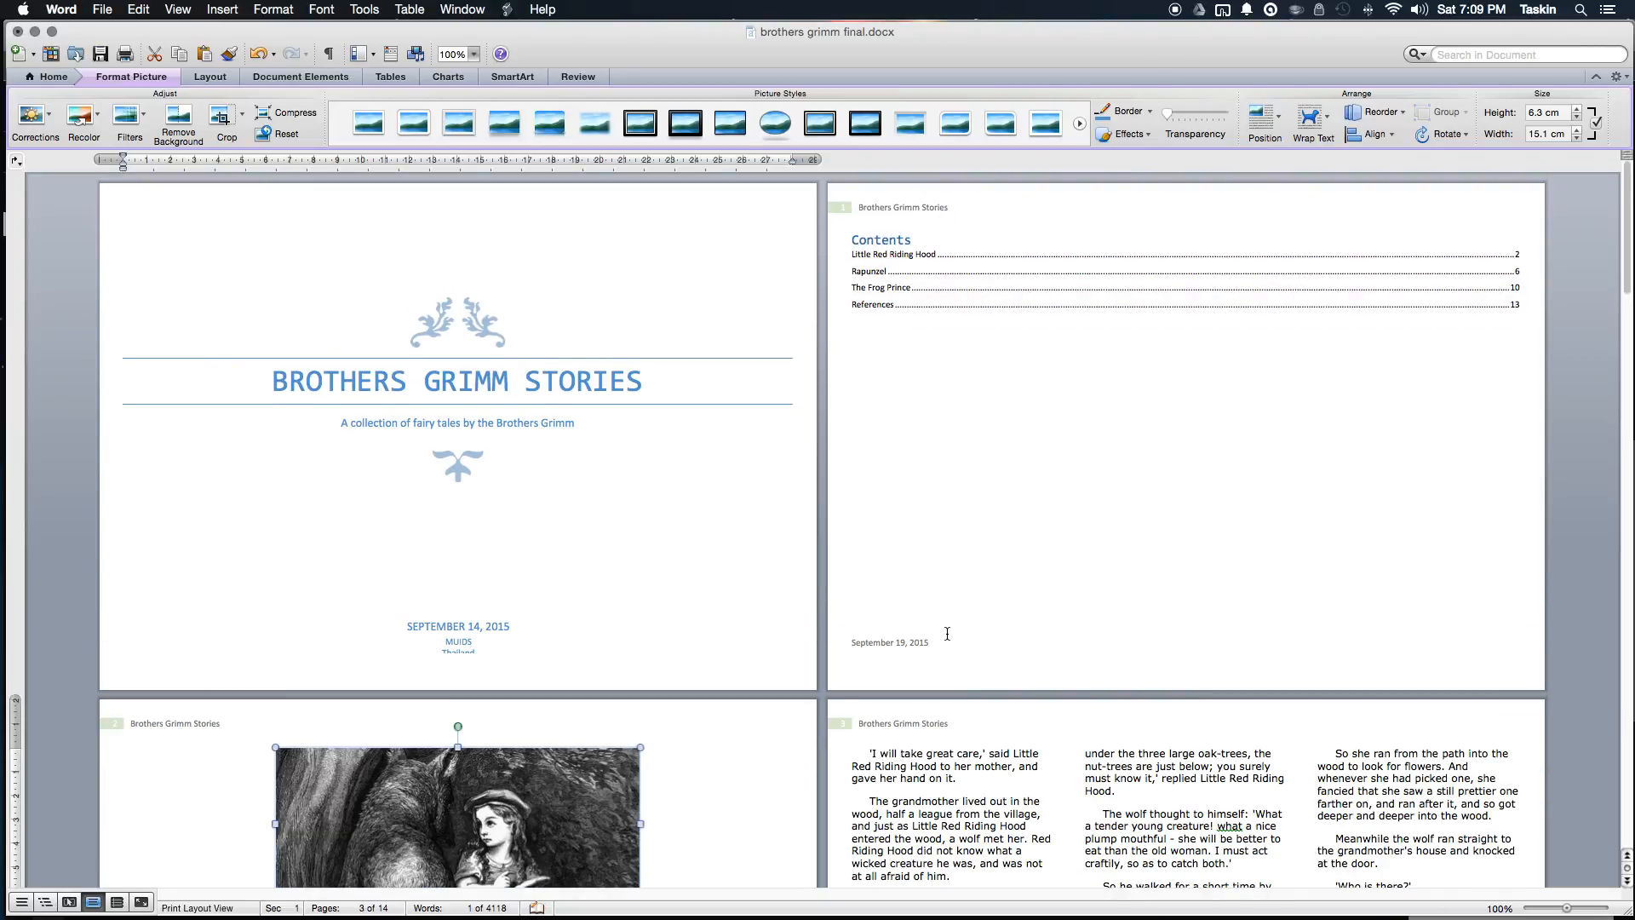
Step: Scroll through the finished brothers grimm final.docx to review its styled layout
{"action": "scroll", "coordinate": [555, 474], "scroll_direction": "down", "scroll_amount": 10}
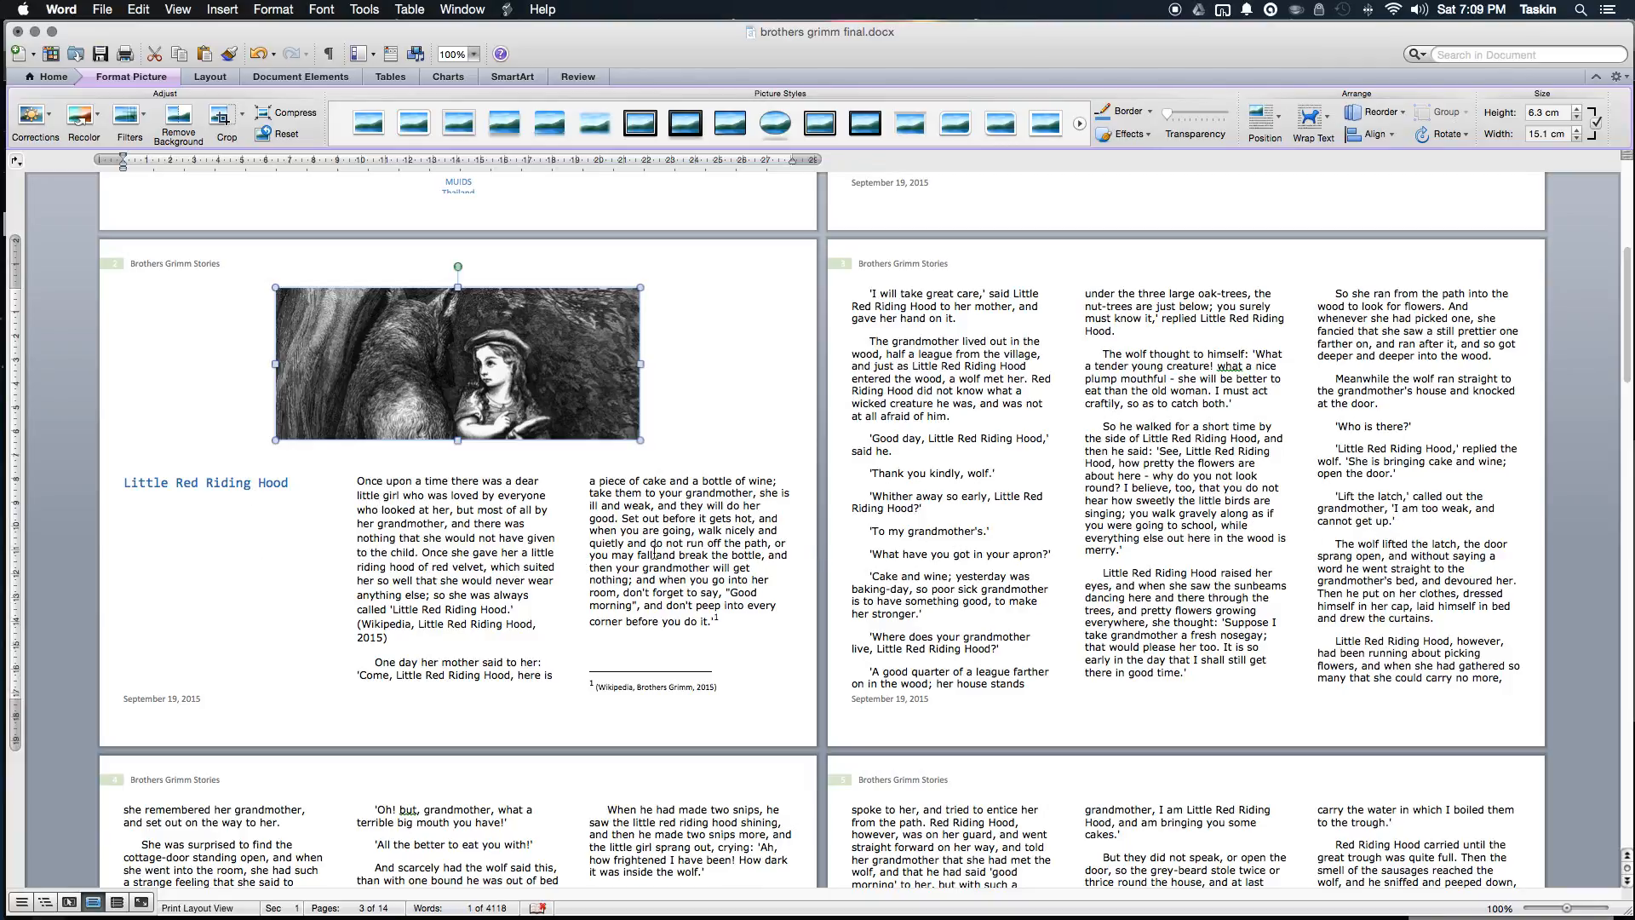
{"action": "scroll", "coordinate": [826, 553], "scroll_direction": "down", "scroll_amount": 15}
{"action": "scroll", "coordinate": [654, 552], "scroll_direction": "down", "scroll_amount": 10}
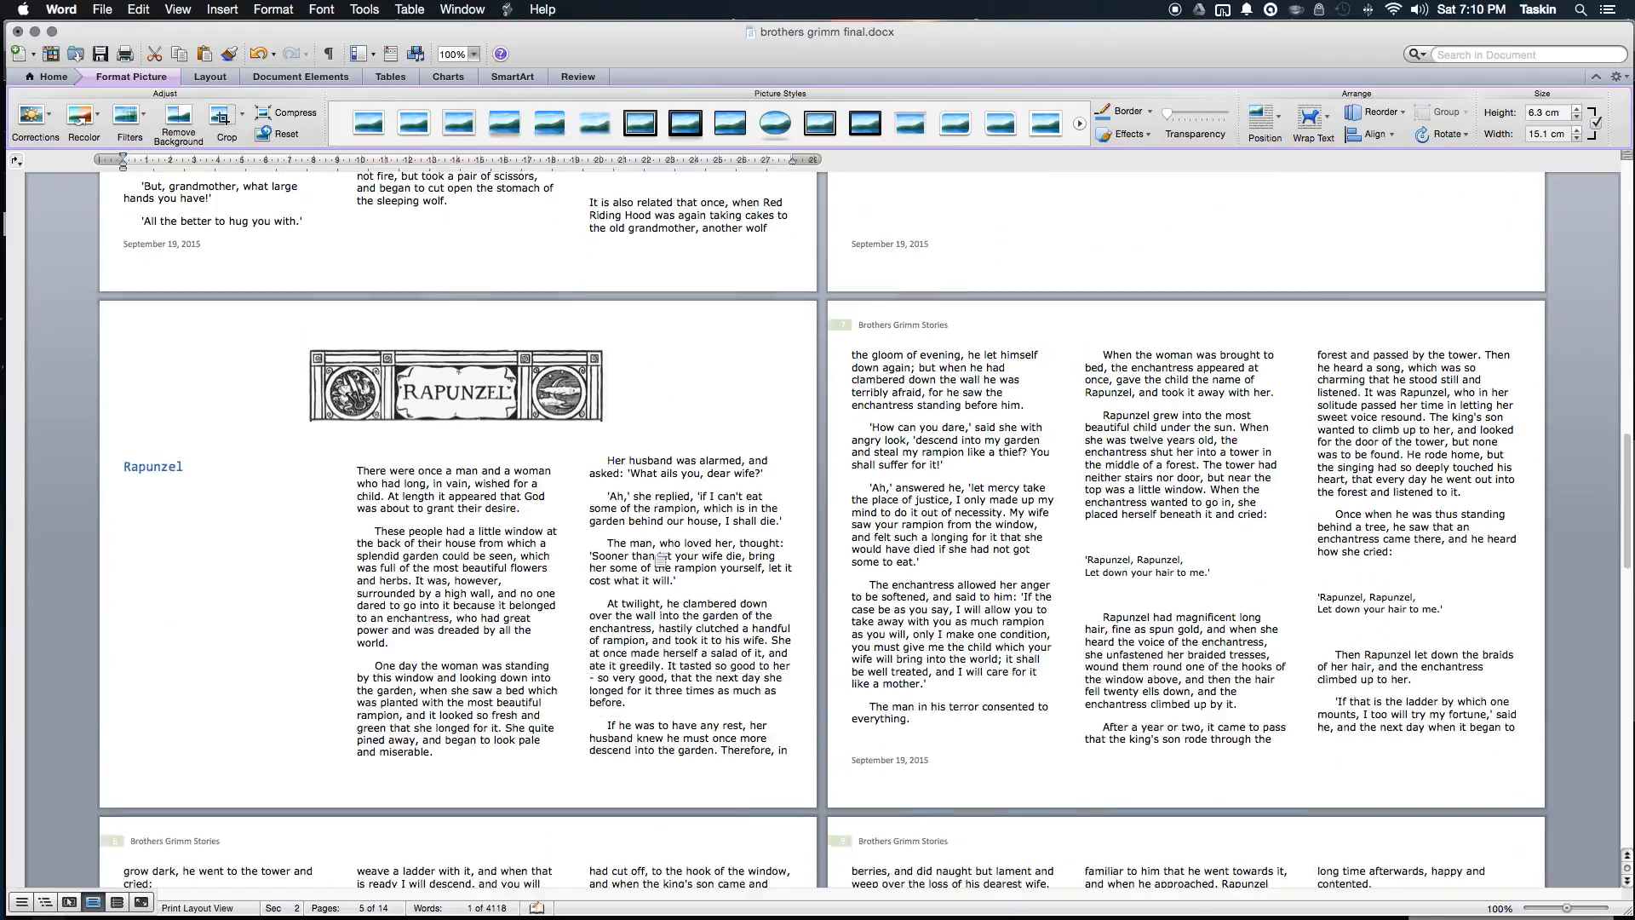
{"action": "scroll", "coordinate": [653, 552], "scroll_direction": "down", "scroll_amount": 10}
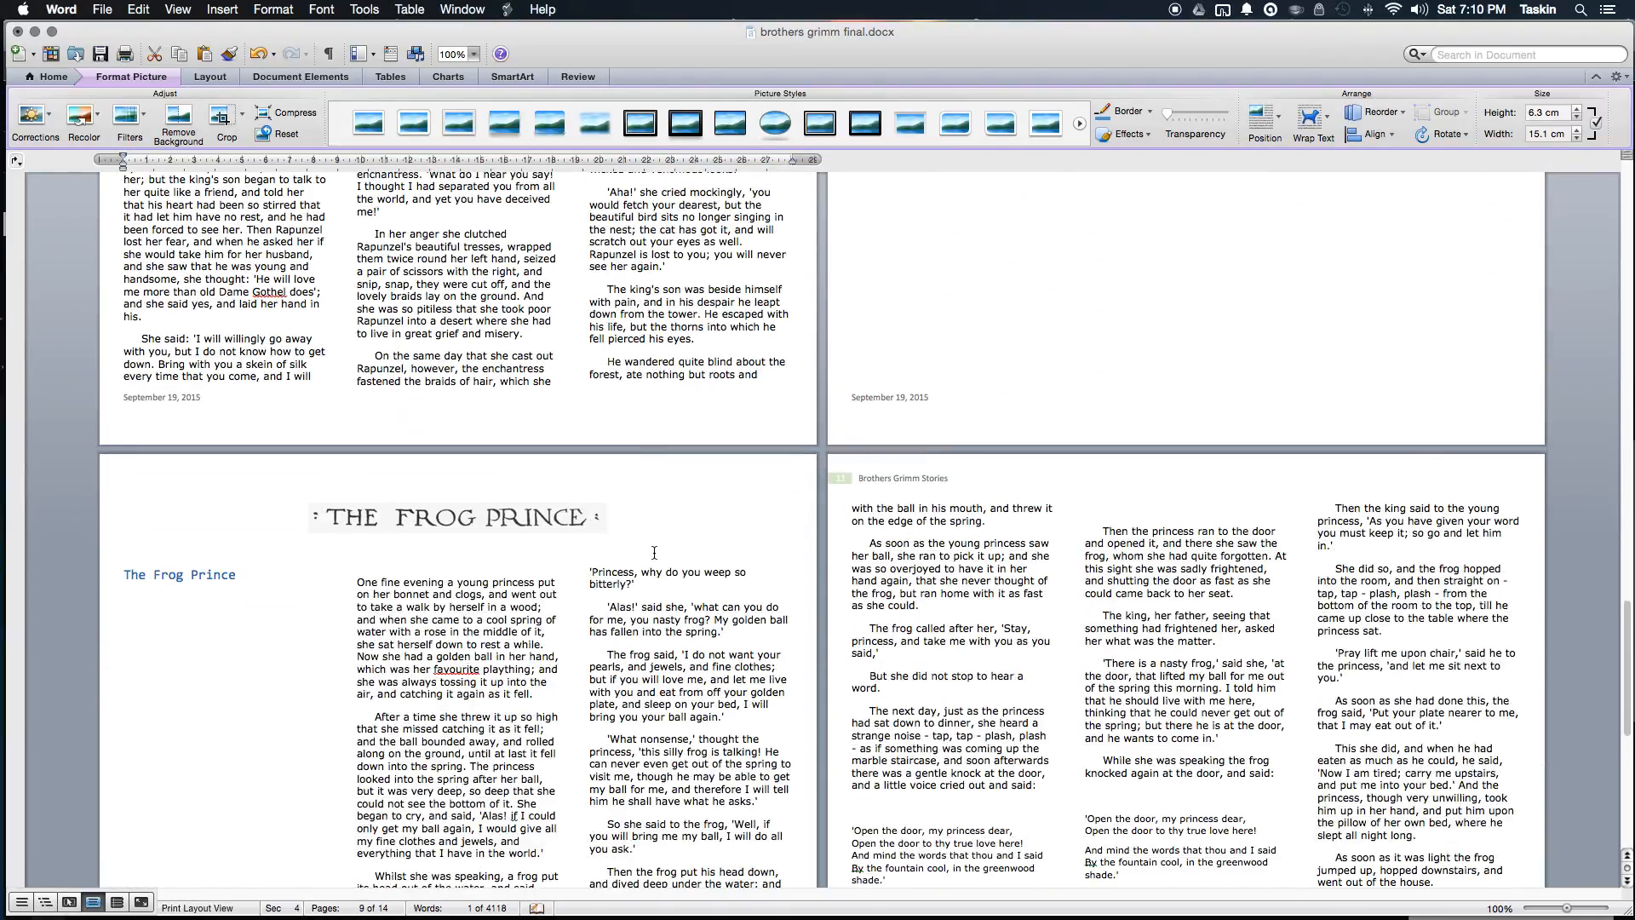
{"action": "scroll", "coordinate": [654, 552], "scroll_direction": "up", "scroll_amount": 7}
{"action": "scroll", "coordinate": [653, 552], "scroll_direction": "down", "scroll_amount": 3}
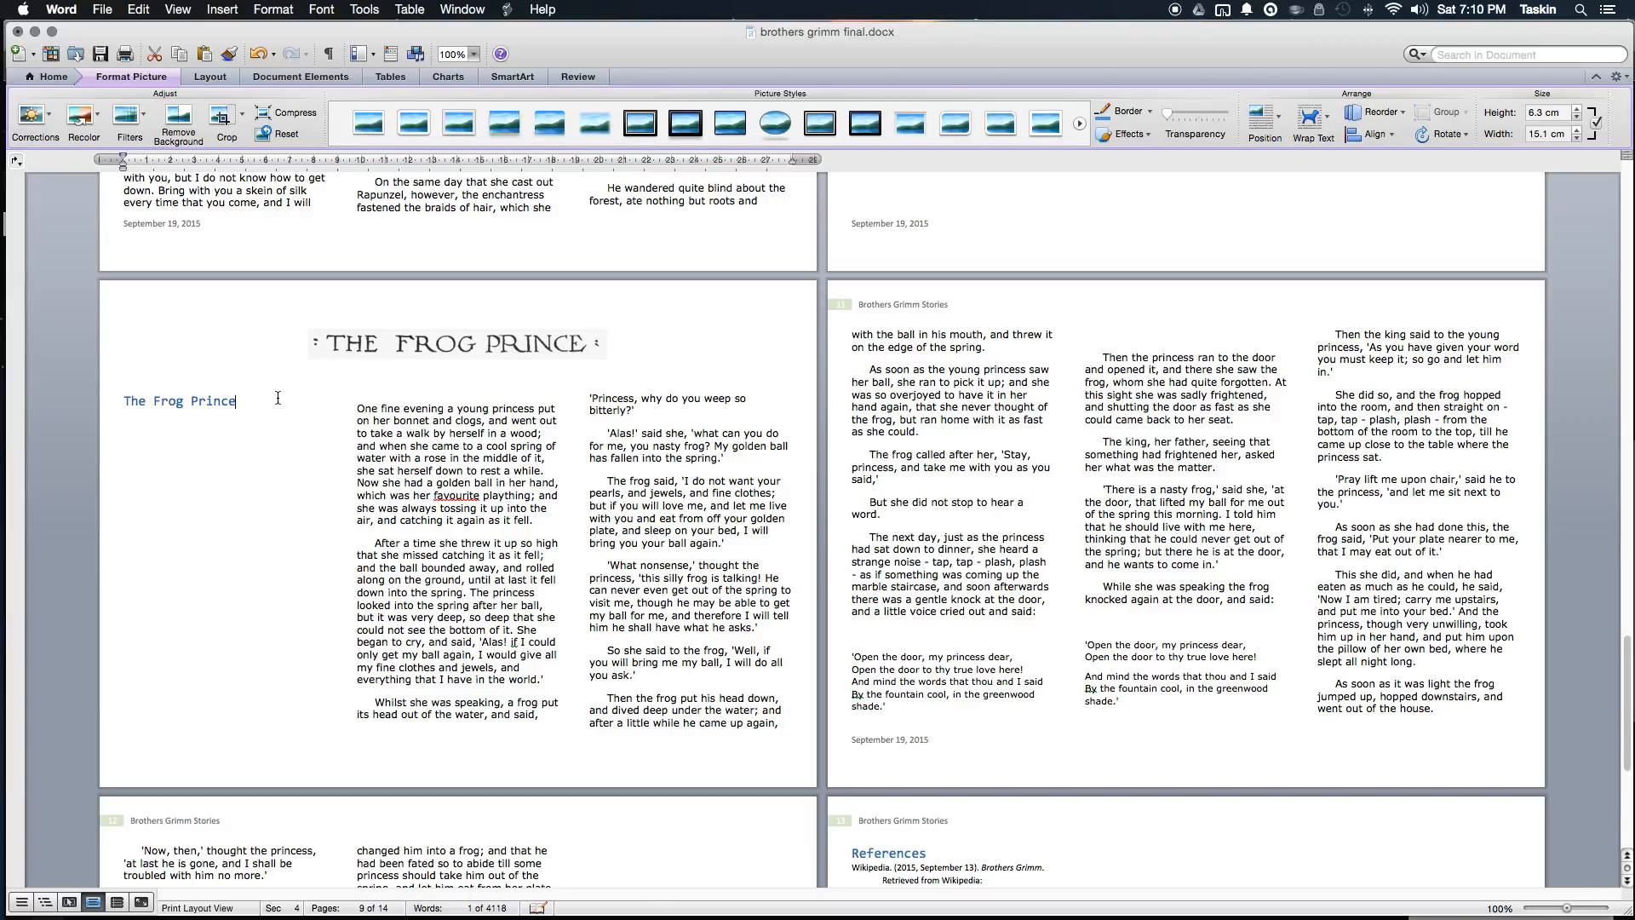
{"action": "scroll", "coordinate": [279, 403], "scroll_direction": "up", "scroll_amount": 1}
{"action": "scroll", "coordinate": [376, 465], "scroll_direction": "down", "scroll_amount": 10}
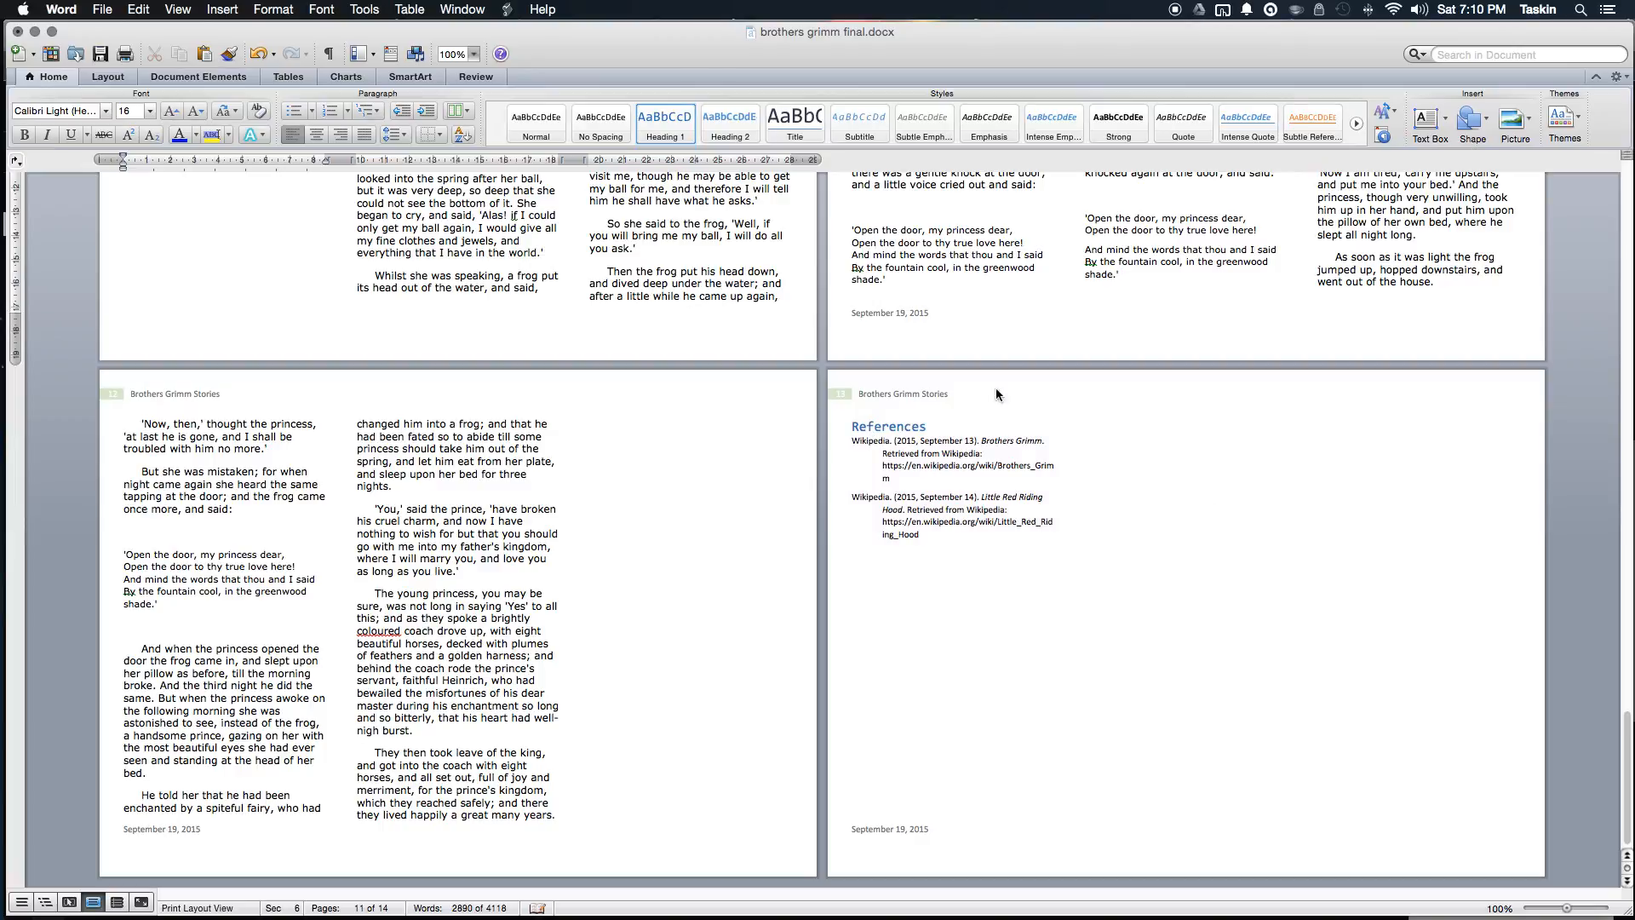
Step: Return to the top and switch to brothers grimm sample.docx via App Exposé
{"action": "scroll", "coordinate": [979, 502], "scroll_direction": "up", "scroll_amount": 20}
{"action": "scroll", "coordinate": [1116, 593], "scroll_direction": "up", "scroll_amount": 20}
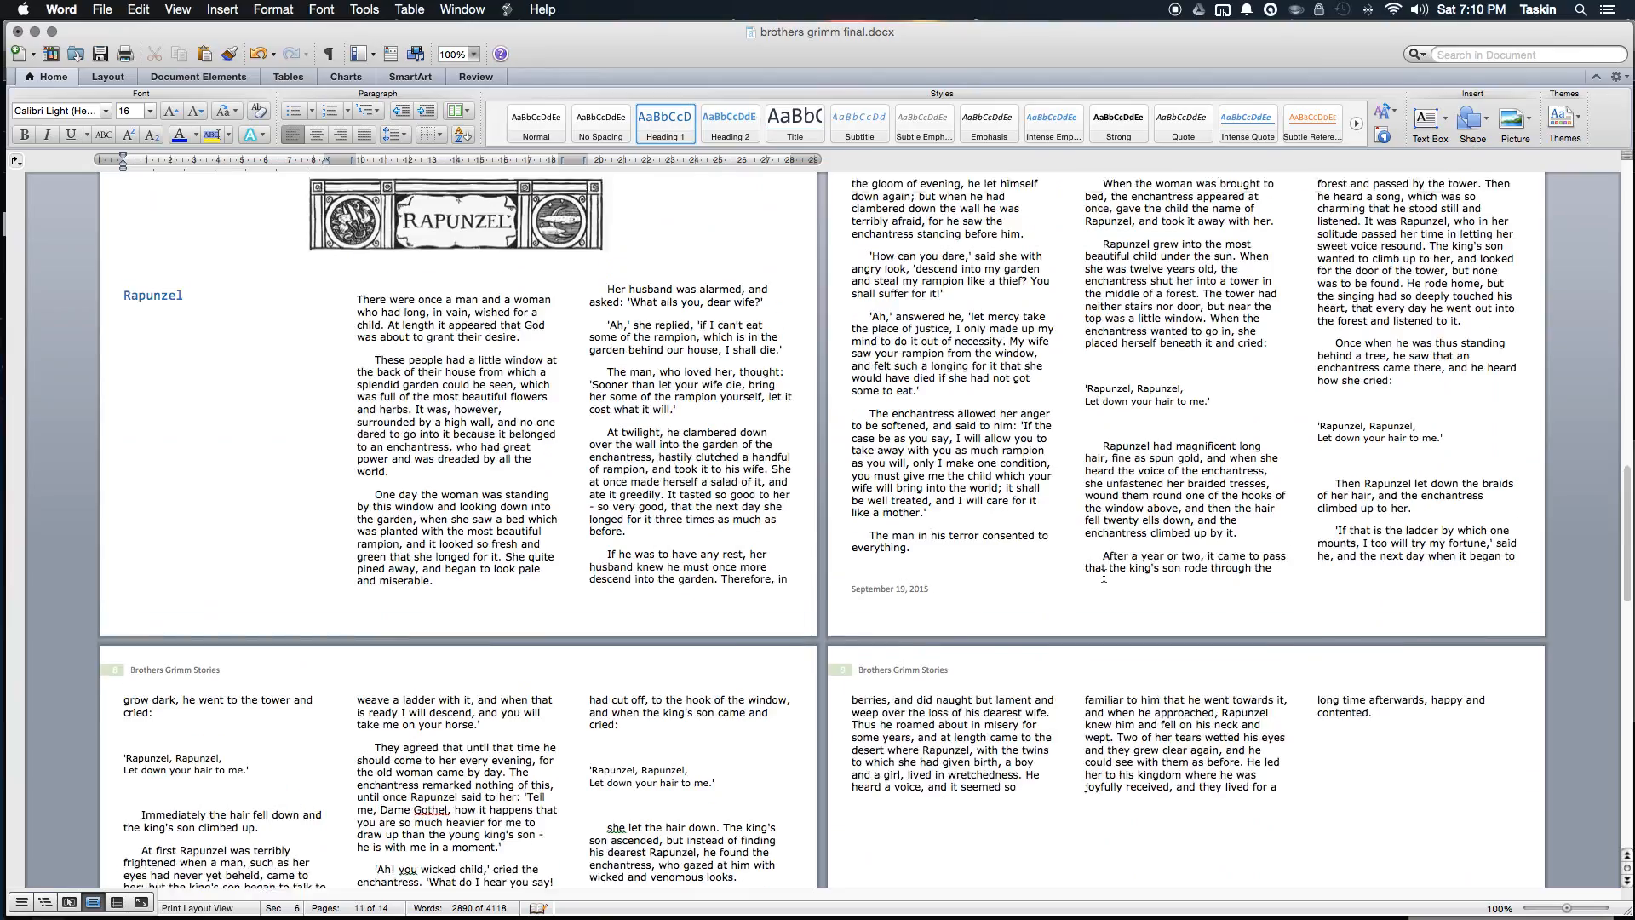
{"action": "scroll", "coordinate": [1103, 575], "scroll_direction": "up", "scroll_amount": 5}
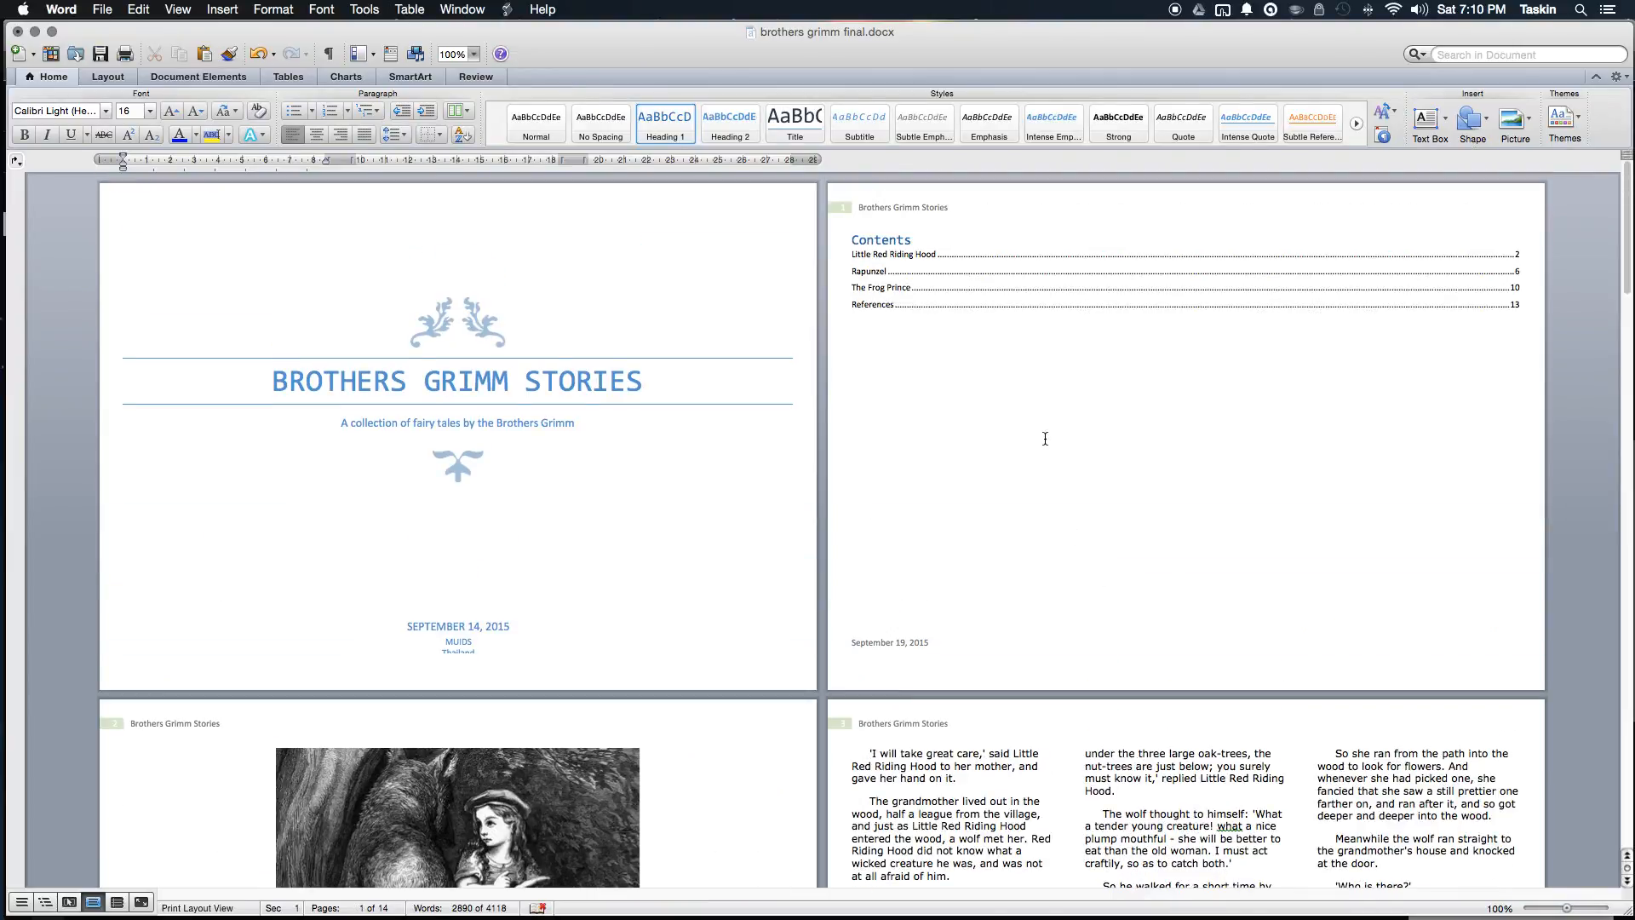
{"action": "key", "text": "ctrl+Down"}
{"action": "left_click", "coordinate": [1194, 416]}
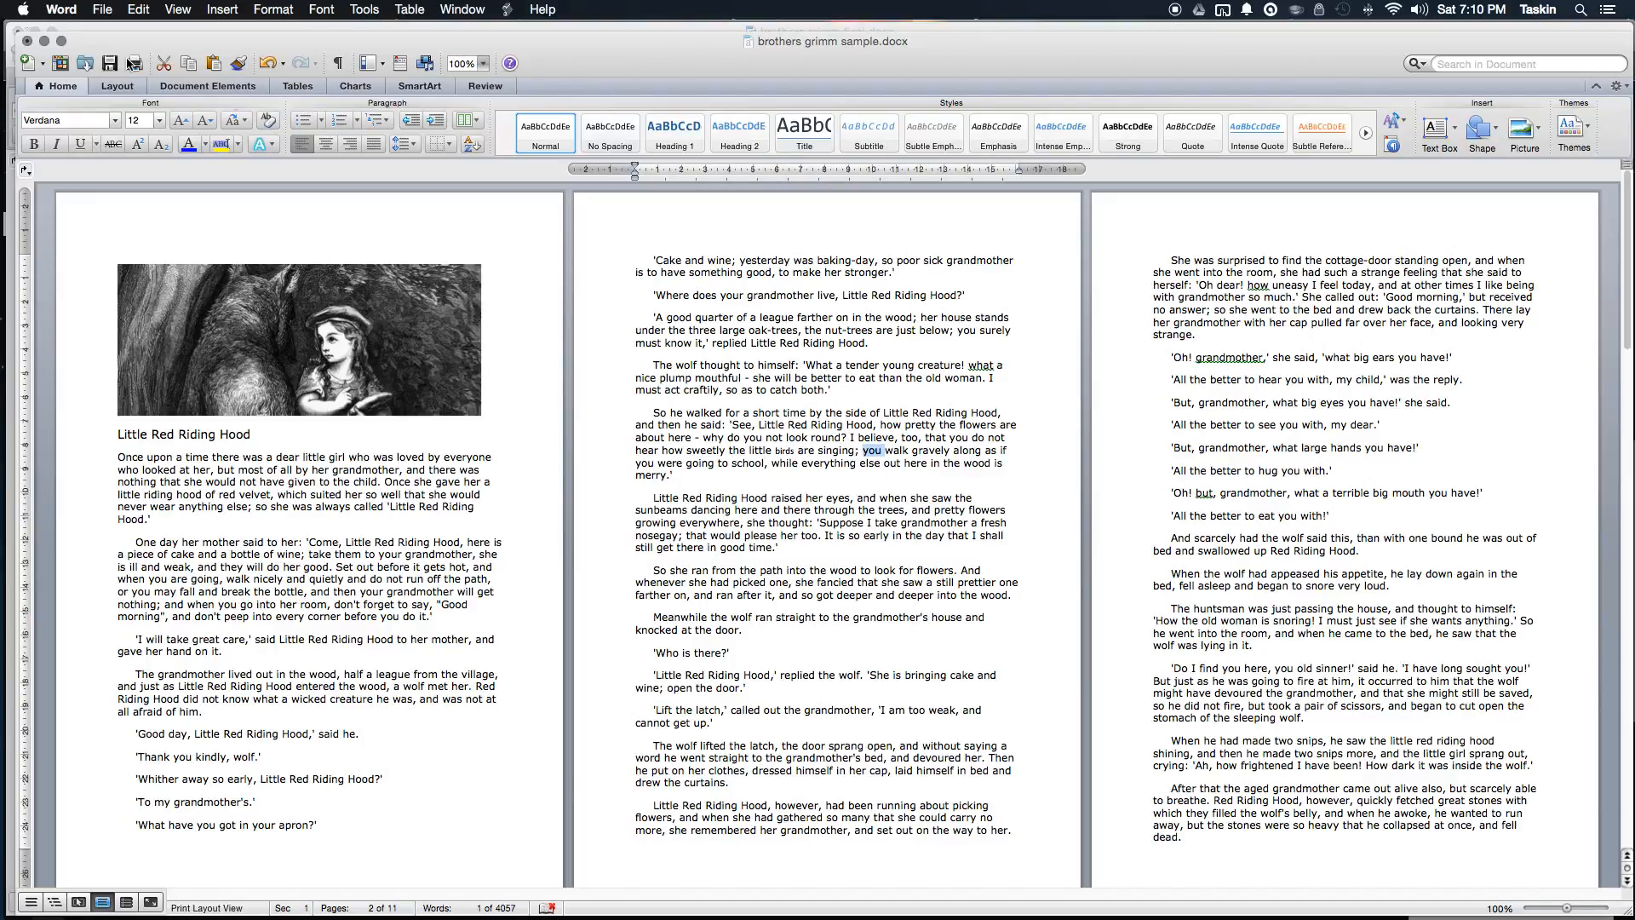
Step: Set the sample document's page orientation to Landscape from the Layout tab
{"action": "left_click", "coordinate": [118, 86]}
{"action": "left_click", "coordinate": [47, 127]}
{"action": "left_click", "coordinate": [81, 172]}
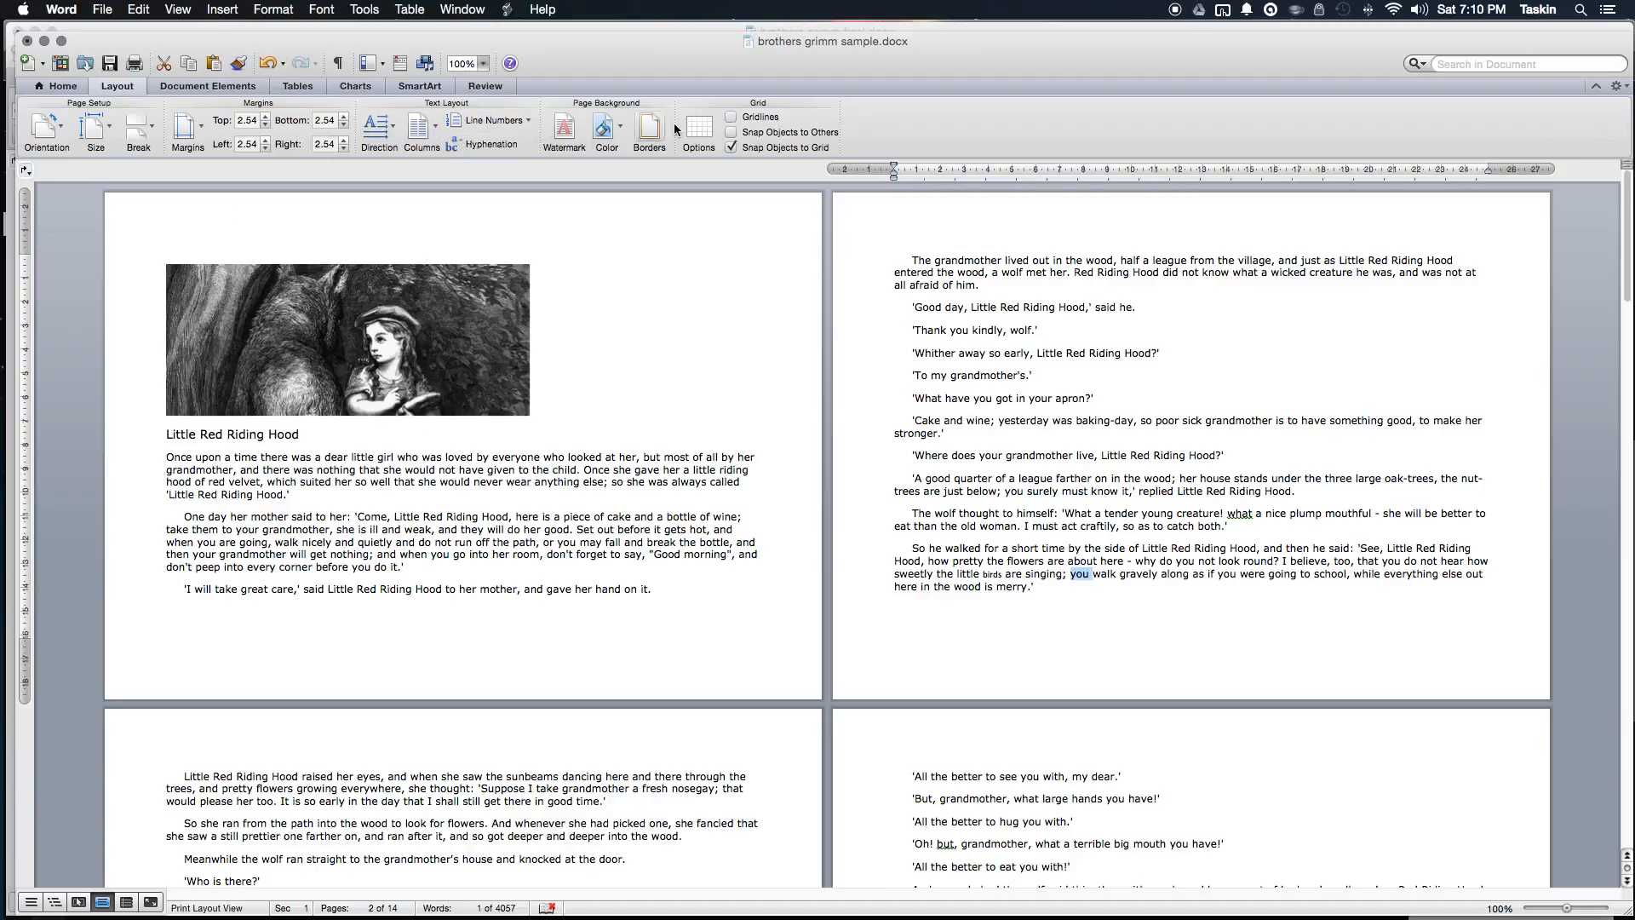
Step: Select the line holding the wolf picture on page 1
{"action": "left_click", "coordinate": [349, 342]}
{"action": "left_click", "coordinate": [380, 441]}
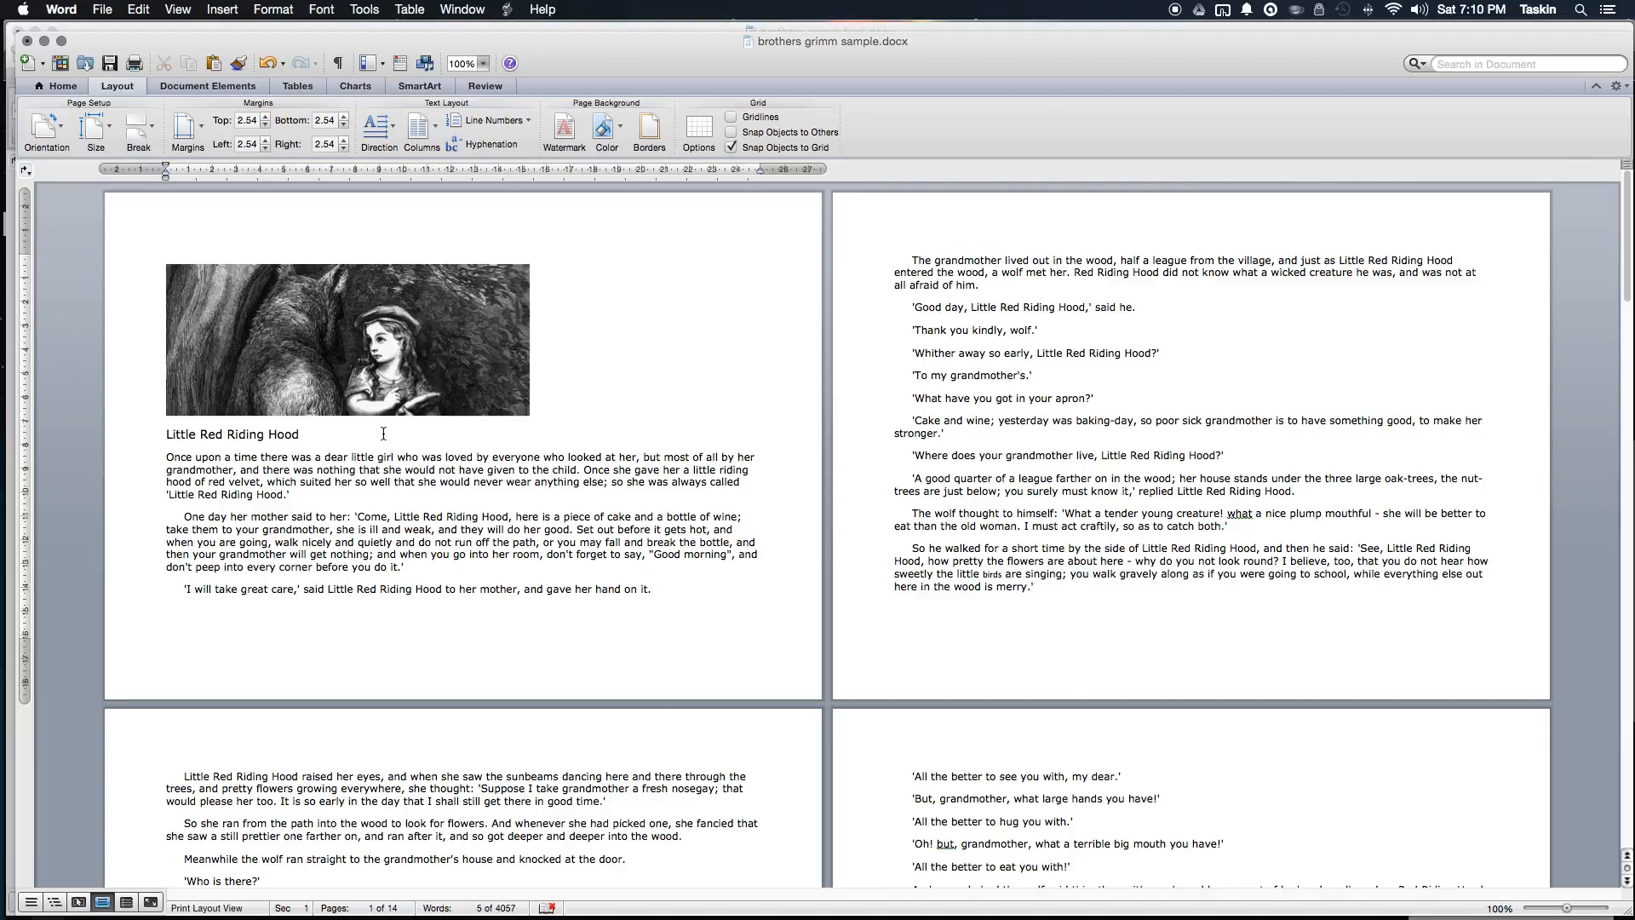
{"action": "scroll", "coordinate": [506, 454], "scroll_direction": "down", "scroll_amount": 20}
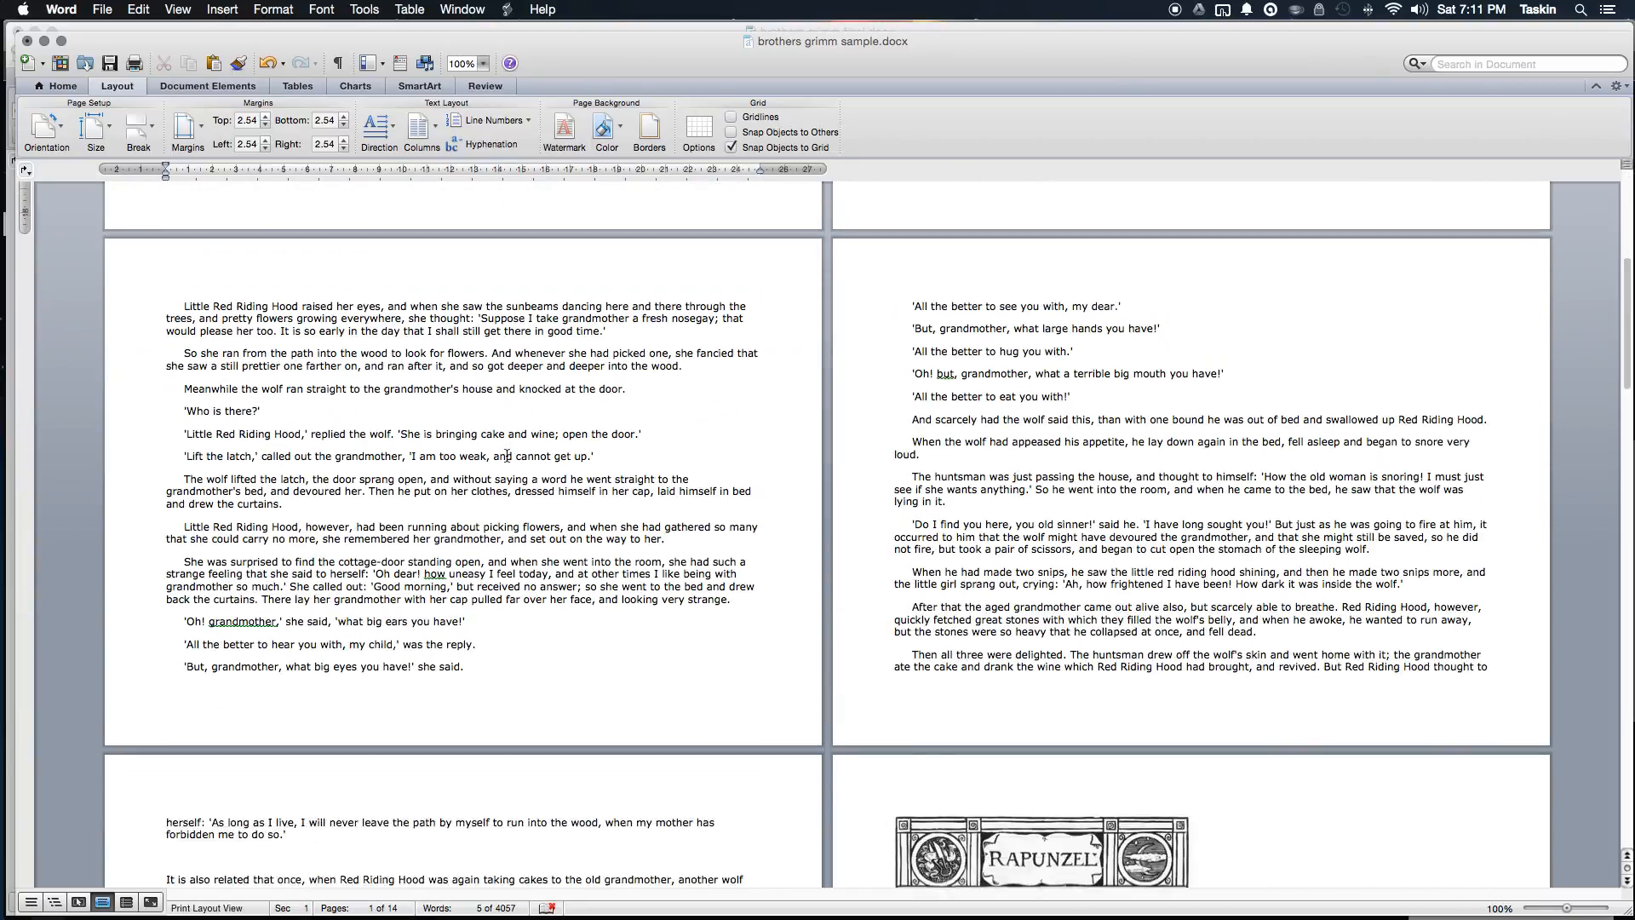
{"action": "scroll", "coordinate": [513, 462], "scroll_direction": "up", "scroll_amount": 10}
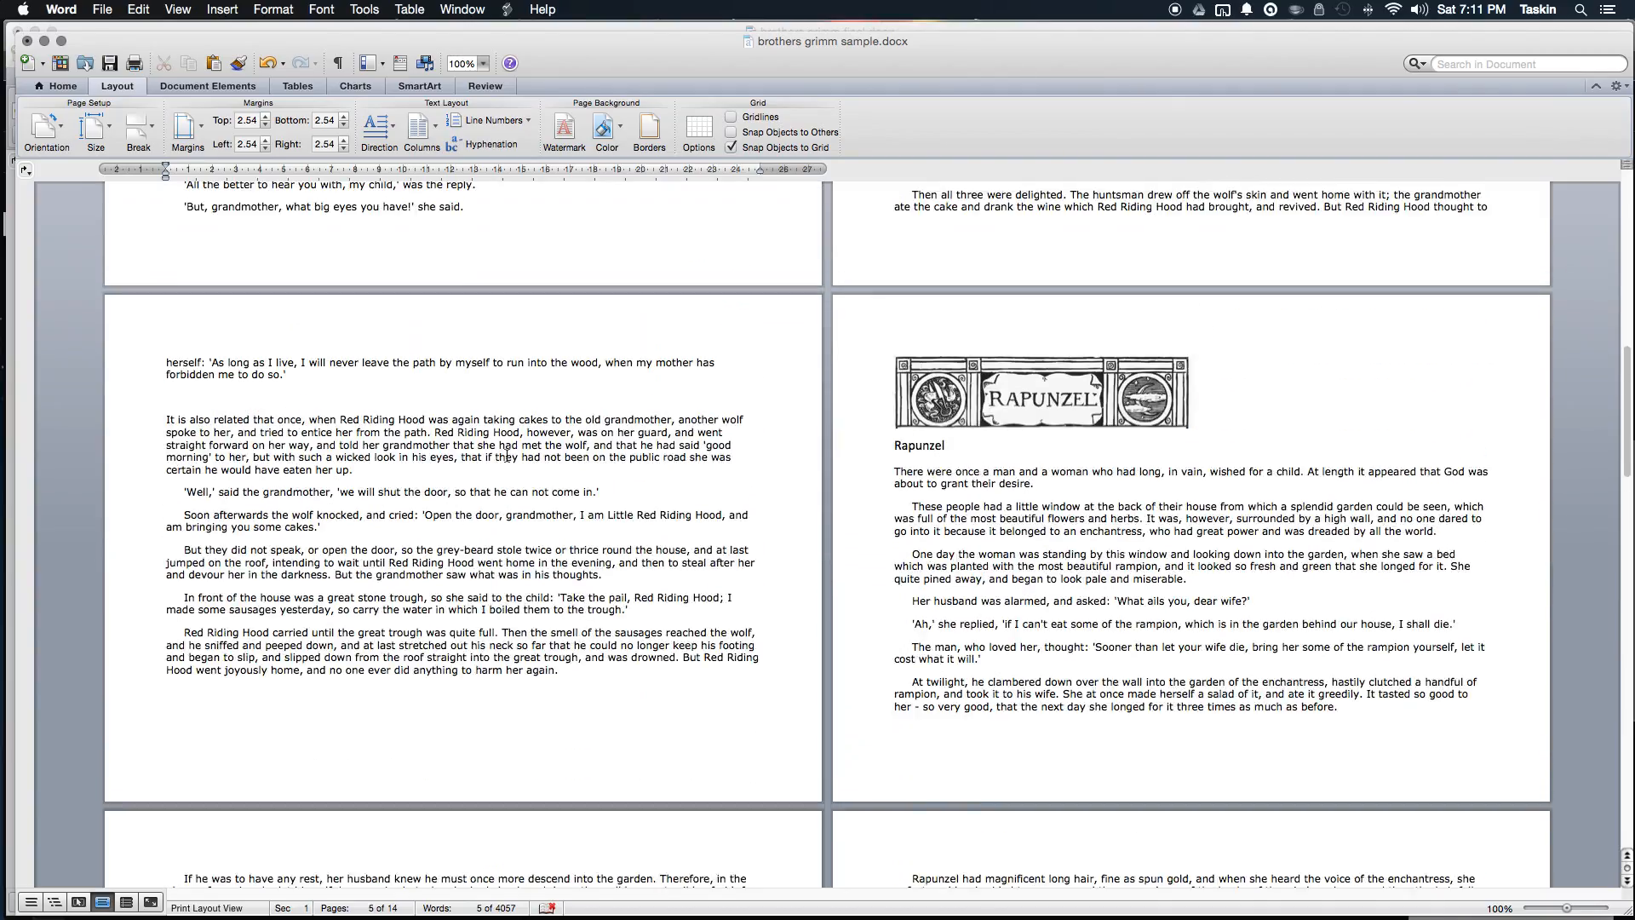
{"action": "scroll", "coordinate": [506, 456], "scroll_direction": "up", "scroll_amount": 8}
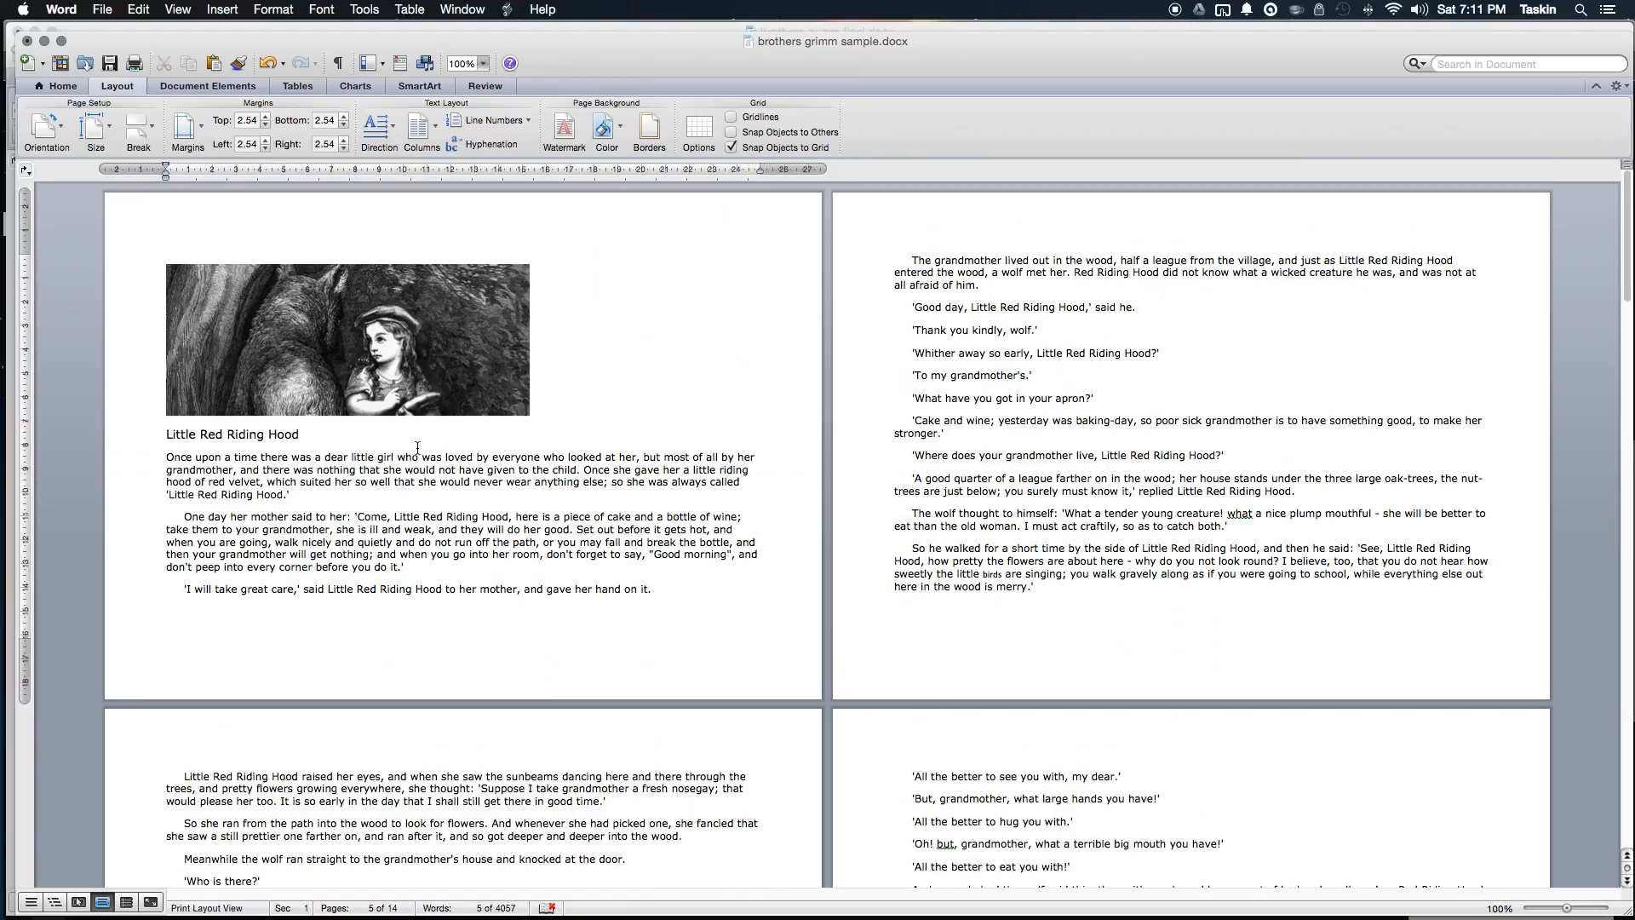
{"action": "left_click", "coordinate": [159, 263]}
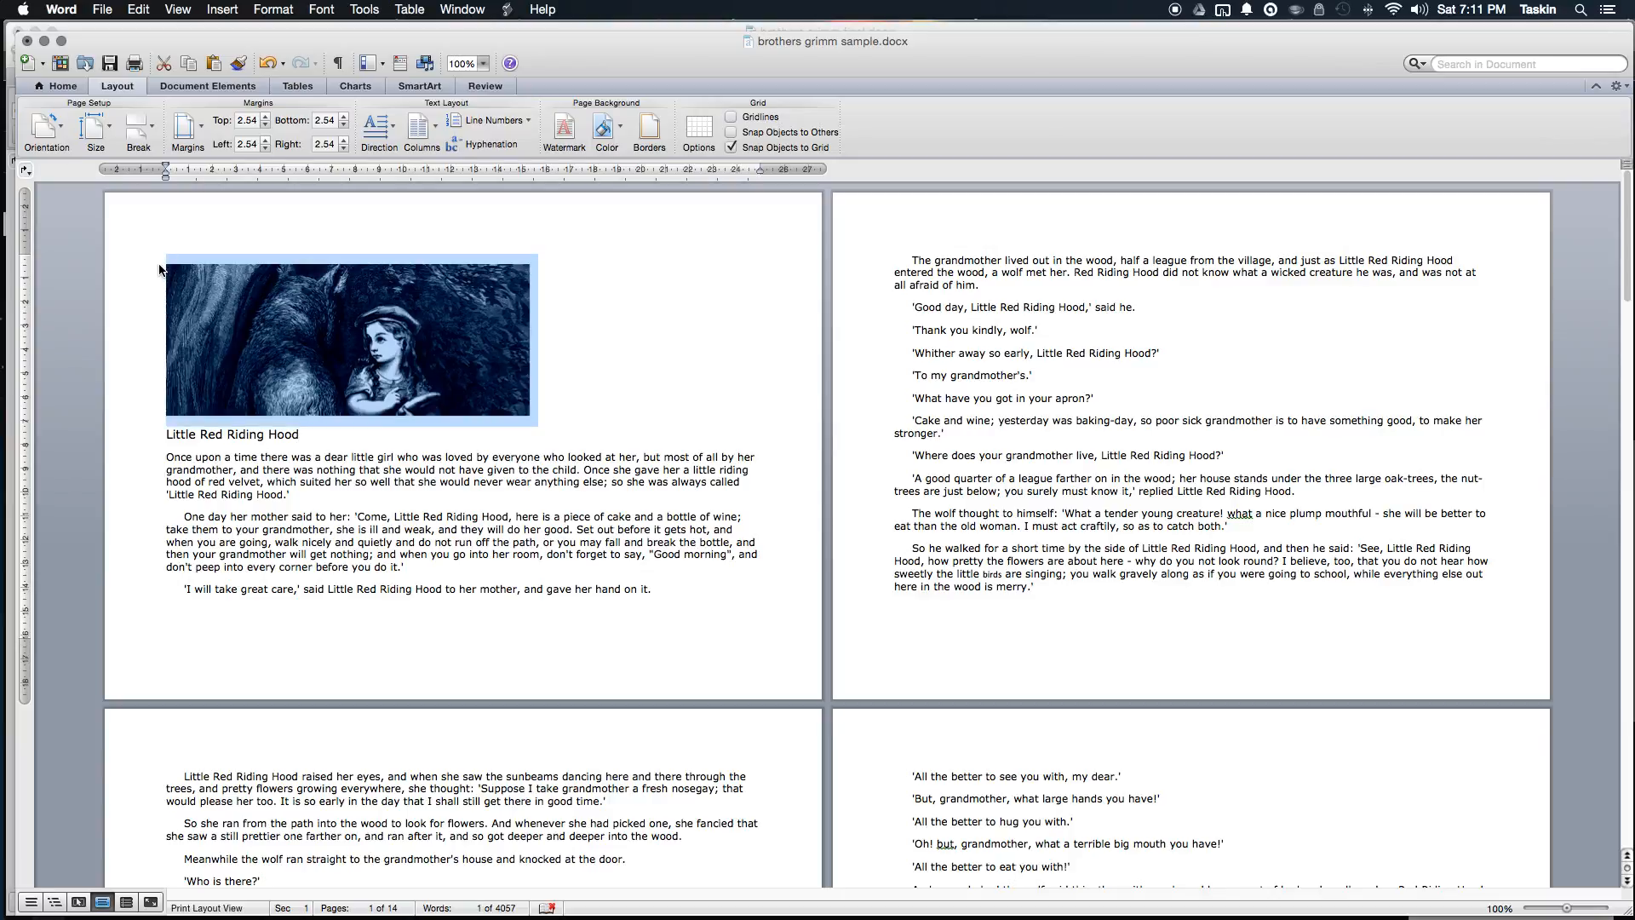
{"action": "left_click", "coordinate": [159, 260]}
{"action": "left_click", "coordinate": [161, 271]}
{"action": "left_click", "coordinate": [160, 260]}
Step: Reselect the wolf picture's line and insert a Page break before the story
{"action": "left_click", "coordinate": [203, 296]}
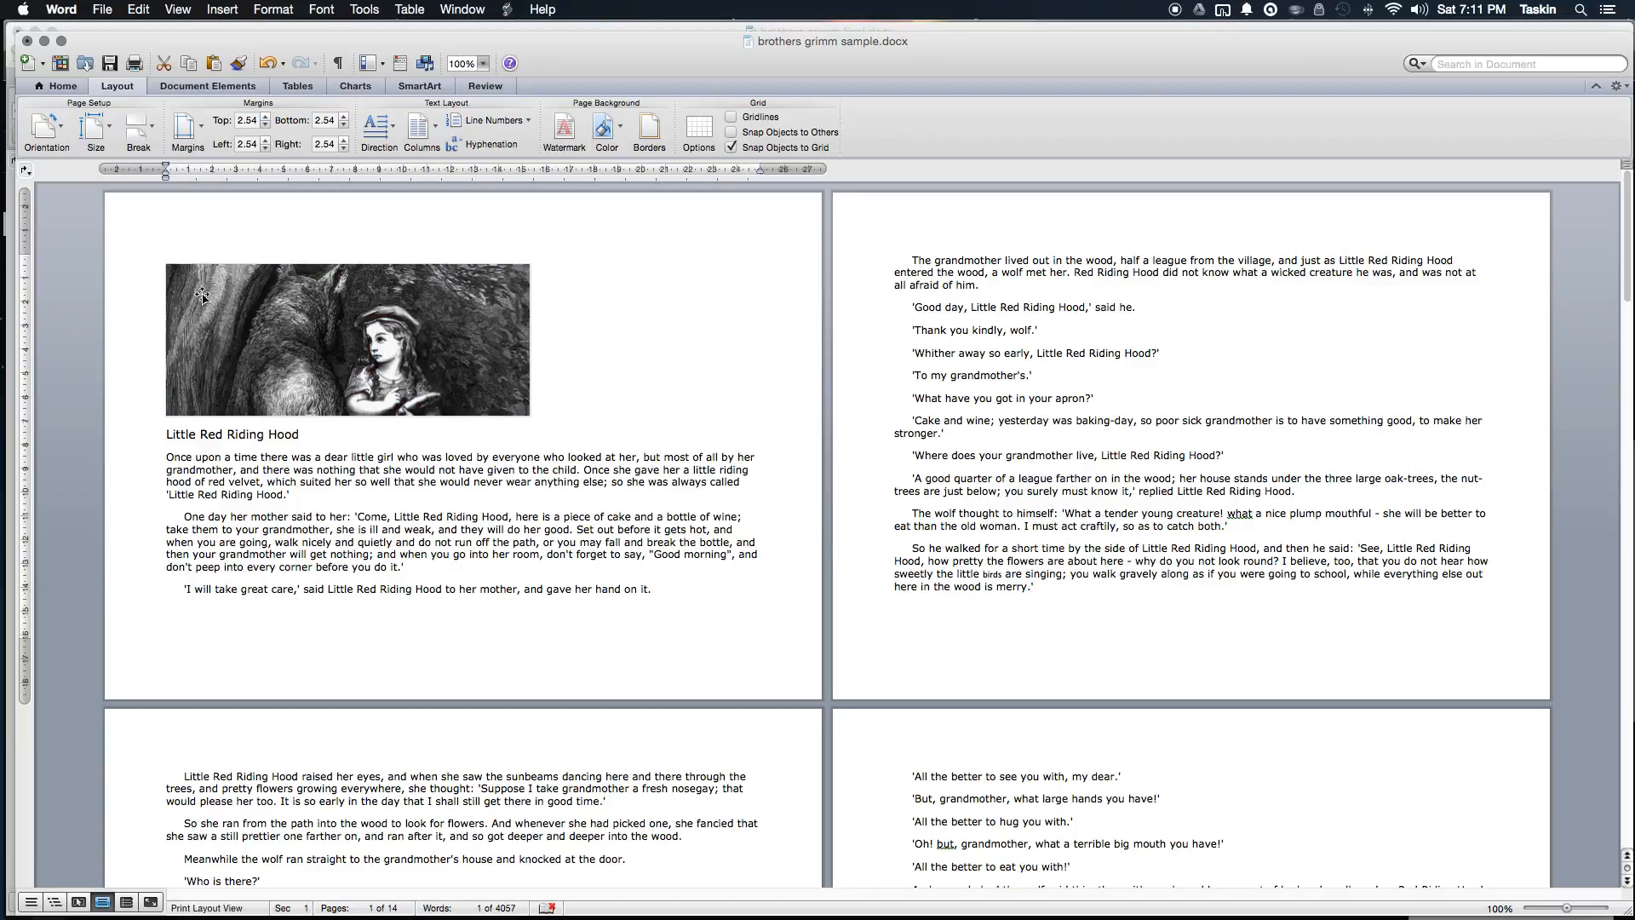
{"action": "left_click", "coordinate": [202, 297]}
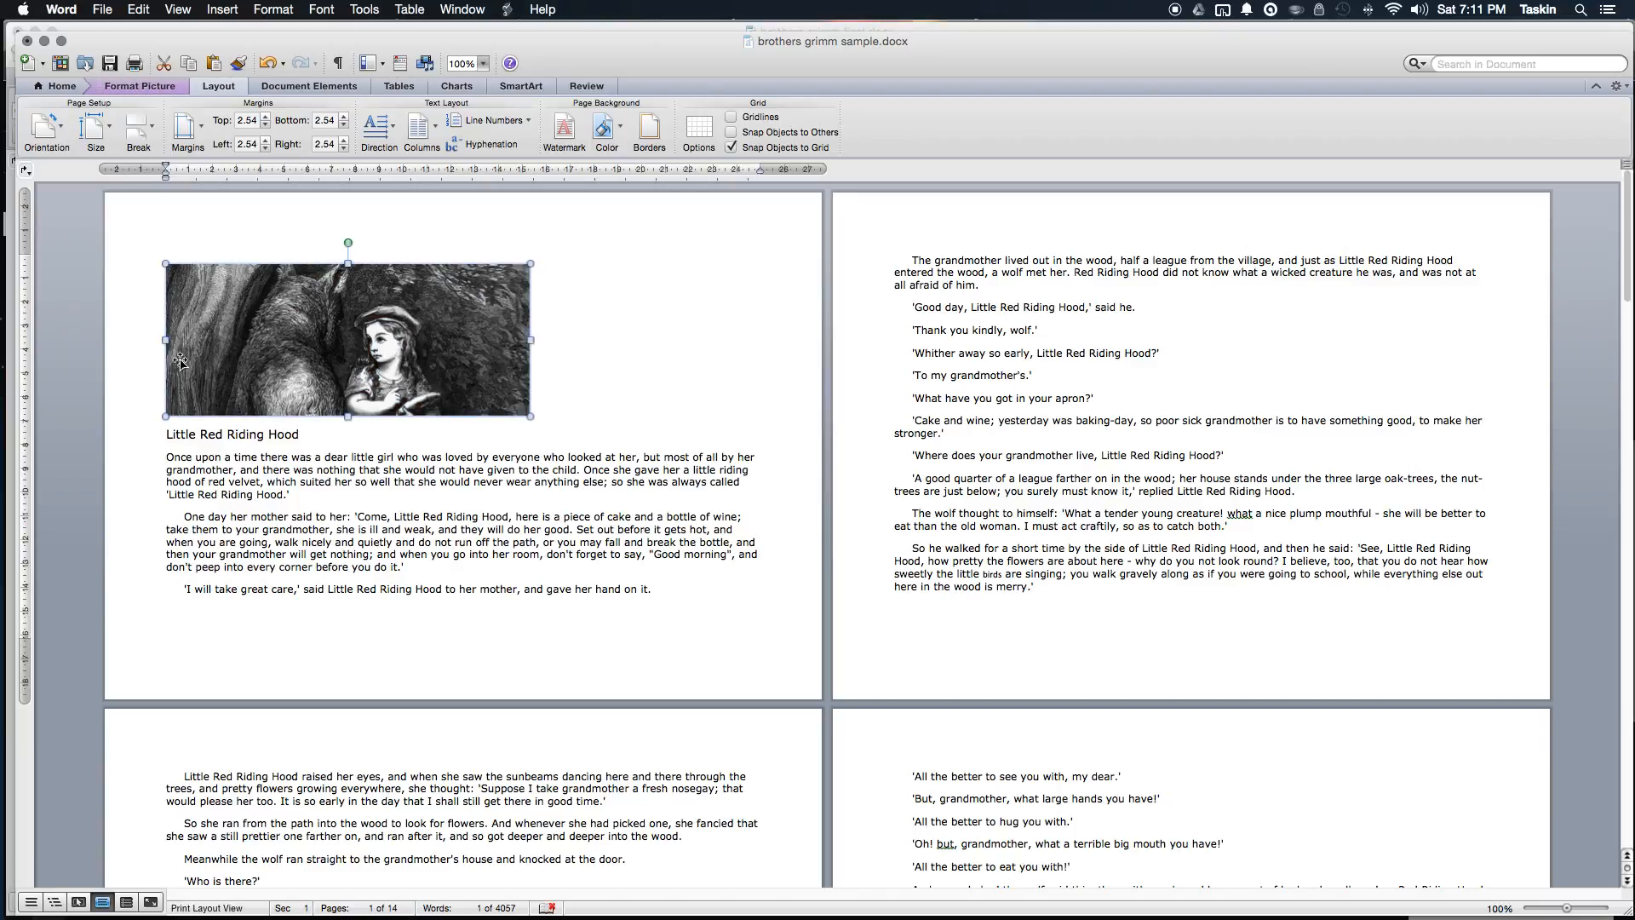
{"action": "left_click", "coordinate": [142, 264]}
{"action": "left_click", "coordinate": [157, 263]}
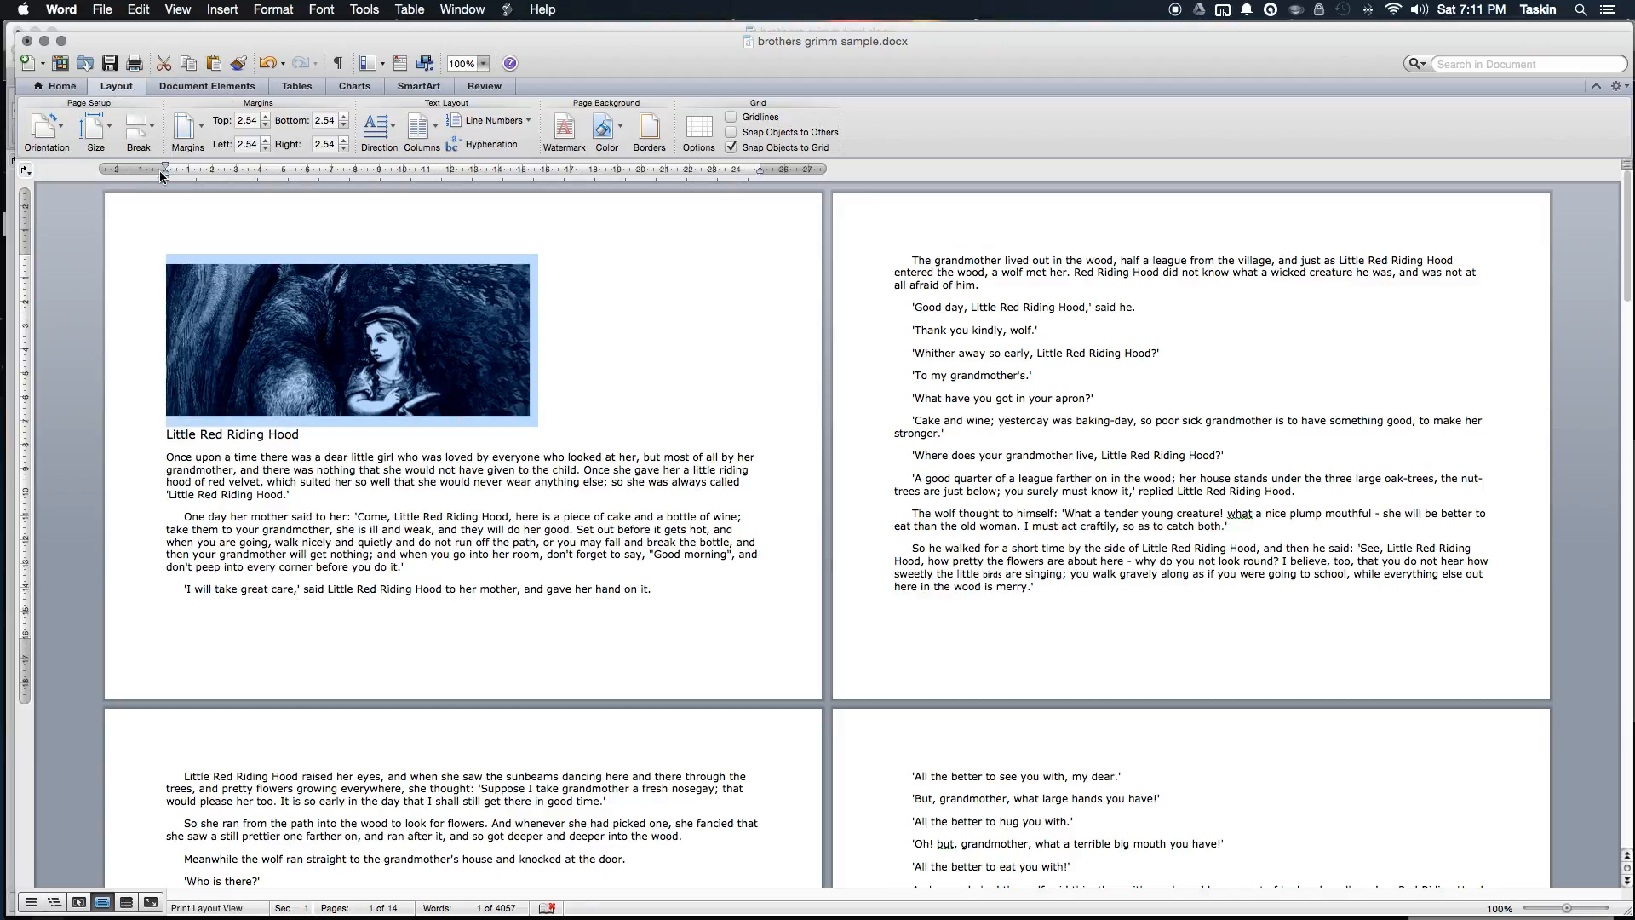
{"action": "left_click", "coordinate": [146, 132]}
{"action": "left_click", "coordinate": [275, 183]}
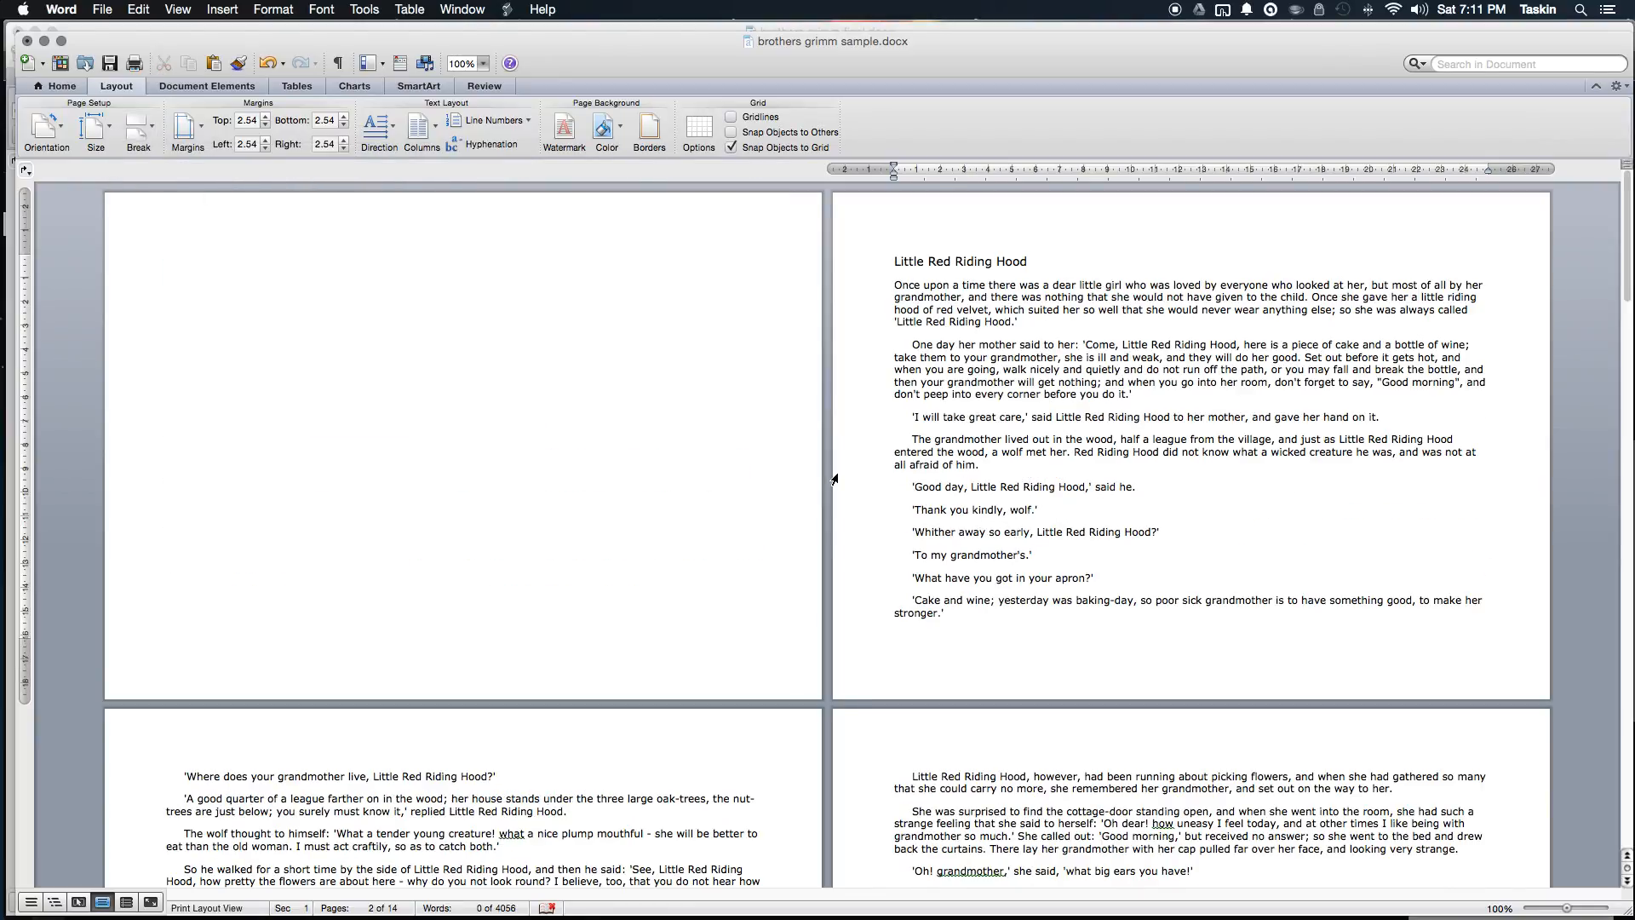
Step: Undo the misplaced break and reinsert a page break pushing the wolf picture and story to page 2
{"action": "scroll", "coordinate": [834, 479], "scroll_direction": "down", "scroll_amount": 5}
{"action": "scroll", "coordinate": [834, 479], "scroll_direction": "up", "scroll_amount": 5}
{"action": "key", "text": "super+z"}
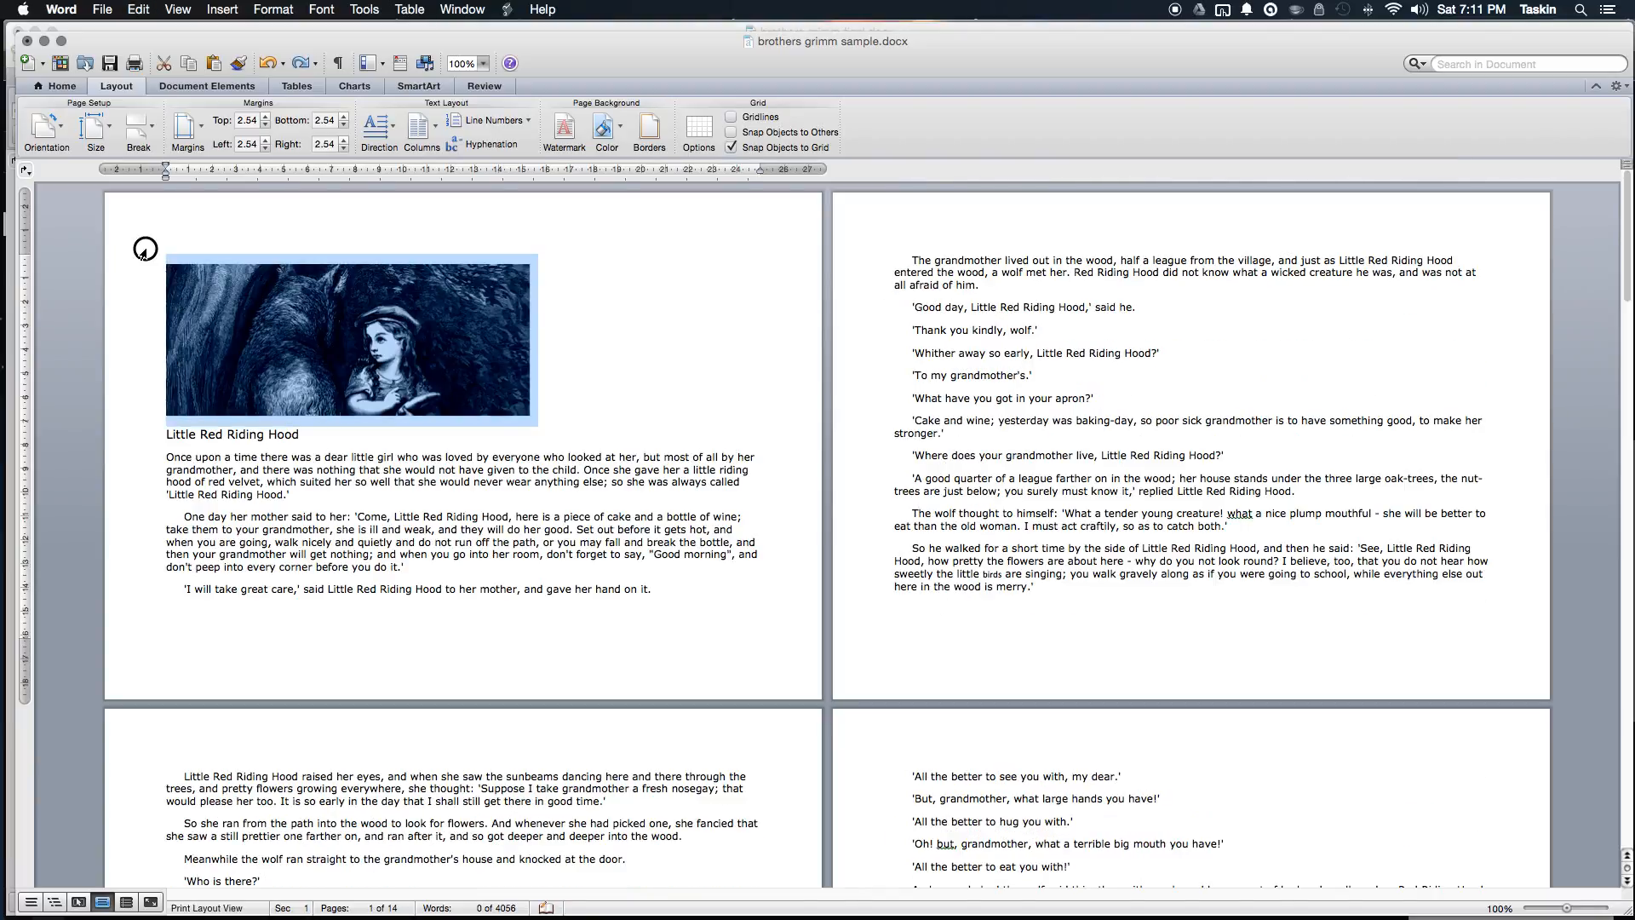
{"action": "left_click", "coordinate": [163, 257]}
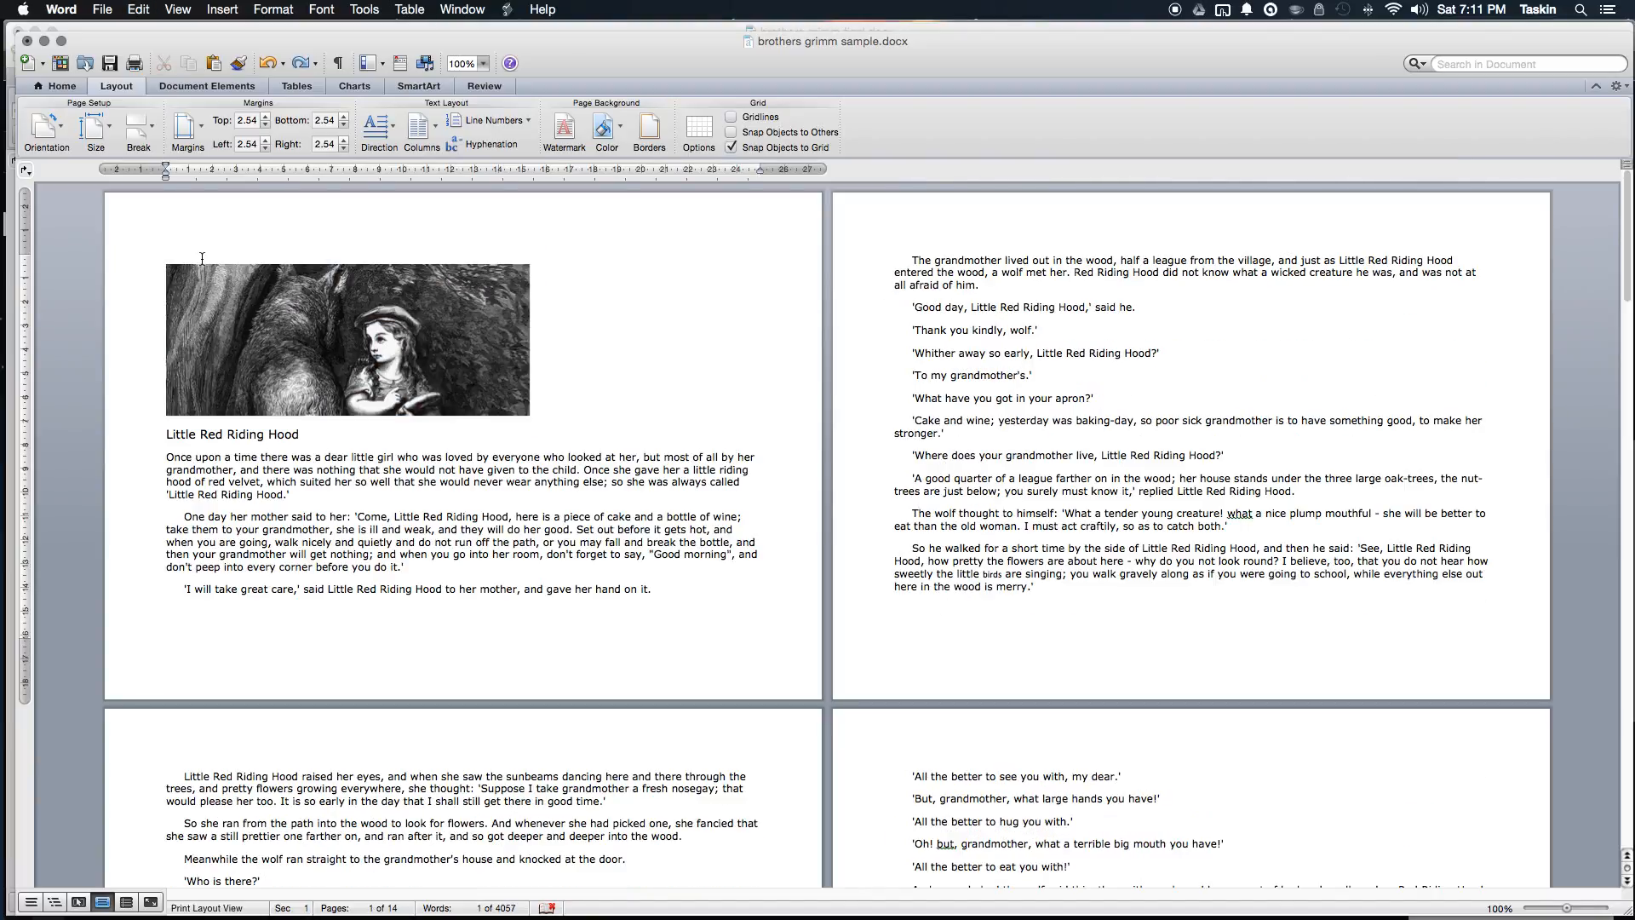
{"action": "left_click", "coordinate": [356, 323]}
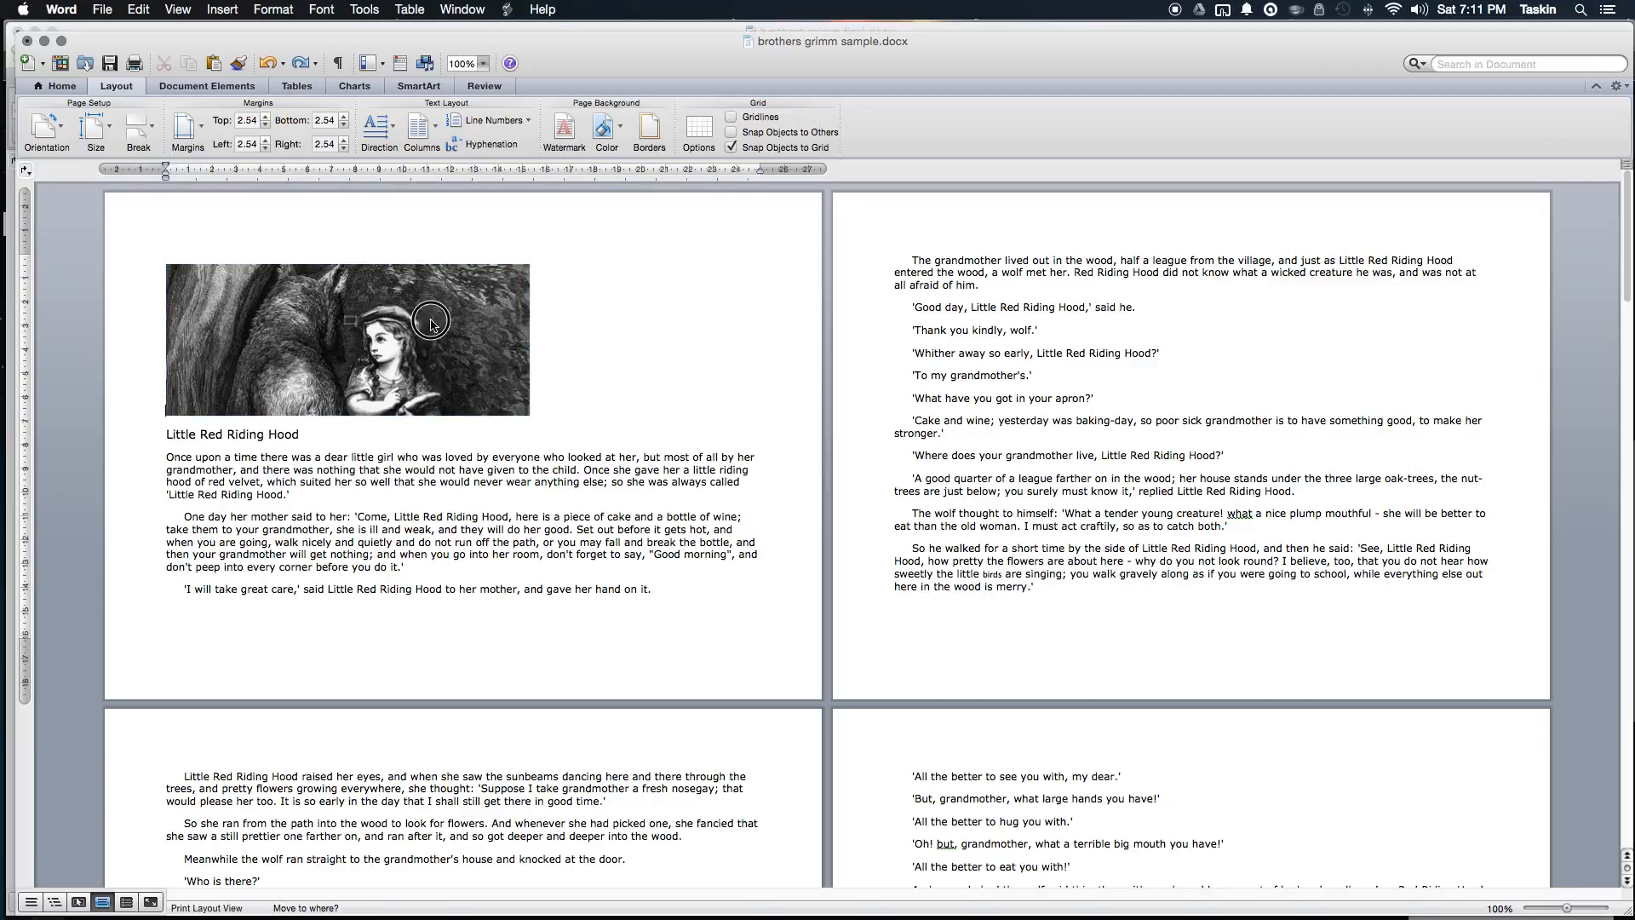
{"action": "left_click", "coordinate": [135, 257]}
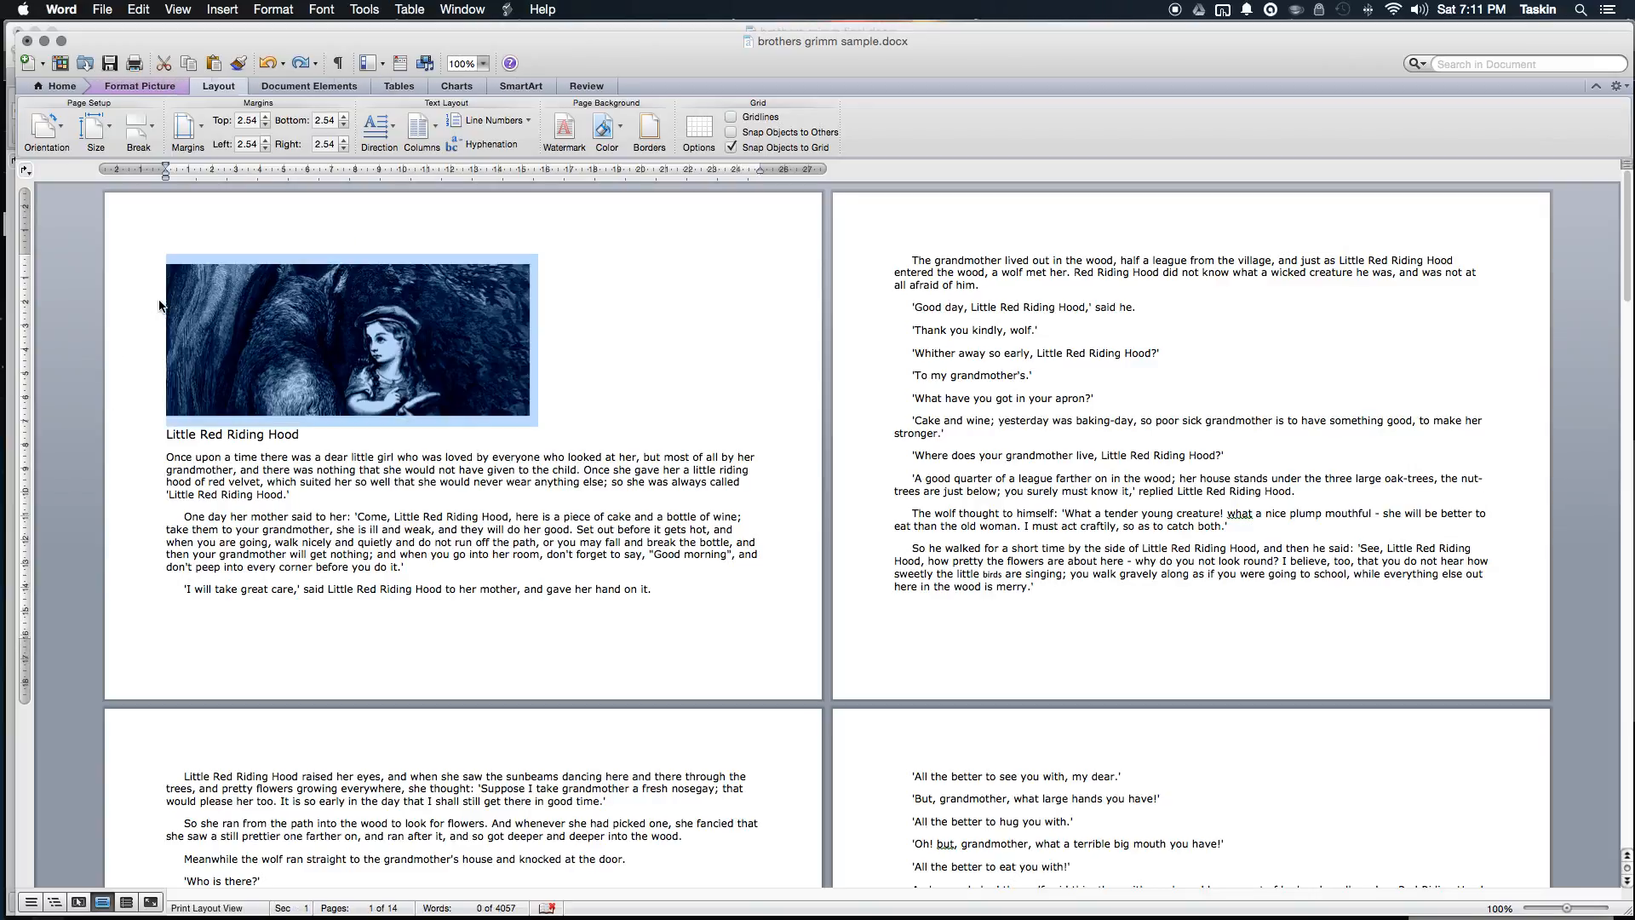
{"action": "left_click", "coordinate": [172, 261]}
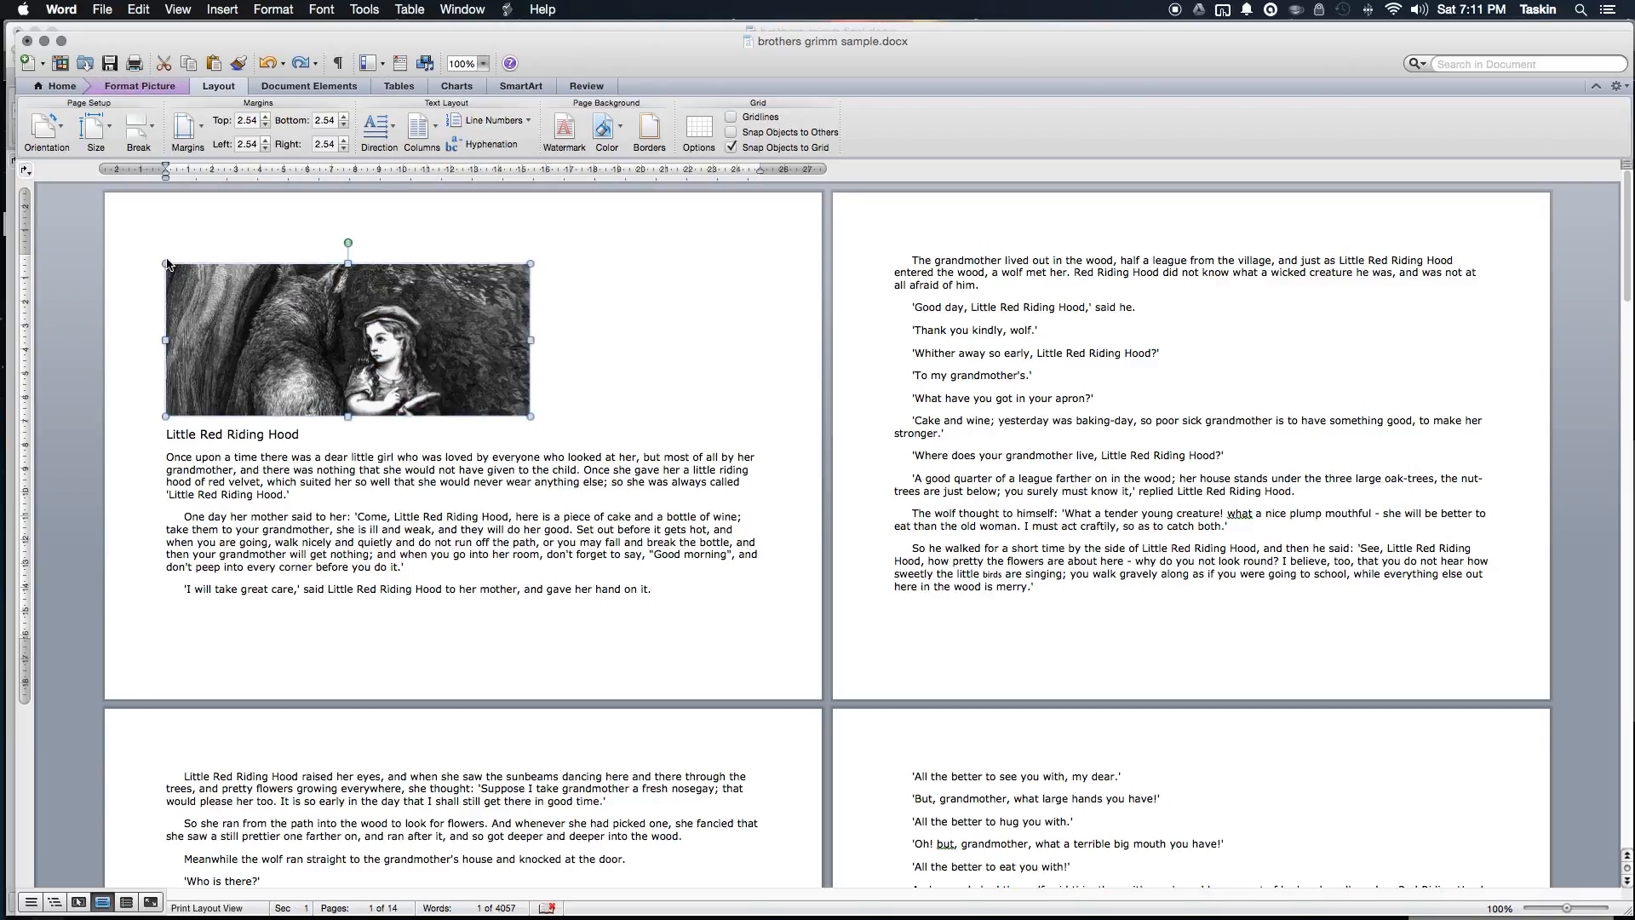
{"action": "left_click", "coordinate": [149, 246]}
{"action": "left_click", "coordinate": [167, 293]}
{"action": "left_click", "coordinate": [152, 136]}
{"action": "left_click", "coordinate": [205, 186]}
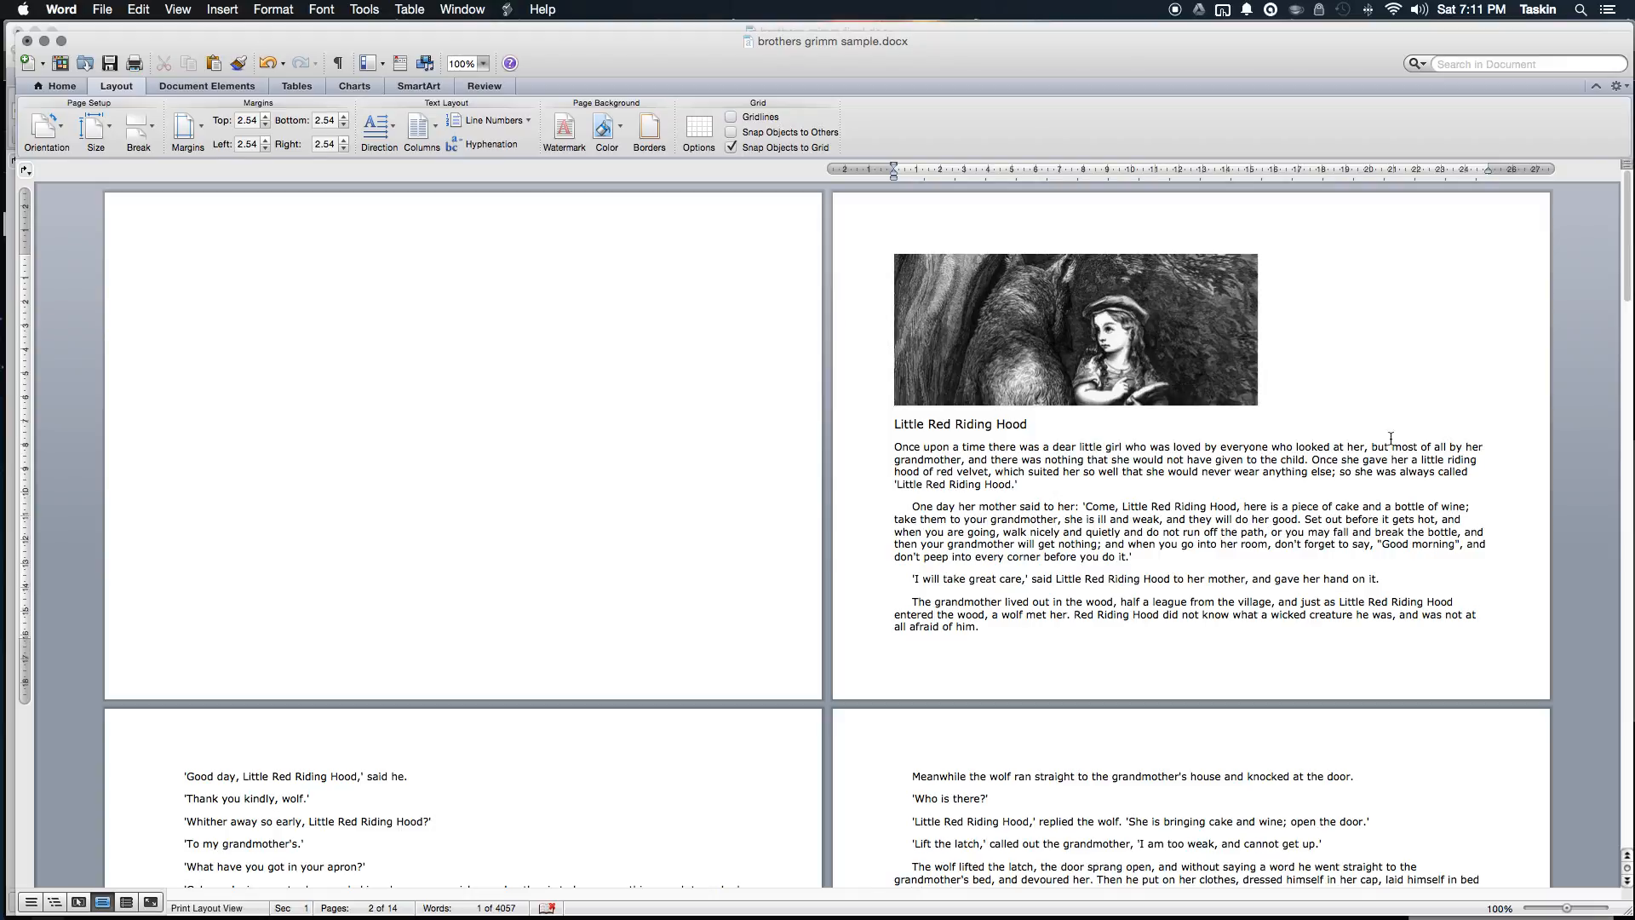
Step: Insert page breaks so Rapunzel and The Frog Prince each start on a new page
{"action": "scroll", "coordinate": [1130, 482], "scroll_direction": "down", "scroll_amount": 15}
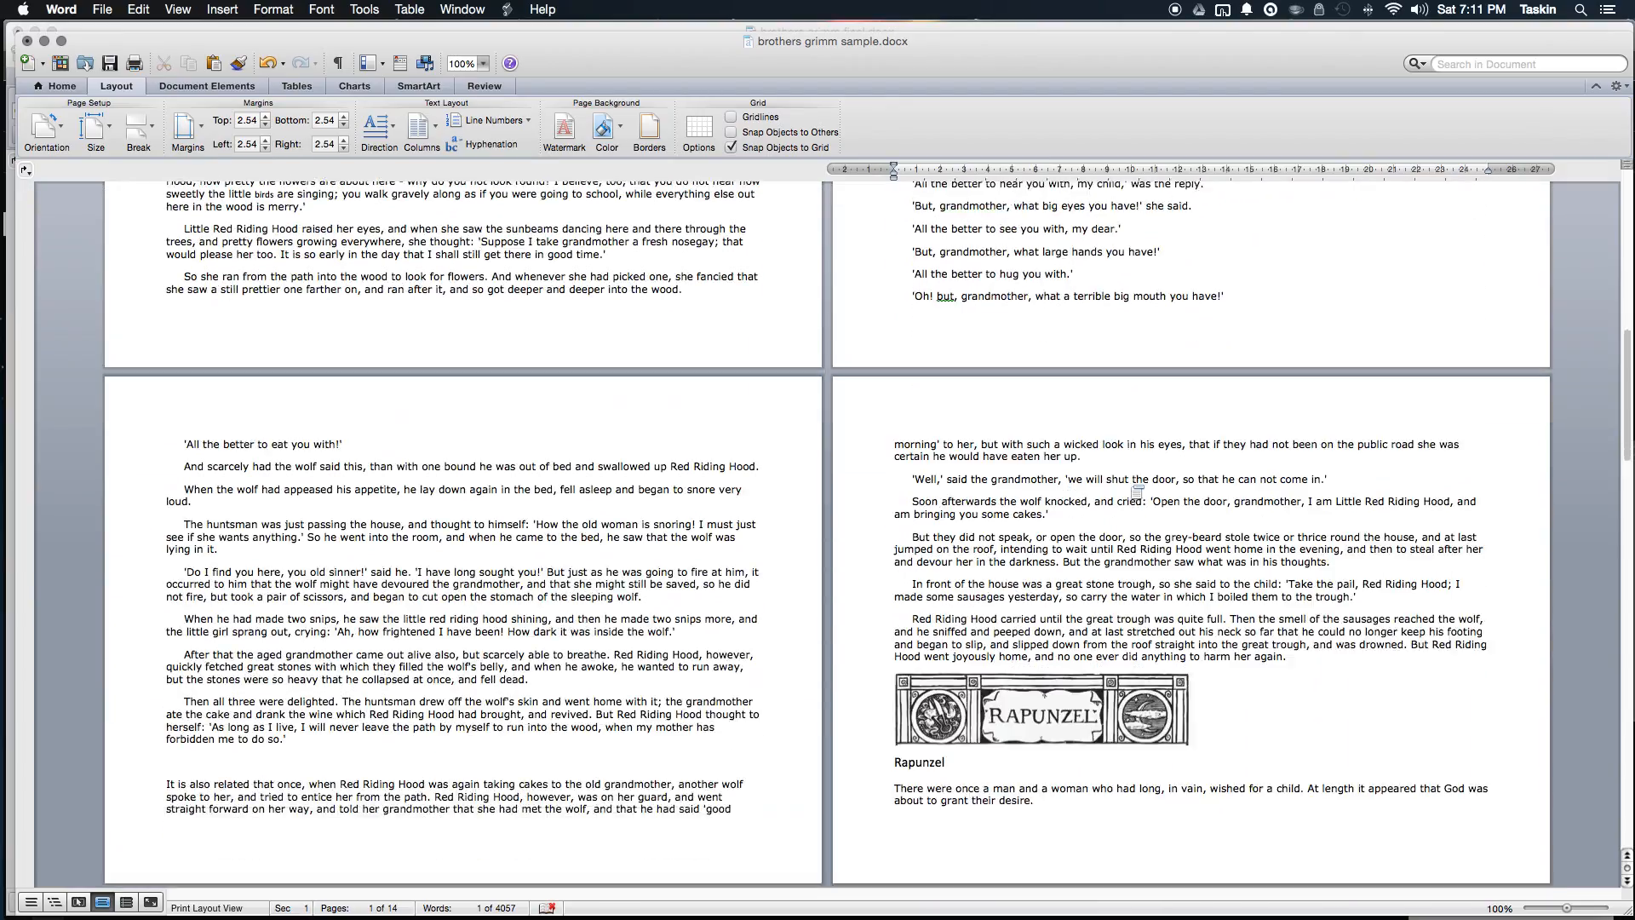
{"action": "scroll", "coordinate": [1135, 493], "scroll_direction": "down", "scroll_amount": 2}
{"action": "left_click", "coordinate": [1026, 458]}
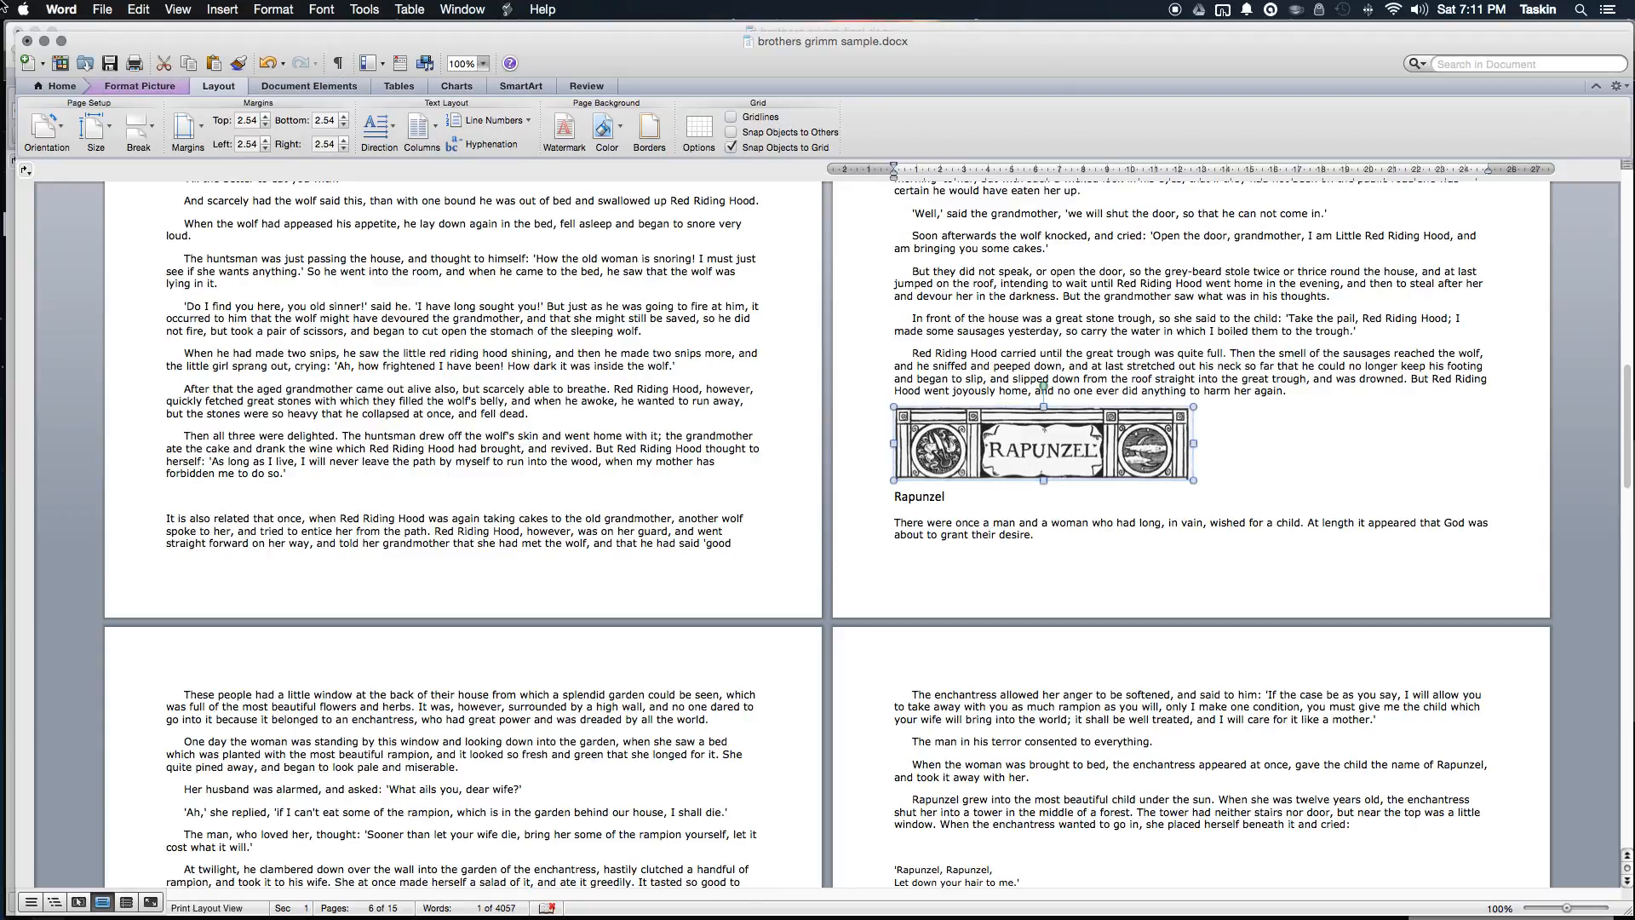
{"action": "left_click", "coordinate": [140, 141]}
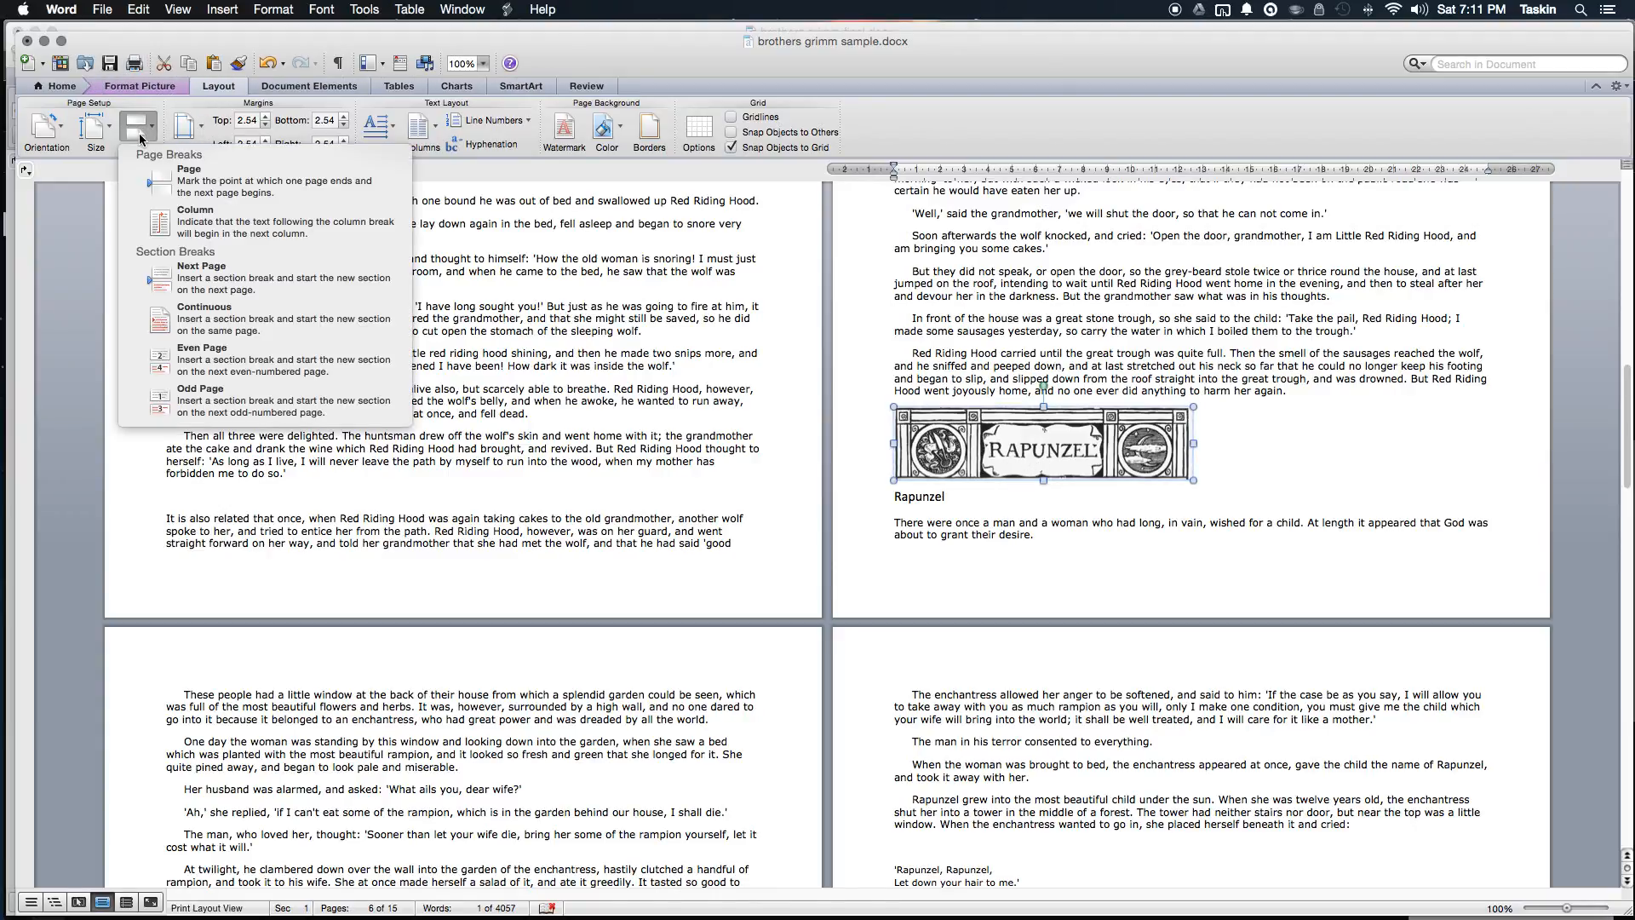
{"action": "left_click", "coordinate": [251, 183]}
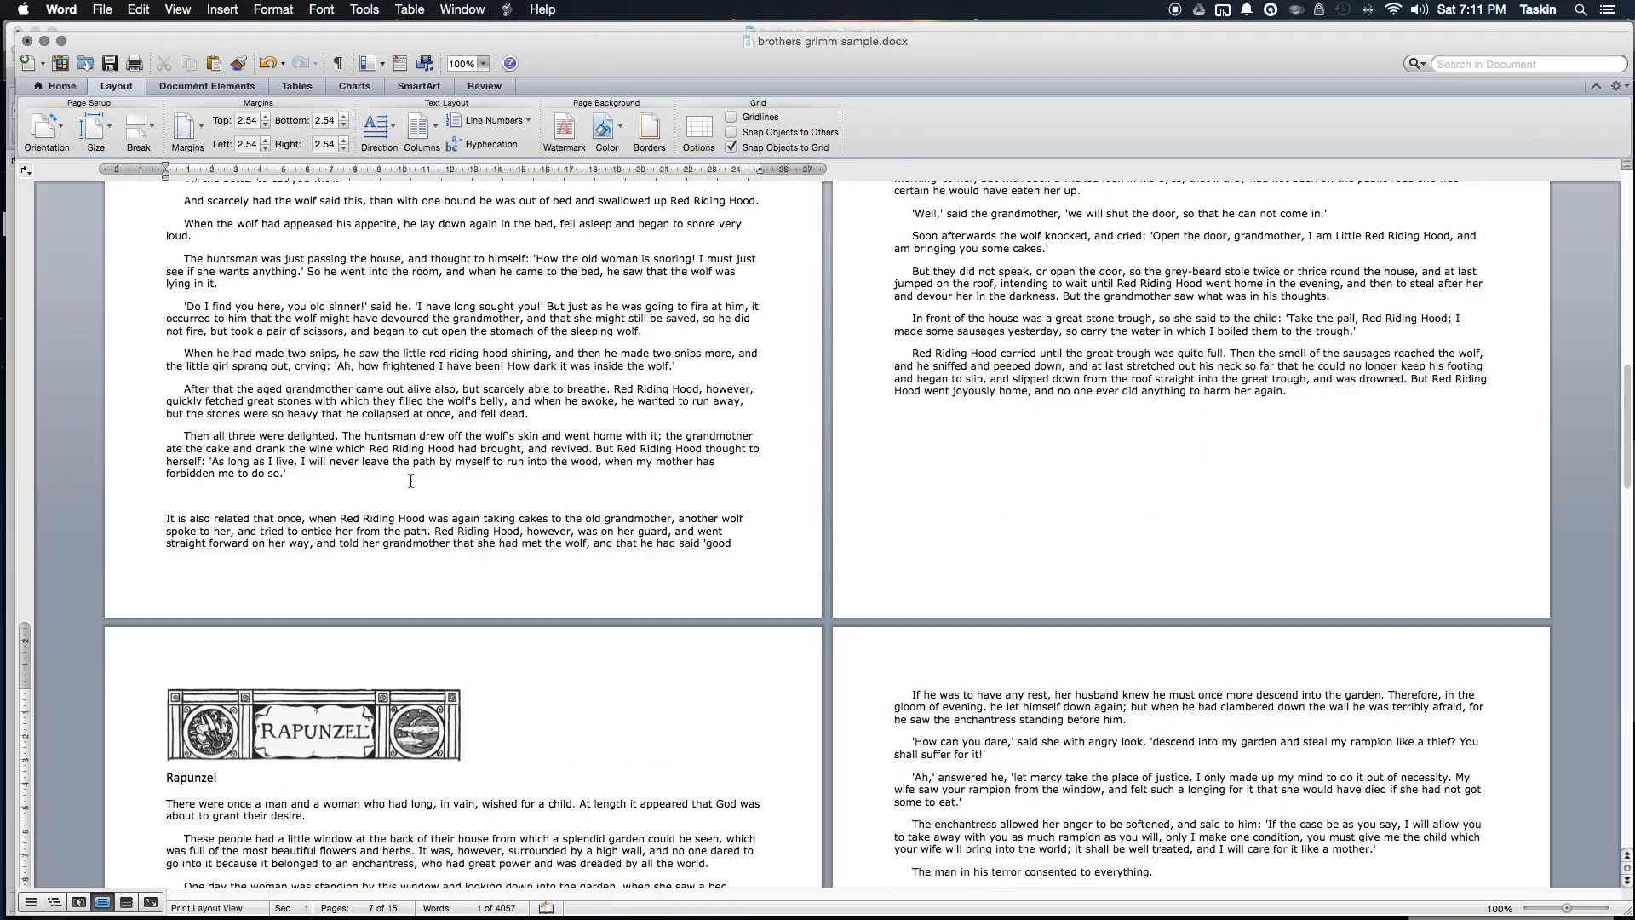
{"action": "scroll", "coordinate": [410, 480], "scroll_direction": "down", "scroll_amount": 15}
{"action": "scroll", "coordinate": [424, 481], "scroll_direction": "down", "scroll_amount": 2}
{"action": "scroll", "coordinate": [419, 475], "scroll_direction": "up", "scroll_amount": 2}
{"action": "scroll", "coordinate": [417, 474], "scroll_direction": "down", "scroll_amount": 5}
{"action": "left_click", "coordinate": [417, 473]}
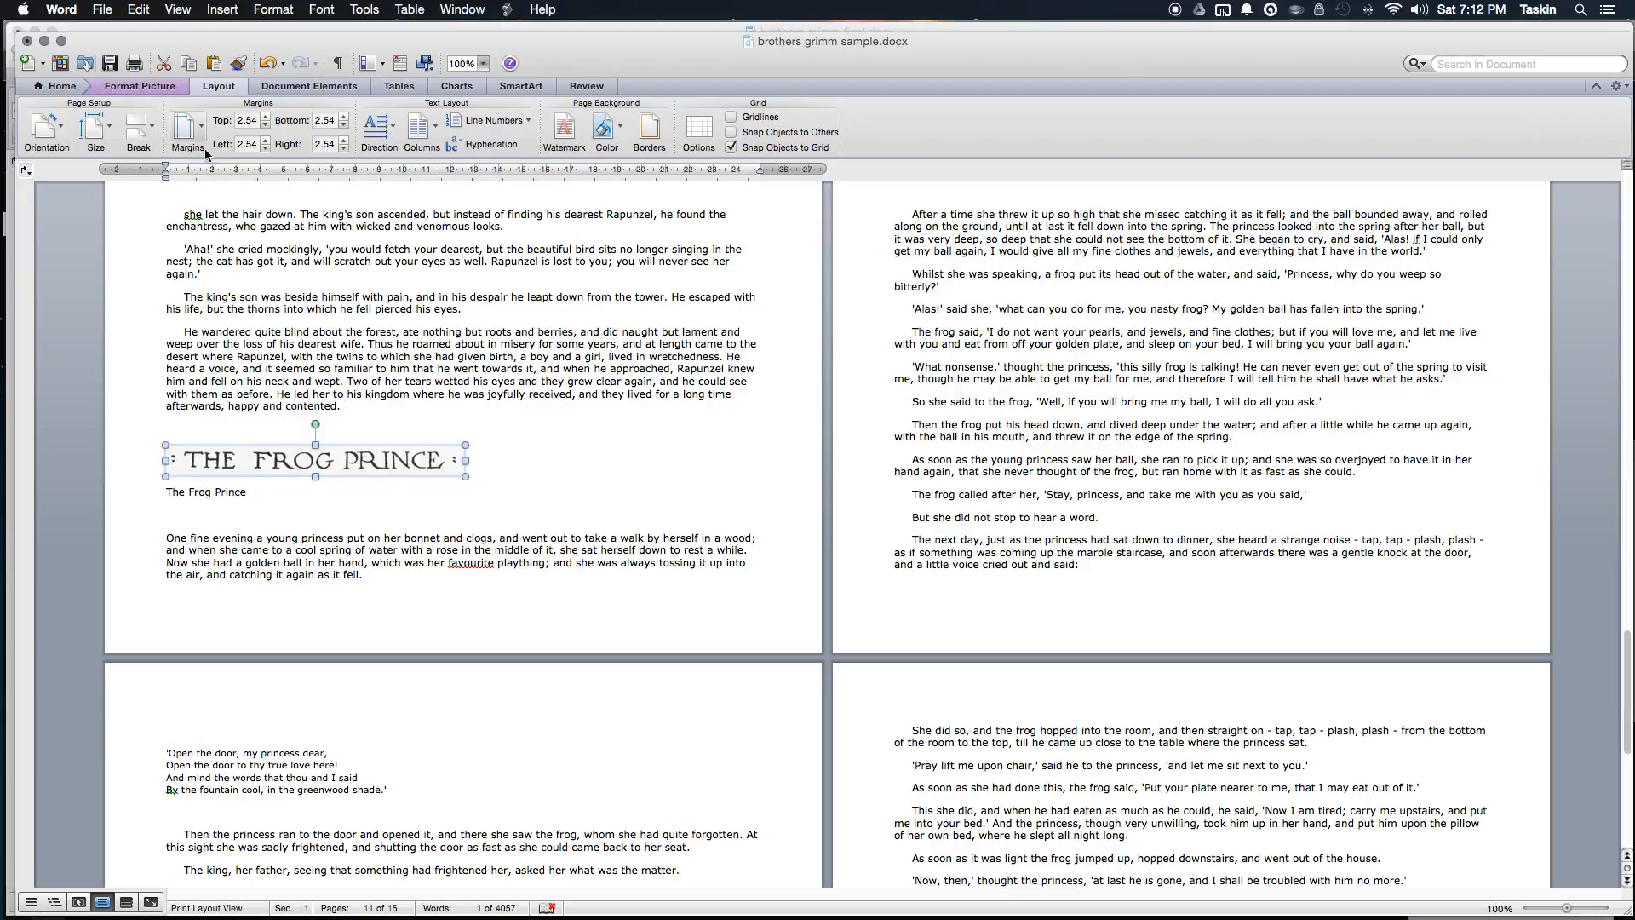
{"action": "left_click", "coordinate": [138, 127]}
{"action": "left_click", "coordinate": [270, 184]}
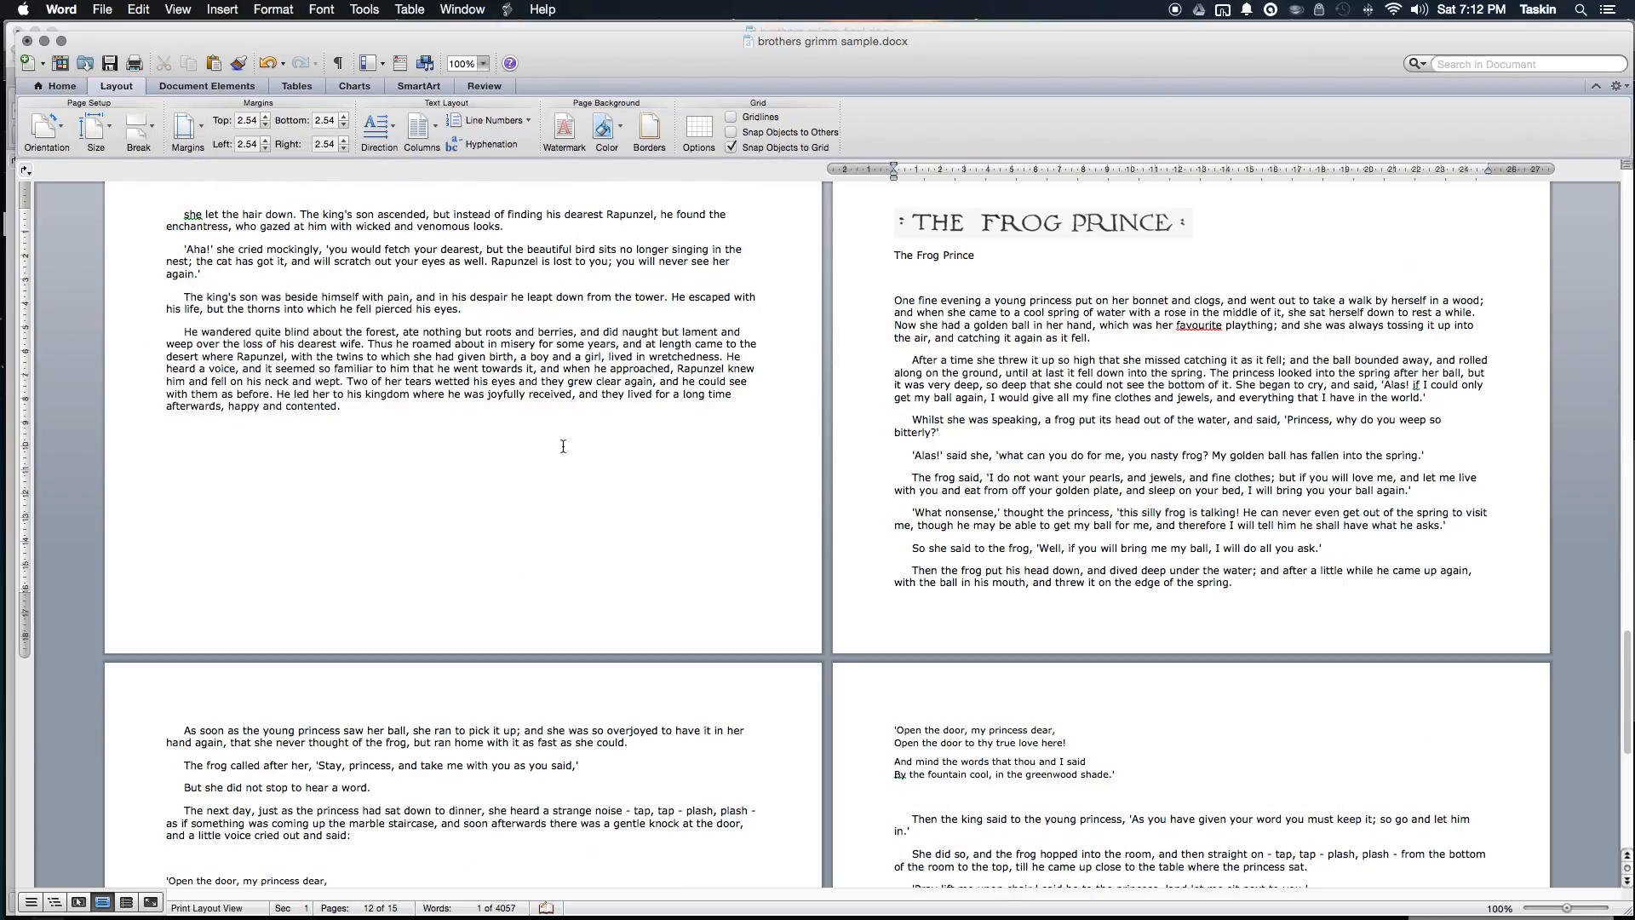
Step: Return to the blank first page and place the insertion point there
{"action": "scroll", "coordinate": [641, 493], "scroll_direction": "up", "scroll_amount": 9}
{"action": "scroll", "coordinate": [641, 493], "scroll_direction": "up", "scroll_amount": 15}
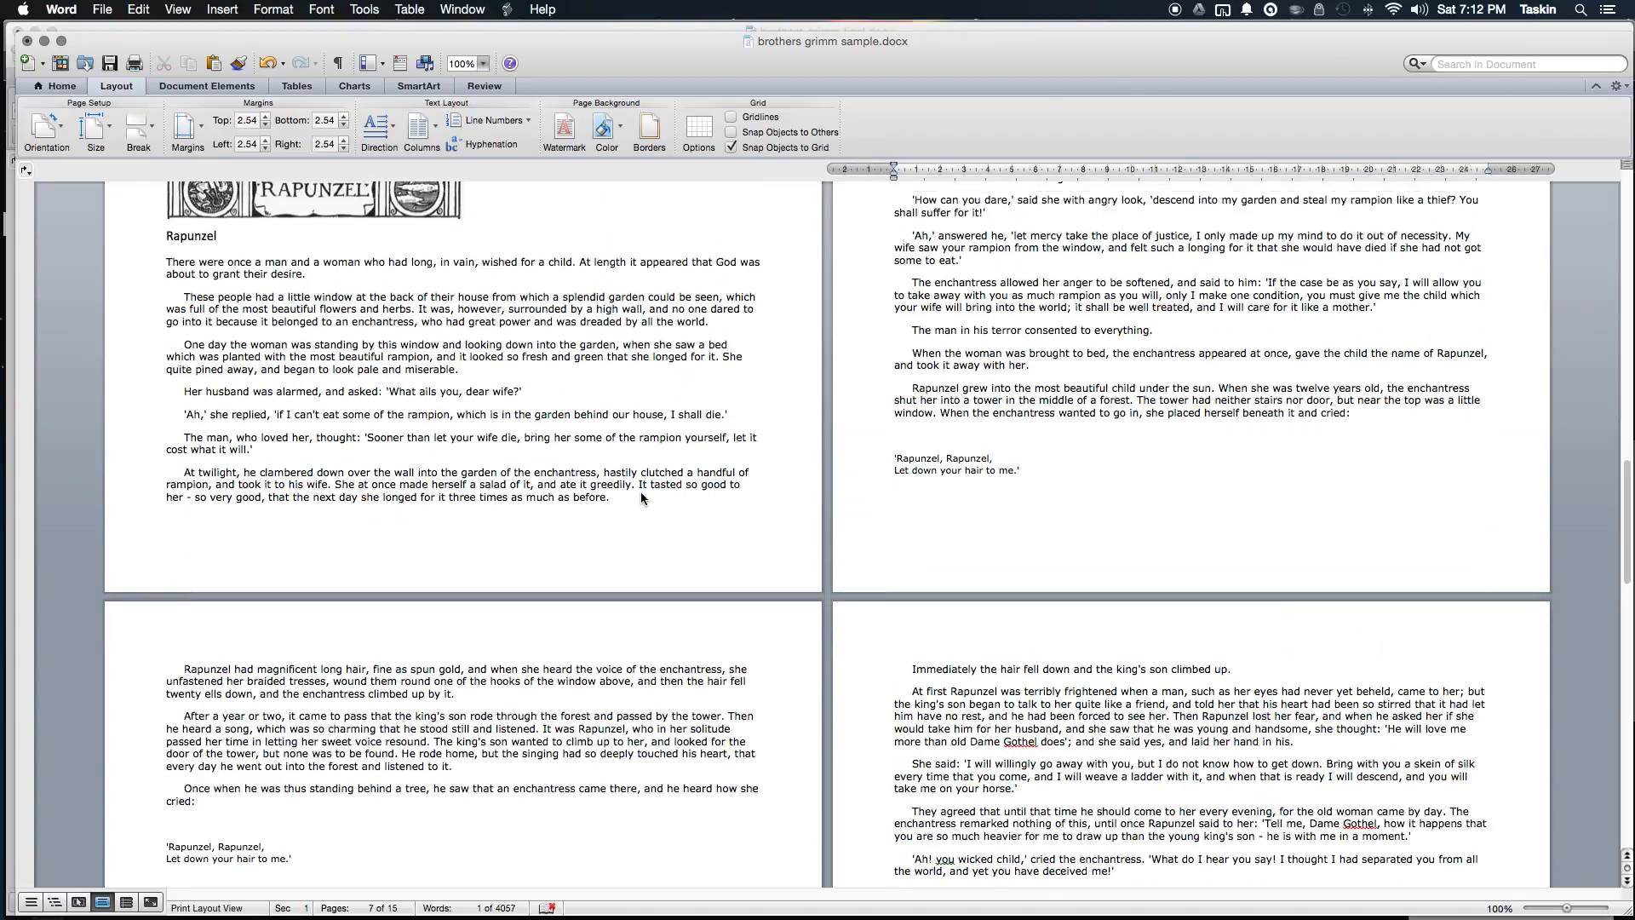
{"action": "scroll", "coordinate": [640, 492], "scroll_direction": "up", "scroll_amount": 18}
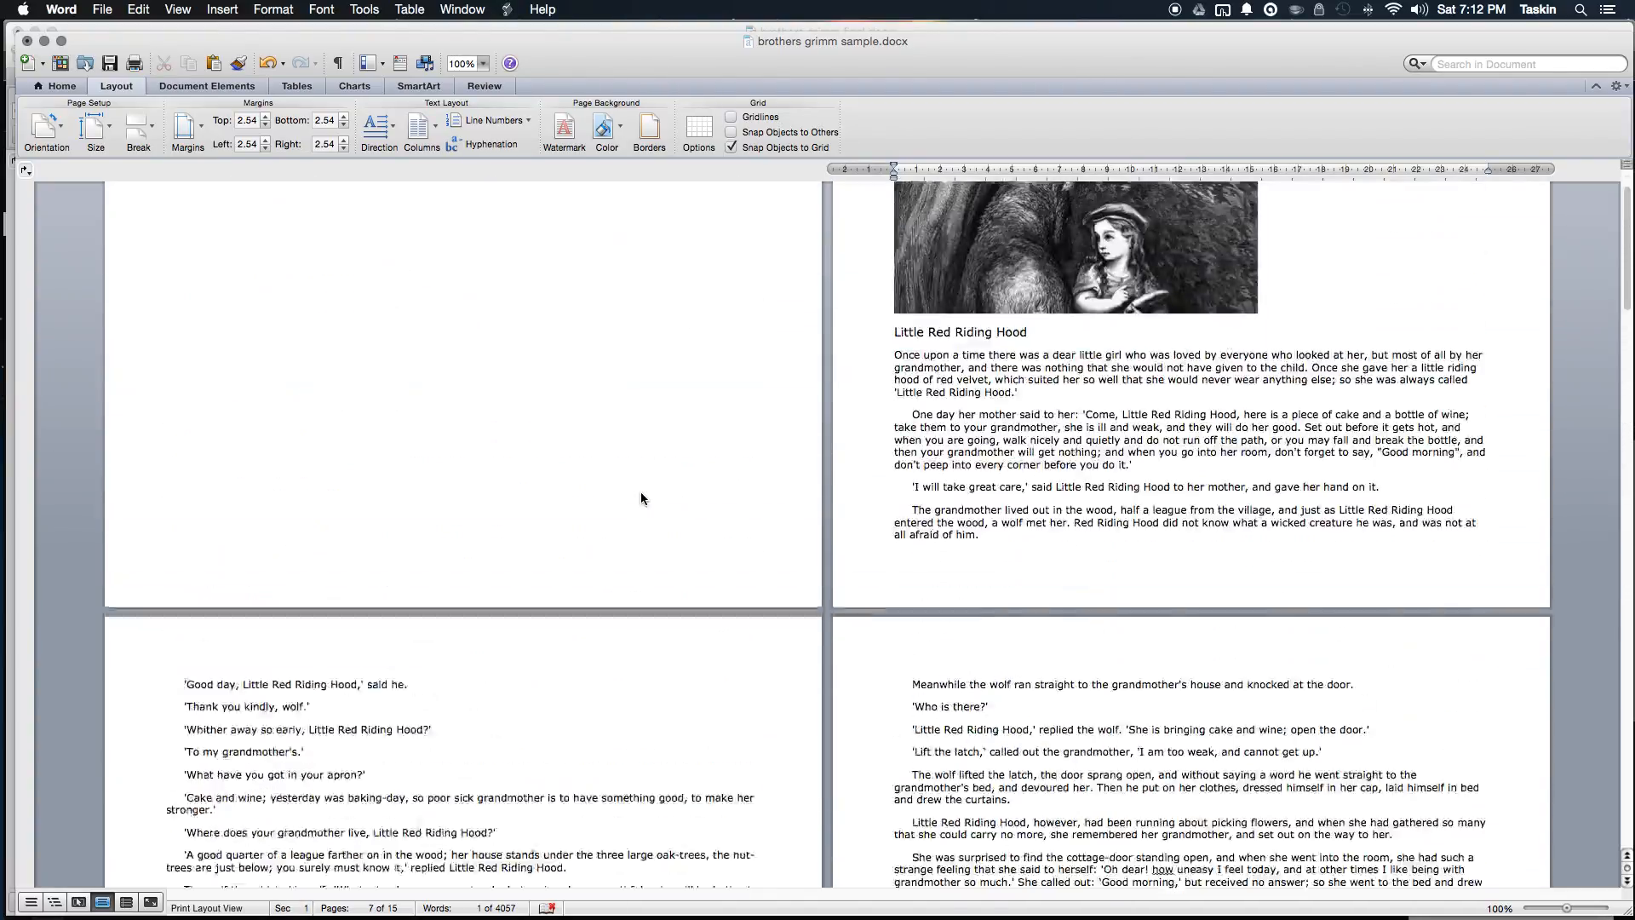
{"action": "left_click", "coordinate": [497, 276]}
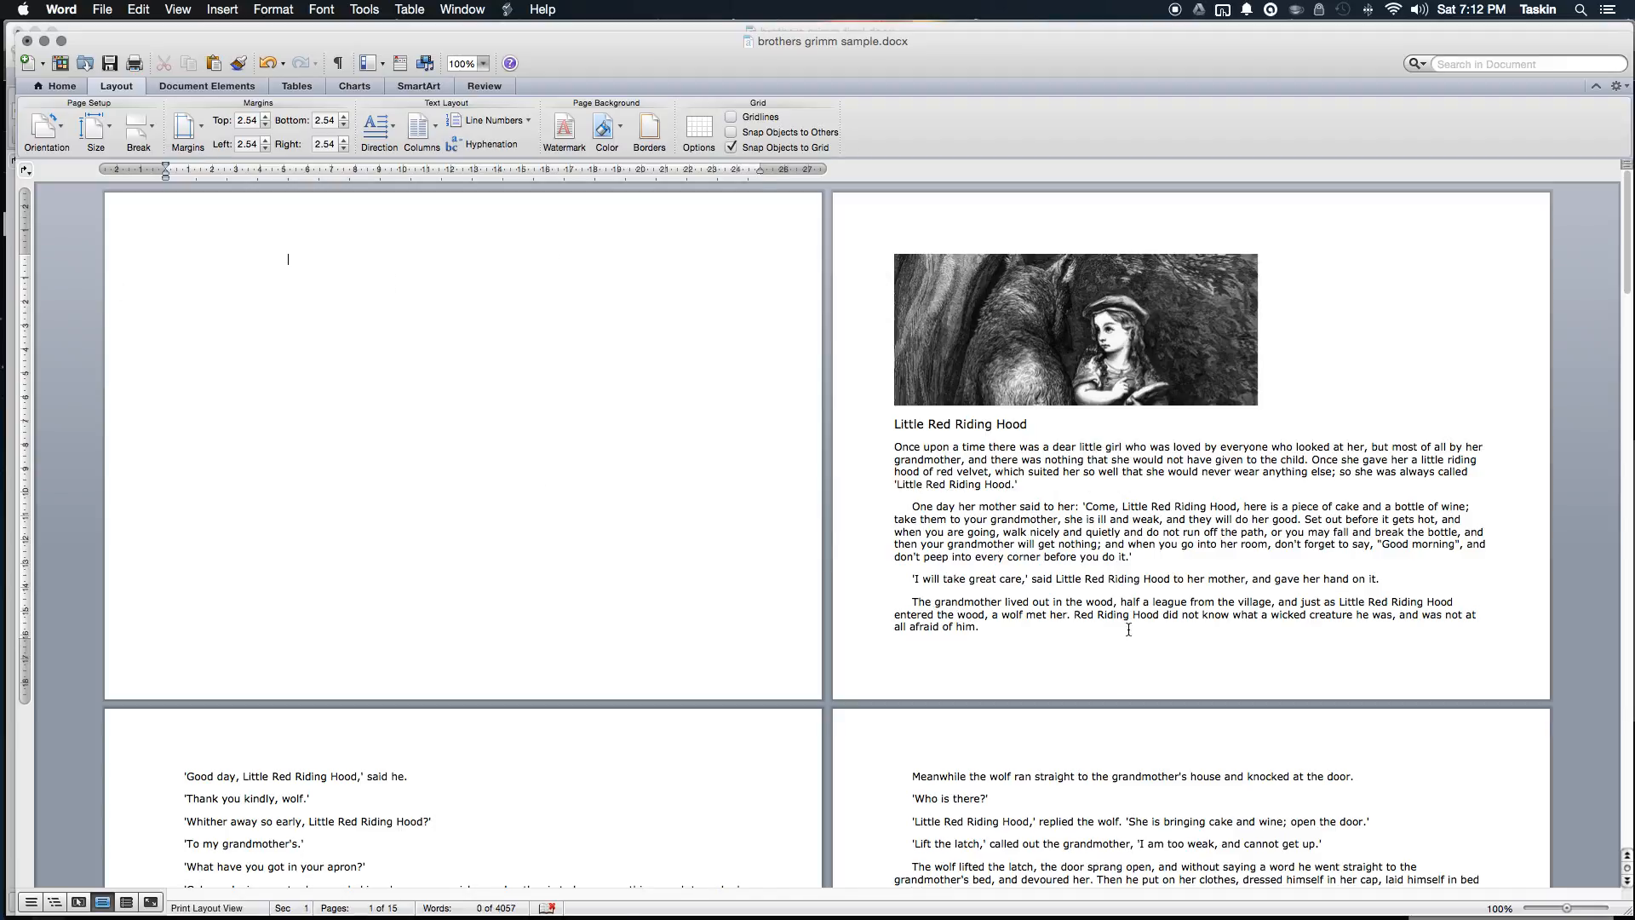
Step: Select the Little Red Riding Hood story from its heading through 'harm her again.'
{"action": "left_click", "coordinate": [888, 424]}
{"action": "left_click", "coordinate": [925, 424]}
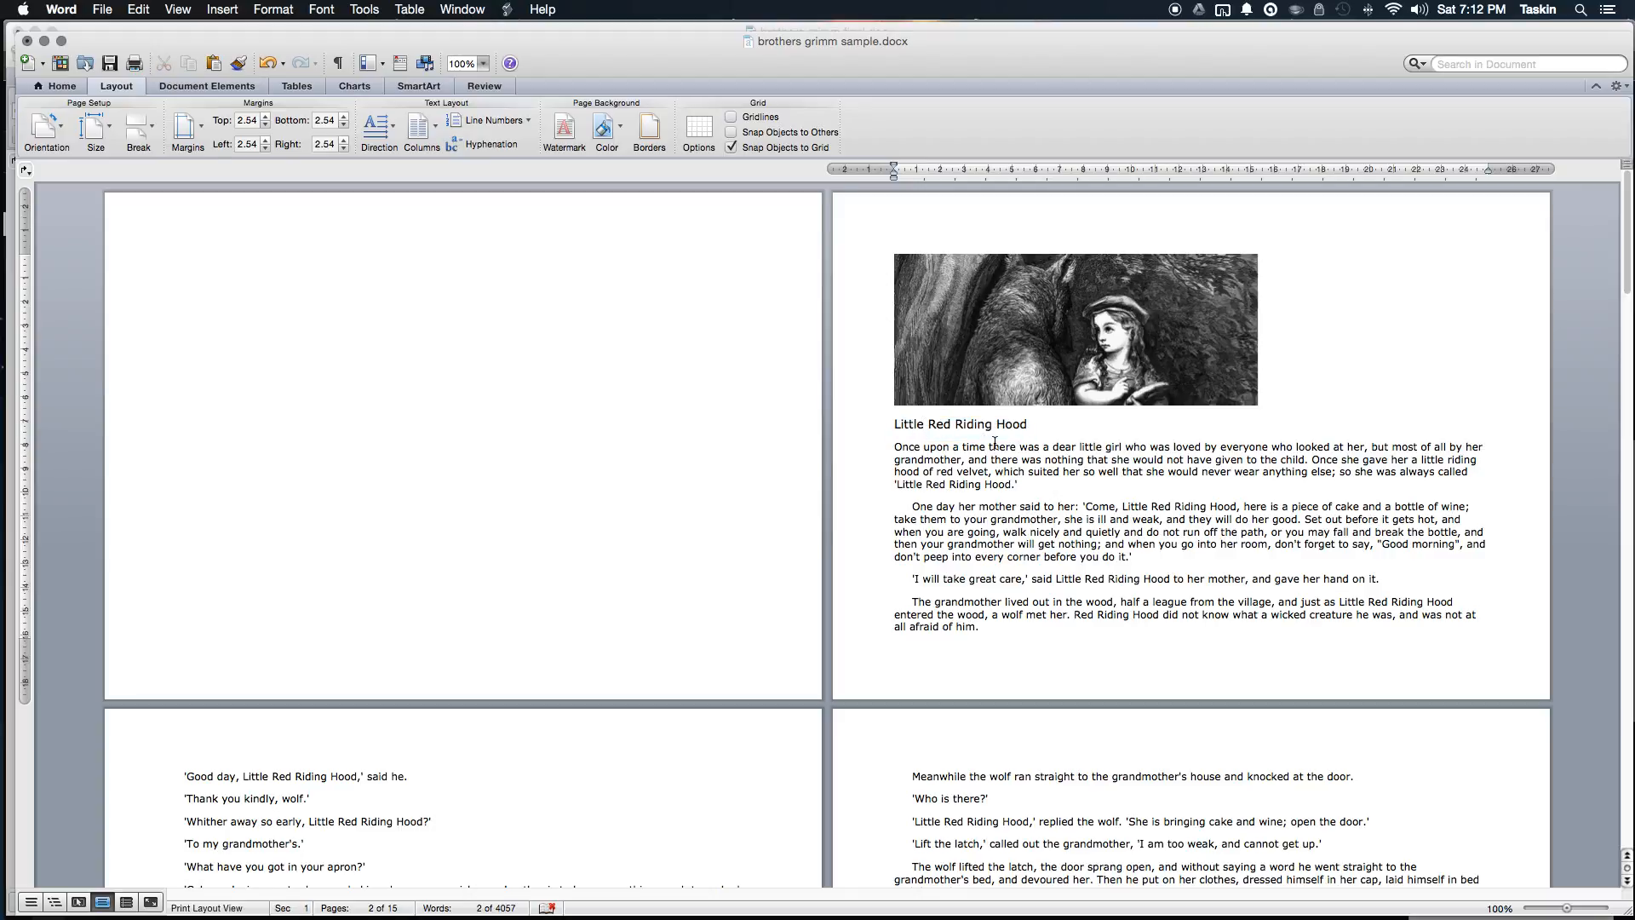
{"action": "key", "text": "shift+End"}
{"action": "key", "text": "shift+Down"}
{"action": "key", "text": "shift+Down"}
{"action": "key", "text": "shift+Down"}
{"action": "key", "text": "shift+Down"}
{"action": "key", "text": "shift+Down"}
{"action": "key", "text": "shift+Down"}
{"action": "key", "text": "shift+Down"}
{"action": "key", "text": "shift+Down"}
{"action": "key", "text": "shift+Down"}
{"action": "key", "text": "shift+Down"}
{"action": "key", "text": "shift+Down"}
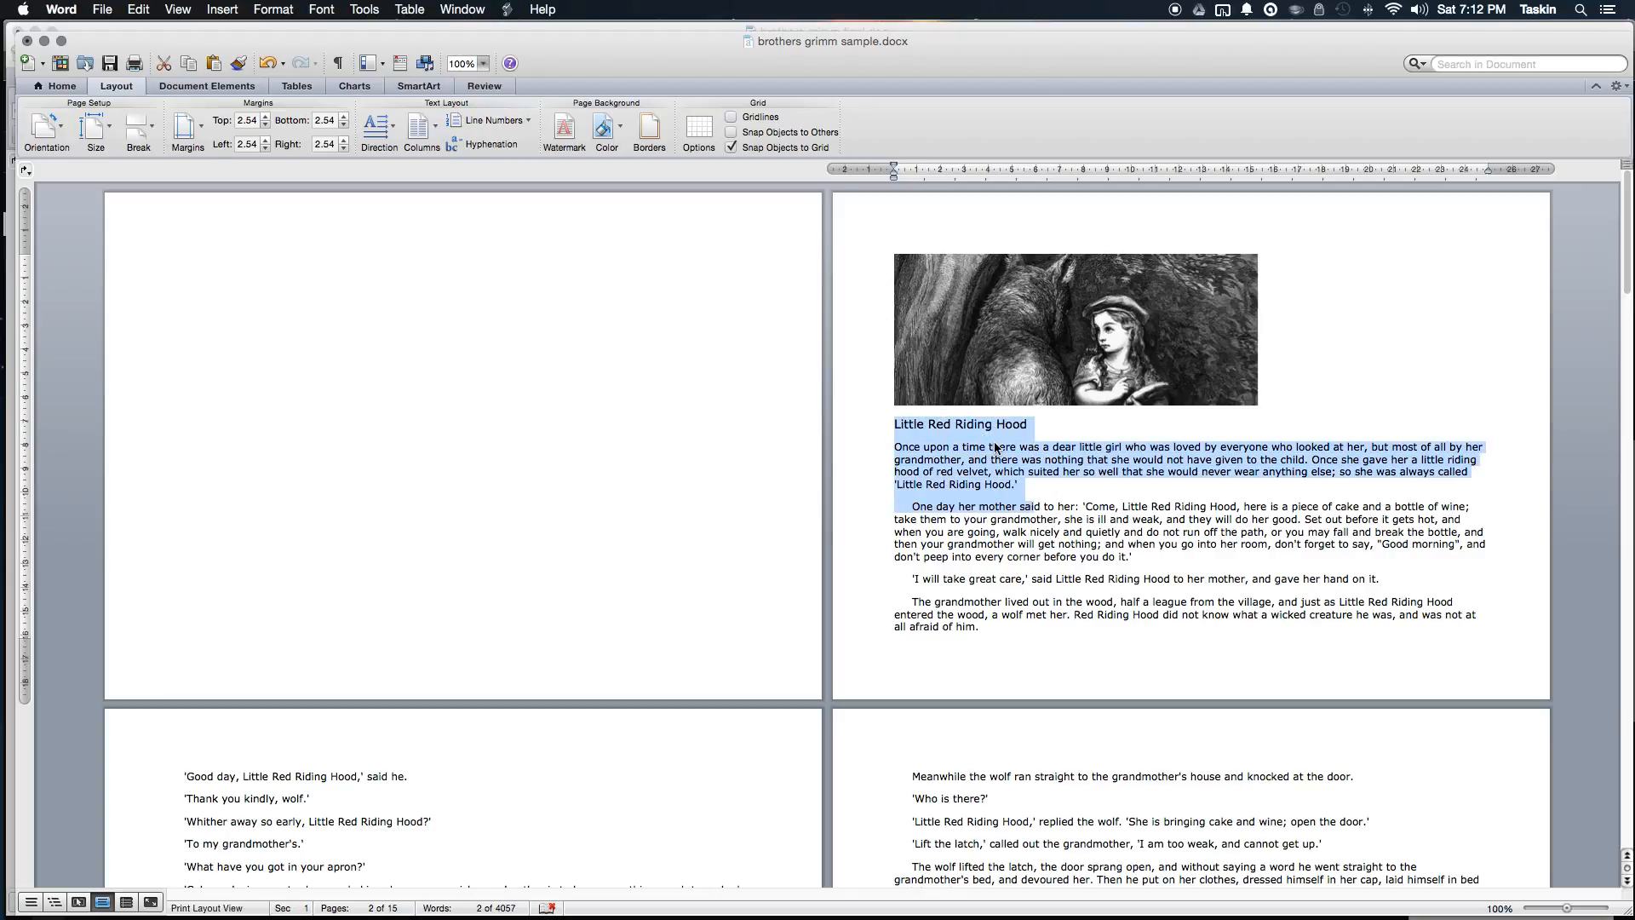
{"action": "key", "text": "shift+Down"}
{"action": "key", "text": "shift+Down"}
{"action": "key", "text": "shift+Down"}
{"action": "key", "text": "shift+Down"}
{"action": "key", "text": "shift+Down"}
{"action": "key", "text": "shift+Down"}
{"action": "key", "text": "shift+Down"}
{"action": "key", "text": "shift+Down"}
{"action": "key", "text": "shift+Down"}
{"action": "key", "text": "shift+Down"}
{"action": "key", "text": "shift+Down"}
{"action": "key", "text": "shift+Down"}
{"action": "key", "text": "shift+Down"}
{"action": "key", "text": "shift+Down"}
{"action": "key", "text": "shift+Down"}
{"action": "key", "text": "shift+Down"}
{"action": "key", "text": "shift+Down"}
{"action": "key", "text": "shift+Down"}
{"action": "key", "text": "shift+Down"}
{"action": "key", "text": "shift+Down"}
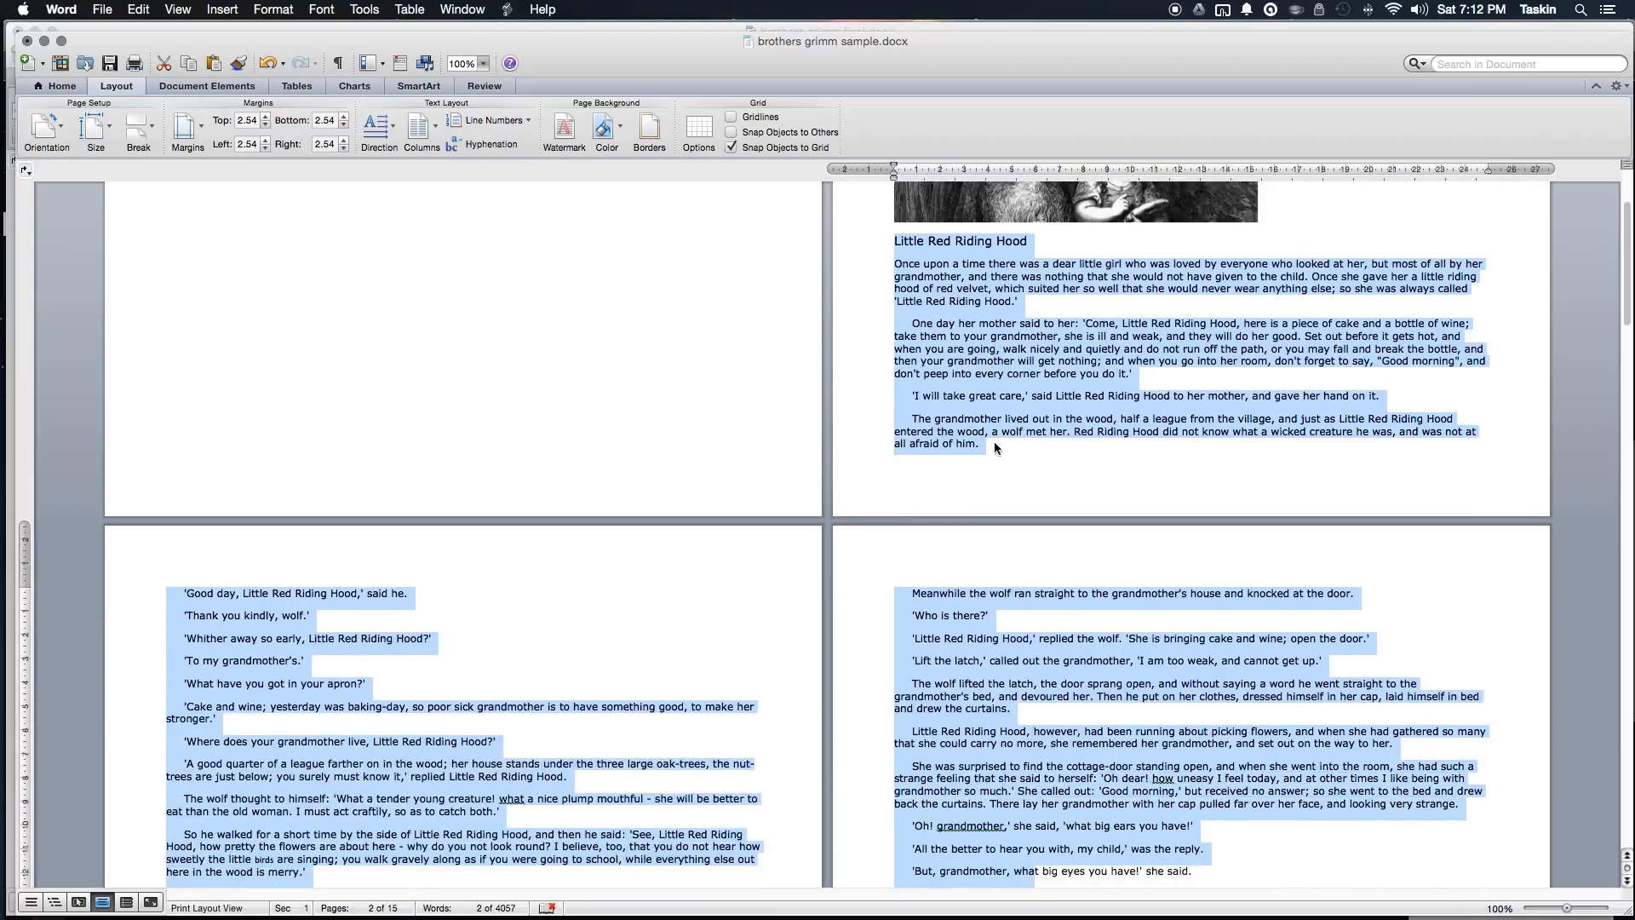
{"action": "key", "text": "shift+Down"}
{"action": "key", "text": "shift+Down"}
{"action": "key", "text": "shift+Down"}
{"action": "key", "text": "shift+Down"}
{"action": "key", "text": "shift+Down"}
{"action": "key", "text": "shift+Down"}
{"action": "key", "text": "shift+Down"}
{"action": "key", "text": "shift+Down"}
{"action": "key", "text": "shift+Down"}
{"action": "key", "text": "shift+Down"}
{"action": "key", "text": "shift+Down"}
{"action": "key", "text": "shift+Down"}
{"action": "key", "text": "shift+Down"}
{"action": "key", "text": "shift+Down"}
{"action": "key", "text": "shift+Down"}
{"action": "key", "text": "shift+Down"}
{"action": "key", "text": "shift+Down"}
{"action": "key", "text": "shift+Down"}
{"action": "key", "text": "shift+Down"}
{"action": "key", "text": "shift+Down"}
{"action": "key", "text": "shift+Down"}
{"action": "key", "text": "shift+Down"}
{"action": "key", "text": "shift+Down"}
{"action": "key", "text": "shift+Down"}
{"action": "key", "text": "shift+Down"}
{"action": "key", "text": "shift+Down"}
{"action": "key", "text": "shift+Down"}
{"action": "key", "text": "shift+Down"}
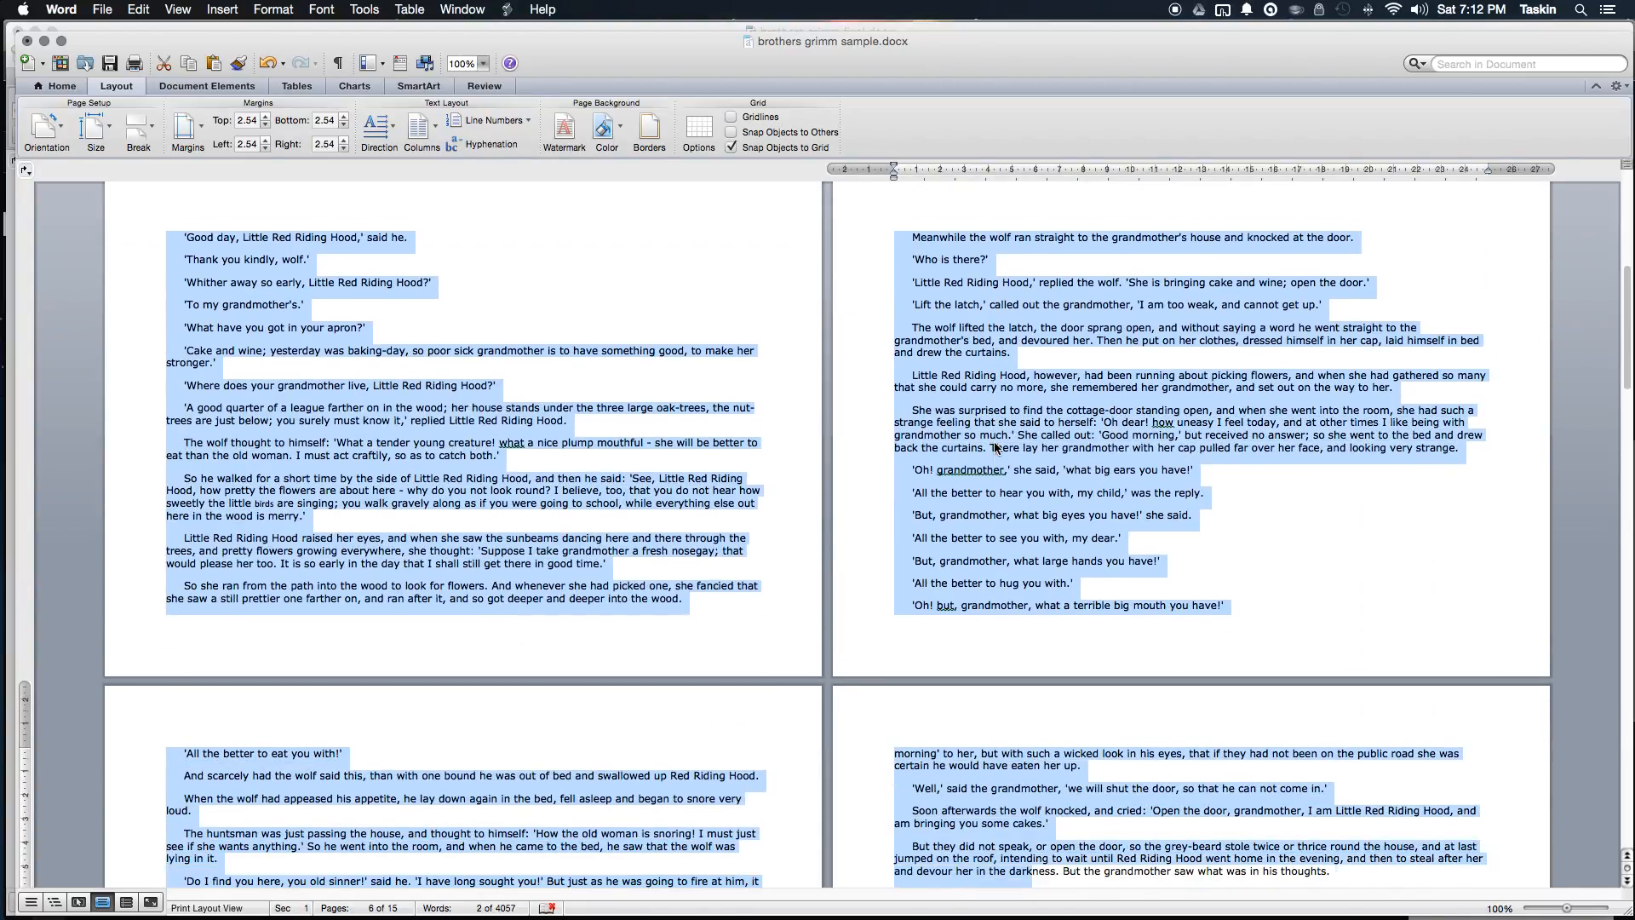
{"action": "key", "text": "shift+Up"}
{"action": "key", "text": "shift+Up"}
{"action": "key", "text": "shift+Up"}
{"action": "key", "text": "shift+Up"}
{"action": "key", "text": "shift+Up"}
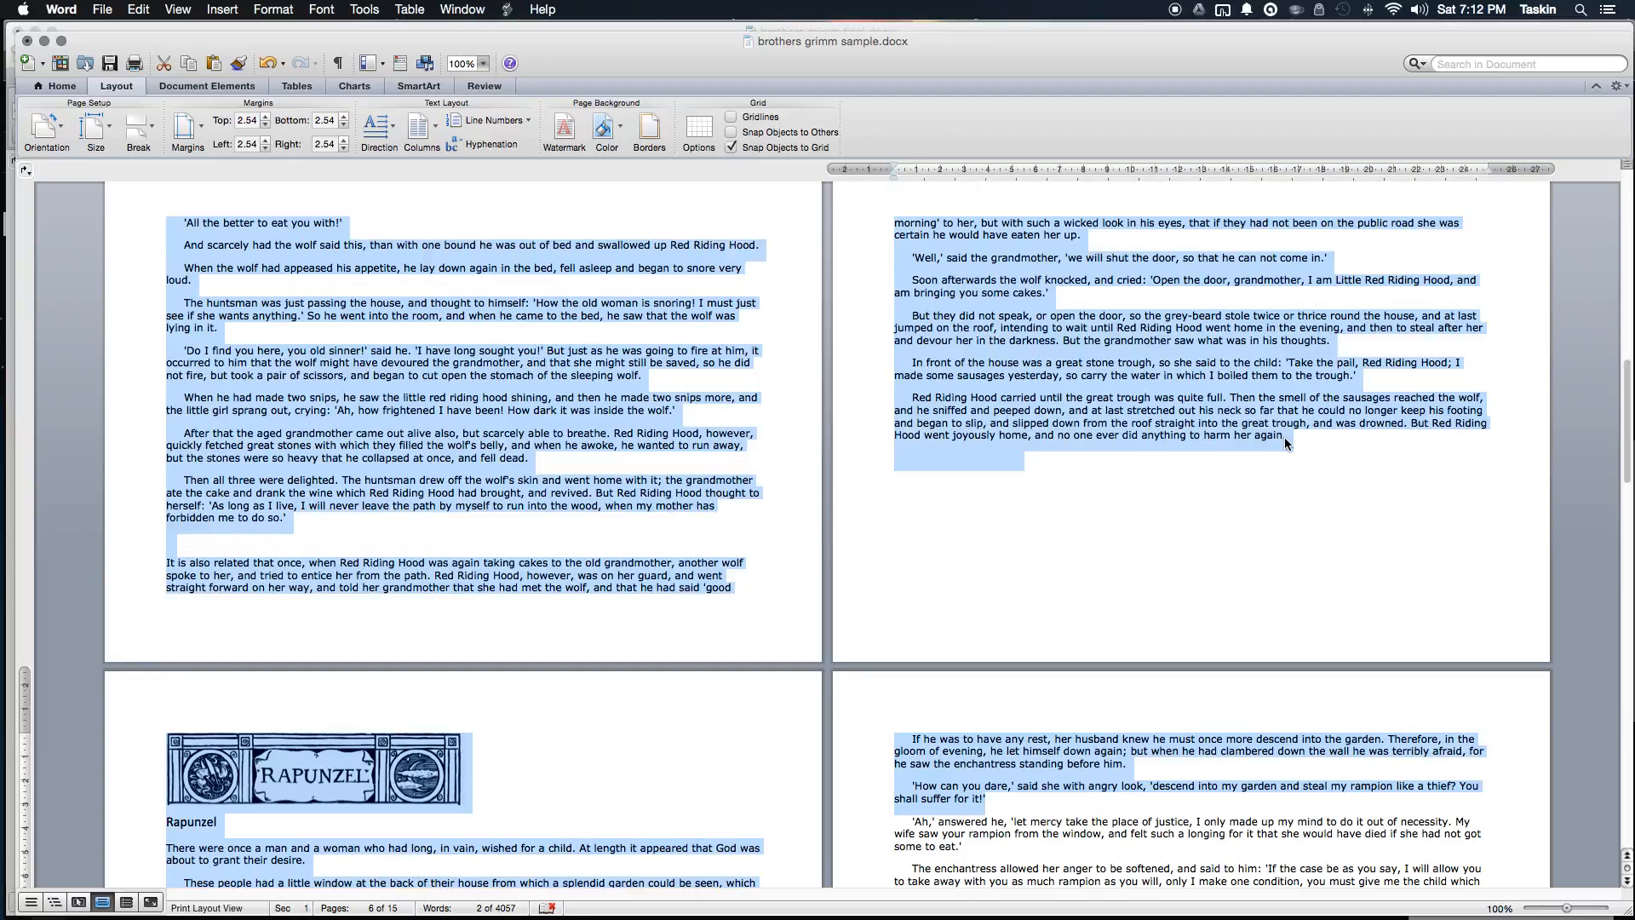
{"action": "key", "text": "shift+Up"}
{"action": "key", "text": "shift+Up"}
{"action": "key", "text": "shift+Up"}
{"action": "key", "text": "shift+Up"}
{"action": "key", "text": "shift+Up"}
{"action": "key", "text": "shift+Up"}
{"action": "key", "text": "shift+Up"}
{"action": "key", "text": "shift+Up"}
{"action": "key", "text": "shift+Up"}
{"action": "key", "text": "shift+Up"}
{"action": "key", "text": "shift+Up"}
{"action": "key", "text": "shift+Up"}
{"action": "key", "text": "shift+Up"}
{"action": "key", "text": "shift+Up"}
{"action": "key", "text": "shift+Up"}
{"action": "key", "text": "shift+Up"}
{"action": "key", "text": "shift+Up"}
{"action": "key", "text": "shift+Up"}
{"action": "key", "text": "shift+Up"}
{"action": "key", "text": "shift+Up"}
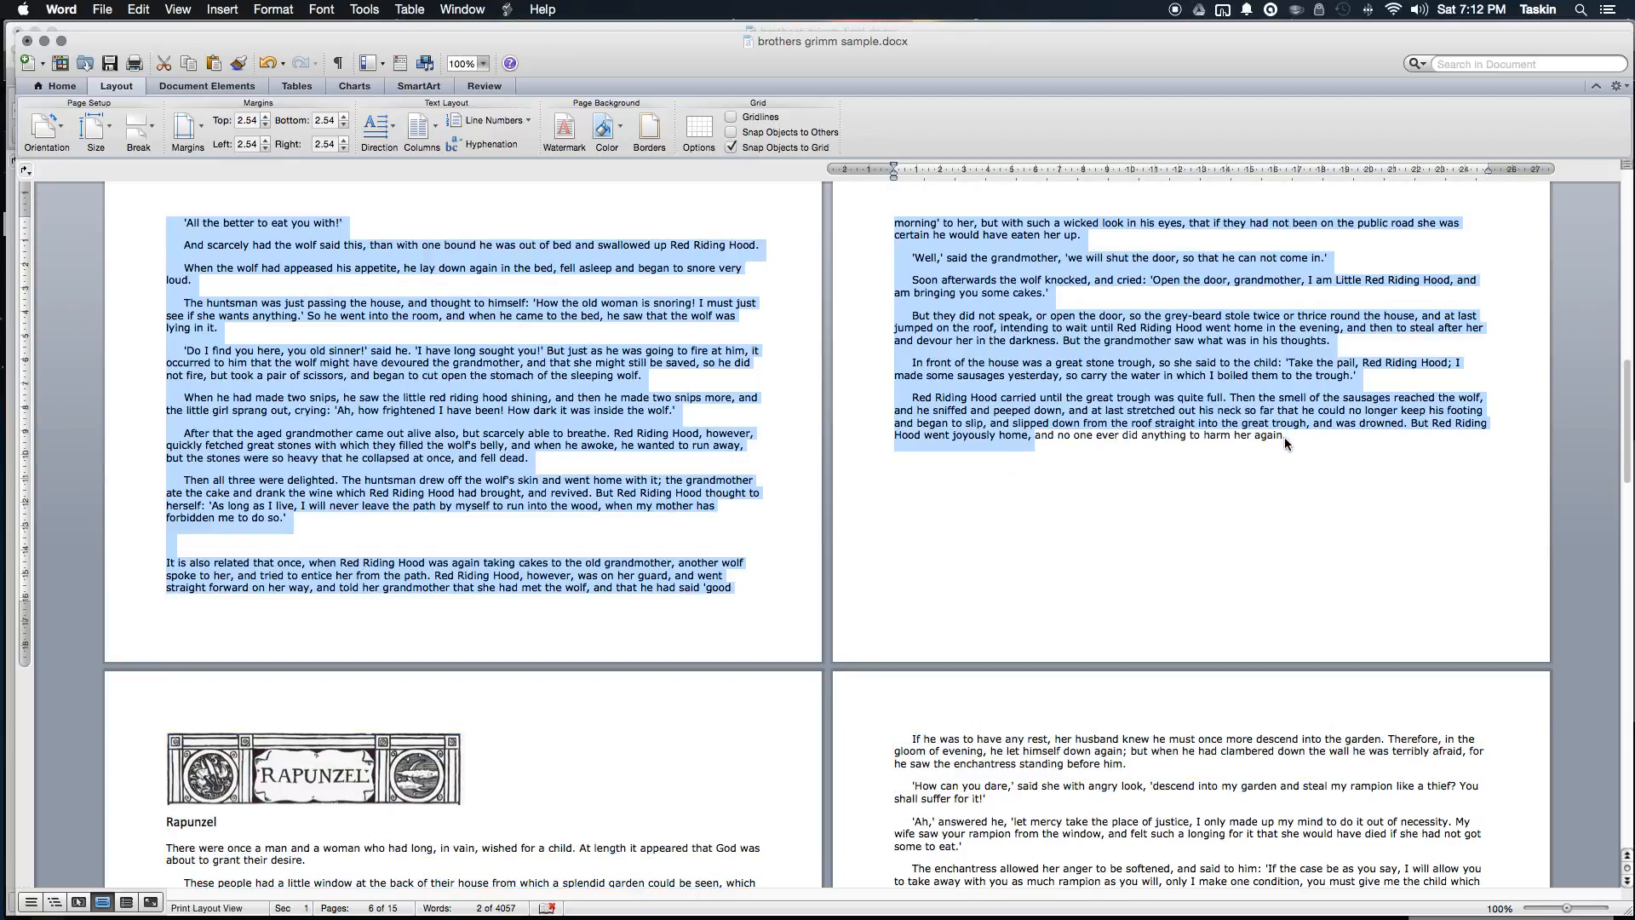
{"action": "key", "text": "shift+Up"}
{"action": "key", "text": "shift+Down"}
{"action": "key", "text": "shift+Down"}
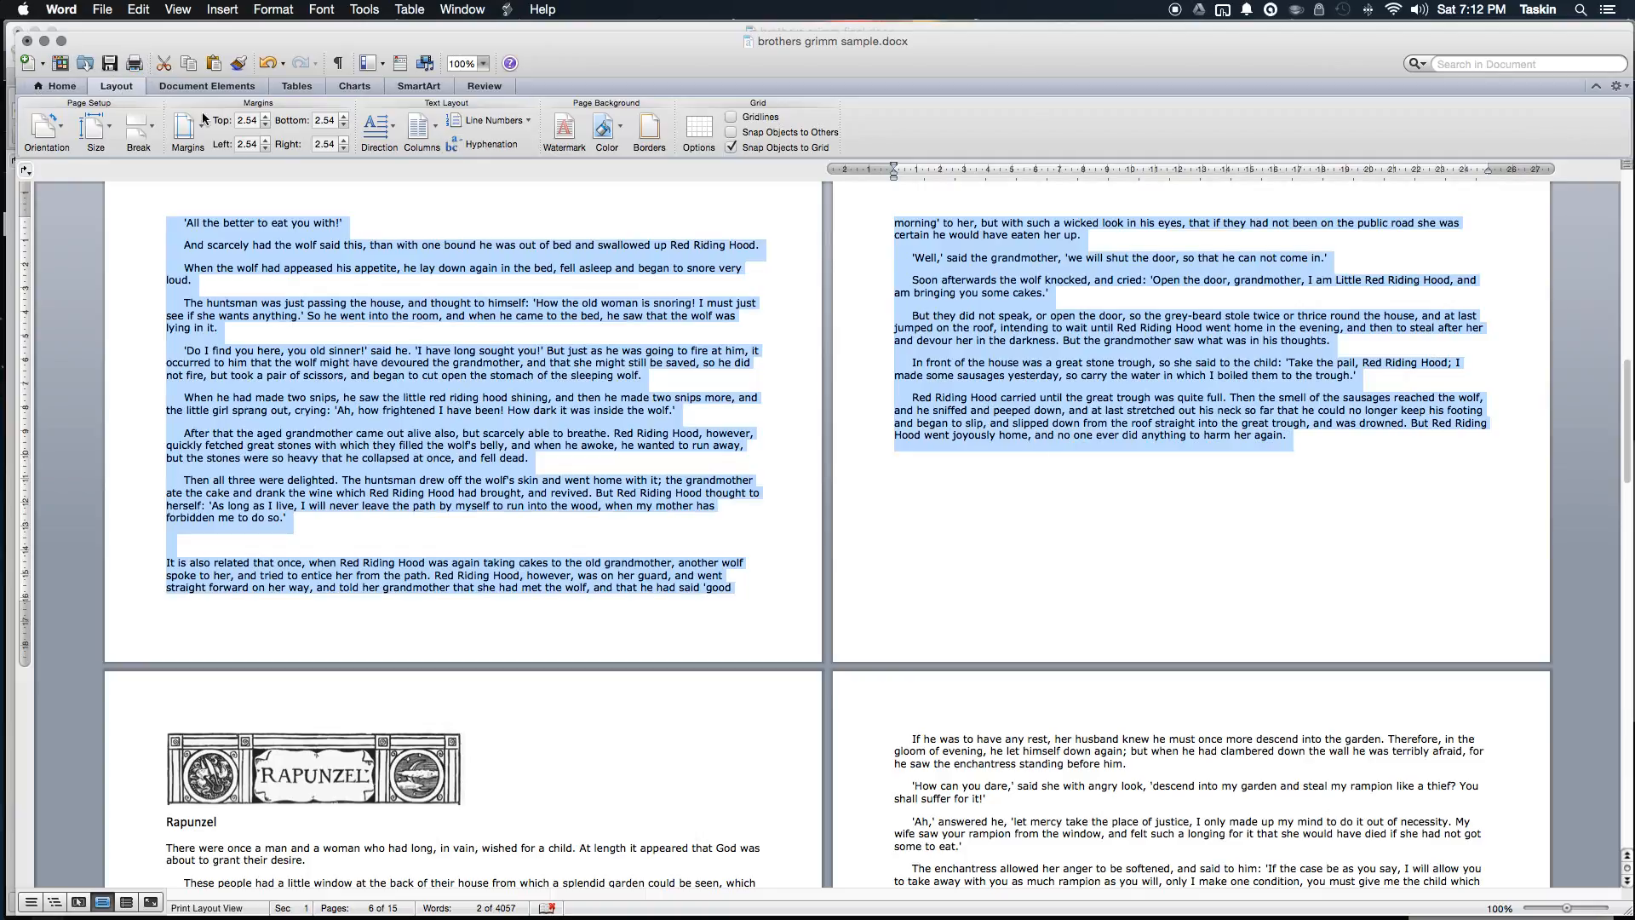
Step: Apply Three columns to the selection and put the cursor before 'Once upon a time'
{"action": "left_click", "coordinate": [424, 132]}
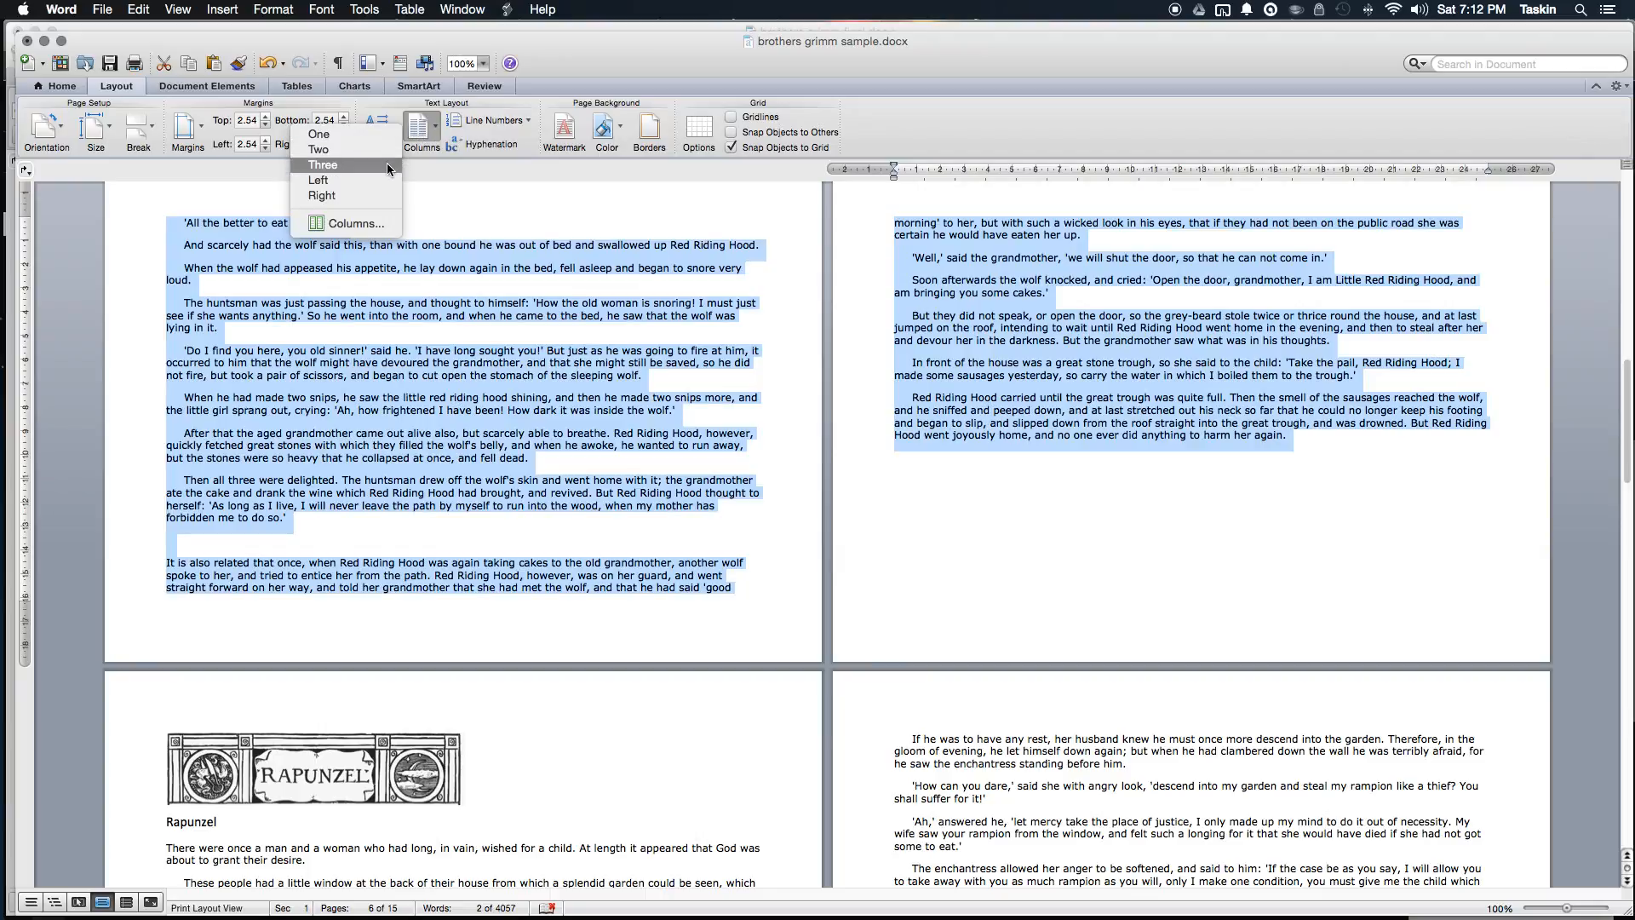
{"action": "left_click", "coordinate": [387, 165]}
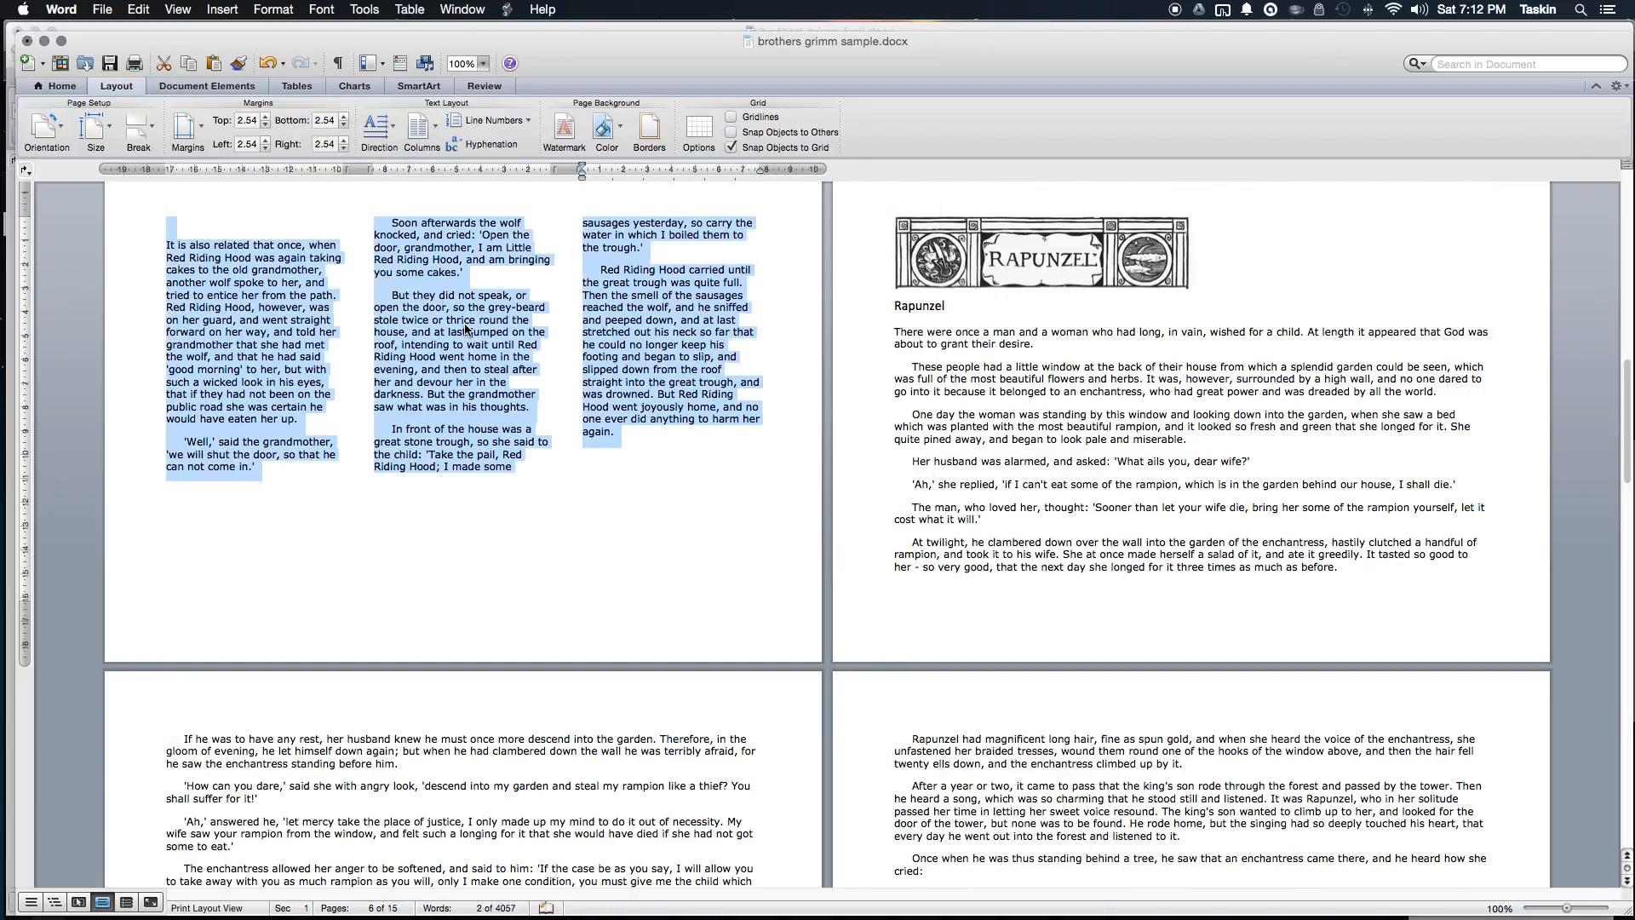
{"action": "scroll", "coordinate": [466, 330], "scroll_direction": "up", "scroll_amount": 3}
{"action": "scroll", "coordinate": [466, 330], "scroll_direction": "up", "scroll_amount": 15}
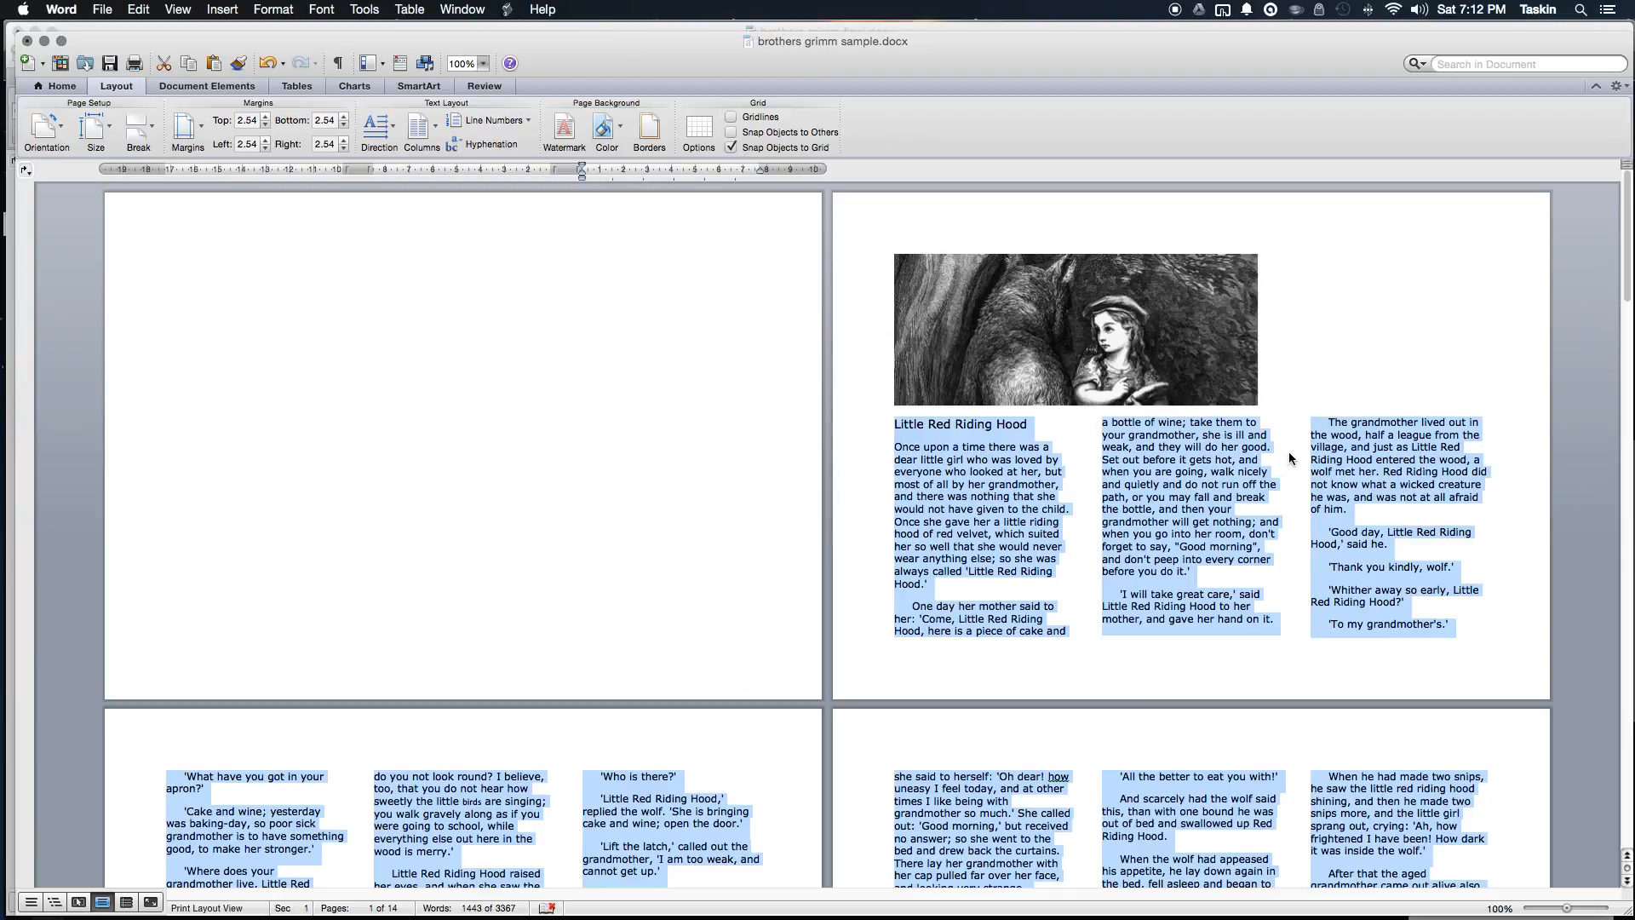
{"action": "left_click", "coordinate": [1163, 478]}
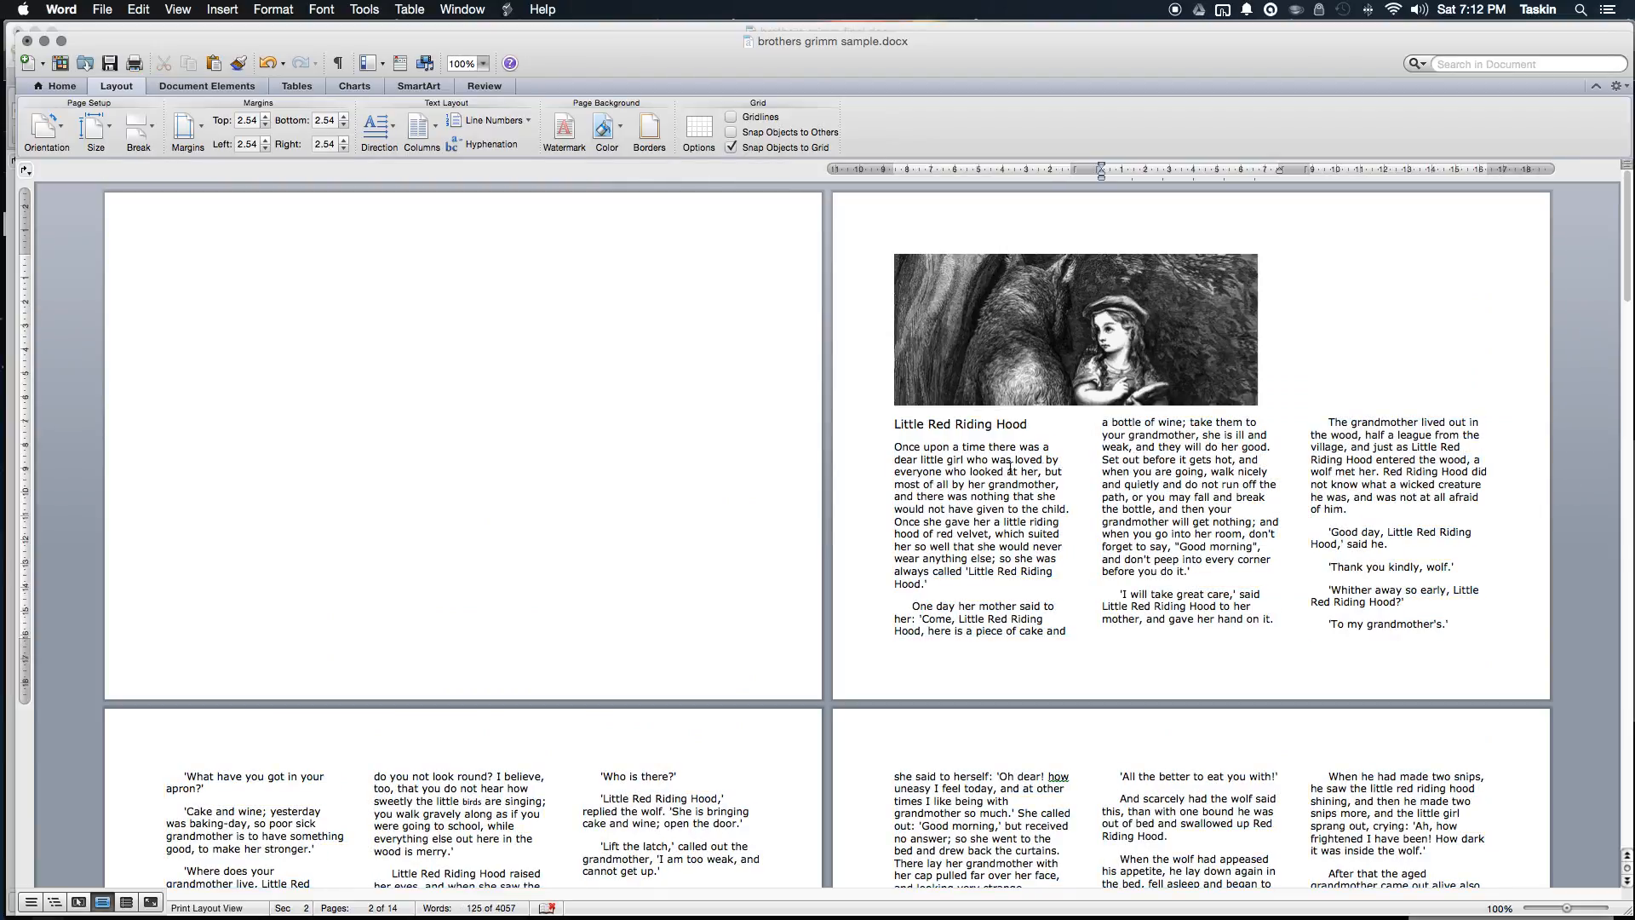
{"action": "left_click", "coordinate": [893, 446]}
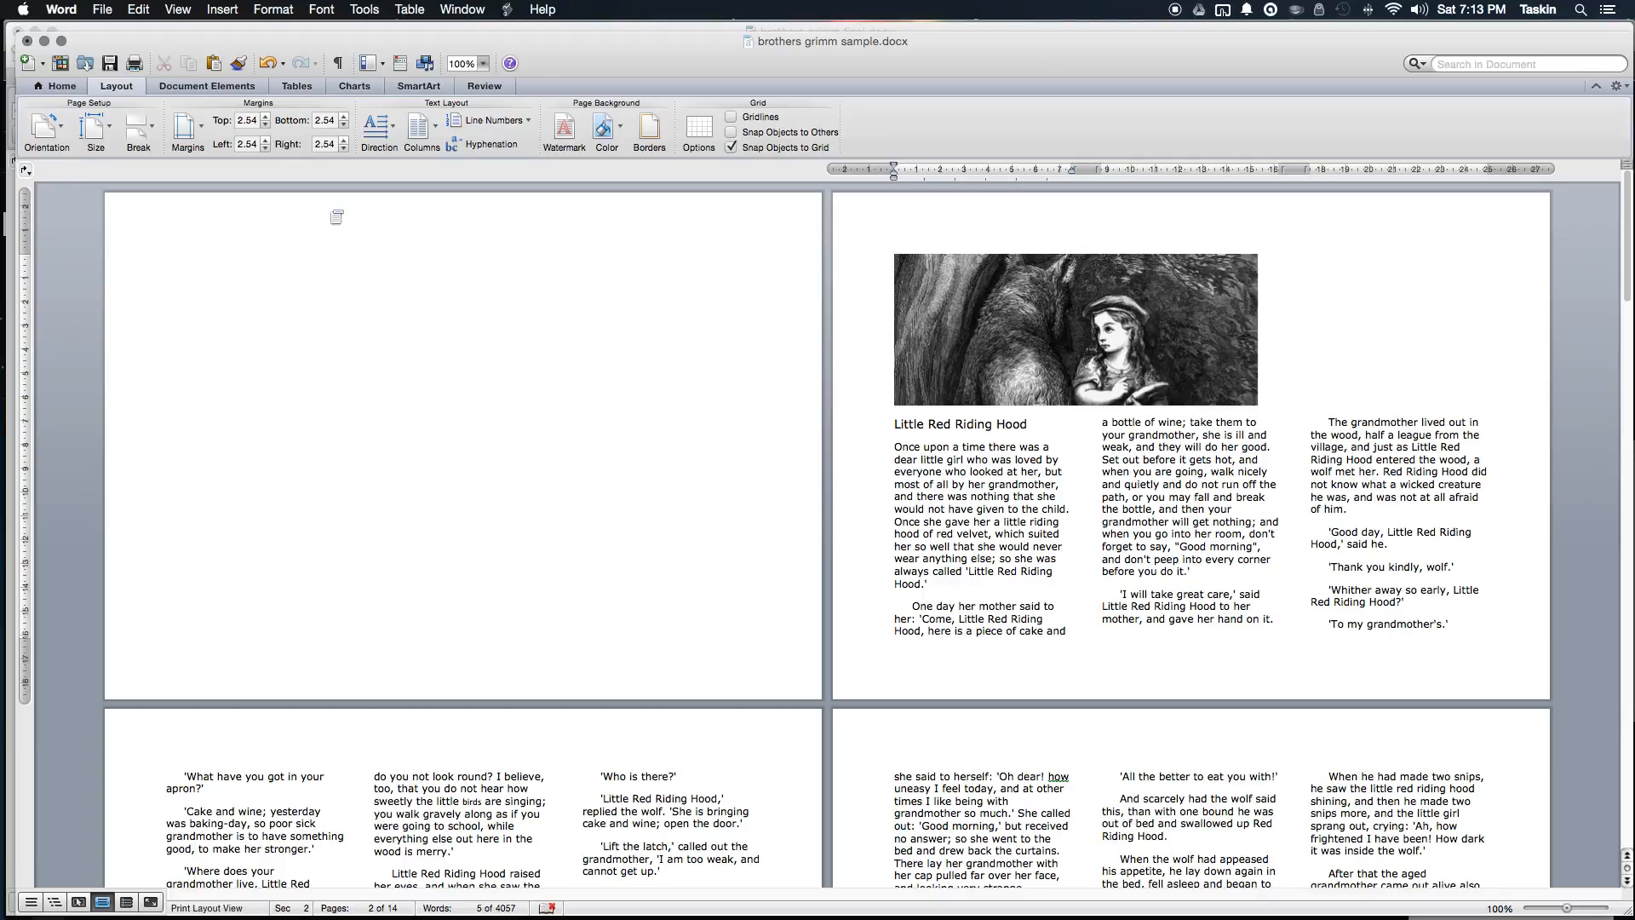
Step: Insert a Column break before 'Once upon a time' so the heading stands alone in column one
{"action": "left_click", "coordinate": [138, 127]}
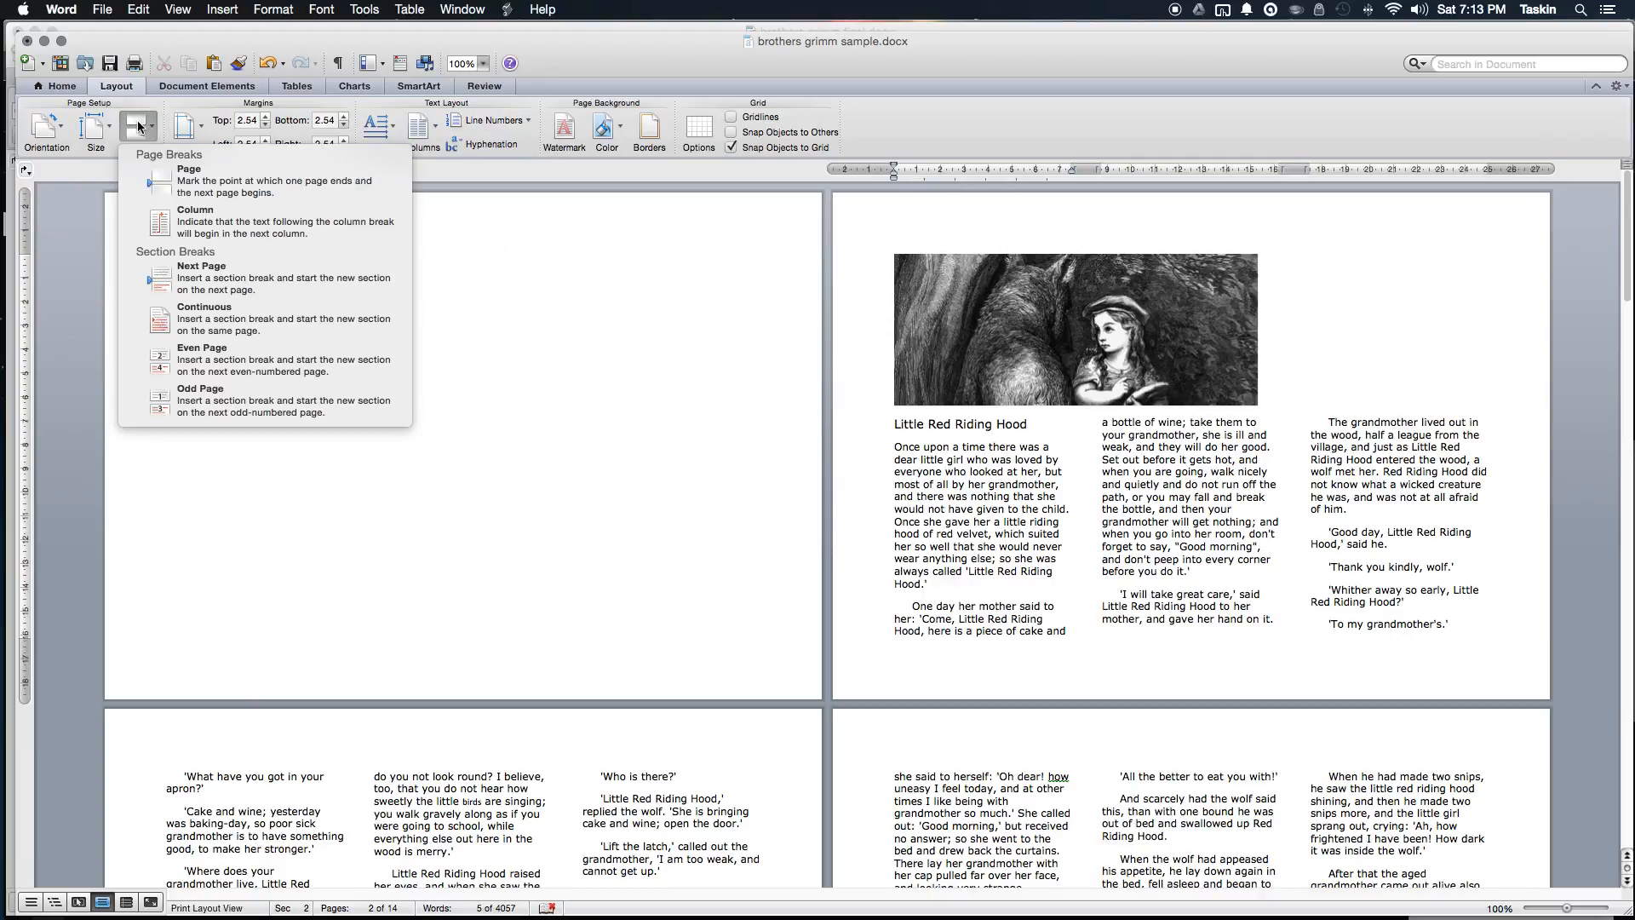
{"action": "left_click", "coordinate": [215, 223]}
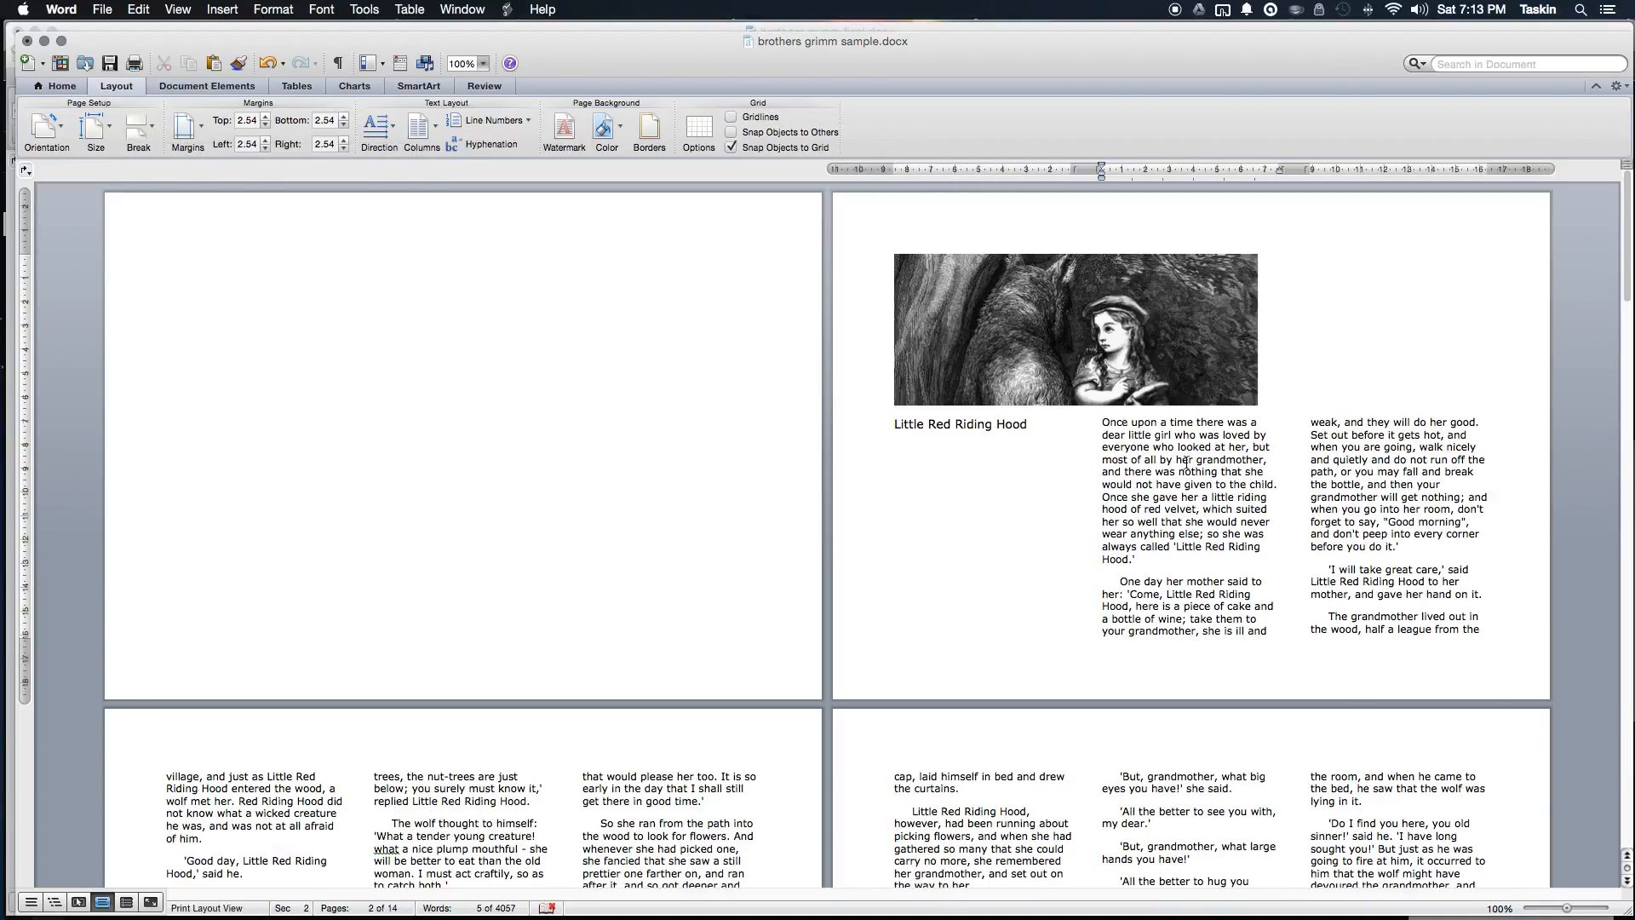
{"action": "left_click", "coordinate": [989, 465]}
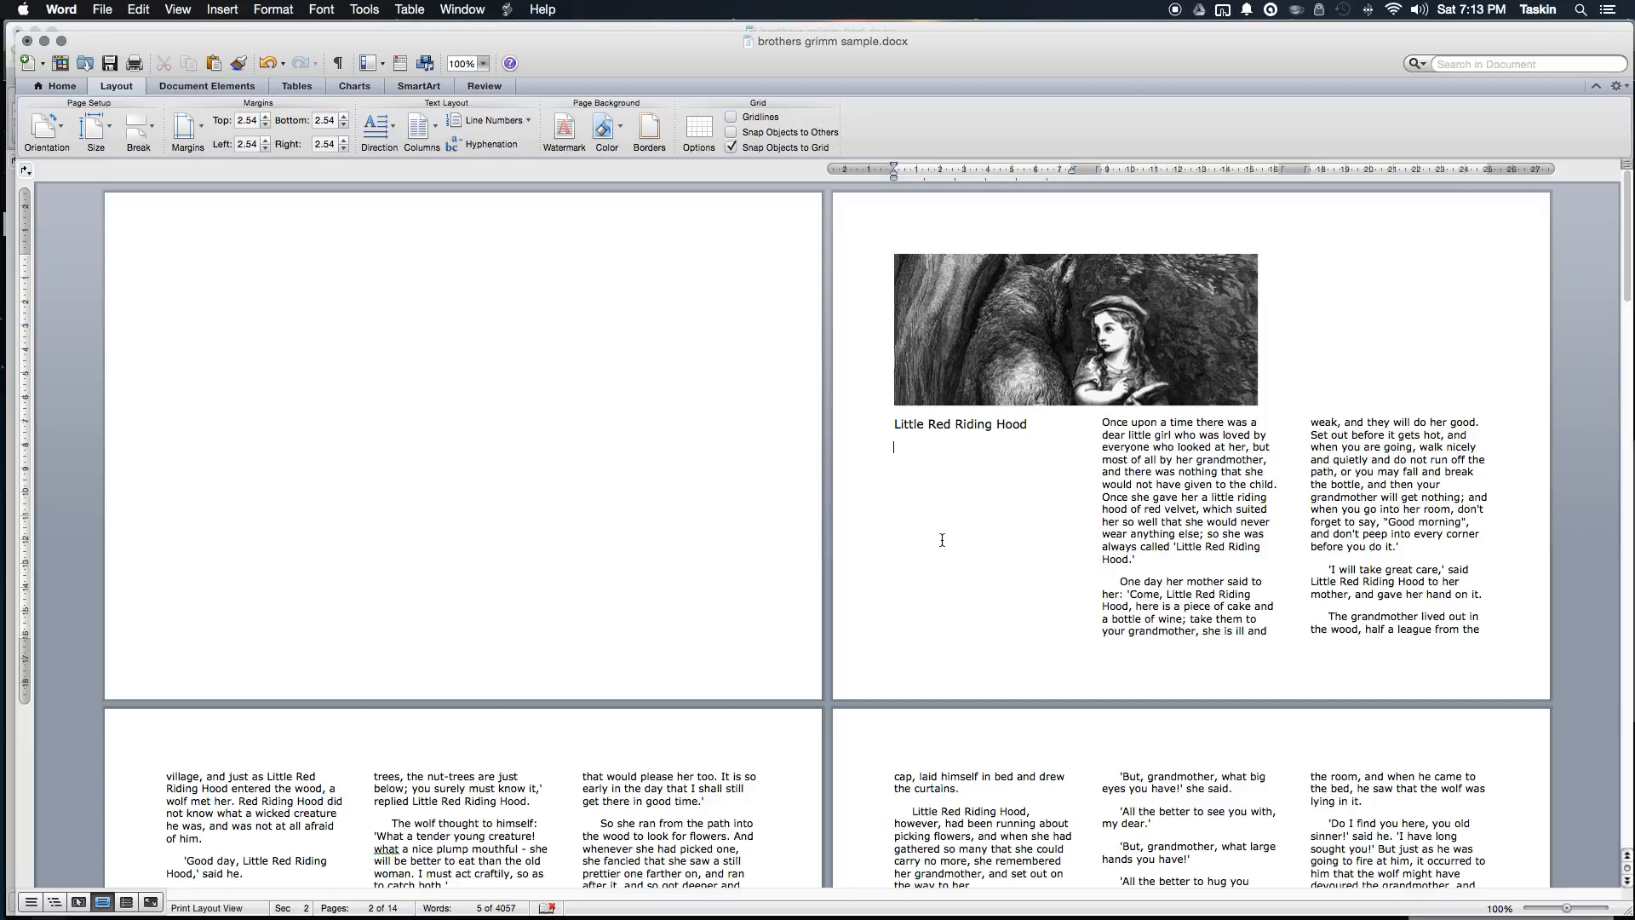
{"action": "scroll", "coordinate": [942, 540], "scroll_direction": "down", "scroll_amount": 10}
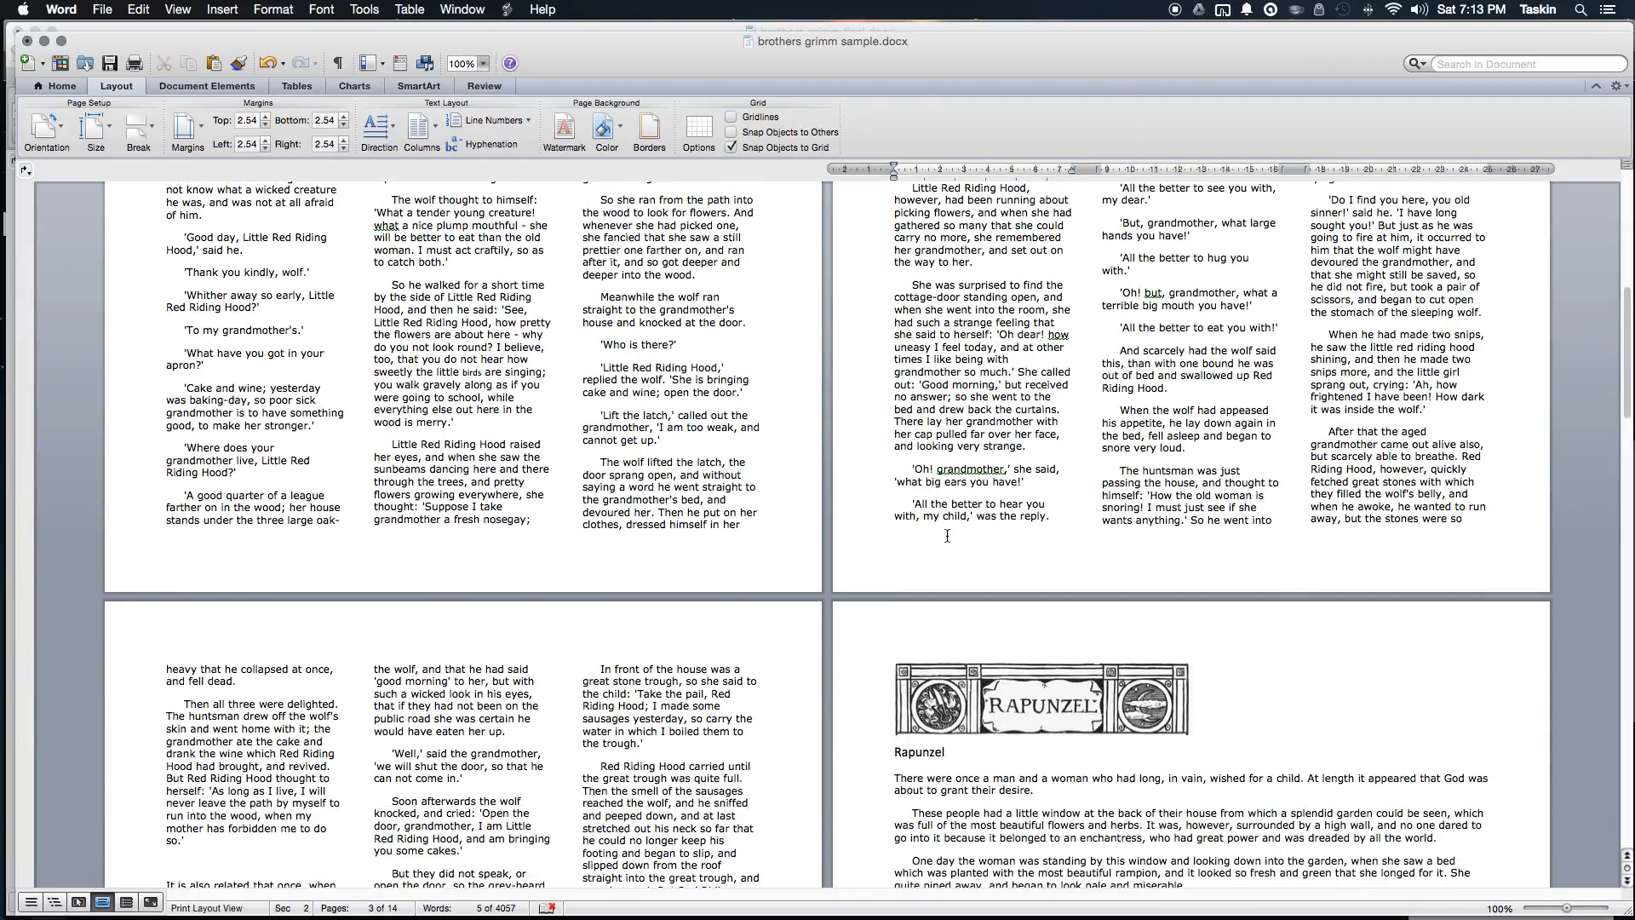
{"action": "scroll", "coordinate": [947, 535], "scroll_direction": "down", "scroll_amount": 3}
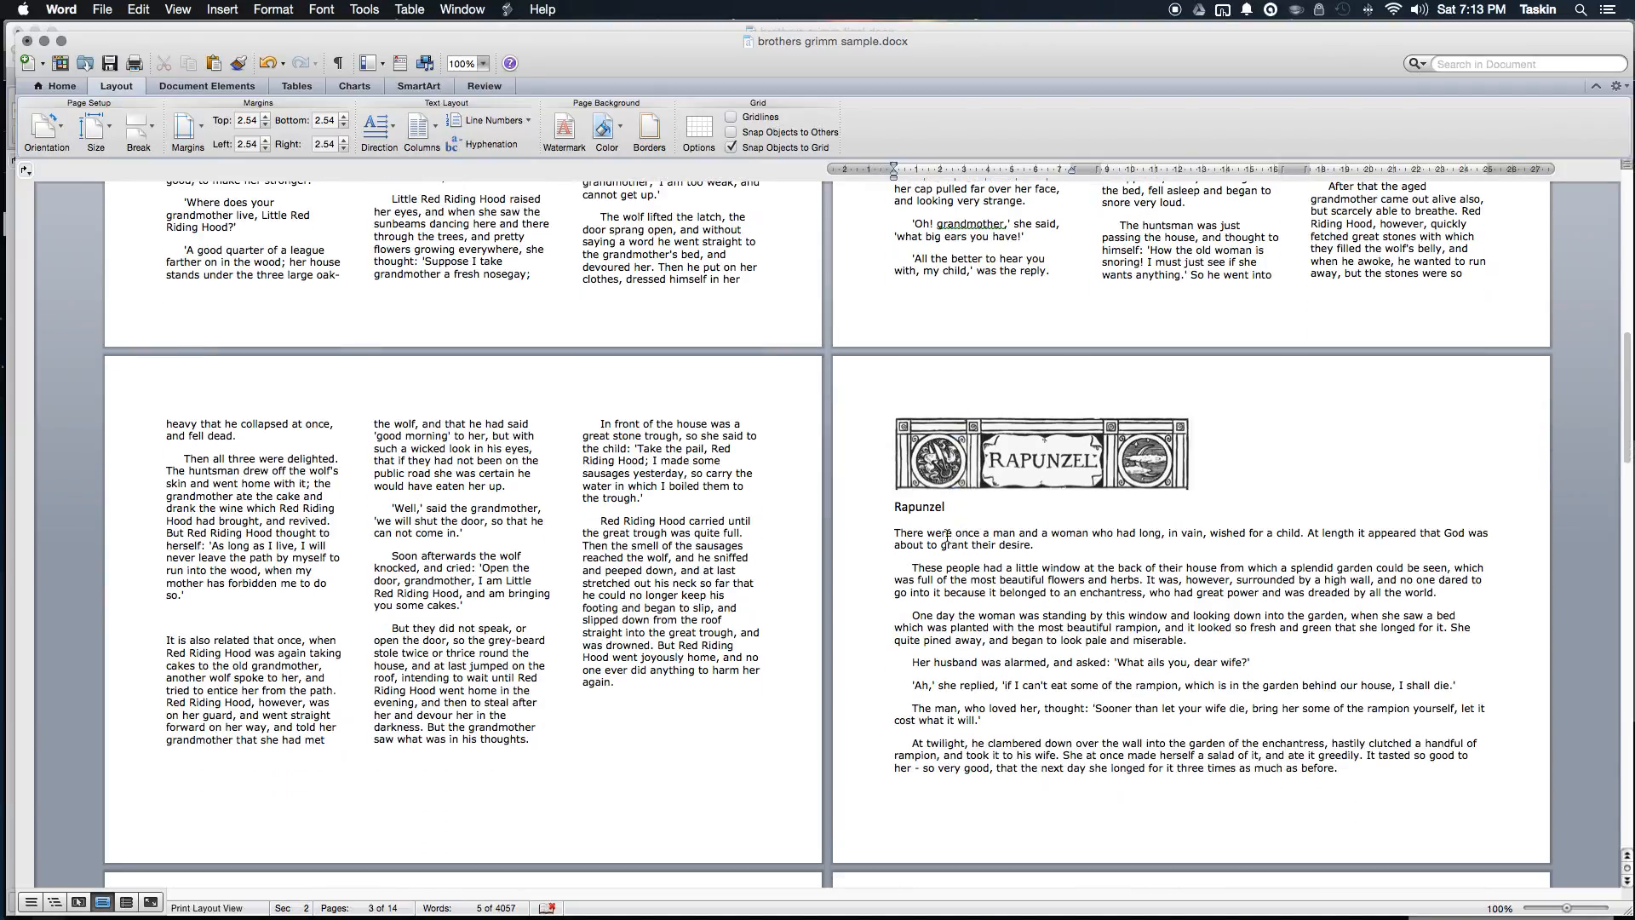
{"action": "scroll", "coordinate": [982, 521], "scroll_direction": "up", "scroll_amount": 12}
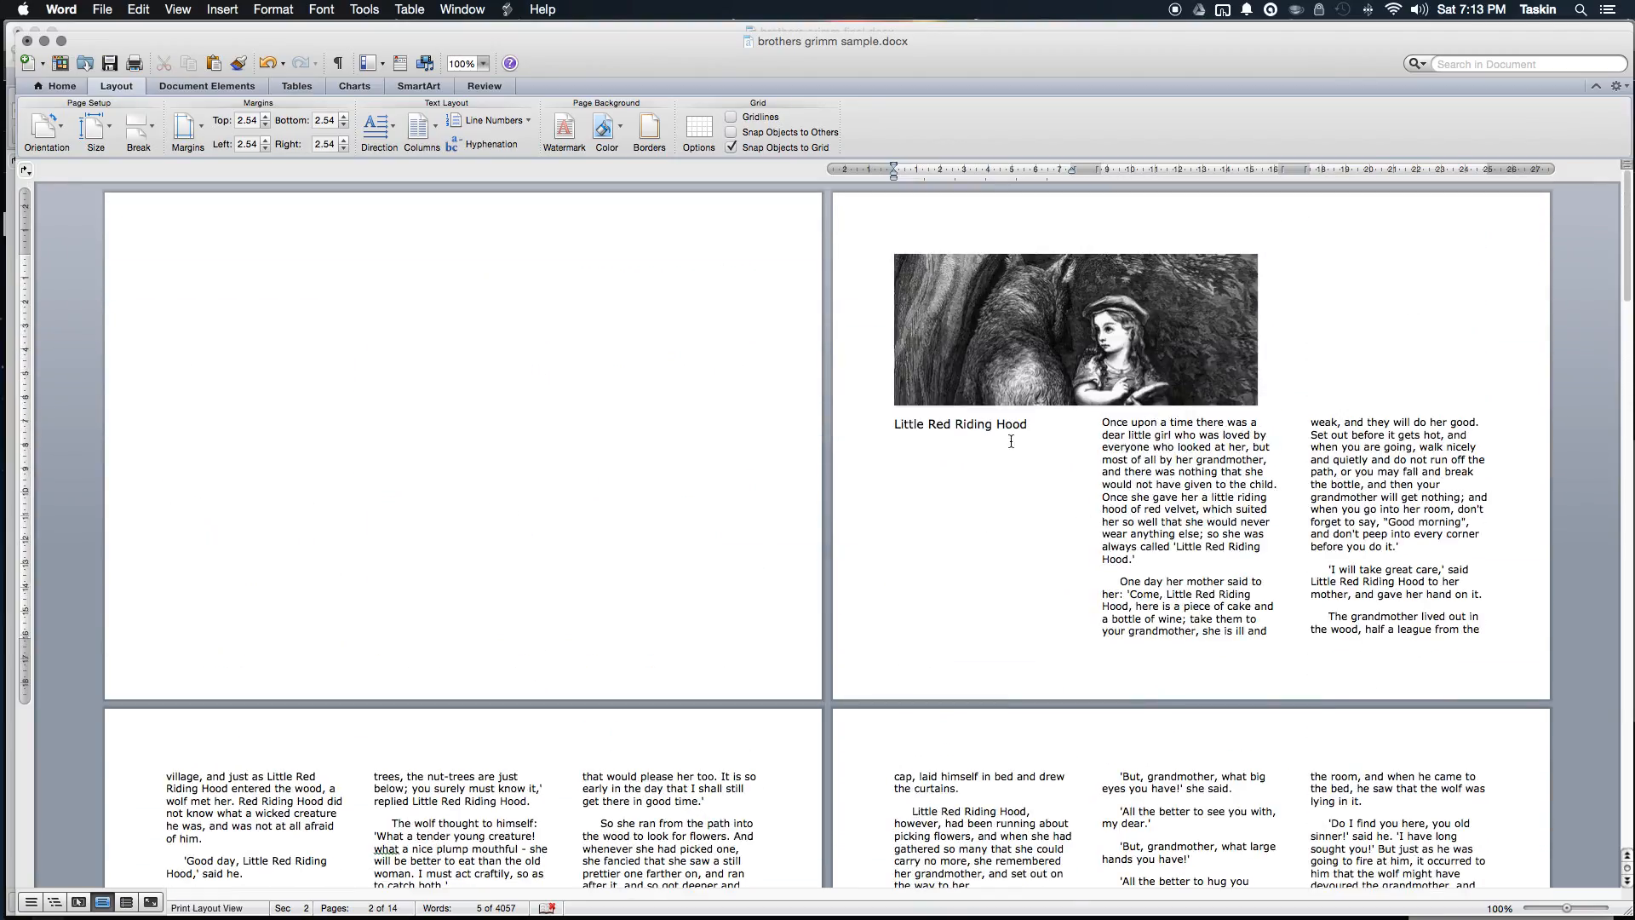
{"action": "scroll", "coordinate": [1016, 437], "scroll_direction": "down", "scroll_amount": 12}
{"action": "scroll", "coordinate": [1023, 474], "scroll_direction": "down", "scroll_amount": 1}
Step: Select the Rapunzel story from its heading onward and set it to Three columns
{"action": "left_click", "coordinate": [890, 469]}
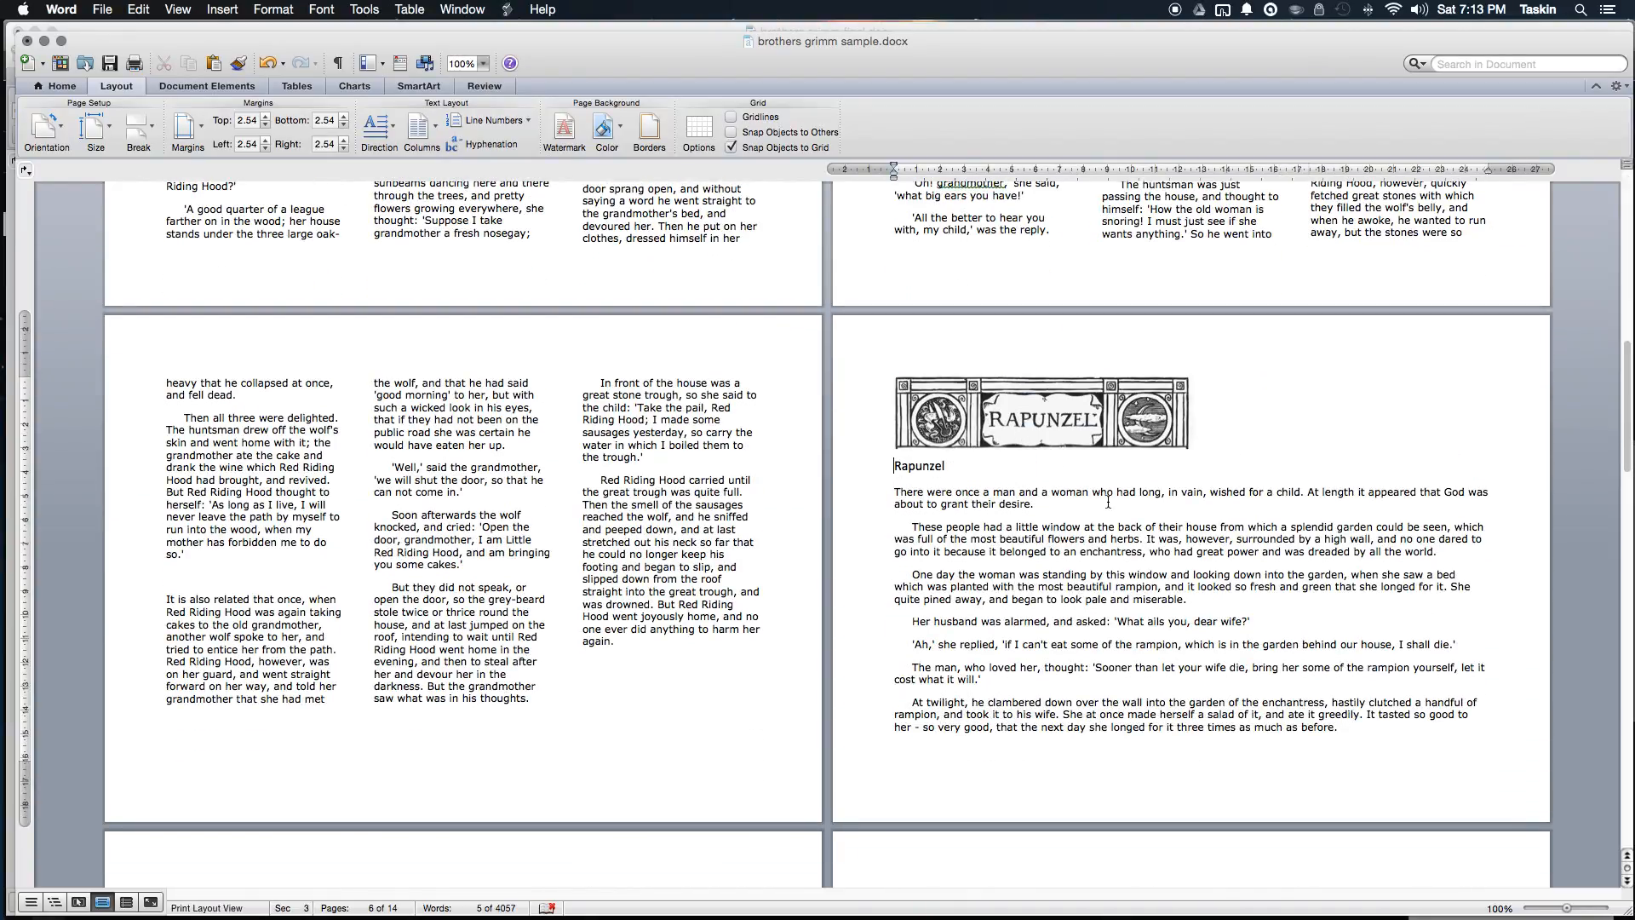
{"action": "left_click_drag", "start_coordinate": [893, 467], "coordinate": [1071, 303]}
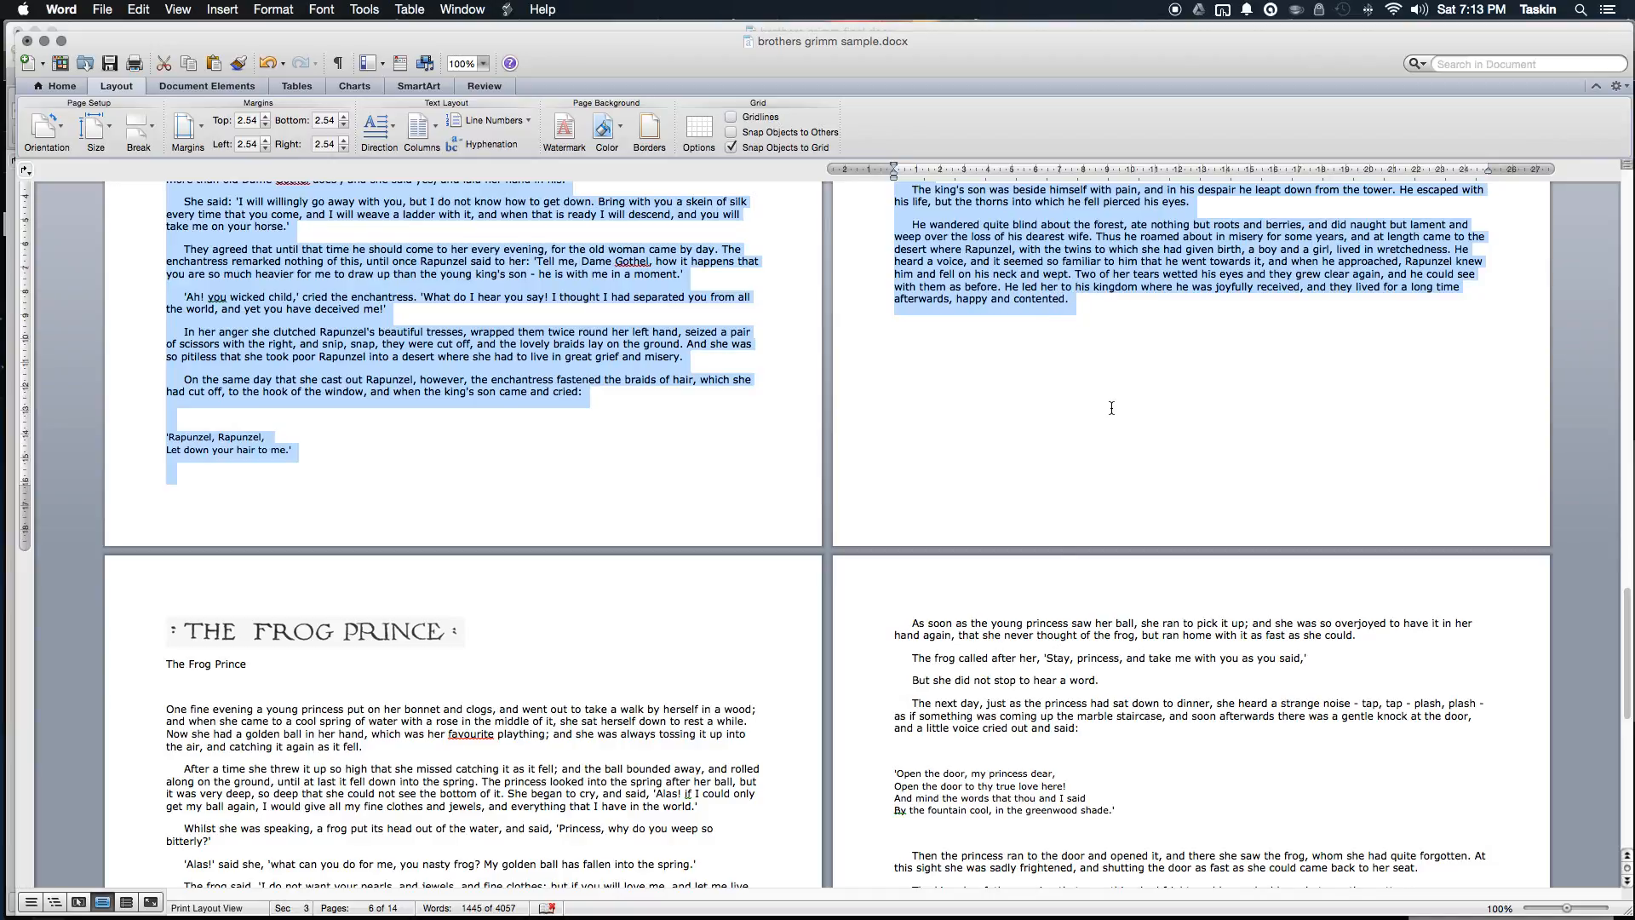
{"action": "scroll", "coordinate": [402, 255], "scroll_direction": "up", "scroll_amount": 10}
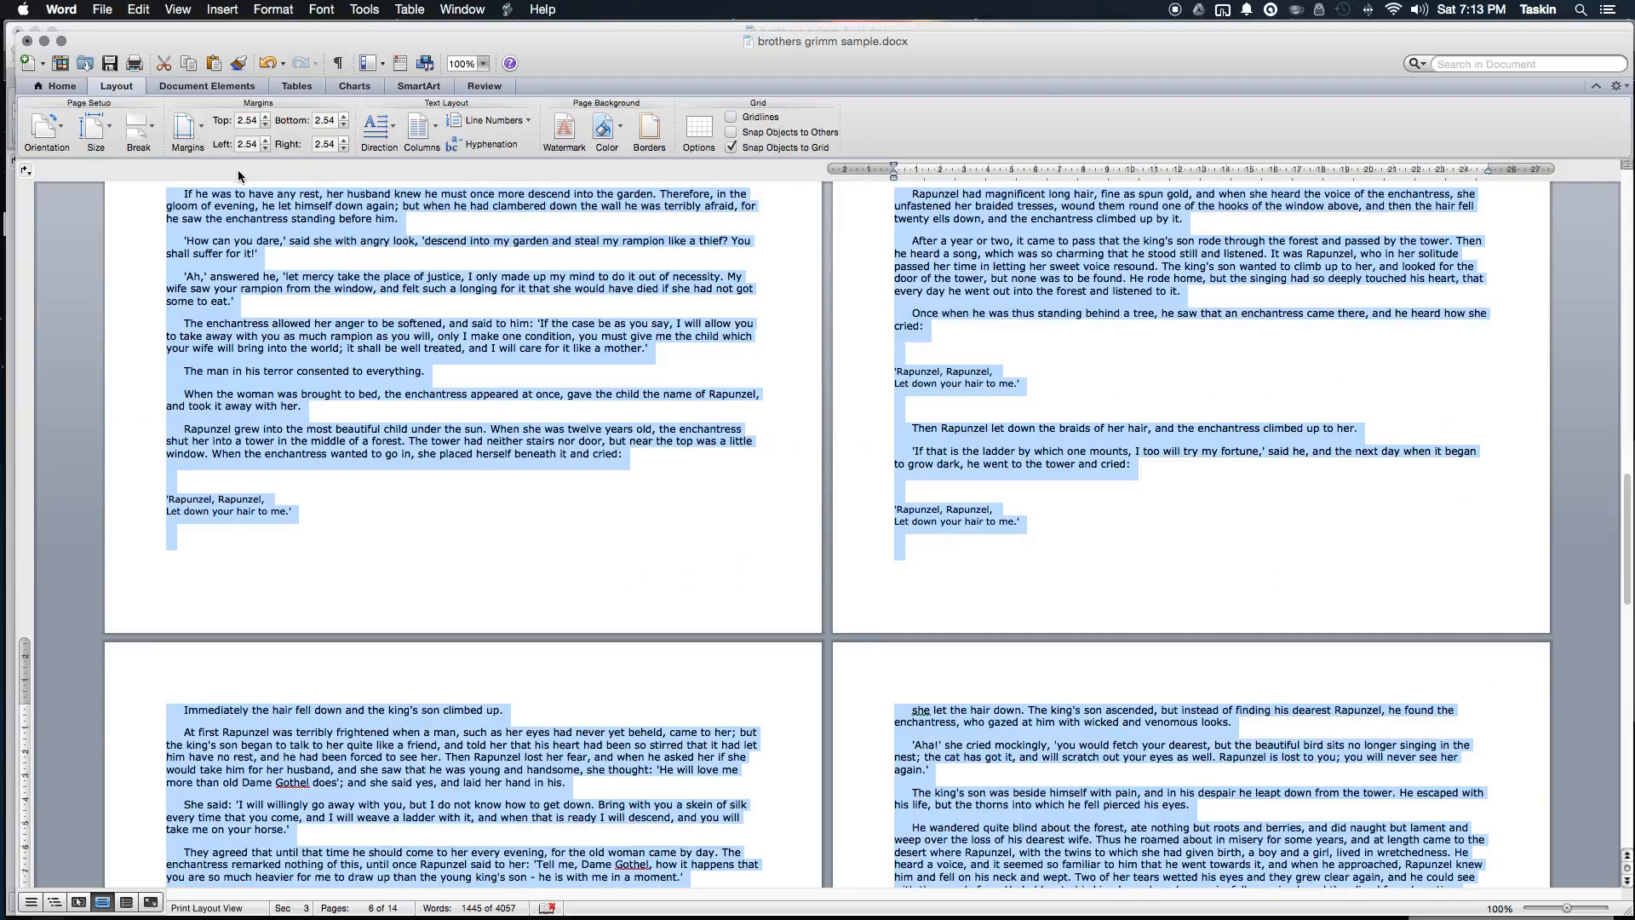
{"action": "left_click", "coordinate": [426, 134]}
{"action": "left_click", "coordinate": [378, 166]}
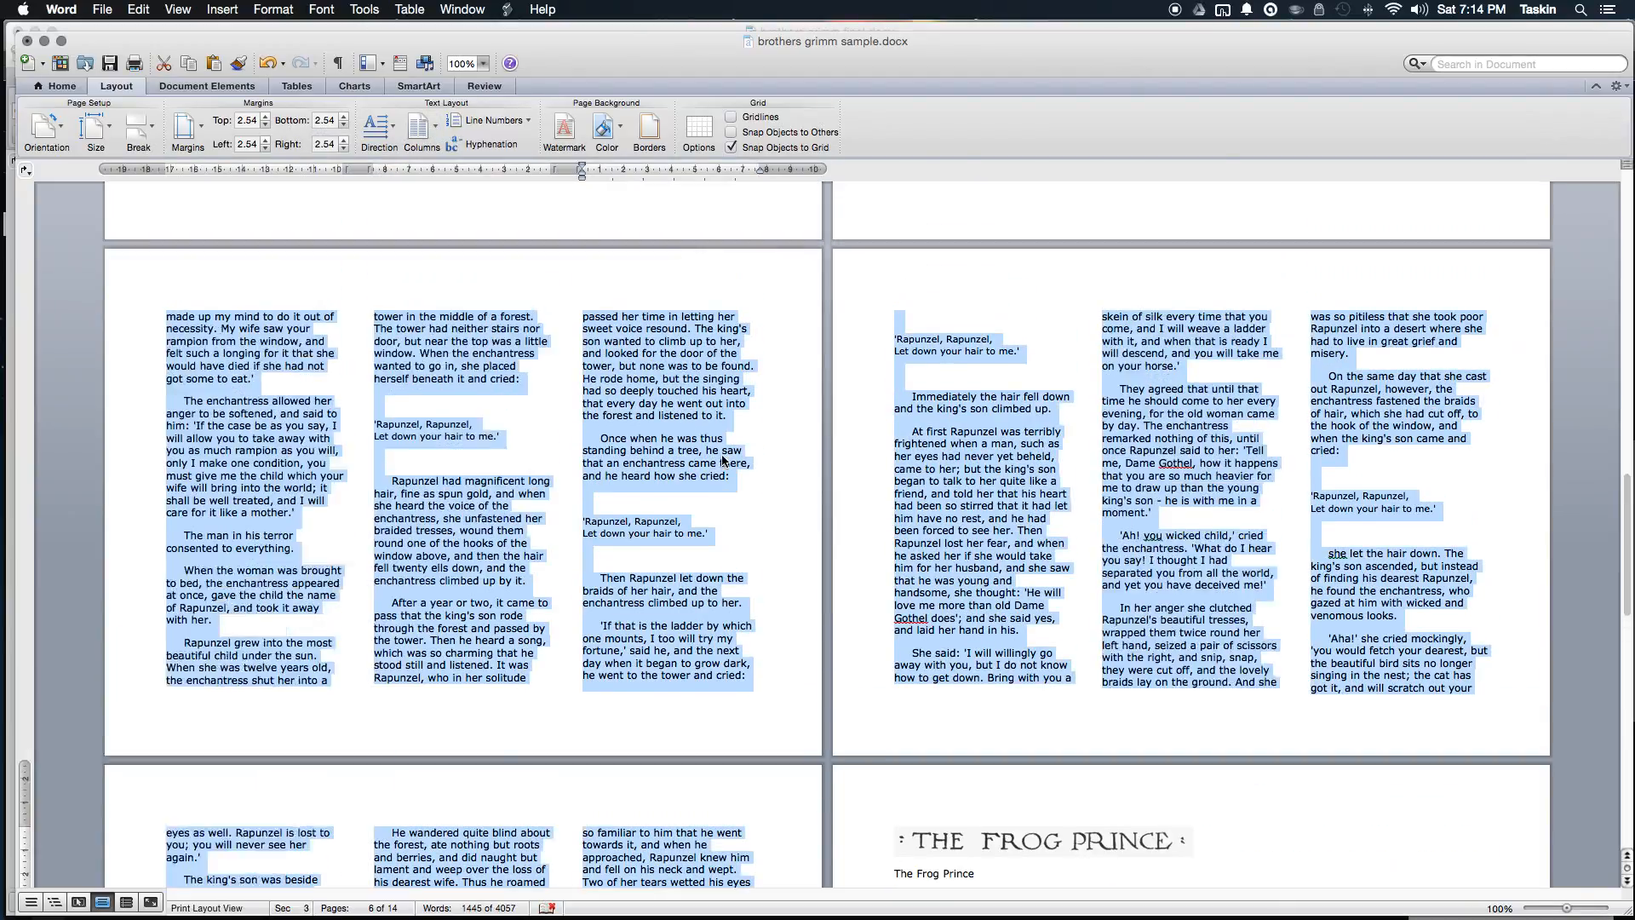
{"action": "scroll", "coordinate": [722, 453], "scroll_direction": "up", "scroll_amount": 10}
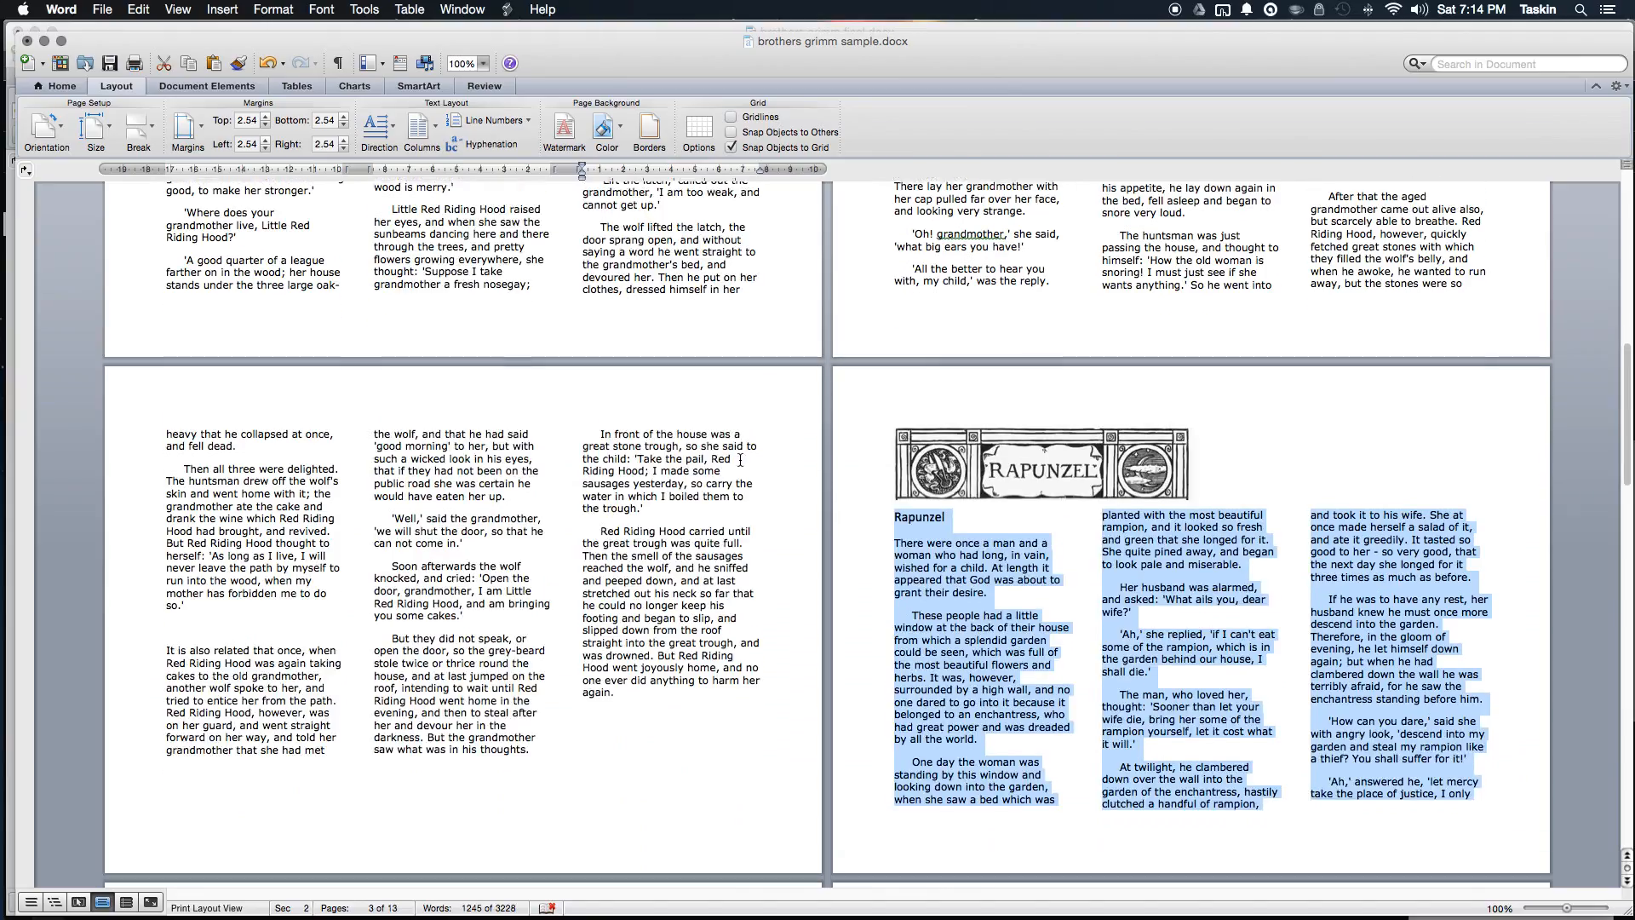
{"action": "left_click_drag", "start_coordinate": [1274, 542], "coordinate": [1096, 549]}
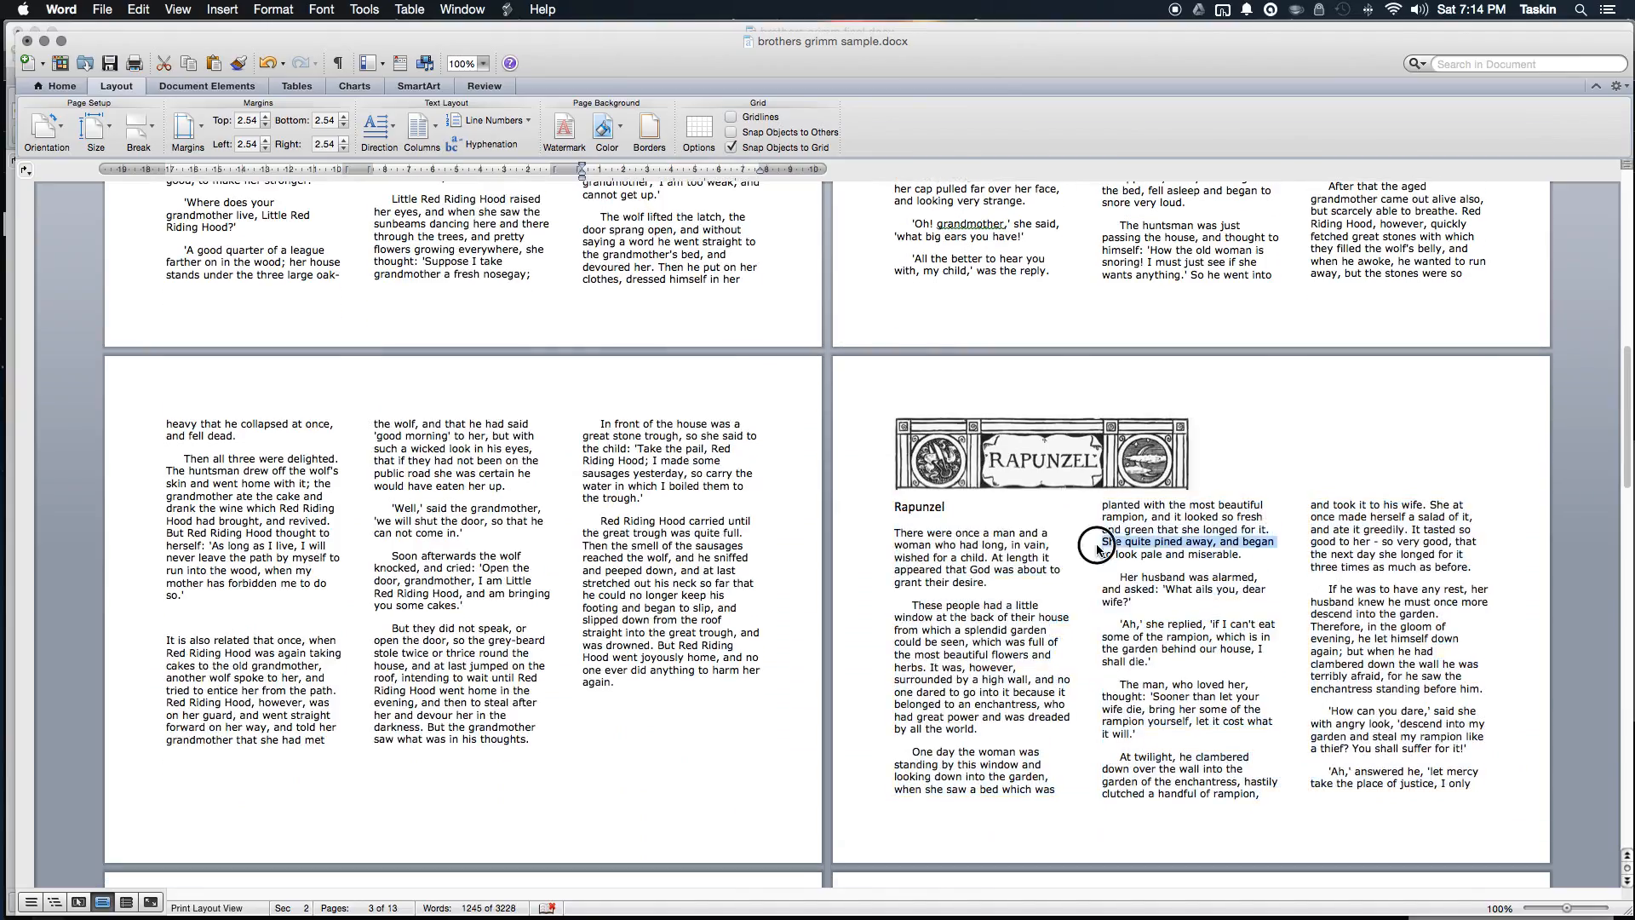
{"action": "left_click", "coordinate": [1247, 517]}
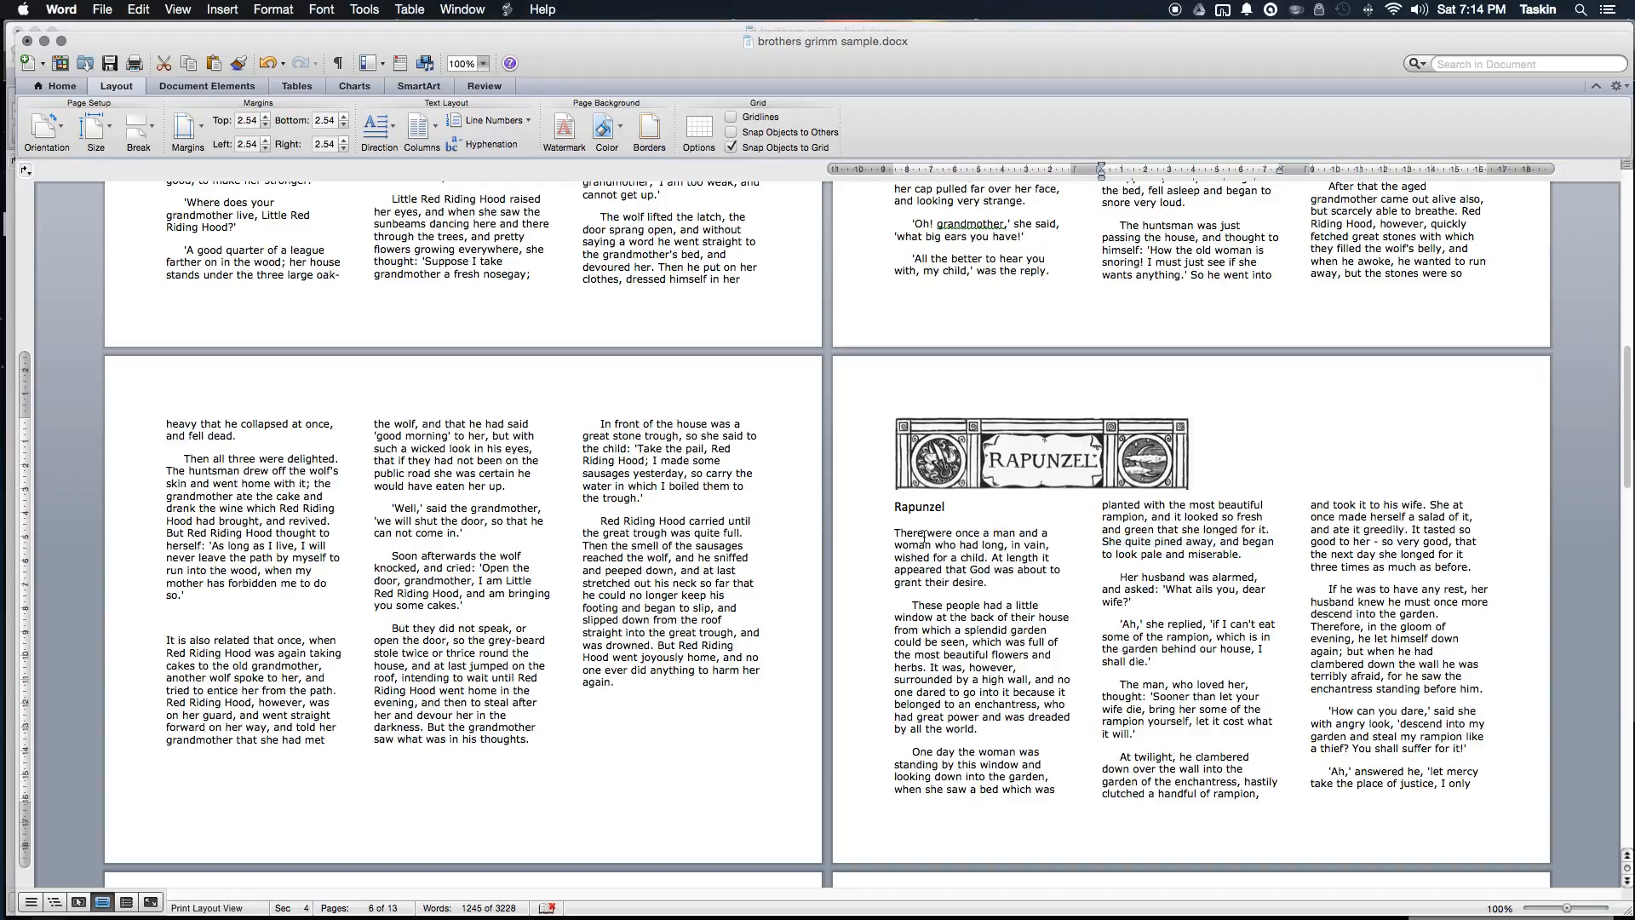
Step: Insert a Column break before 'There were once' so Rapunzel's text starts in column two
{"action": "left_click", "coordinate": [895, 534]}
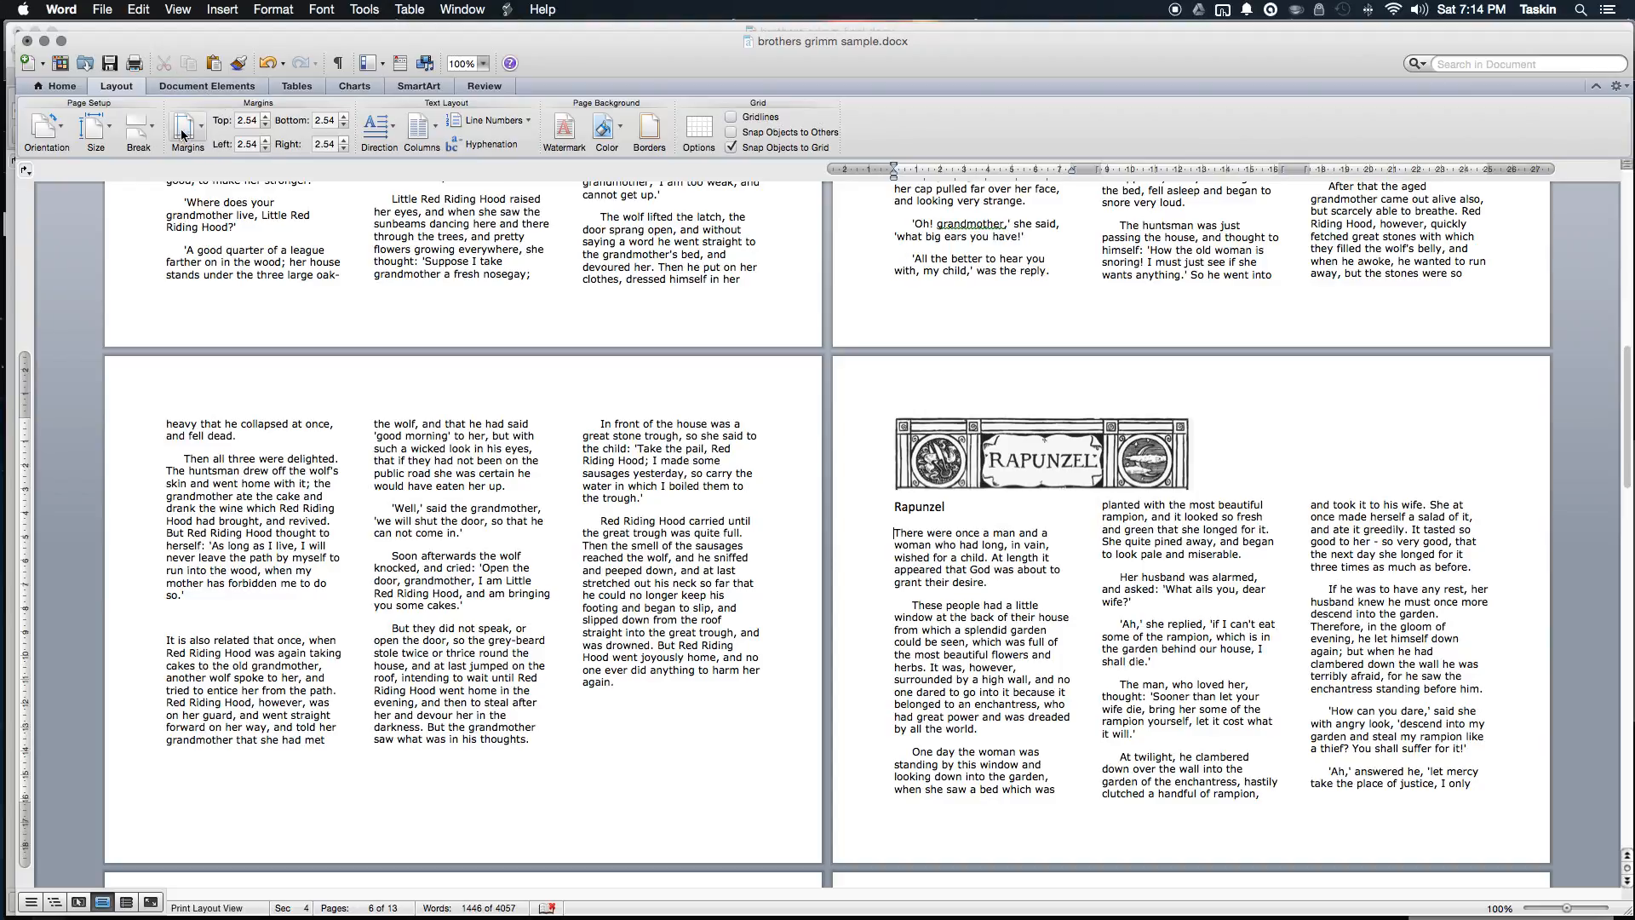
{"action": "left_click", "coordinate": [136, 129]}
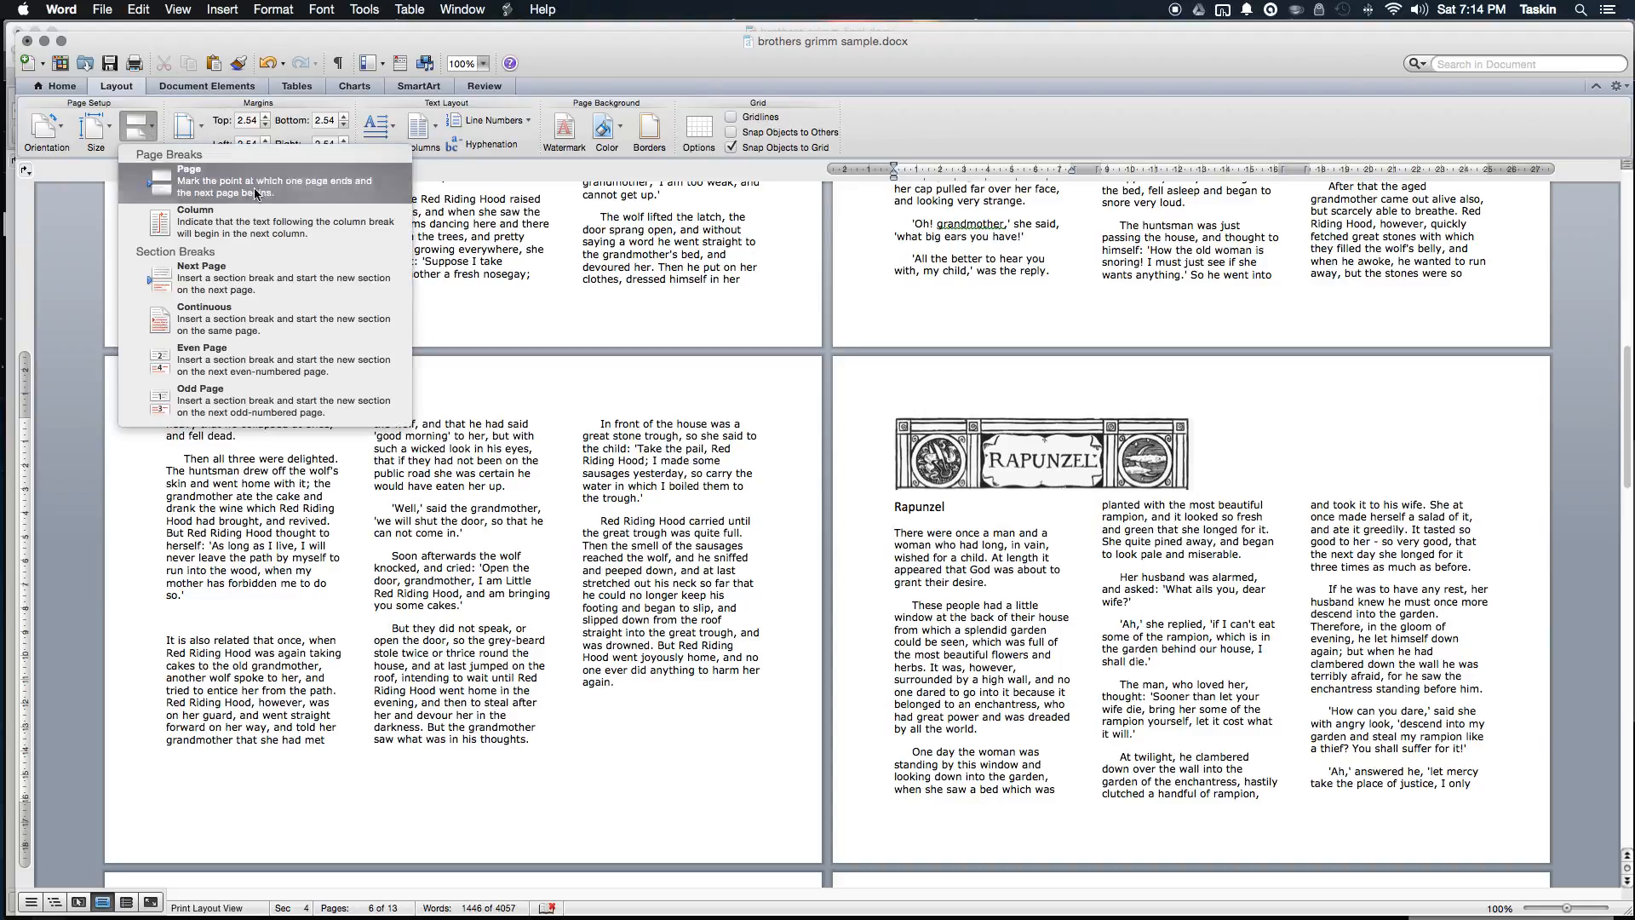
{"action": "left_click", "coordinate": [318, 236]}
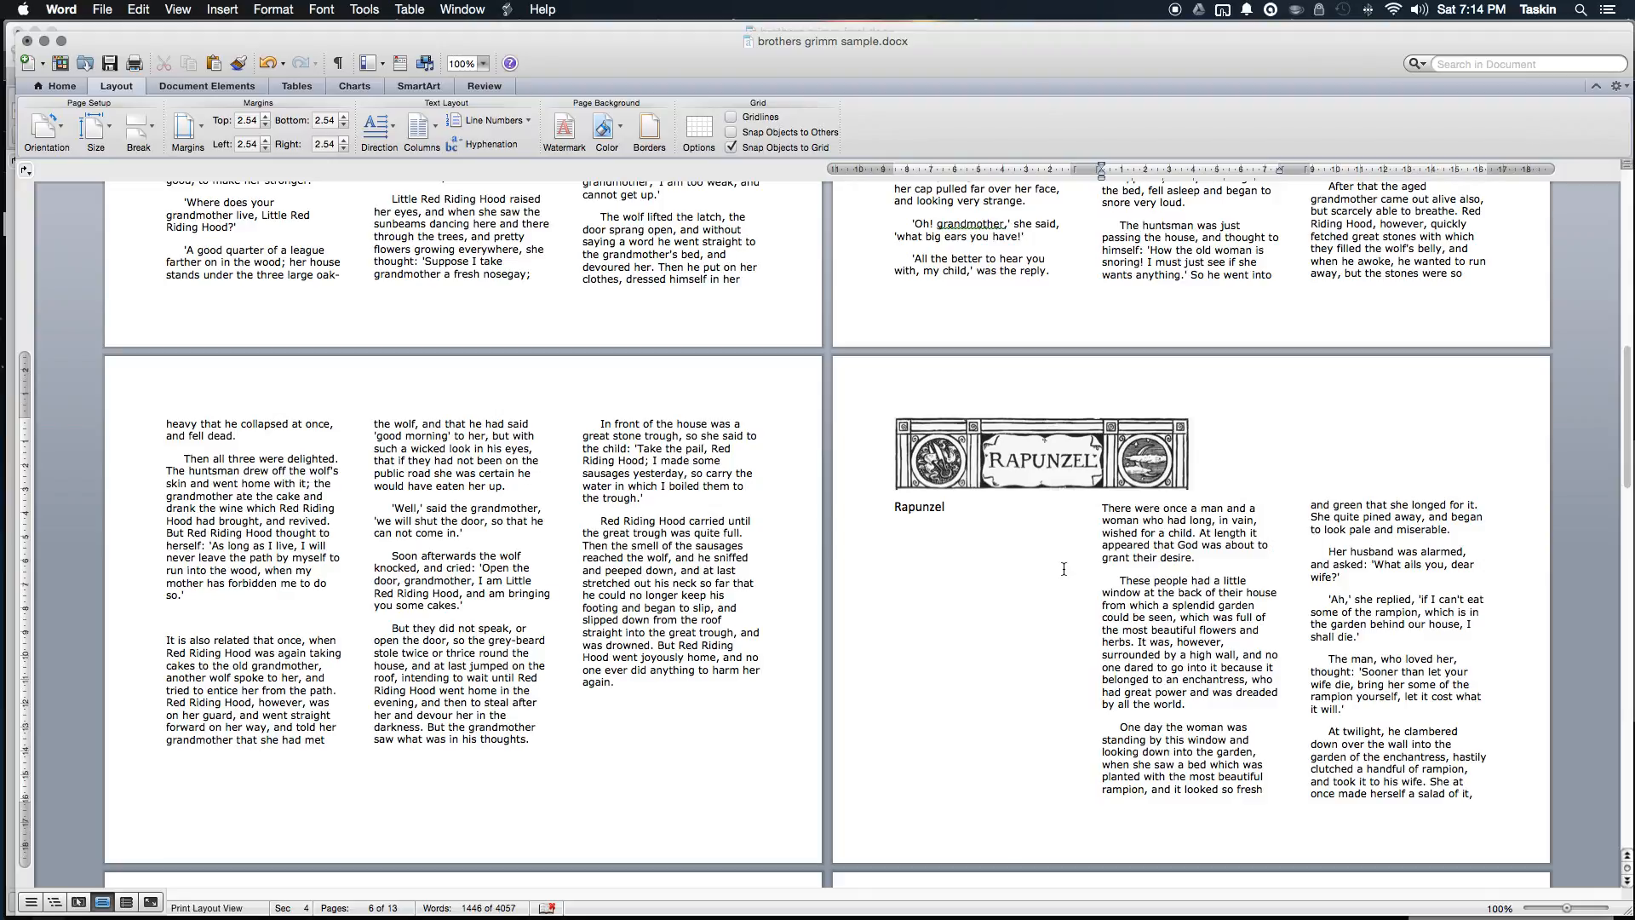
{"action": "scroll", "coordinate": [1060, 570], "scroll_direction": "up", "scroll_amount": 20}
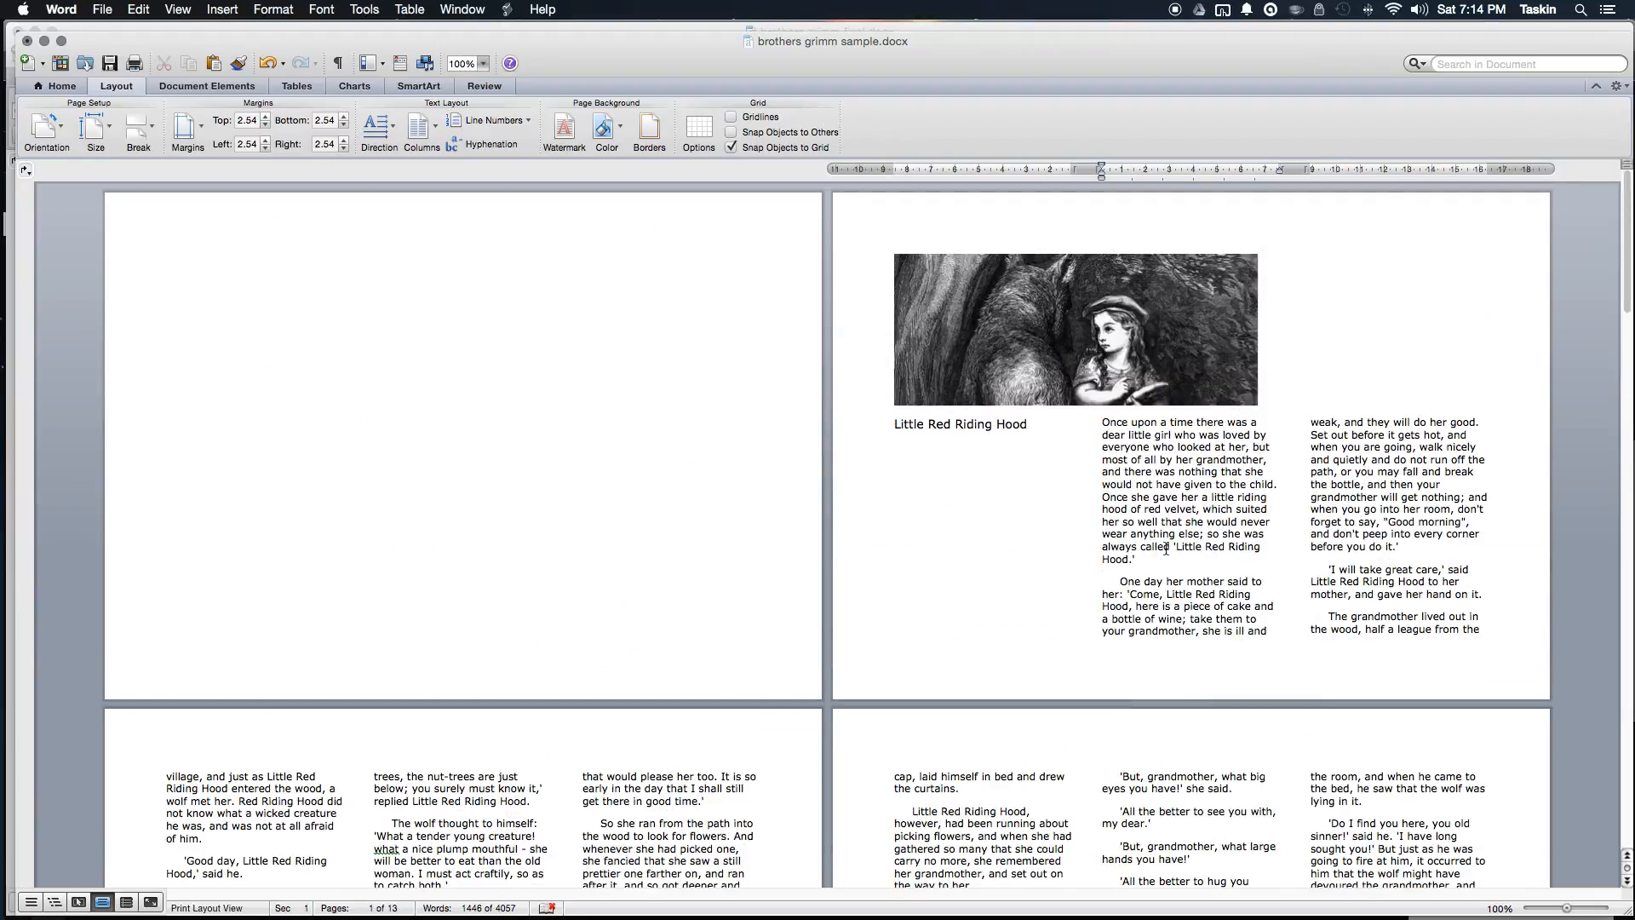
{"action": "scroll", "coordinate": [1041, 468], "scroll_direction": "down", "scroll_amount": 15}
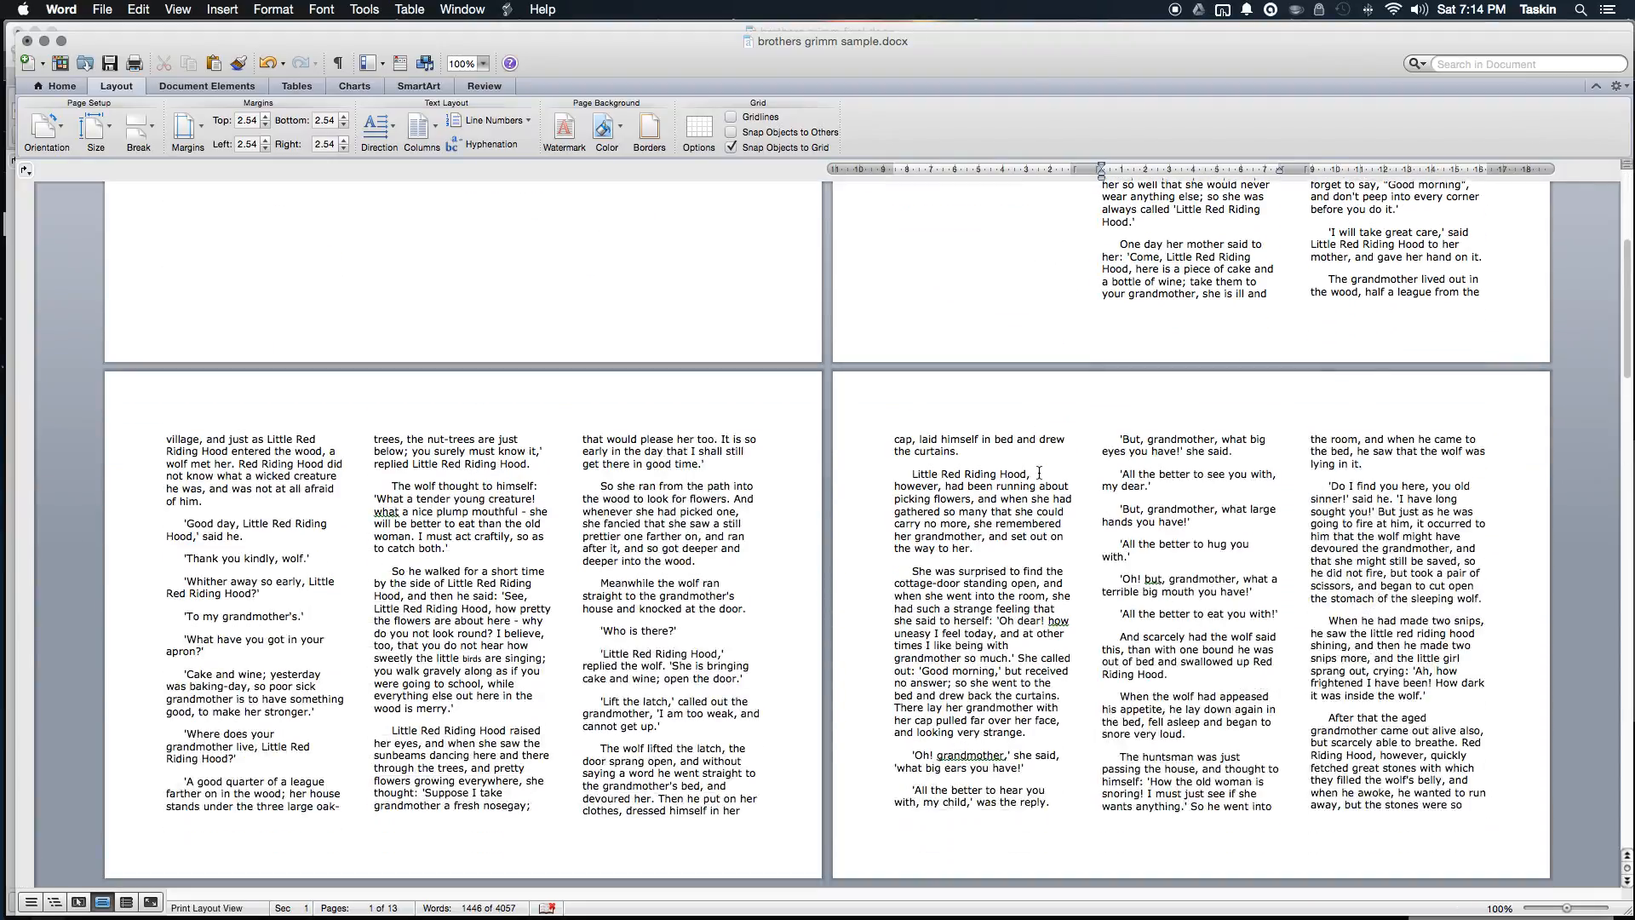
{"action": "scroll", "coordinate": [1040, 476], "scroll_direction": "down", "scroll_amount": 10}
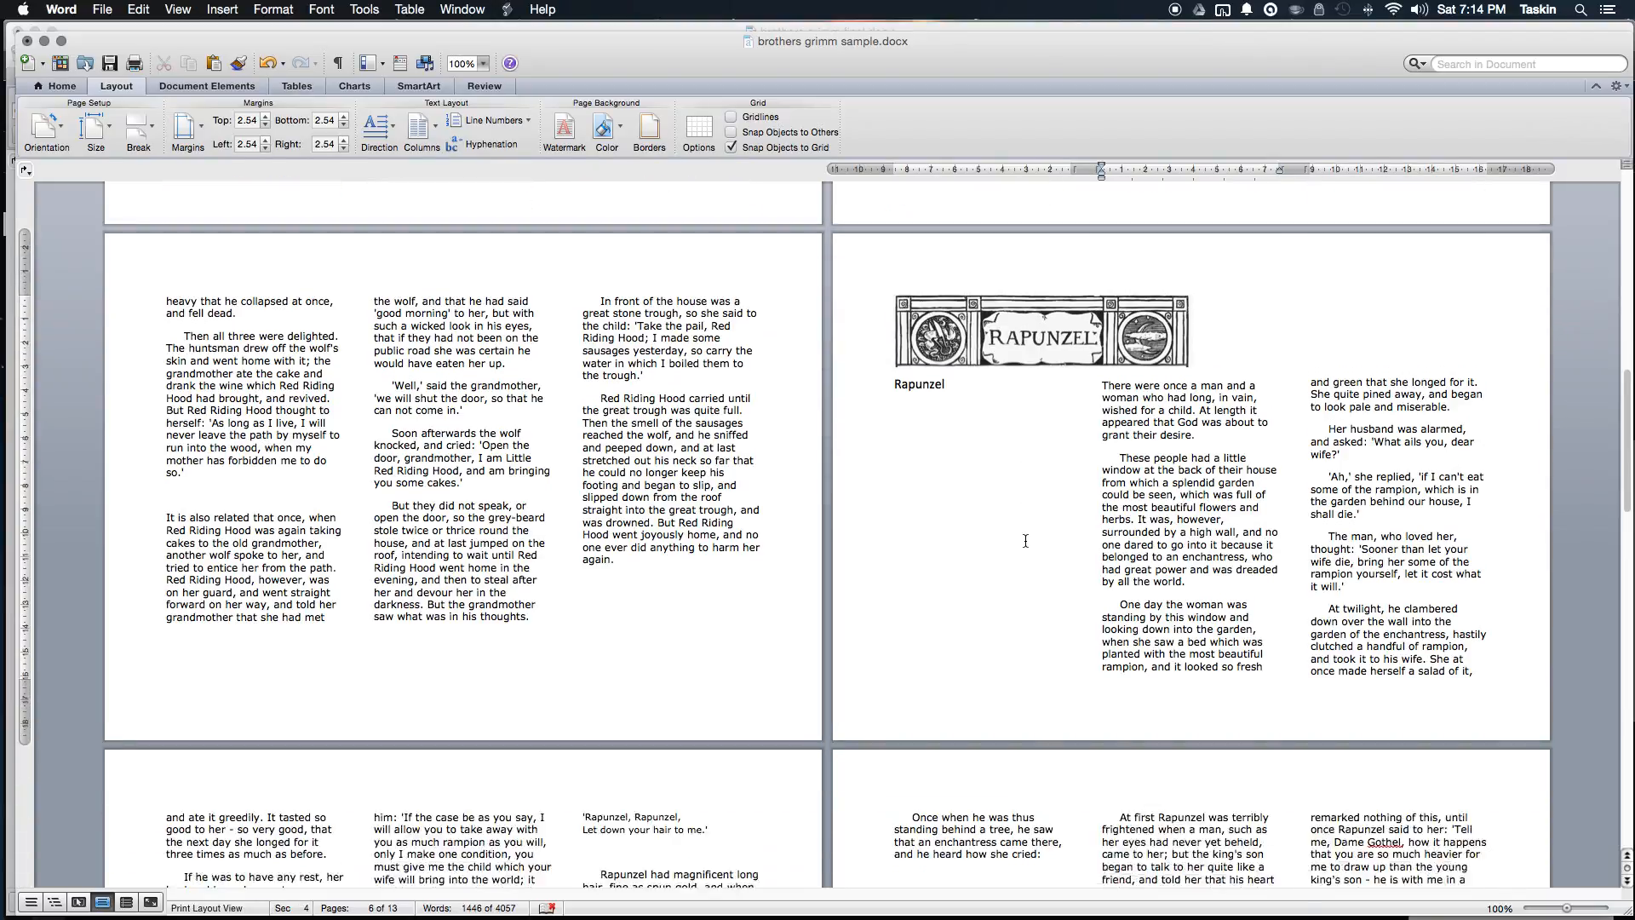
{"action": "scroll", "coordinate": [1026, 538], "scroll_direction": "down", "scroll_amount": 8}
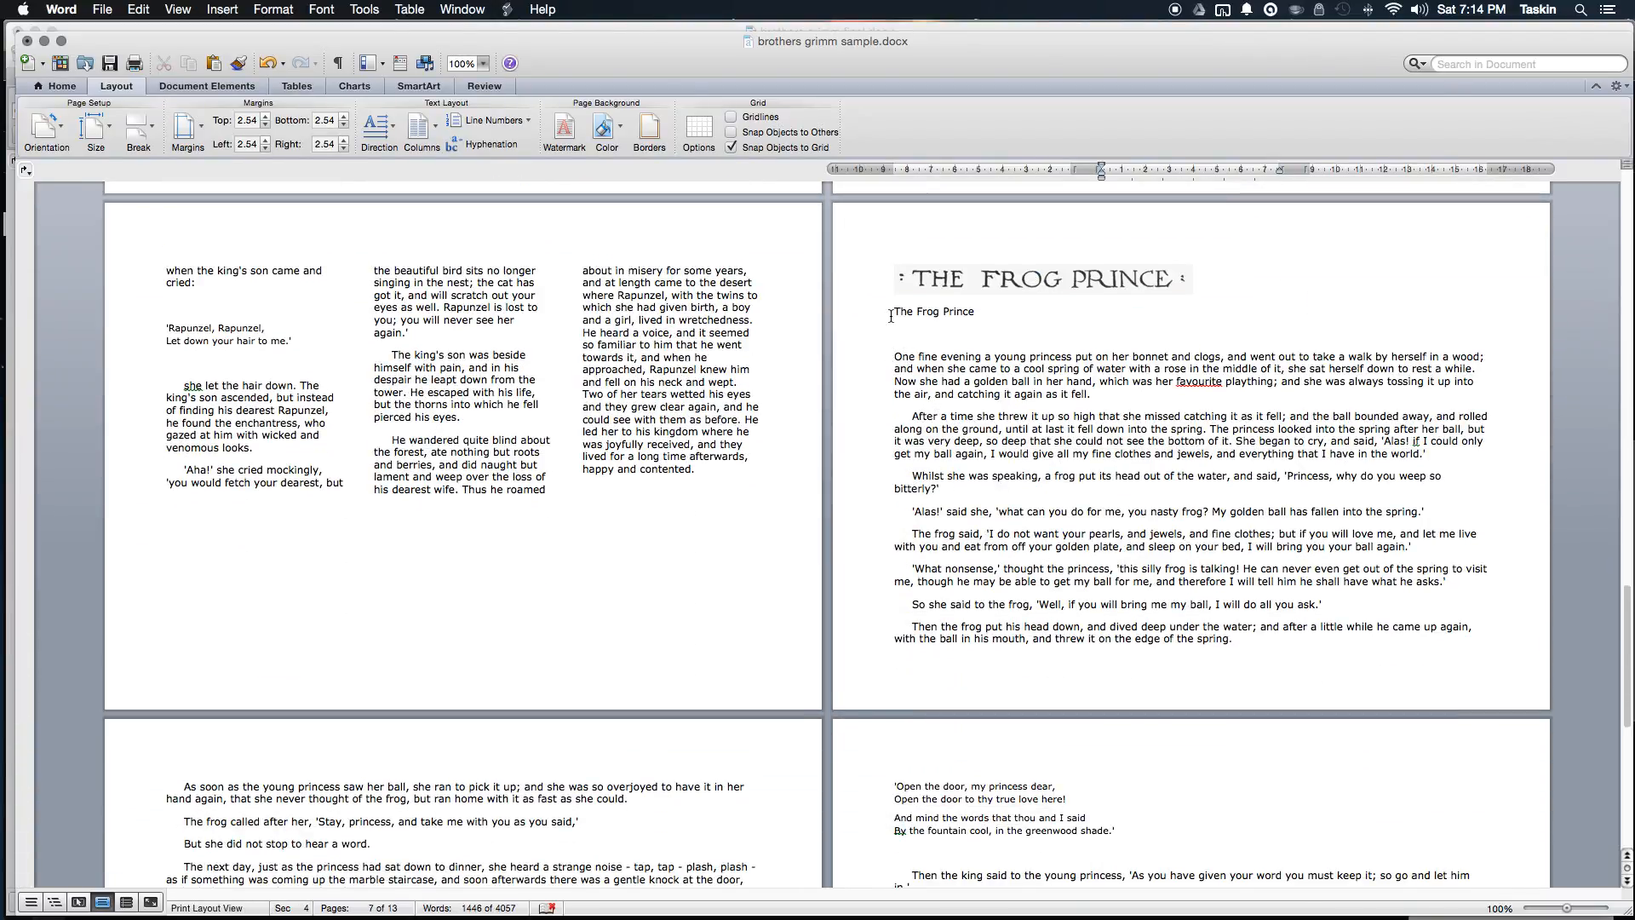
Step: Select The Frog Prince story text and format it as Three columns
{"action": "left_click_drag", "start_coordinate": [891, 313], "coordinate": [793, 718]}
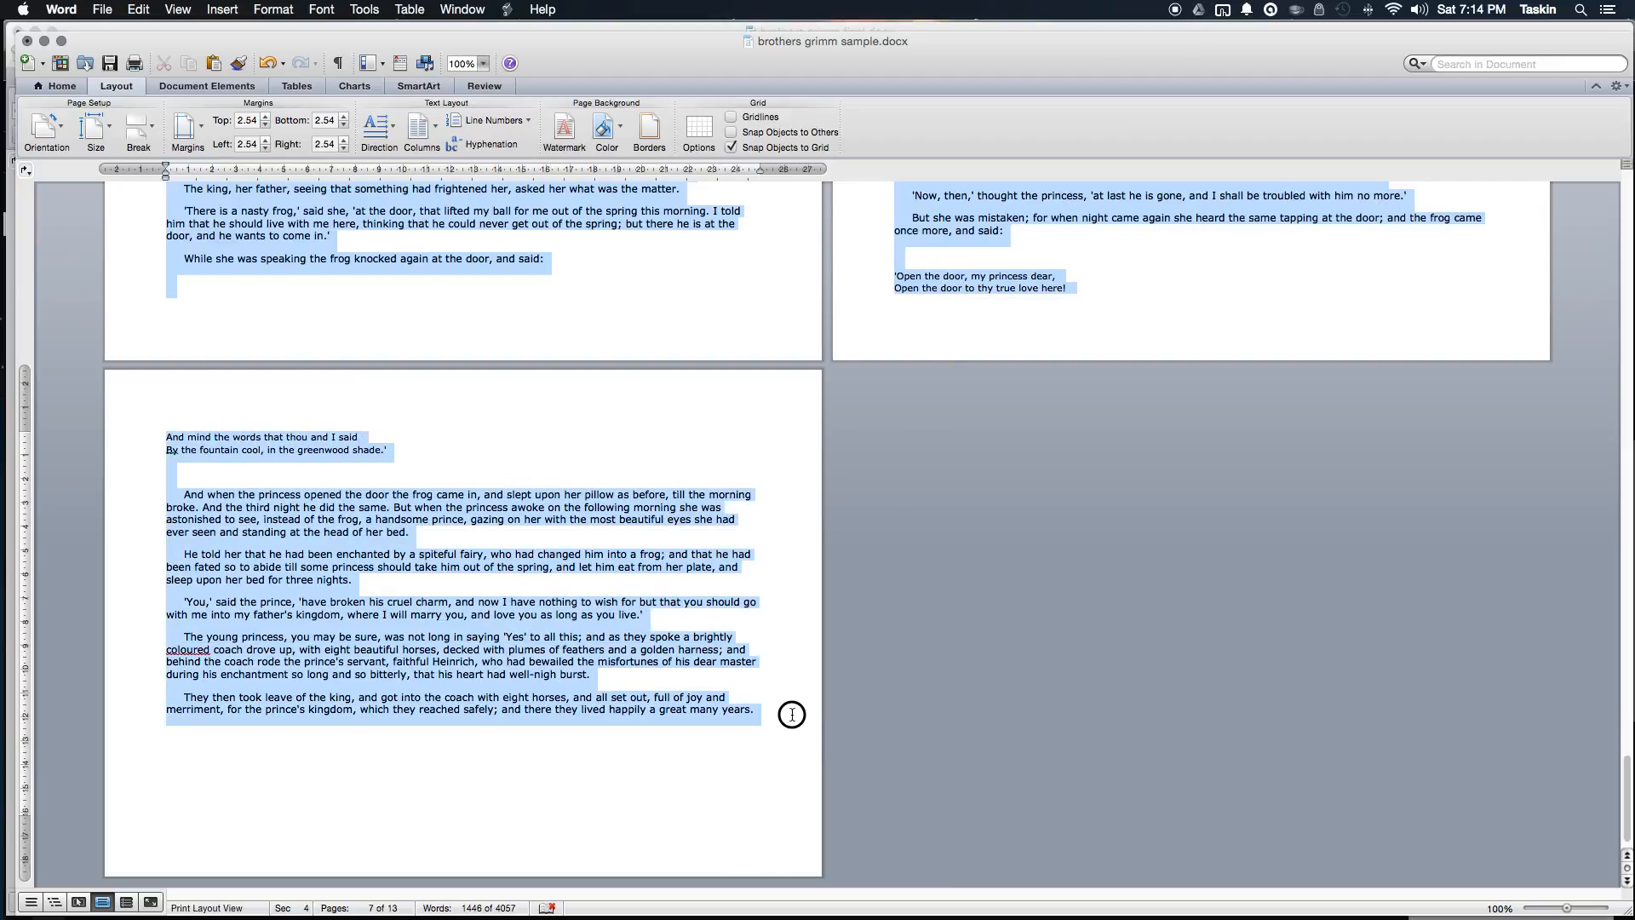
{"action": "left_click_drag", "start_coordinate": [792, 713], "coordinate": [792, 714]}
{"action": "scroll", "coordinate": [800, 554], "scroll_direction": "up", "scroll_amount": 10}
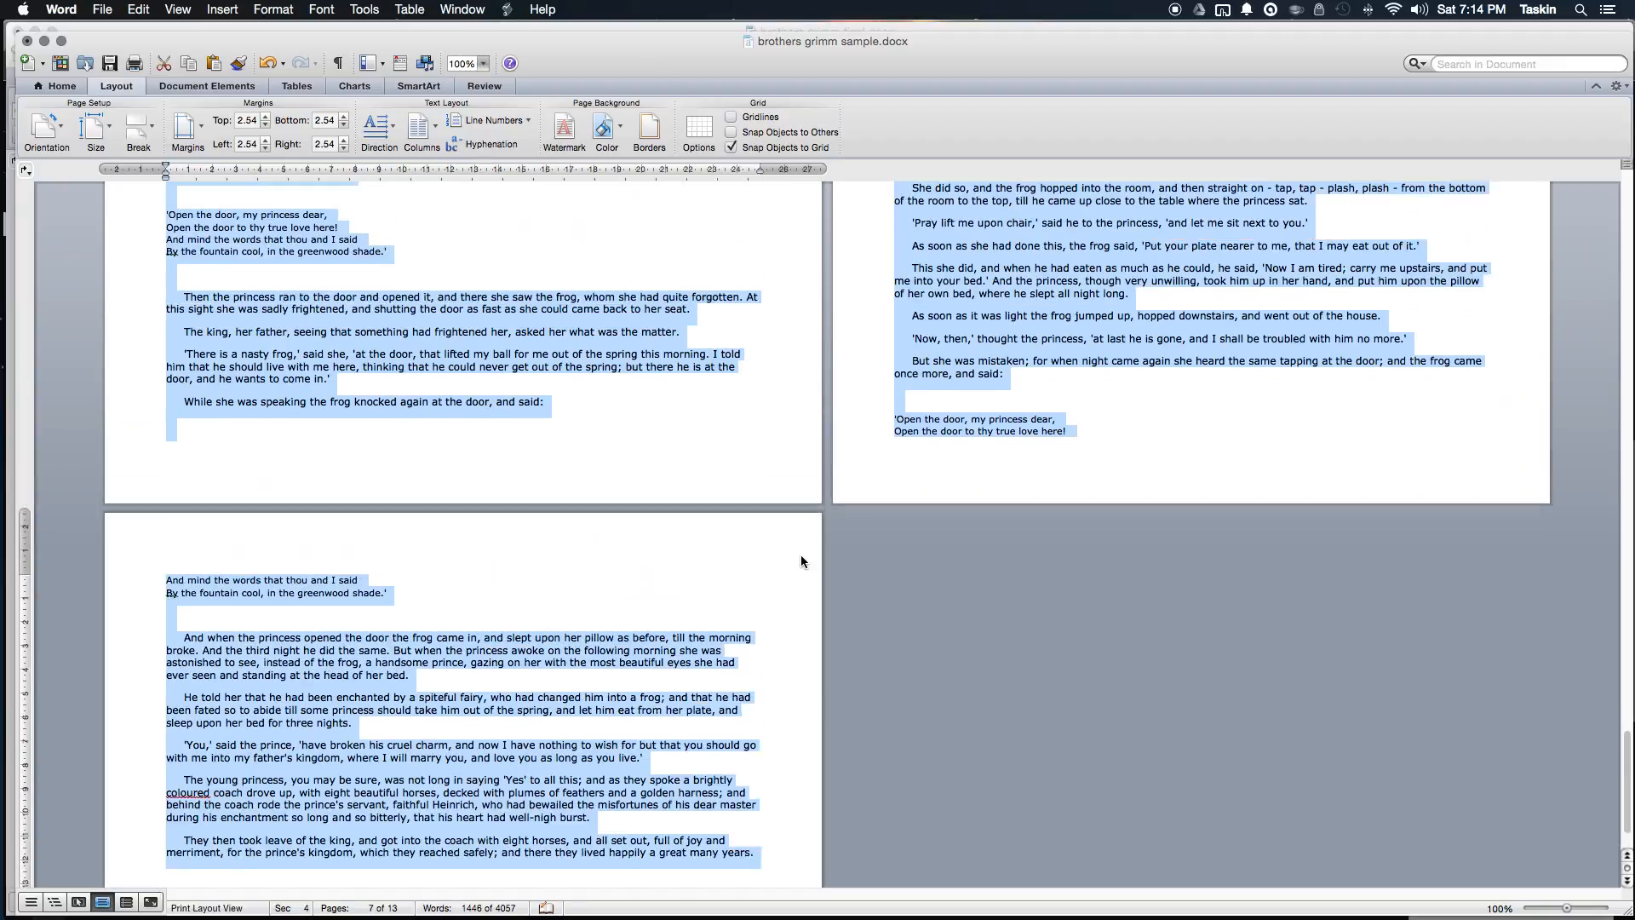
{"action": "scroll", "coordinate": [816, 559], "scroll_direction": "down", "scroll_amount": 15}
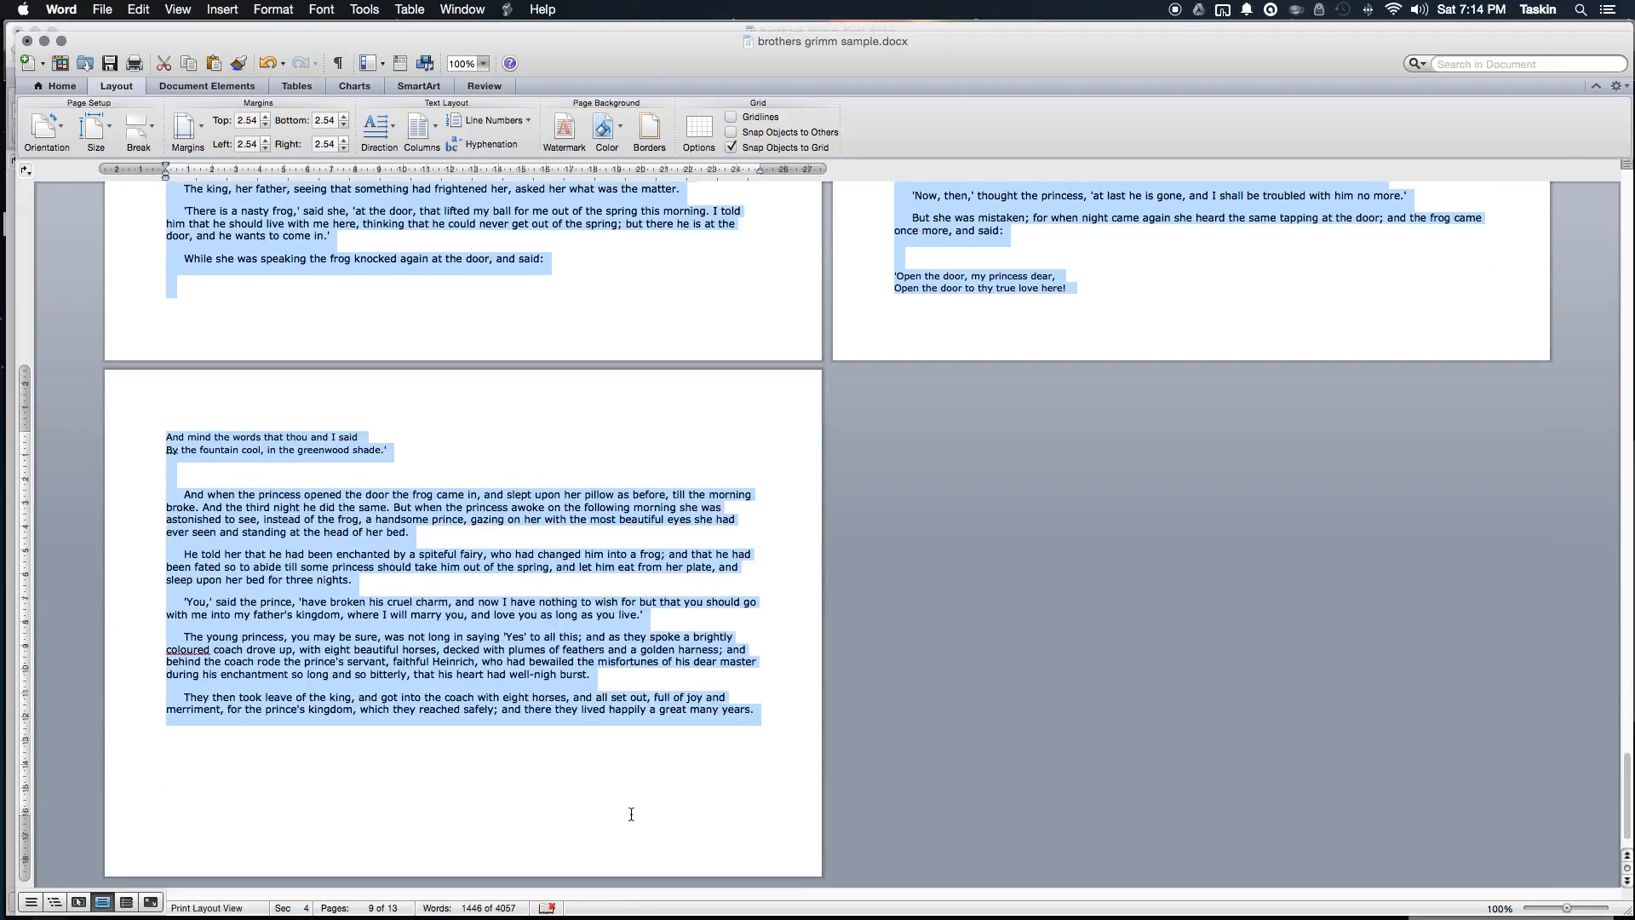
{"action": "scroll", "coordinate": [627, 797], "scroll_direction": "up", "scroll_amount": 18}
{"action": "scroll", "coordinate": [626, 797], "scroll_direction": "up", "scroll_amount": 12}
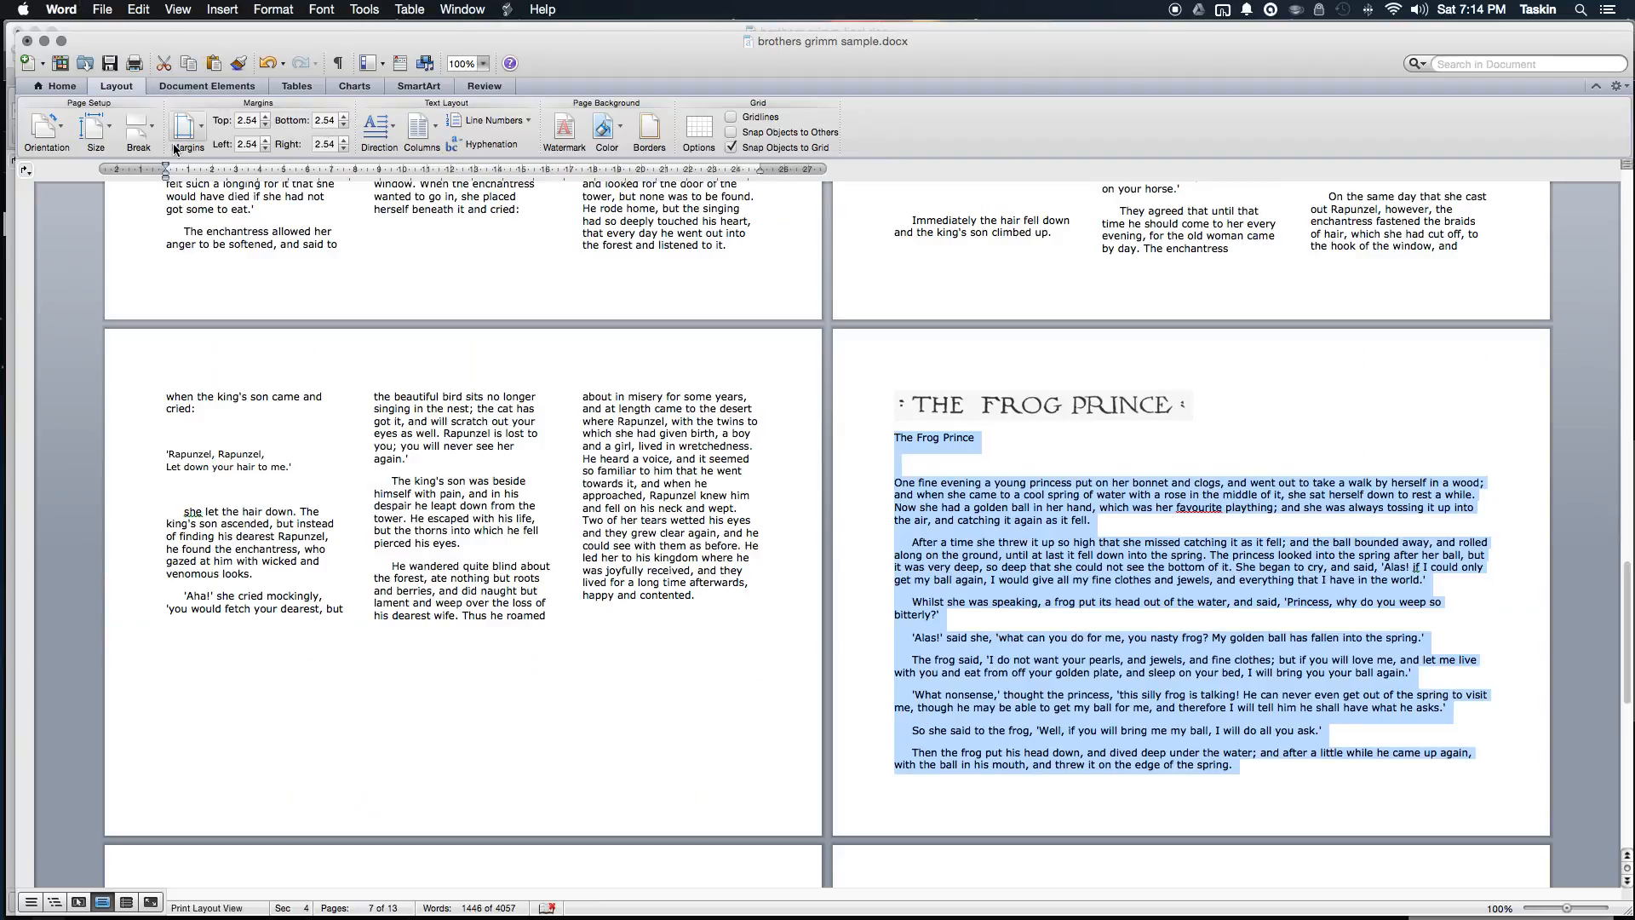
{"action": "left_click", "coordinate": [422, 132]}
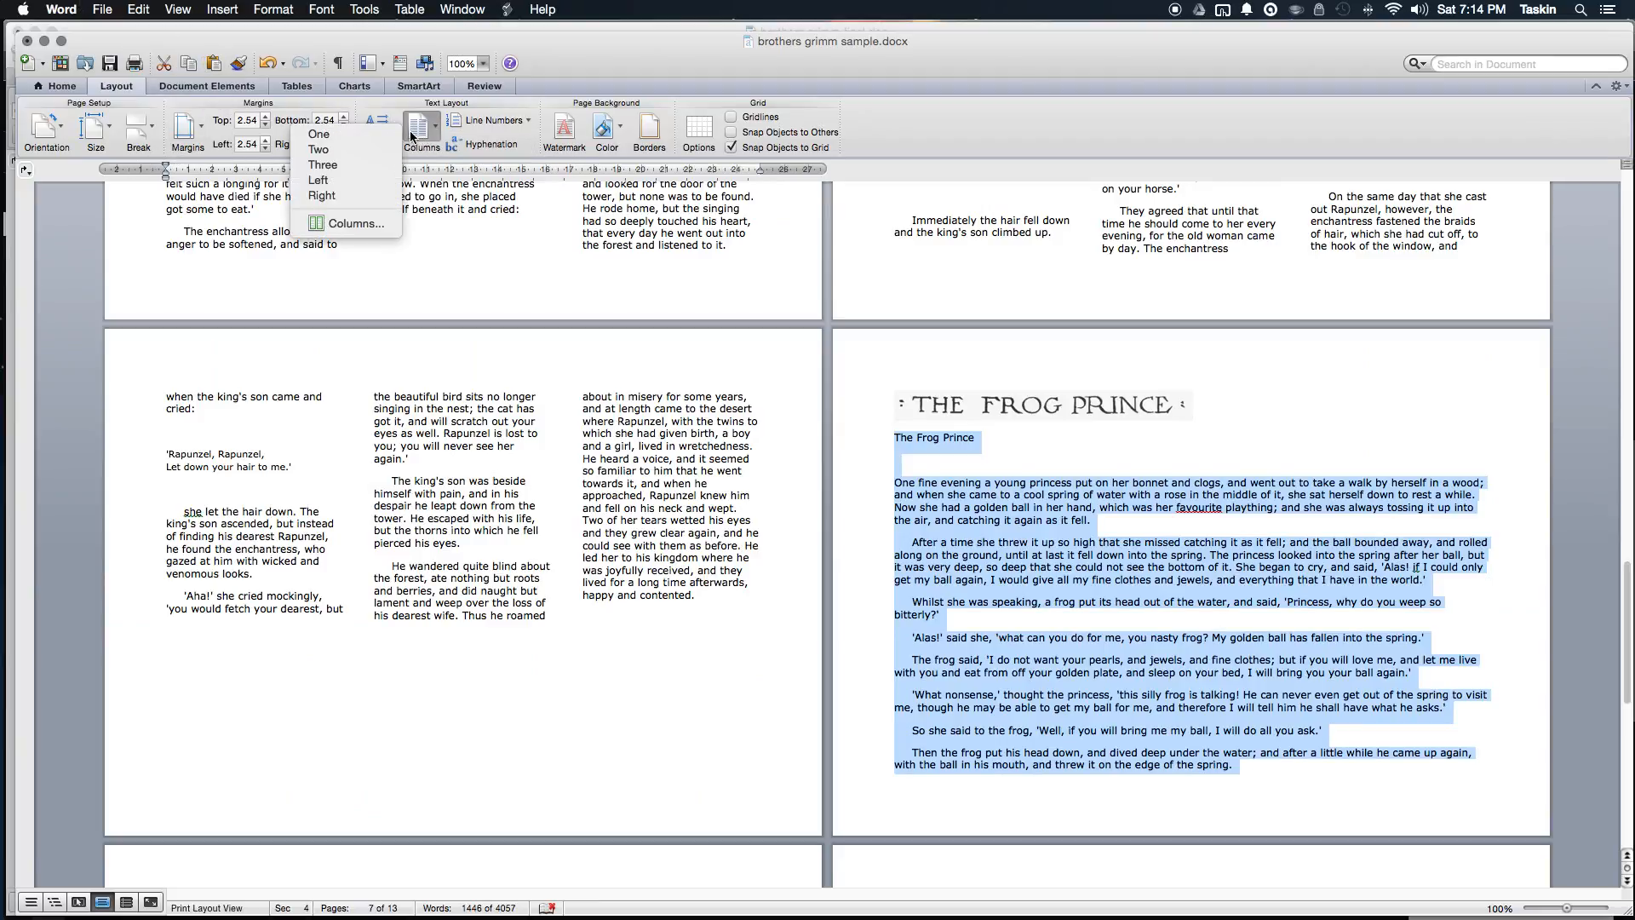
{"action": "left_click", "coordinate": [391, 167]}
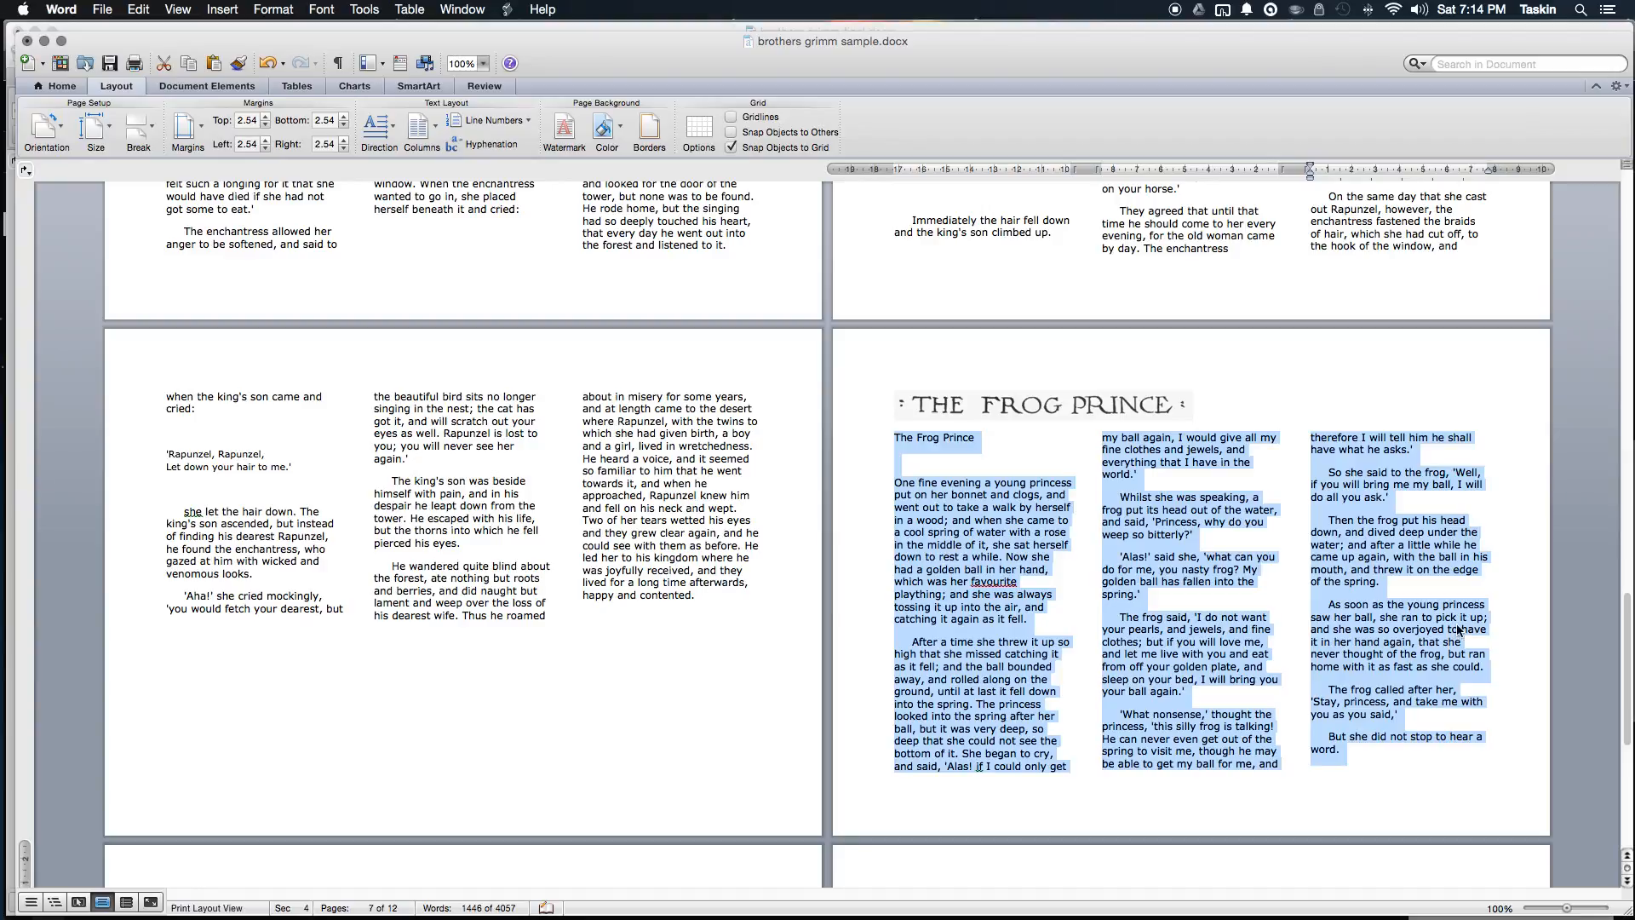
{"action": "left_click", "coordinate": [948, 490]}
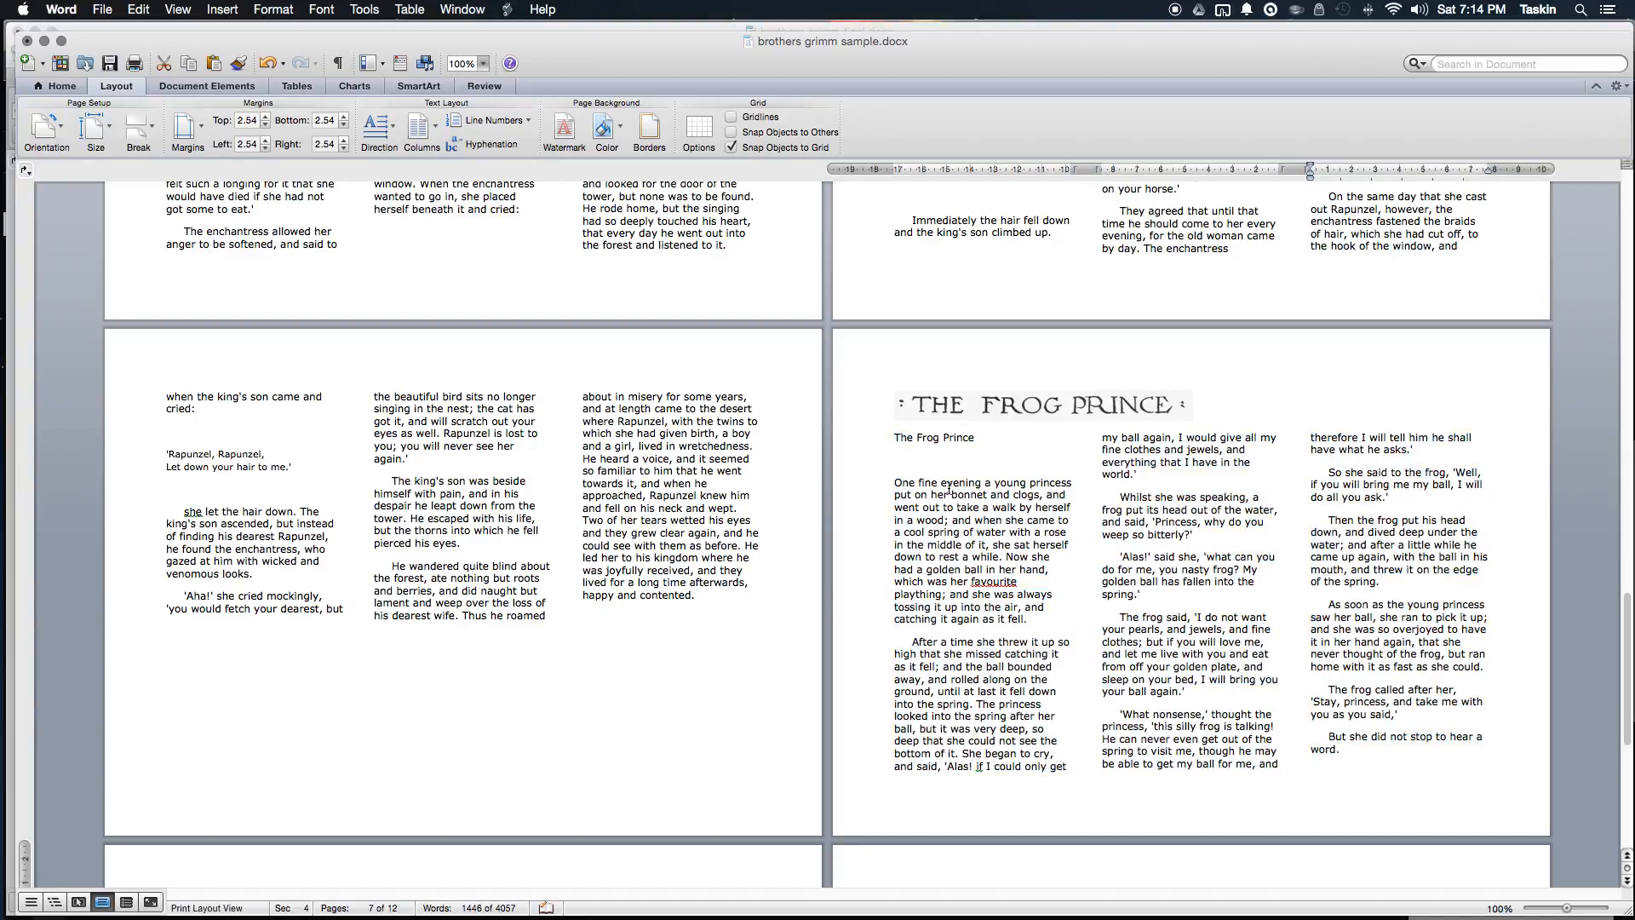
Step: Insert a Column break below The Frog Prince subtitle so the story begins in column two
{"action": "left_click", "coordinate": [897, 470]}
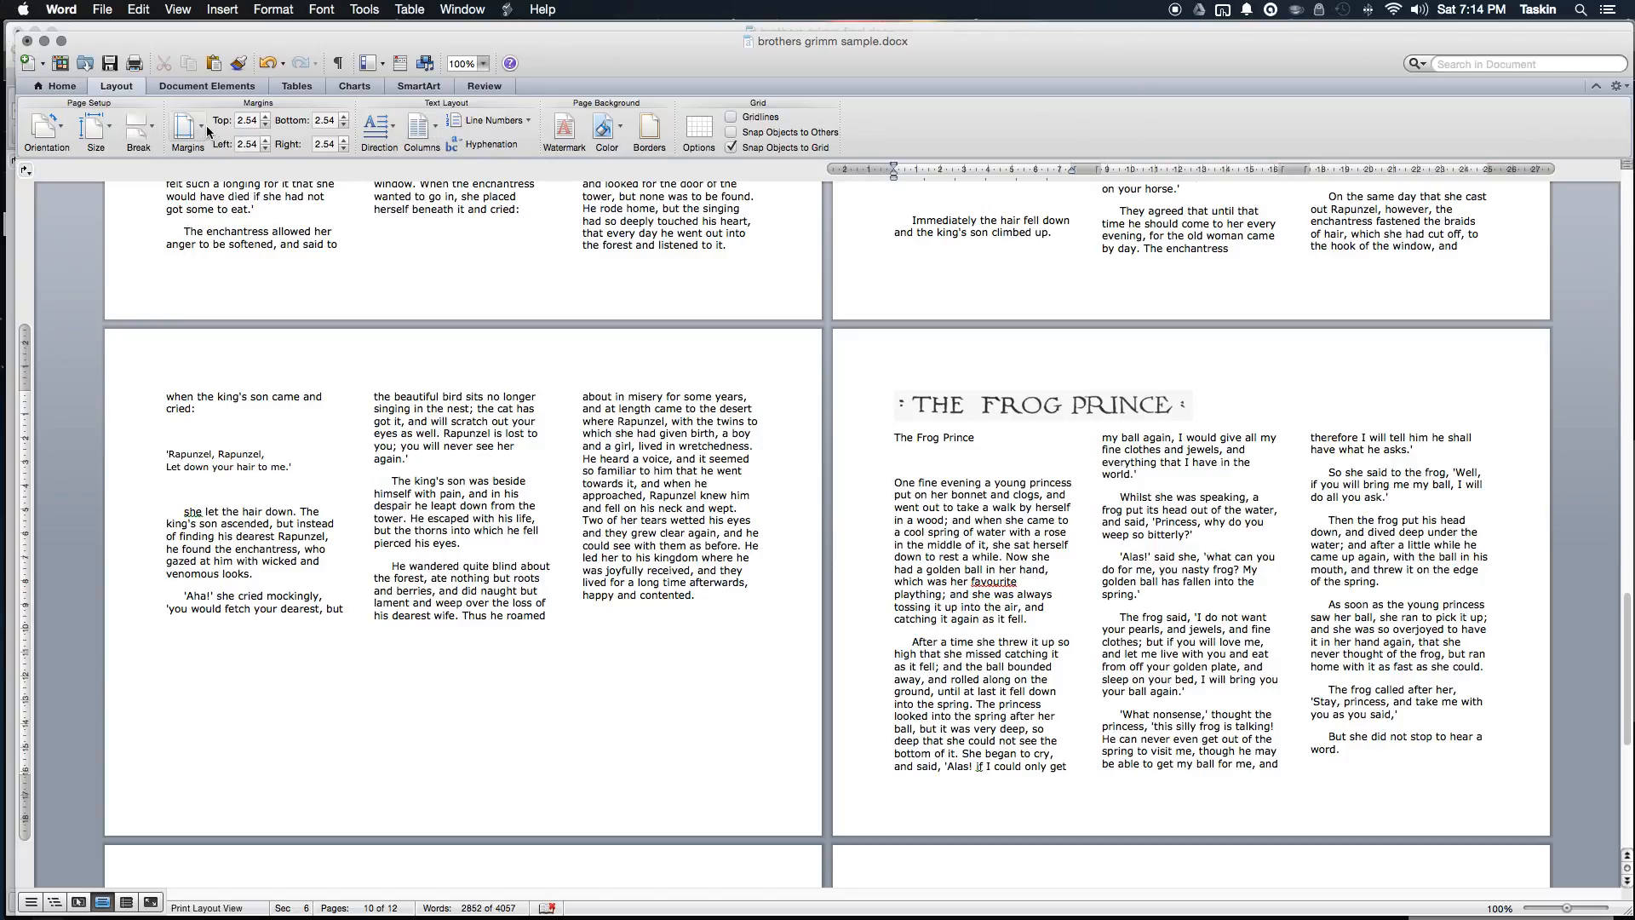
{"action": "left_click", "coordinate": [139, 136]}
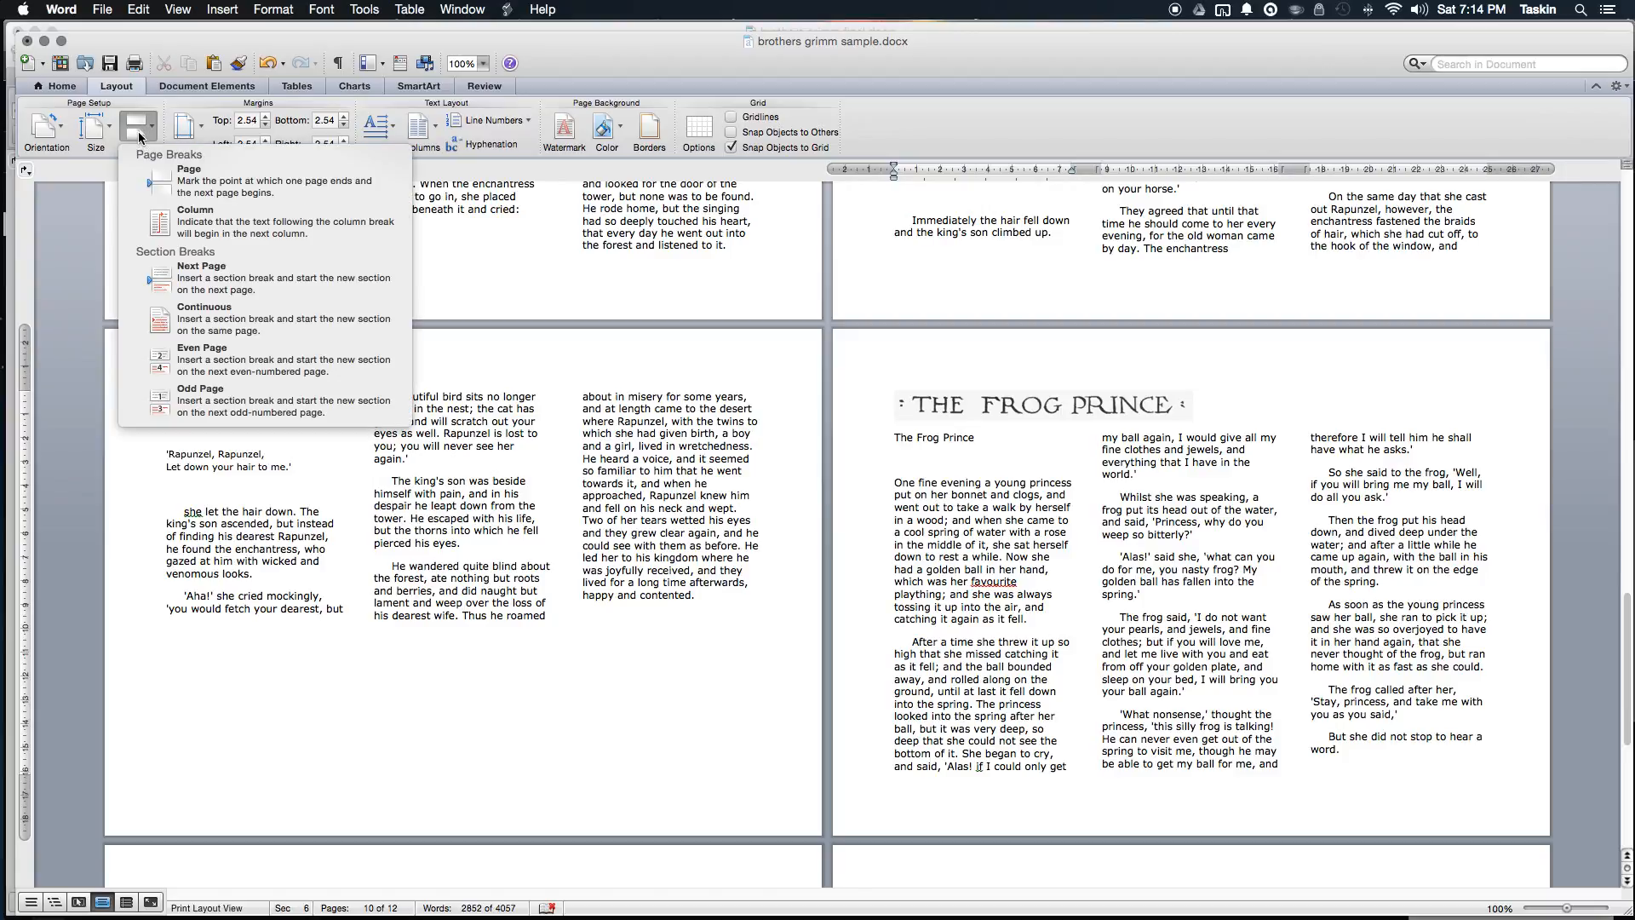
{"action": "left_click", "coordinate": [350, 221]}
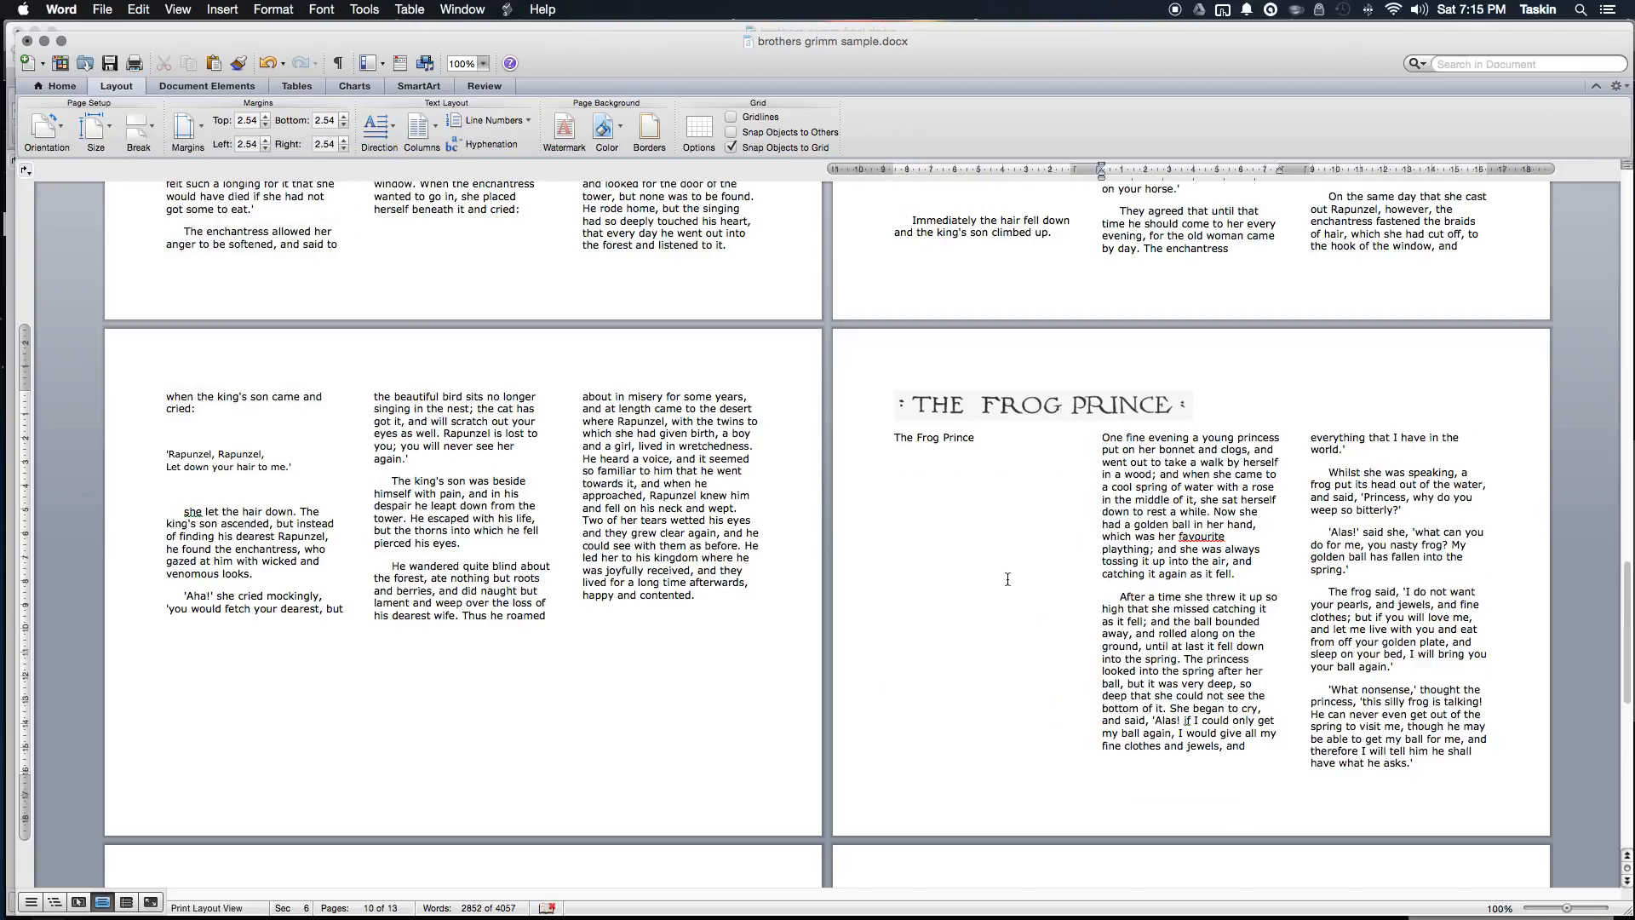
{"action": "scroll", "coordinate": [1039, 581], "scroll_direction": "up", "scroll_amount": 15}
{"action": "scroll", "coordinate": [1039, 581], "scroll_direction": "up", "scroll_amount": 10}
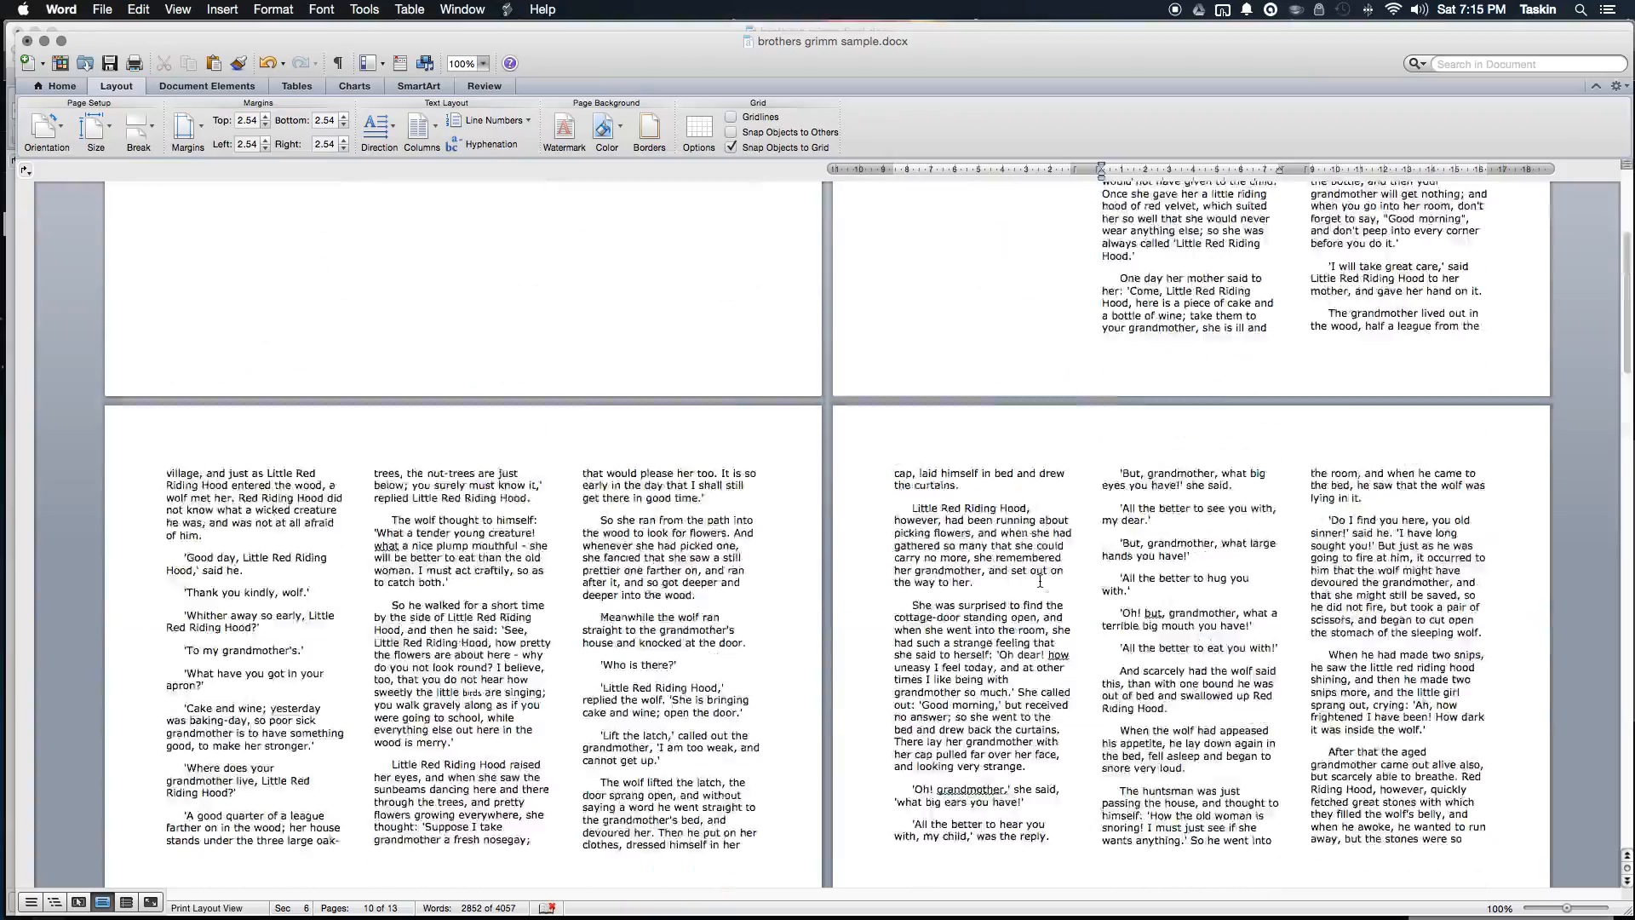
{"action": "scroll", "coordinate": [1040, 581], "scroll_direction": "down", "scroll_amount": 6}
{"action": "scroll", "coordinate": [1040, 581], "scroll_direction": "down", "scroll_amount": 20}
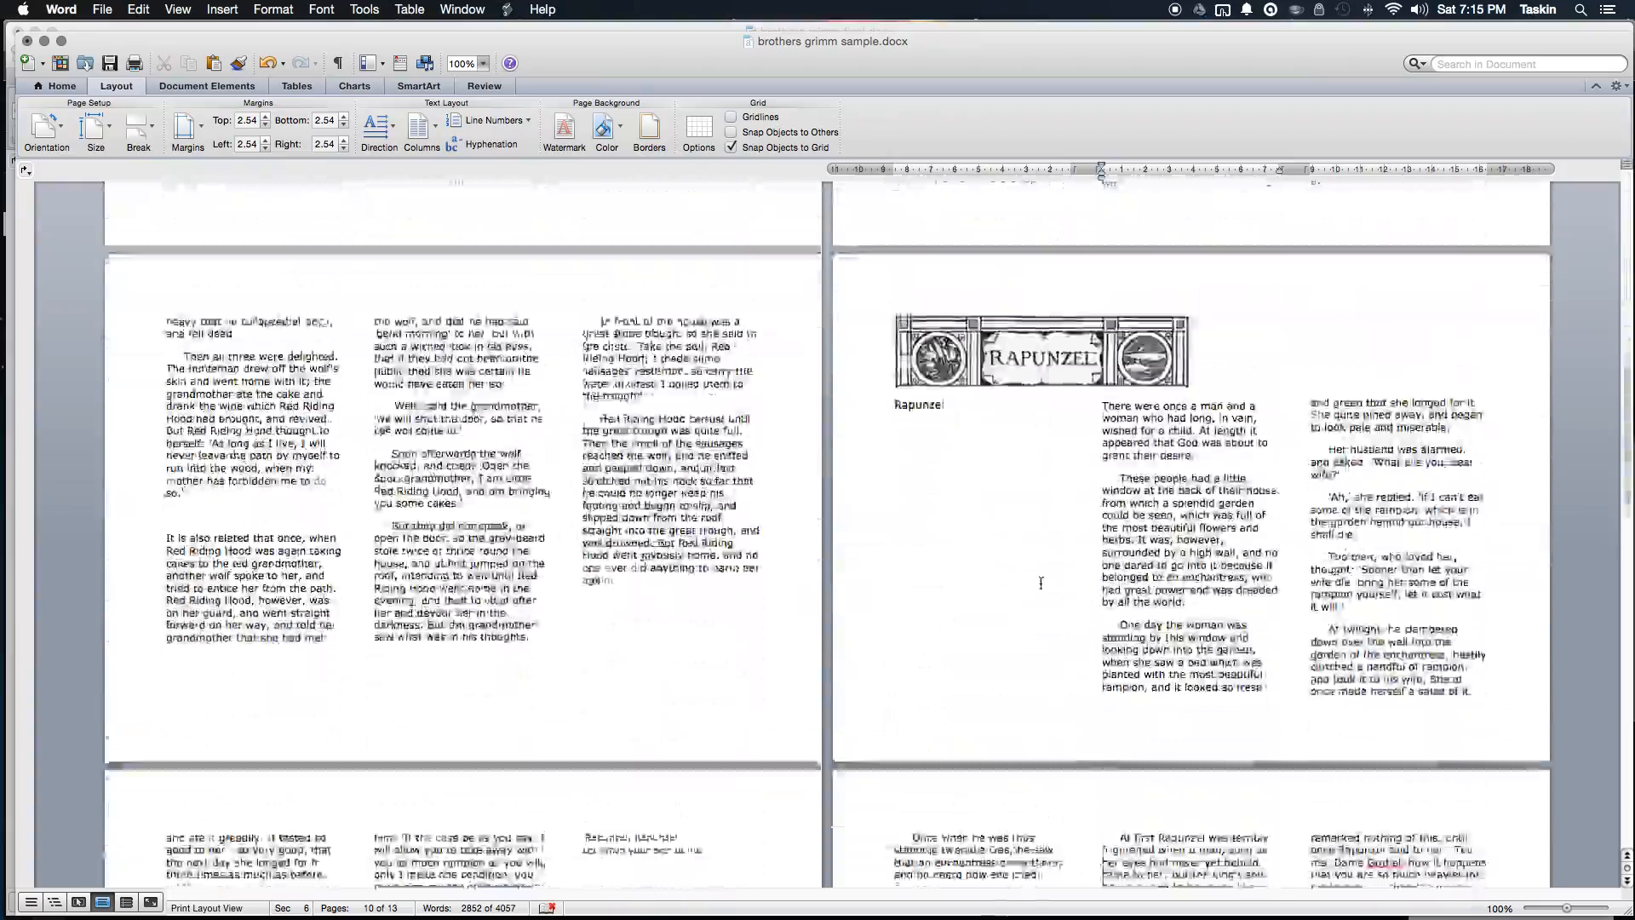
{"action": "scroll", "coordinate": [1042, 582], "scroll_direction": "up", "scroll_amount": 20}
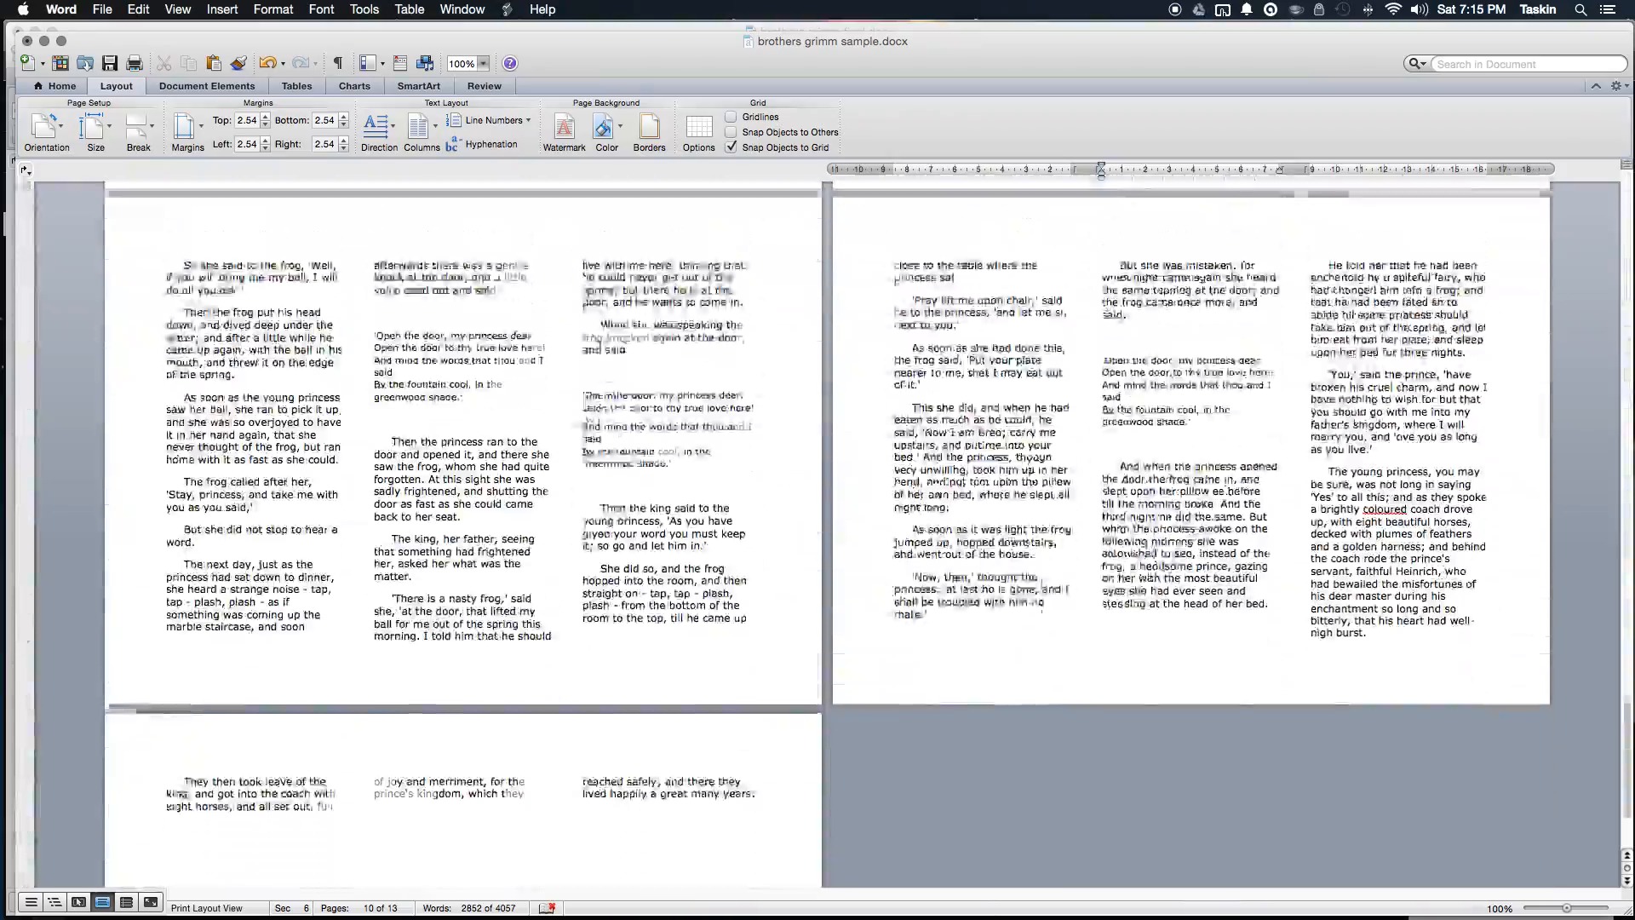
{"action": "scroll", "coordinate": [1042, 584], "scroll_direction": "up", "scroll_amount": 5}
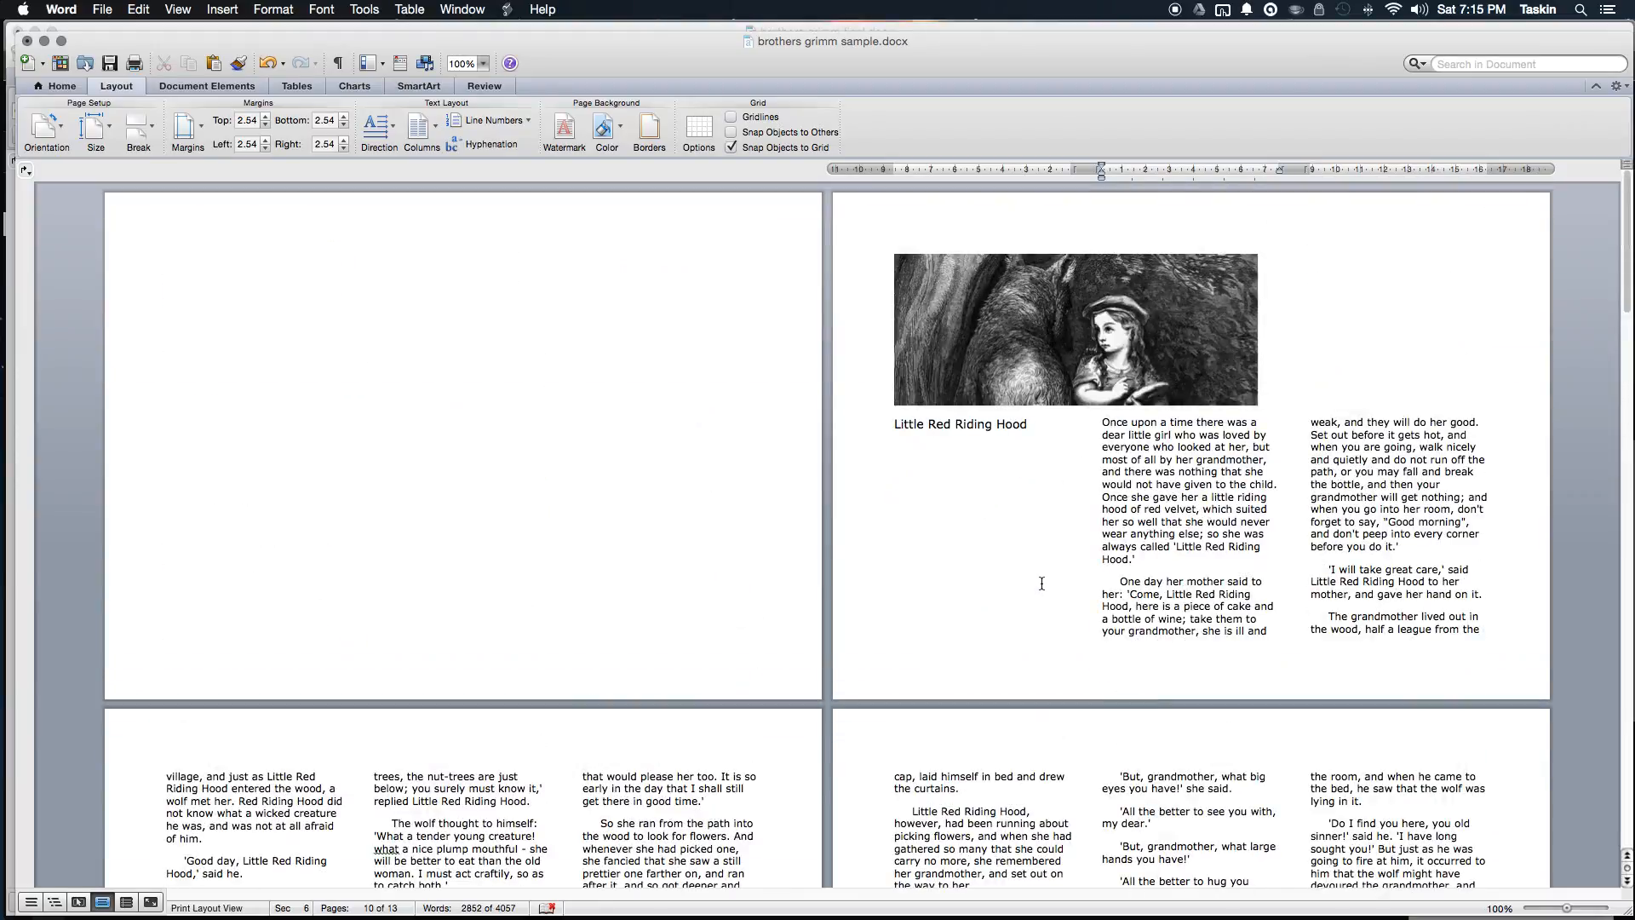
Step: Centre the wolf picture with Cmd+E and position it top centre with text wrapping
{"action": "left_click", "coordinate": [1078, 314]}
{"action": "left_click", "coordinate": [1493, 324]}
{"action": "left_click", "coordinate": [1177, 319]}
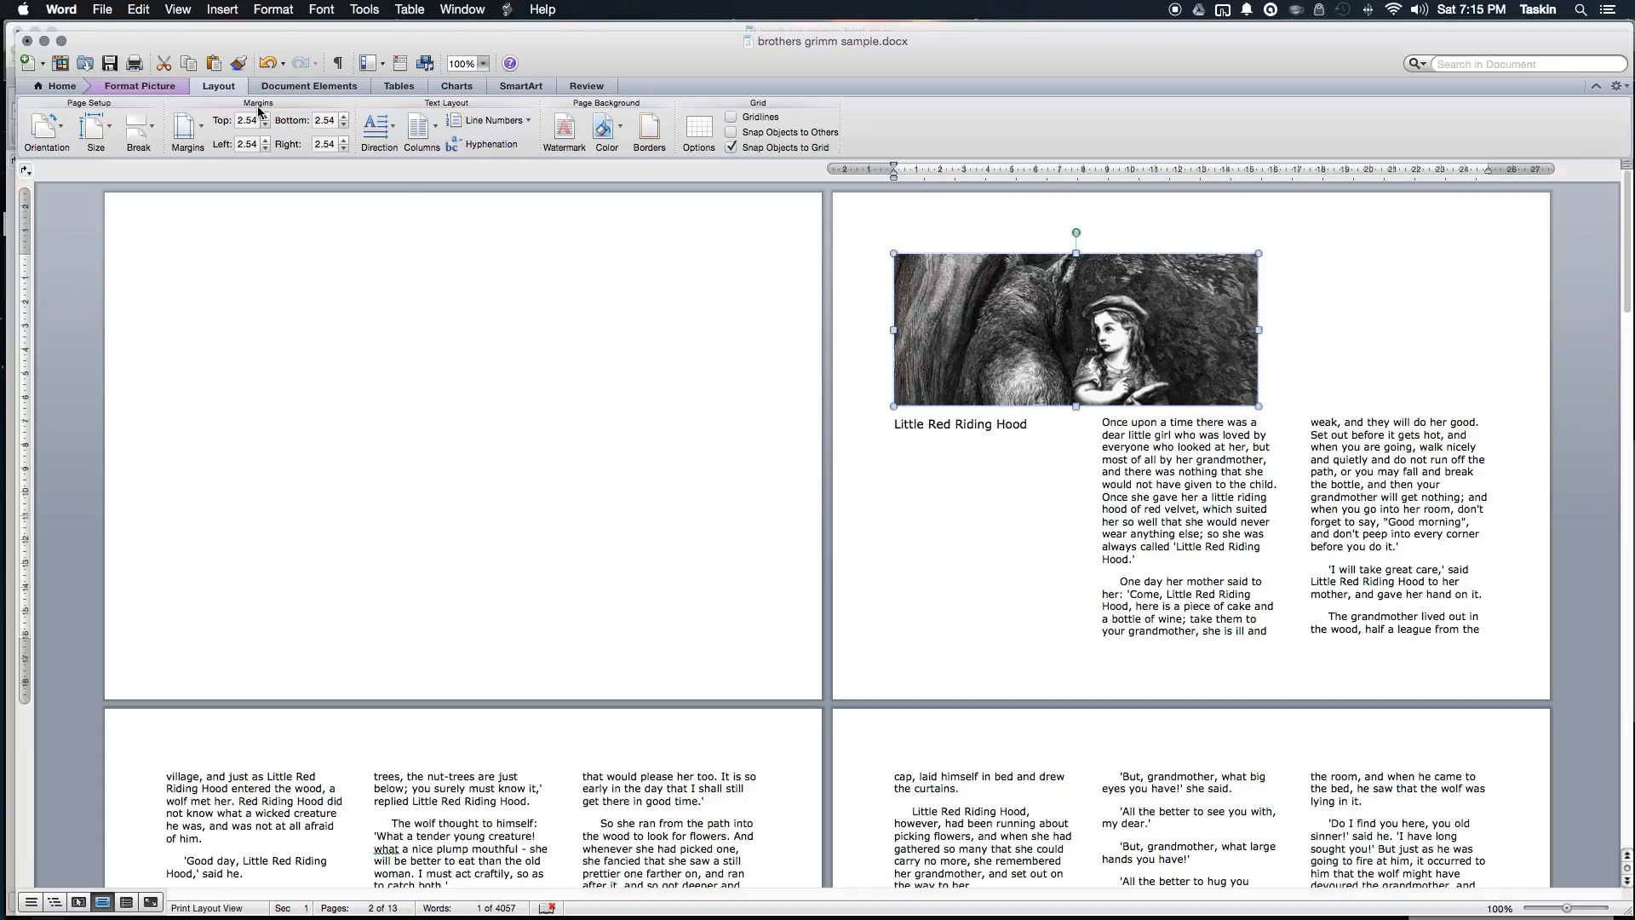
{"action": "key", "text": "super+e"}
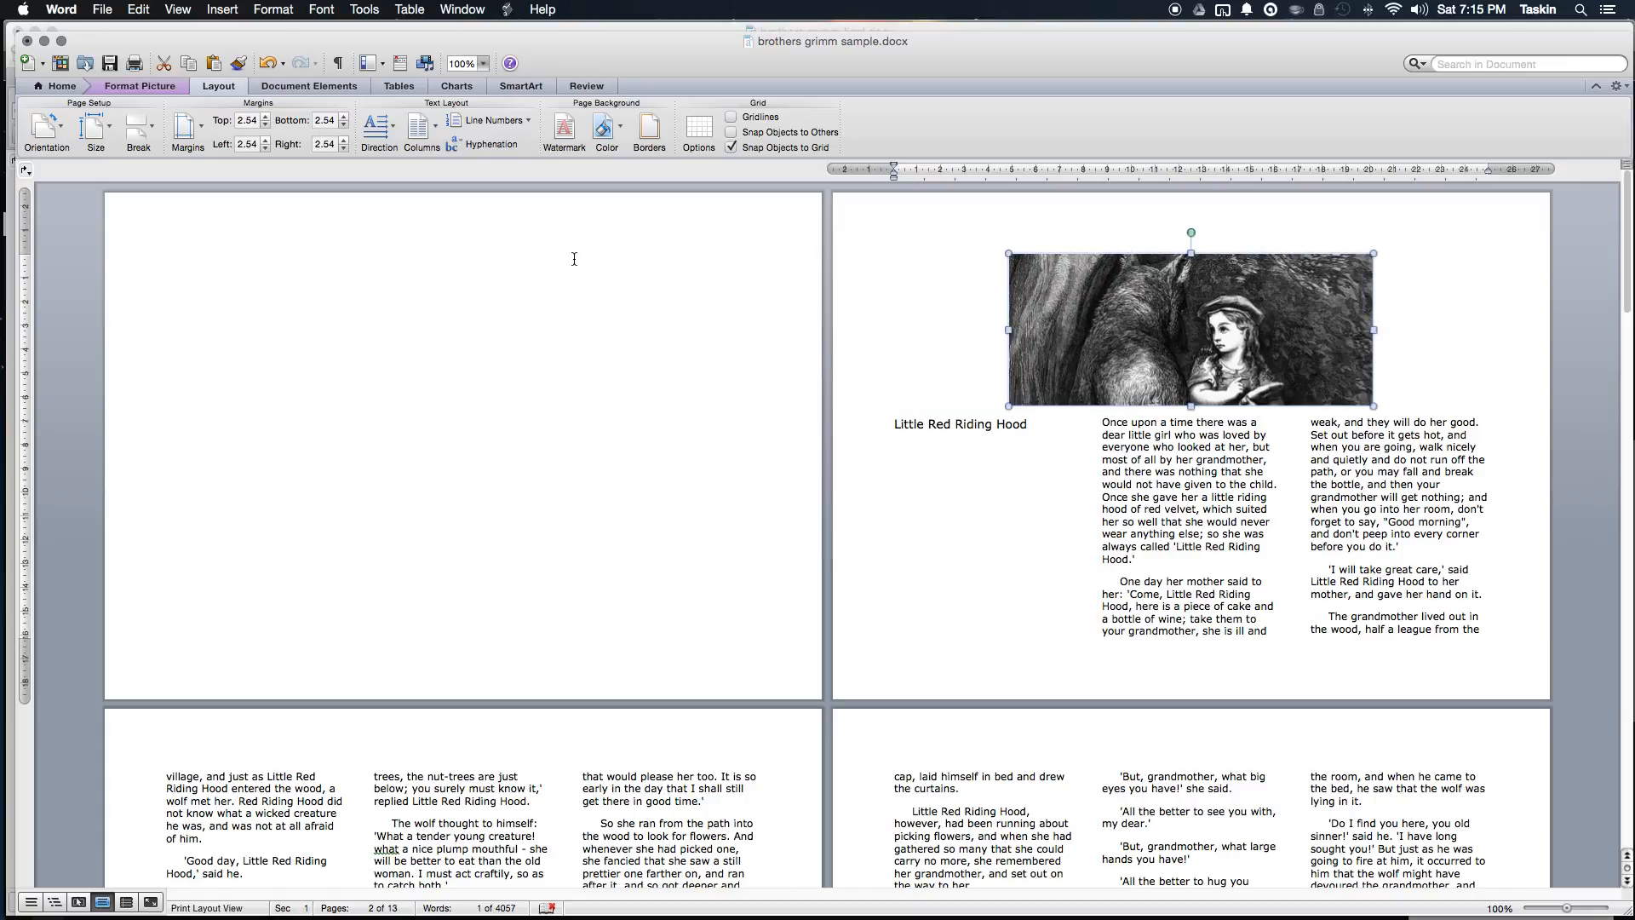
{"action": "left_click", "coordinate": [140, 86]}
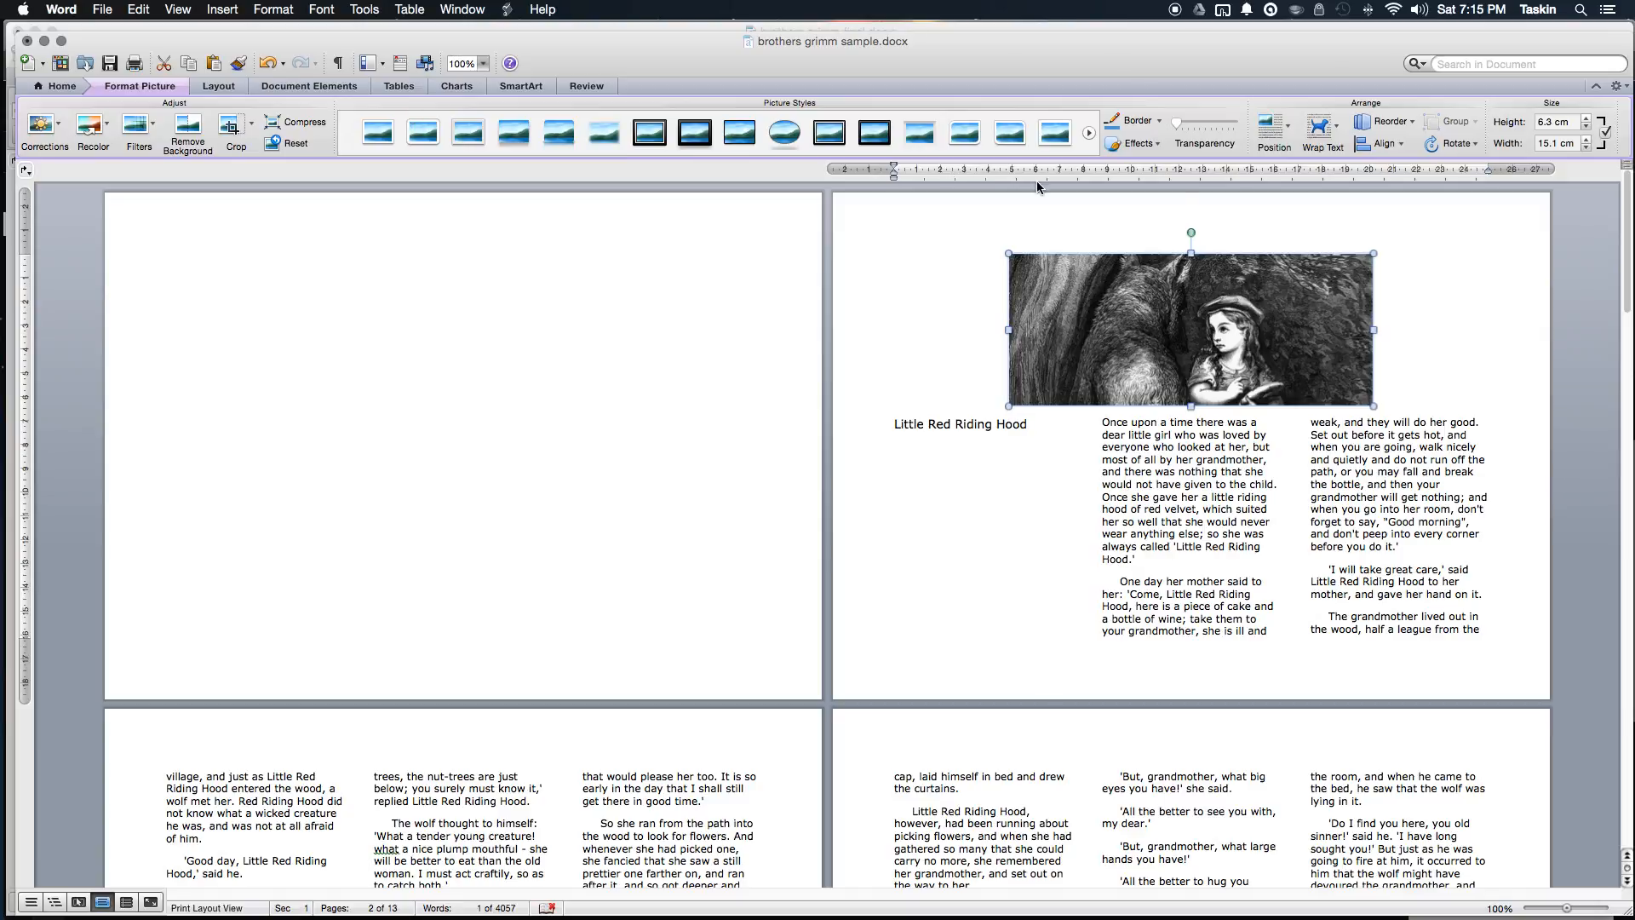
{"action": "left_click", "coordinate": [1269, 143]}
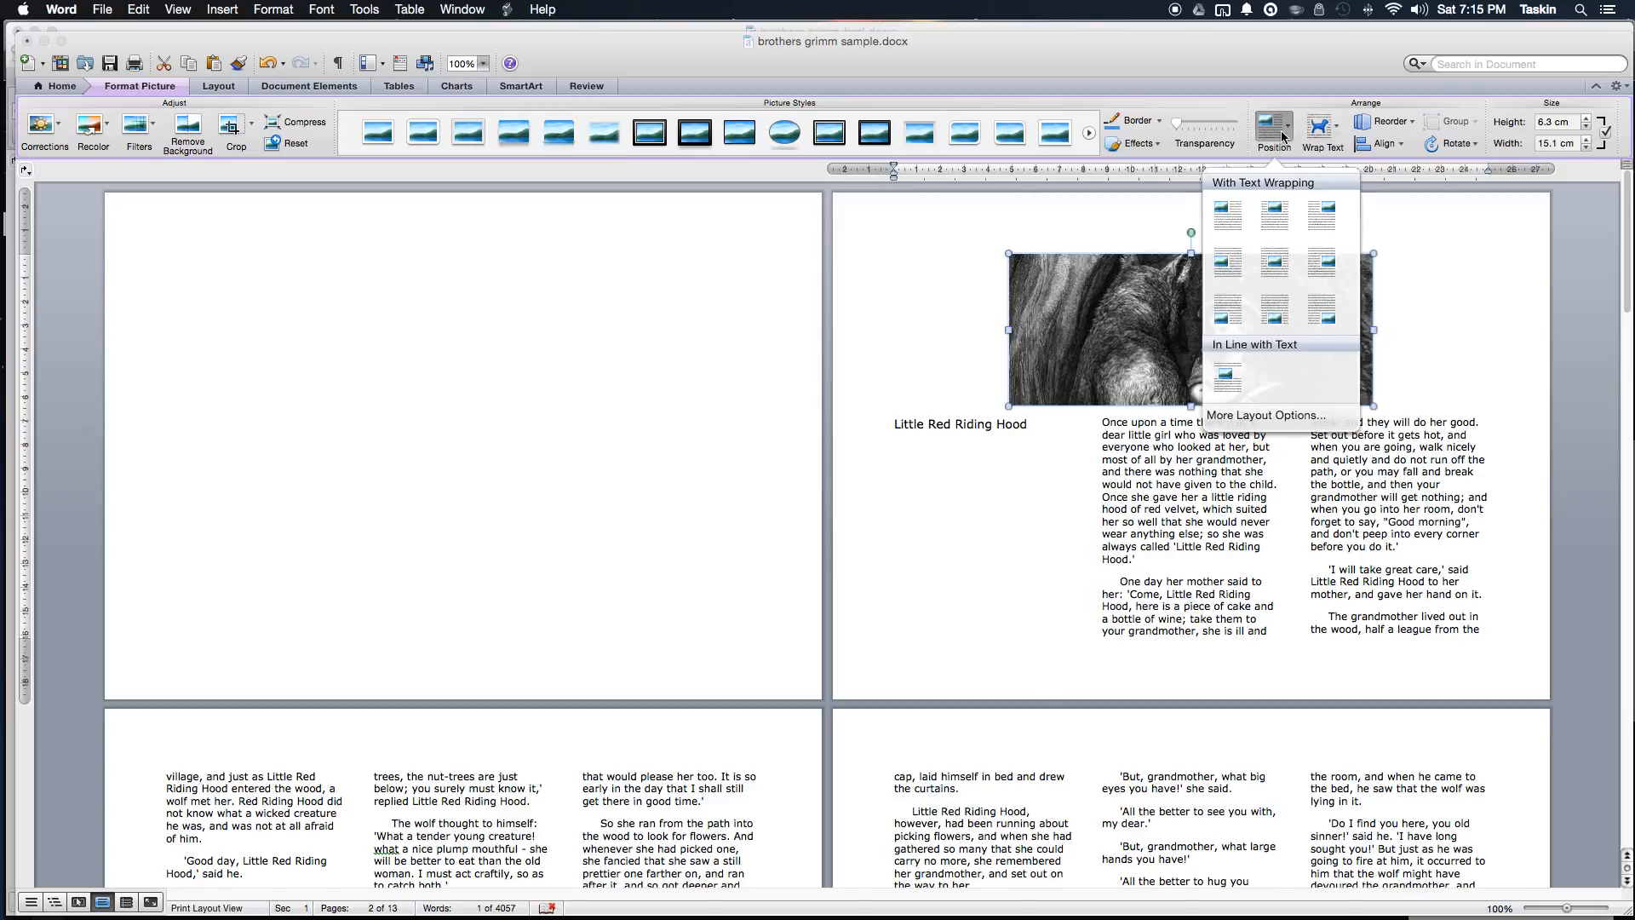
{"action": "left_click", "coordinate": [1282, 223]}
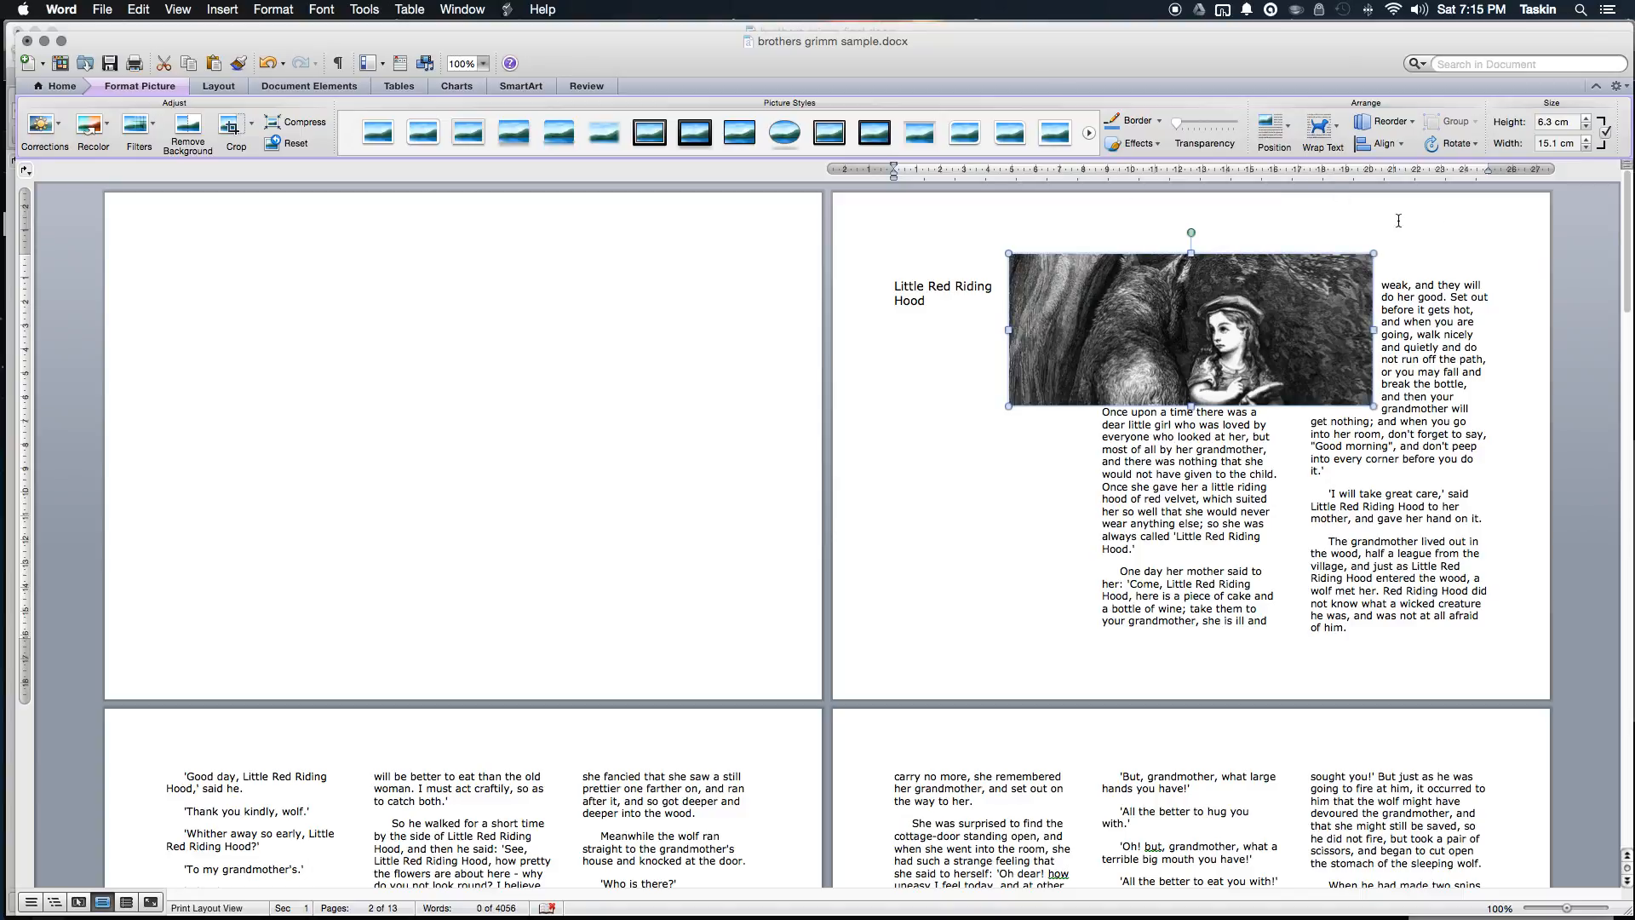
Step: Set the wolf picture's text wrapping to Top and Bottom
{"action": "left_click", "coordinate": [1341, 131]}
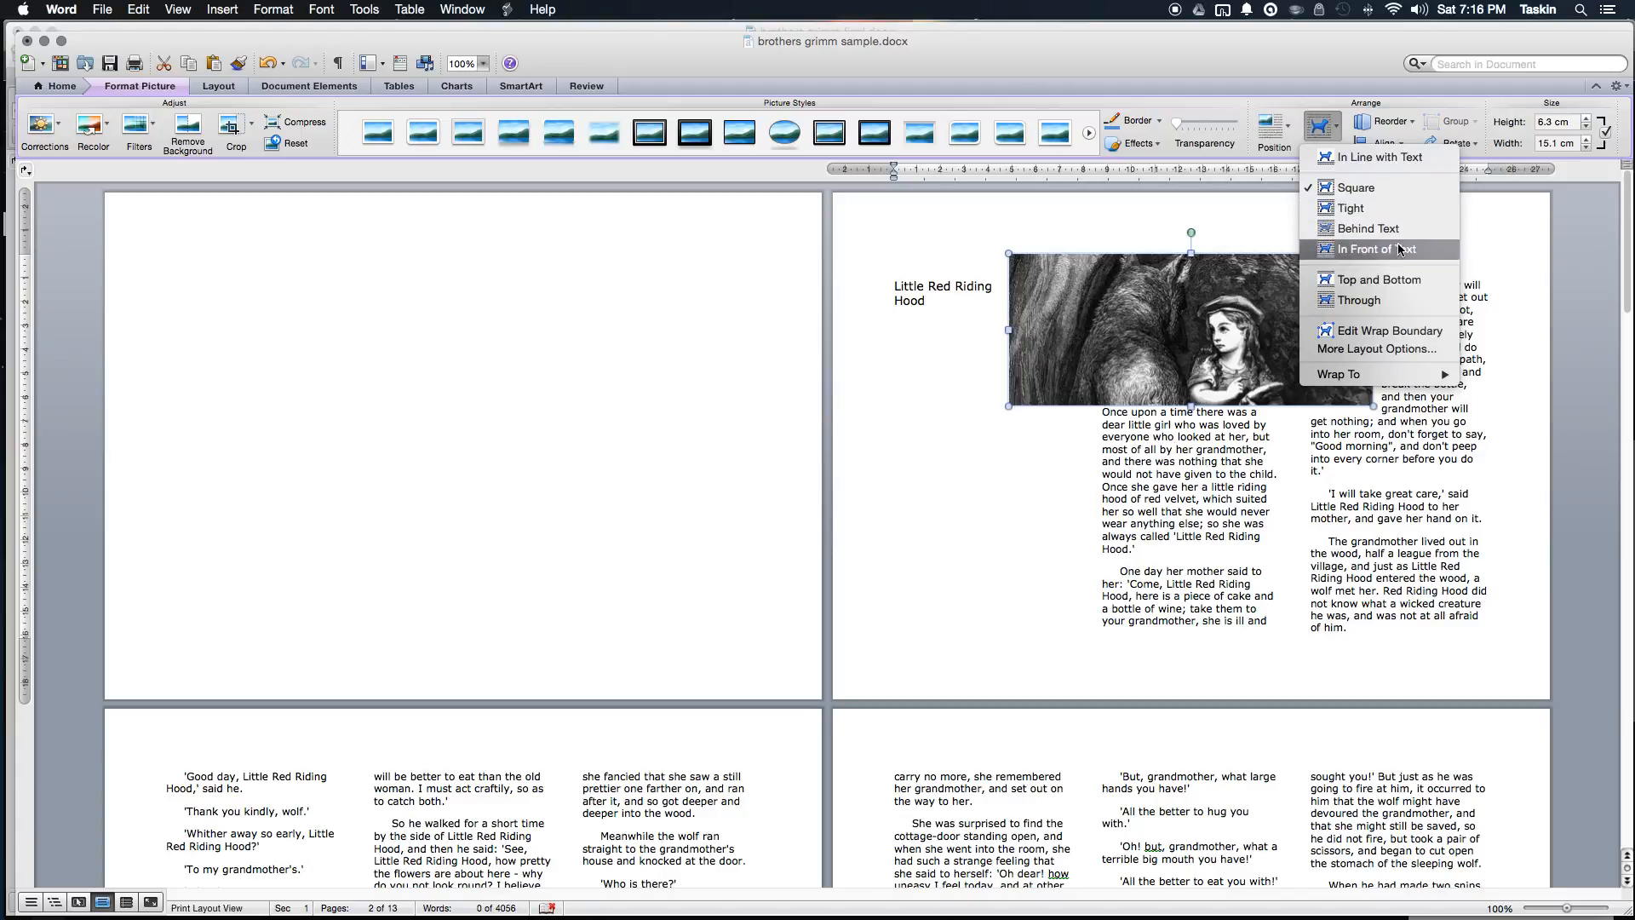
{"action": "left_click", "coordinate": [1400, 281]}
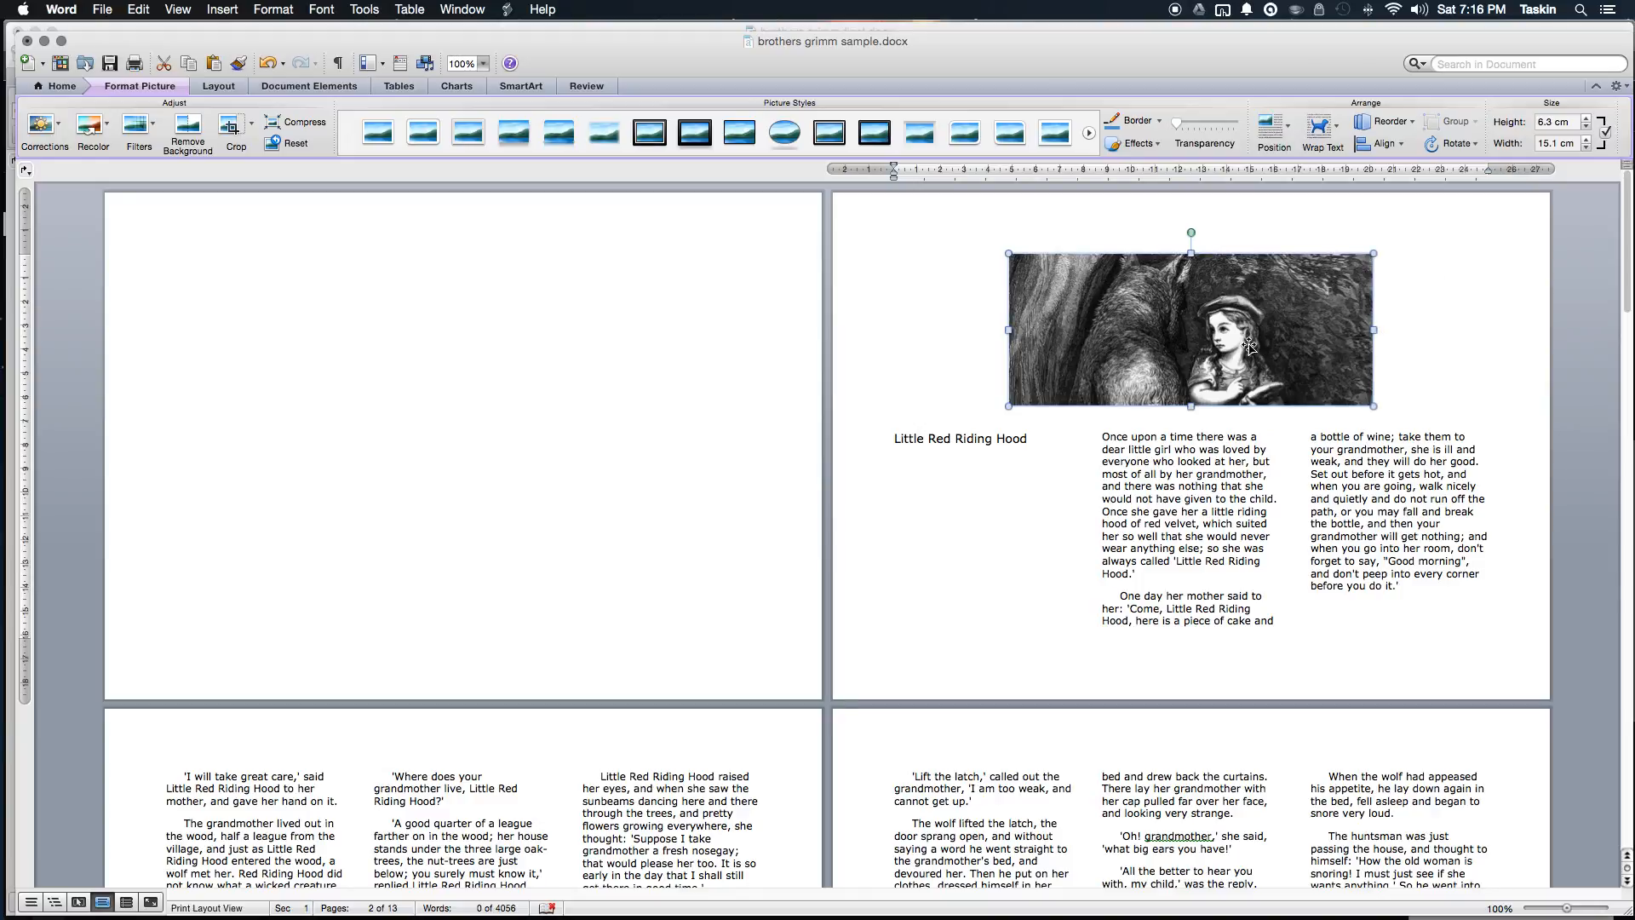
{"action": "scroll", "coordinate": [1248, 345], "scroll_direction": "down", "scroll_amount": 5}
{"action": "scroll", "coordinate": [1248, 345], "scroll_direction": "down", "scroll_amount": 15}
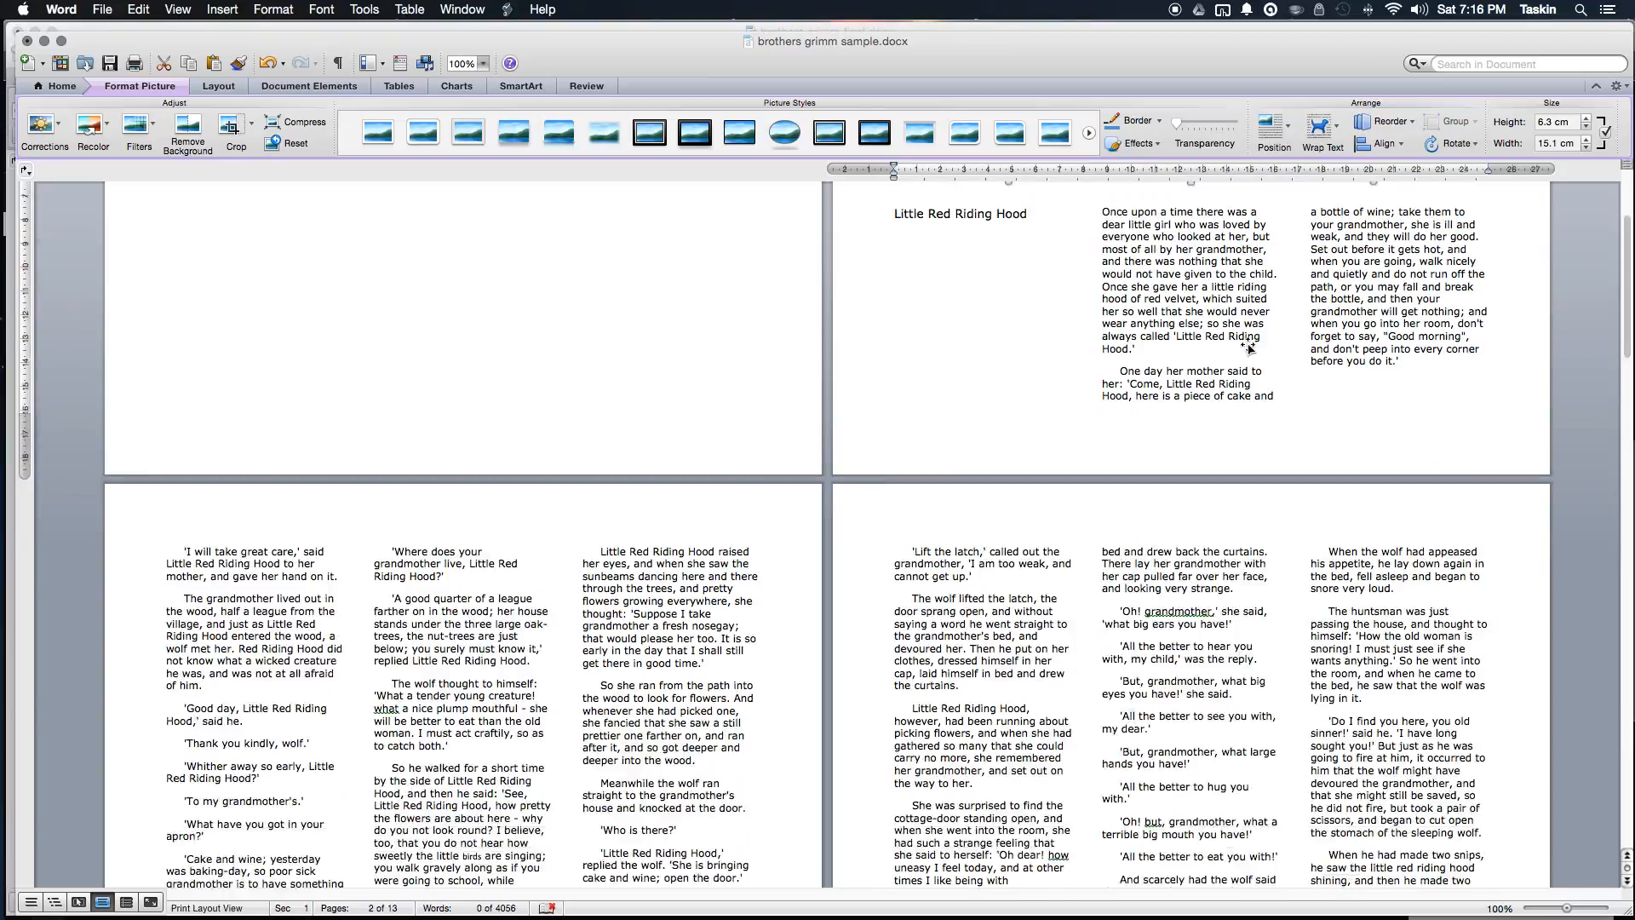
Step: Centre the Rapunzel banner and set its text wrapping to Top and Bottom
{"action": "left_click", "coordinate": [1112, 334]}
{"action": "key", "text": "super+e"}
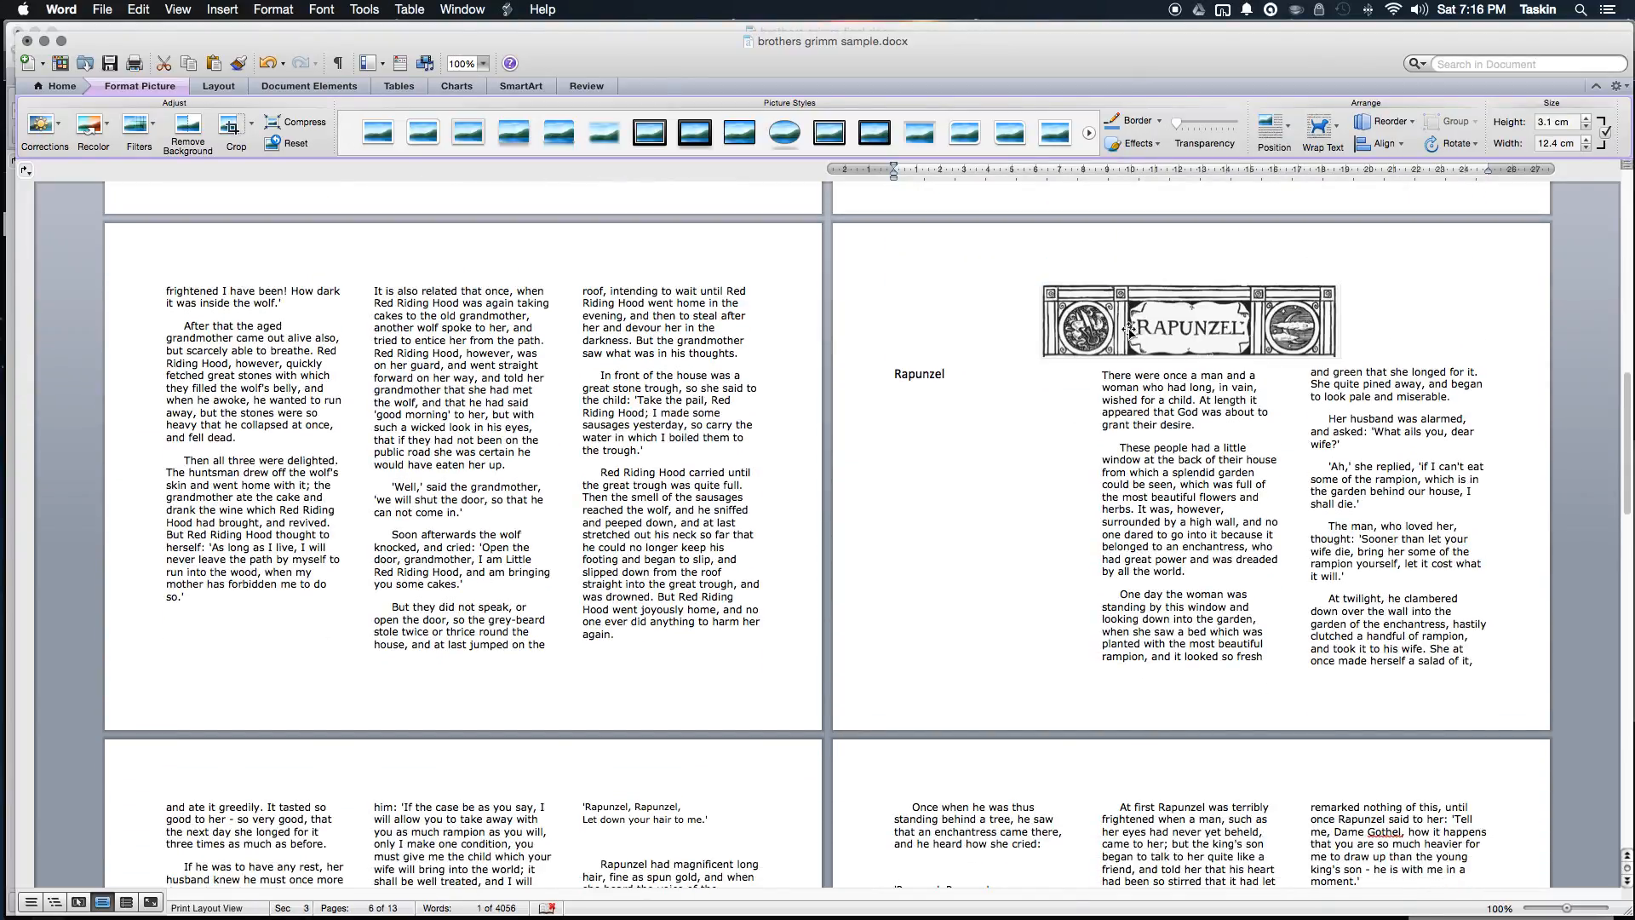
{"action": "left_click", "coordinate": [1319, 129]}
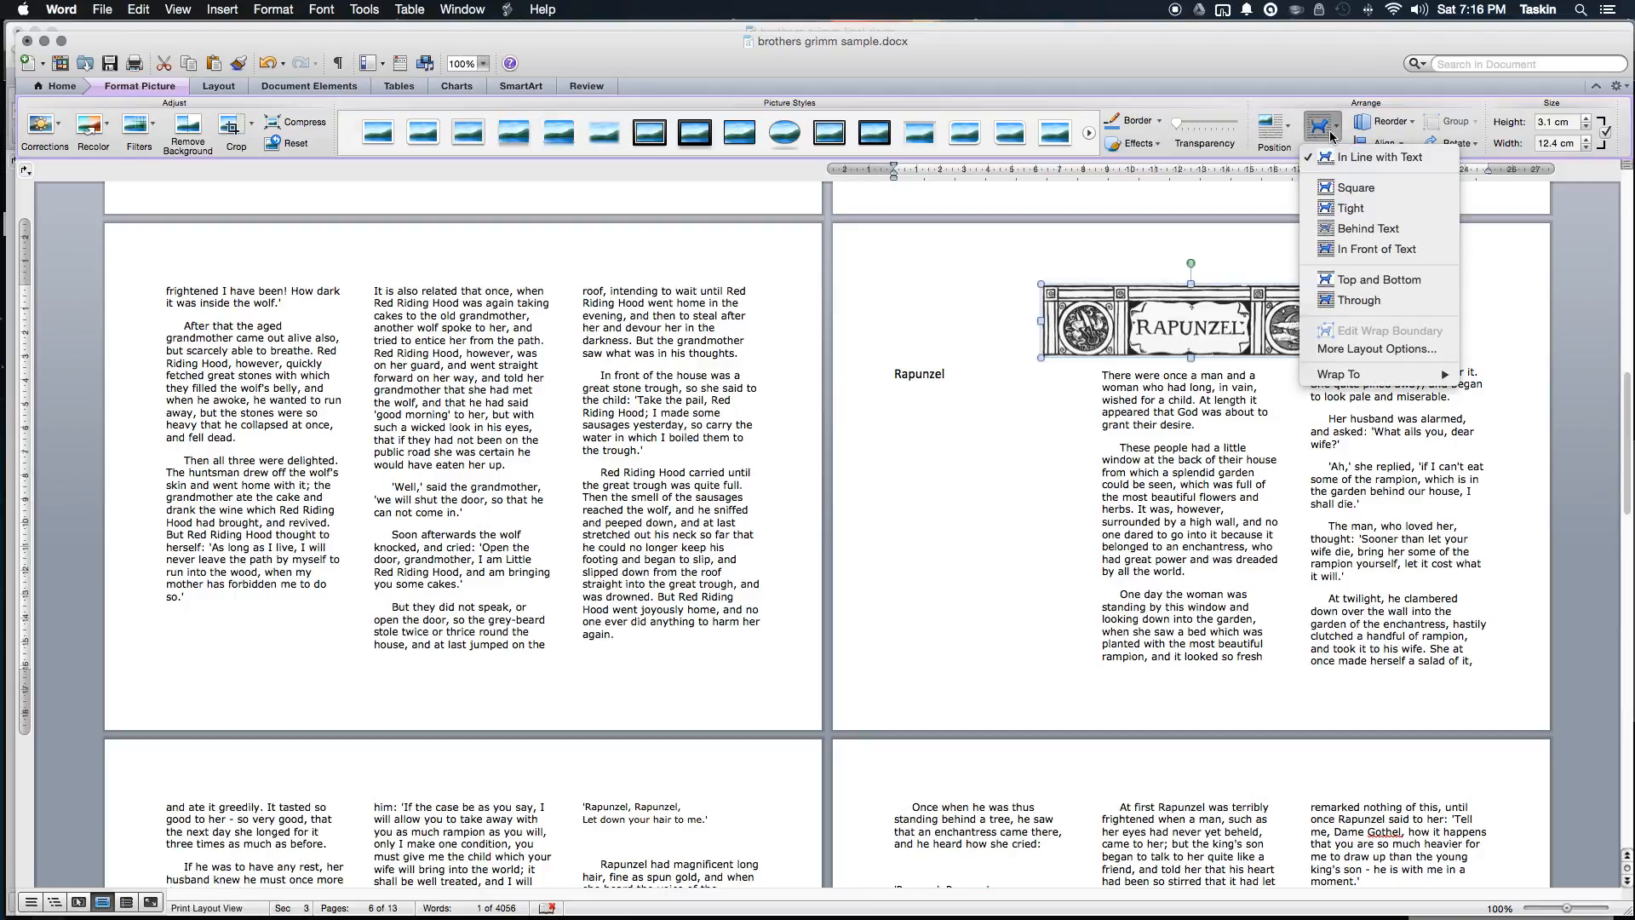
{"action": "left_click", "coordinate": [1420, 287]}
{"action": "scroll", "coordinate": [1132, 368], "scroll_direction": "down", "scroll_amount": 15}
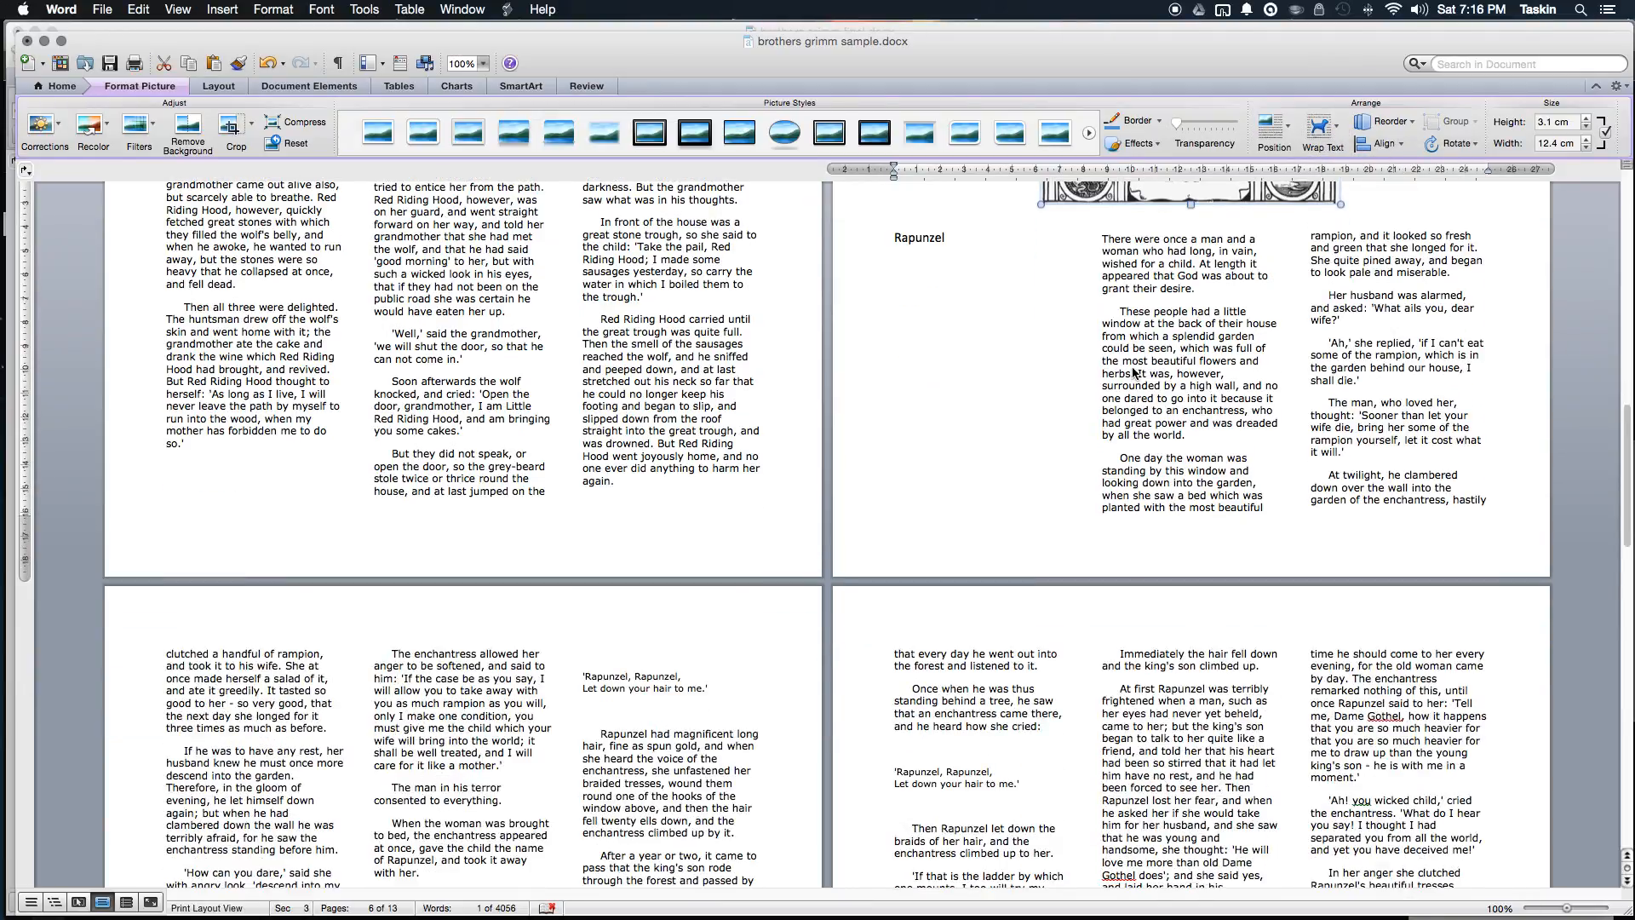
{"action": "scroll", "coordinate": [1132, 367], "scroll_direction": "down", "scroll_amount": 10}
{"action": "scroll", "coordinate": [1132, 367], "scroll_direction": "up", "scroll_amount": 6}
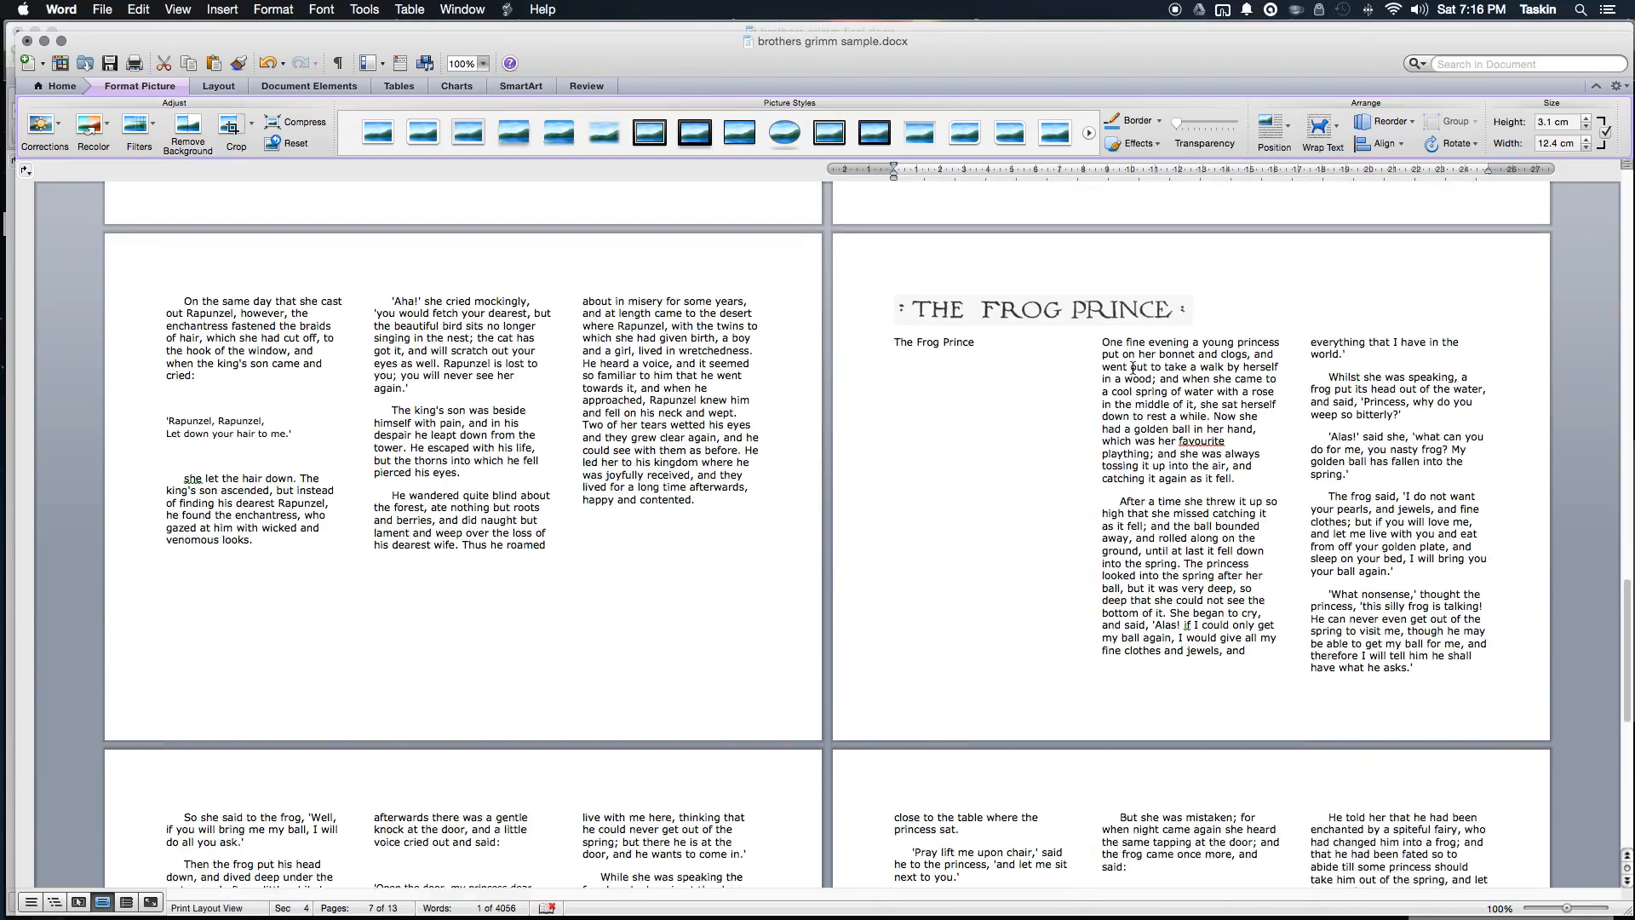
Step: Centre The Frog Prince title picture and set its text wrapping to Top and Bottom
{"action": "left_click", "coordinate": [1128, 322]}
{"action": "key", "text": "super+e"}
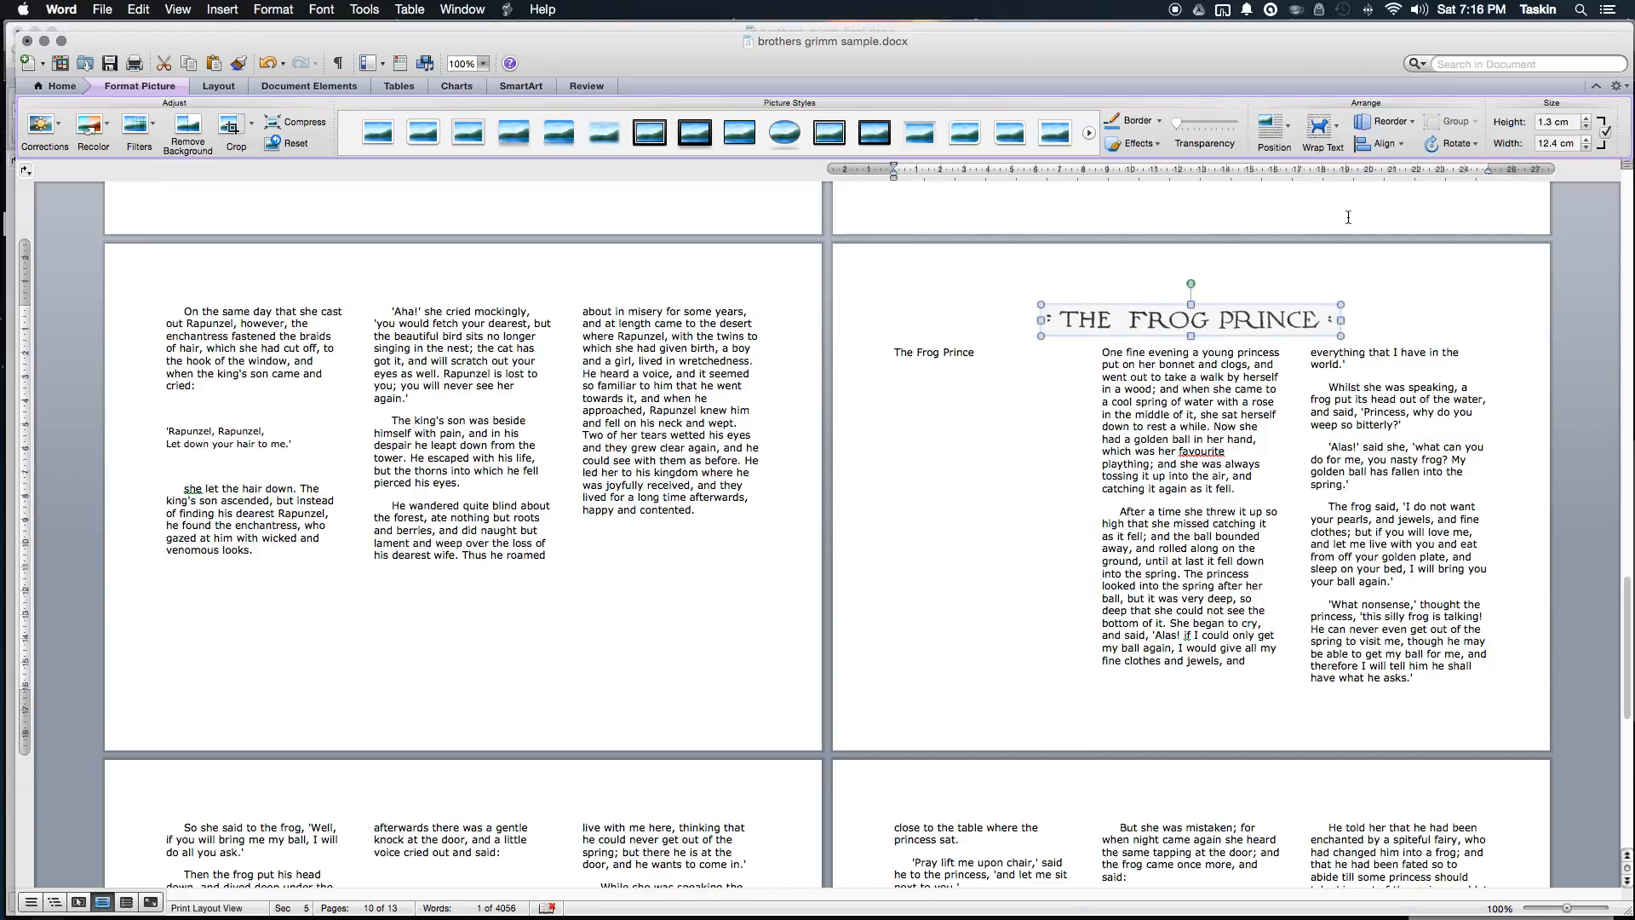
{"action": "left_click", "coordinate": [1326, 137]}
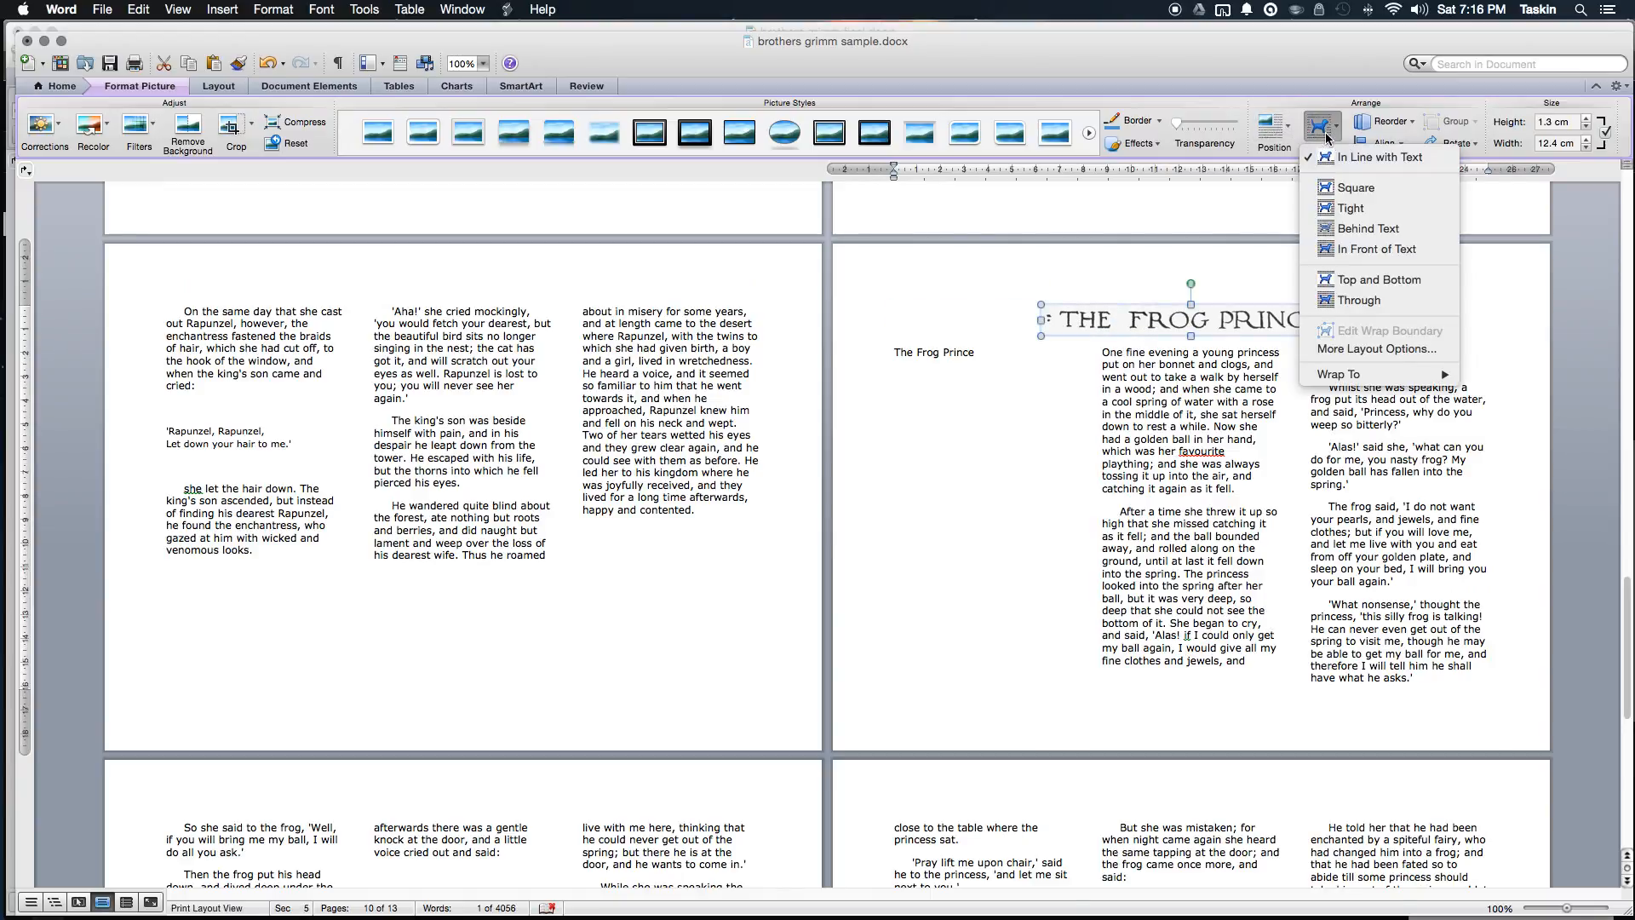
{"action": "left_click", "coordinate": [1422, 284]}
{"action": "left_click", "coordinate": [1222, 425]}
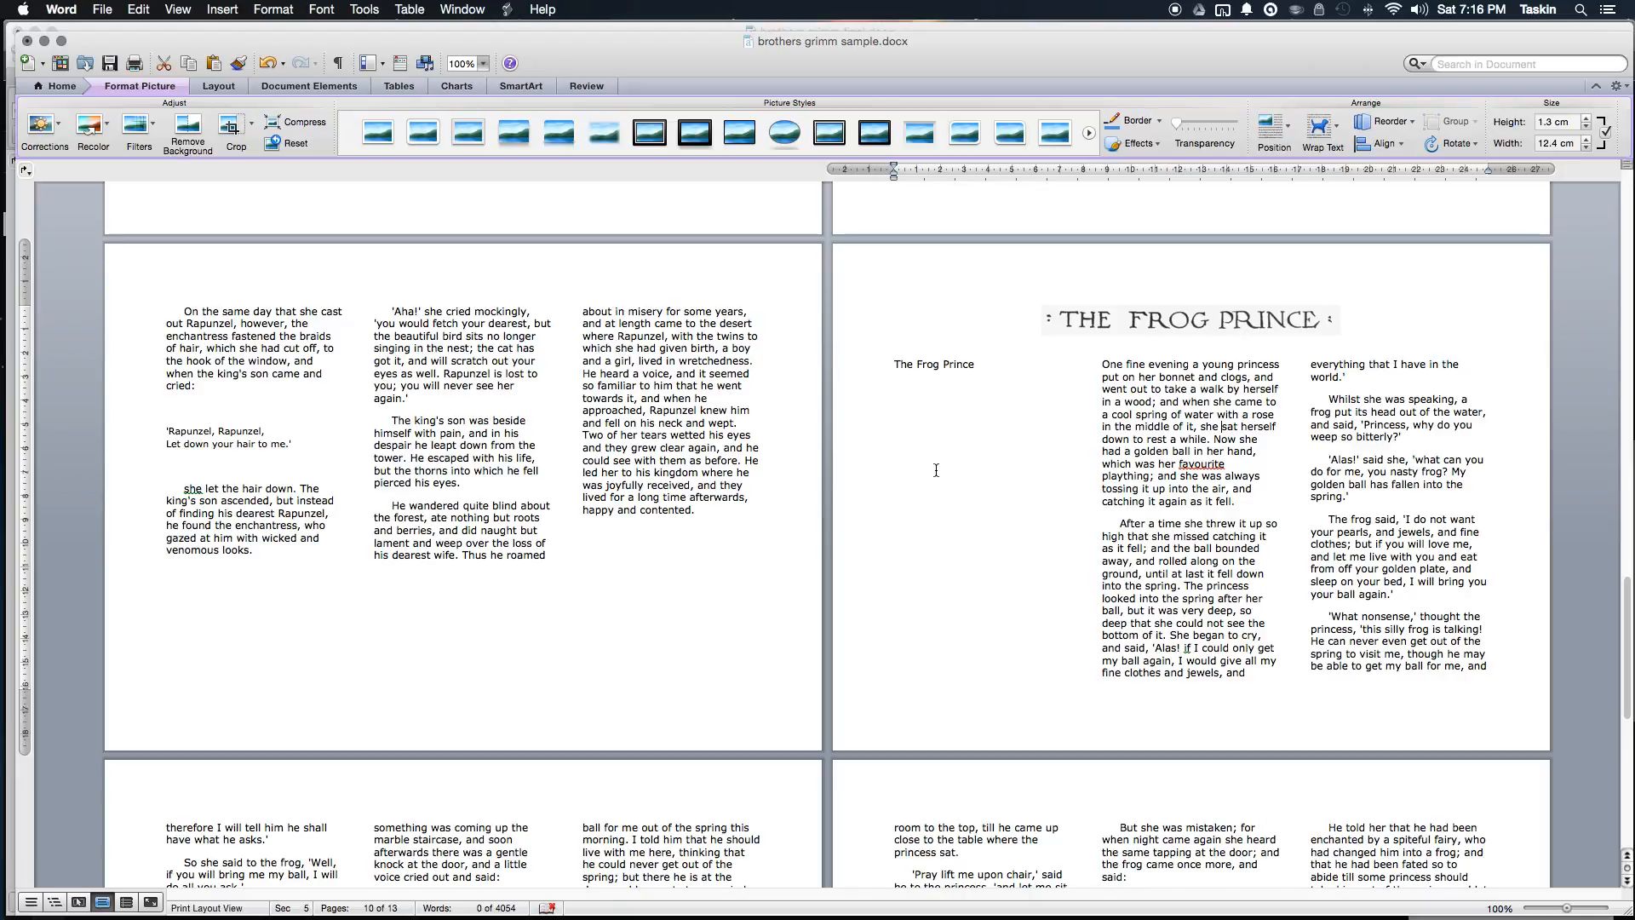
Step: Make the 'Little Red Riding Hood' title a Heading 1
{"action": "left_click", "coordinate": [892, 309]}
{"action": "scroll", "coordinate": [903, 324], "scroll_direction": "up", "scroll_amount": 10}
{"action": "scroll", "coordinate": [923, 336], "scroll_direction": "down", "scroll_amount": 20}
{"action": "scroll", "coordinate": [948, 388], "scroll_direction": "up", "scroll_amount": 15}
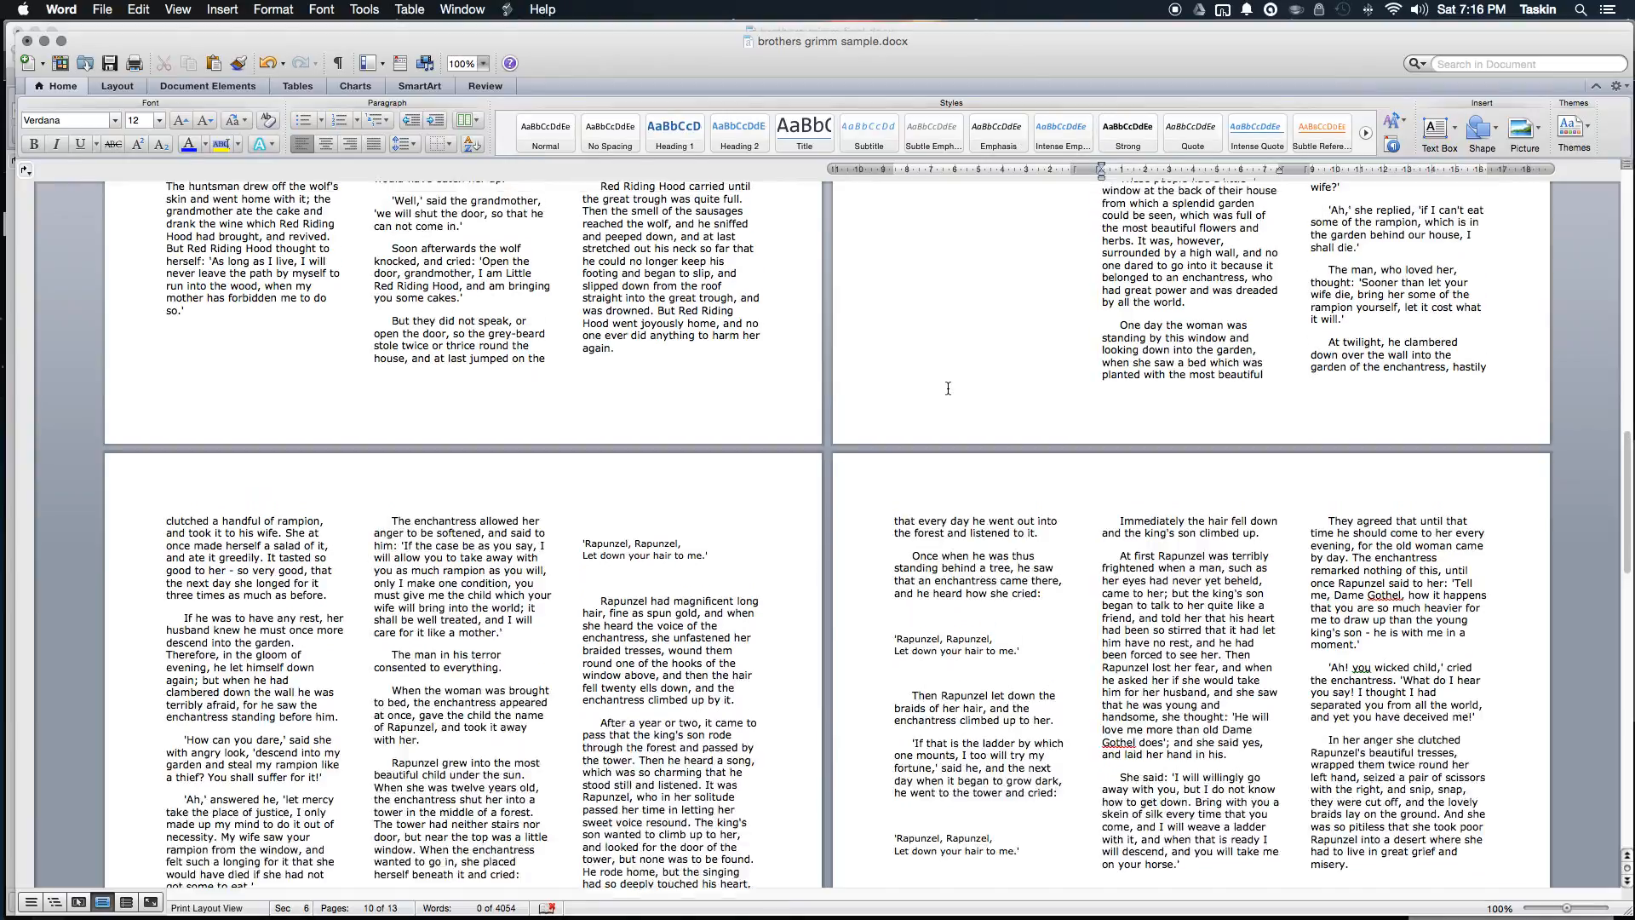
{"action": "scroll", "coordinate": [947, 387], "scroll_direction": "up", "scroll_amount": 20}
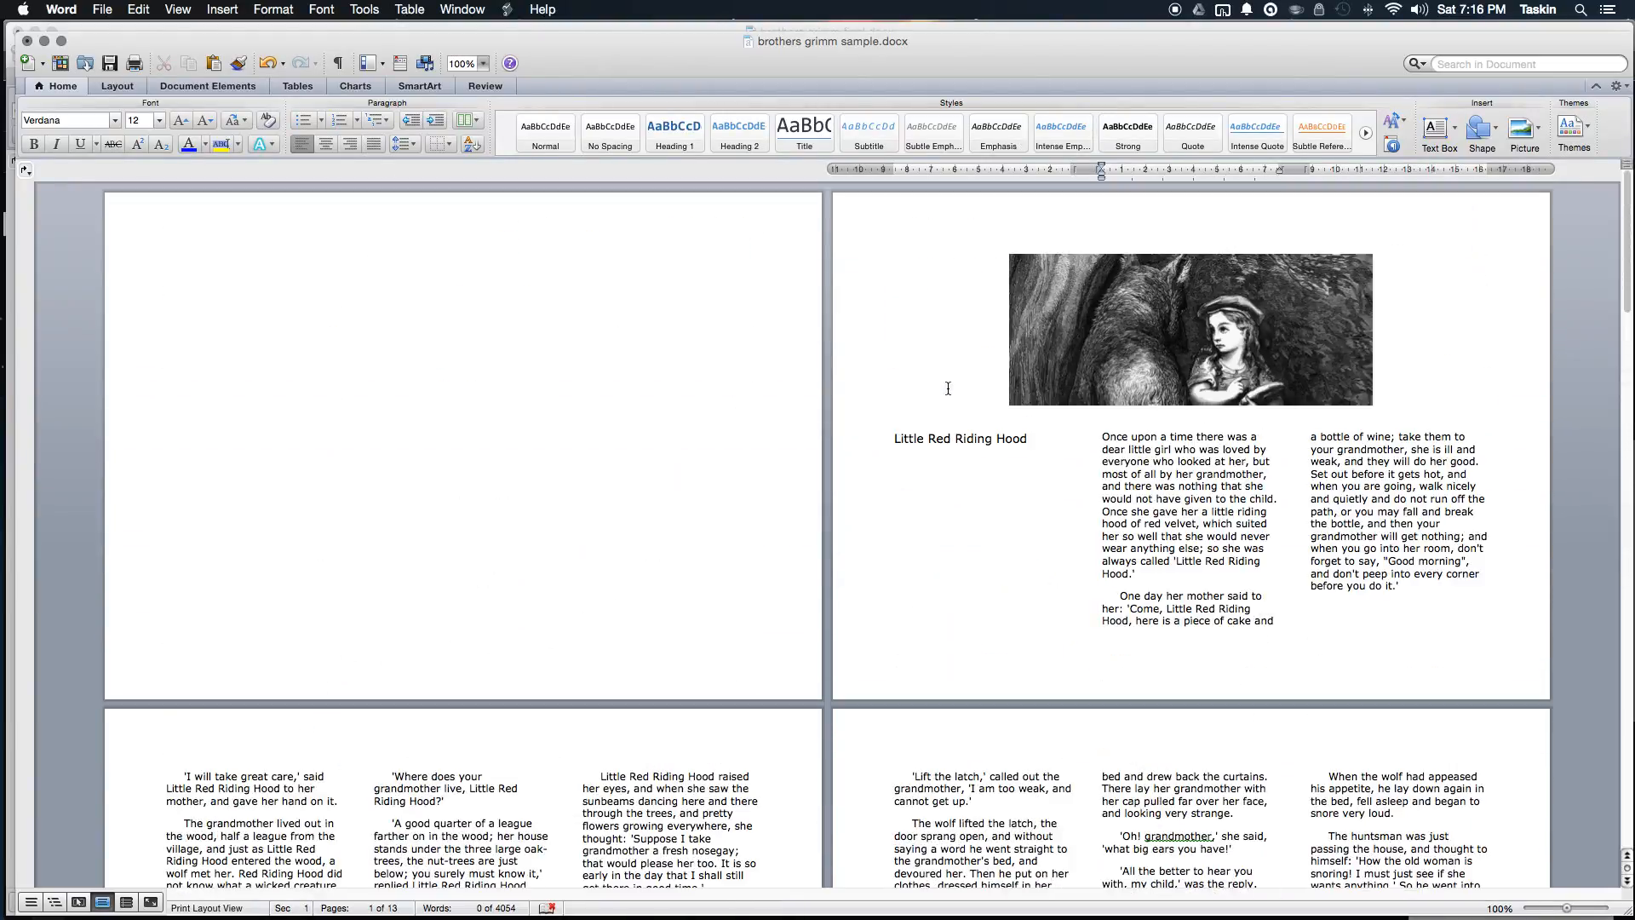
{"action": "left_click", "coordinate": [1042, 446]}
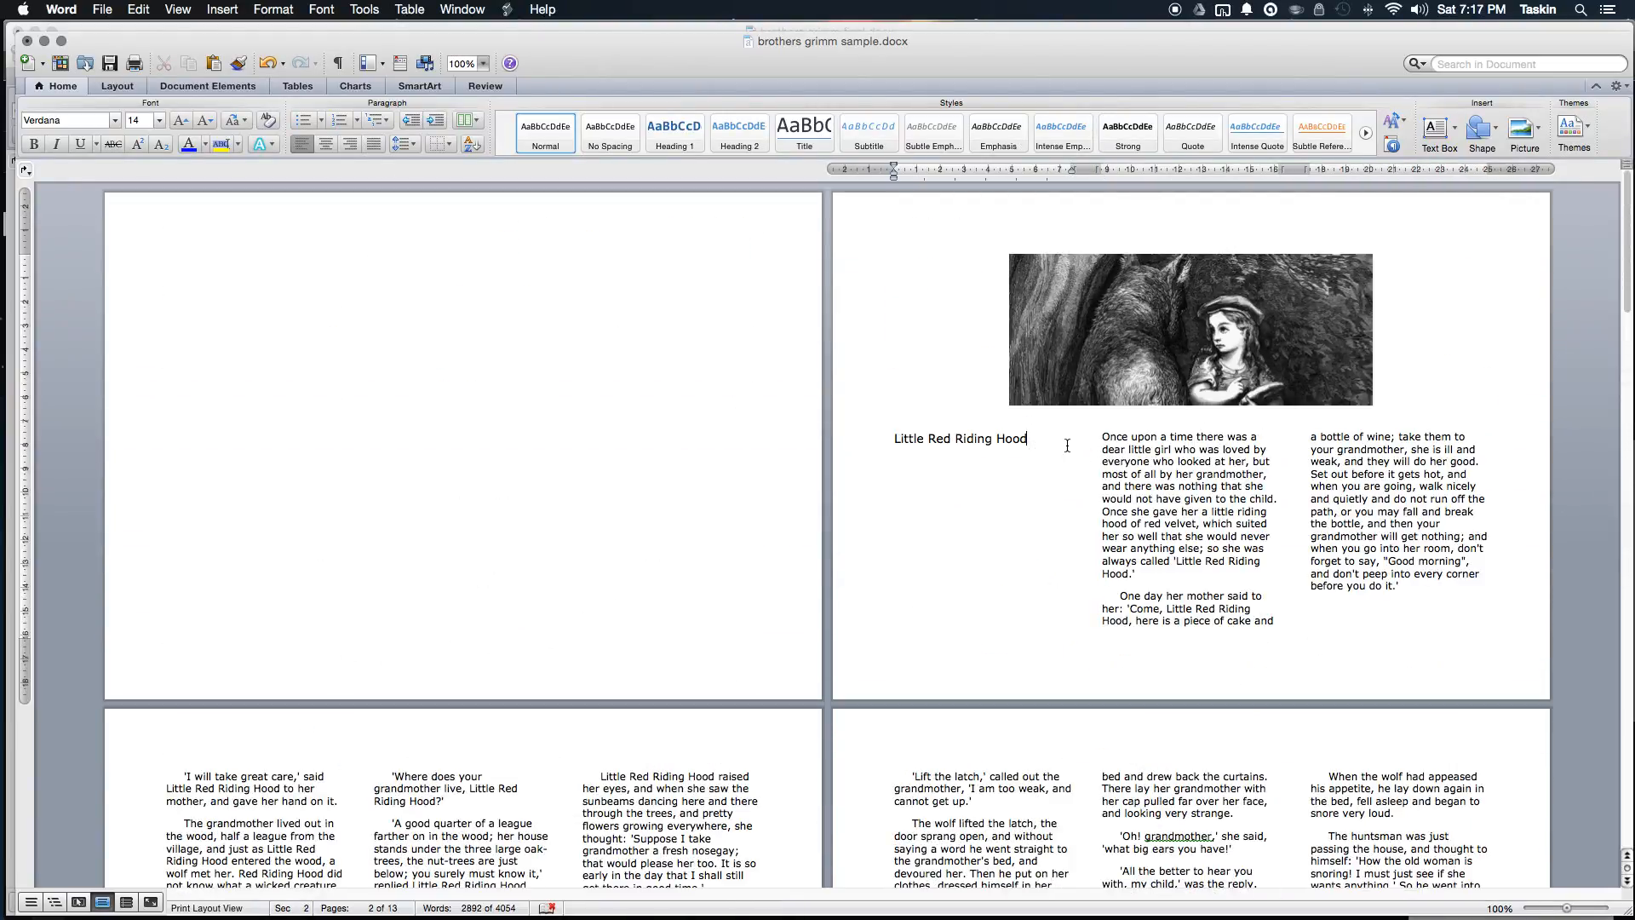
{"action": "left_click_drag", "start_coordinate": [1056, 443], "coordinate": [861, 436]}
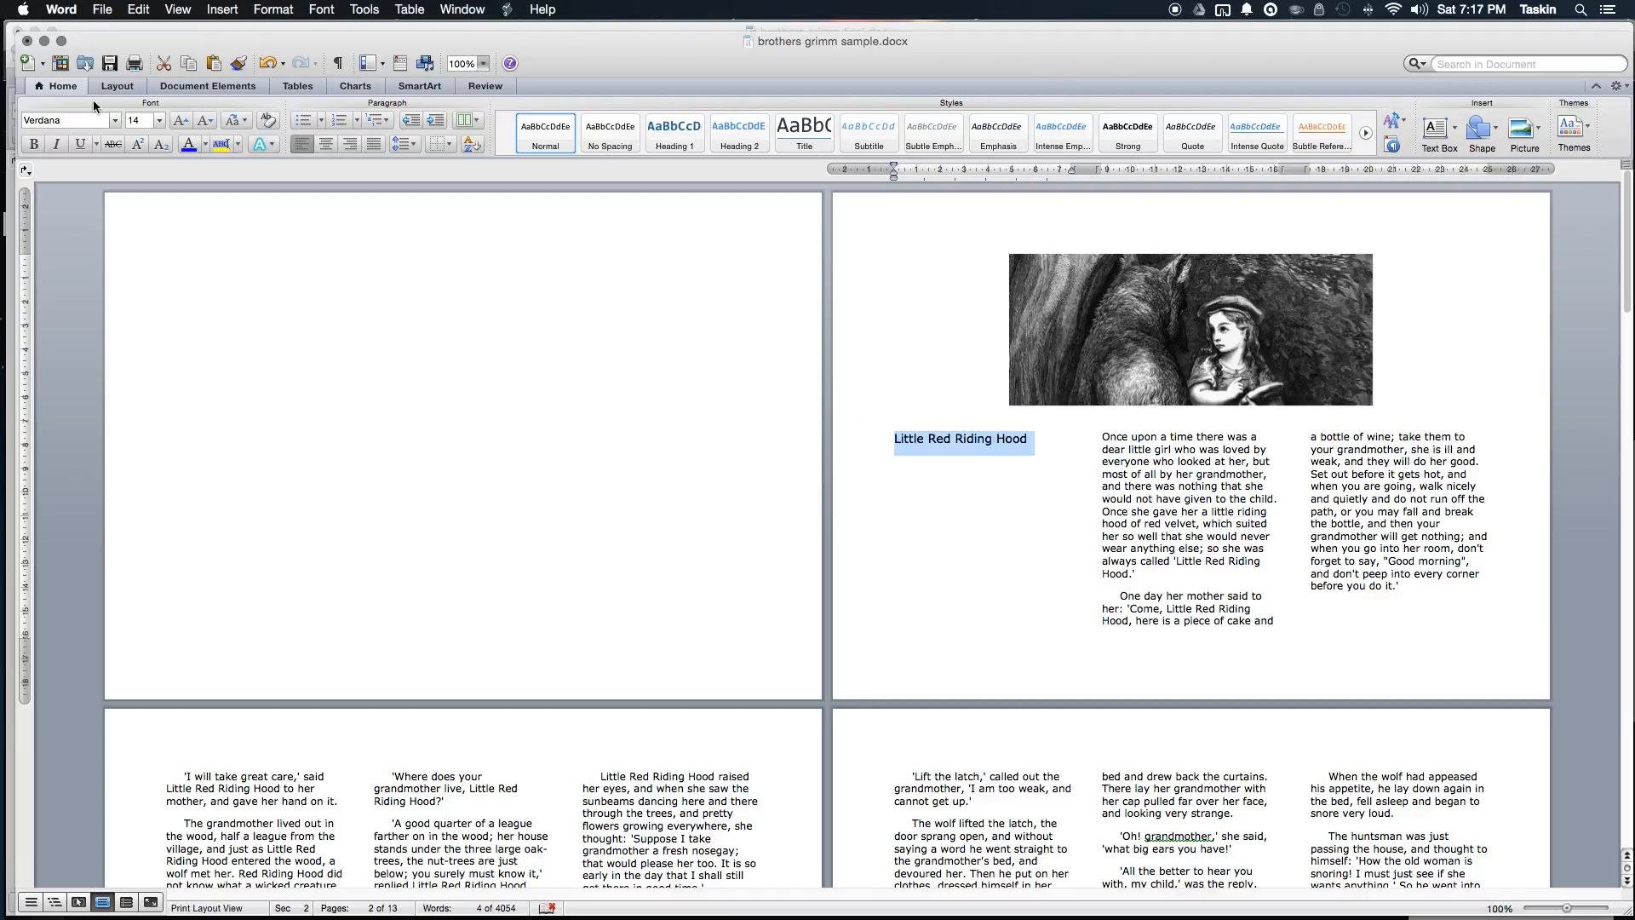
{"action": "left_click", "coordinate": [73, 85]}
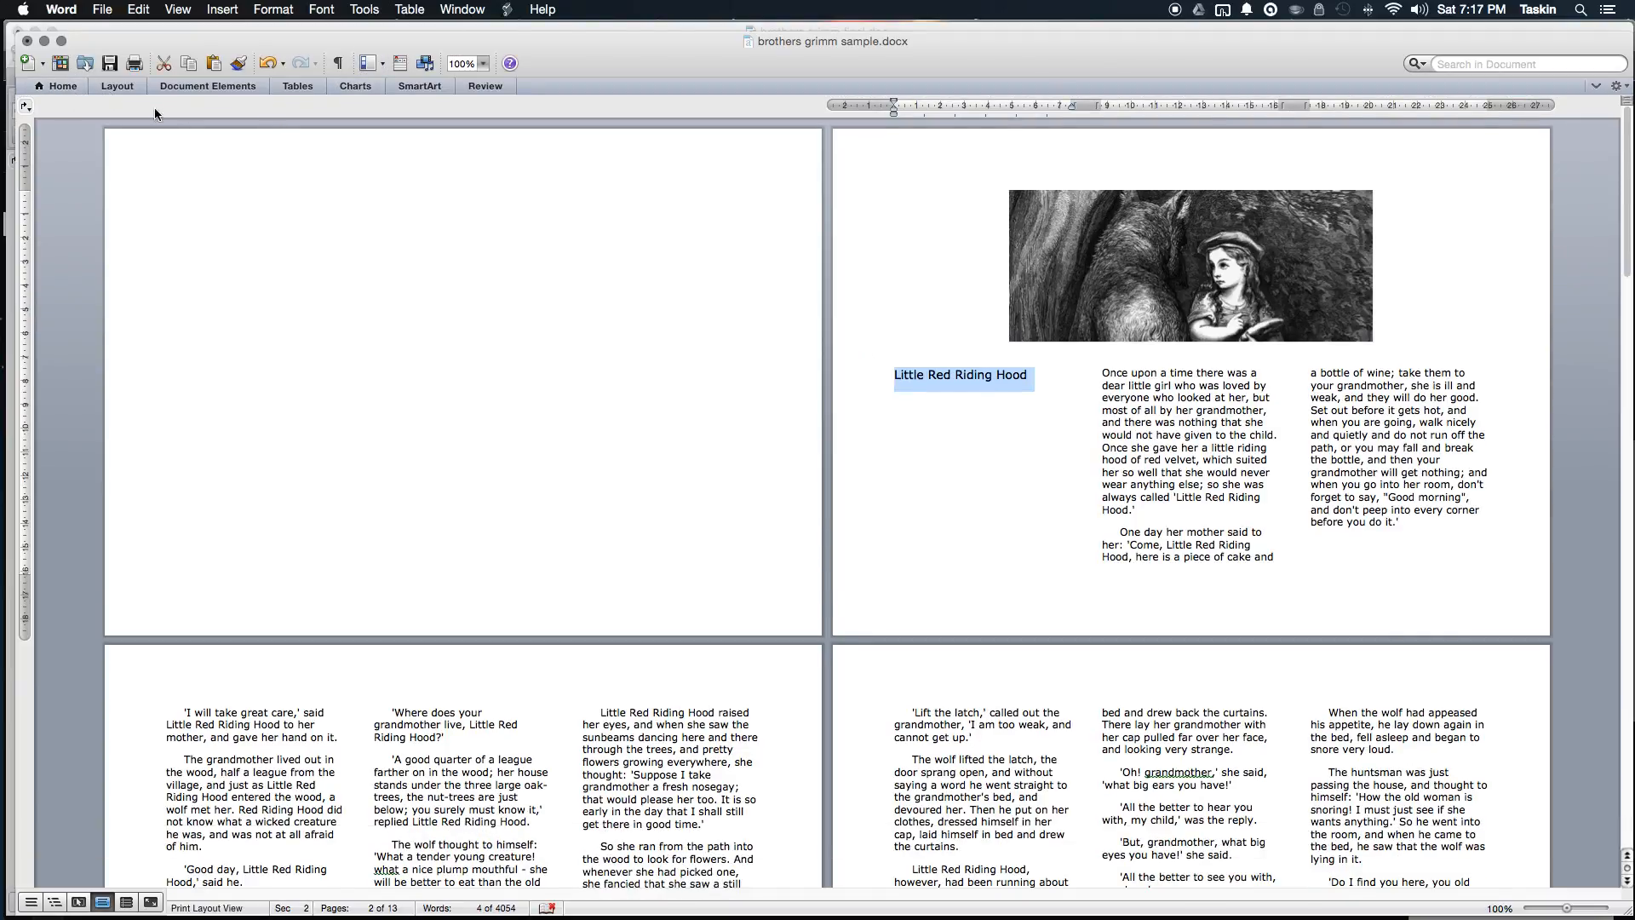
{"action": "left_click", "coordinate": [64, 91]}
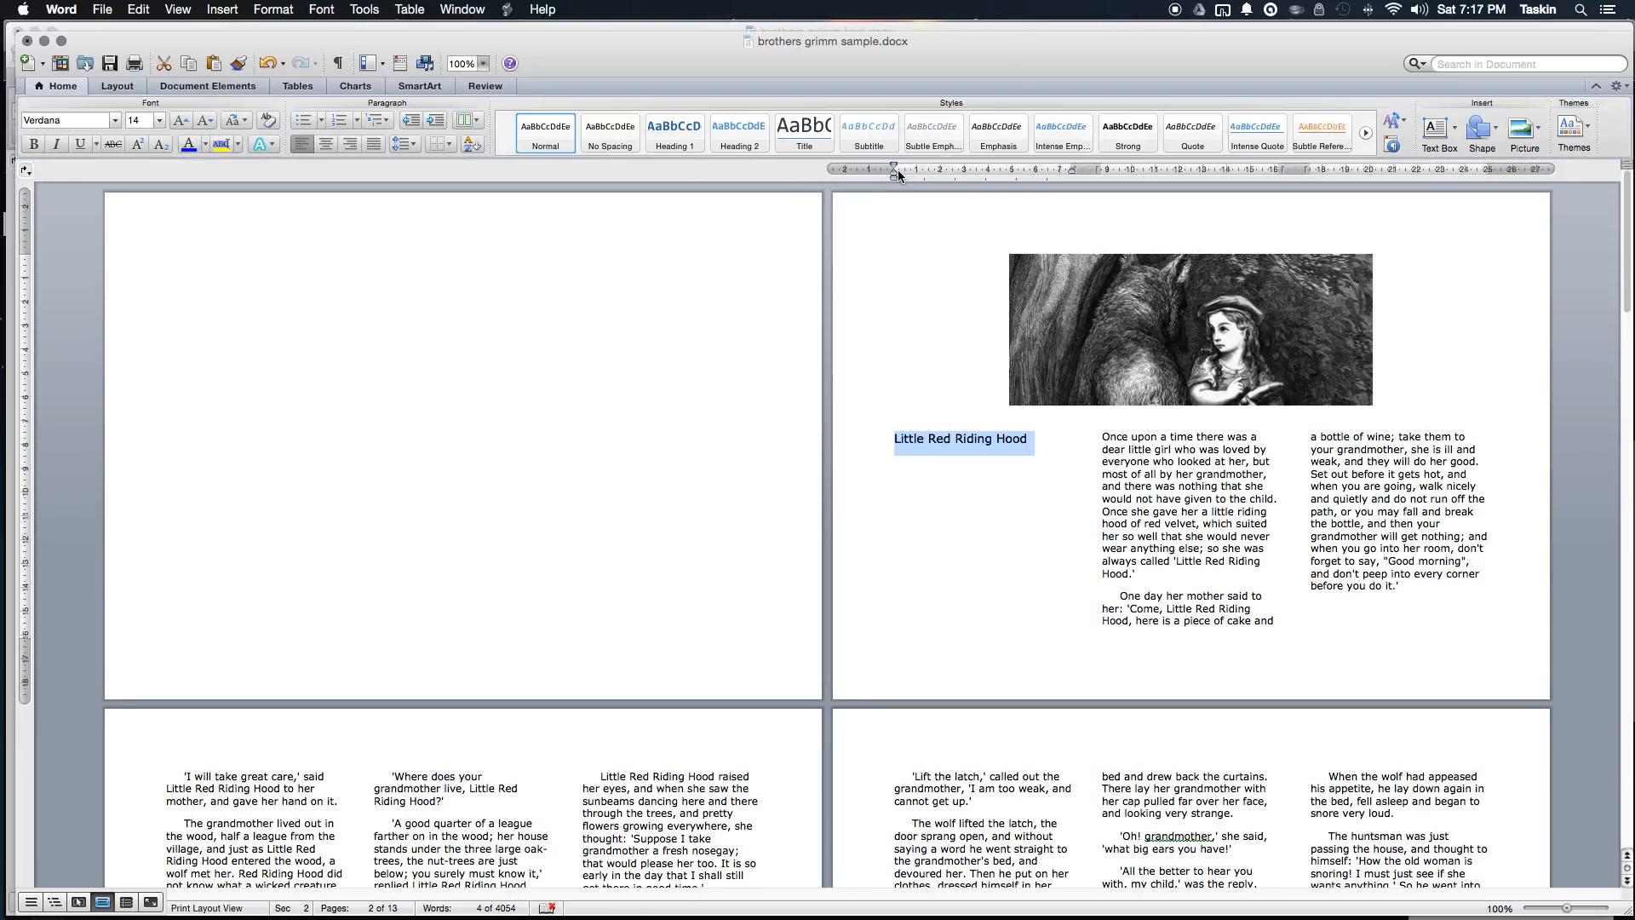
{"action": "left_click", "coordinate": [676, 132]}
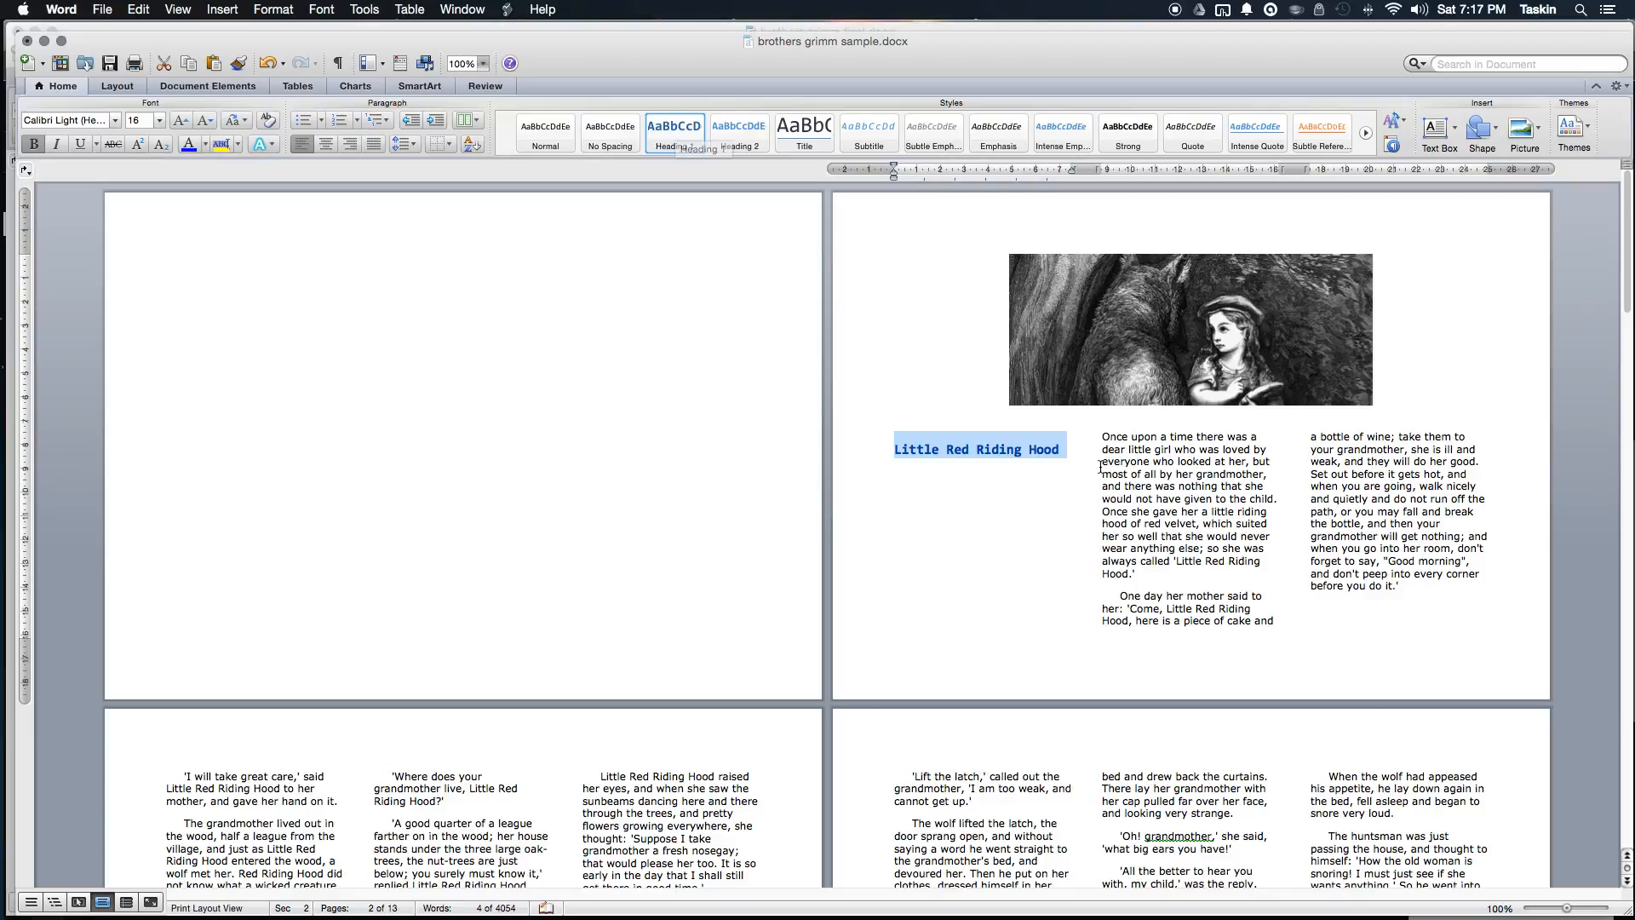
Step: Apply Heading 1 to the 'Rapunzel' and 'The Frog Prince' titles
{"action": "scroll", "coordinate": [976, 545], "scroll_direction": "down", "scroll_amount": 15}
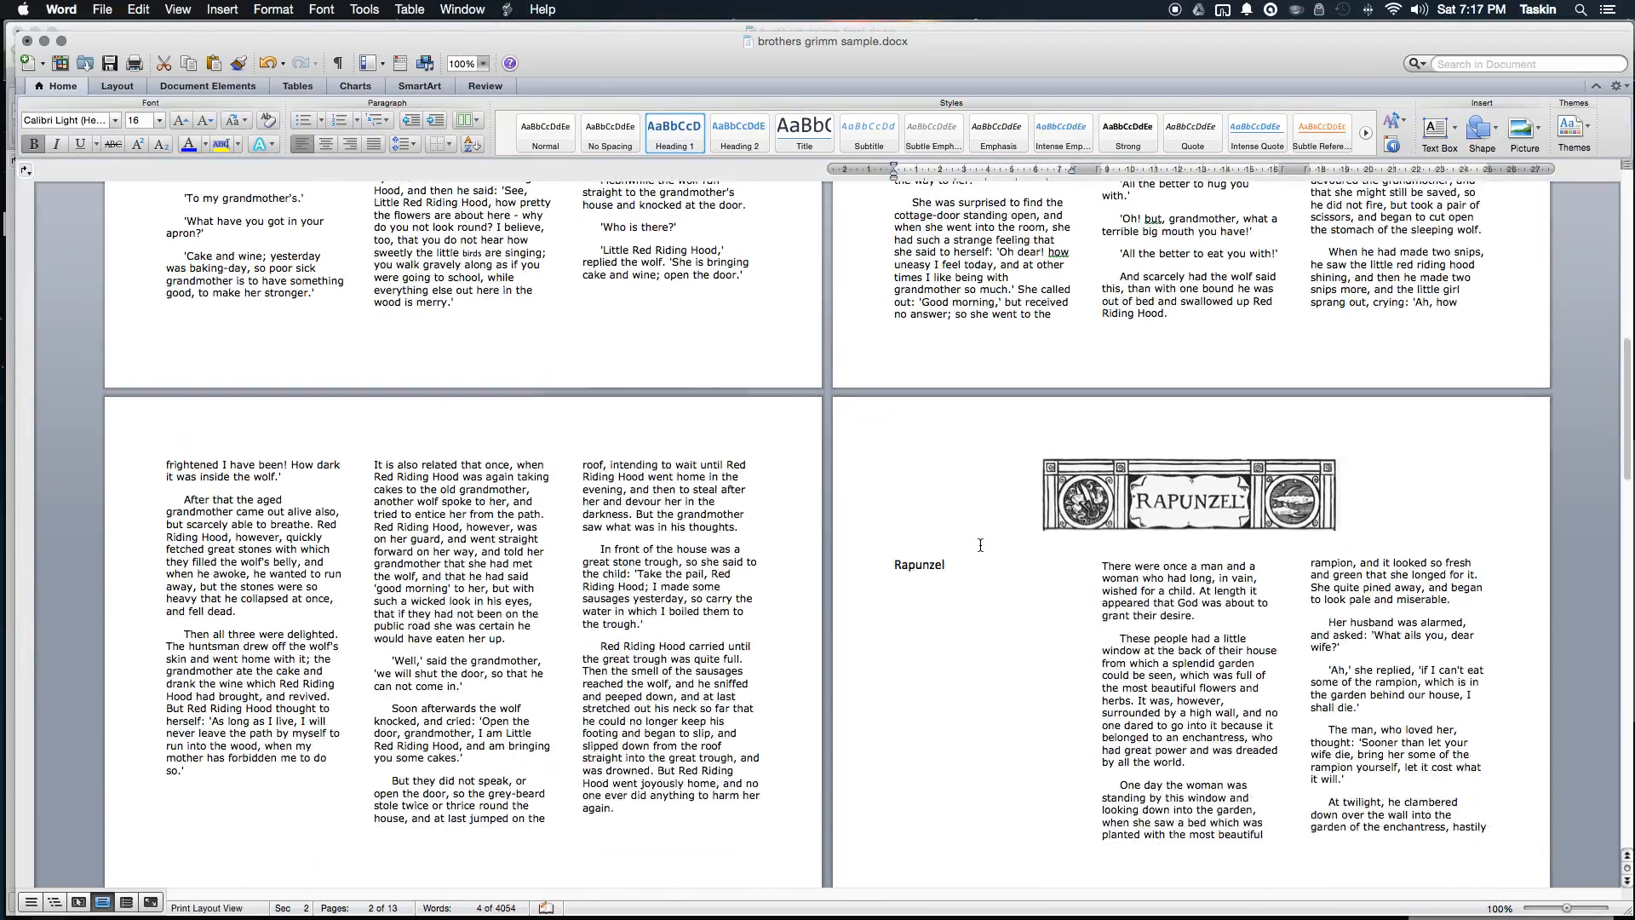
{"action": "left_click", "coordinate": [862, 505]}
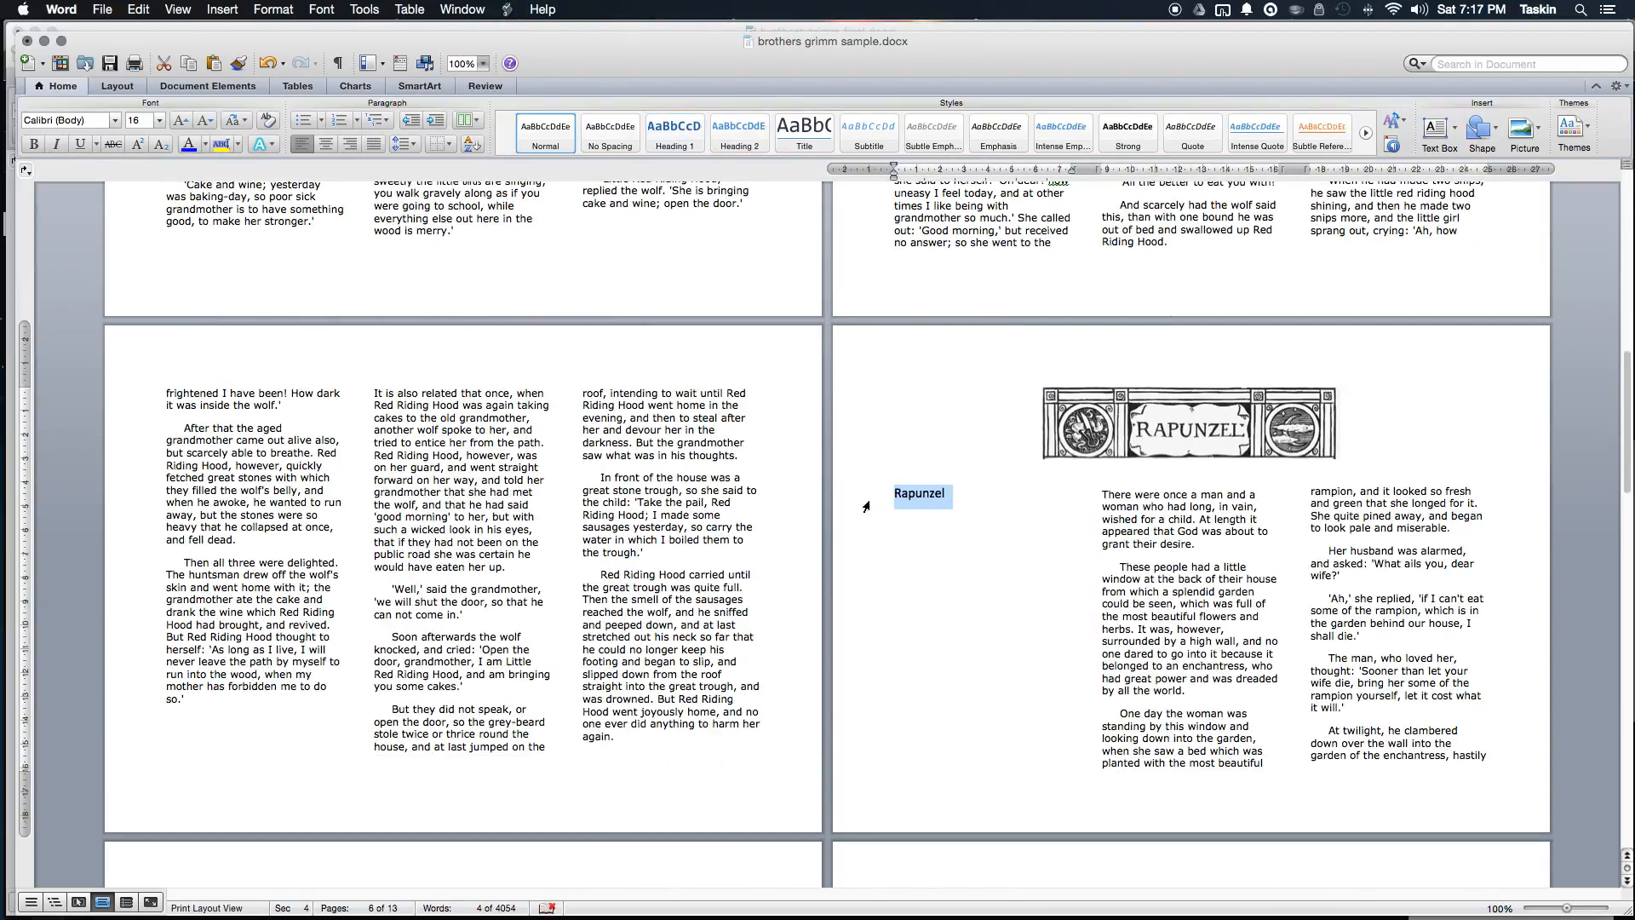
{"action": "left_click", "coordinate": [674, 132]}
{"action": "scroll", "coordinate": [1000, 594], "scroll_direction": "down", "scroll_amount": 2}
{"action": "scroll", "coordinate": [1000, 594], "scroll_direction": "down", "scroll_amount": 10}
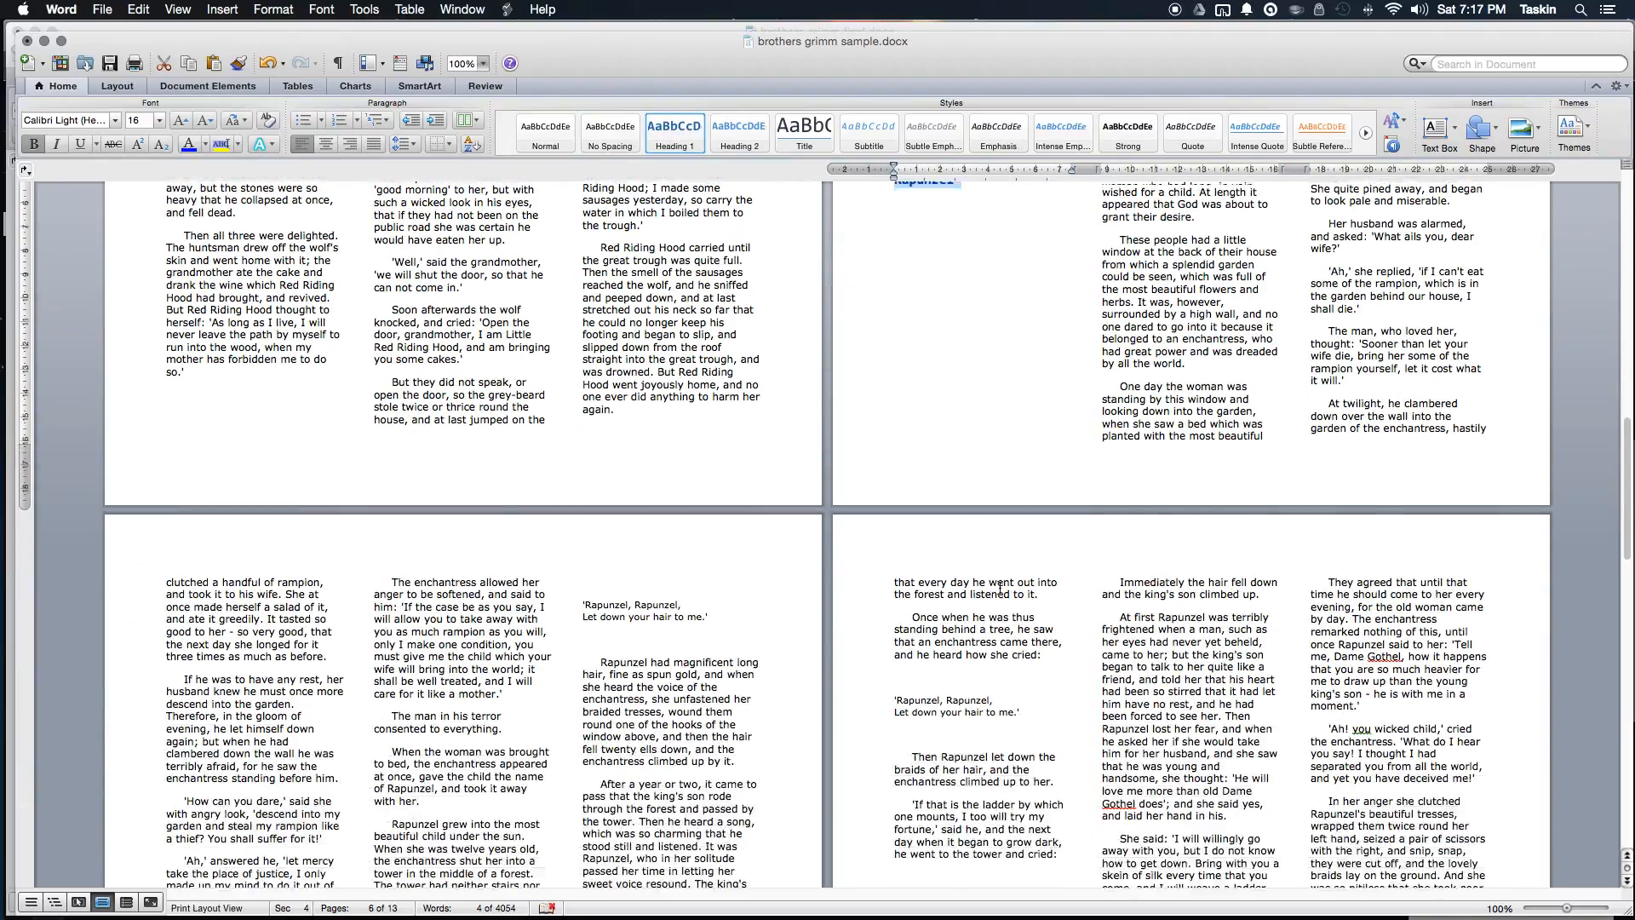
{"action": "scroll", "coordinate": [999, 574], "scroll_direction": "down", "scroll_amount": 3}
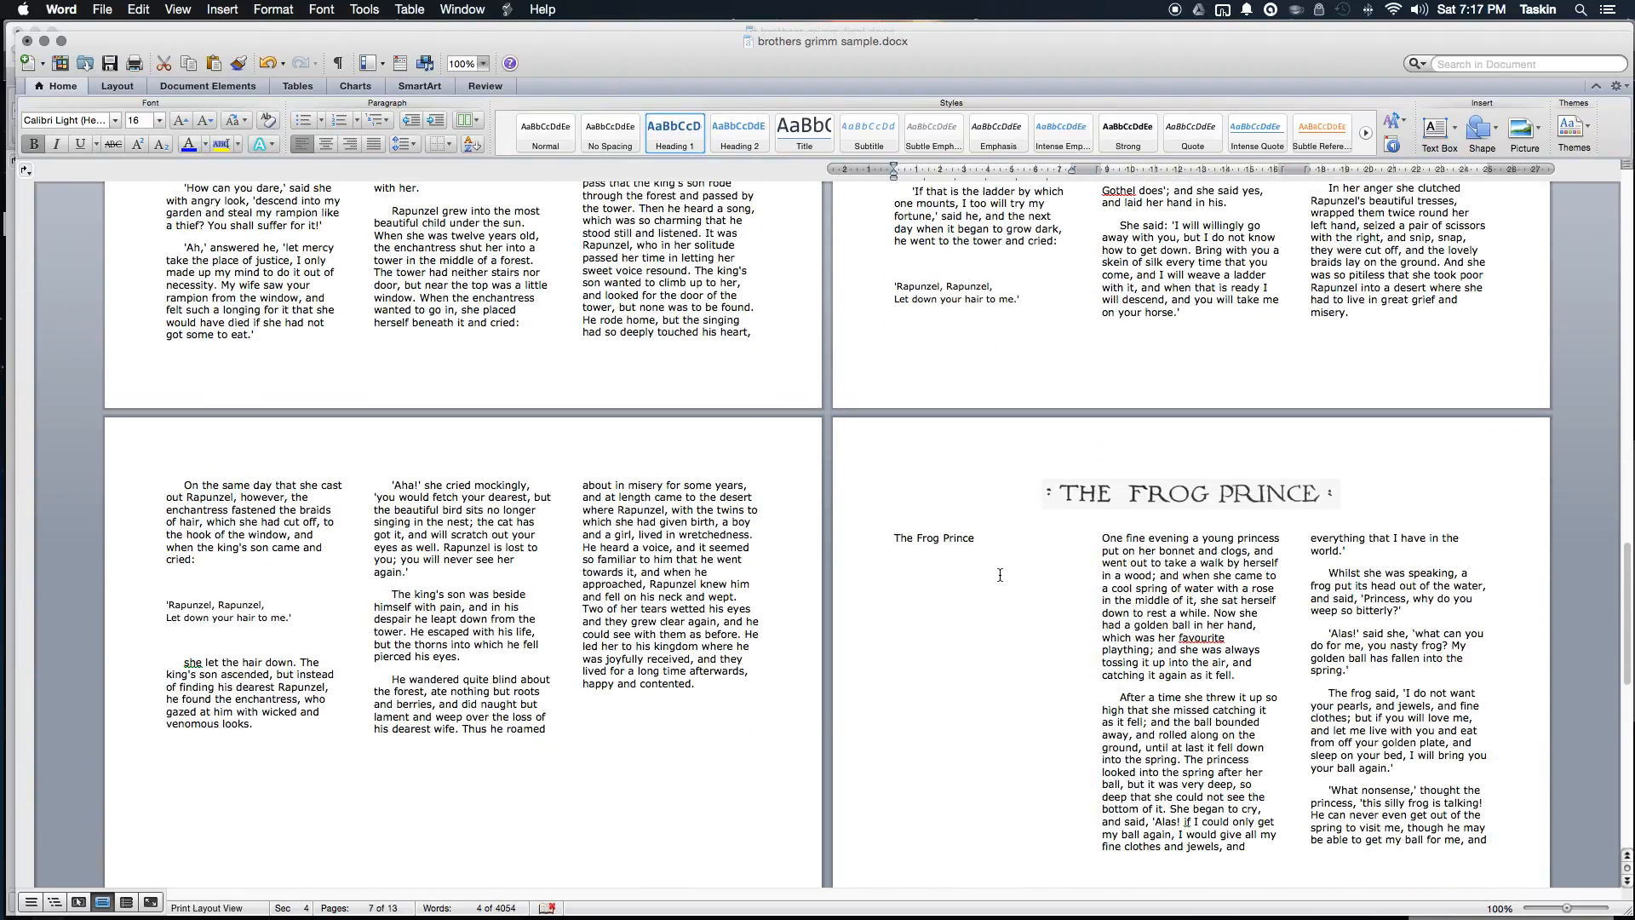
{"action": "left_click_drag", "start_coordinate": [1004, 538], "coordinate": [866, 537]}
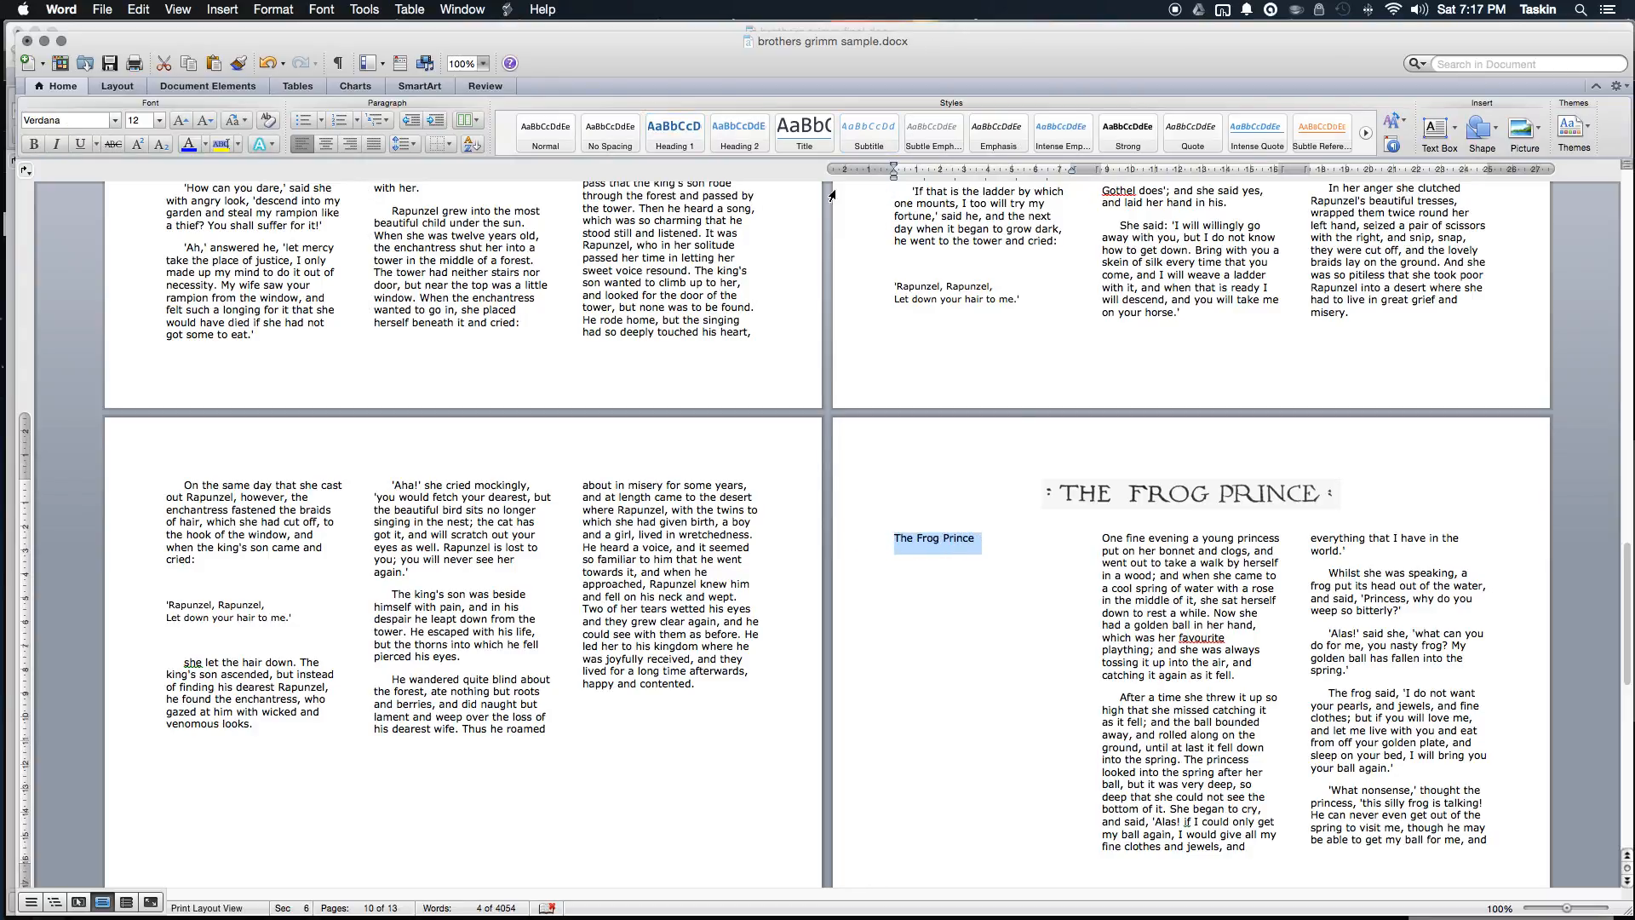
{"action": "left_click", "coordinate": [674, 132]}
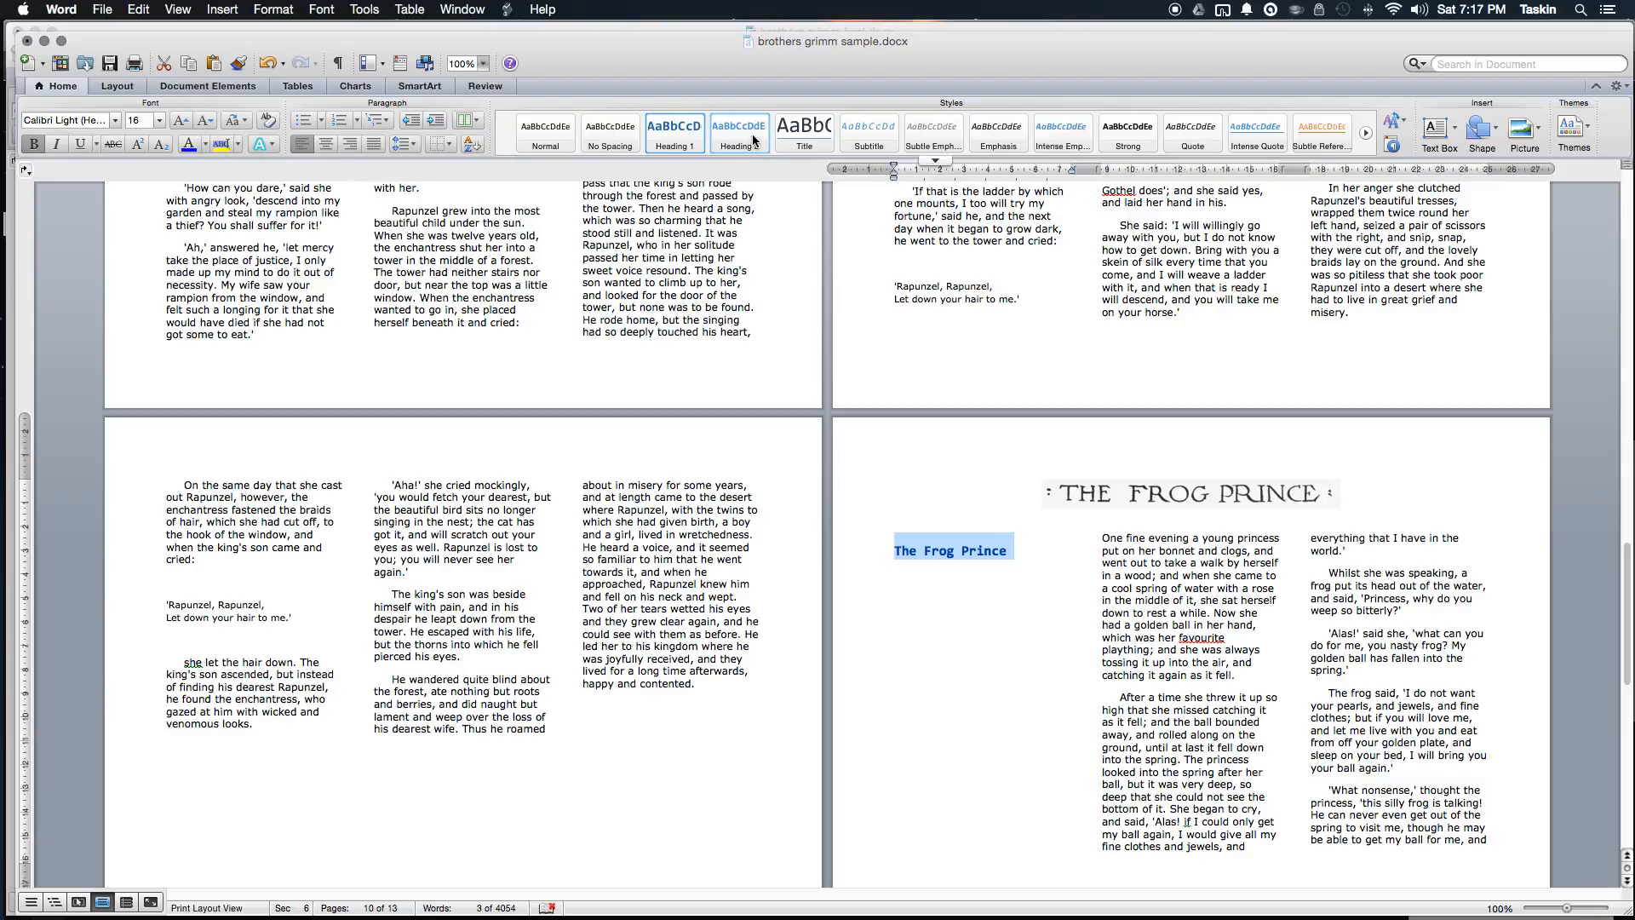
{"action": "scroll", "coordinate": [1029, 539], "scroll_direction": "up", "scroll_amount": 15}
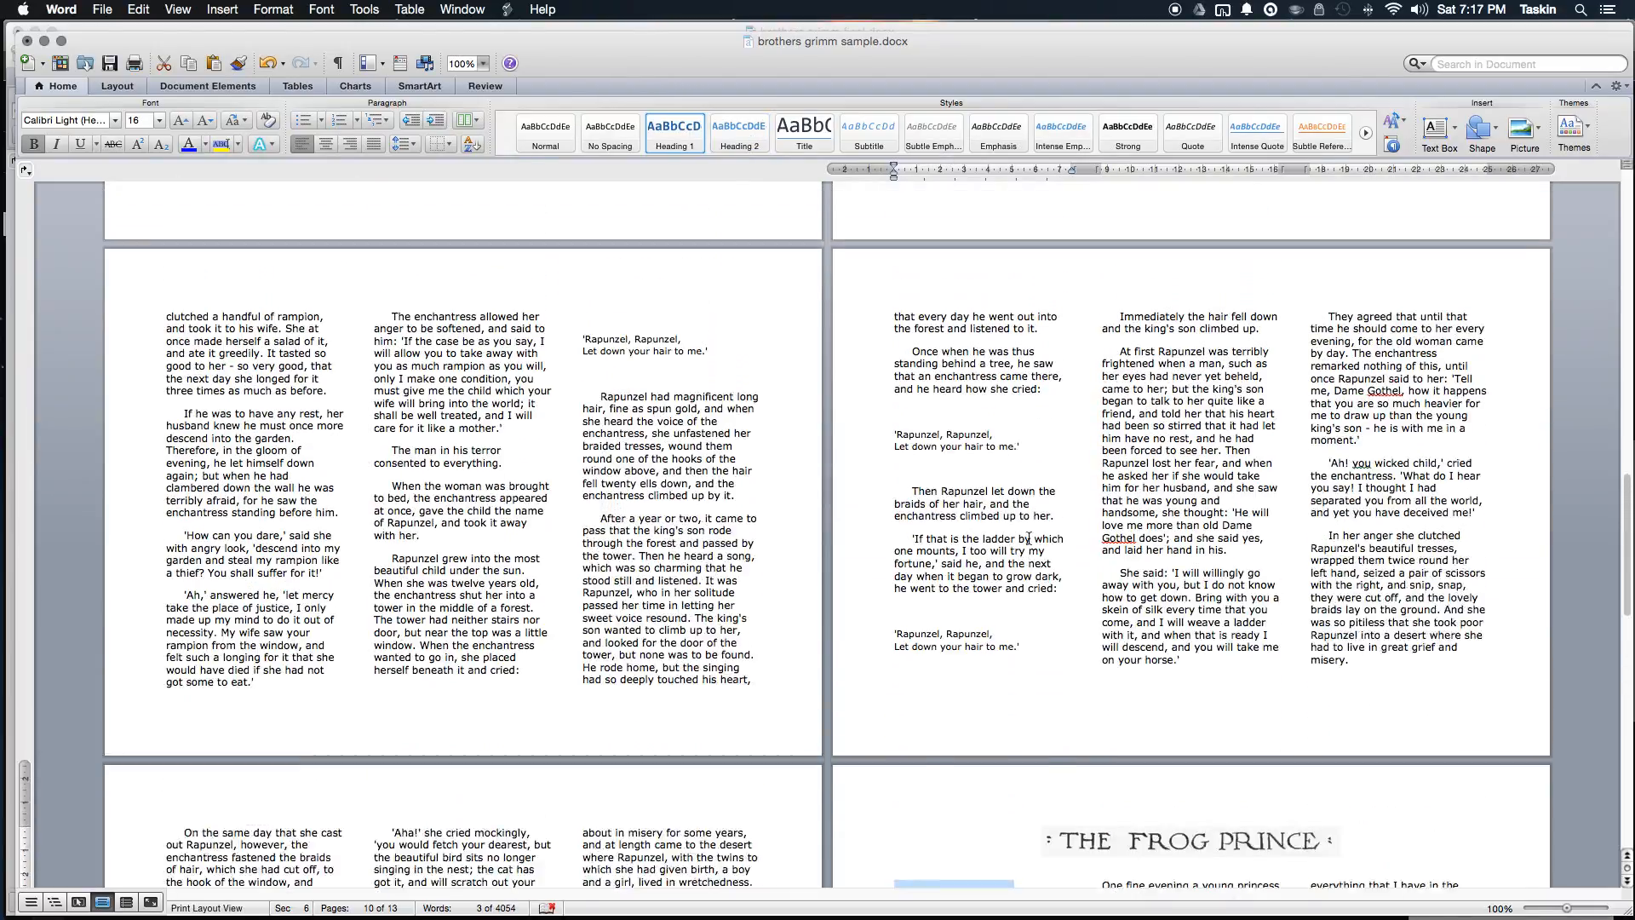
{"action": "scroll", "coordinate": [1028, 538], "scroll_direction": "up", "scroll_amount": 15}
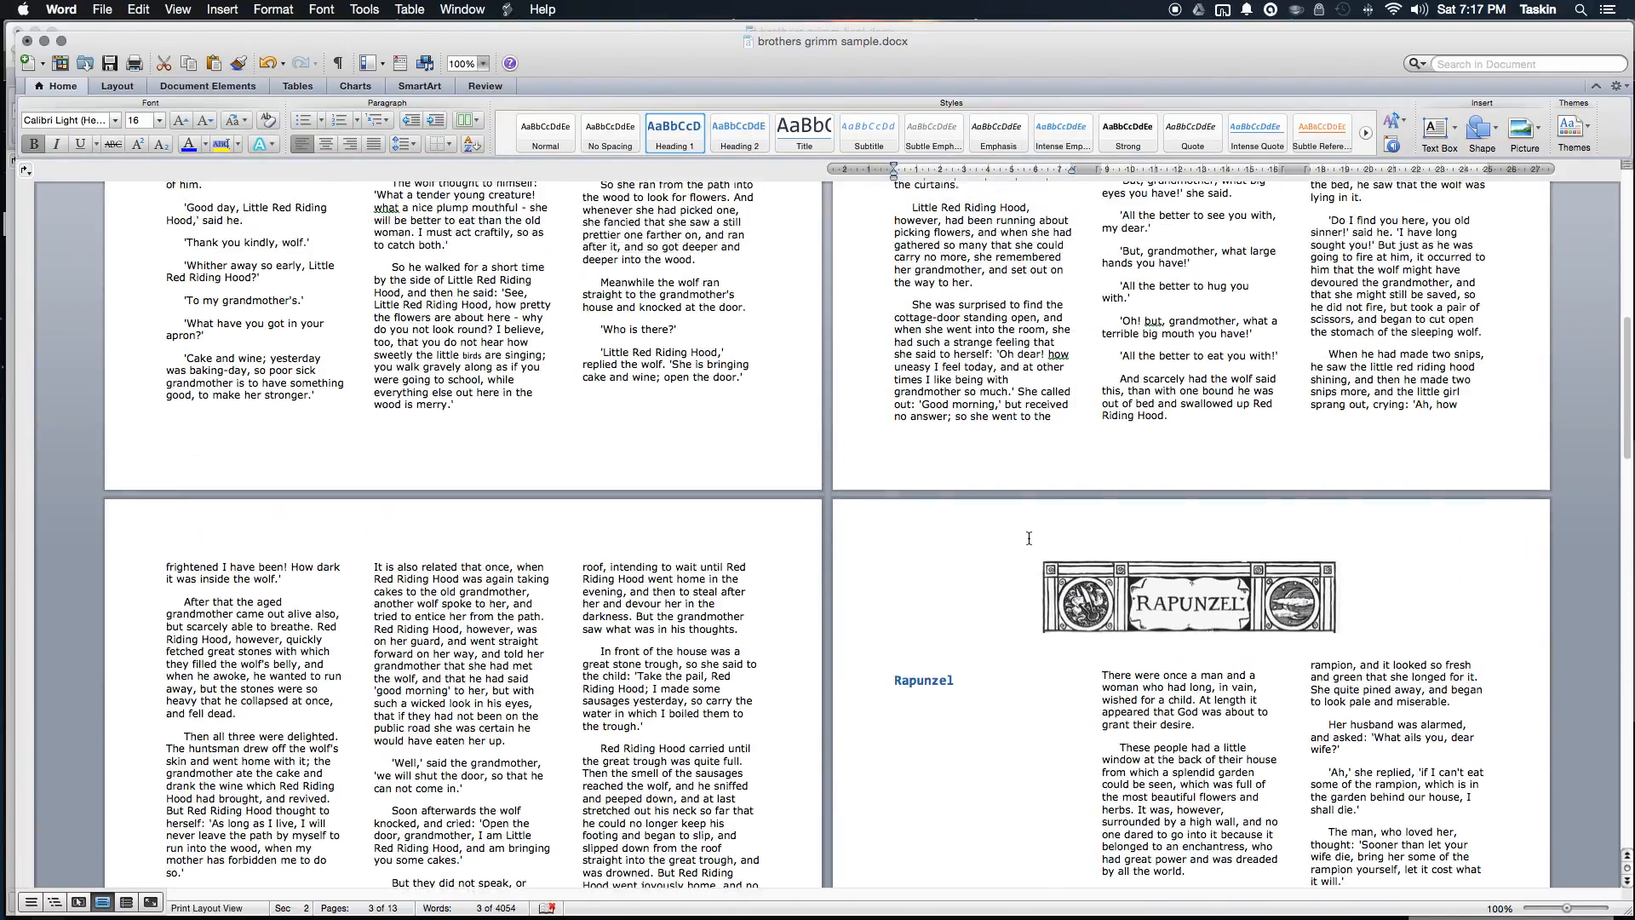
{"action": "scroll", "coordinate": [1028, 538], "scroll_direction": "up", "scroll_amount": 10}
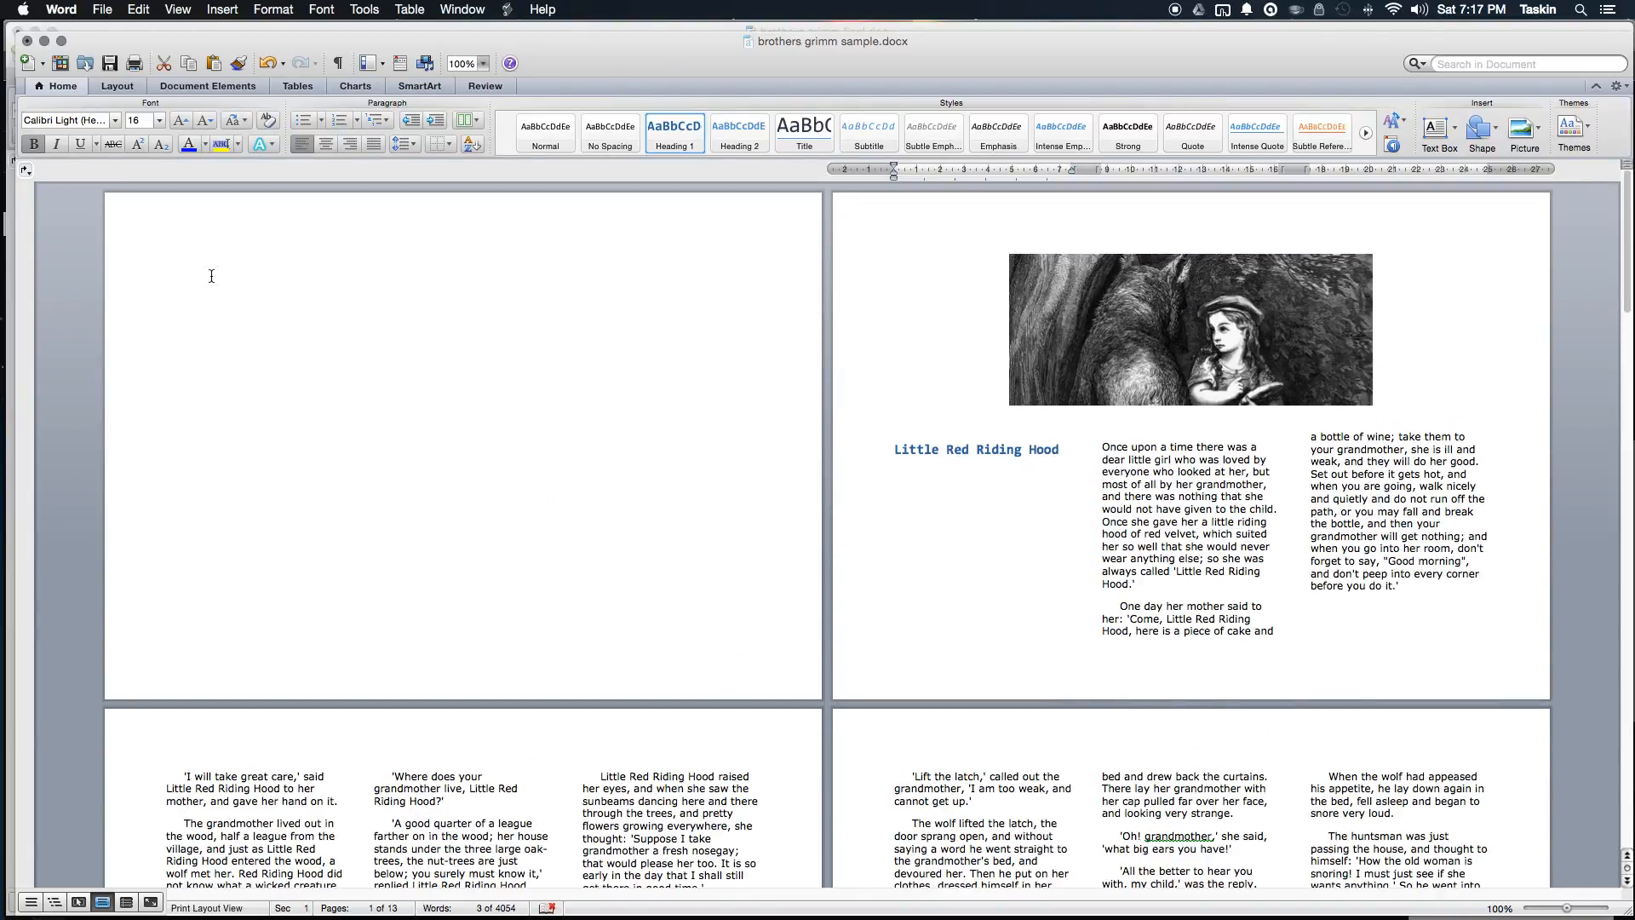
{"action": "double_click", "coordinate": [252, 272]}
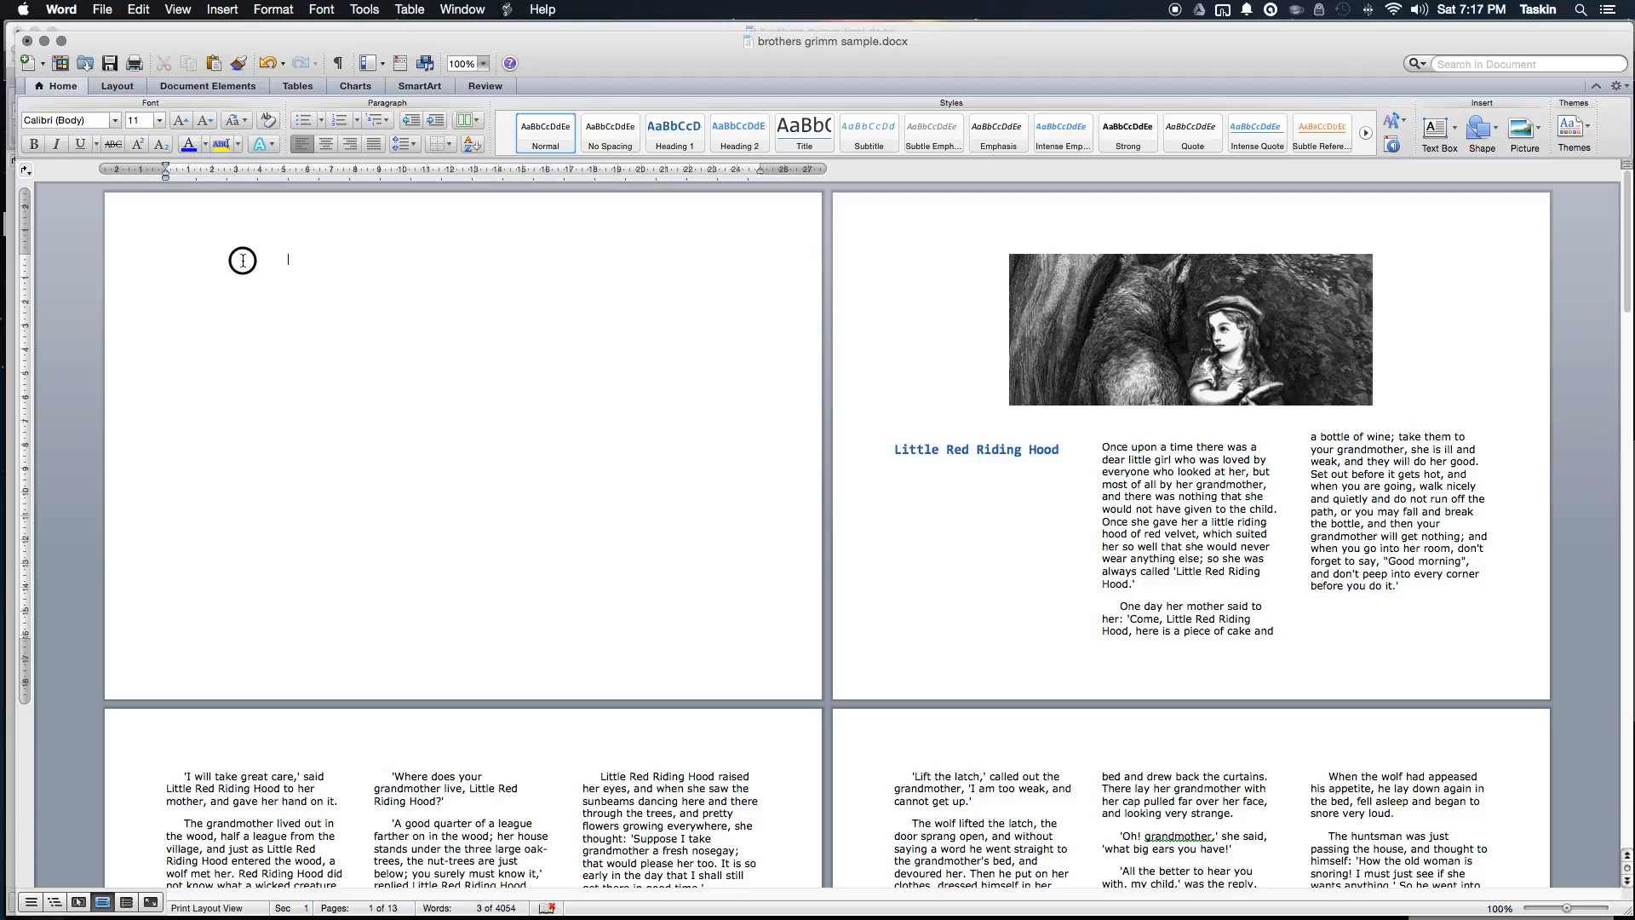
{"action": "left_click", "coordinate": [238, 87]}
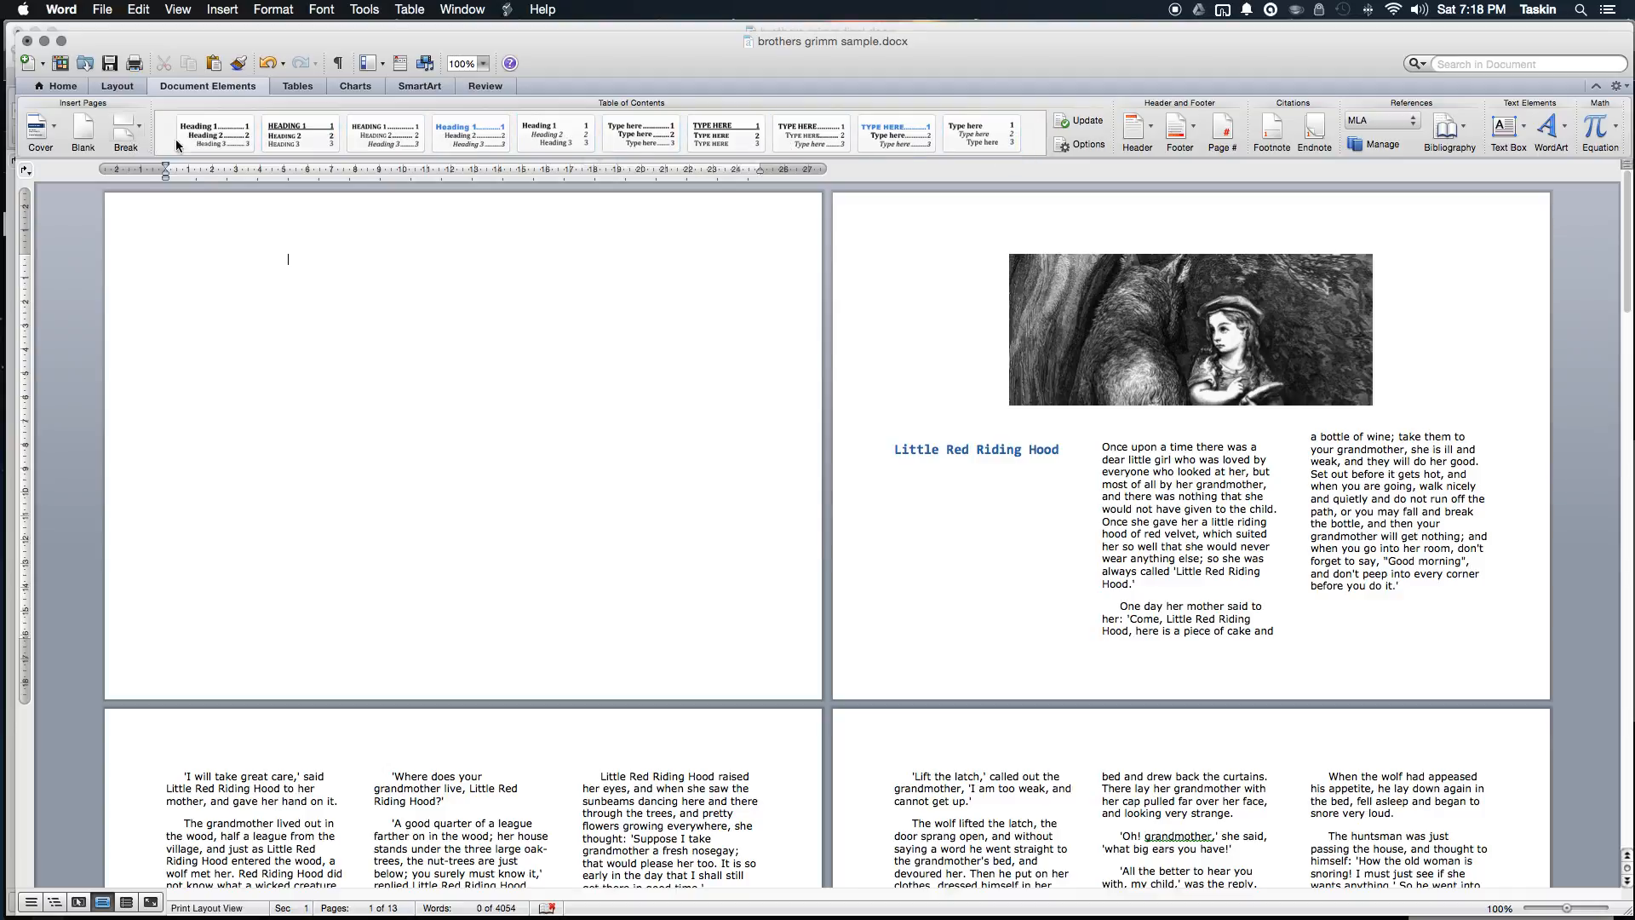
{"action": "left_click", "coordinate": [206, 138]}
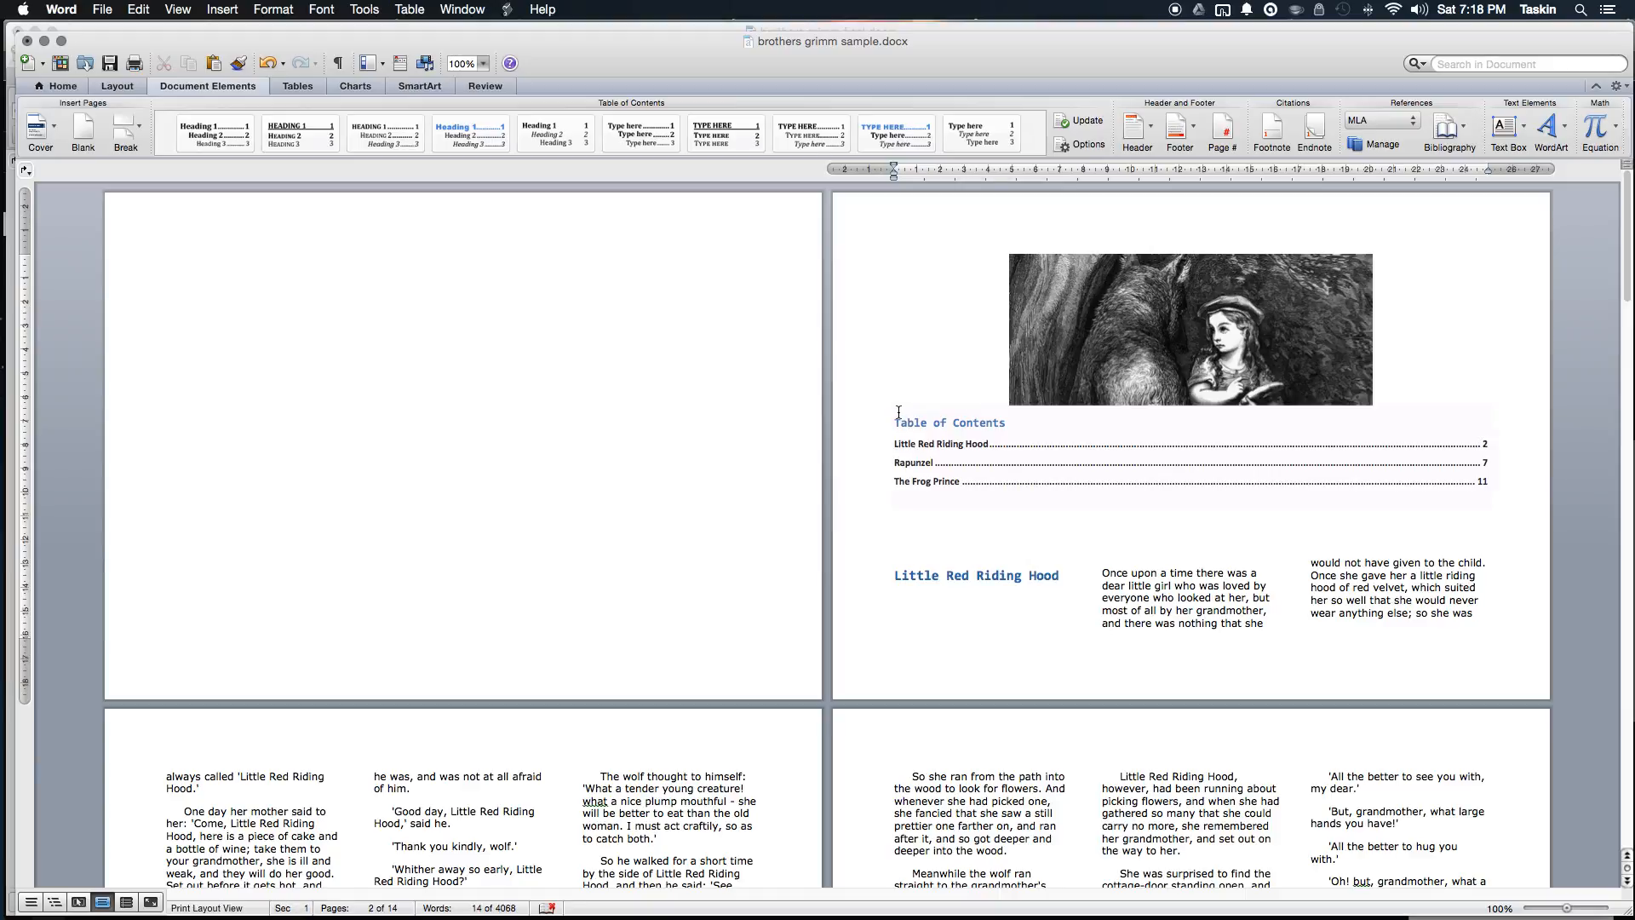
{"action": "left_click", "coordinate": [981, 458]}
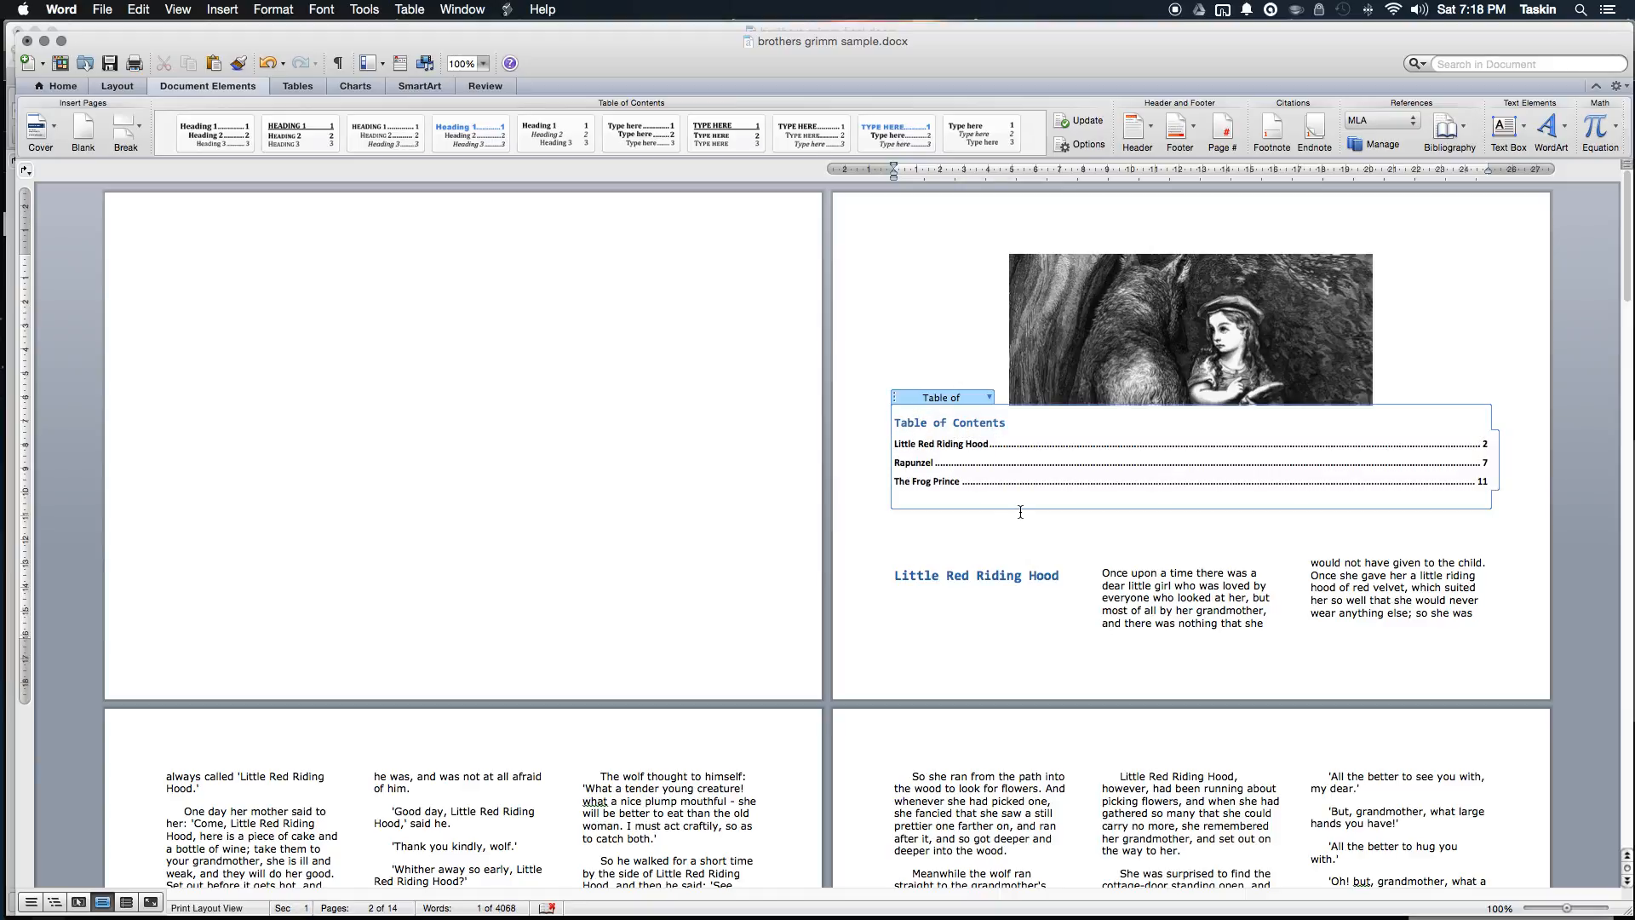
{"action": "left_click_drag", "start_coordinate": [1078, 526], "coordinate": [886, 415]}
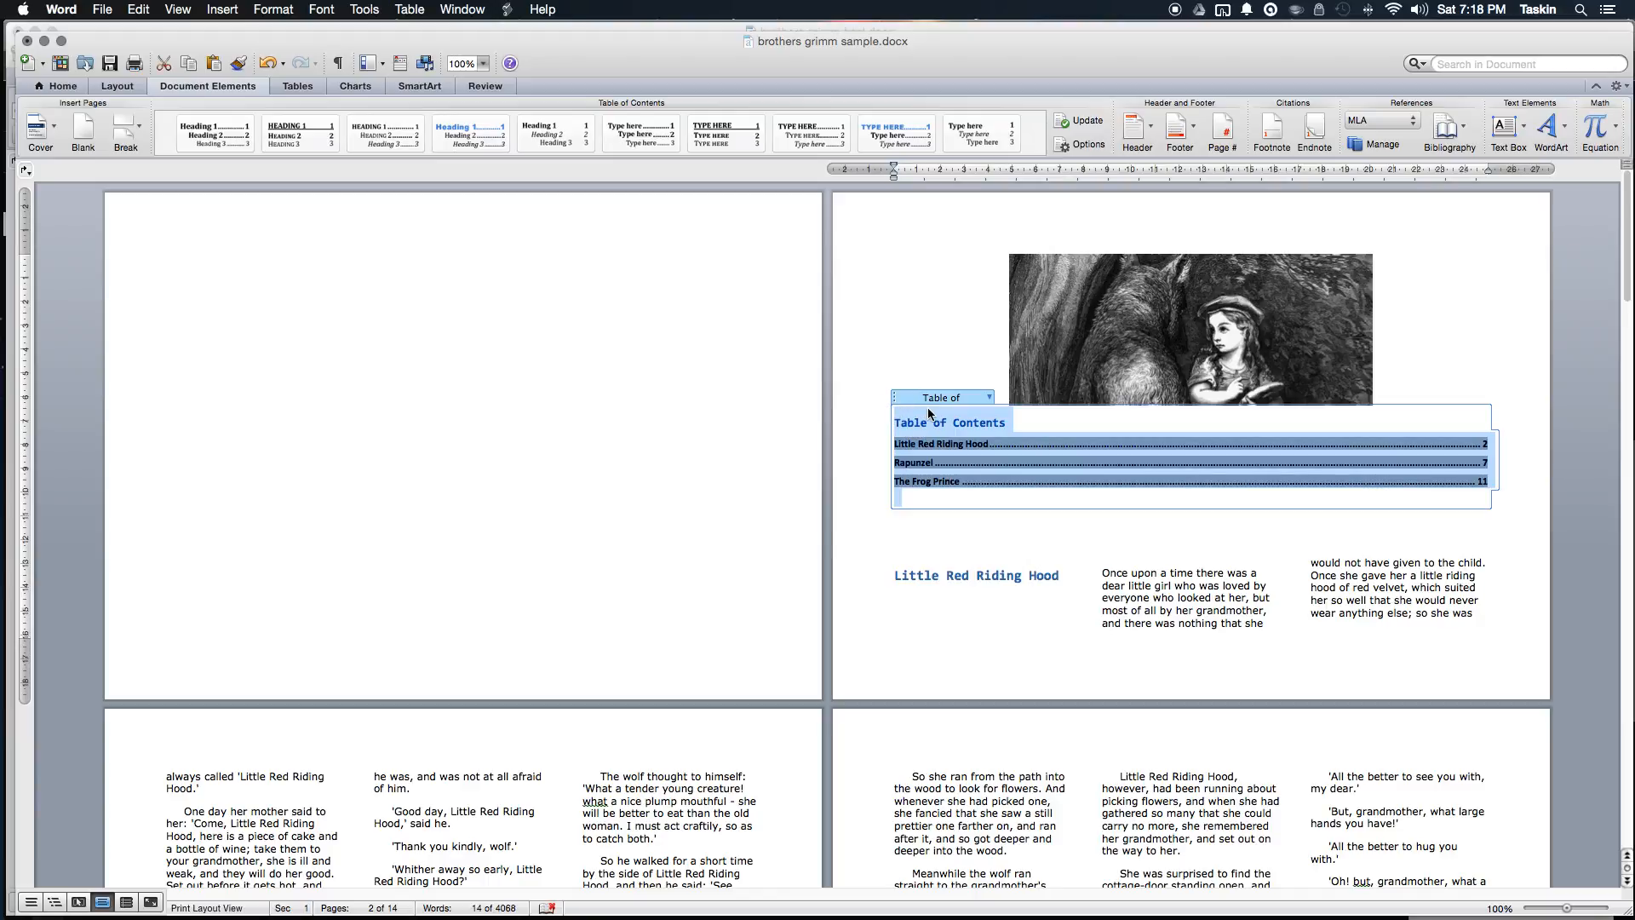
{"action": "key", "text": "super+x"}
{"action": "left_click", "coordinate": [401, 258]}
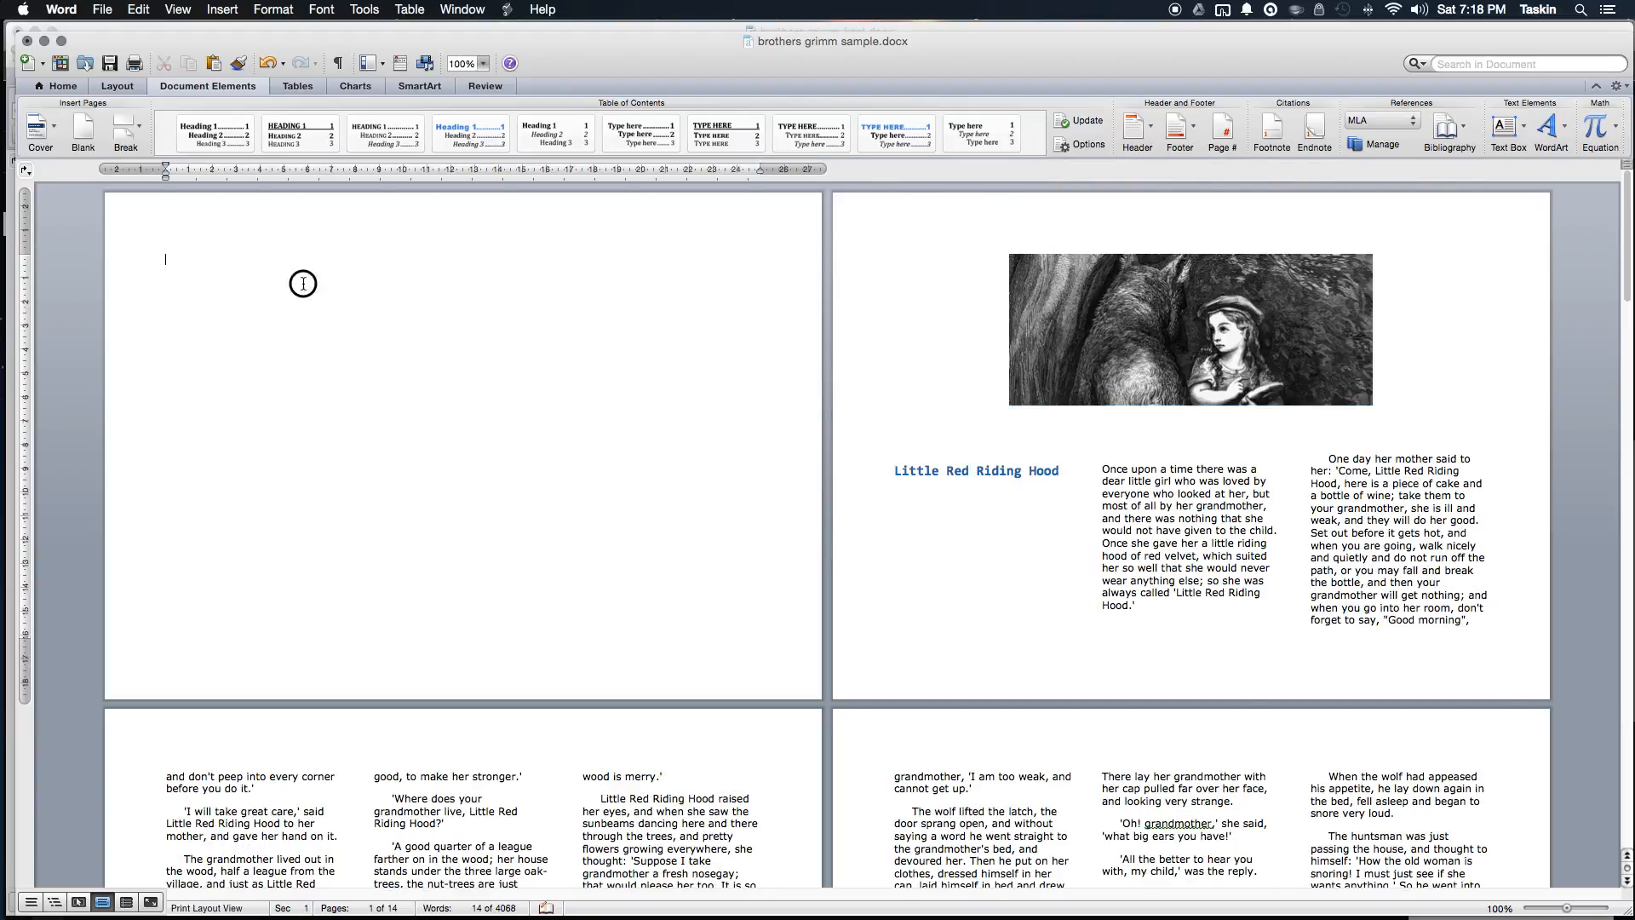
{"action": "key", "text": "super+v"}
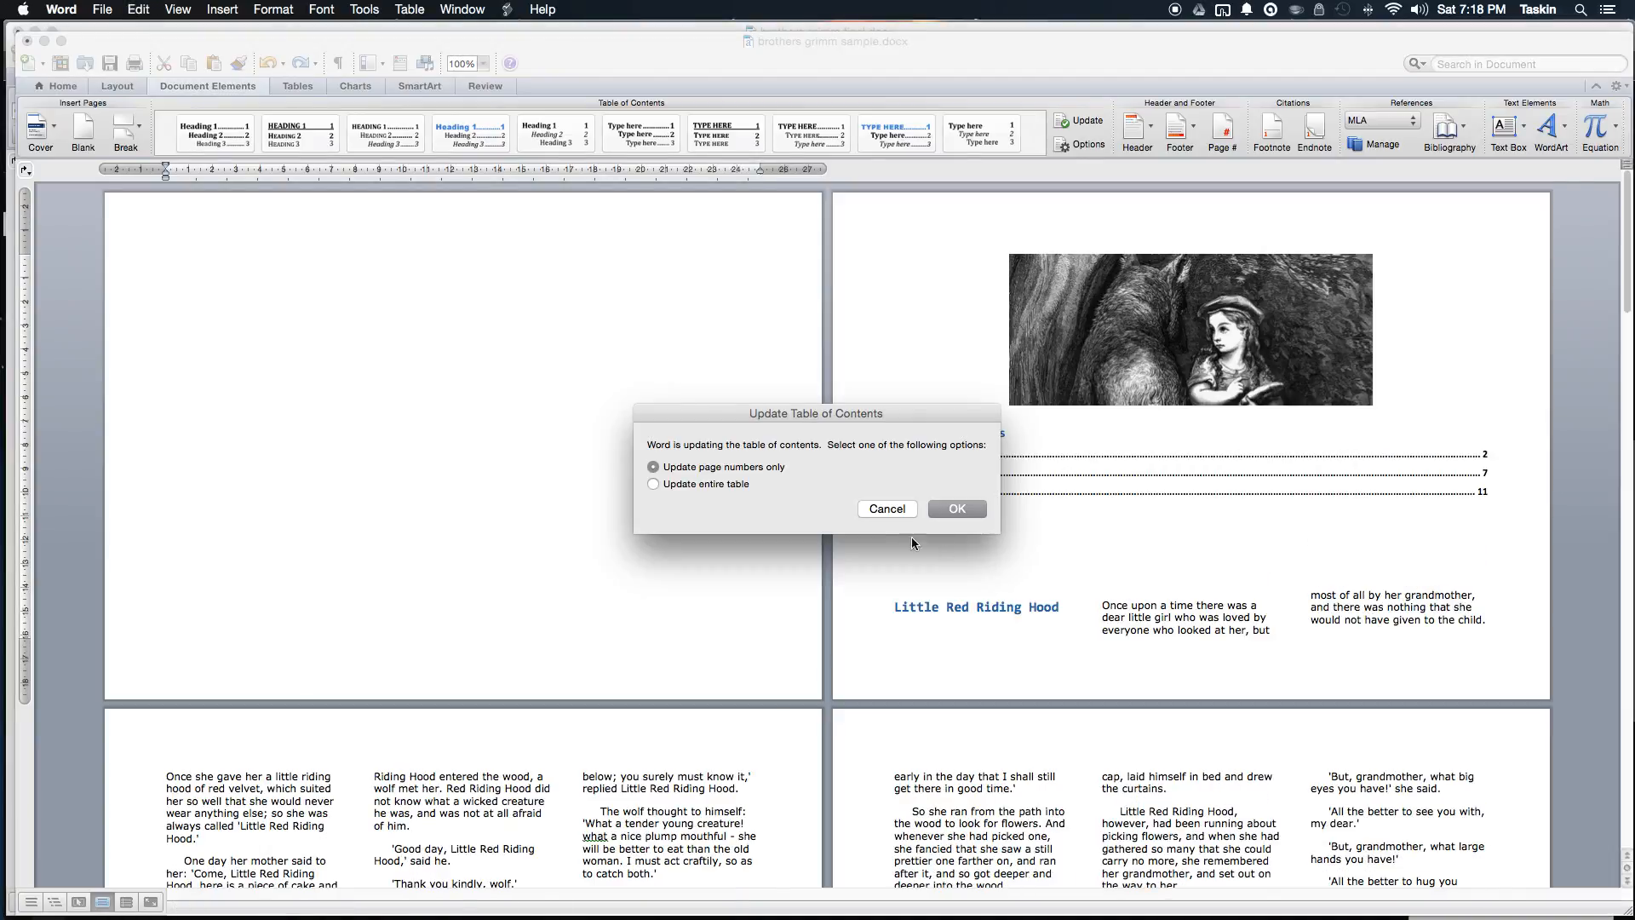
Step: Undo the table of contents misplaced on page 2 and insert one at the top of page 1
{"action": "left_click", "coordinate": [740, 483]}
{"action": "left_click", "coordinate": [964, 511]}
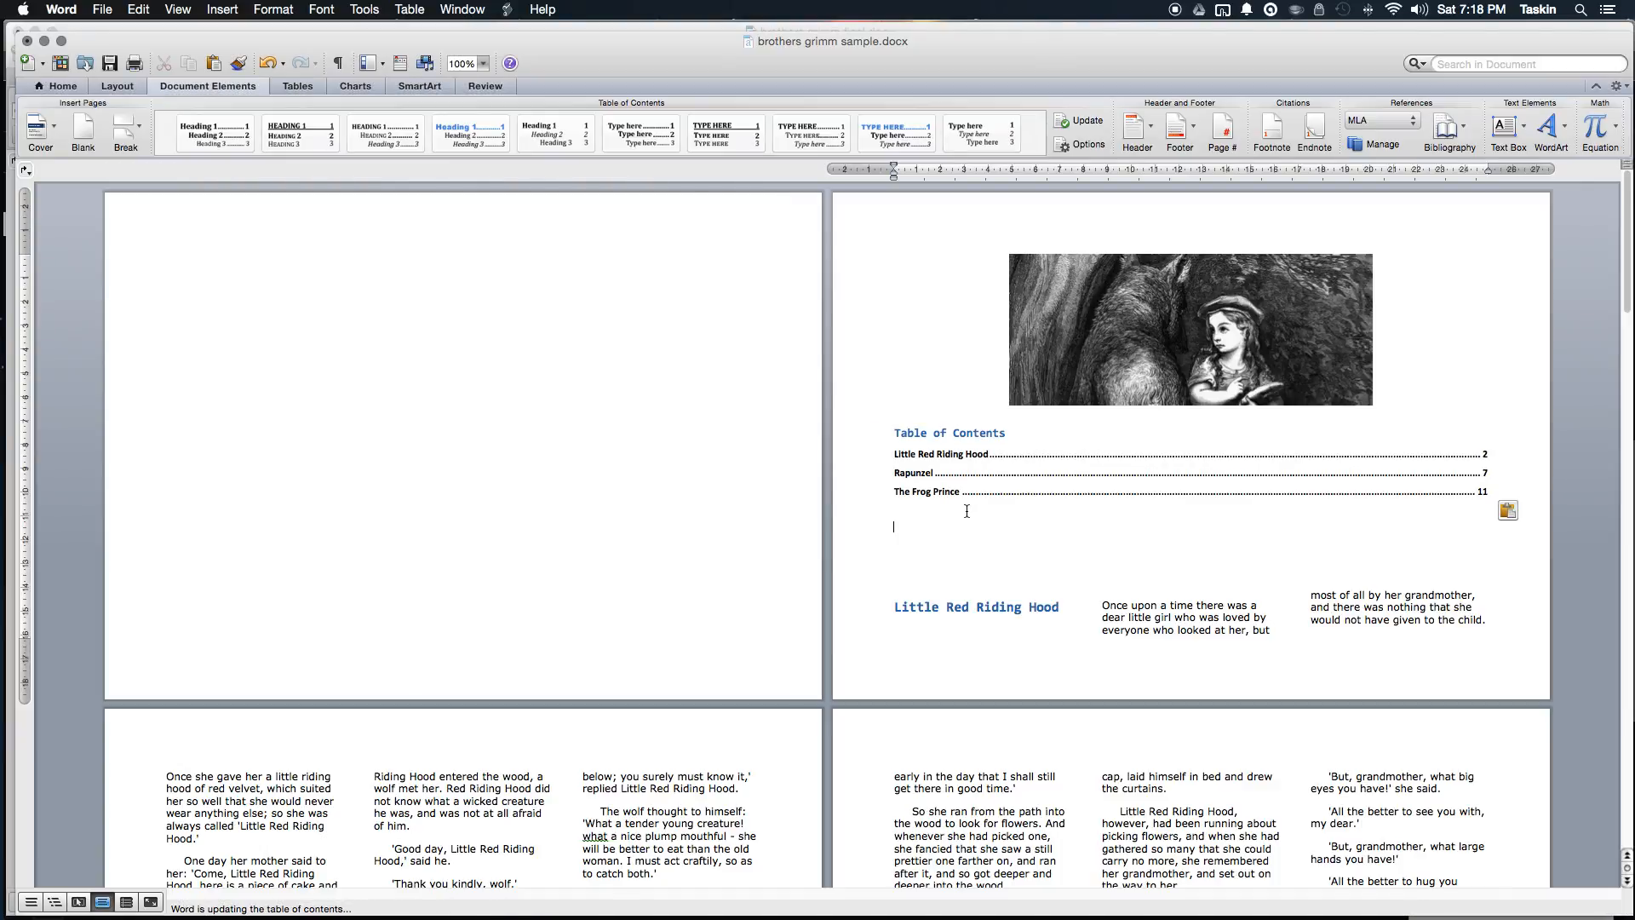
{"action": "key", "text": "super+z"}
{"action": "left_click", "coordinate": [175, 267]}
{"action": "double_click", "coordinate": [223, 267]}
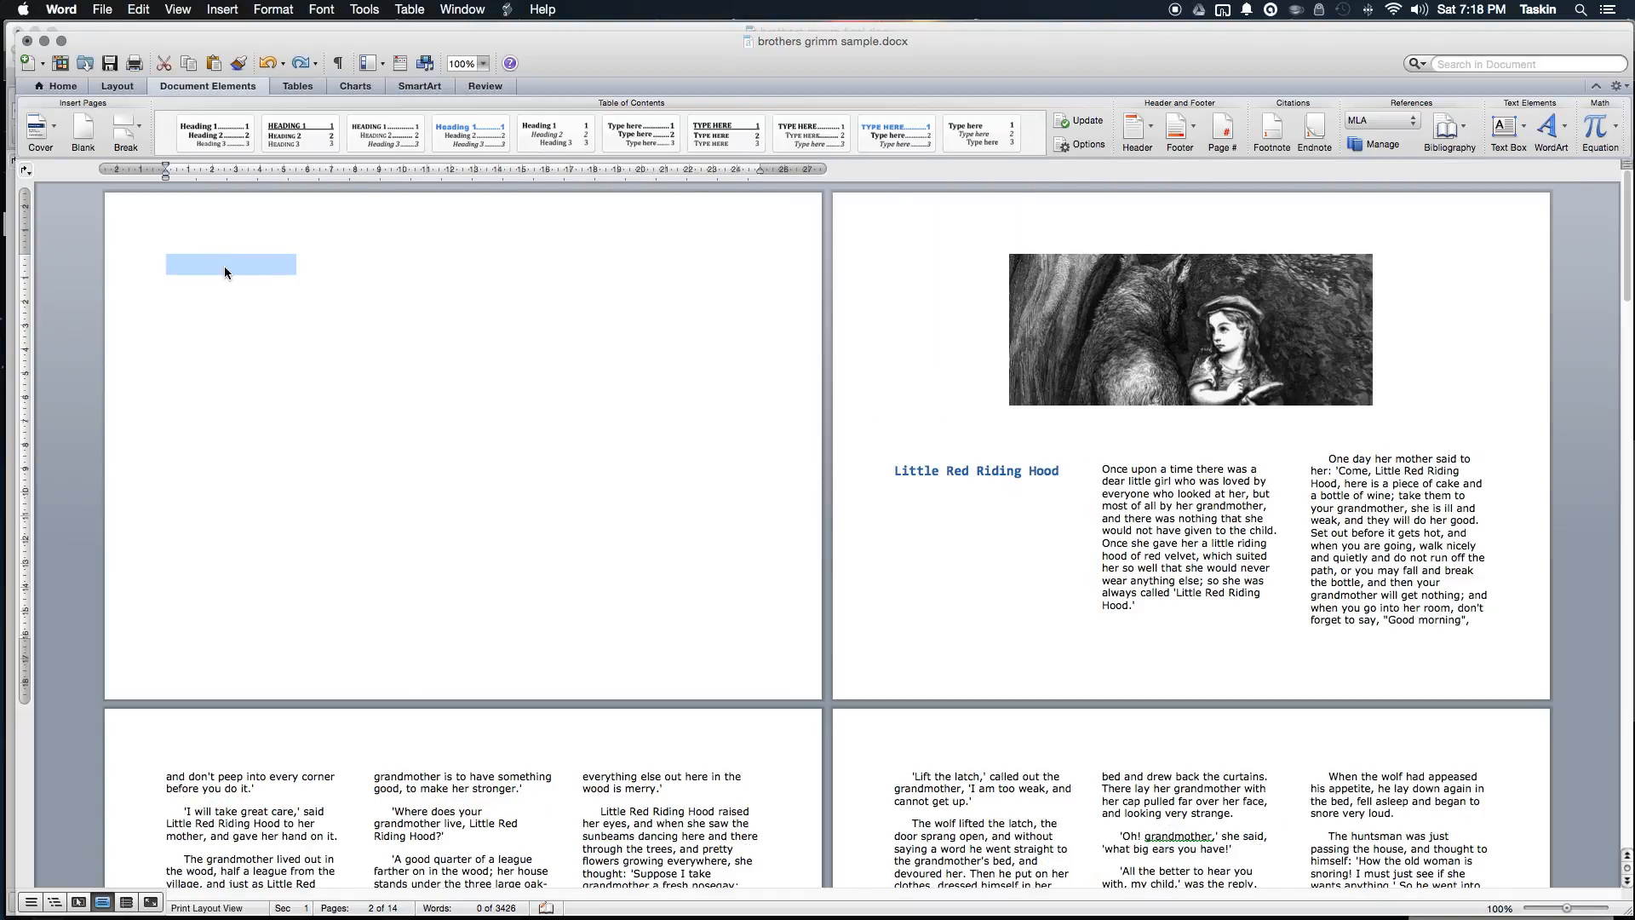
{"action": "left_click", "coordinate": [218, 140]}
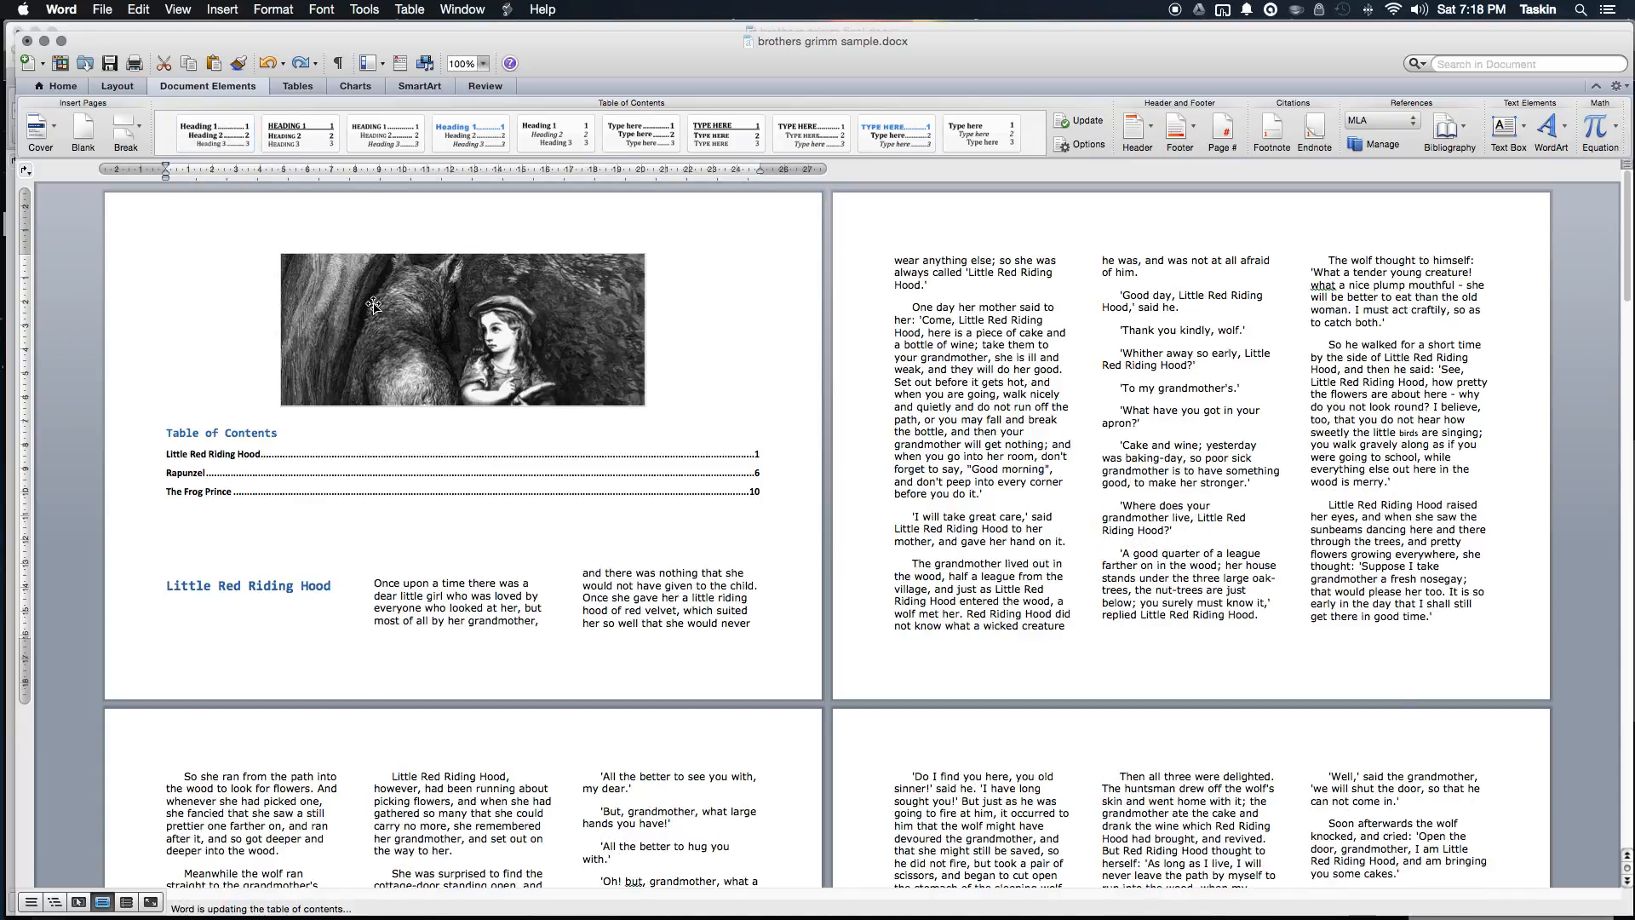
Step: Drag the Little Red Riding Hood picture below the table of contents
{"action": "left_click", "coordinate": [450, 300]}
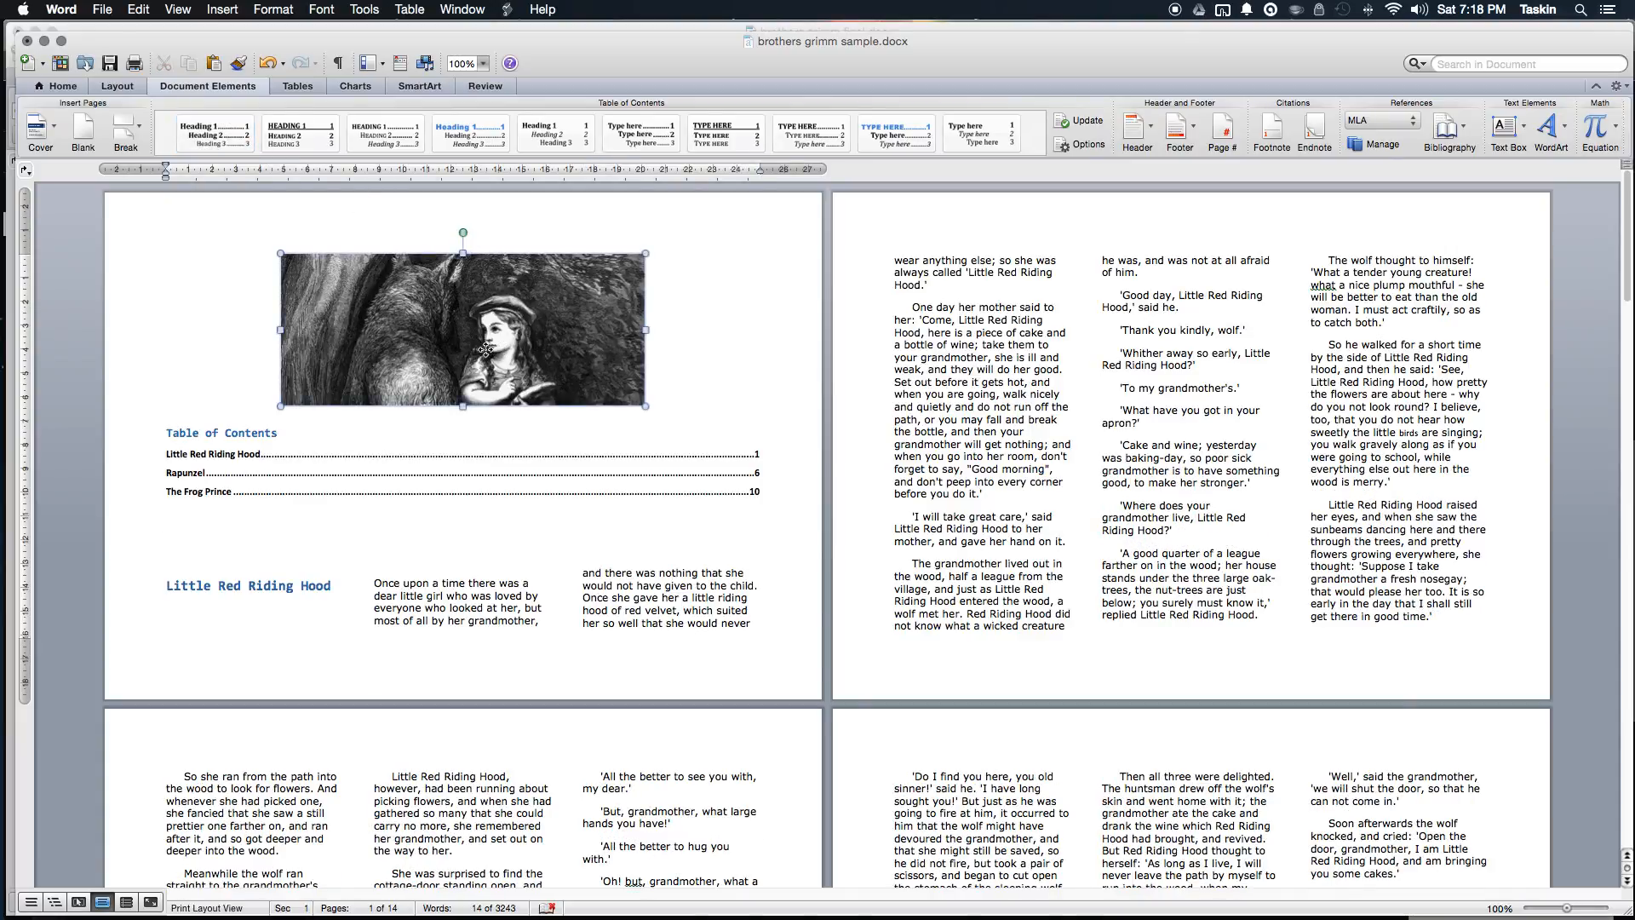
{"action": "left_click_drag", "start_coordinate": [453, 298], "coordinate": [470, 456]}
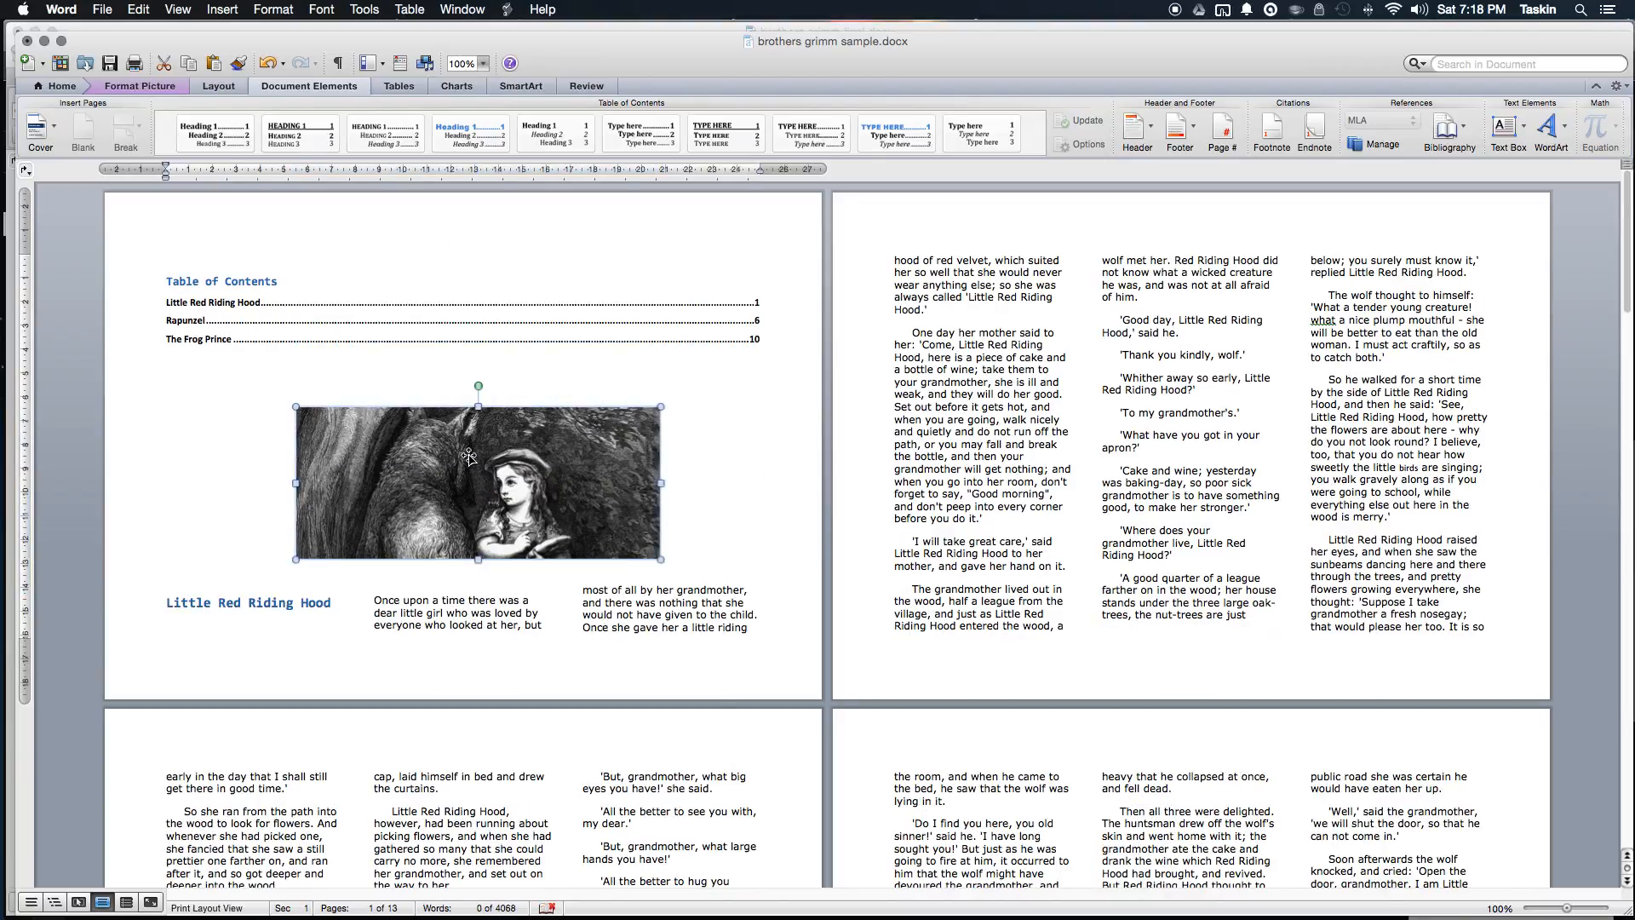
{"action": "left_click", "coordinate": [436, 387]}
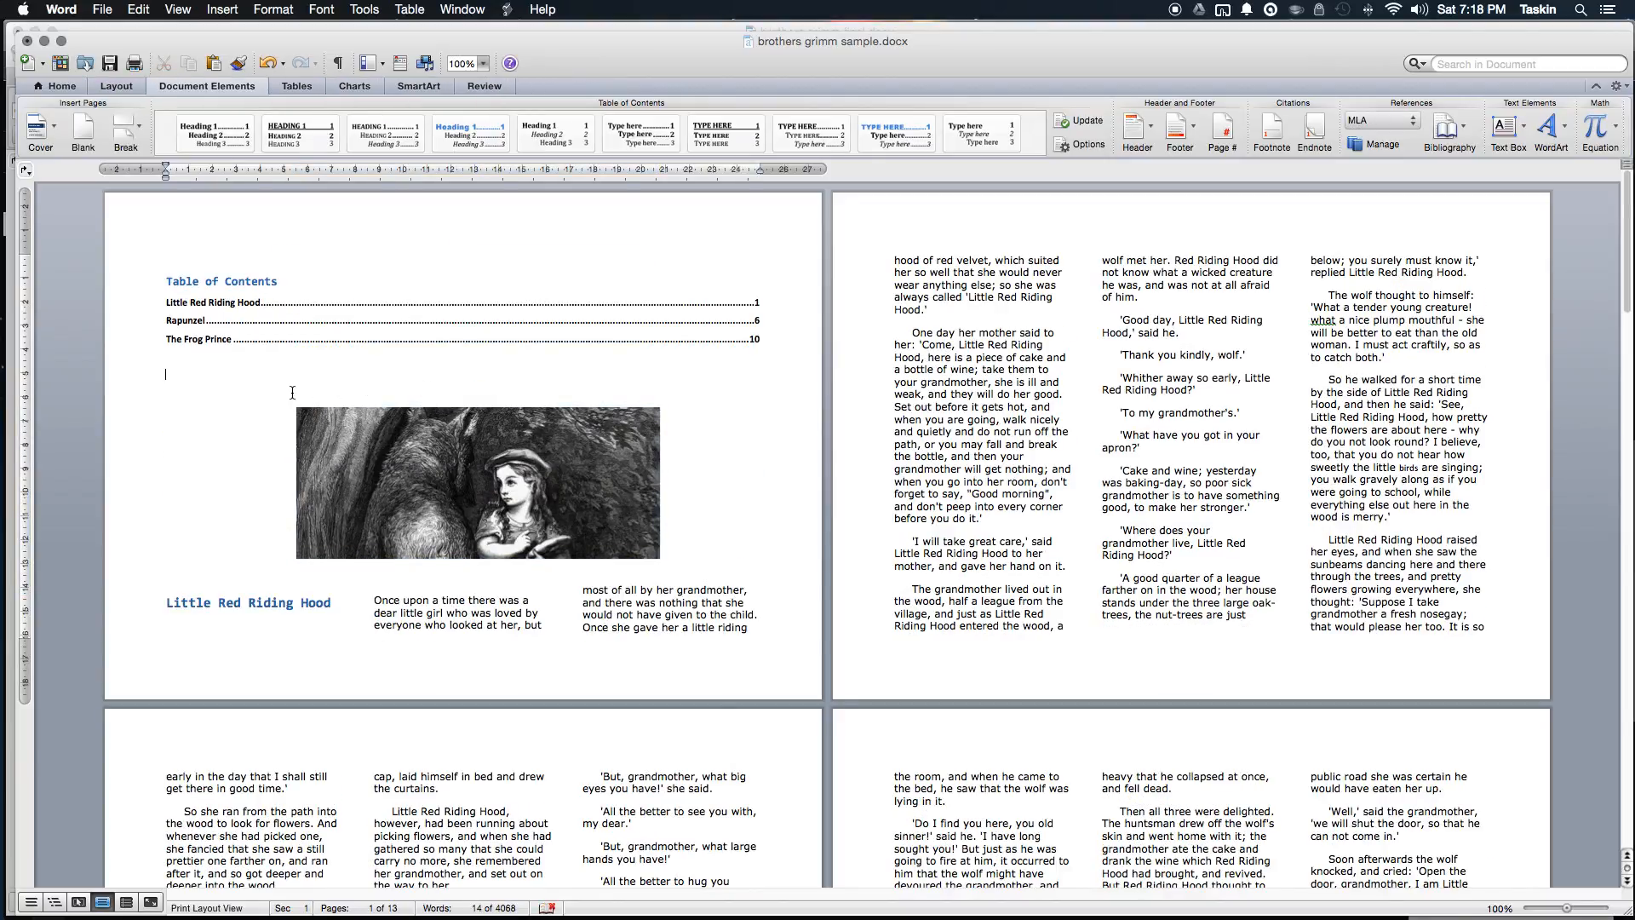
{"action": "left_click", "coordinate": [596, 487]}
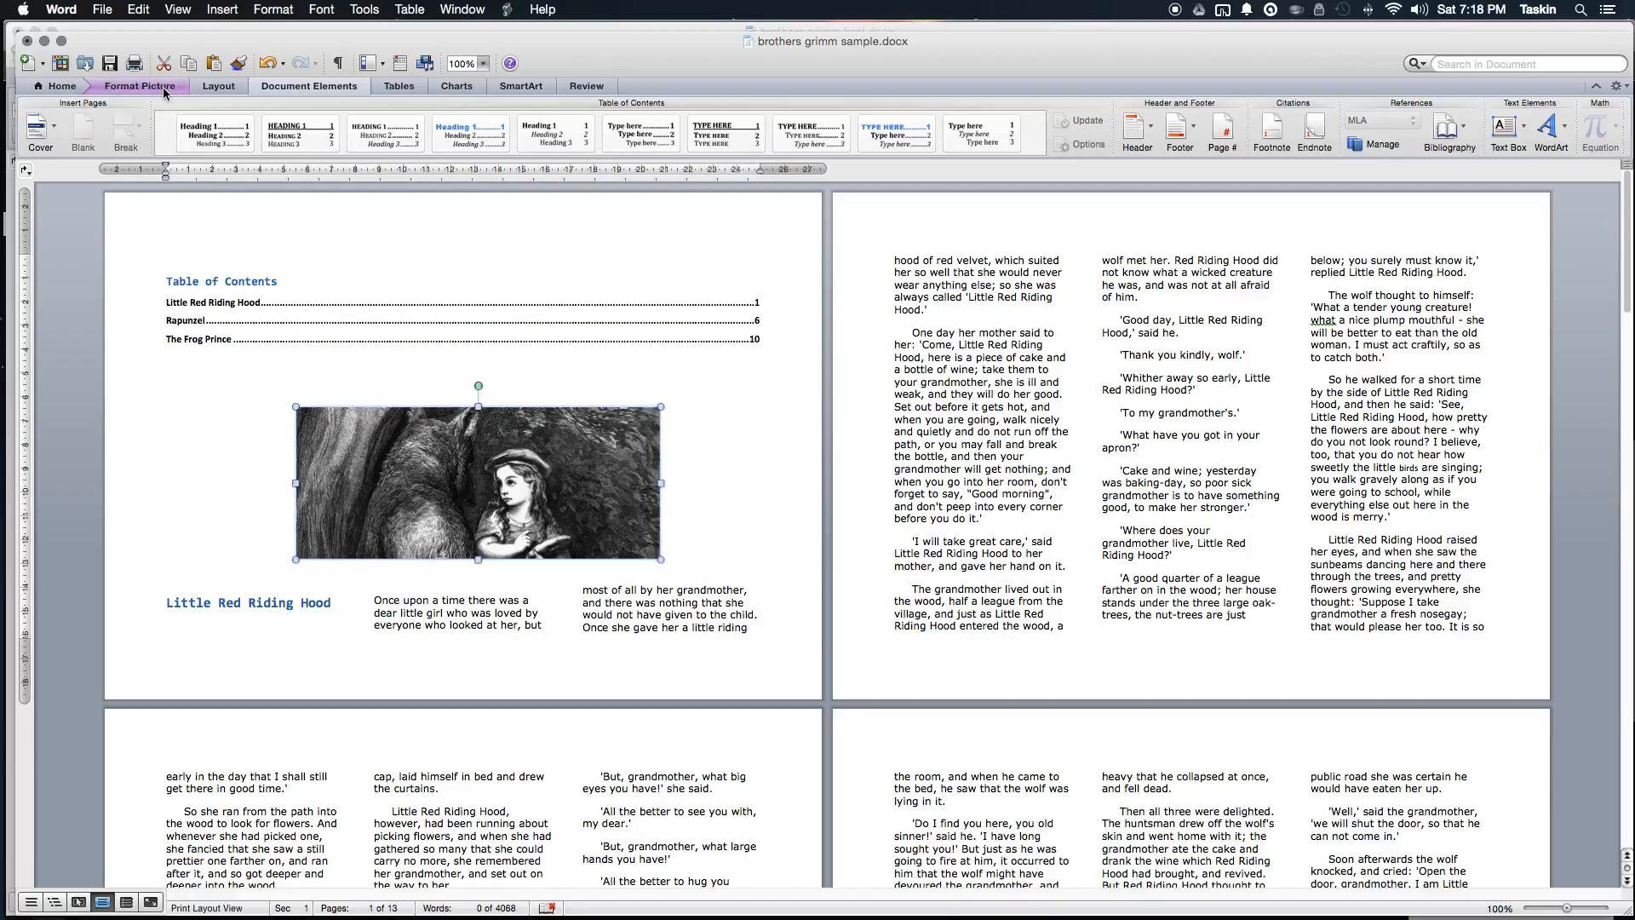
Step: Insert a page break above the picture so the table of contents stands alone on page 1
{"action": "left_click", "coordinate": [215, 86]}
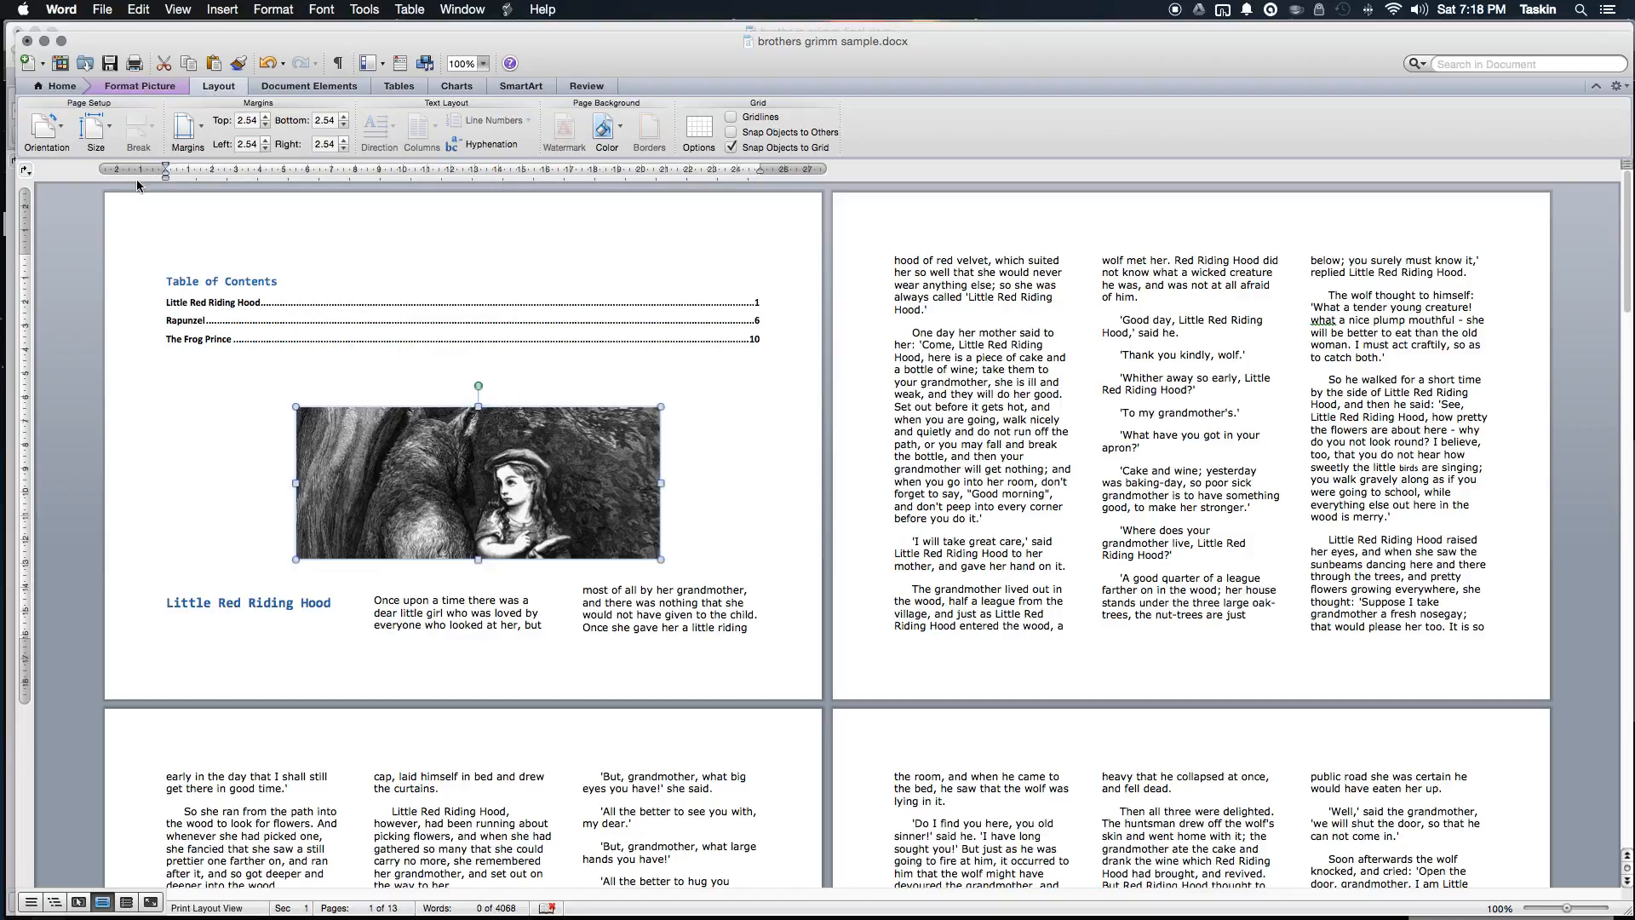
{"action": "left_click", "coordinate": [324, 409]}
{"action": "left_click", "coordinate": [324, 392]}
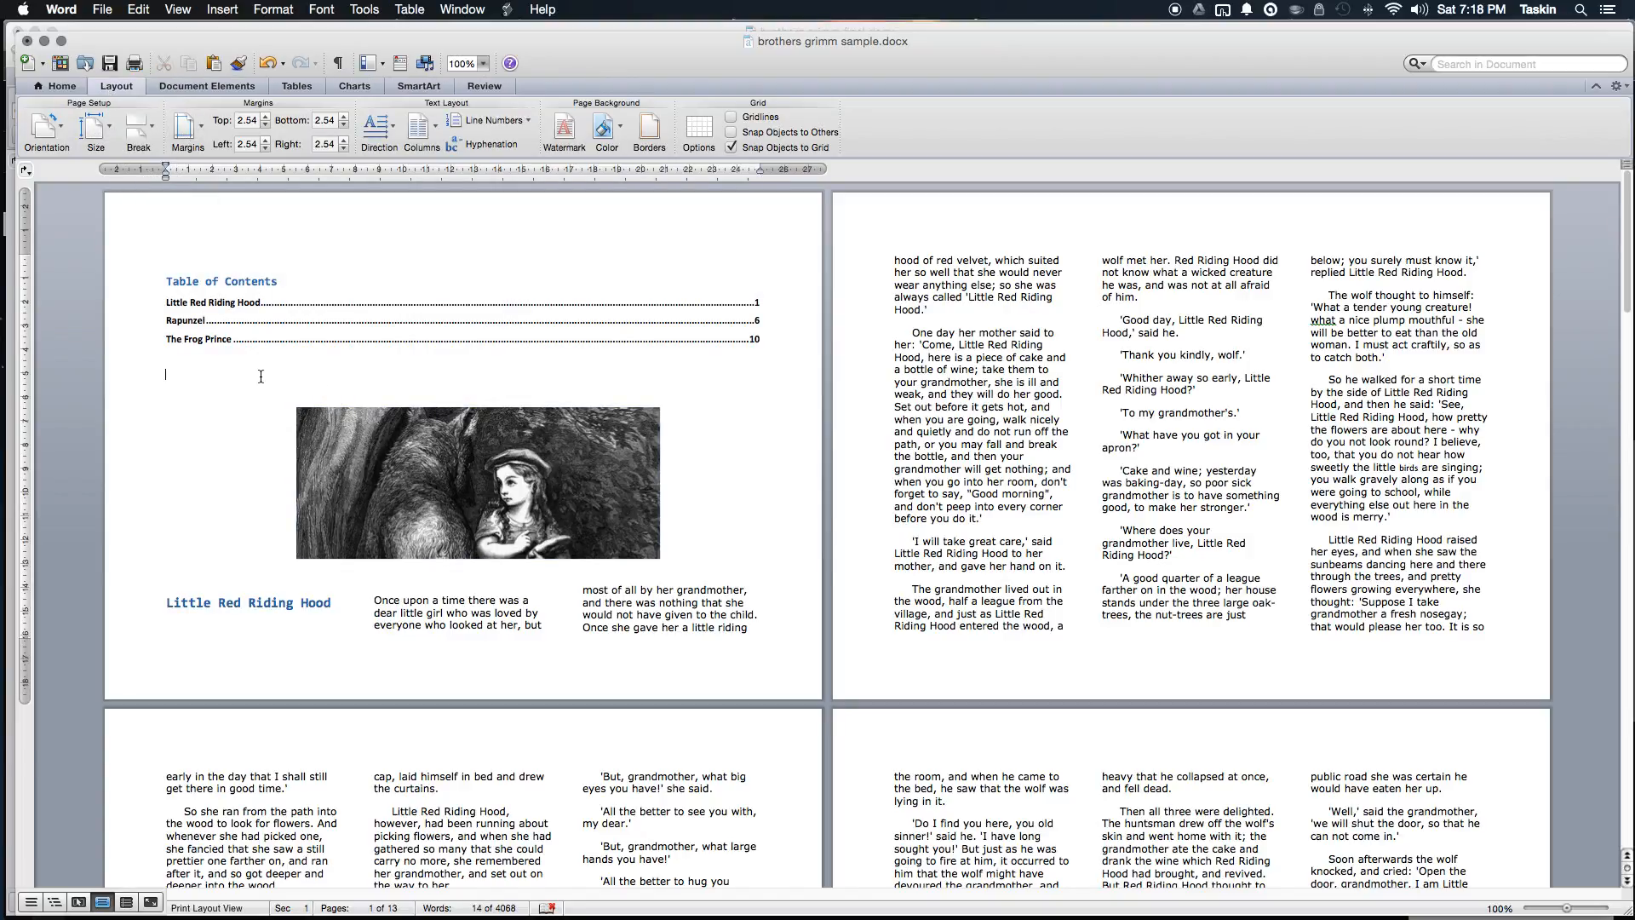
{"action": "left_click", "coordinate": [138, 127]}
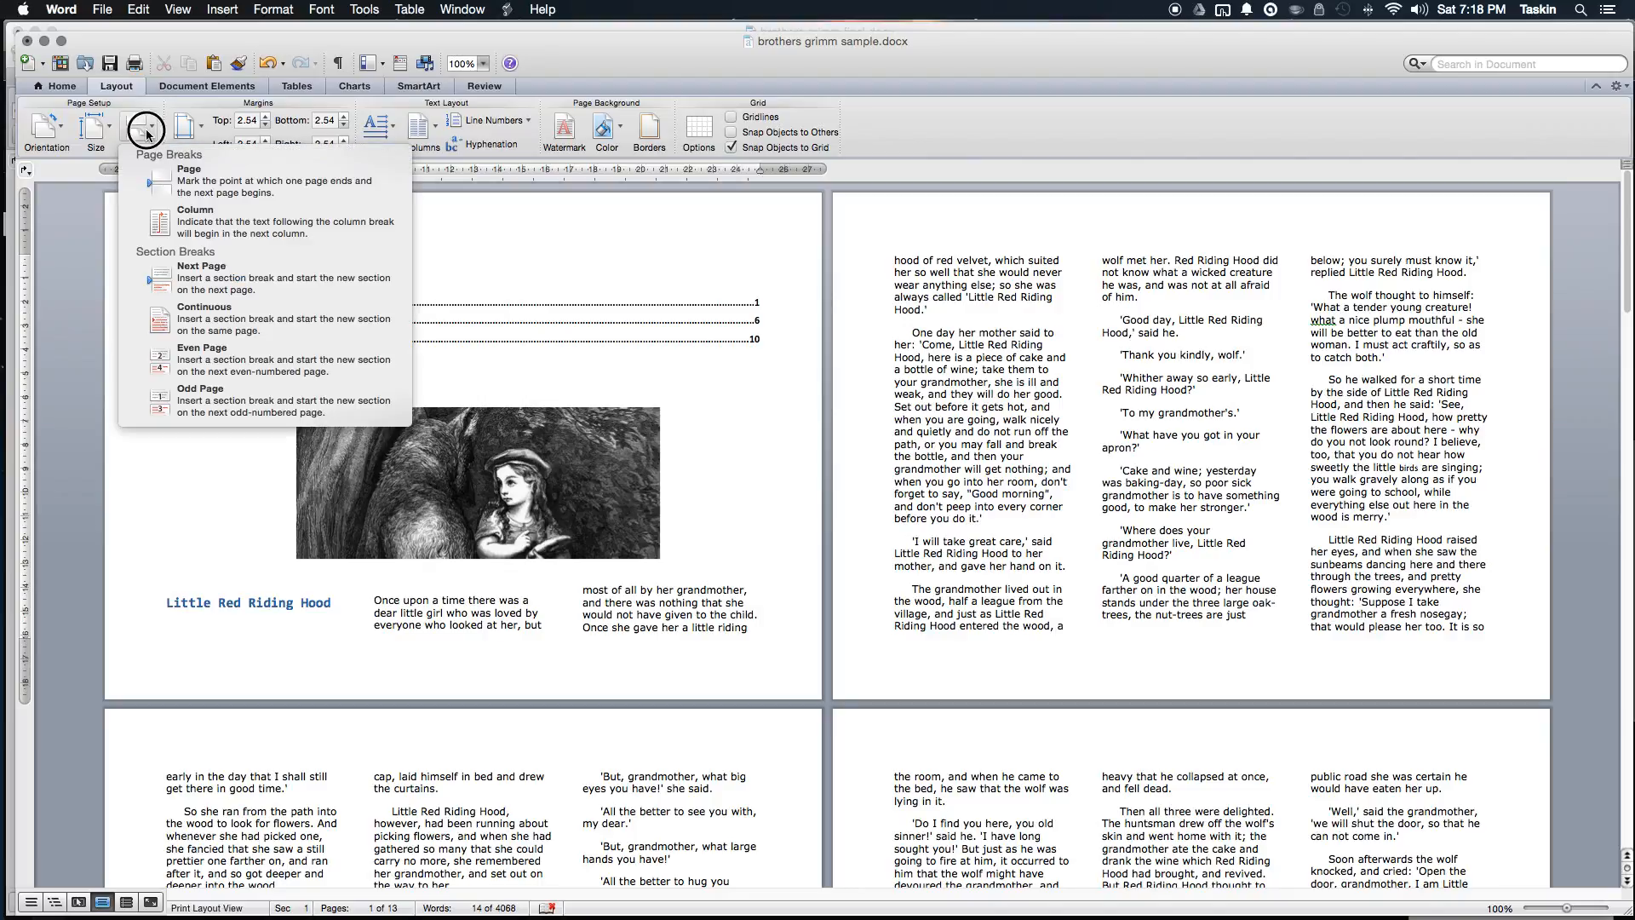
{"action": "left_click", "coordinate": [206, 182]}
Step: Select the Little Red Riding Hood picture on page 2
{"action": "left_click", "coordinate": [1143, 441]}
{"action": "left_click", "coordinate": [1165, 460]}
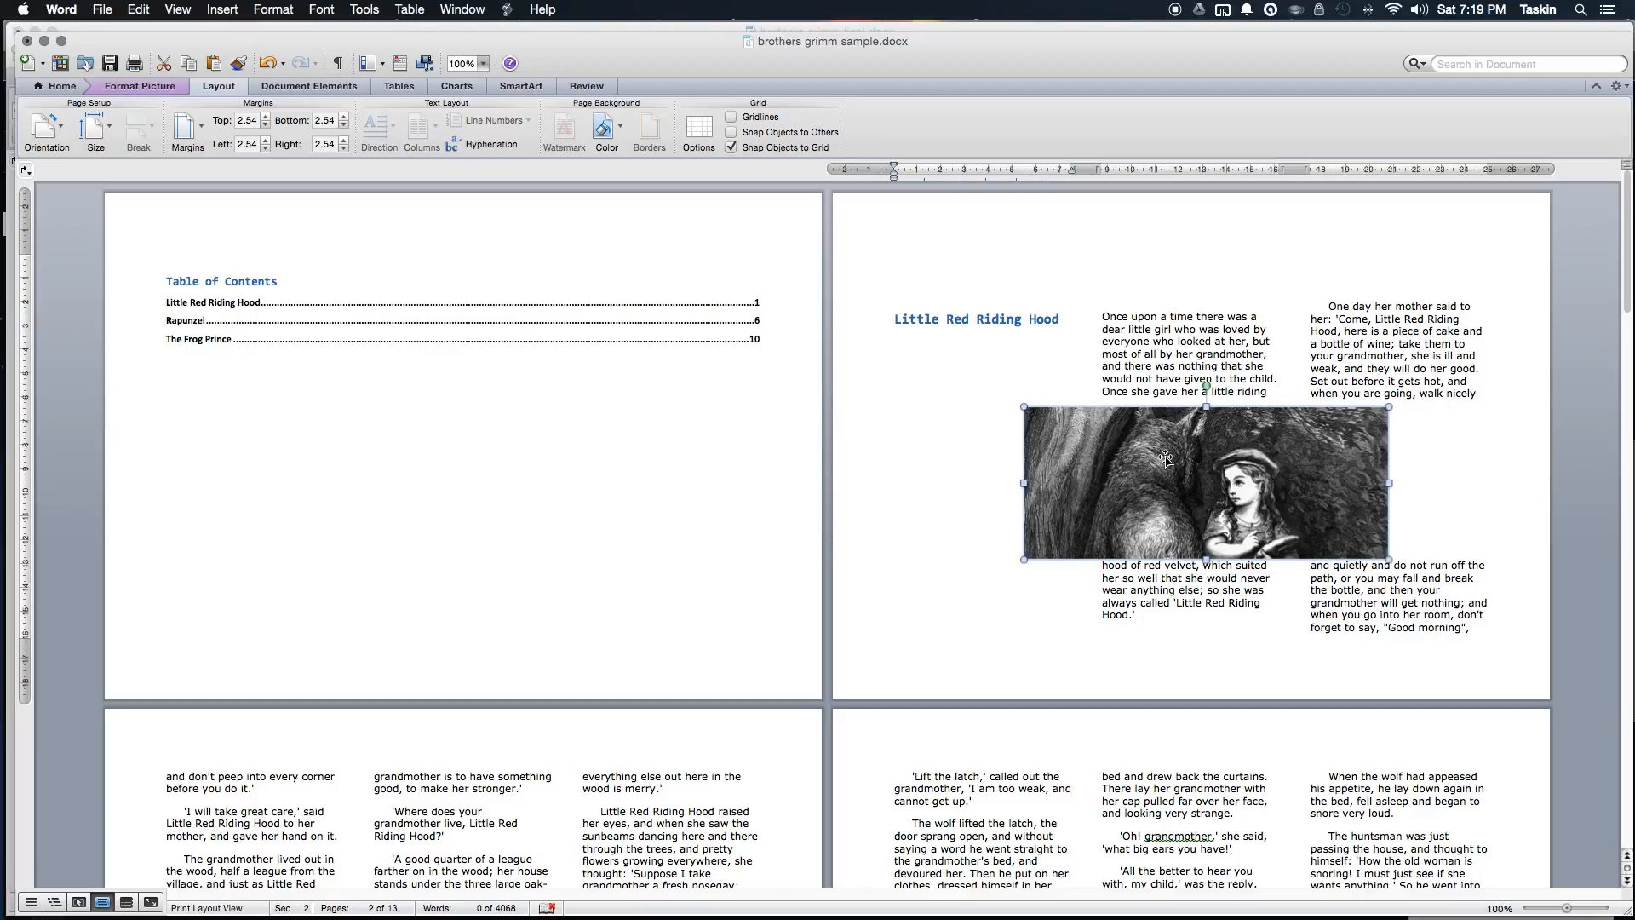
{"action": "left_click", "coordinate": [978, 385]}
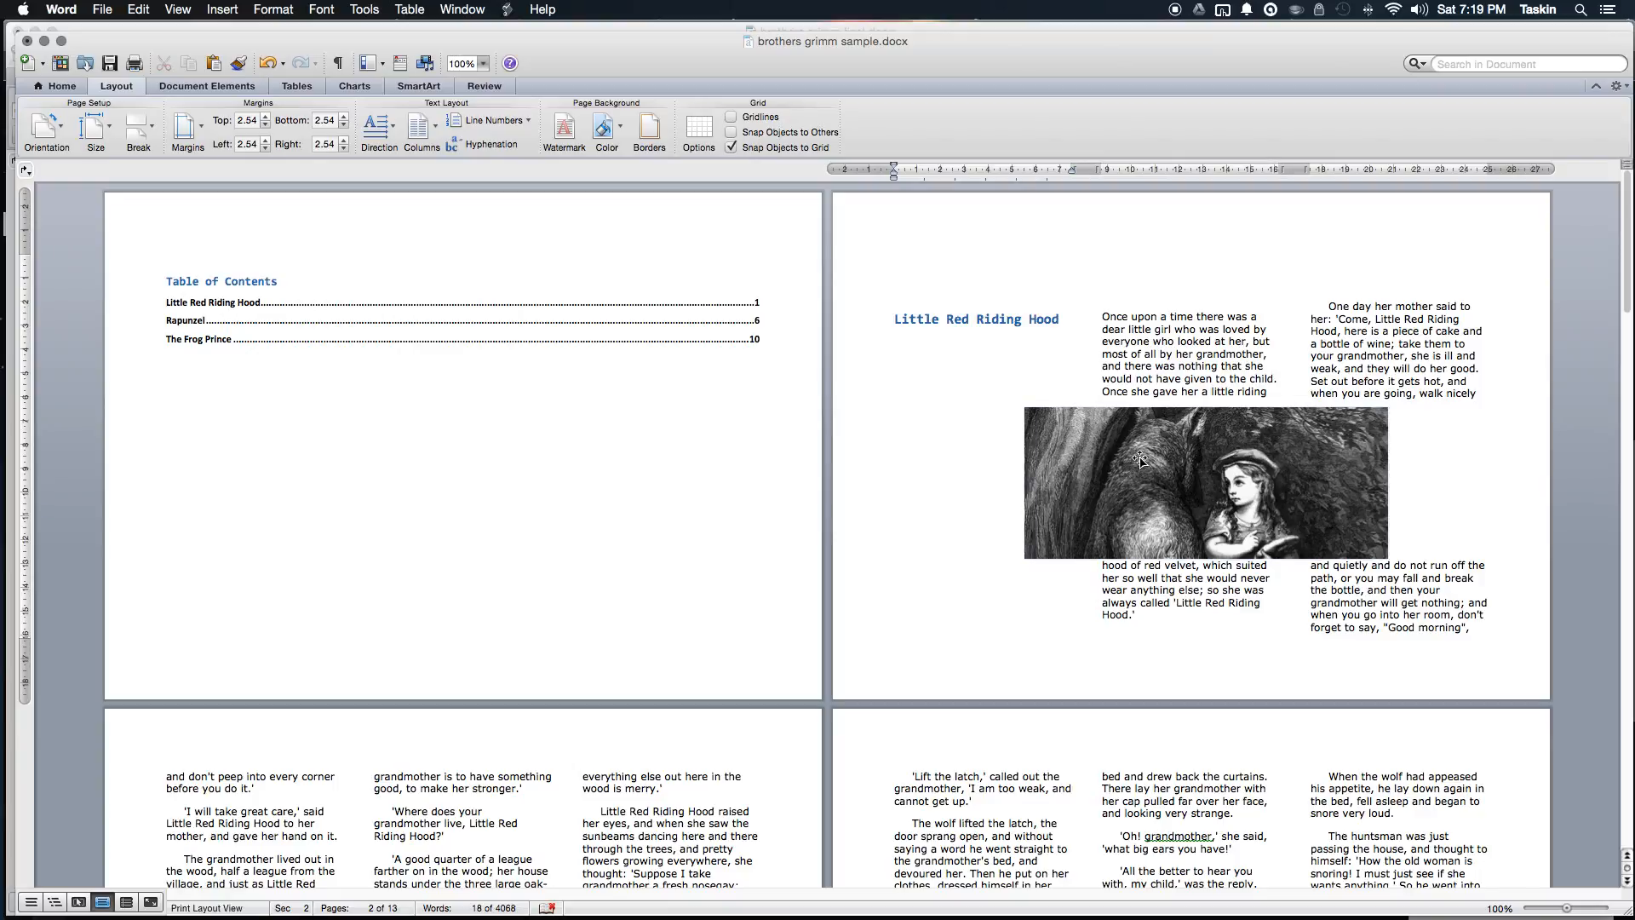
{"action": "left_click", "coordinate": [1140, 462]}
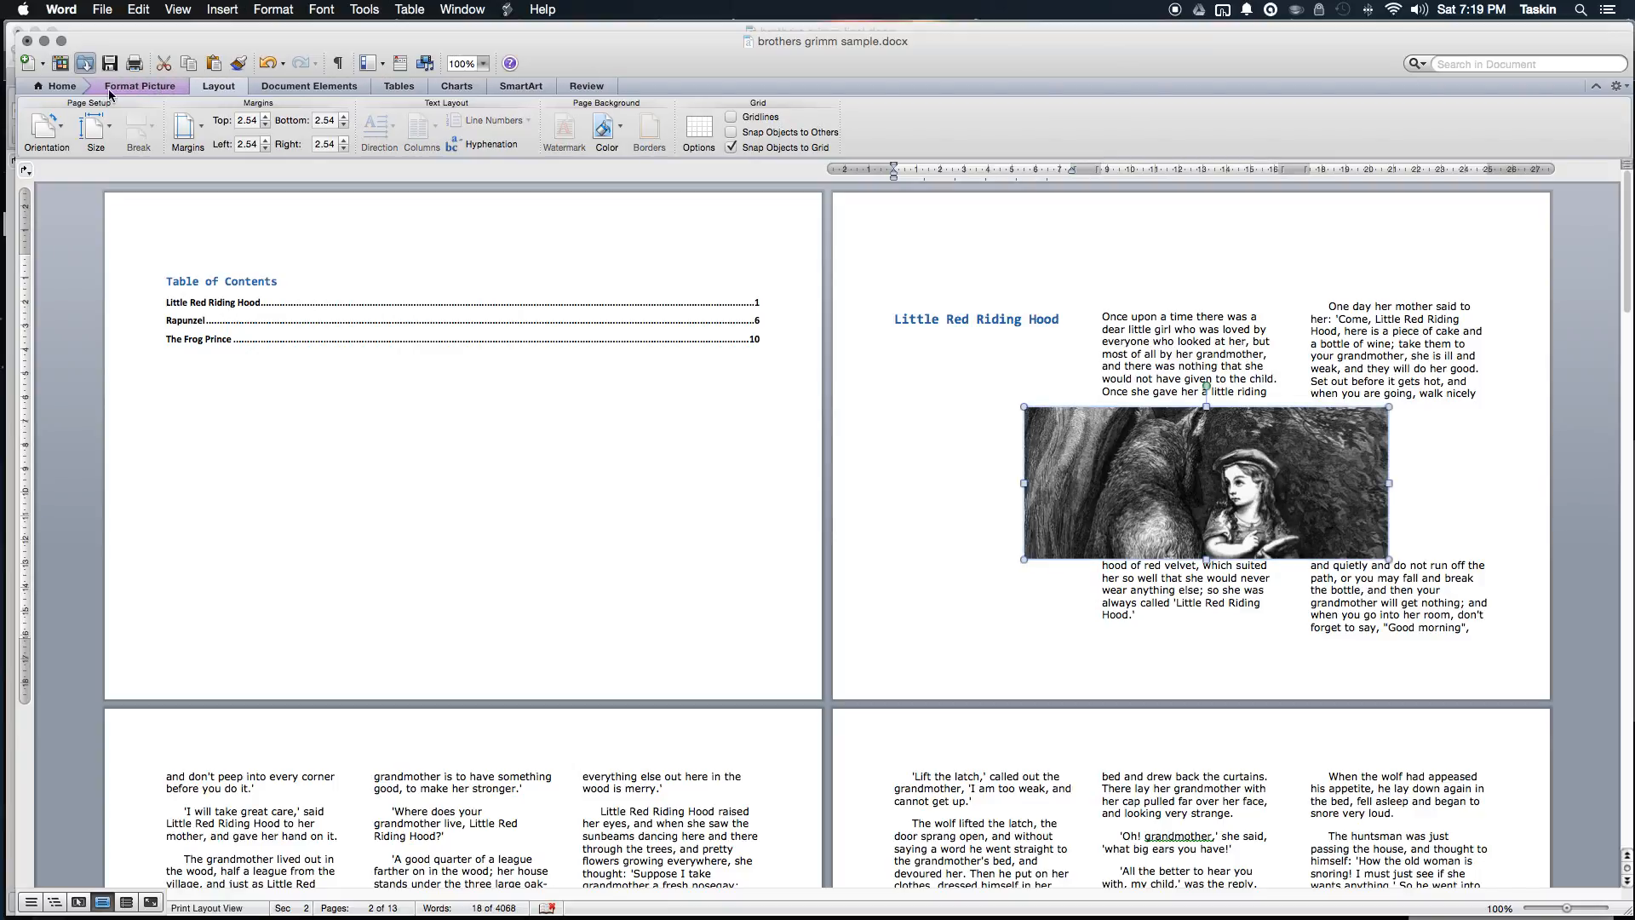
Step: Position the wolf picture at the top centre of the page with Top and Bottom text wrapping
{"action": "left_click", "coordinate": [140, 86]}
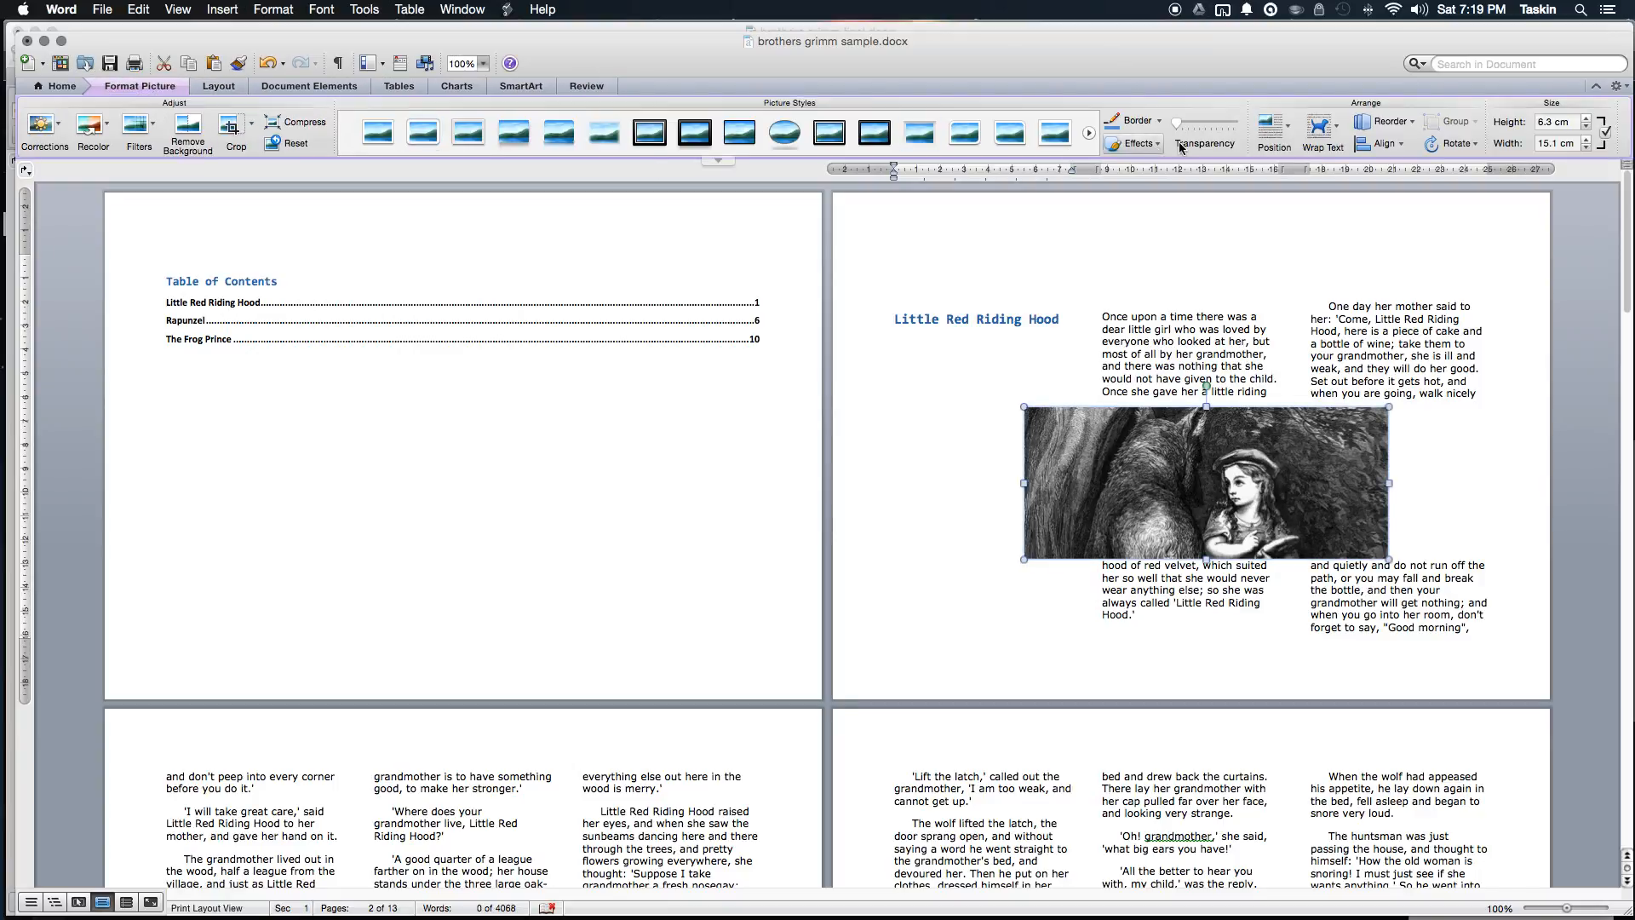
{"action": "left_click", "coordinate": [1274, 128]}
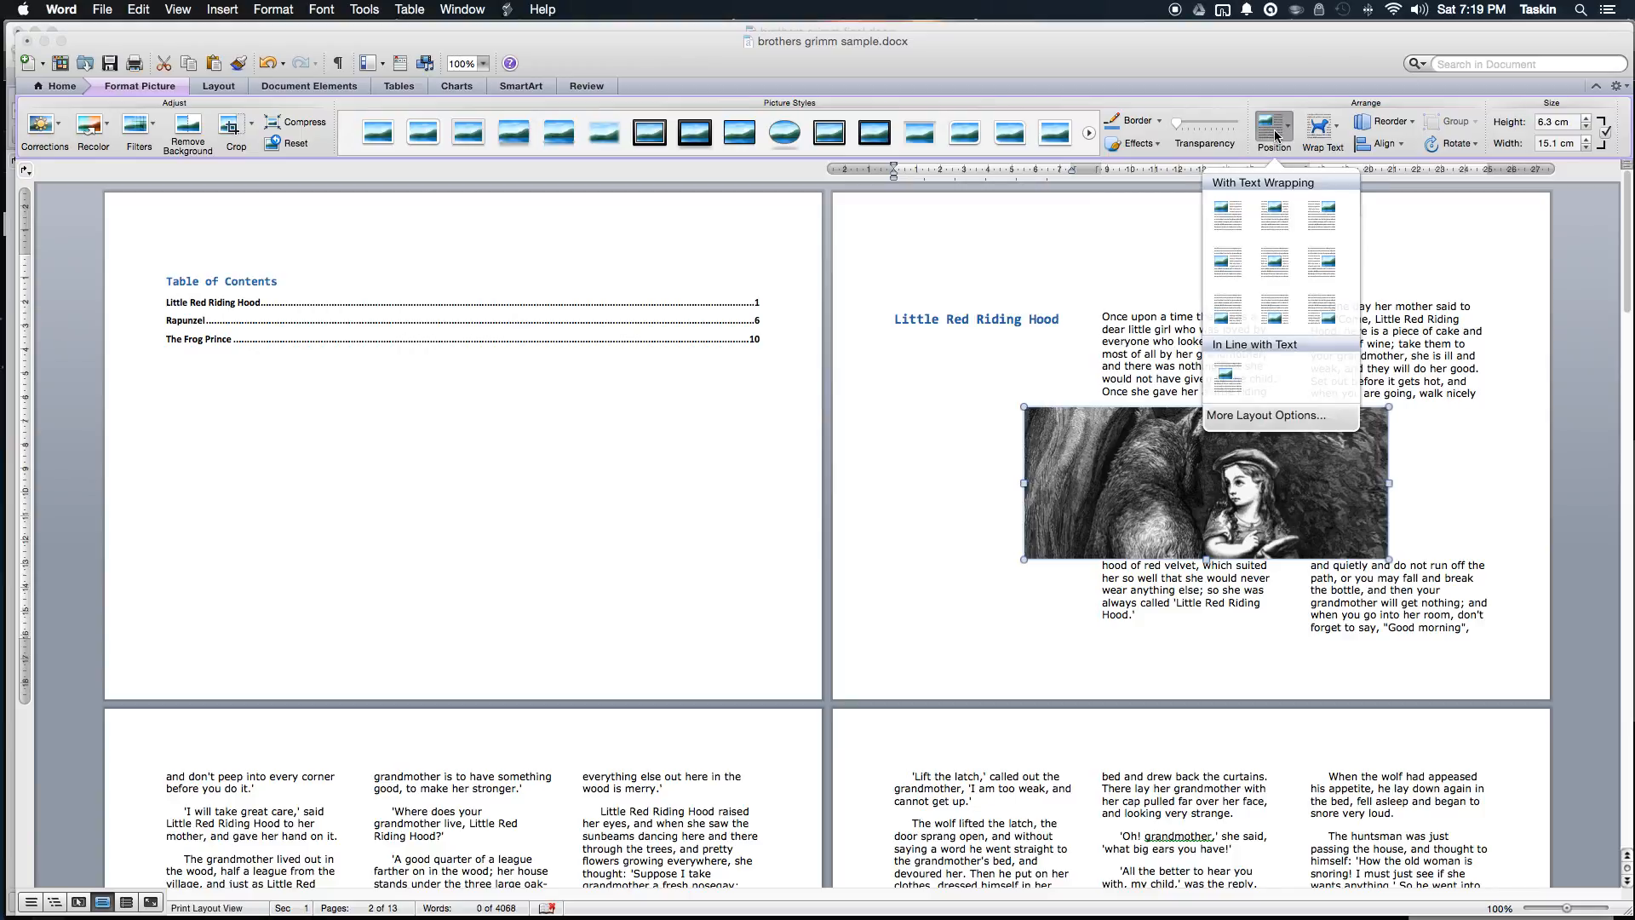
{"action": "left_click", "coordinate": [1268, 220]}
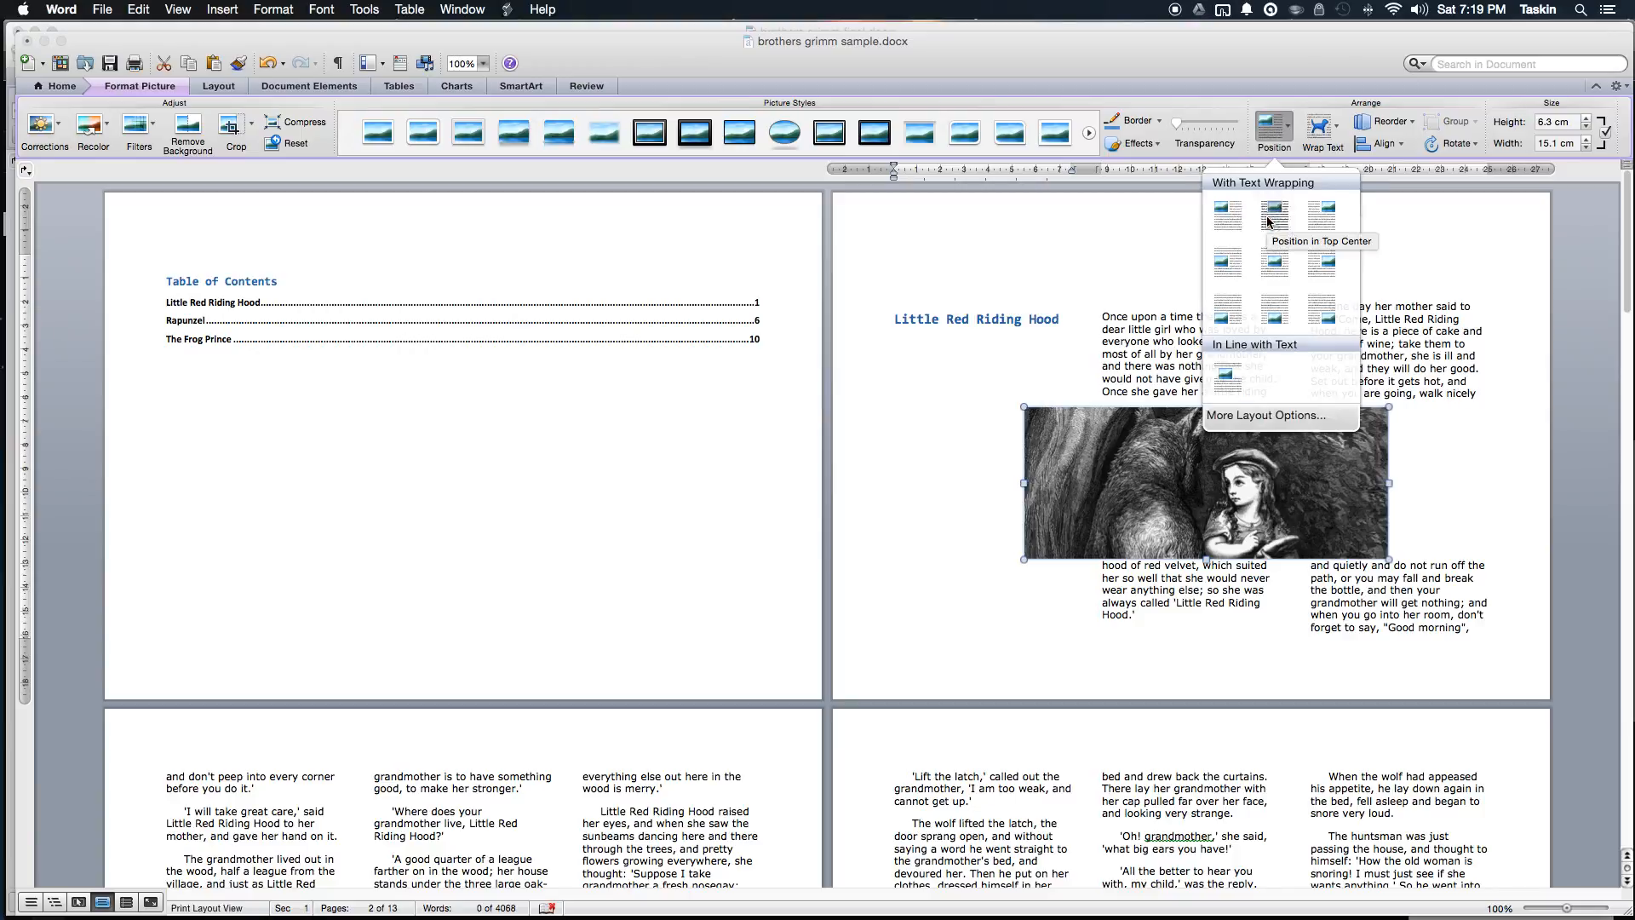
{"action": "left_click", "coordinate": [1319, 128]}
{"action": "left_click", "coordinate": [1397, 281]}
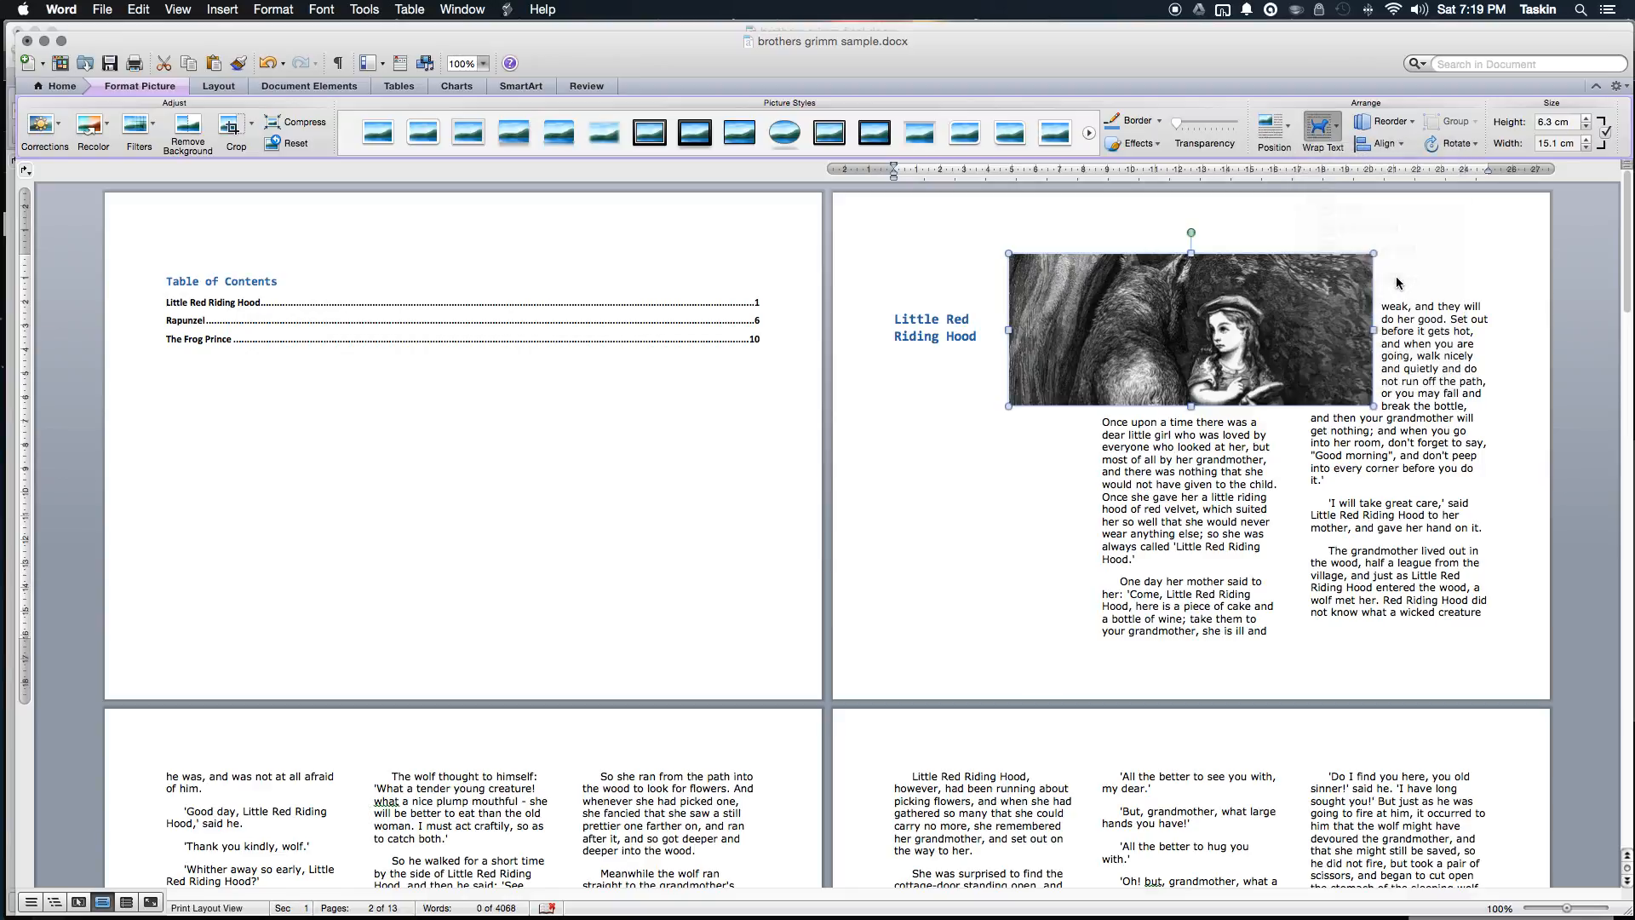
{"action": "left_click", "coordinate": [1199, 435]}
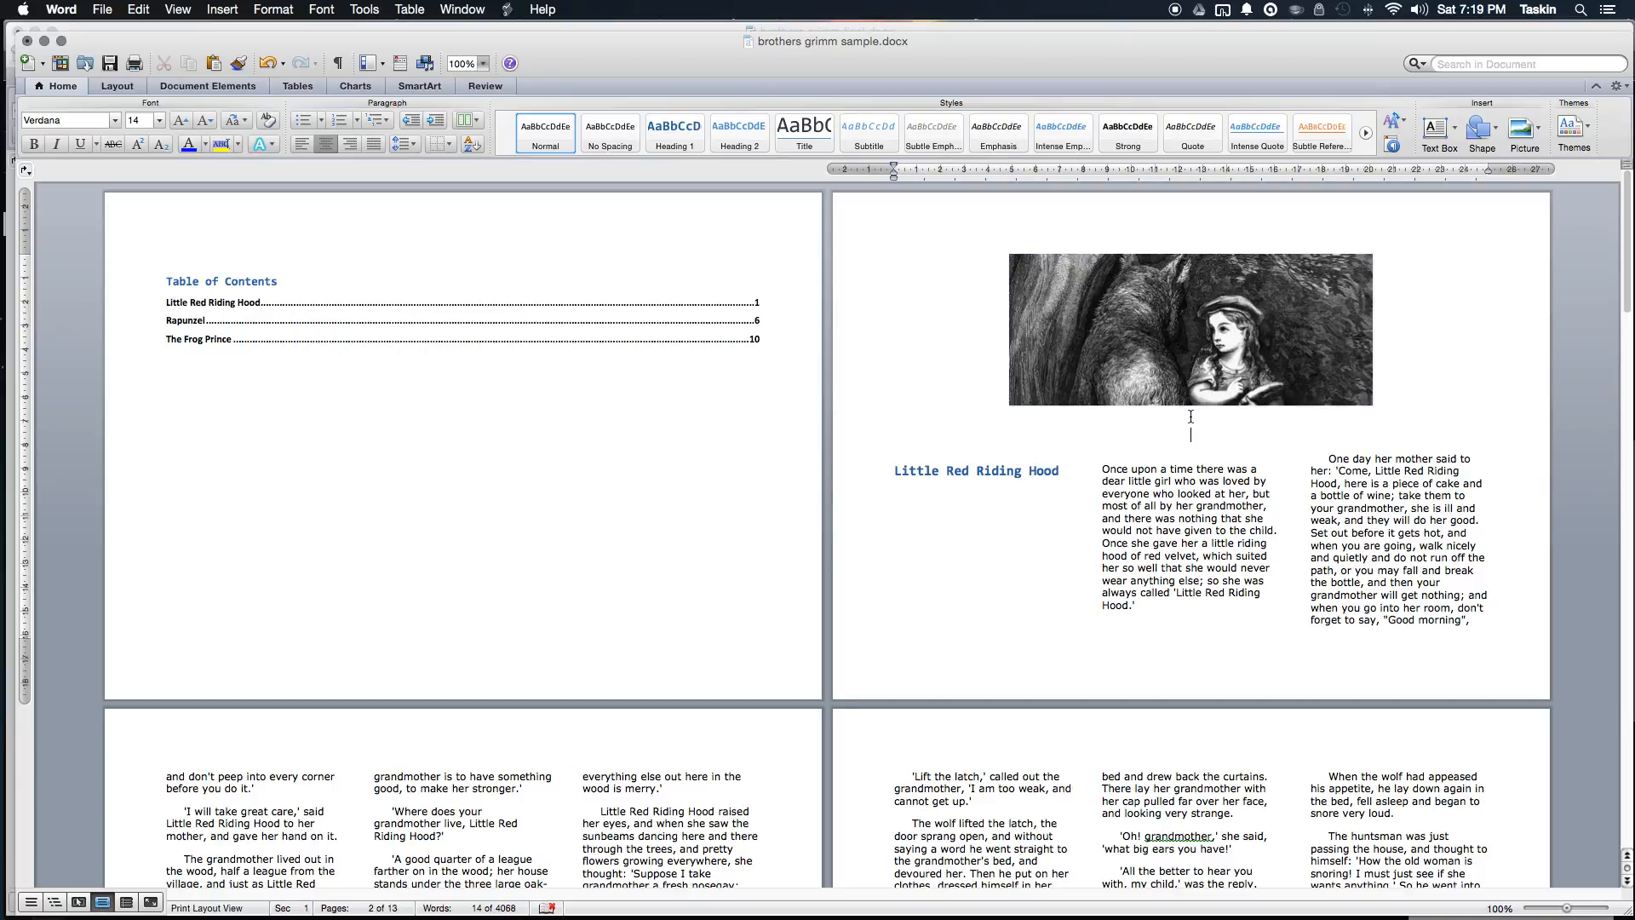
{"action": "scroll", "coordinate": [1325, 454], "scroll_direction": "down", "scroll_amount": 10}
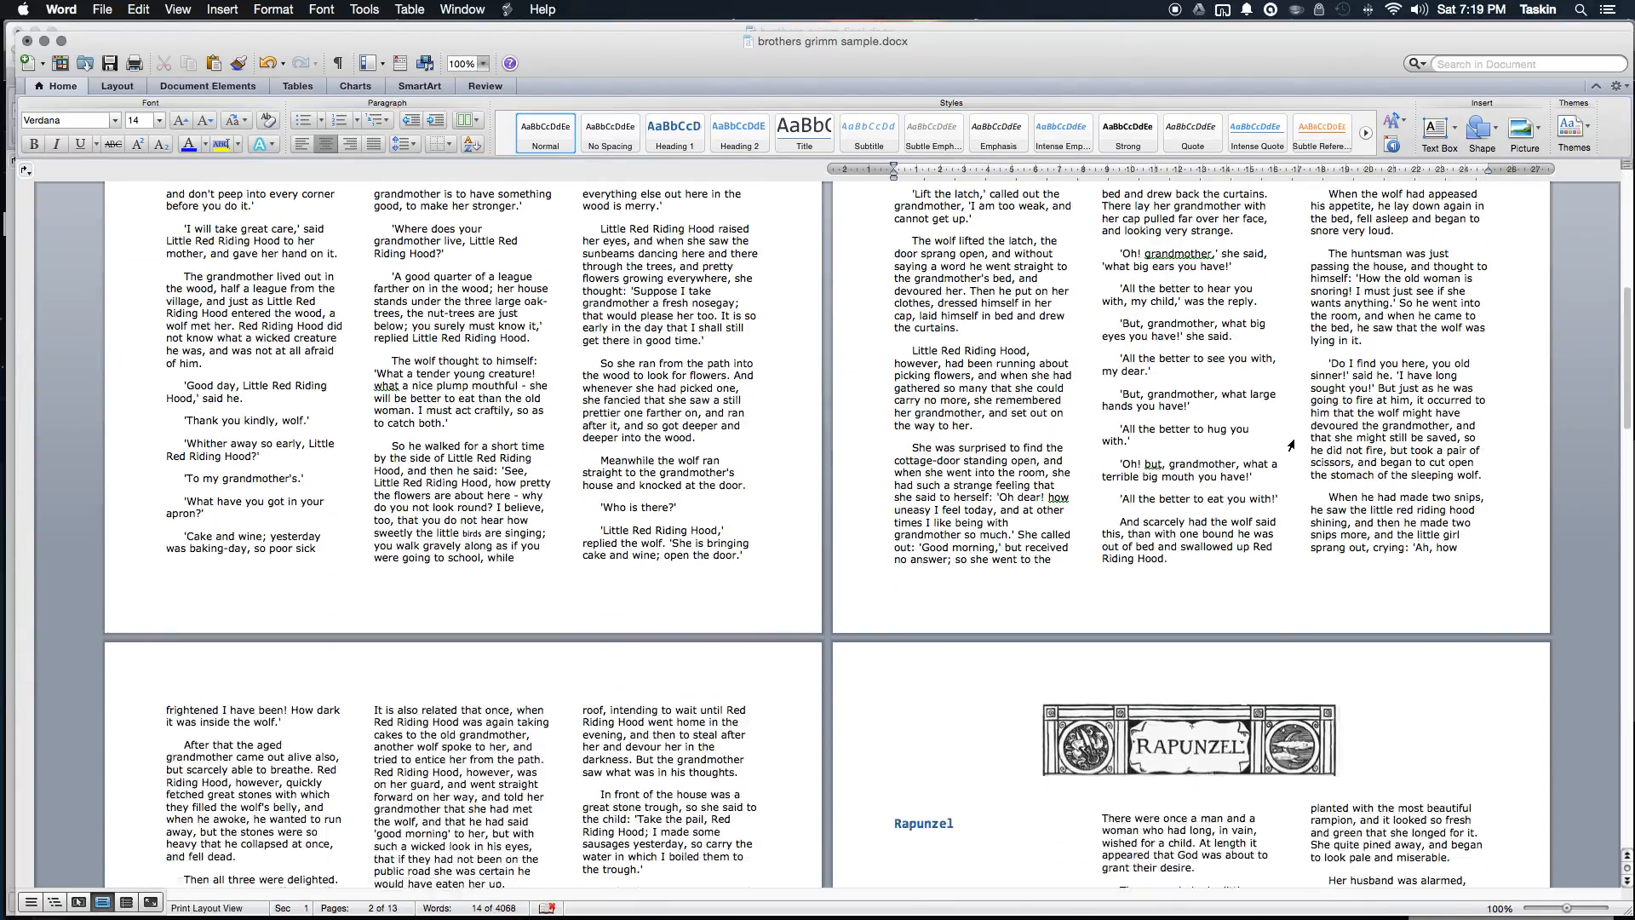
{"action": "scroll", "coordinate": [1292, 440], "scroll_direction": "down", "scroll_amount": 3}
{"action": "scroll", "coordinate": [1164, 392], "scroll_direction": "down", "scroll_amount": 20}
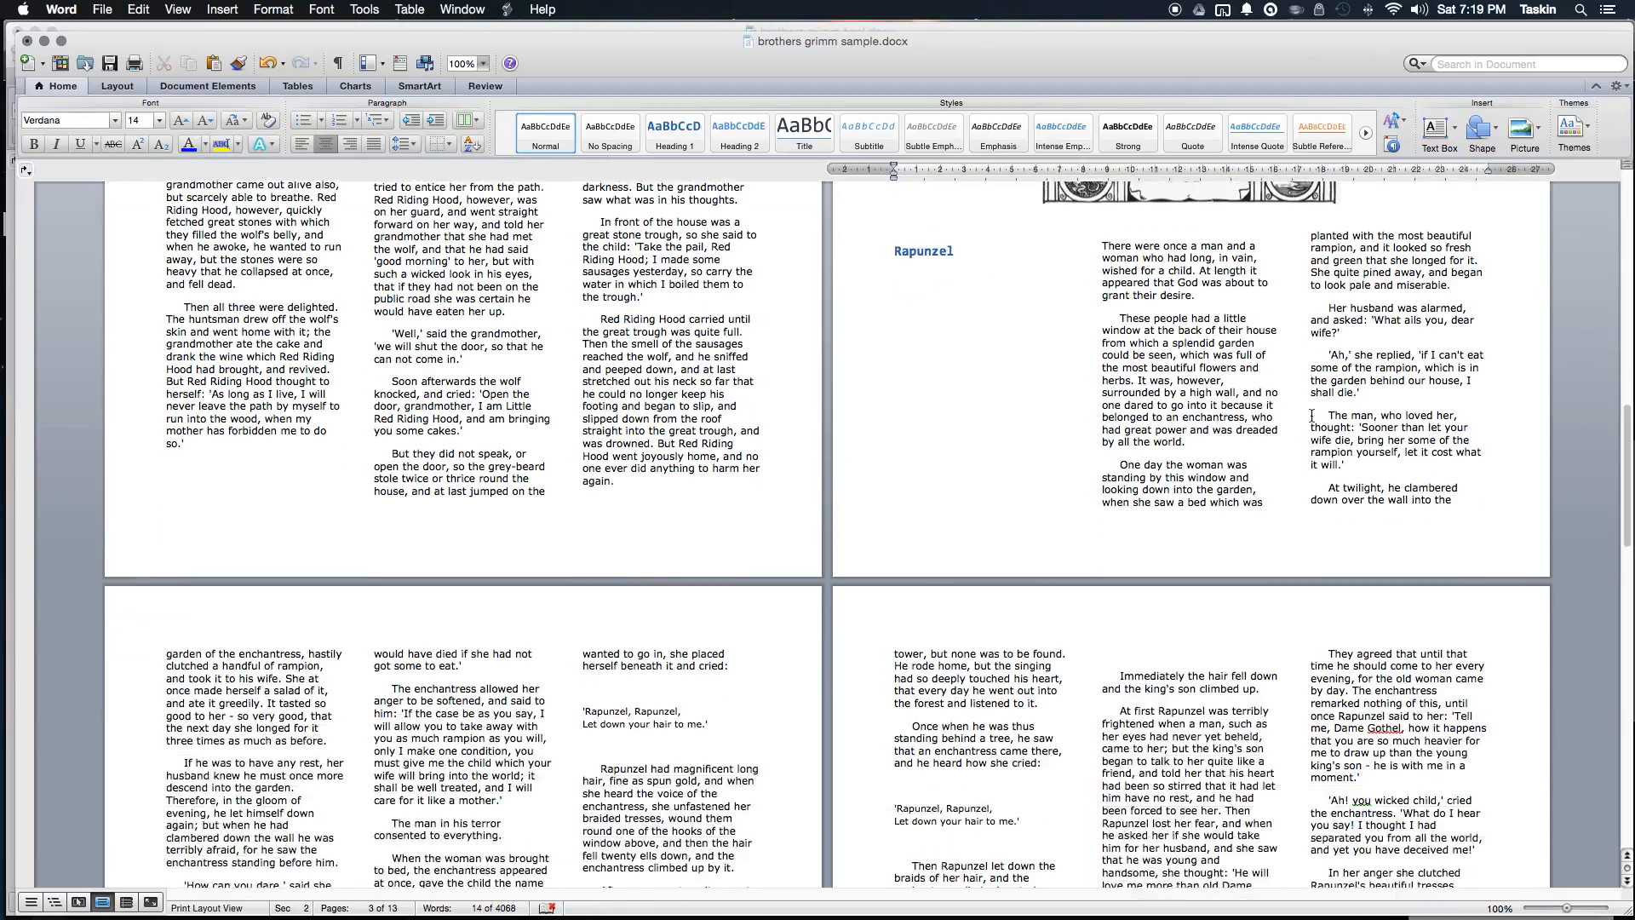
{"action": "scroll", "coordinate": [1312, 419], "scroll_direction": "down", "scroll_amount": 3}
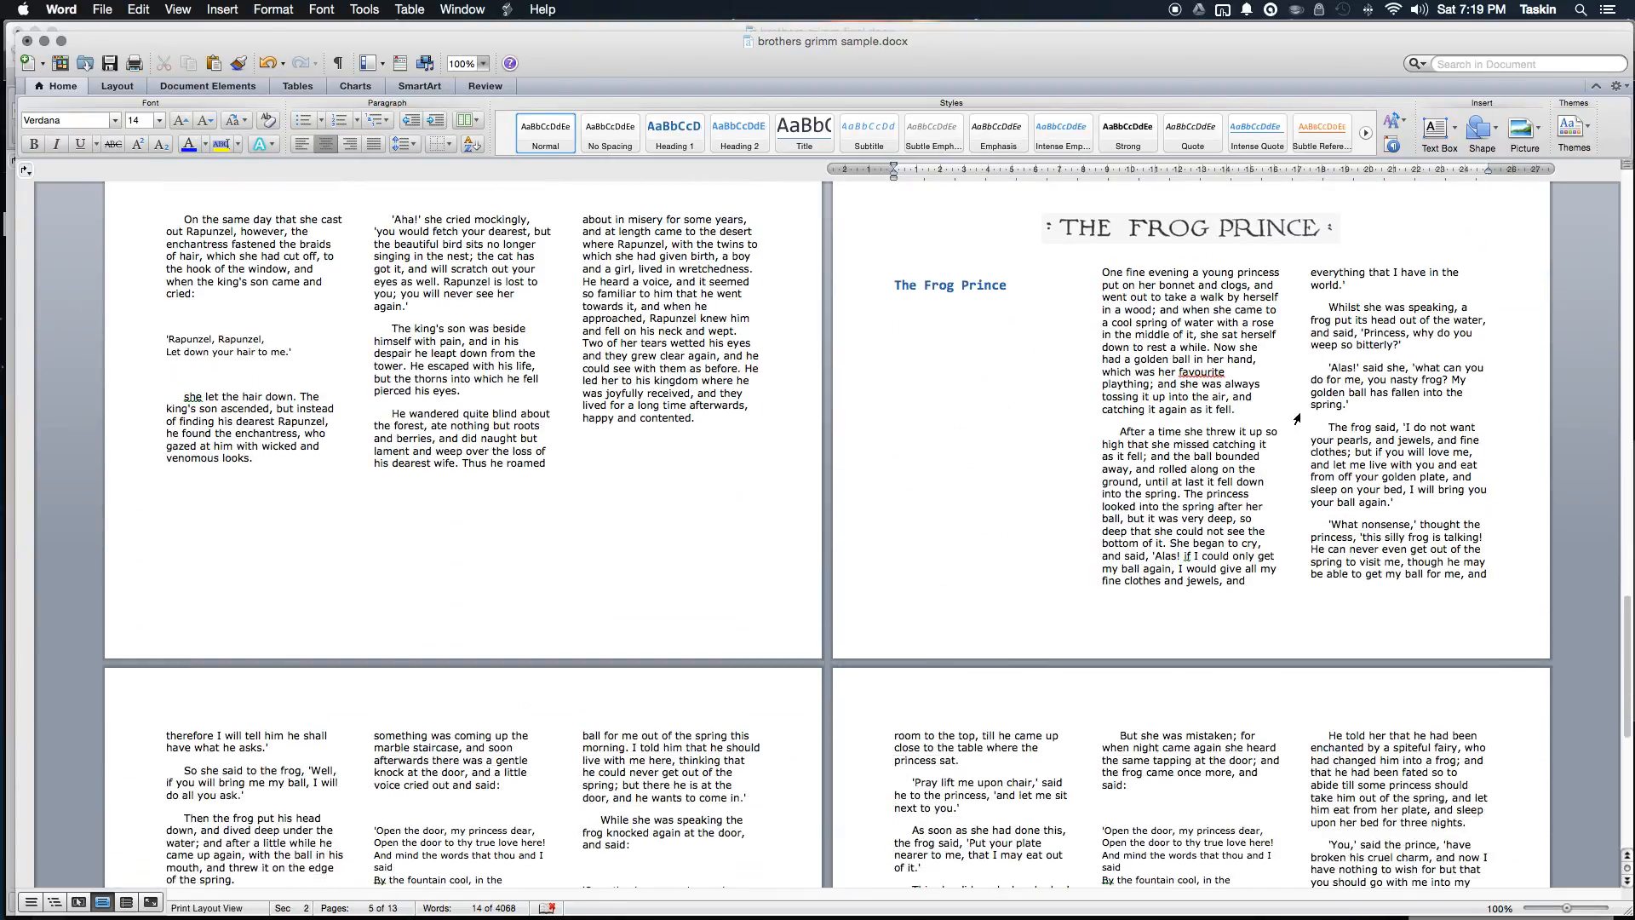
{"action": "scroll", "coordinate": [1181, 366], "scroll_direction": "up", "scroll_amount": 20}
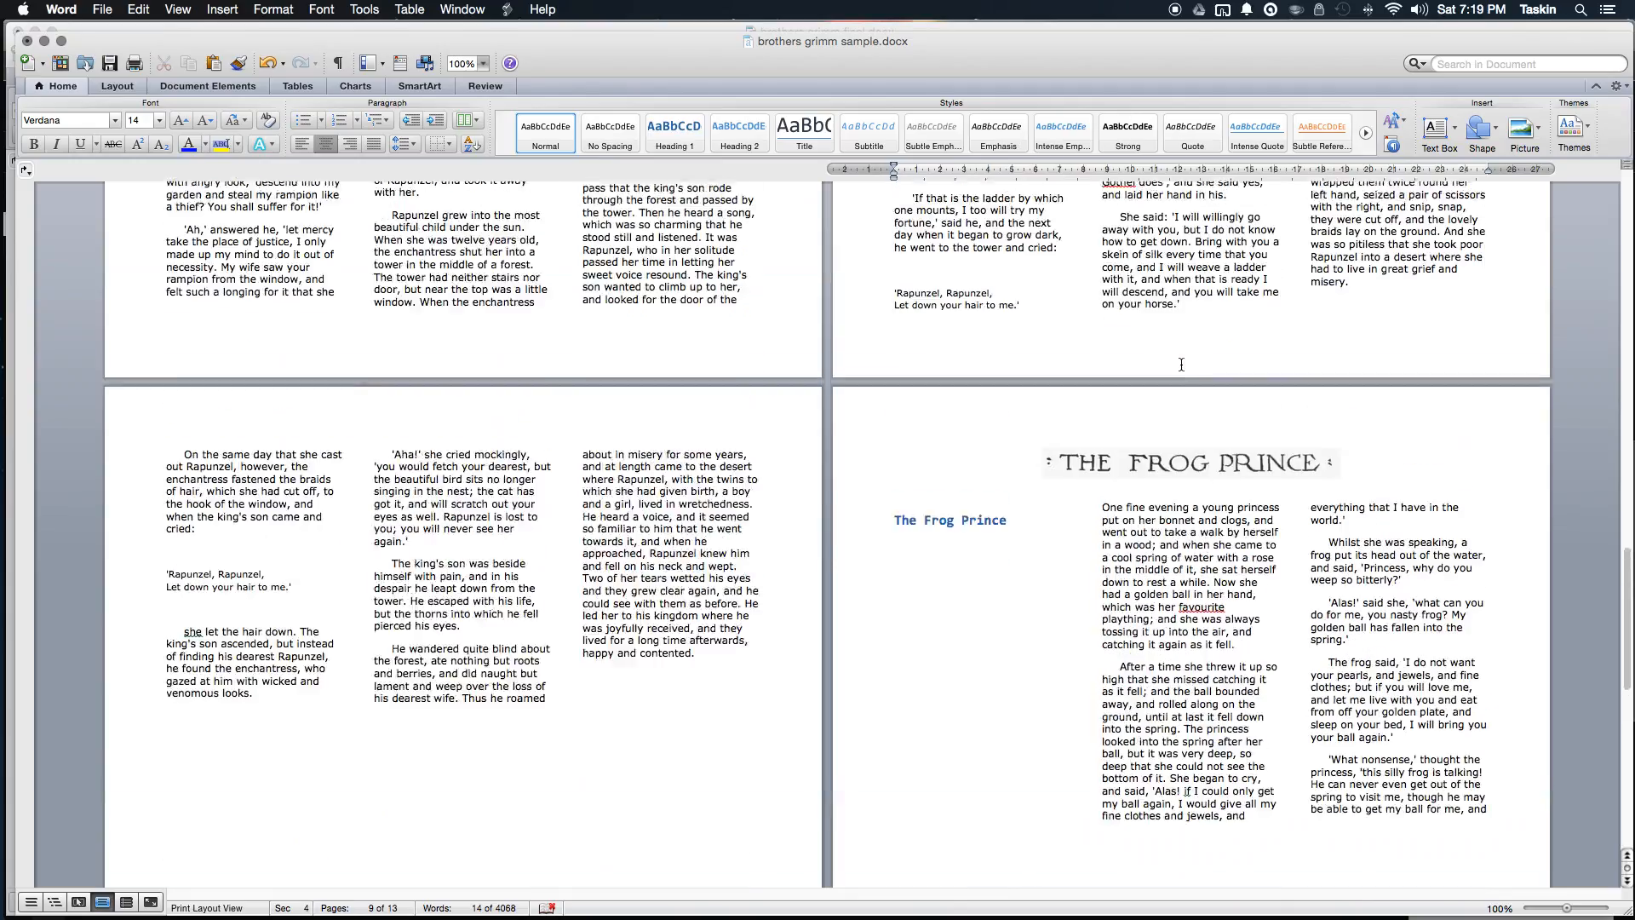
{"action": "scroll", "coordinate": [1181, 364], "scroll_direction": "up", "scroll_amount": 20}
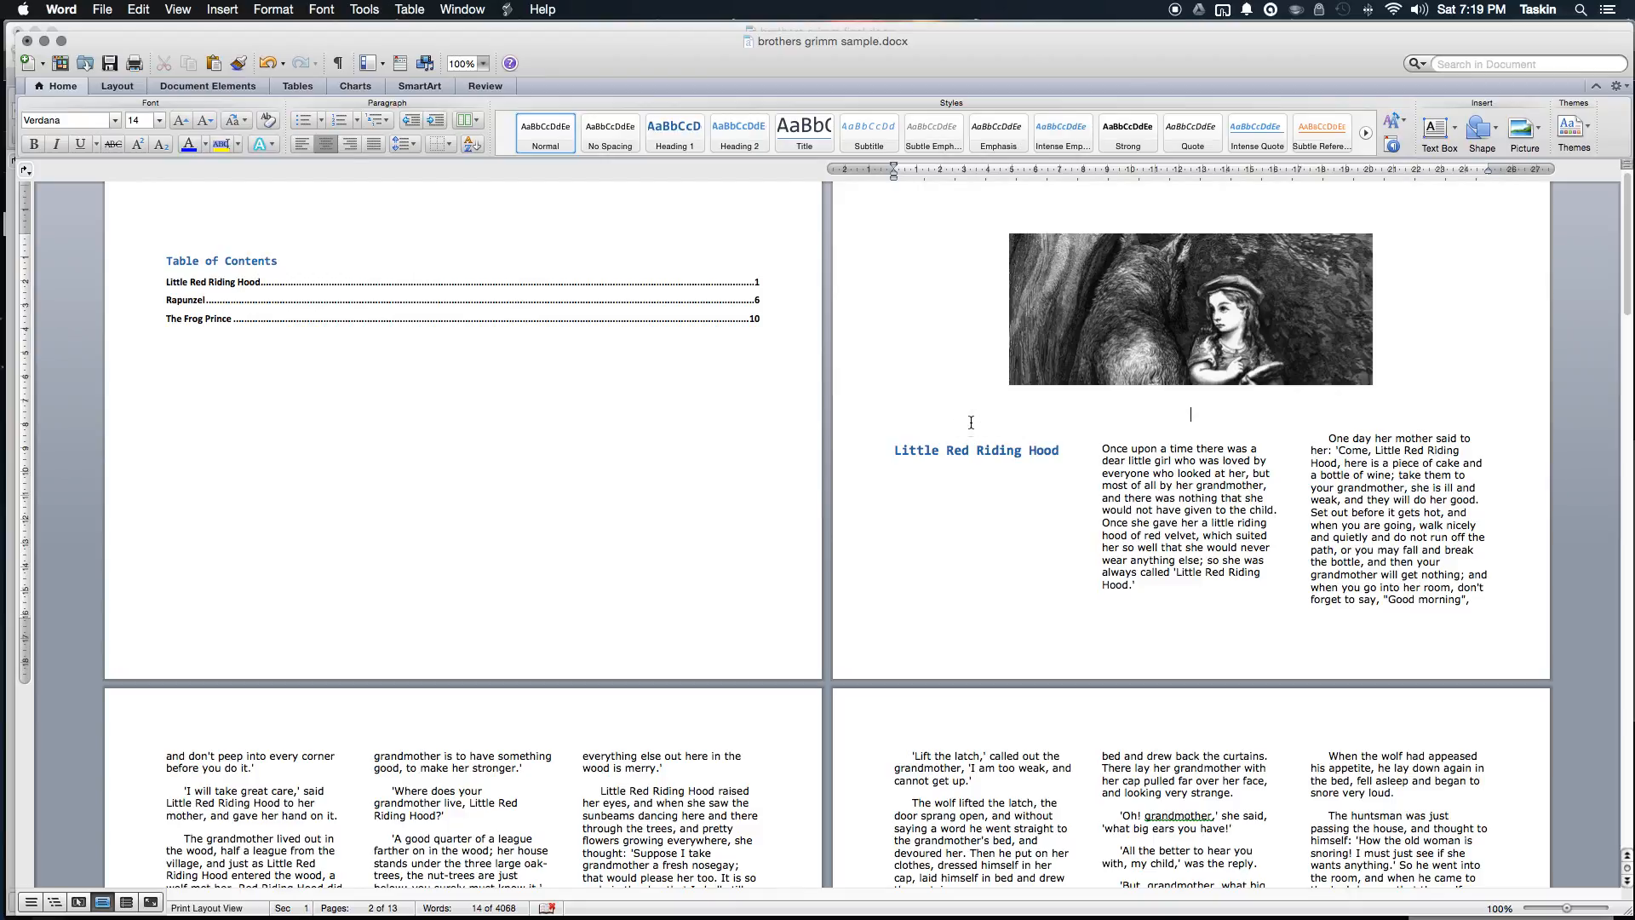
Step: Delete the column break before 'Once', then undo it so the story stays in column two
{"action": "scroll", "coordinate": [971, 423], "scroll_direction": "up", "scroll_amount": 1}
{"action": "scroll", "coordinate": [1064, 425], "scroll_direction": "up", "scroll_amount": 1}
{"action": "left_click_drag", "start_coordinate": [1311, 438], "coordinate": [1505, 437]}
{"action": "left_click_drag", "start_coordinate": [1259, 449], "coordinate": [1101, 442]}
{"action": "left_click", "coordinate": [1129, 450]}
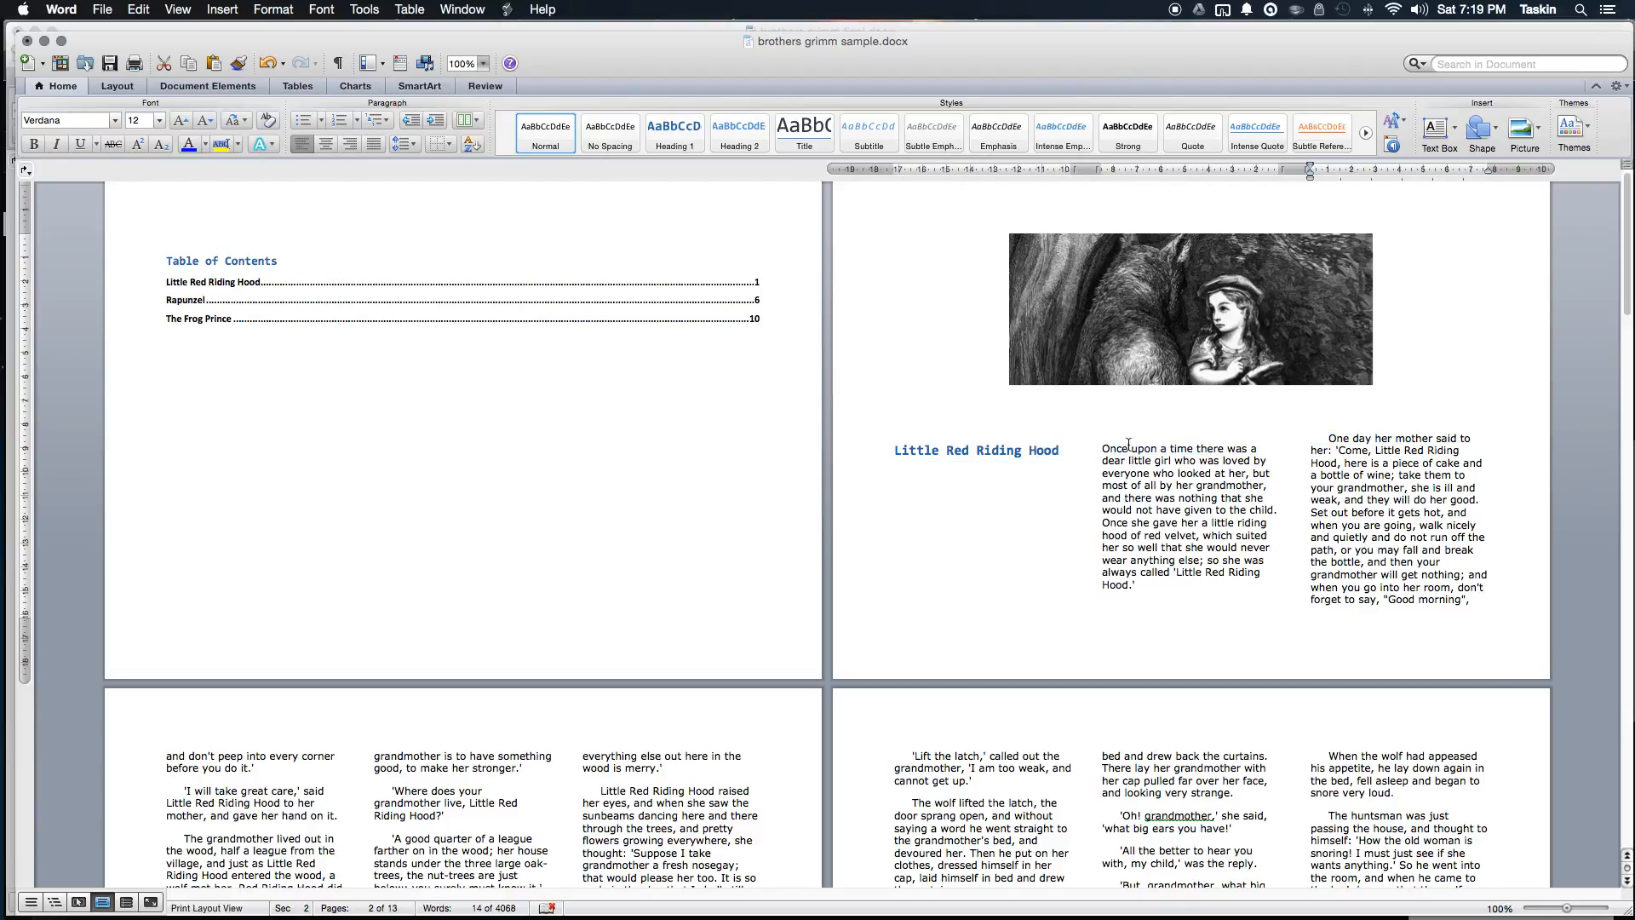
{"action": "left_click", "coordinate": [1102, 449]}
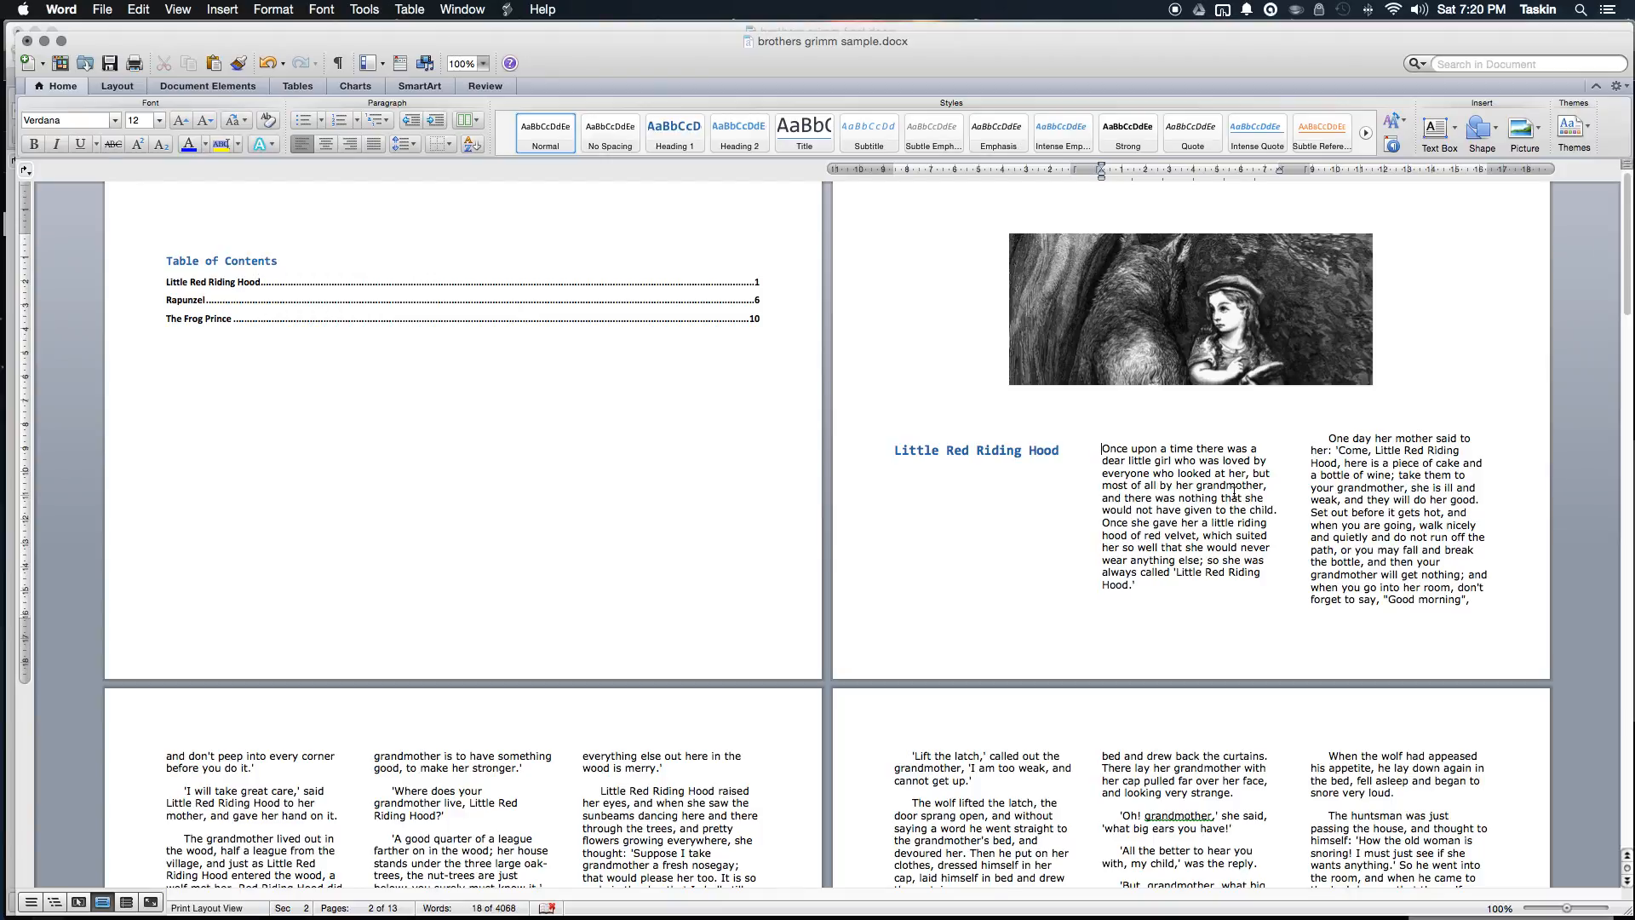
{"action": "key", "text": "BackSpace"}
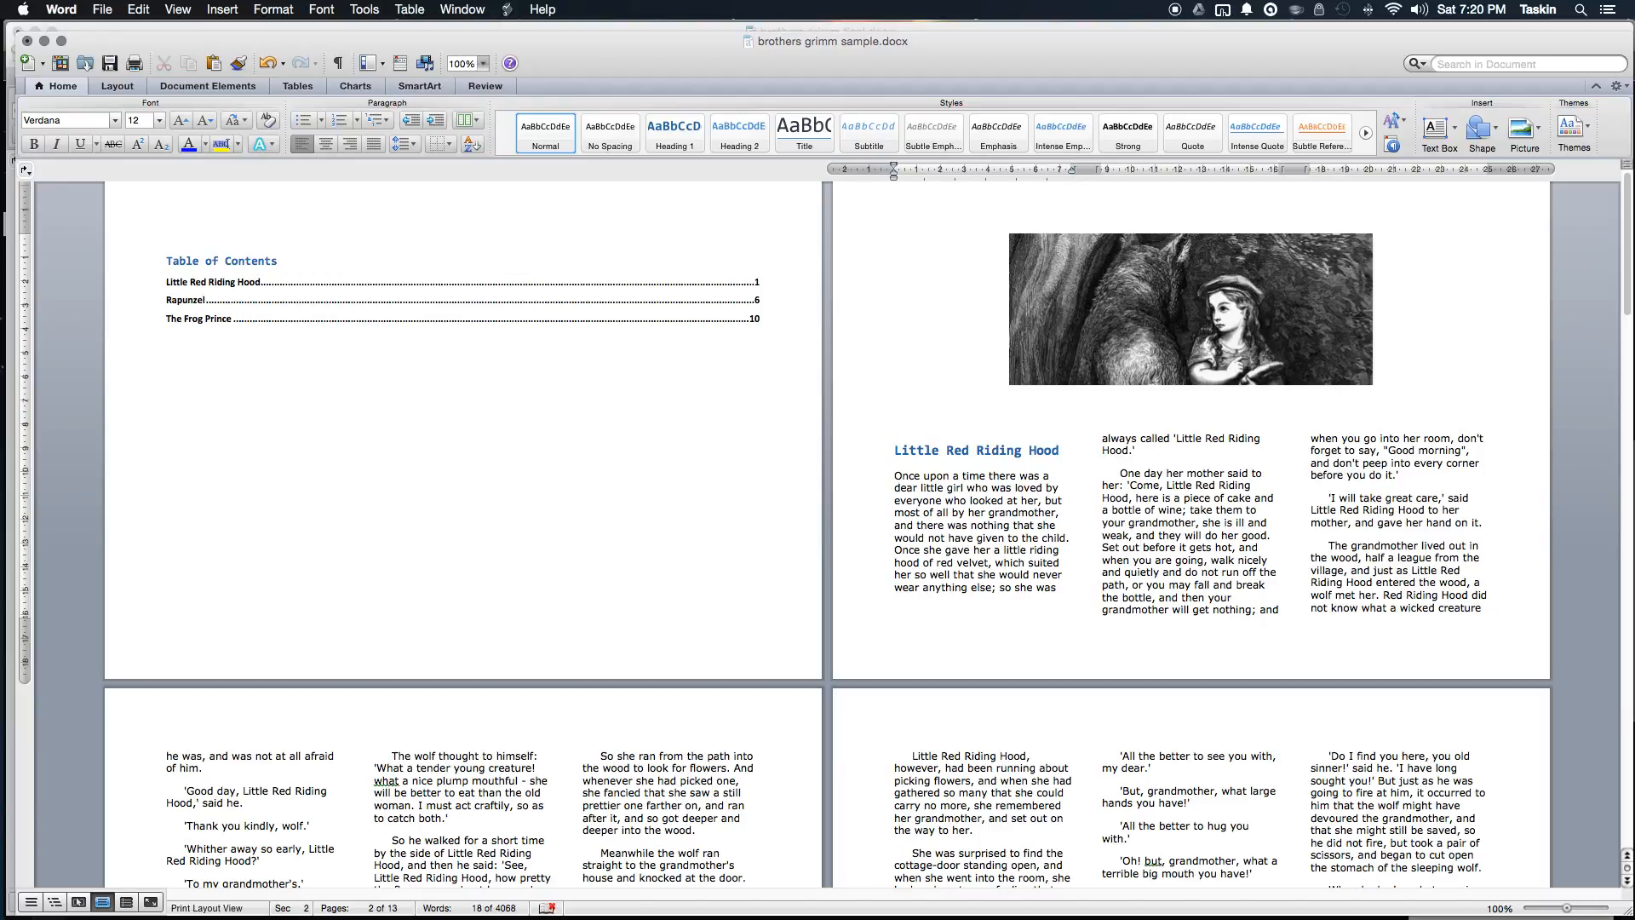
{"action": "key", "text": "super+z"}
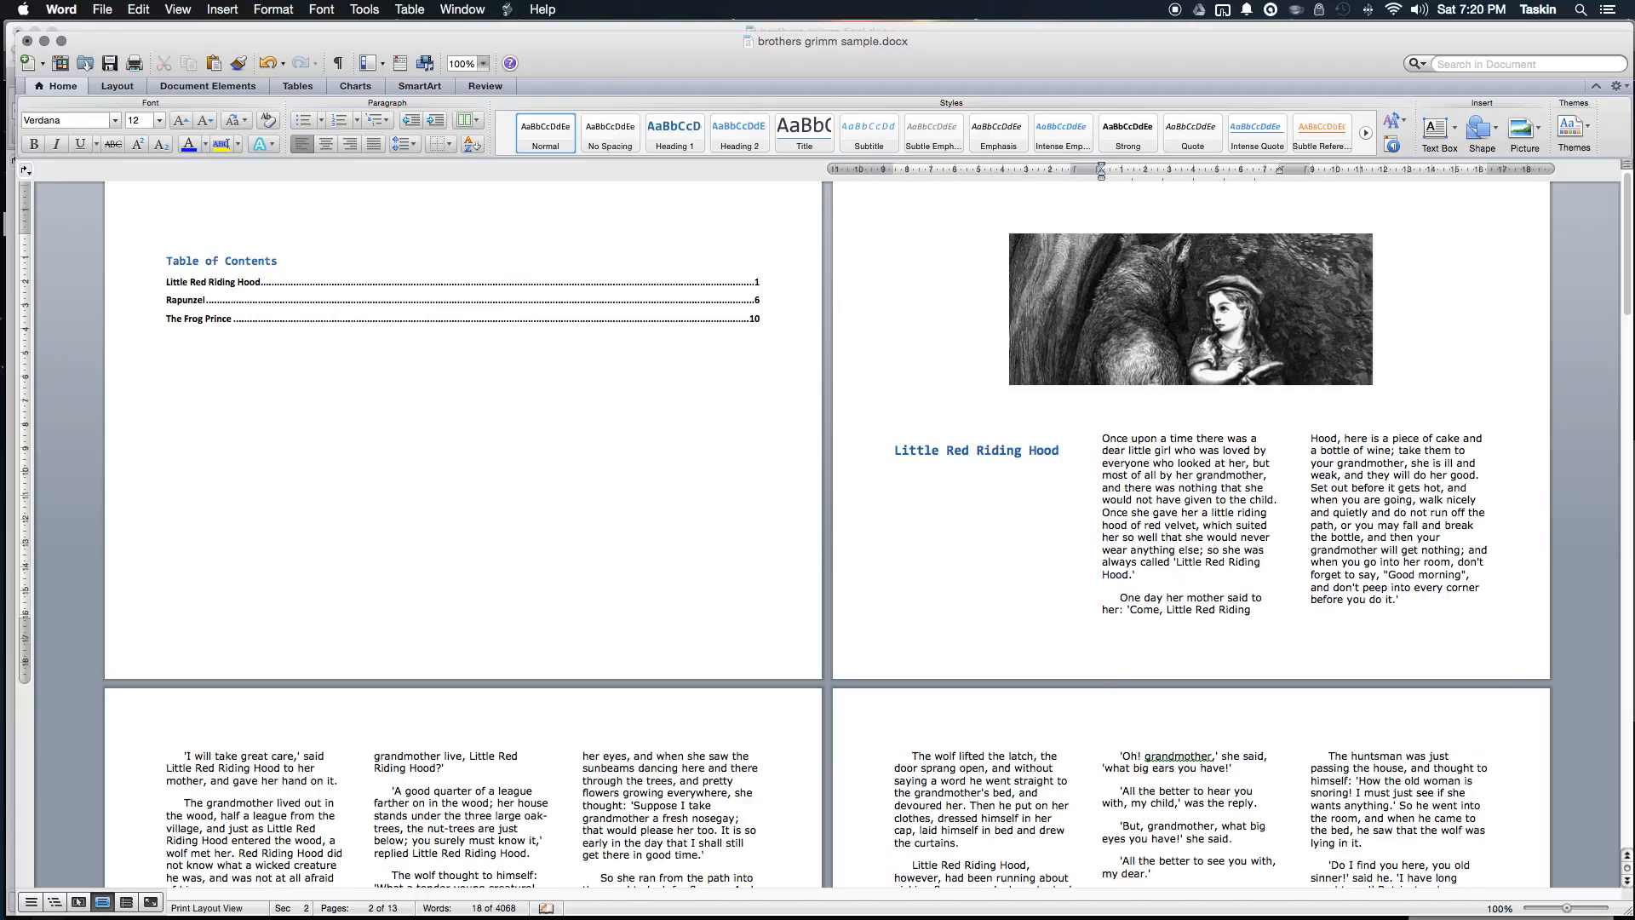
Step: Check the reflow of the opening and 'One day her mother' paragraphs
{"action": "triple_click", "coordinate": [1257, 436]}
{"action": "triple_click", "coordinate": [1398, 438]}
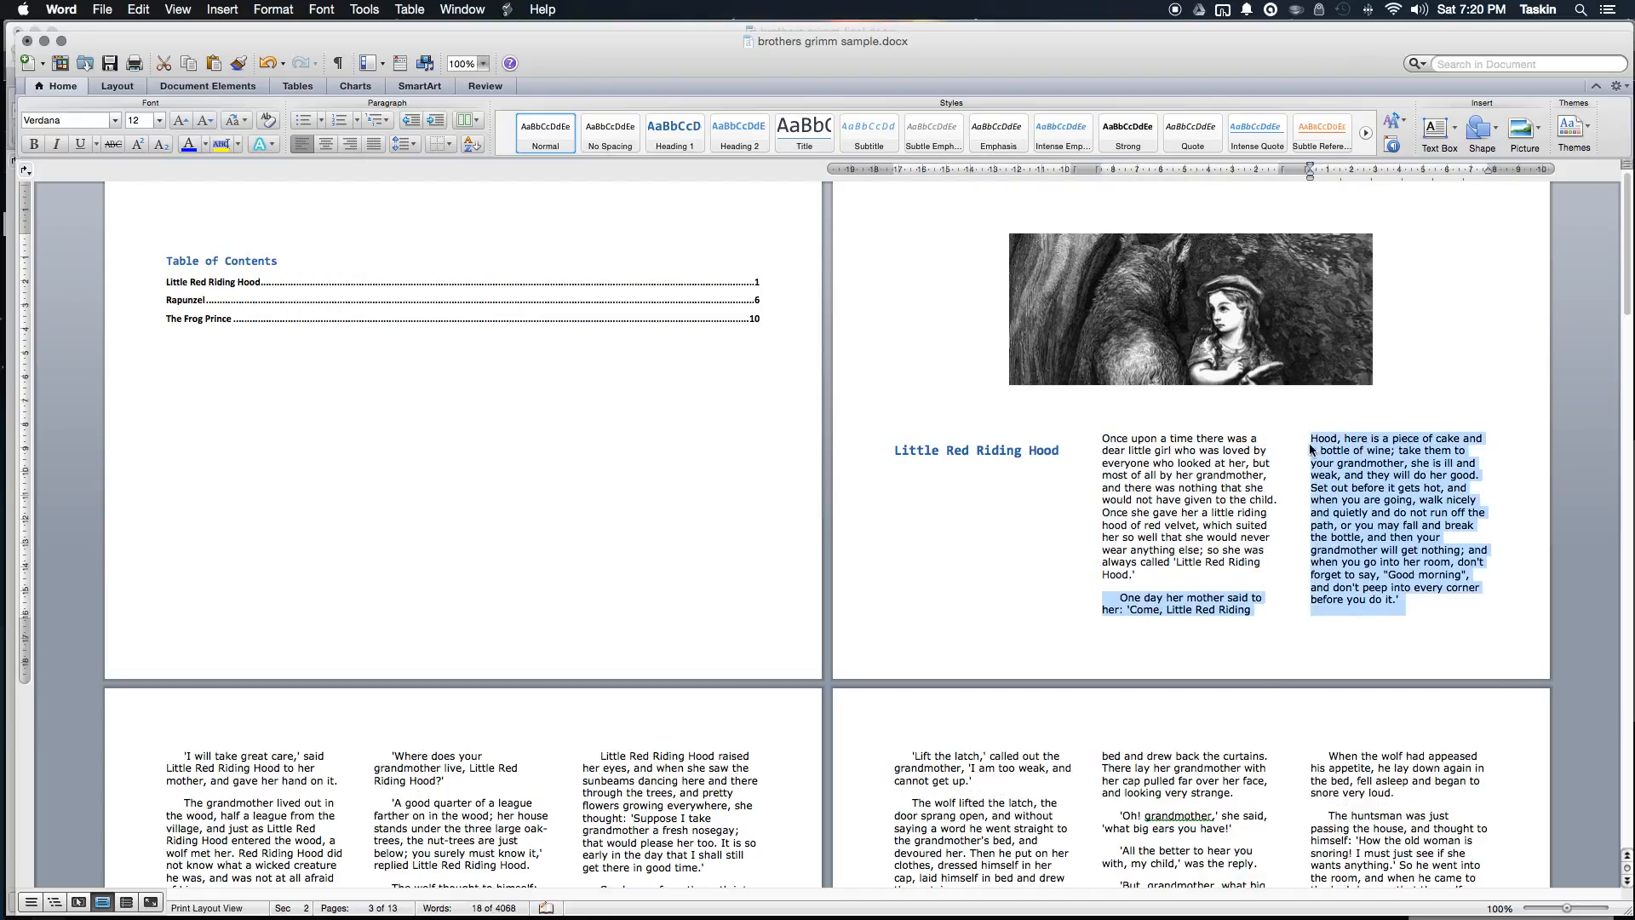
{"action": "left_click", "coordinate": [1195, 436]}
{"action": "scroll", "coordinate": [1194, 440], "scroll_direction": "down", "scroll_amount": 5}
{"action": "scroll", "coordinate": [1195, 439], "scroll_direction": "down", "scroll_amount": 18}
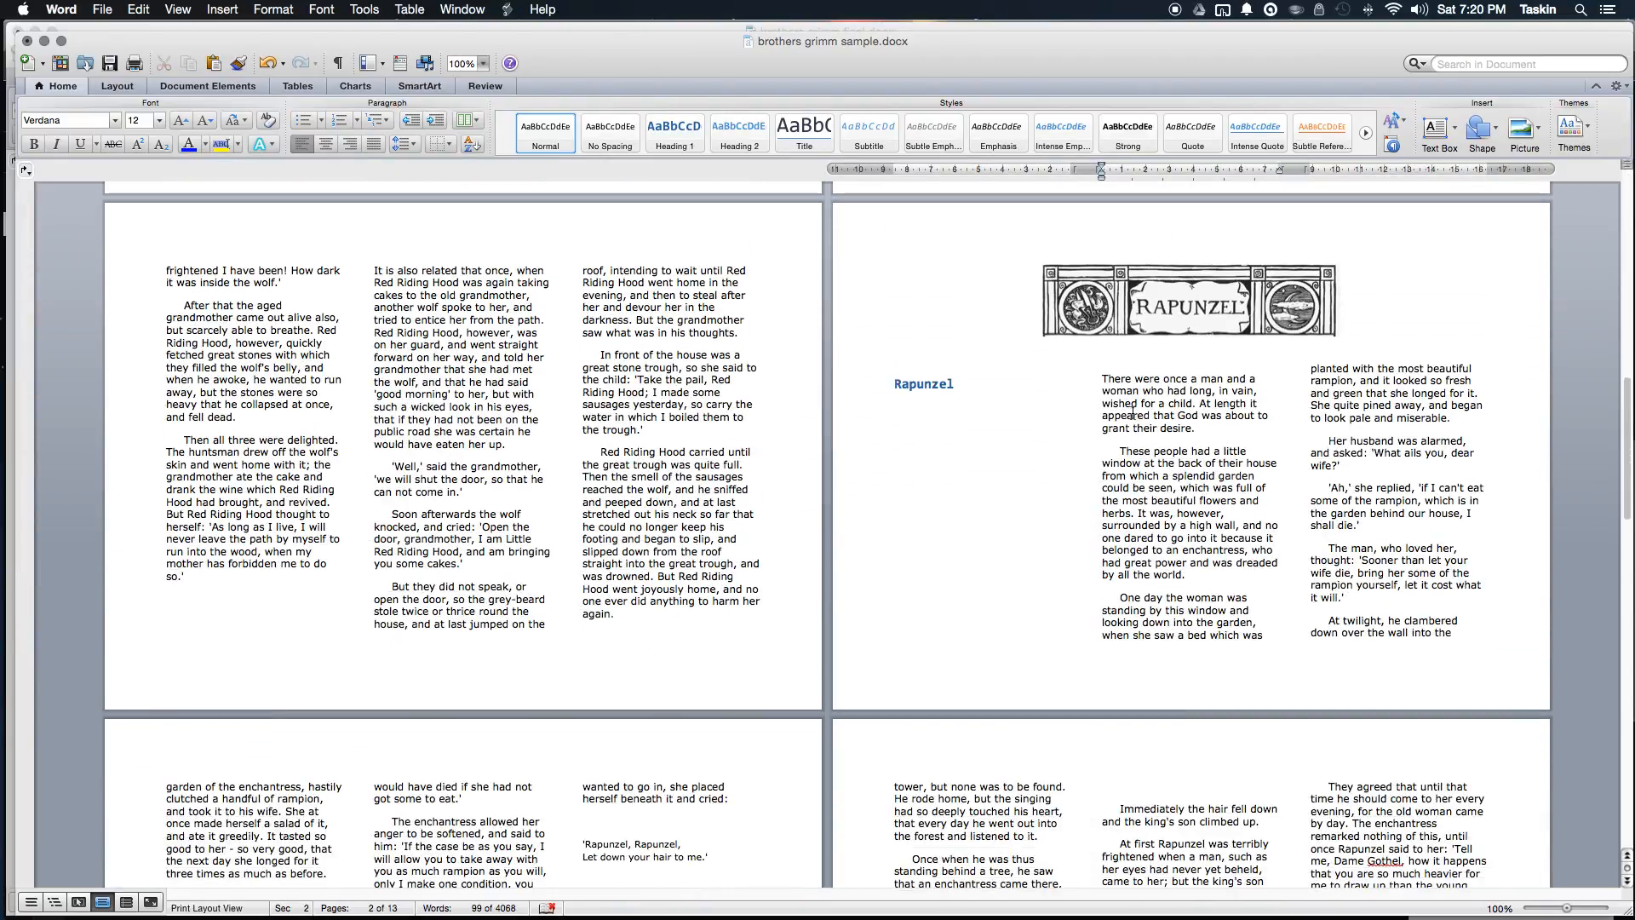
Step: Replace the column break before 'There were once' with two Returns so Rapunzel starts atop column two
{"action": "left_click", "coordinate": [1104, 380]}
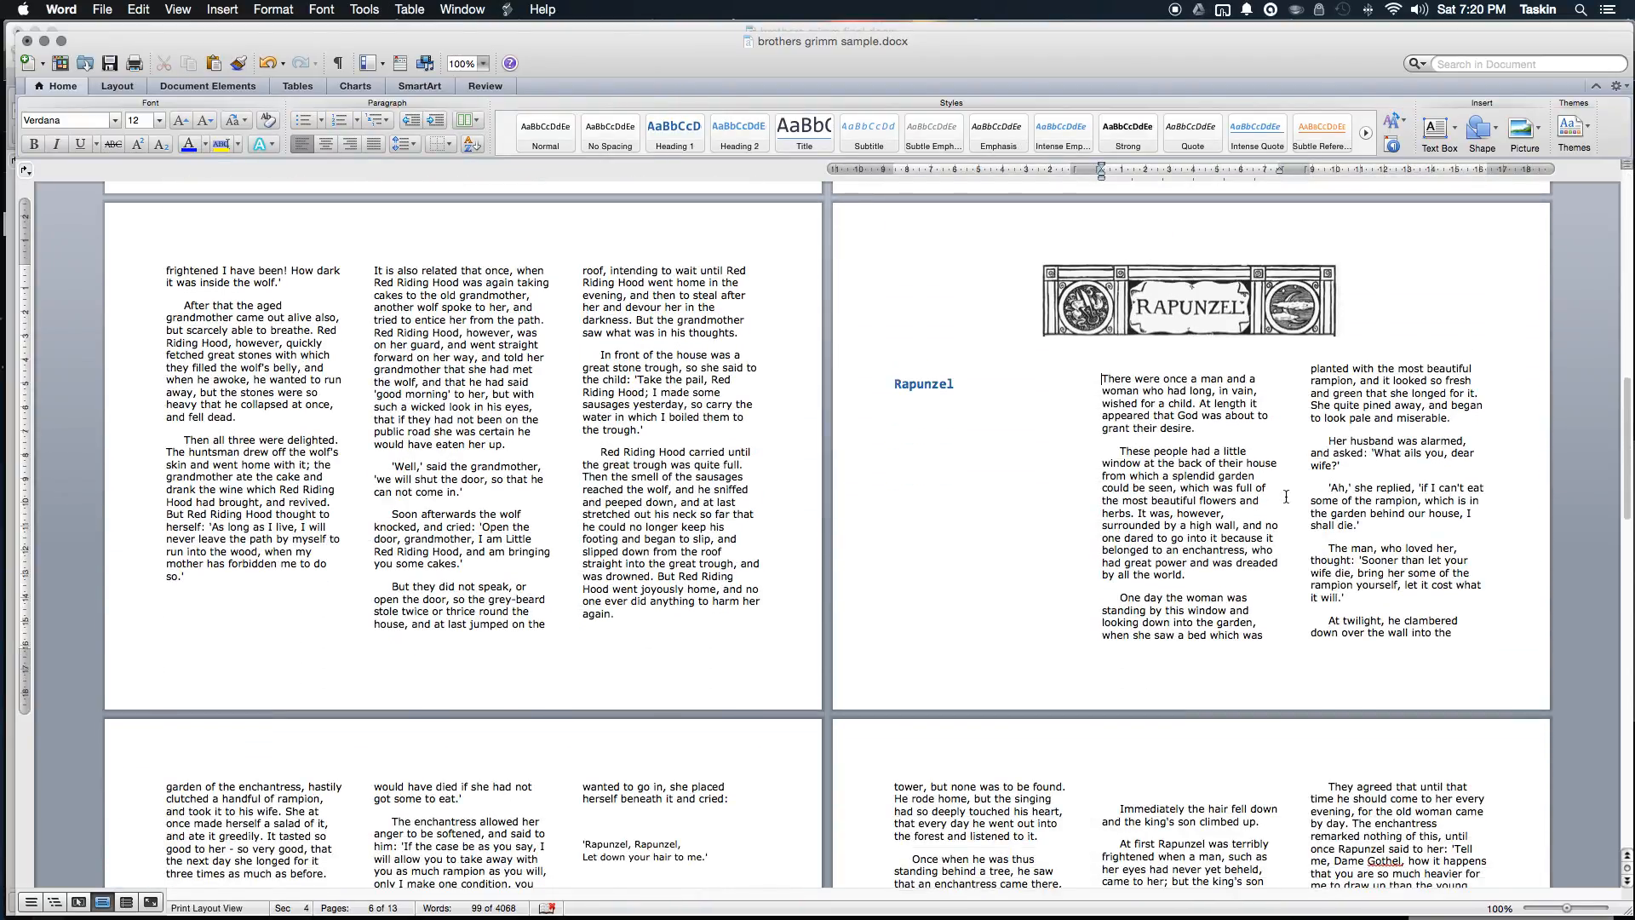
{"action": "key", "text": "BackSpace"}
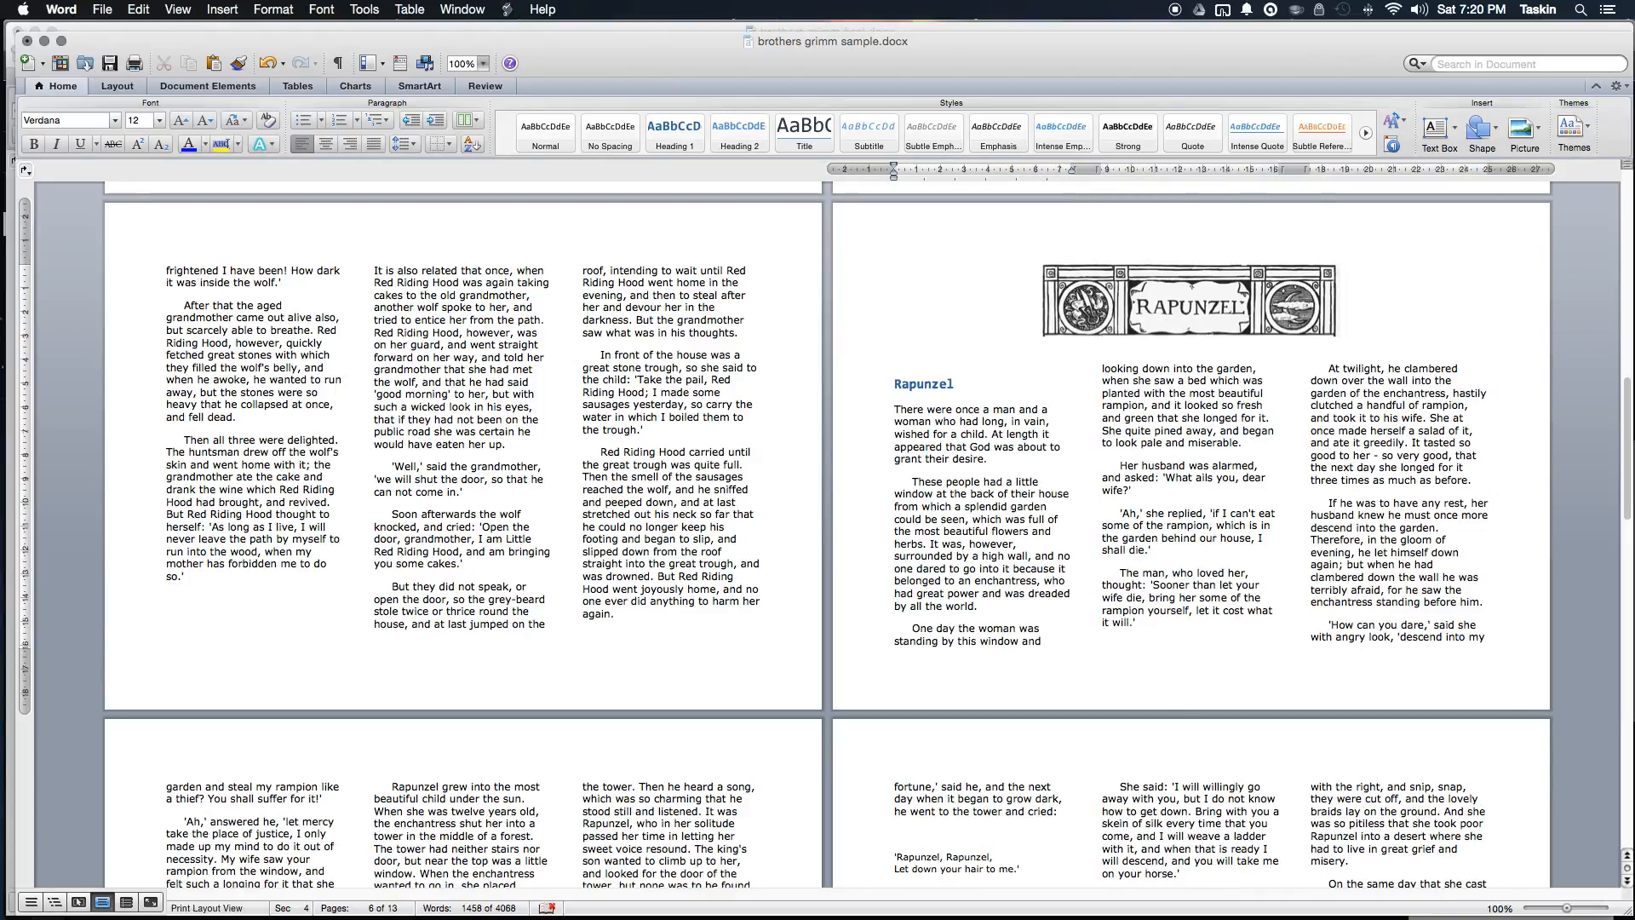
{"action": "key", "text": "Return"}
{"action": "key", "text": "Return"}
{"action": "key", "text": "Return"}
{"action": "key", "text": "Return"}
{"action": "key", "text": "Return"}
{"action": "key", "text": "Return"}
{"action": "key", "text": "Return"}
{"action": "key", "text": "Return"}
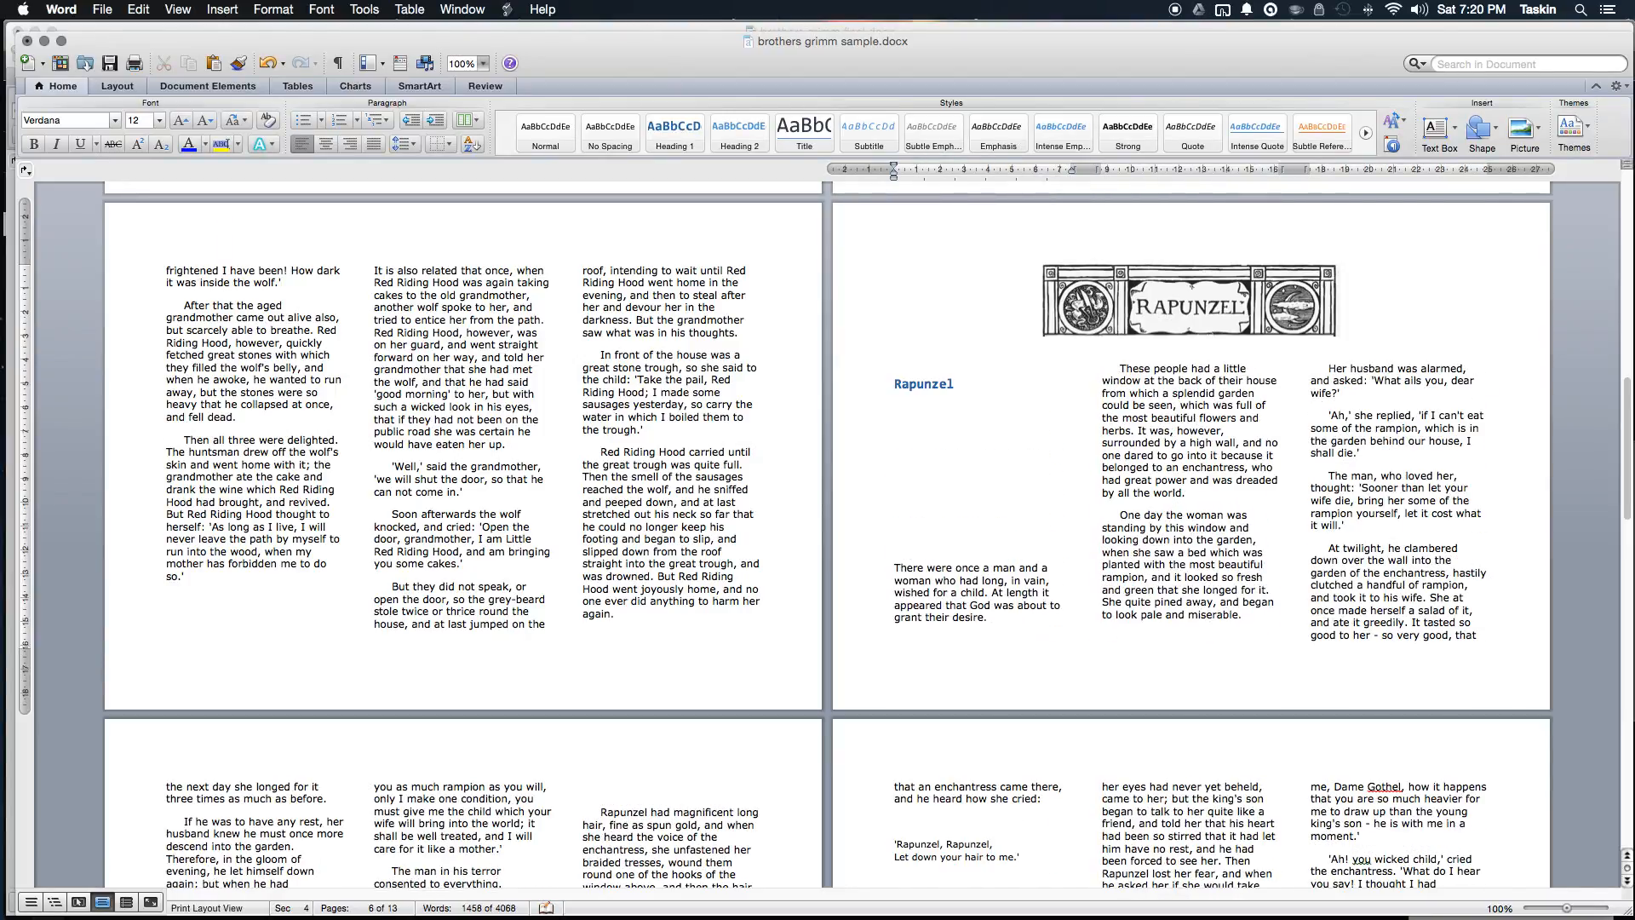
{"action": "key", "text": "Return"}
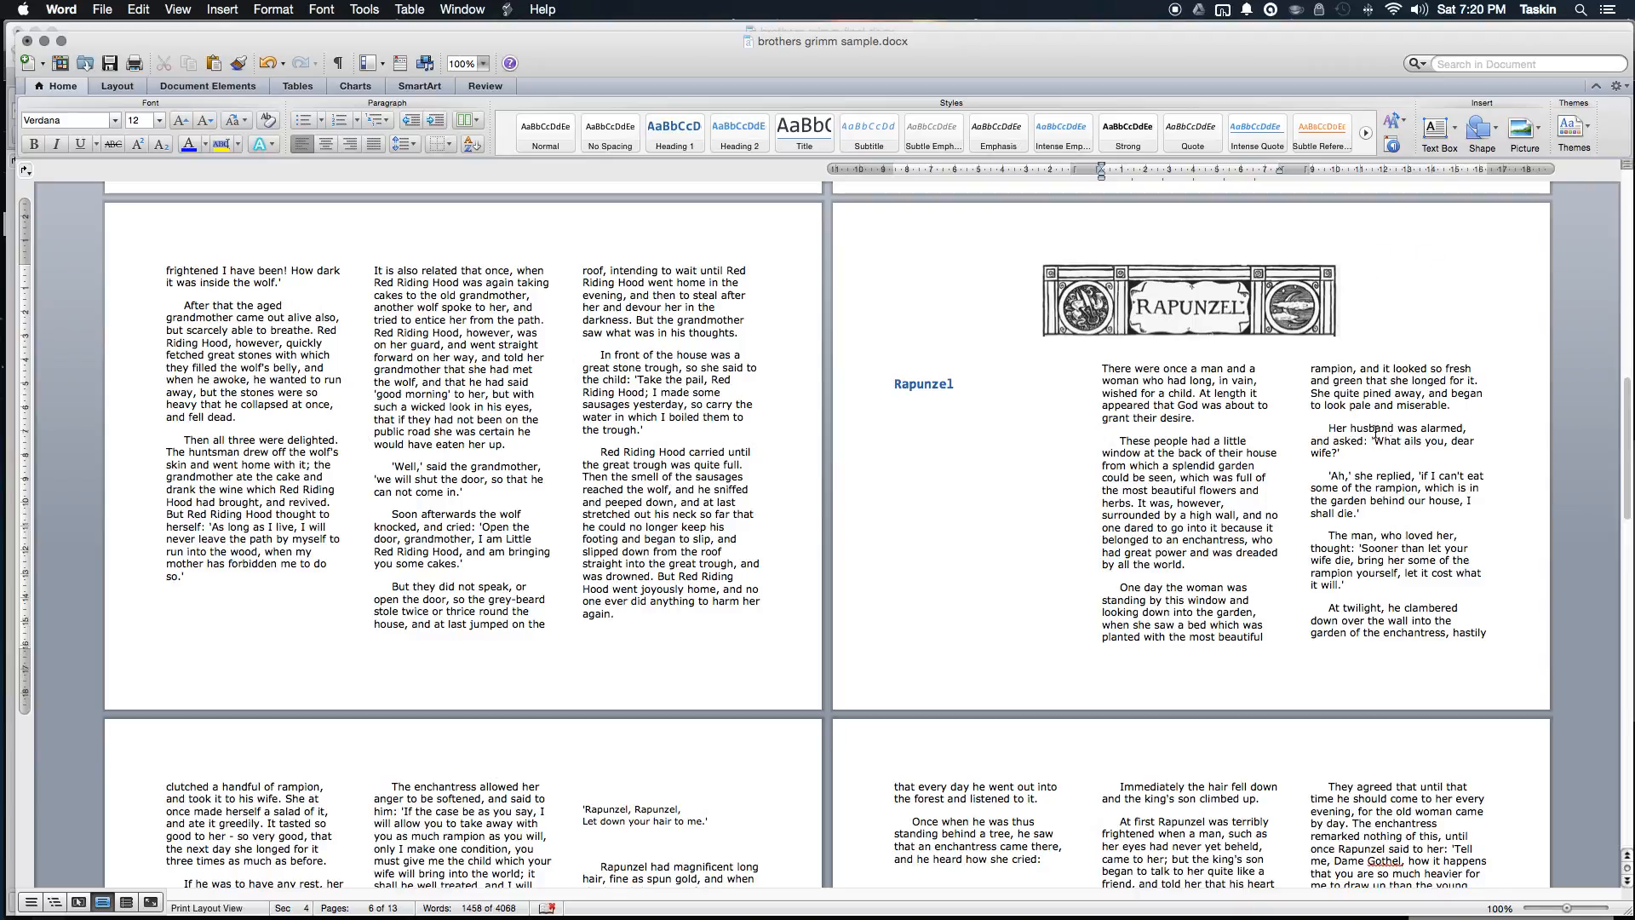
{"action": "scroll", "coordinate": [1389, 428], "scroll_direction": "down", "scroll_amount": 20}
{"action": "scroll", "coordinate": [1105, 541], "scroll_direction": "down", "scroll_amount": 1}
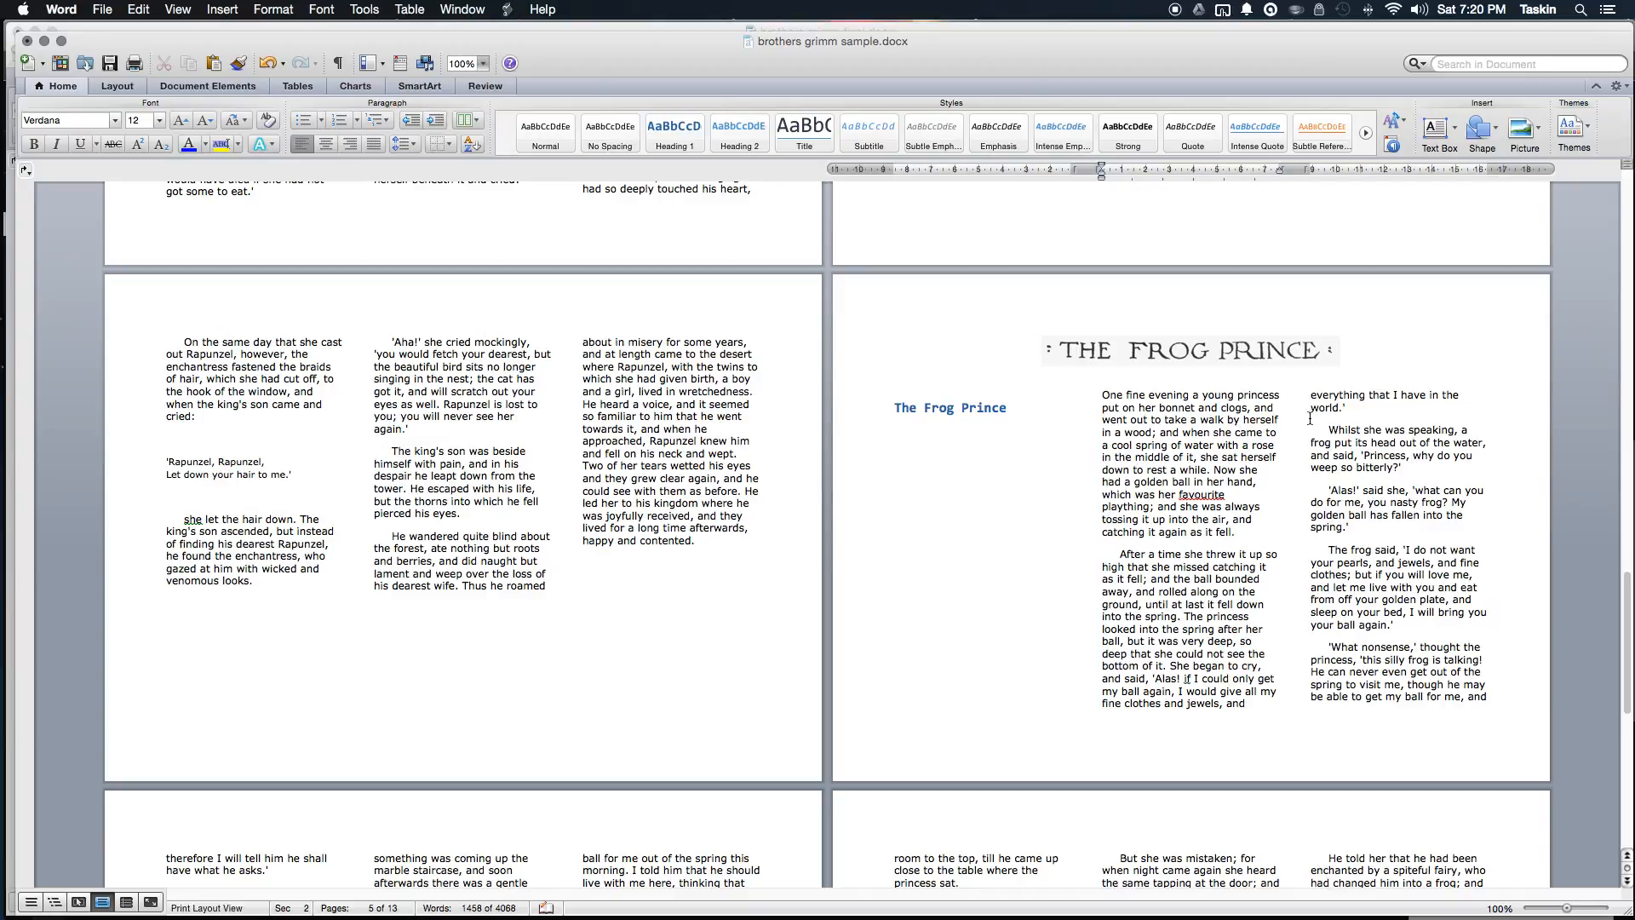
{"action": "scroll", "coordinate": [307, 421], "scroll_direction": "up", "scroll_amount": 6}
{"action": "scroll", "coordinate": [307, 420], "scroll_direction": "up", "scroll_amount": 20}
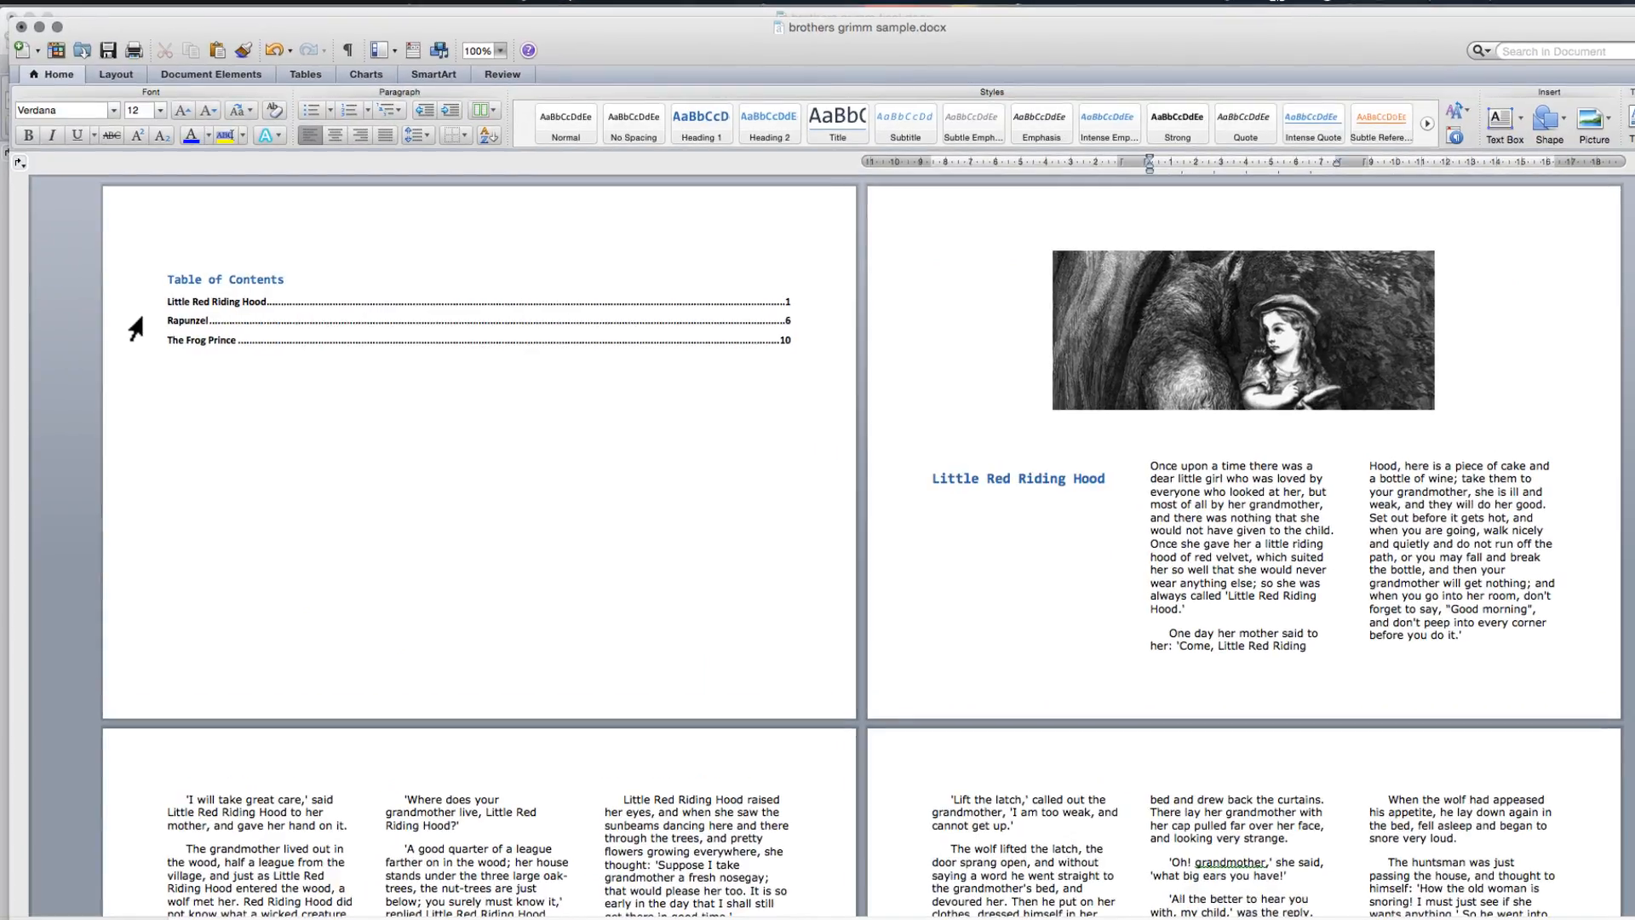
Step: Type an author byline beneath the Little Red Riding Hood heading and select it
{"action": "left_click", "coordinate": [276, 313]}
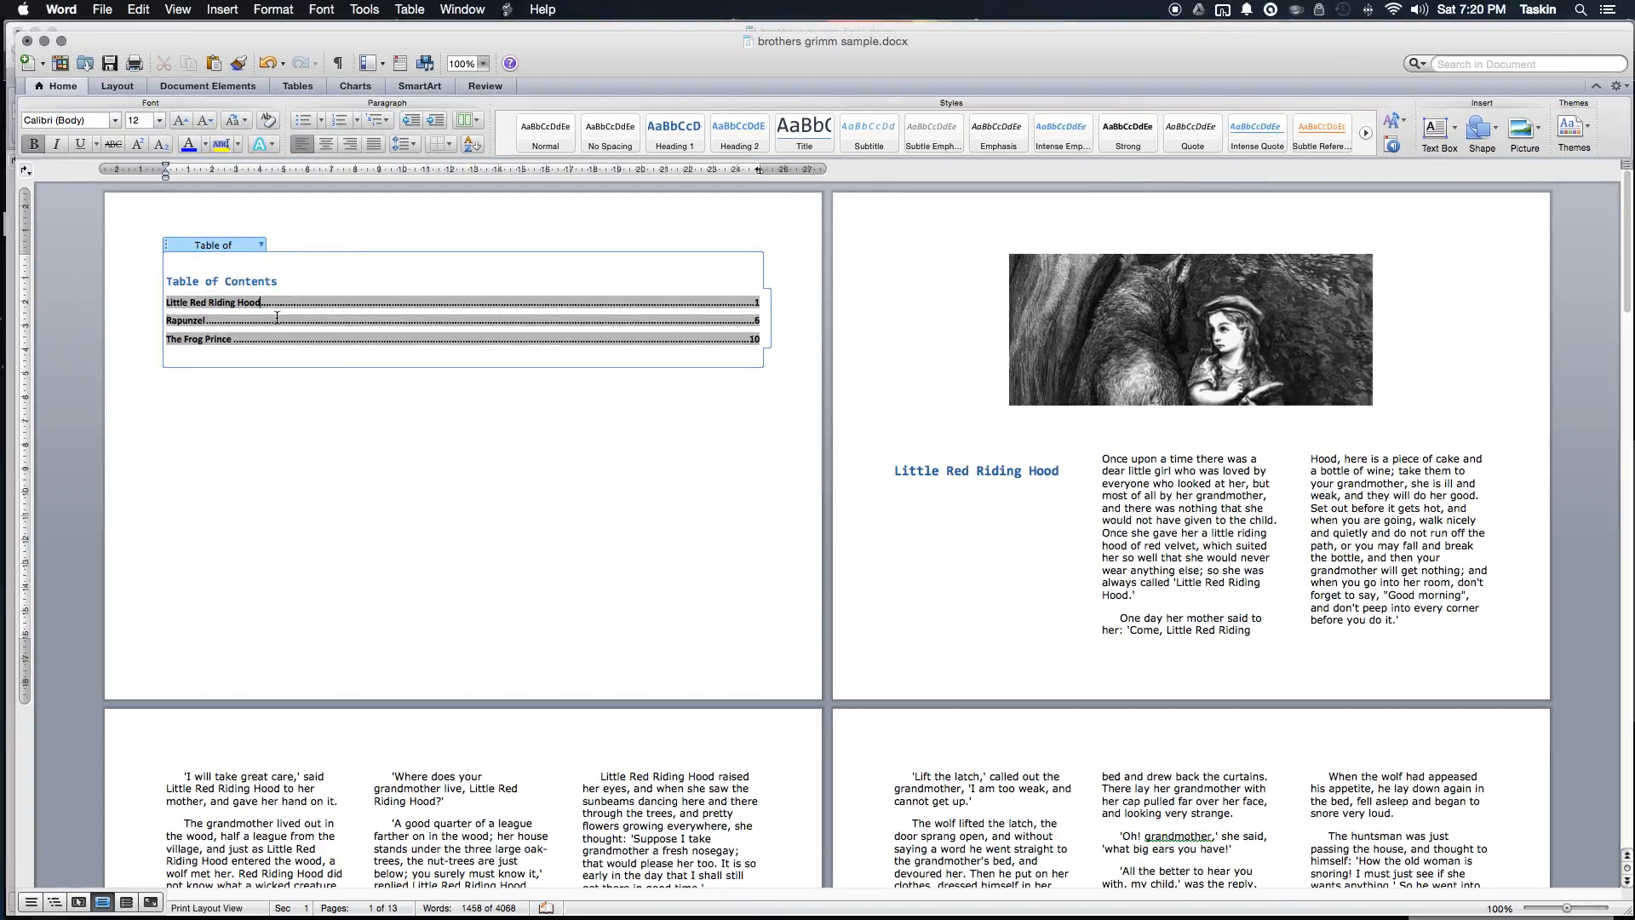
{"action": "left_click", "coordinate": [513, 424]}
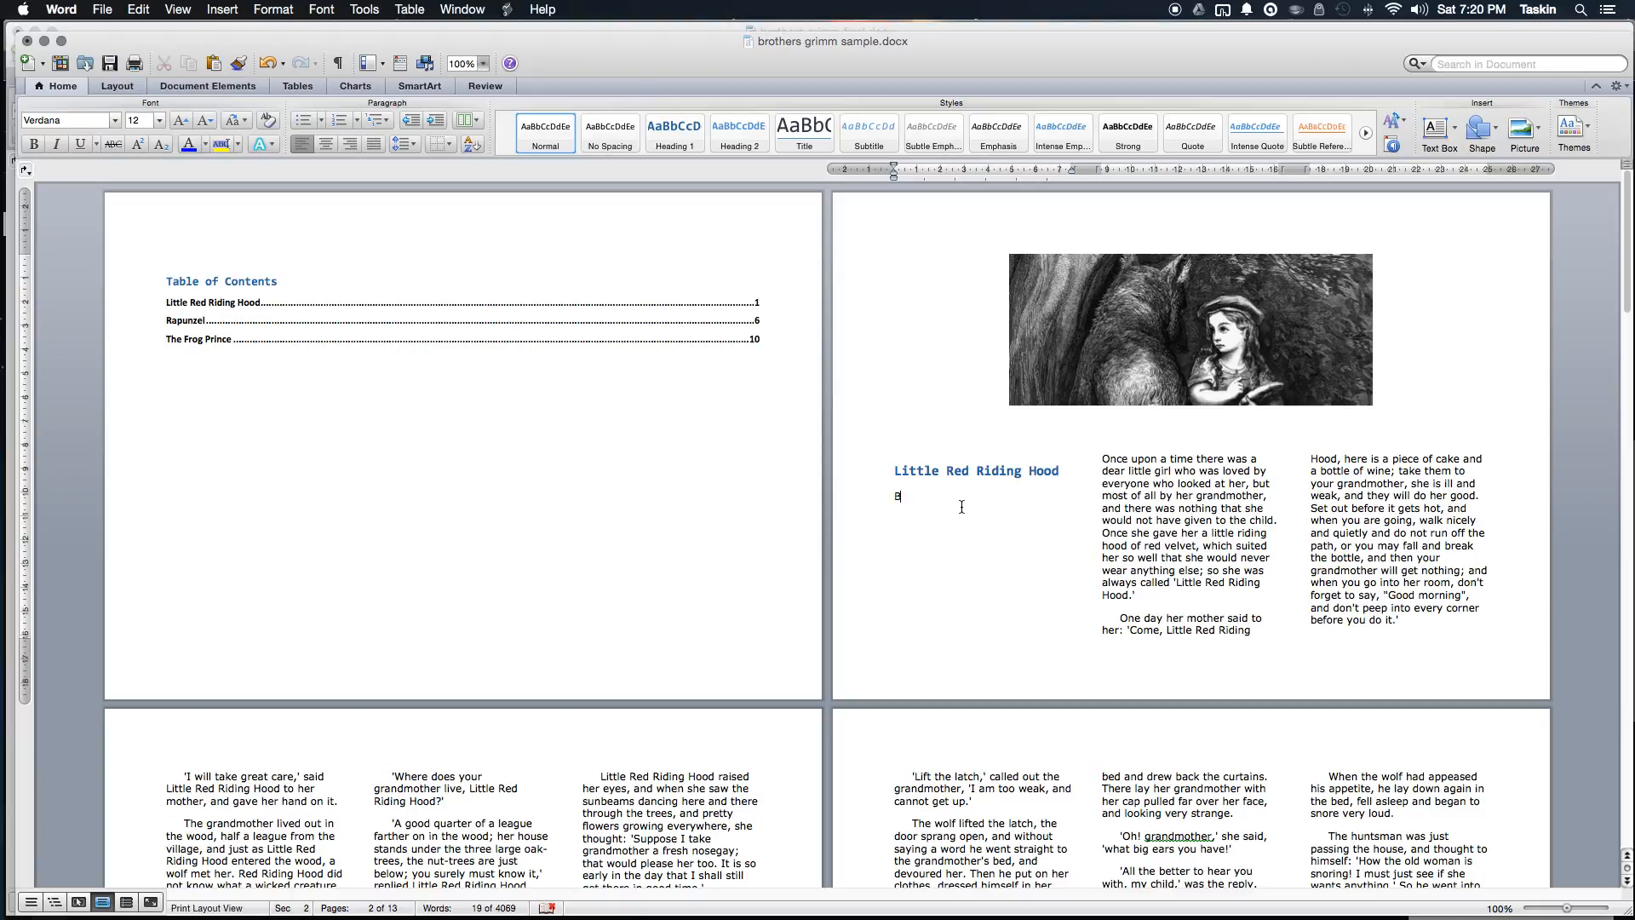
{"action": "type", "text": "y: Task H"}
{"action": "key", "text": "shift+Home"}
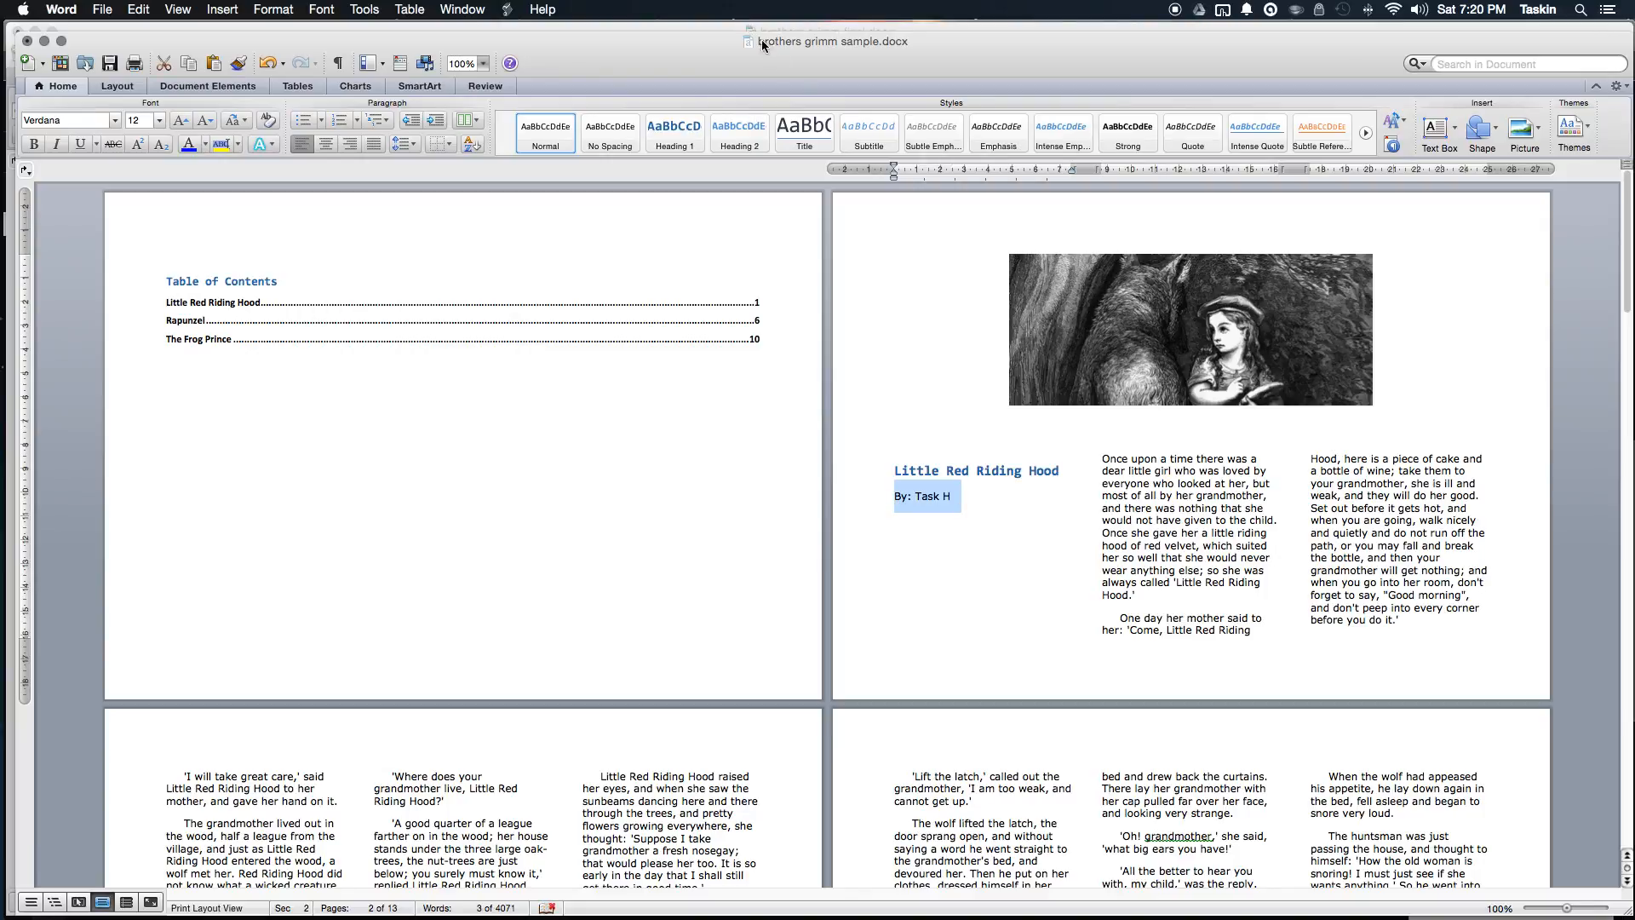
Step: Style the byline as Heading 2 and place the cursor in the table of contents
{"action": "left_click", "coordinate": [753, 132]}
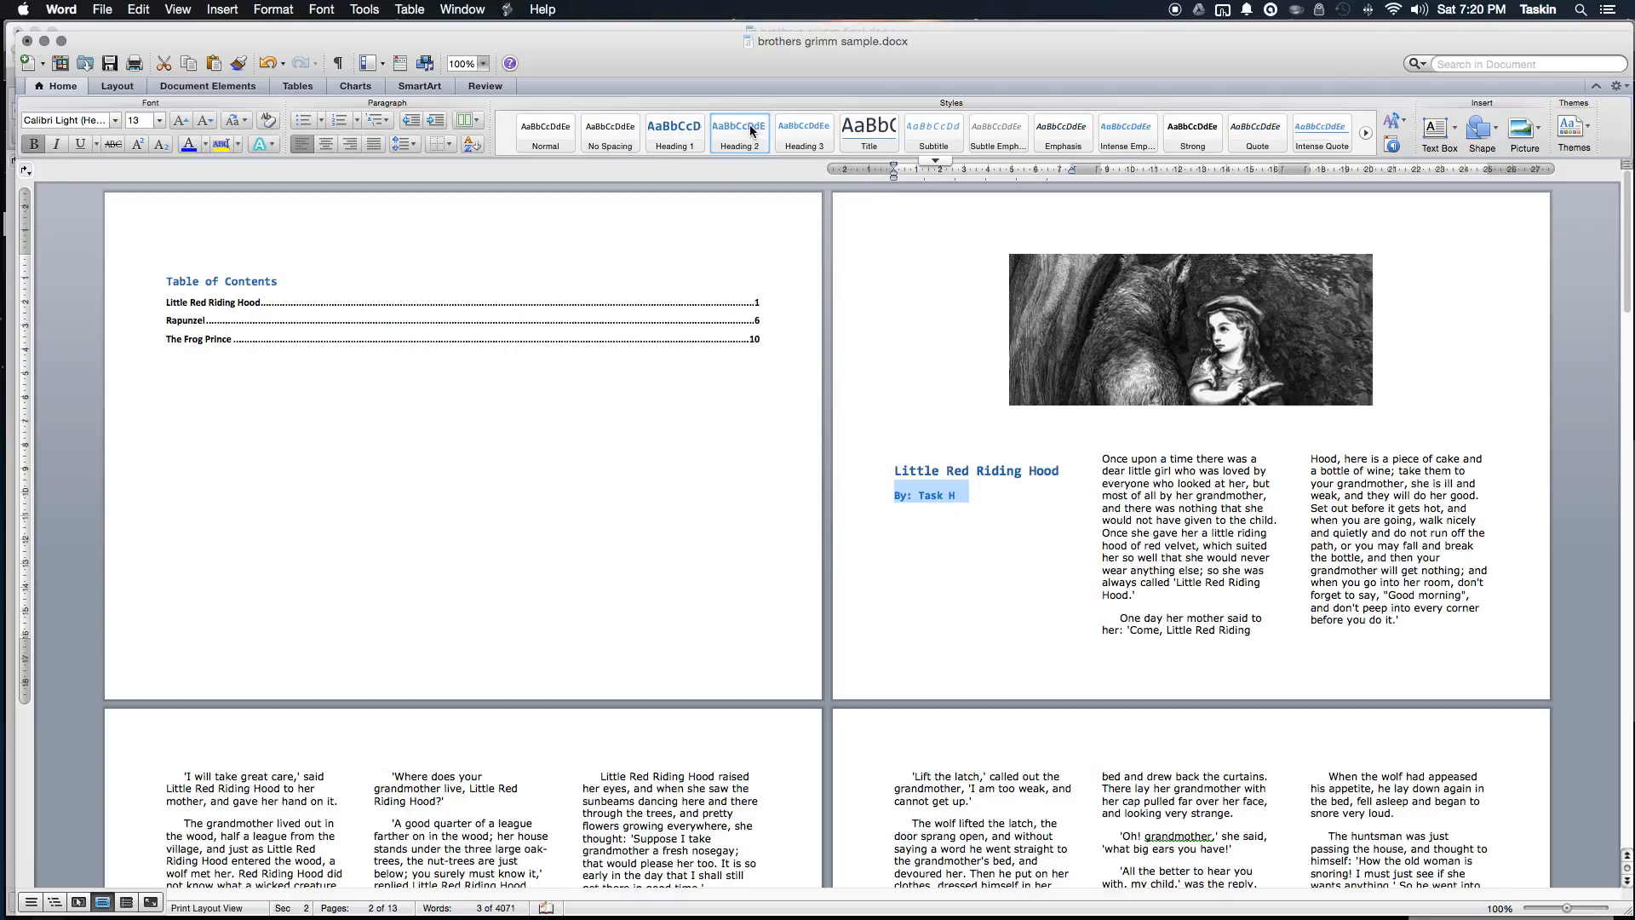
{"action": "left_click", "coordinate": [1001, 488]}
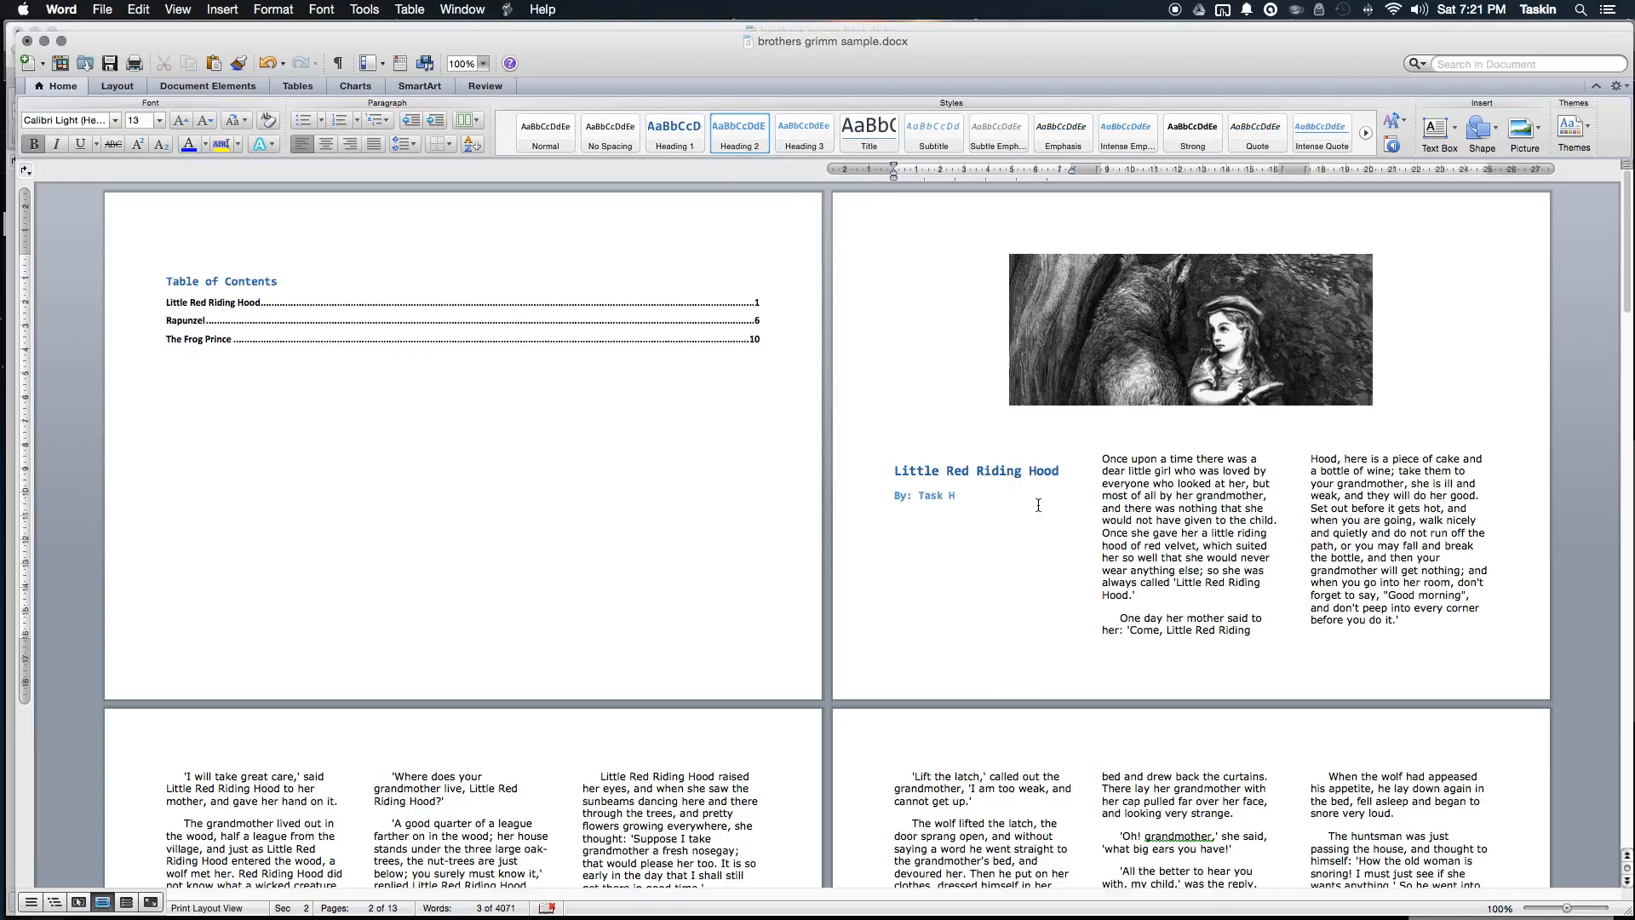
{"action": "left_click", "coordinate": [498, 289]}
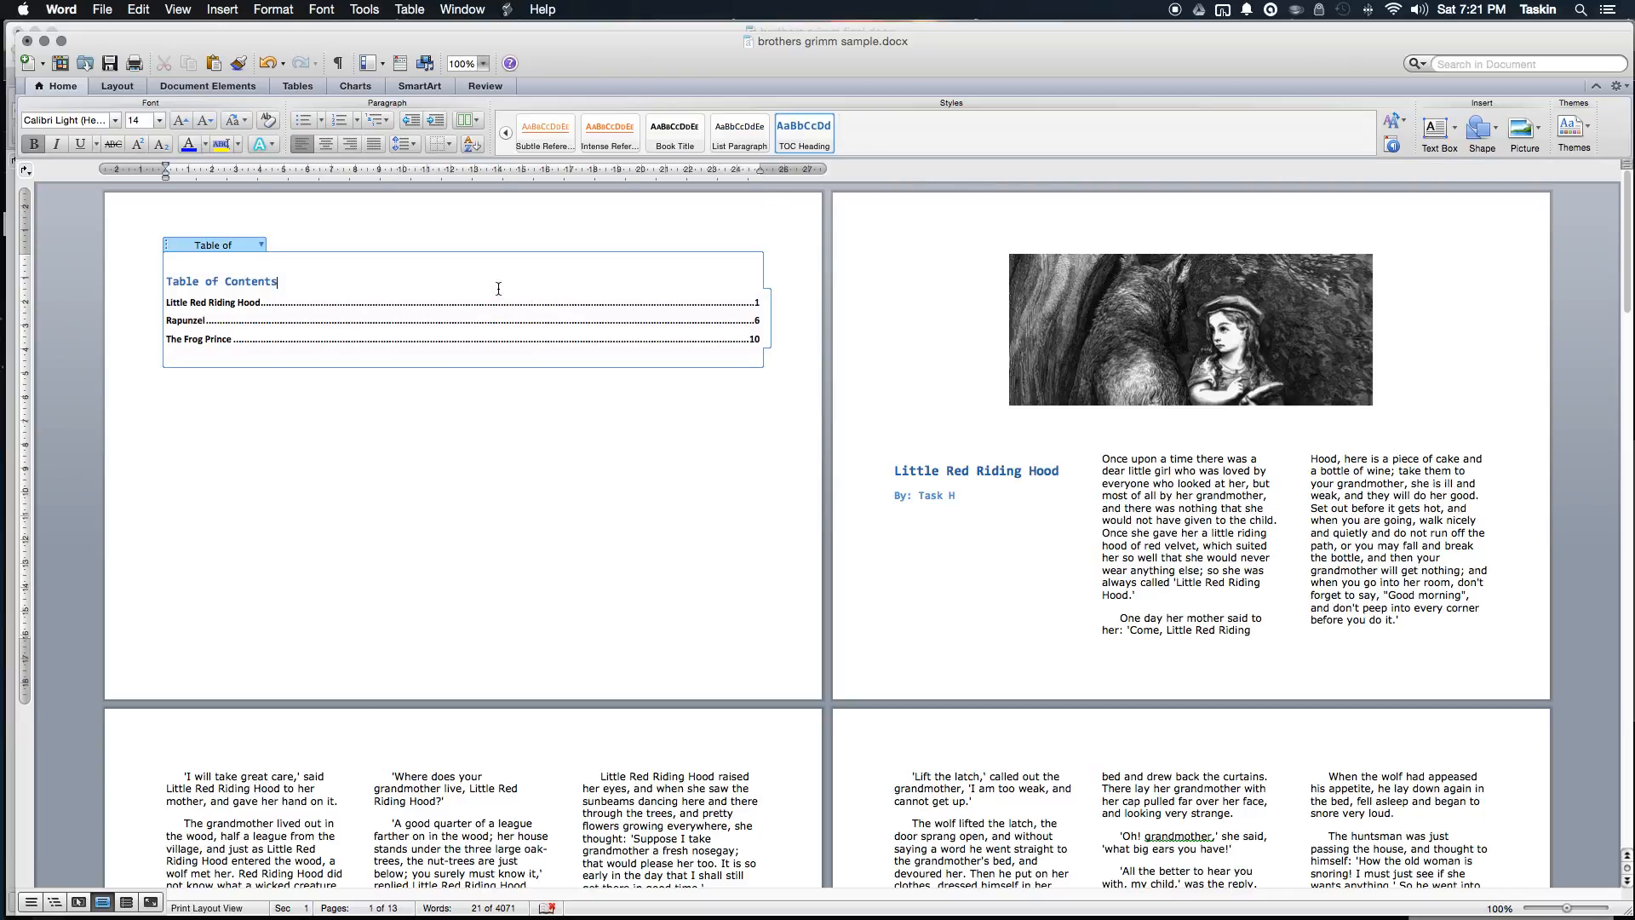
Step: Update the entire table of contents
{"action": "left_click", "coordinate": [262, 246]}
{"action": "left_click", "coordinate": [283, 260]}
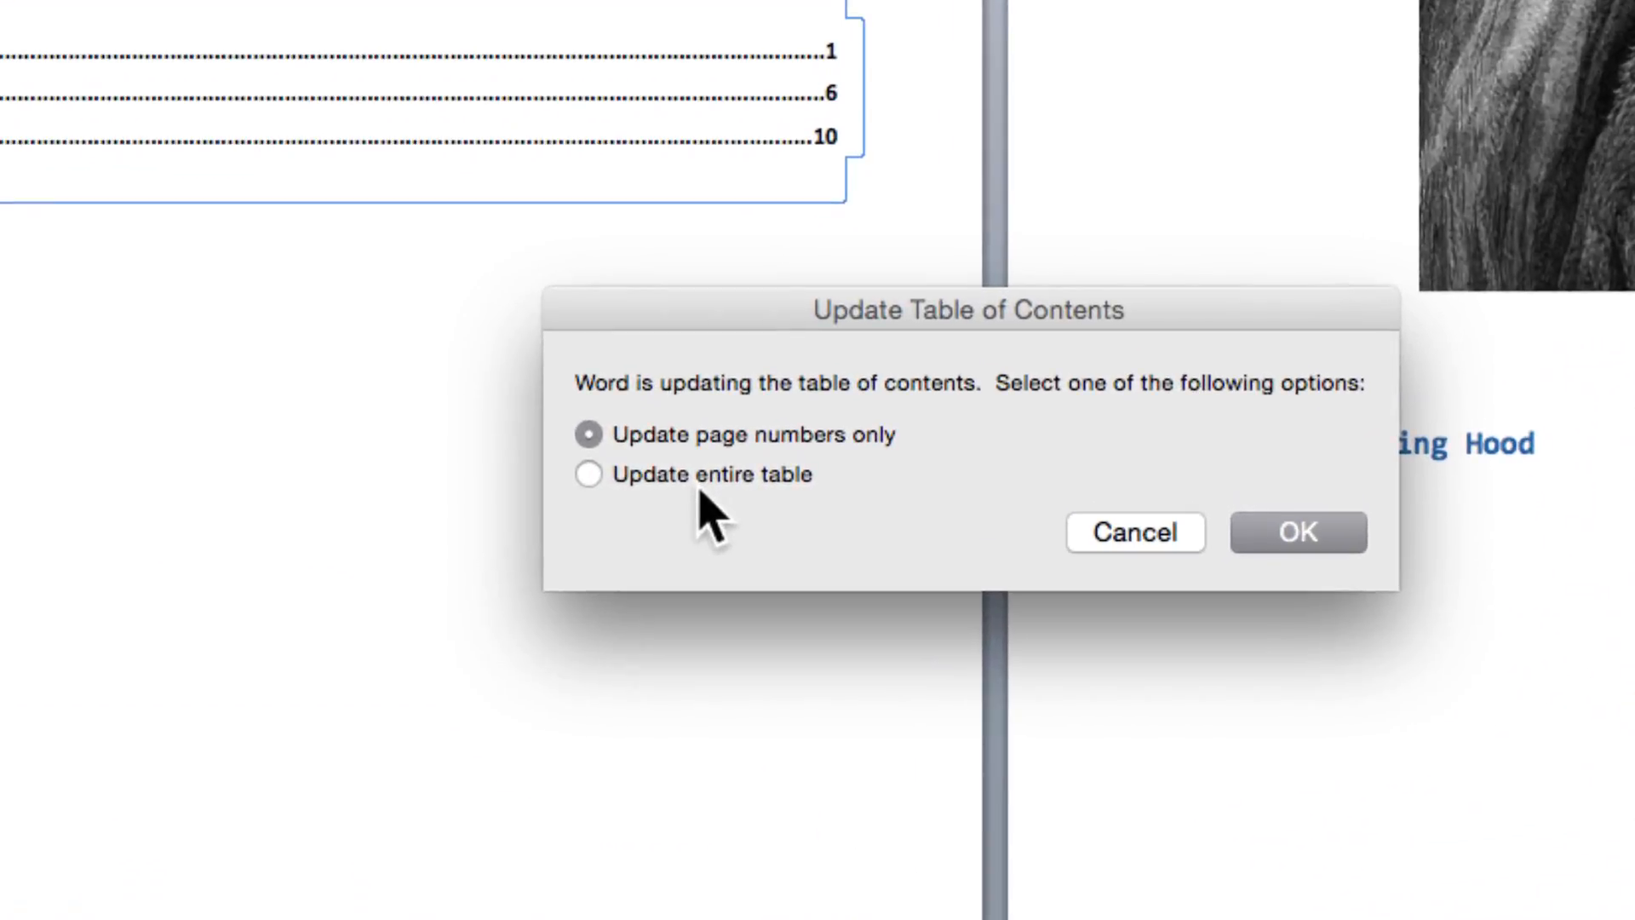
{"action": "left_click", "coordinate": [703, 473]}
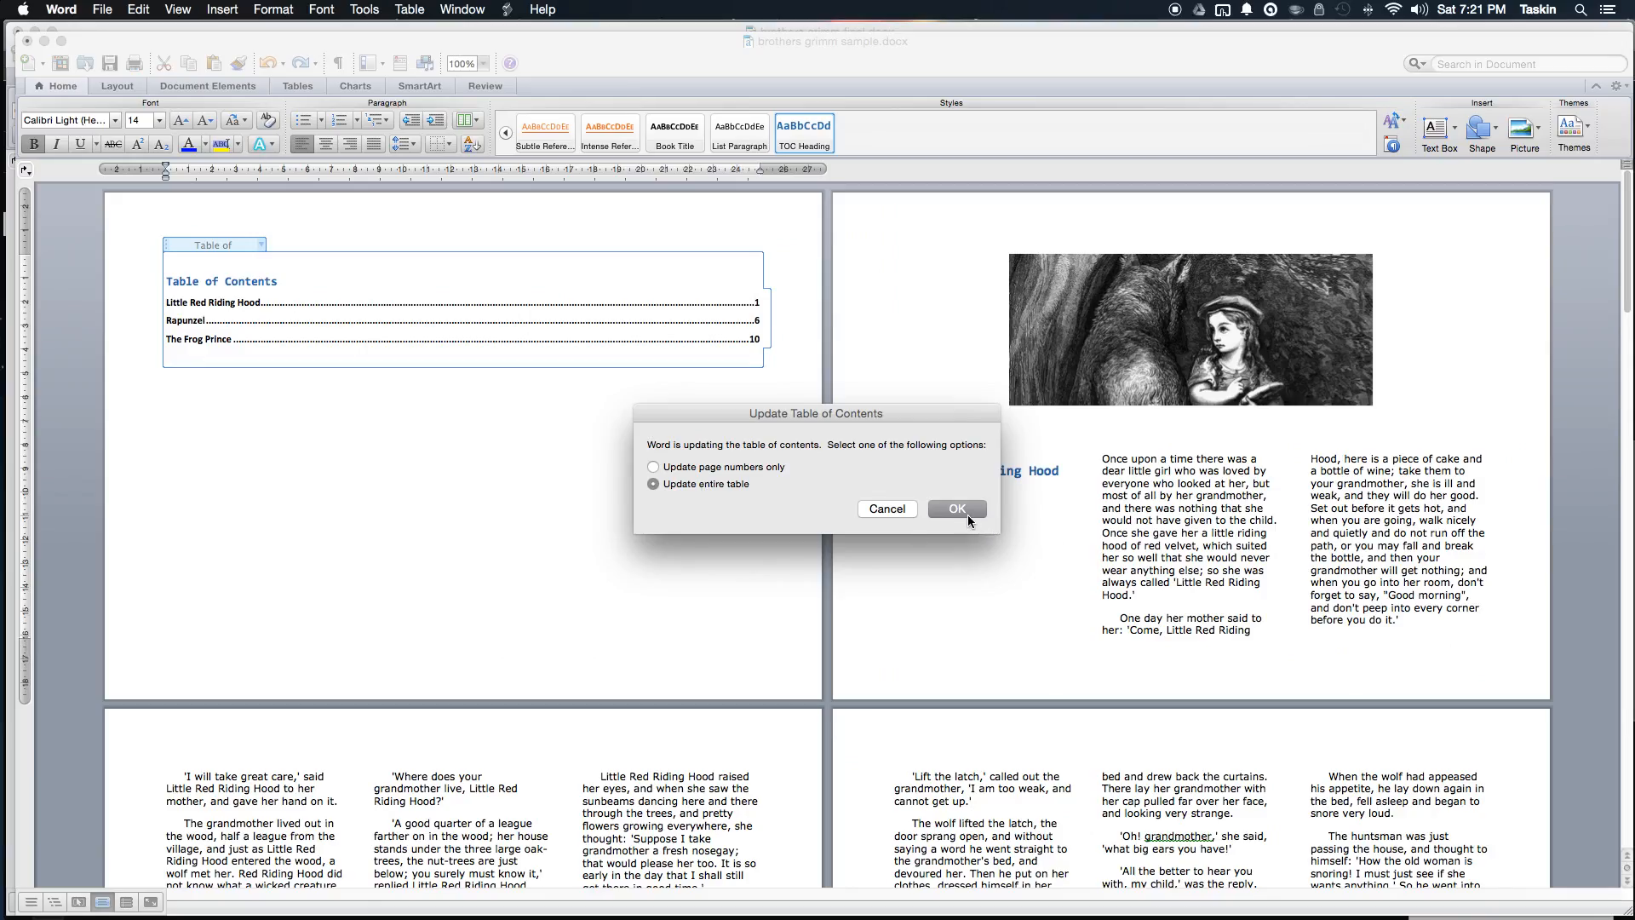
{"action": "left_click", "coordinate": [957, 509]}
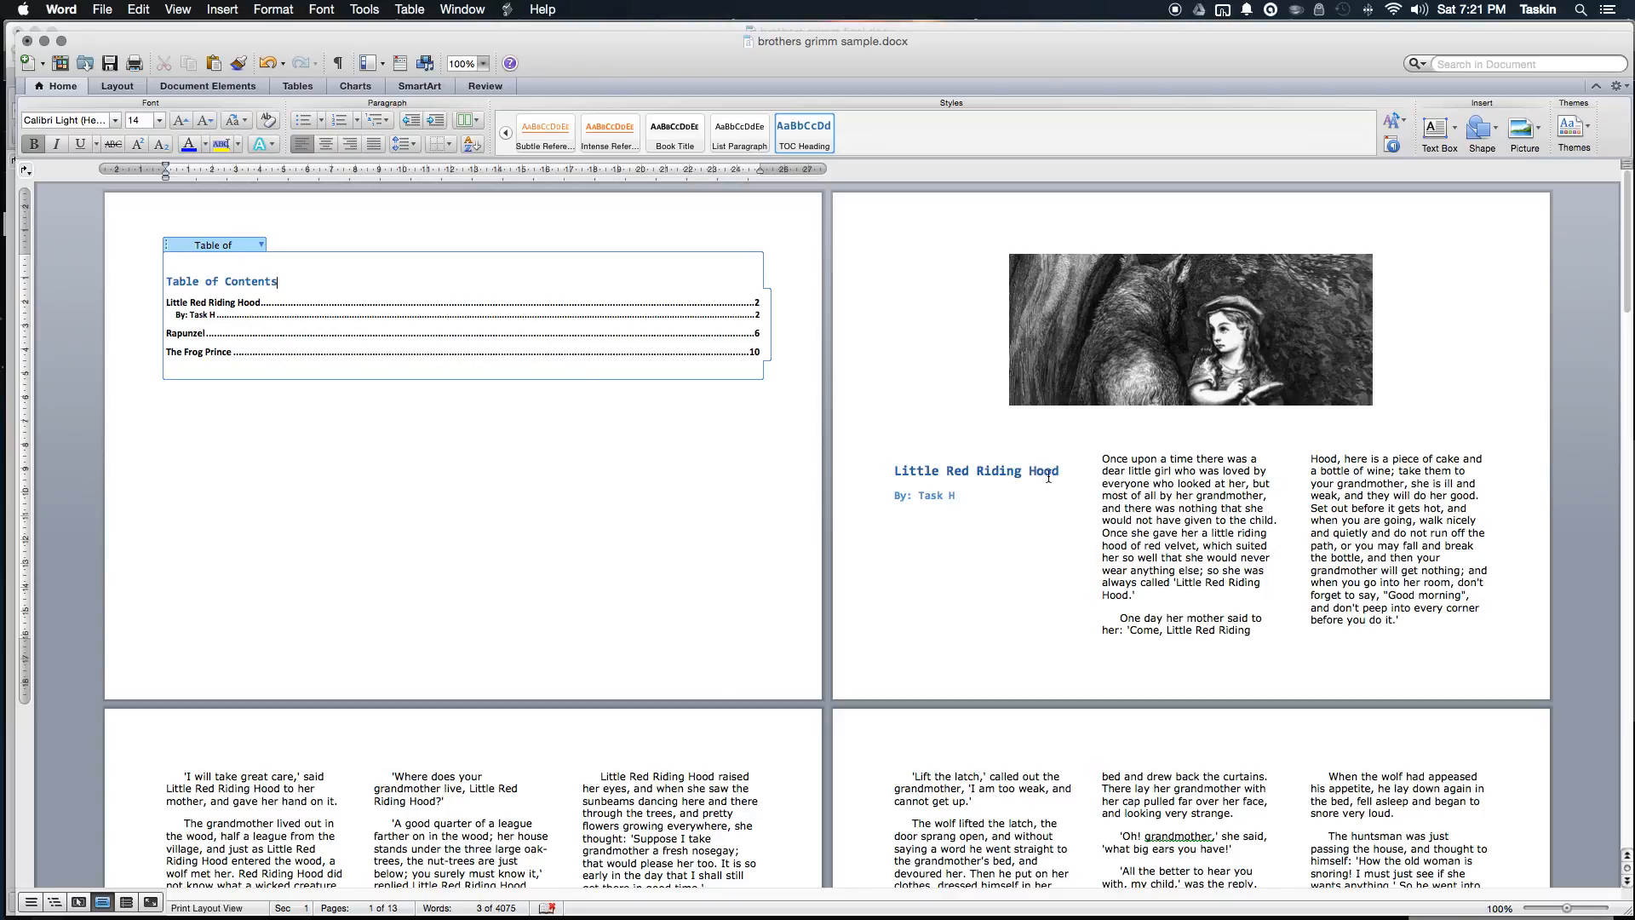
Step: Place the insertion point on the empty line above the Little Red Riding Hood heading
{"action": "left_click_drag", "start_coordinate": [1064, 475], "coordinate": [856, 469]}
{"action": "left_click", "coordinate": [987, 492]}
{"action": "left_click", "coordinate": [885, 391]}
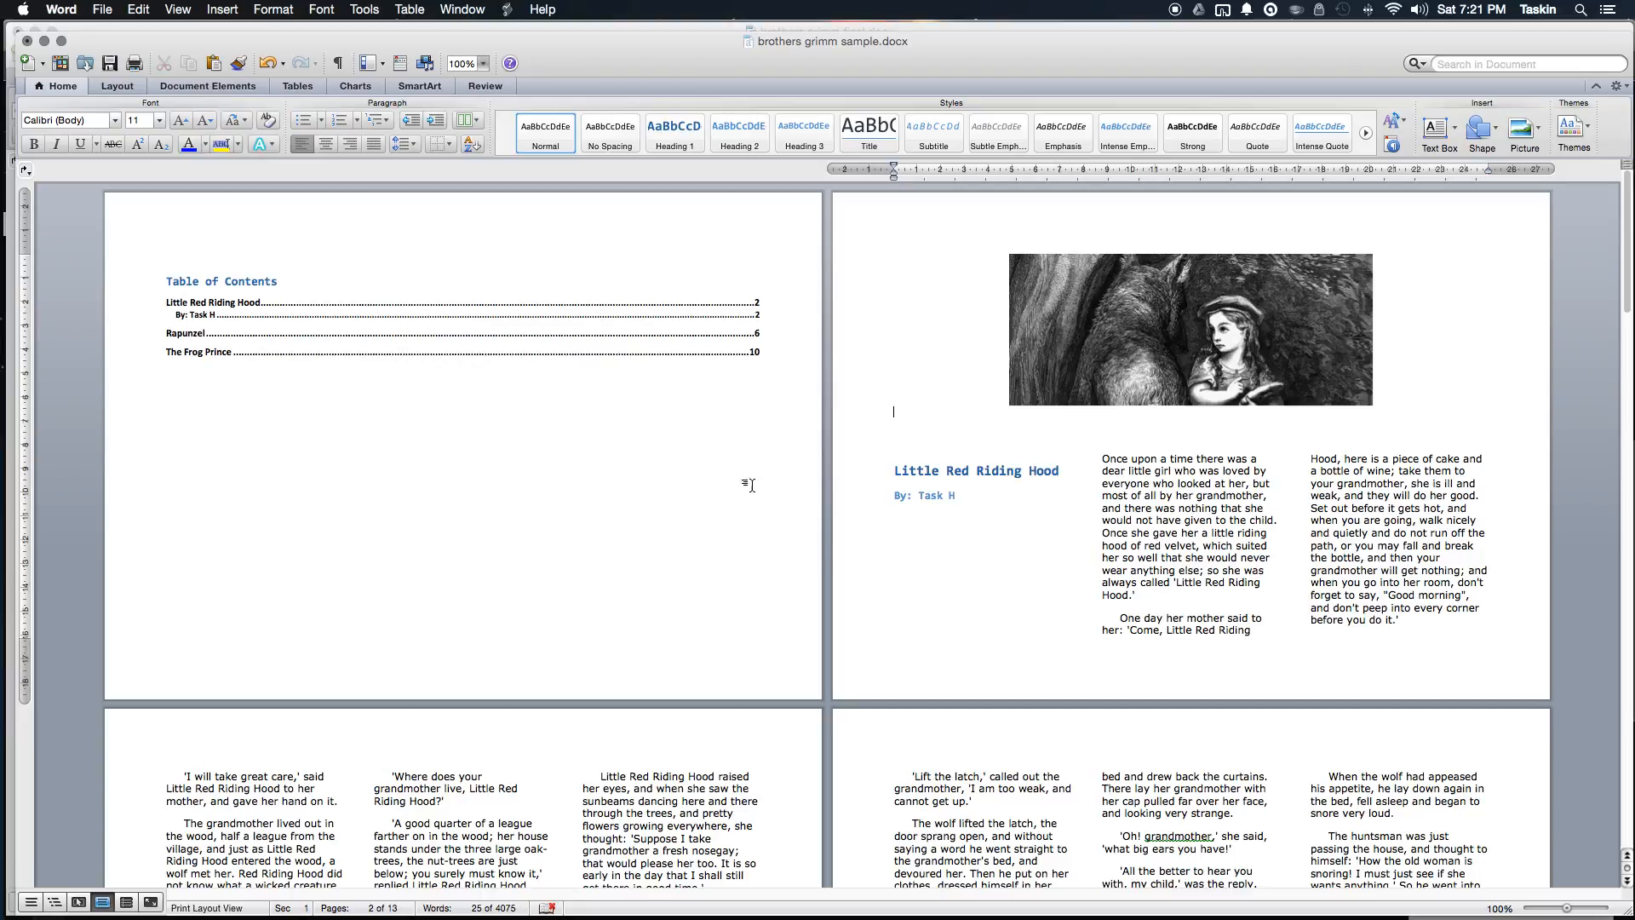
Step: Review the document, return to the contents page, and show the Document Elements ribbon
{"action": "scroll", "coordinate": [940, 462], "scroll_direction": "down", "scroll_amount": 20}
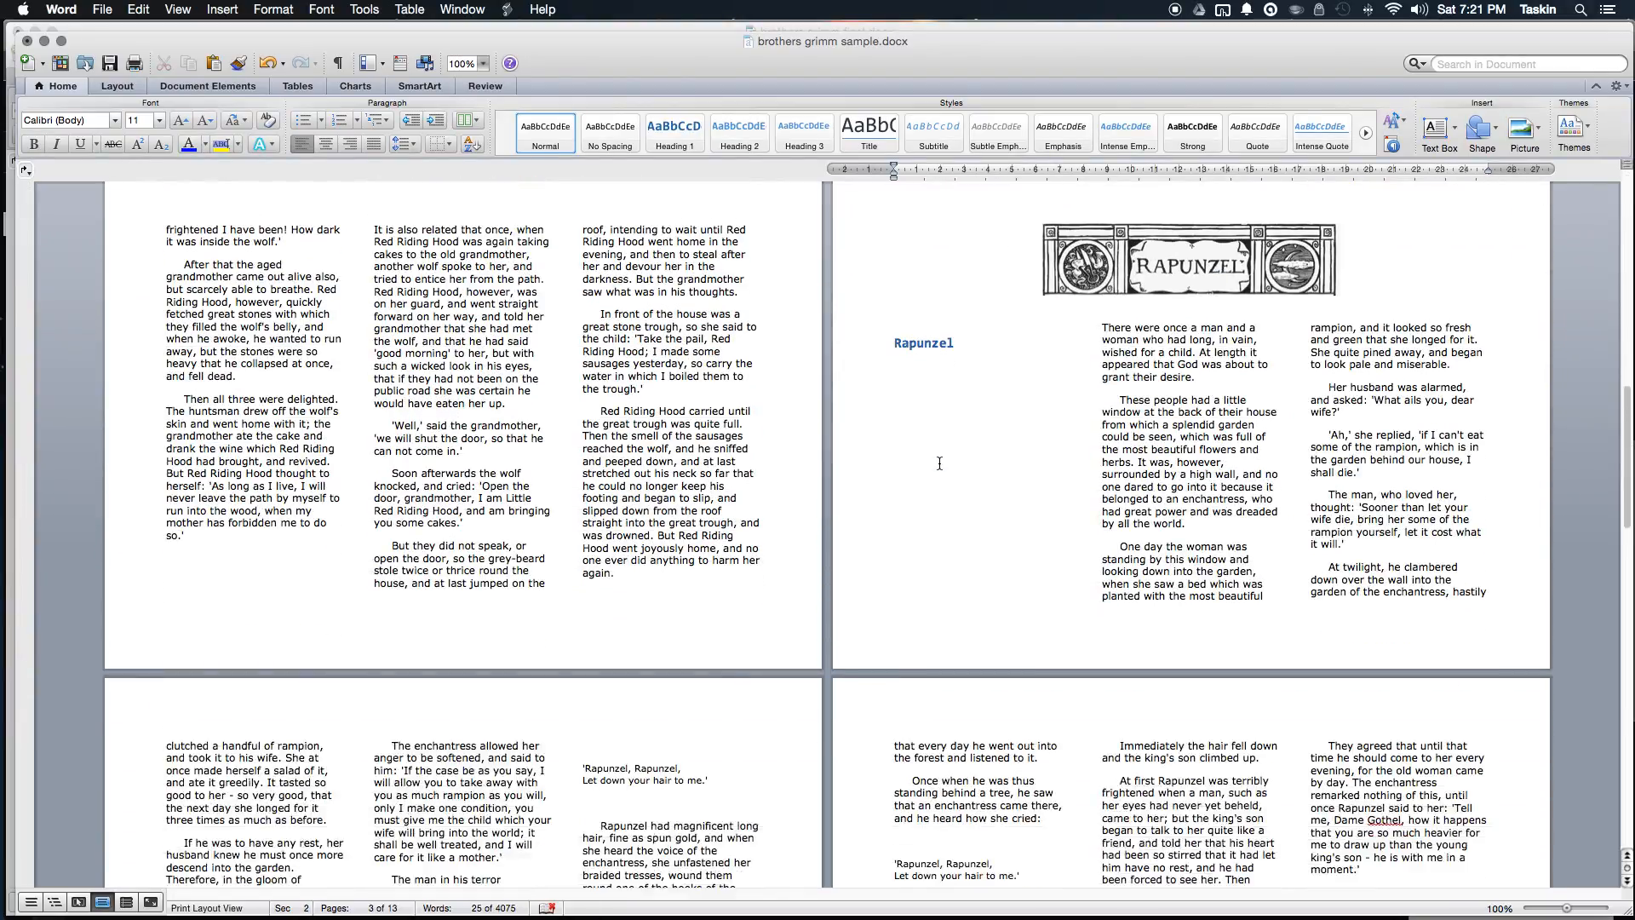
{"action": "scroll", "coordinate": [939, 462], "scroll_direction": "down", "scroll_amount": 20}
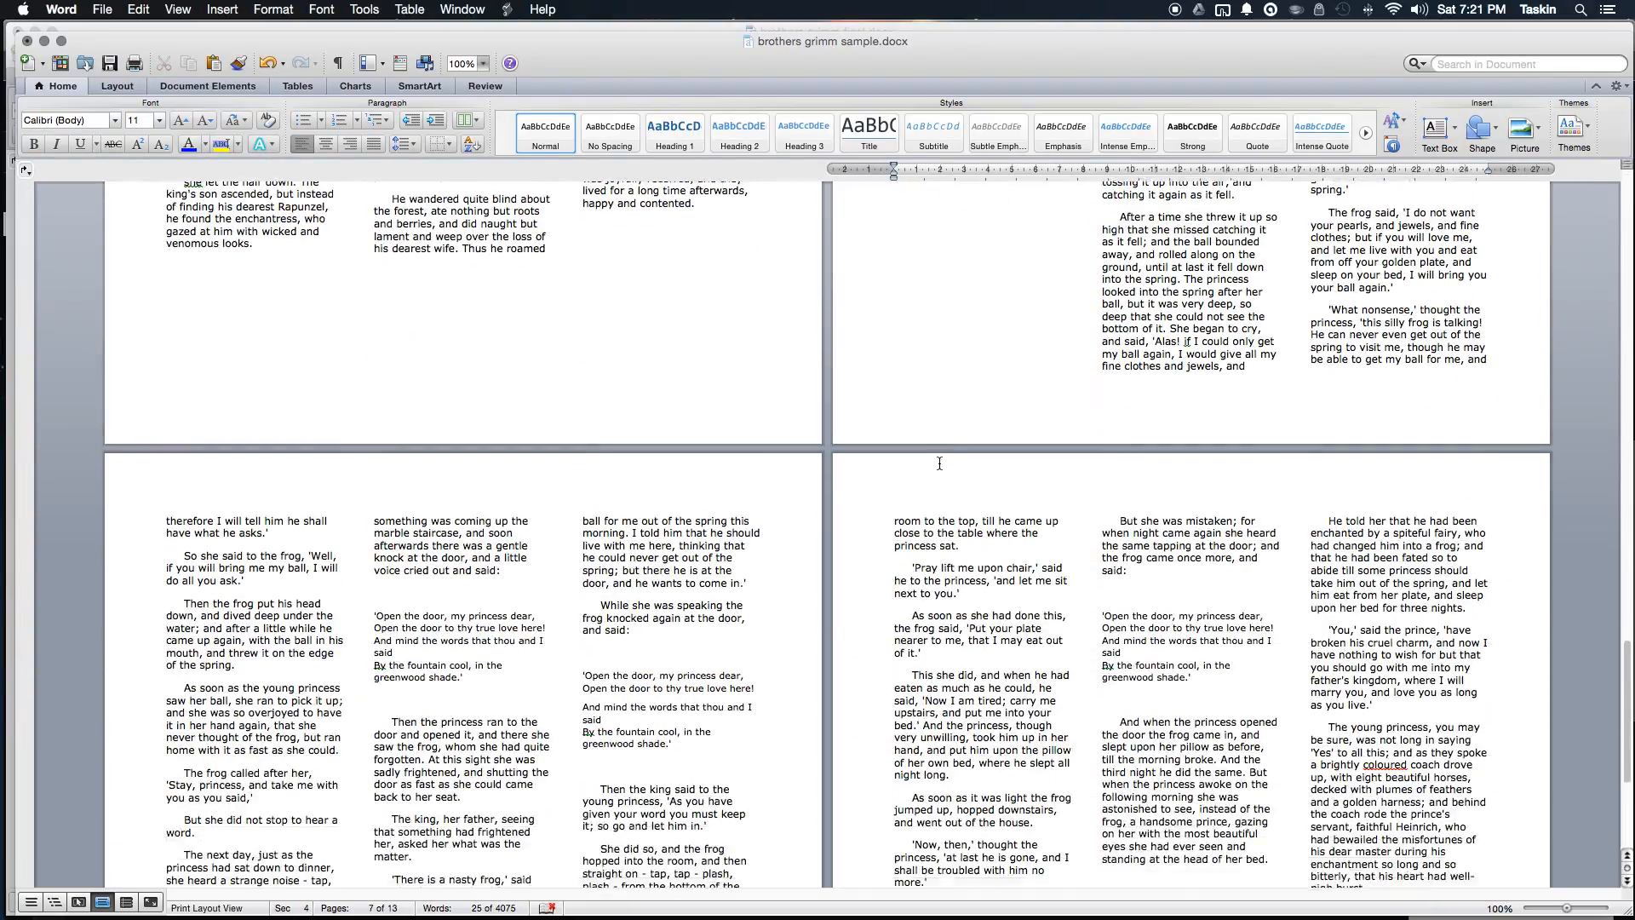
{"action": "scroll", "coordinate": [938, 462], "scroll_direction": "up", "scroll_amount": 10}
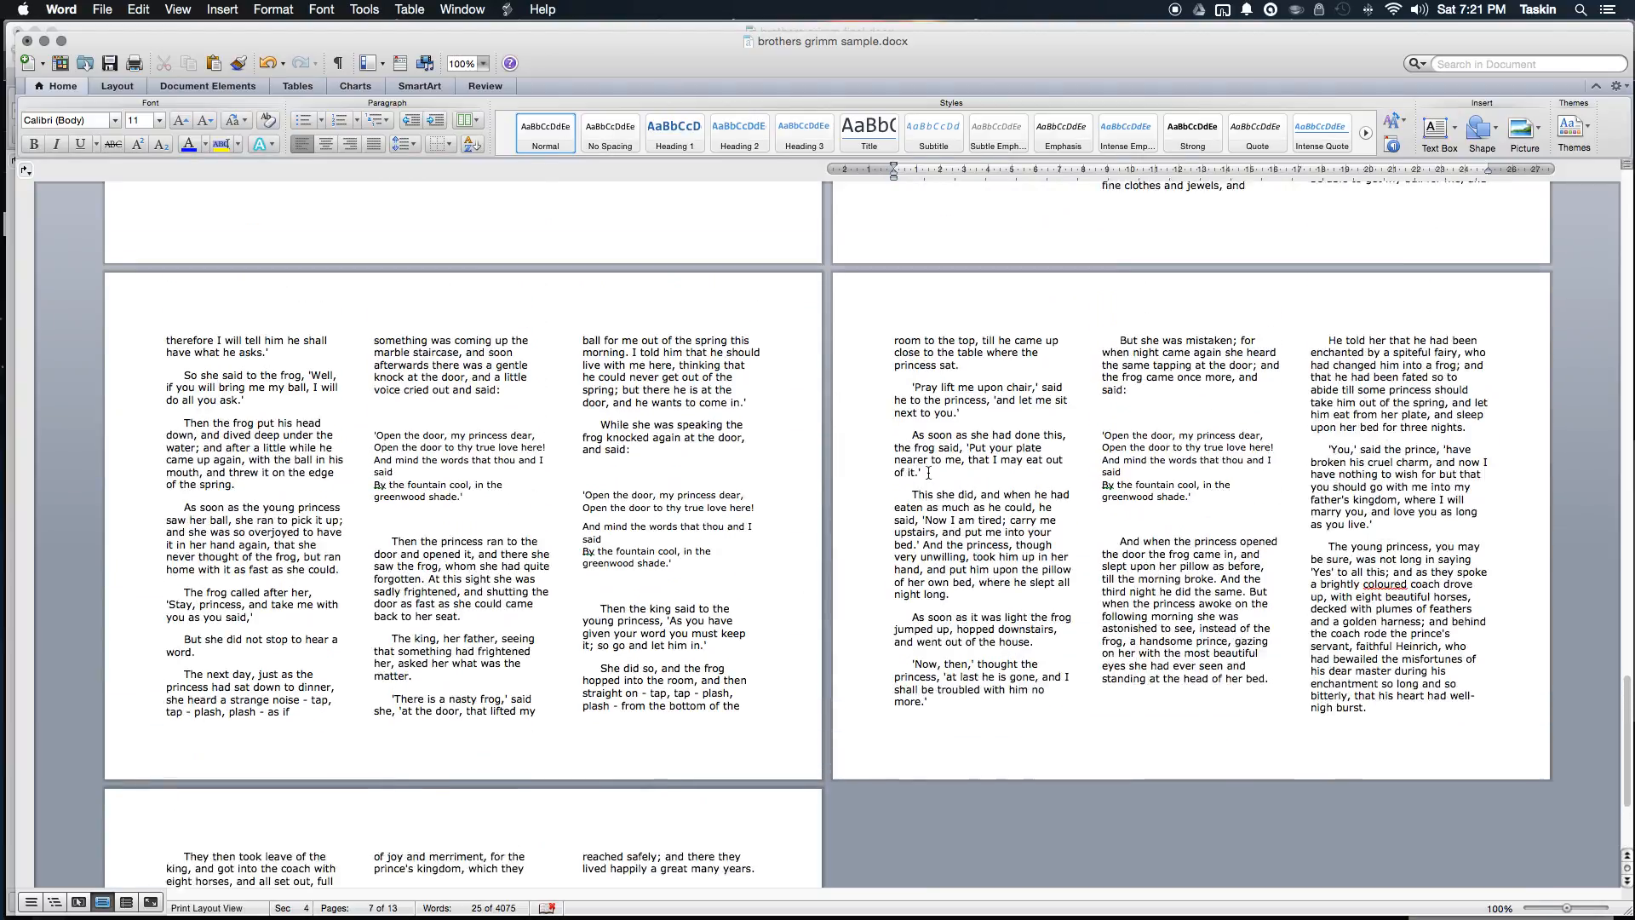
{"action": "scroll", "coordinate": [928, 473], "scroll_direction": "up", "scroll_amount": 20}
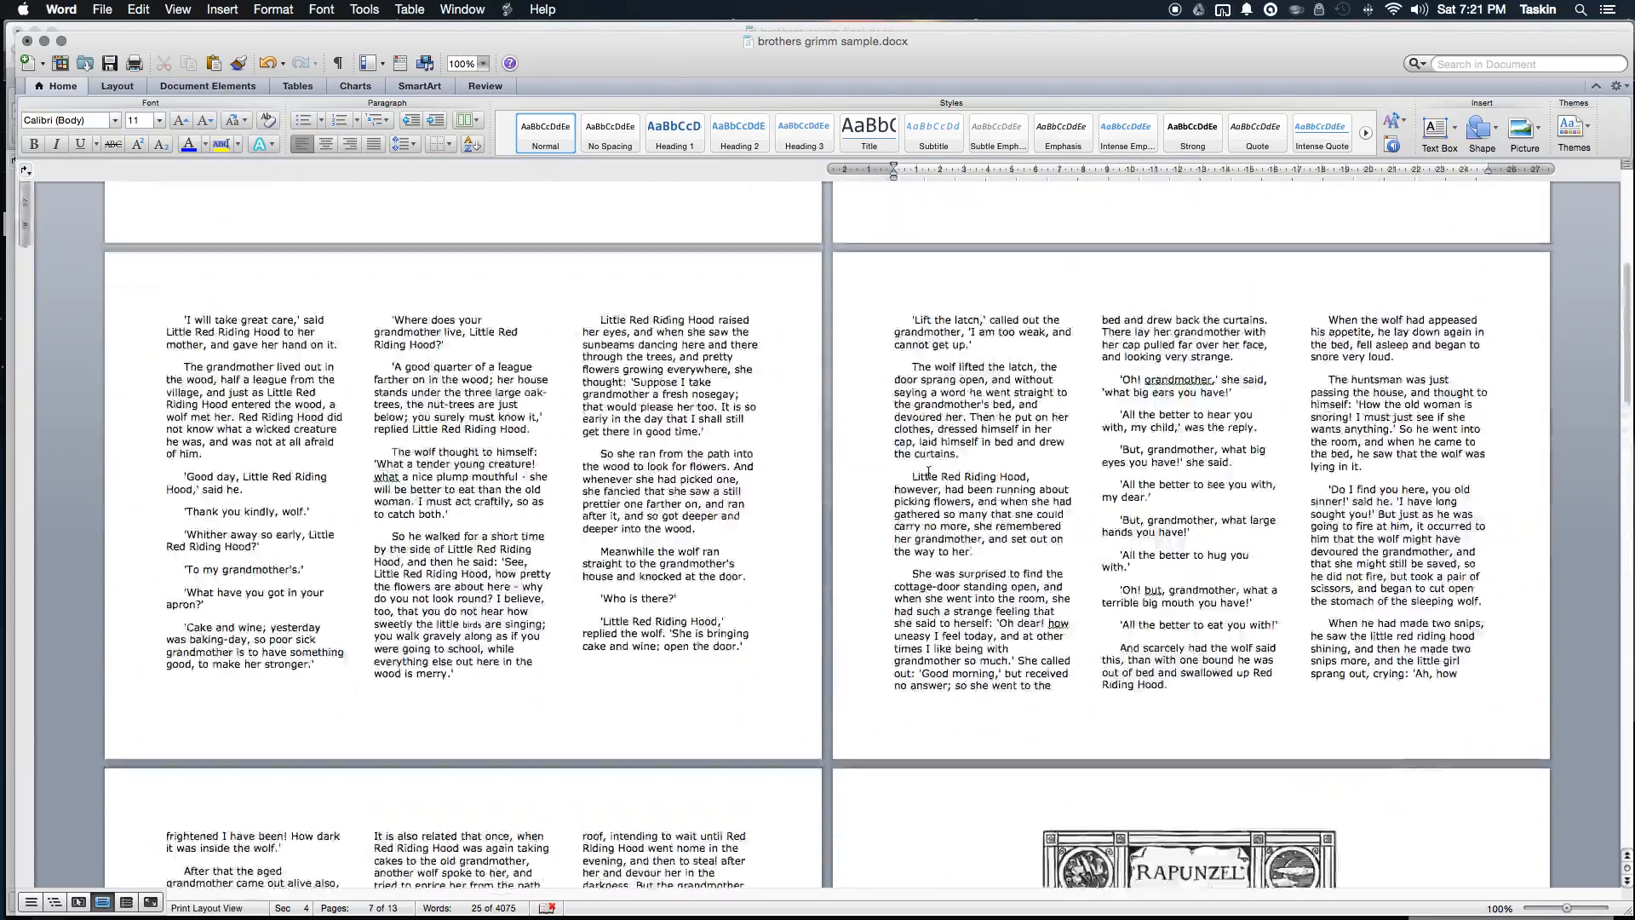
{"action": "scroll", "coordinate": [928, 472], "scroll_direction": "up", "scroll_amount": 1}
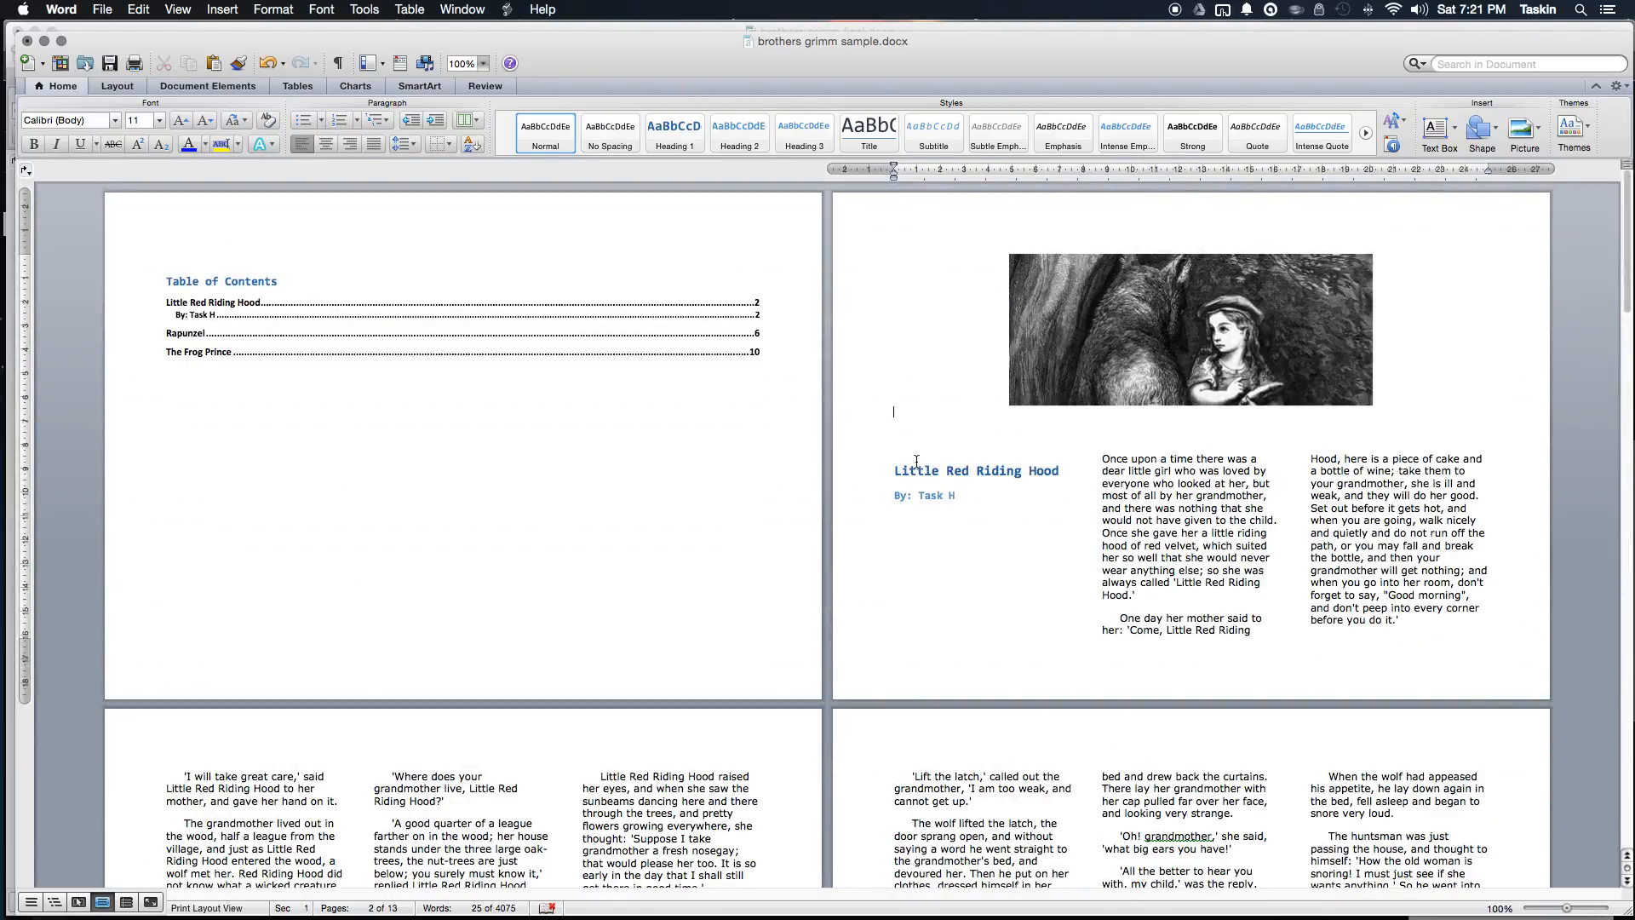
{"action": "left_click", "coordinate": [903, 452]}
{"action": "left_click", "coordinate": [558, 360]}
{"action": "left_click", "coordinate": [214, 88]}
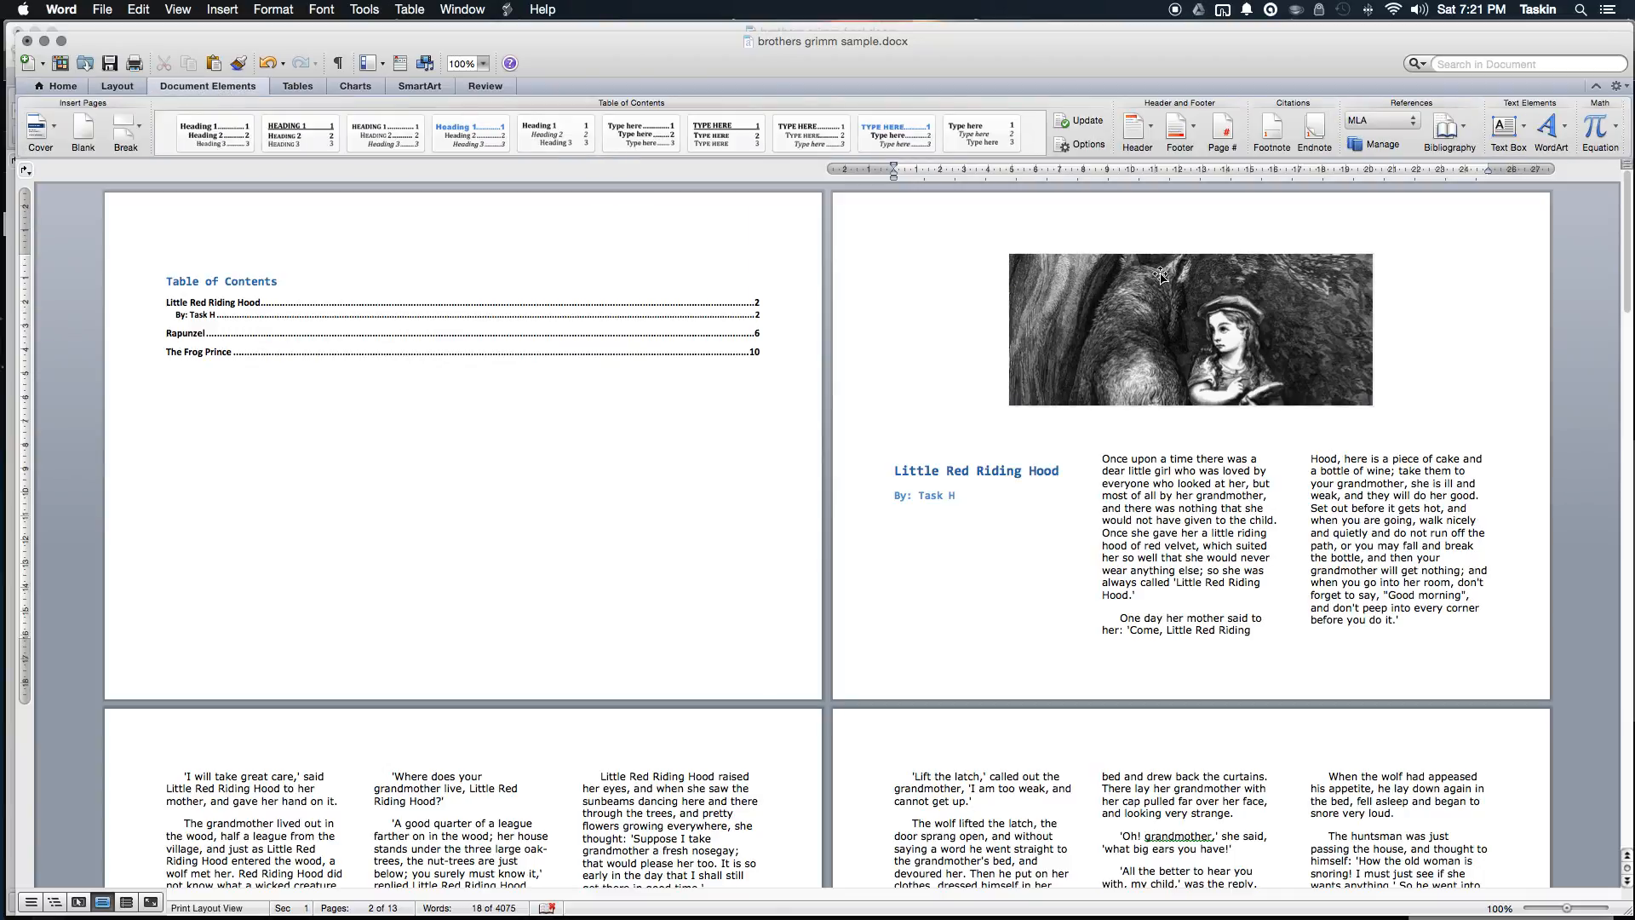
Step: Preview the header gallery without choosing a design, then enter header editing from page 2's top margin
{"action": "left_click", "coordinate": [1151, 125]}
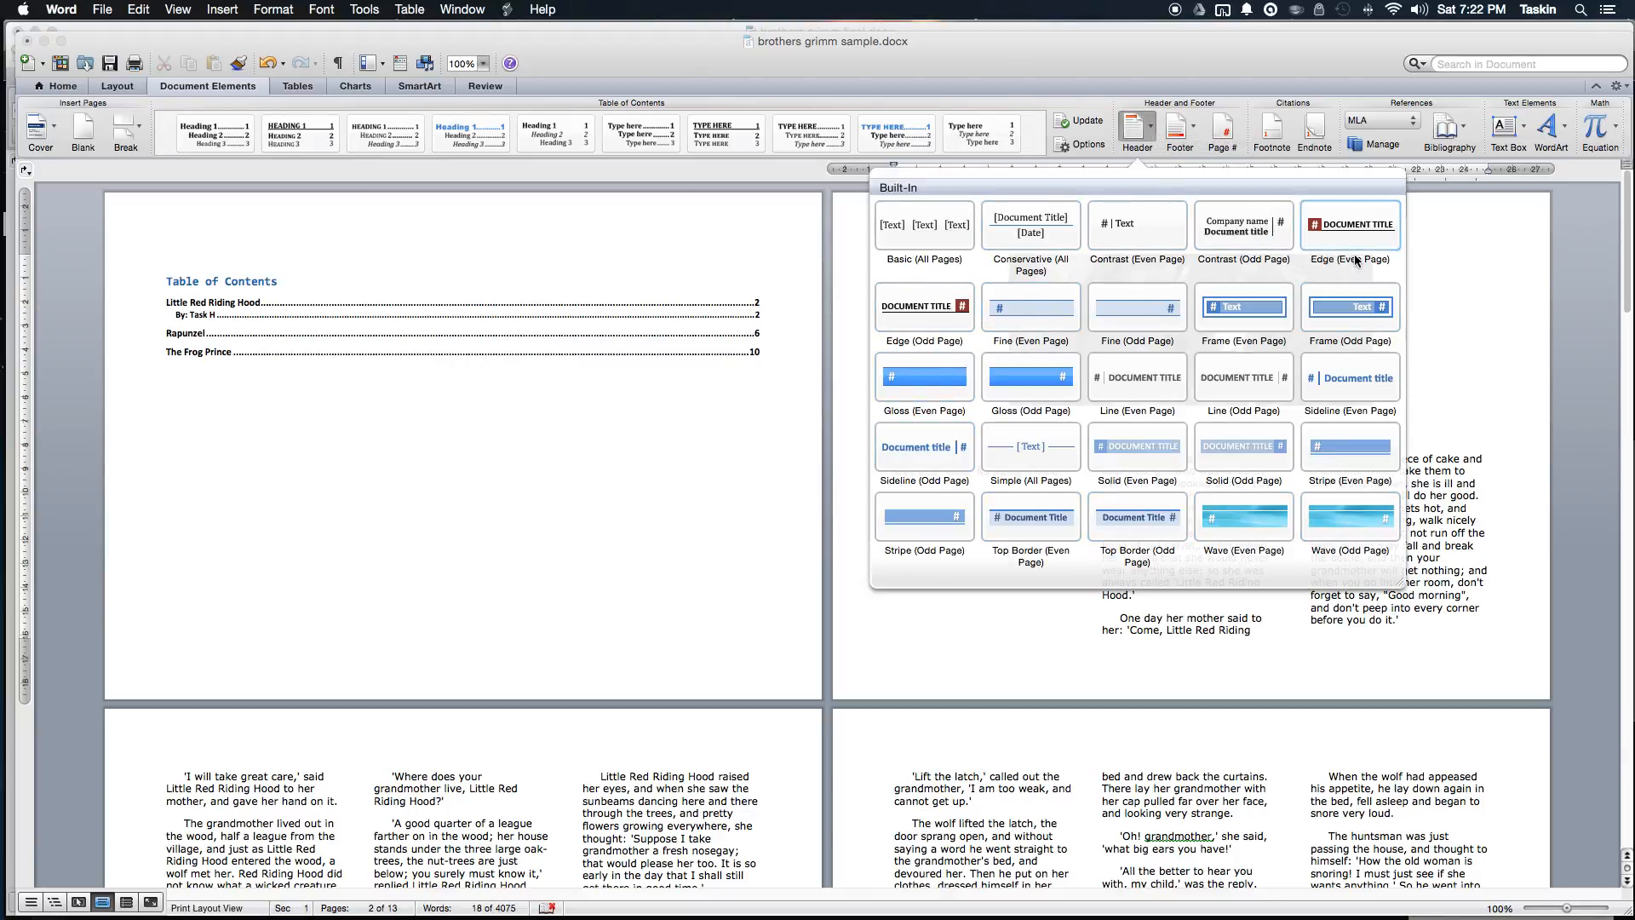
{"action": "left_click", "coordinate": [854, 381]}
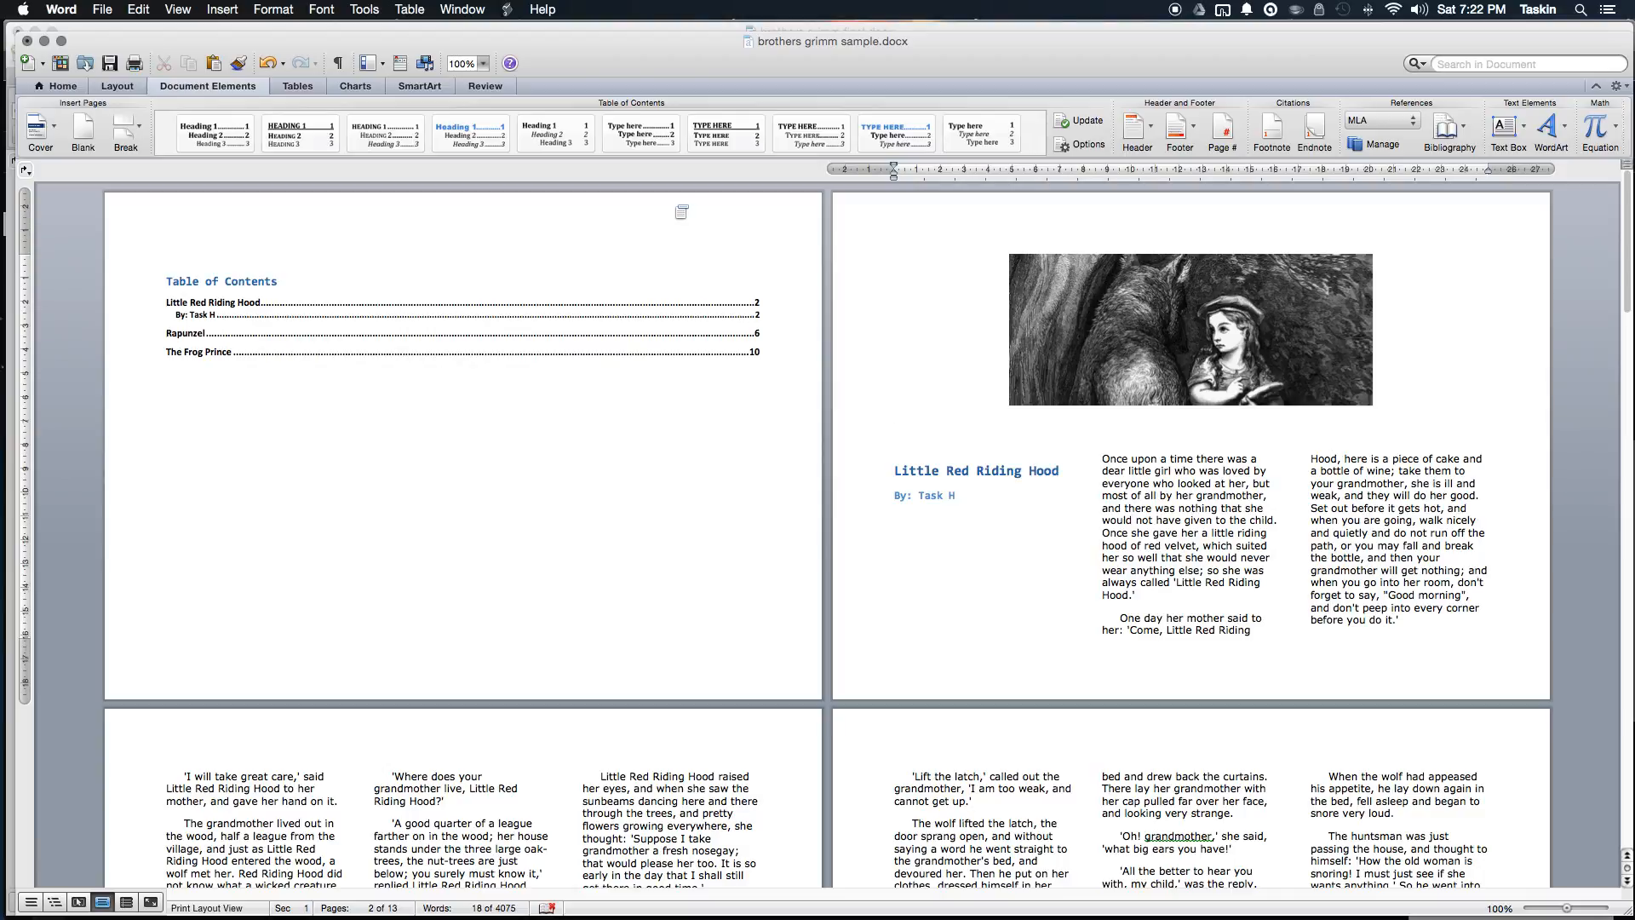
{"action": "left_click", "coordinate": [616, 217]}
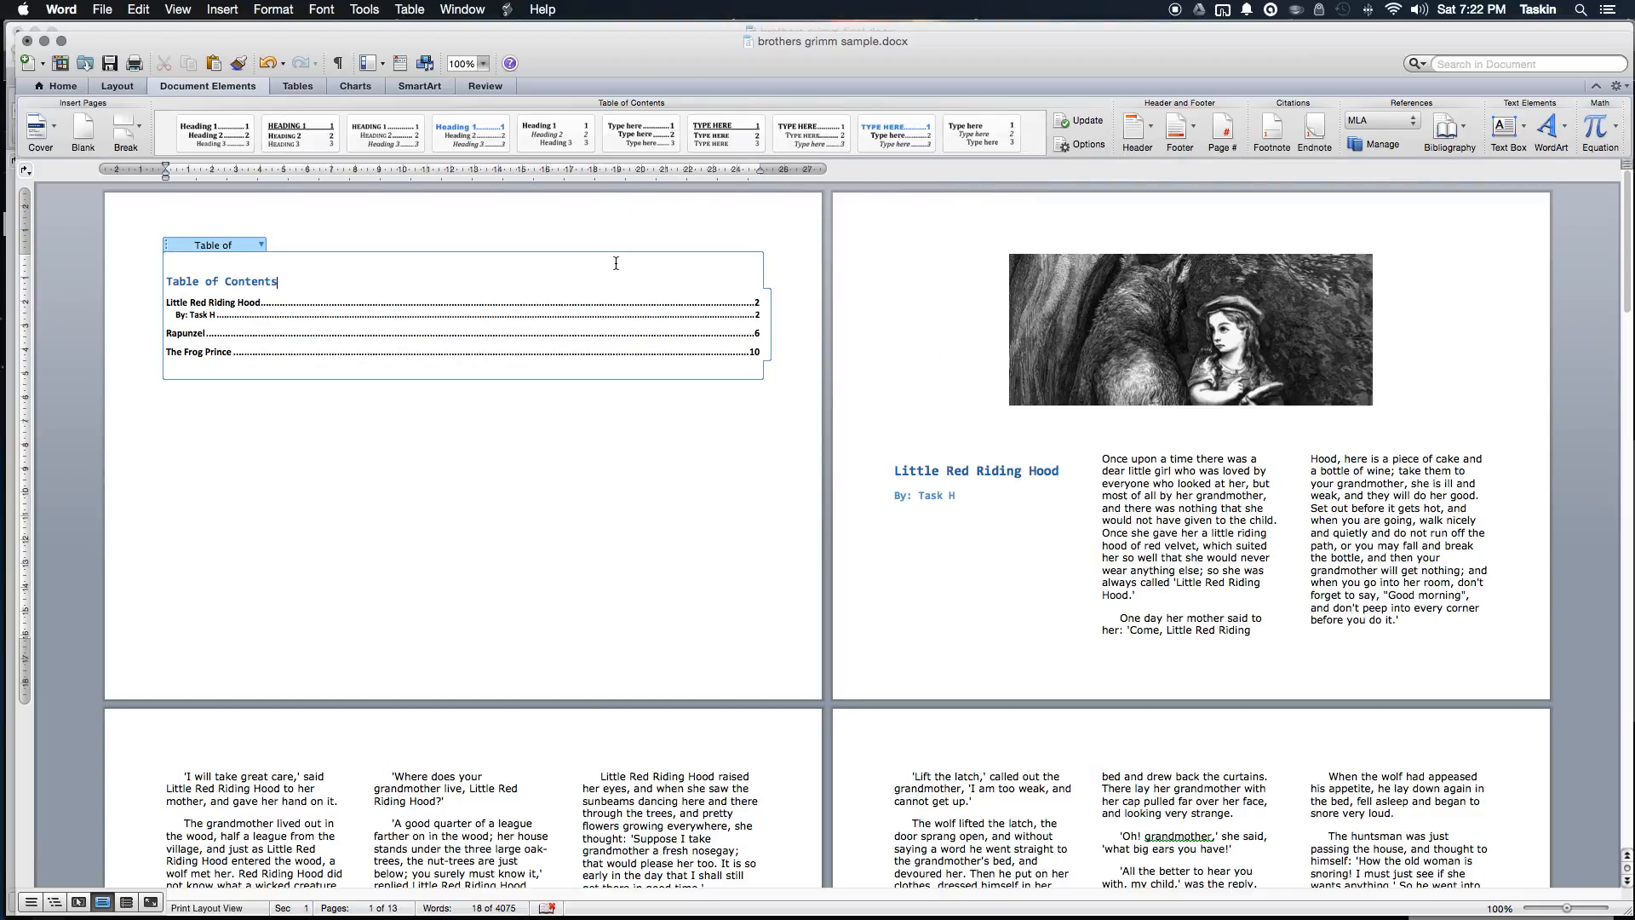
{"action": "left_click", "coordinate": [579, 387]}
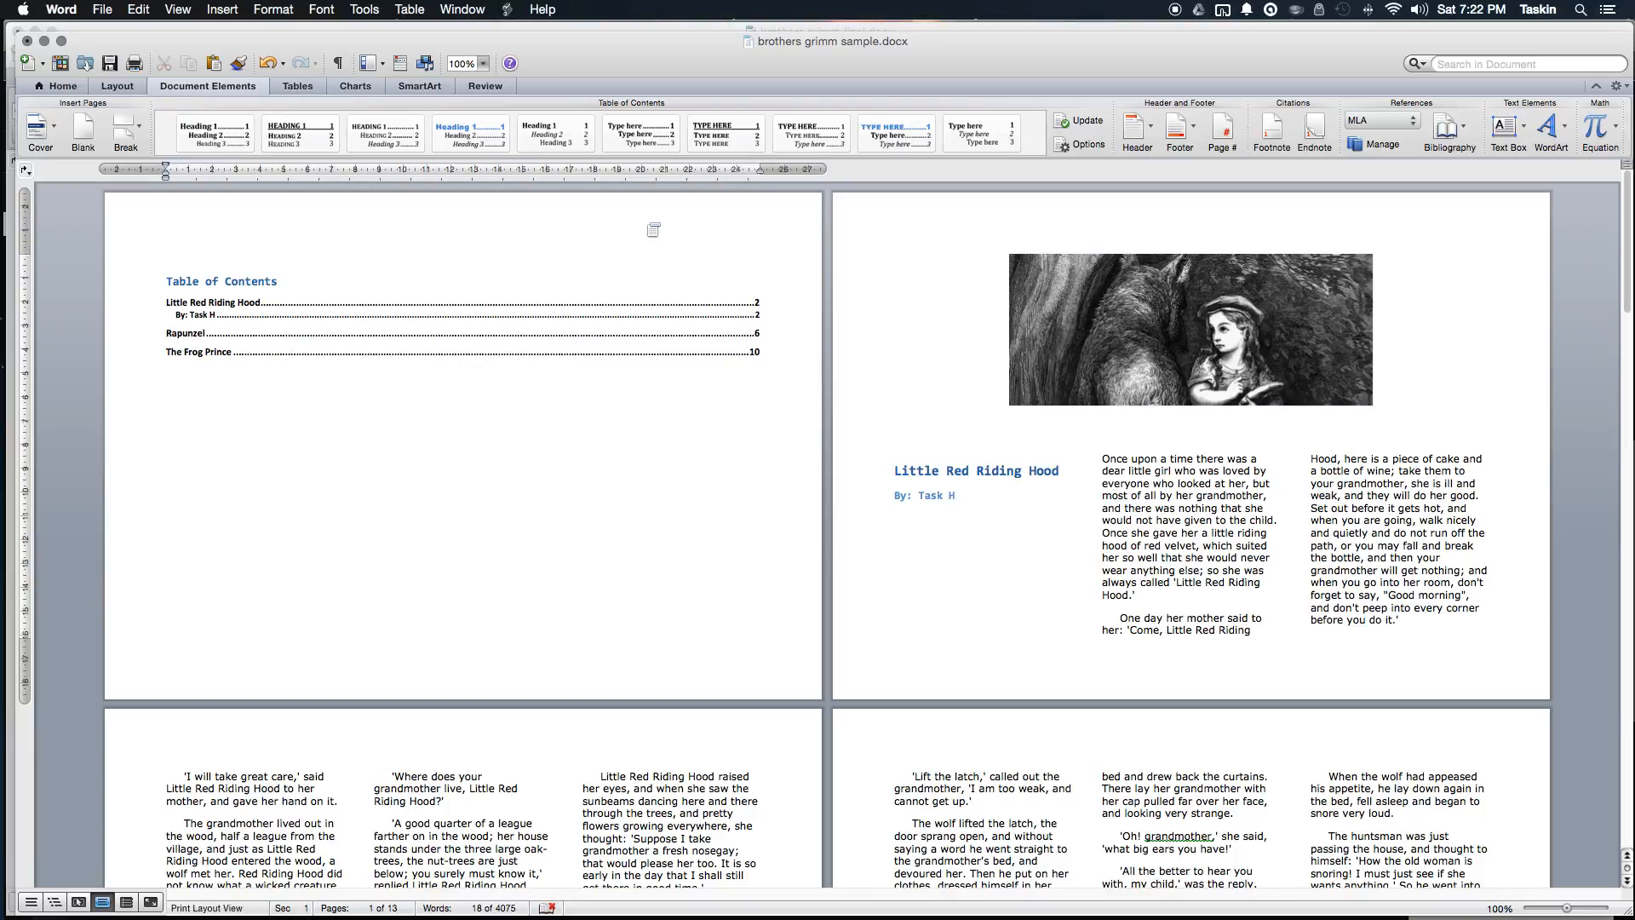
{"action": "left_click", "coordinate": [425, 212]}
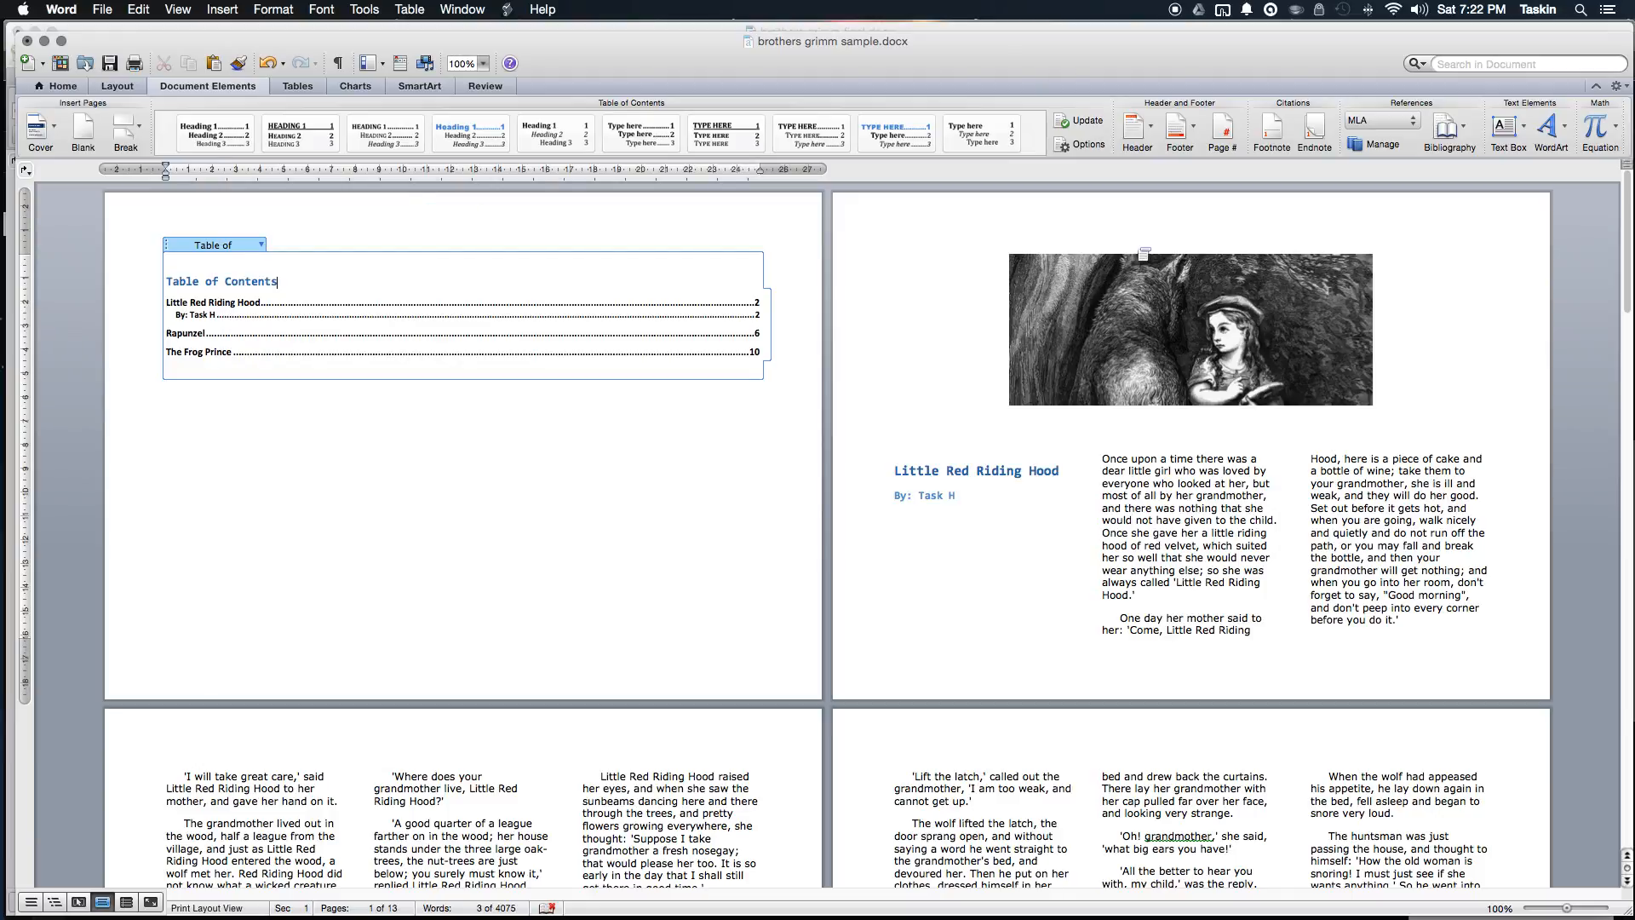
{"action": "left_click", "coordinate": [1038, 204]}
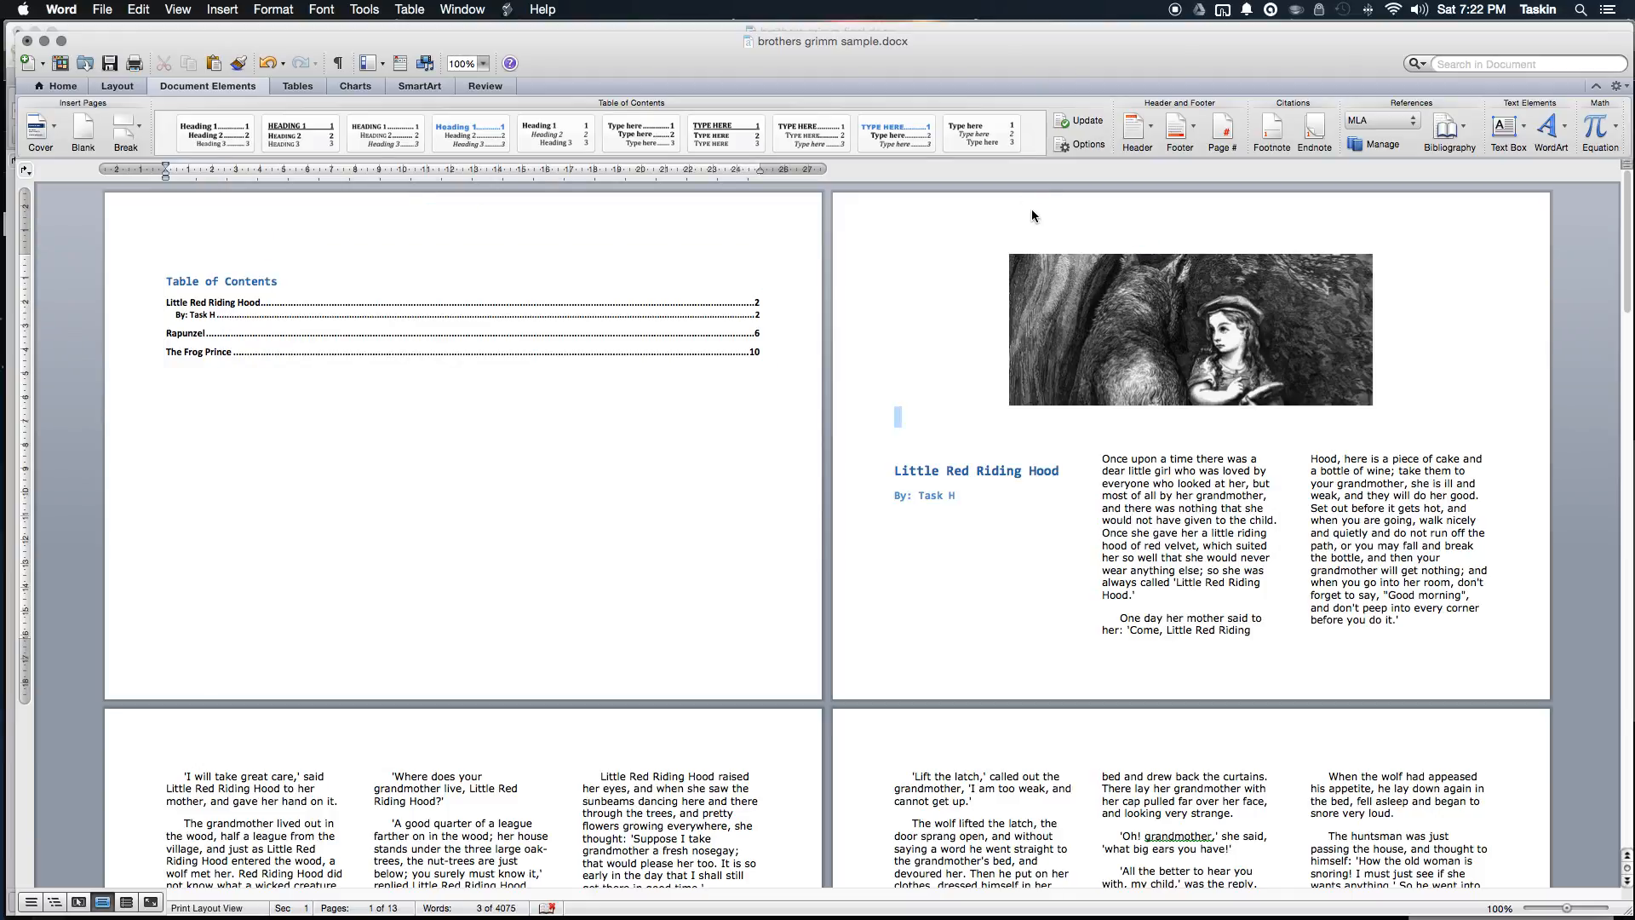
{"action": "double_click", "coordinate": [1031, 218]}
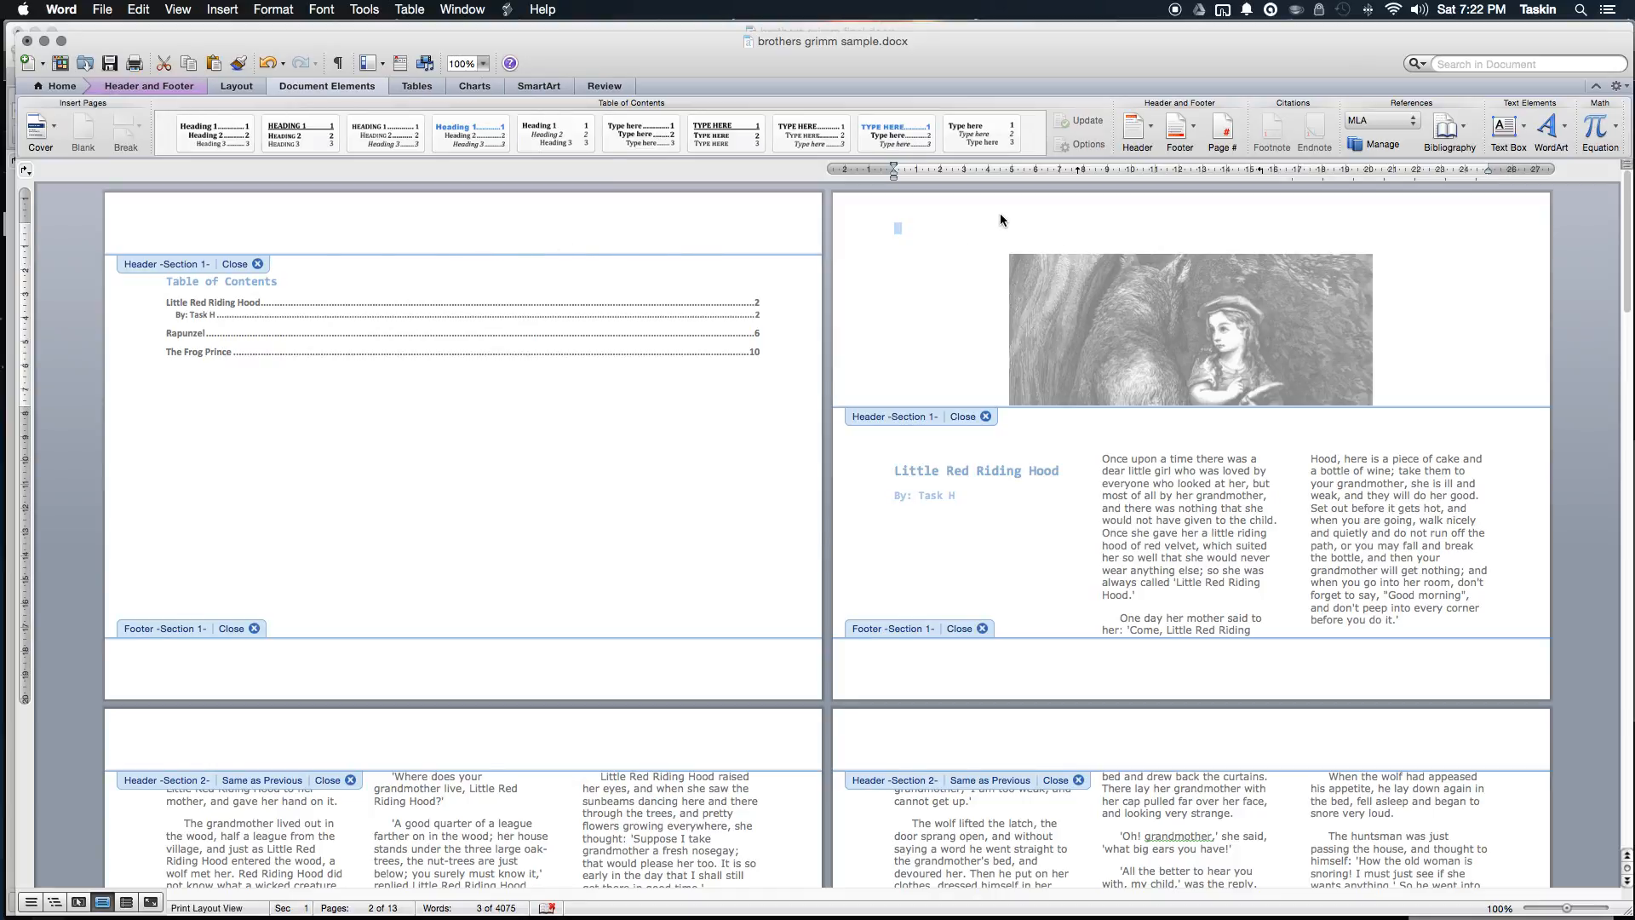
{"action": "left_click", "coordinate": [677, 237]}
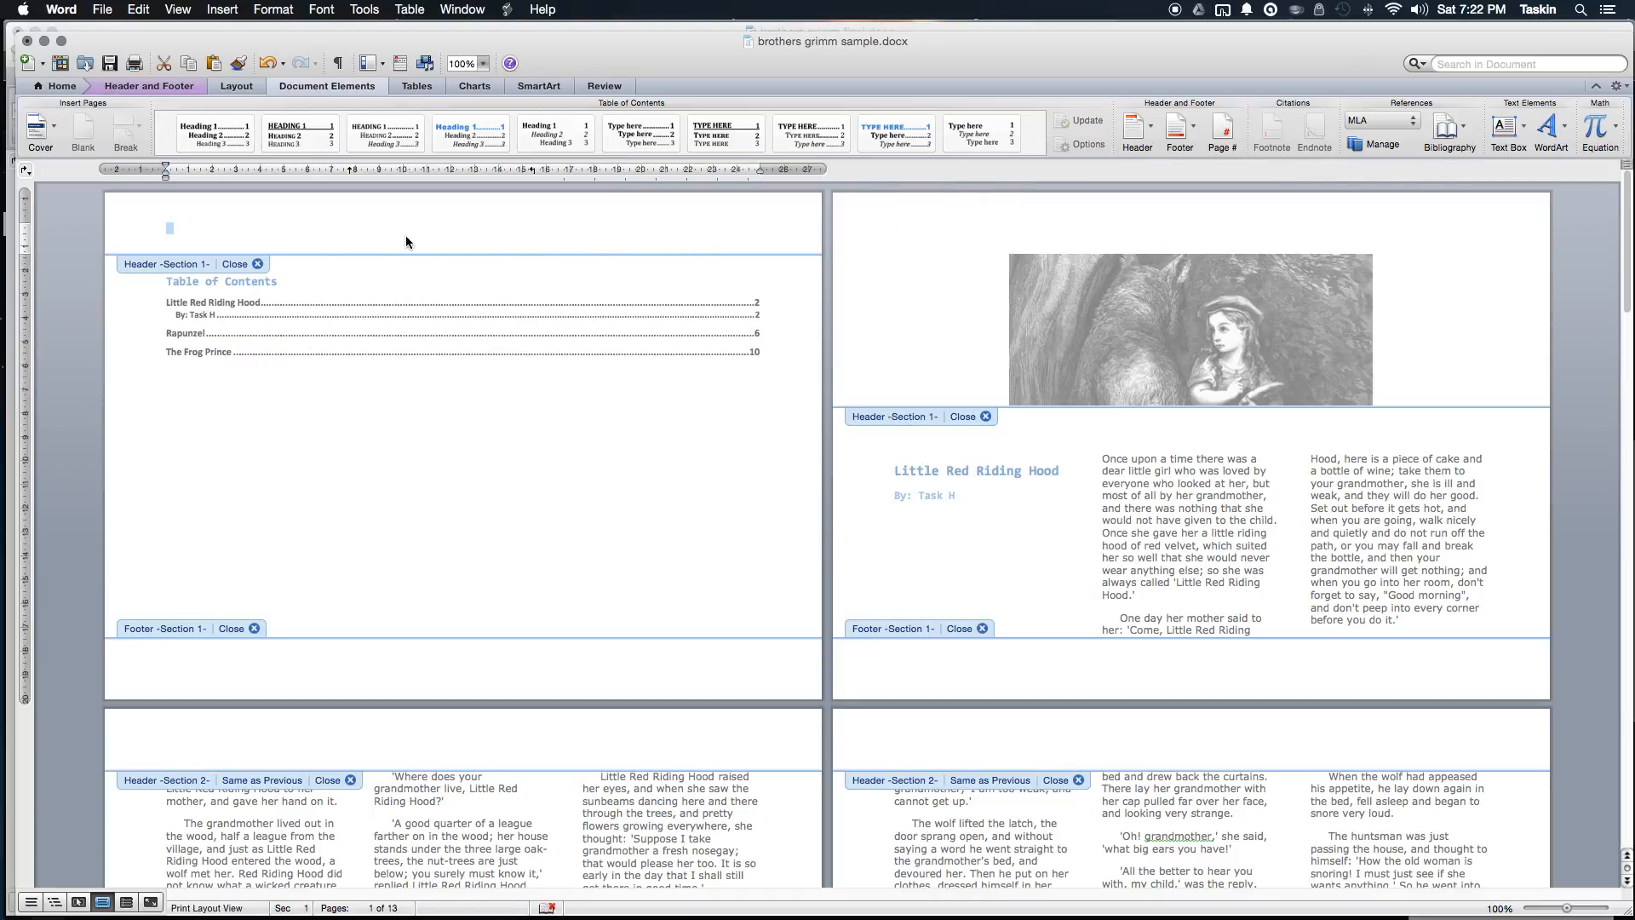
{"action": "type", "text": "By: Task H"}
{"action": "scroll", "coordinate": [539, 443], "scroll_direction": "down", "scroll_amount": 5}
{"action": "scroll", "coordinate": [539, 444], "scroll_direction": "down", "scroll_amount": 3}
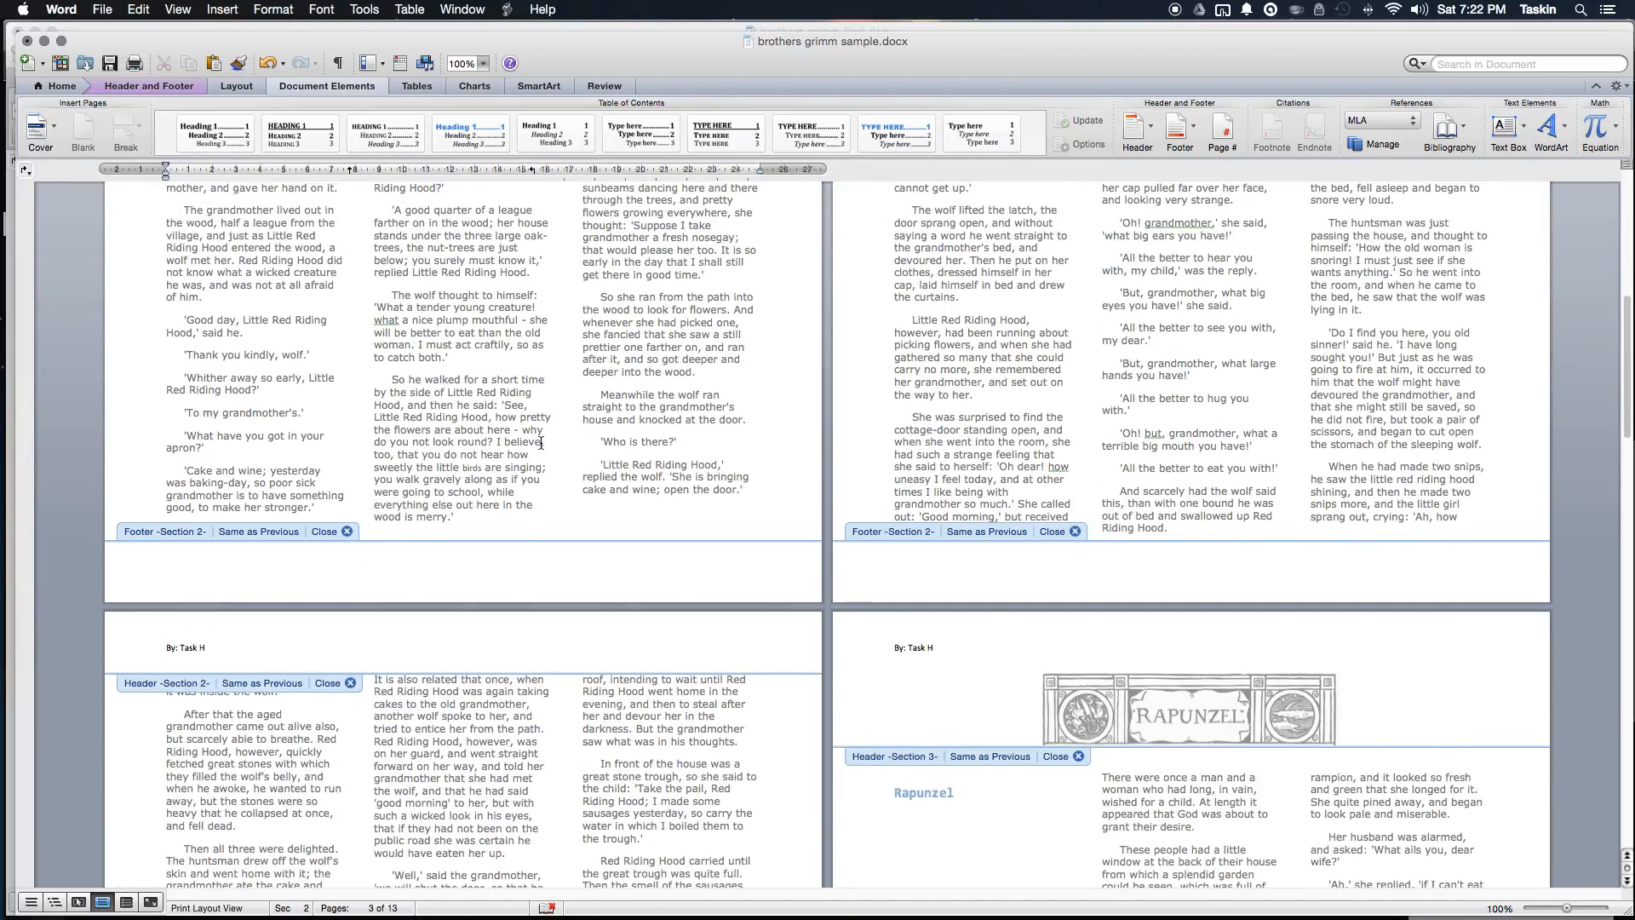
{"action": "scroll", "coordinate": [591, 449], "scroll_direction": "up", "scroll_amount": 8}
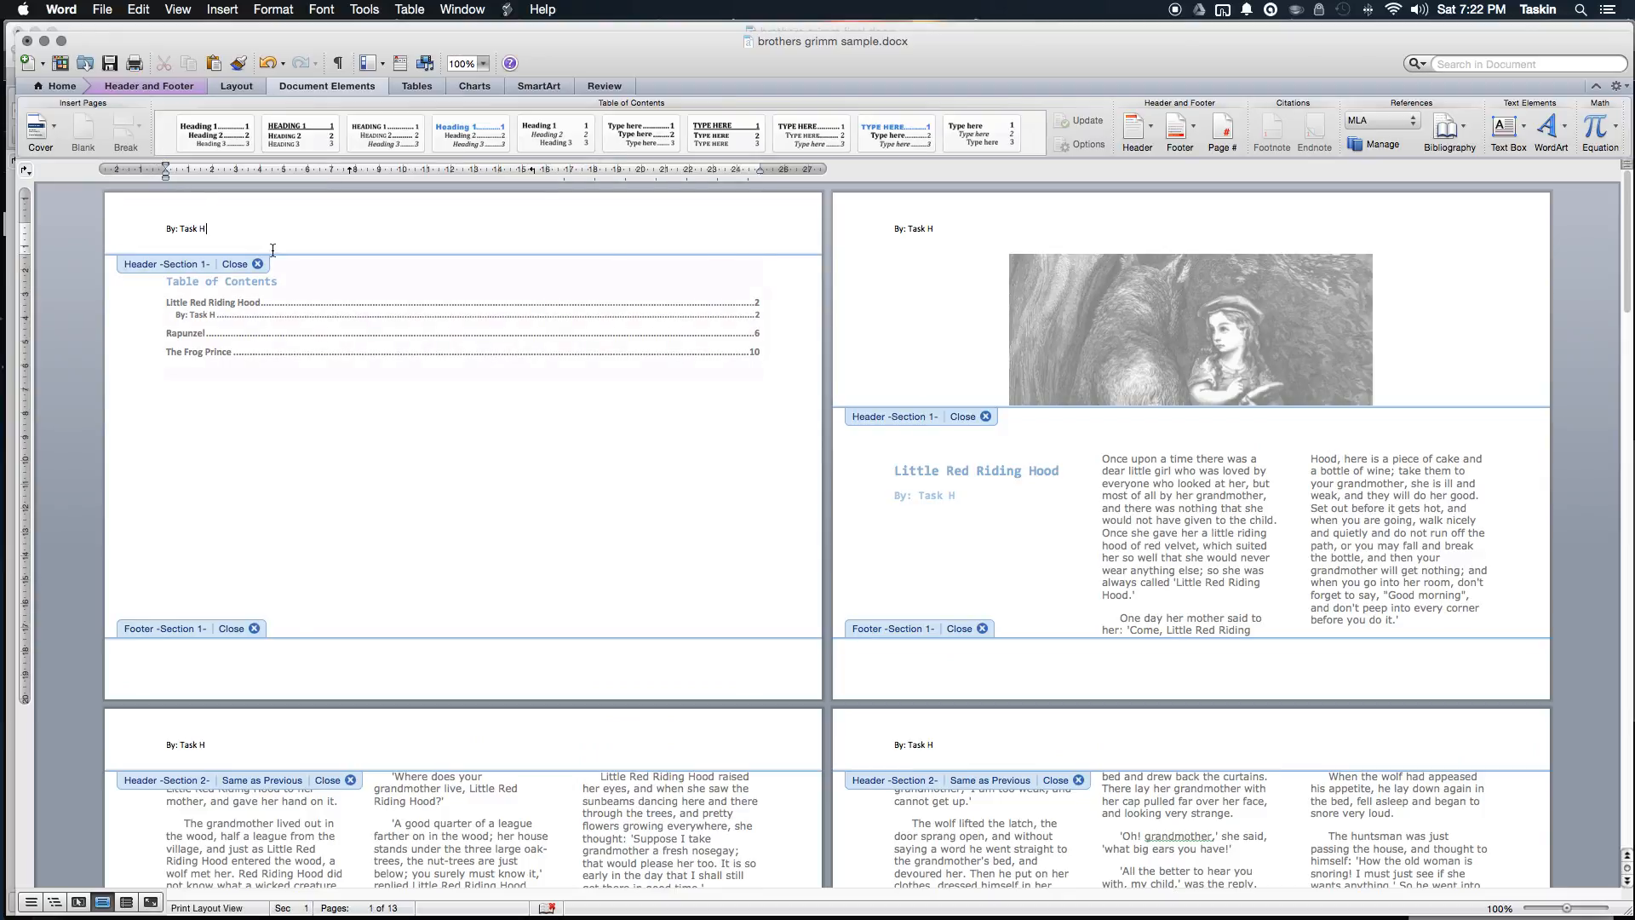
{"action": "triple_click", "coordinate": [229, 233]}
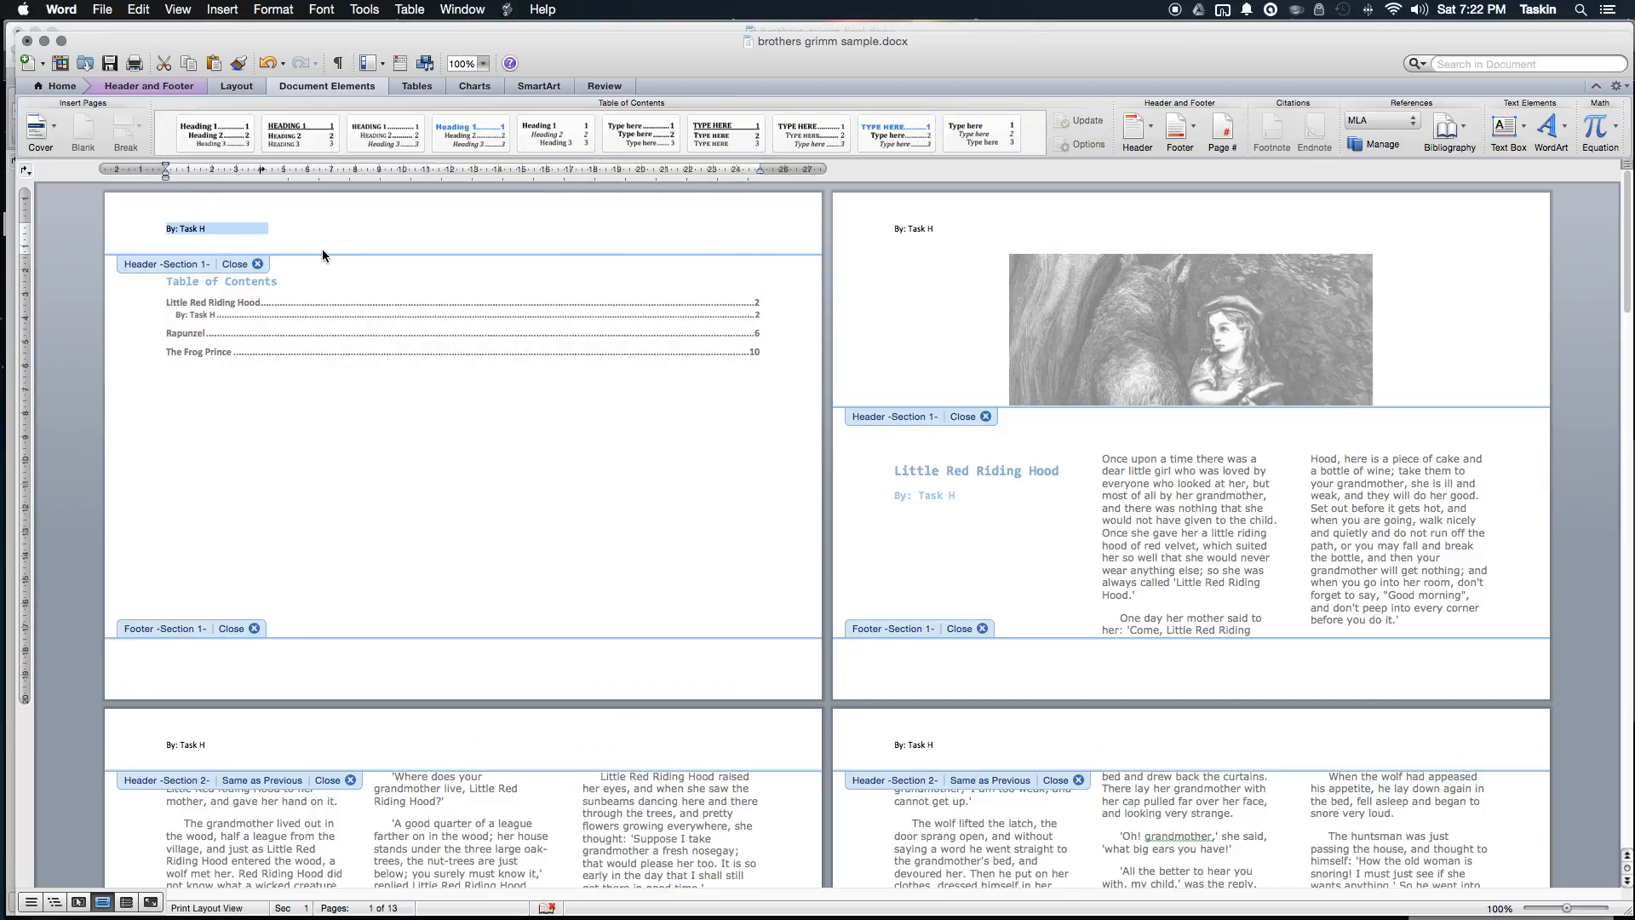
{"action": "key", "text": "BackSpace"}
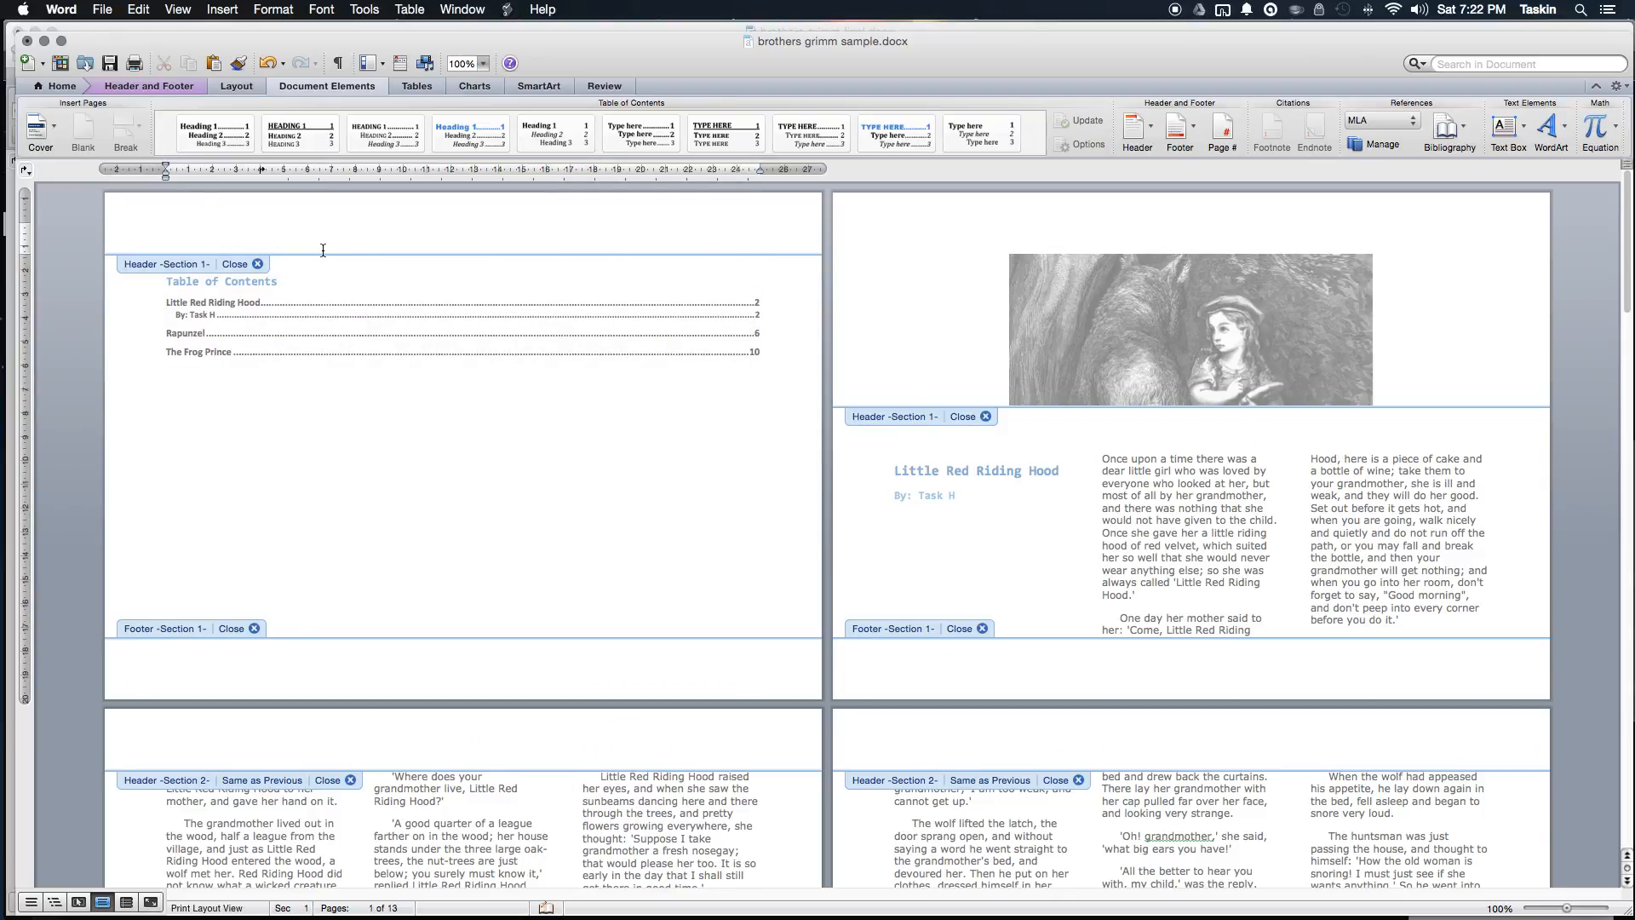
{"action": "left_click", "coordinate": [515, 282]}
Step: Apply the Contrast (Odd Page) header and enter 'Teacher Name:' plus the teacher's name as company name
{"action": "double_click", "coordinate": [563, 457]}
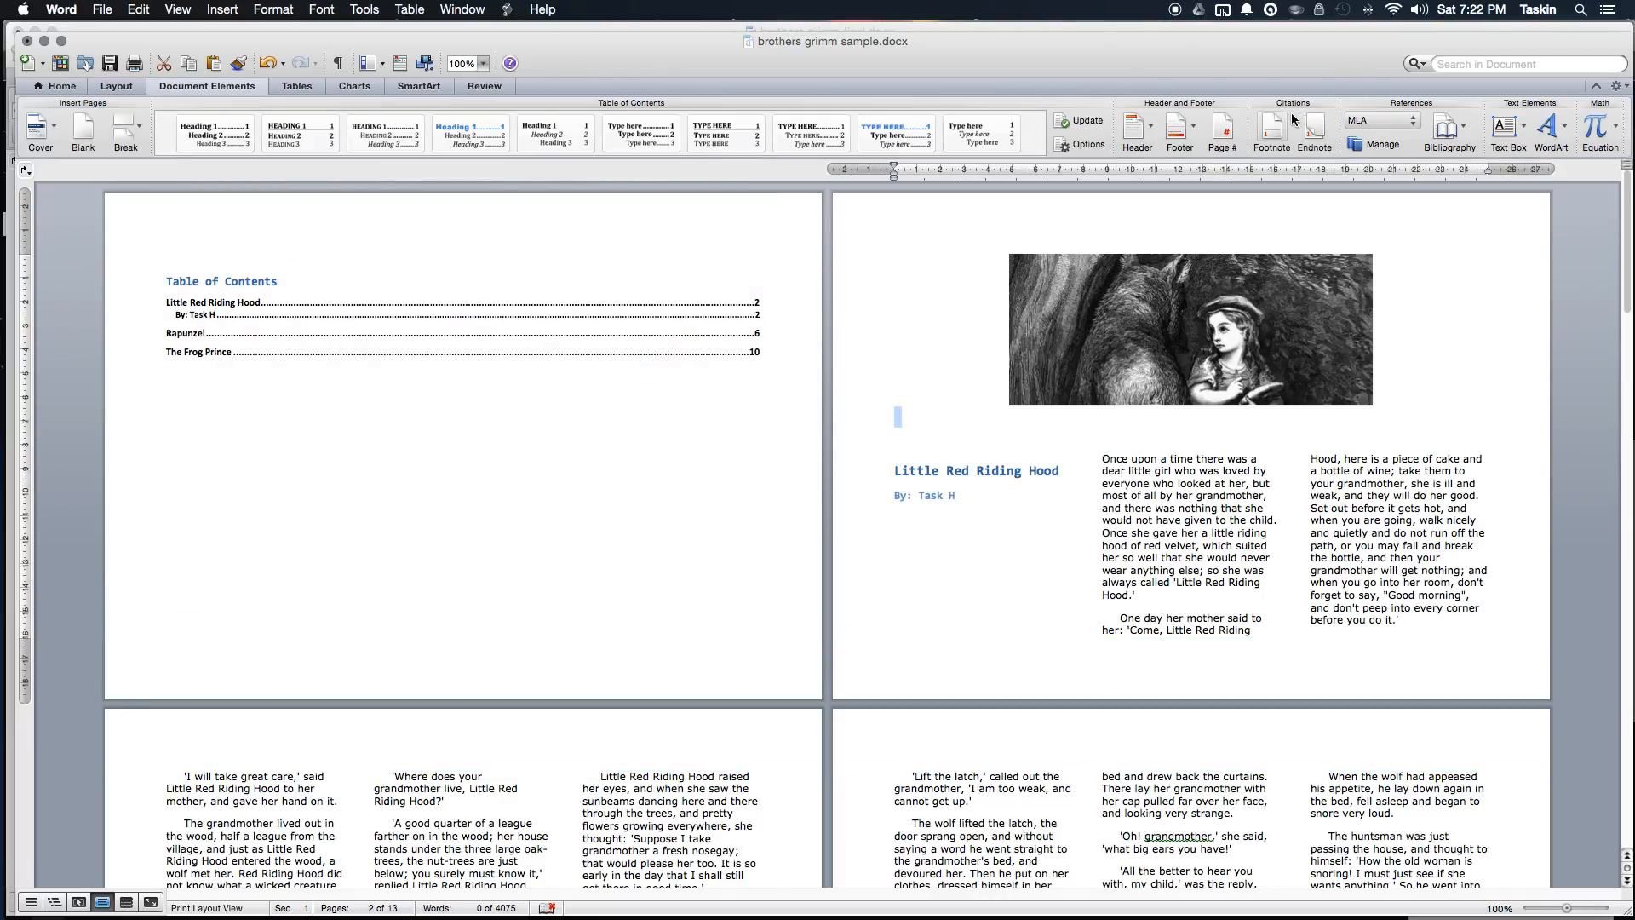
{"action": "left_click", "coordinate": [1148, 128]}
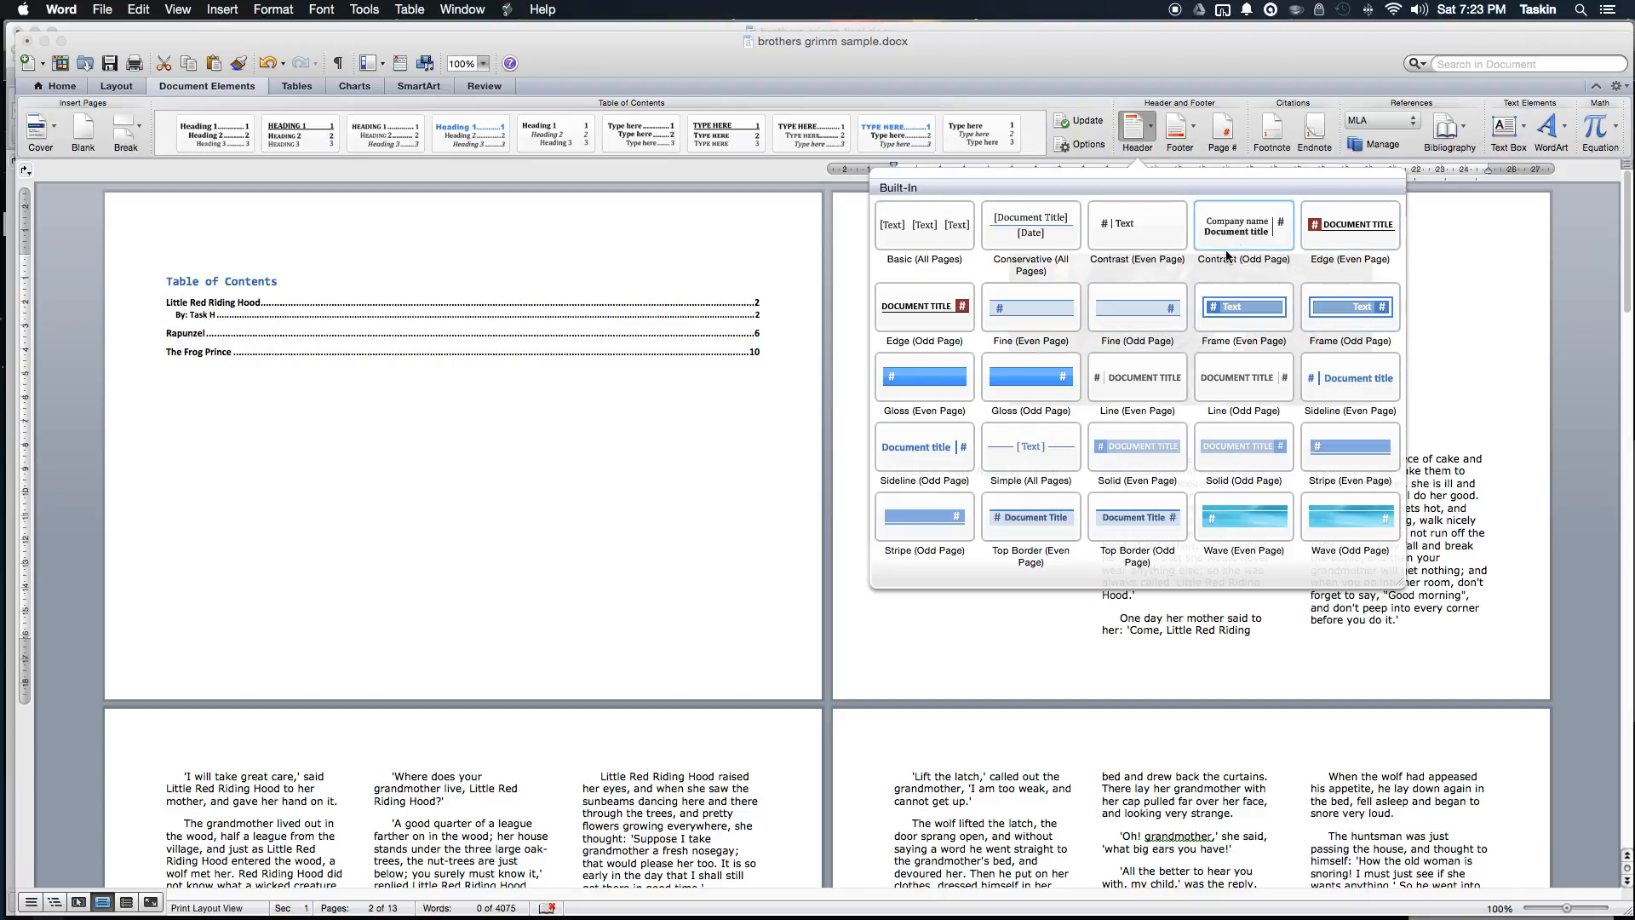
{"action": "left_click", "coordinate": [1252, 235]}
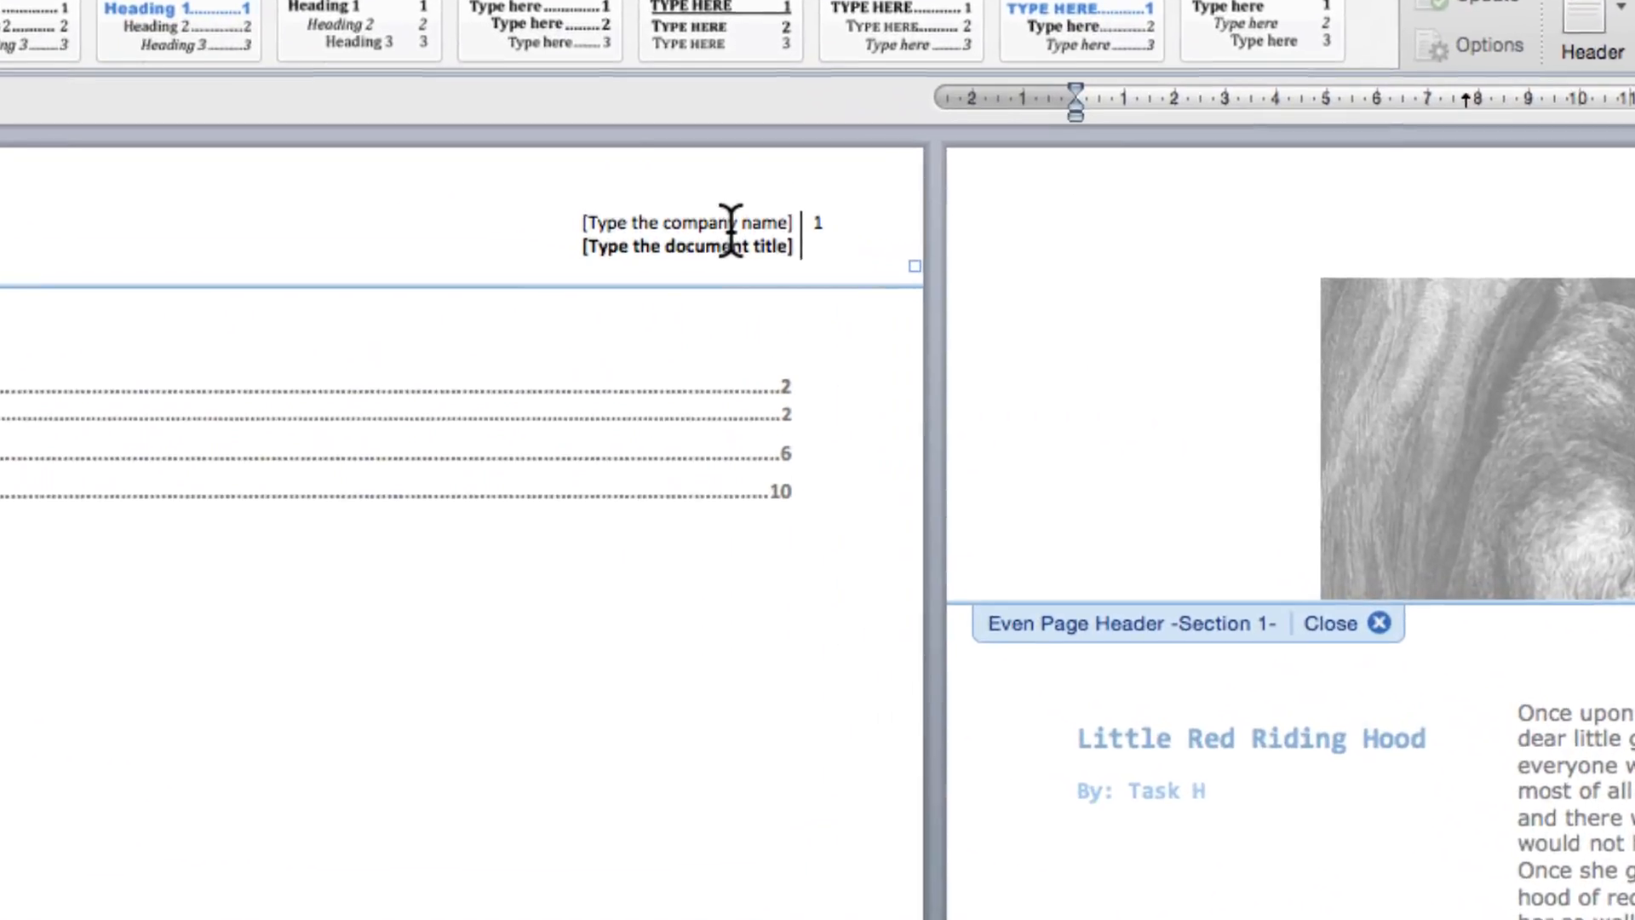
{"action": "left_click", "coordinate": [755, 221]}
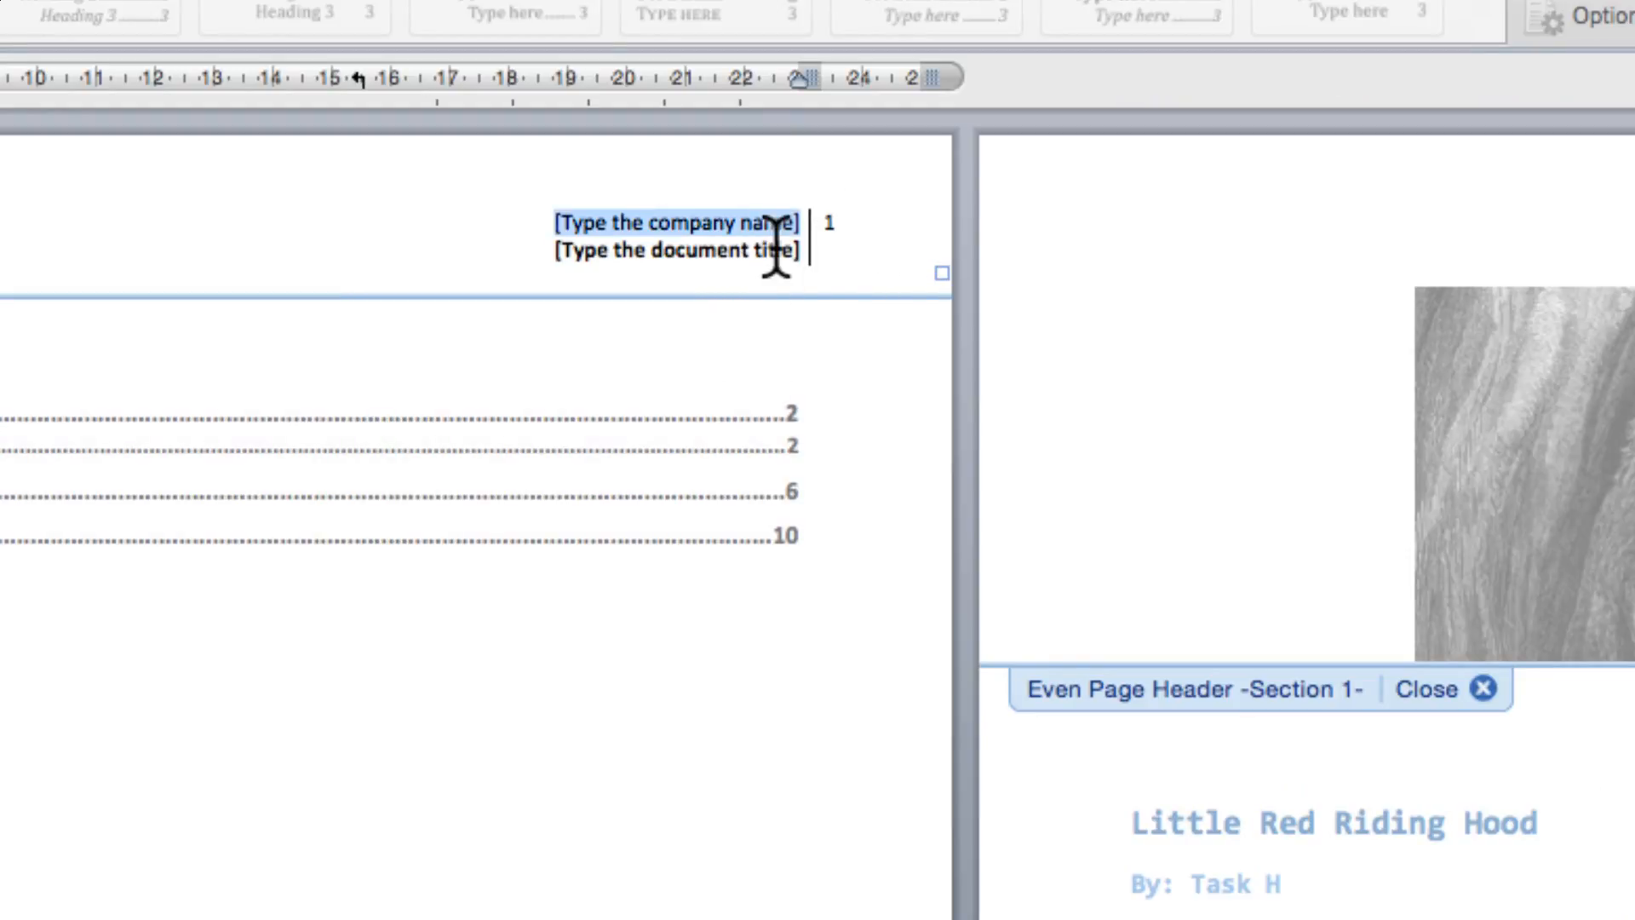
{"action": "type", "text": "TT"}
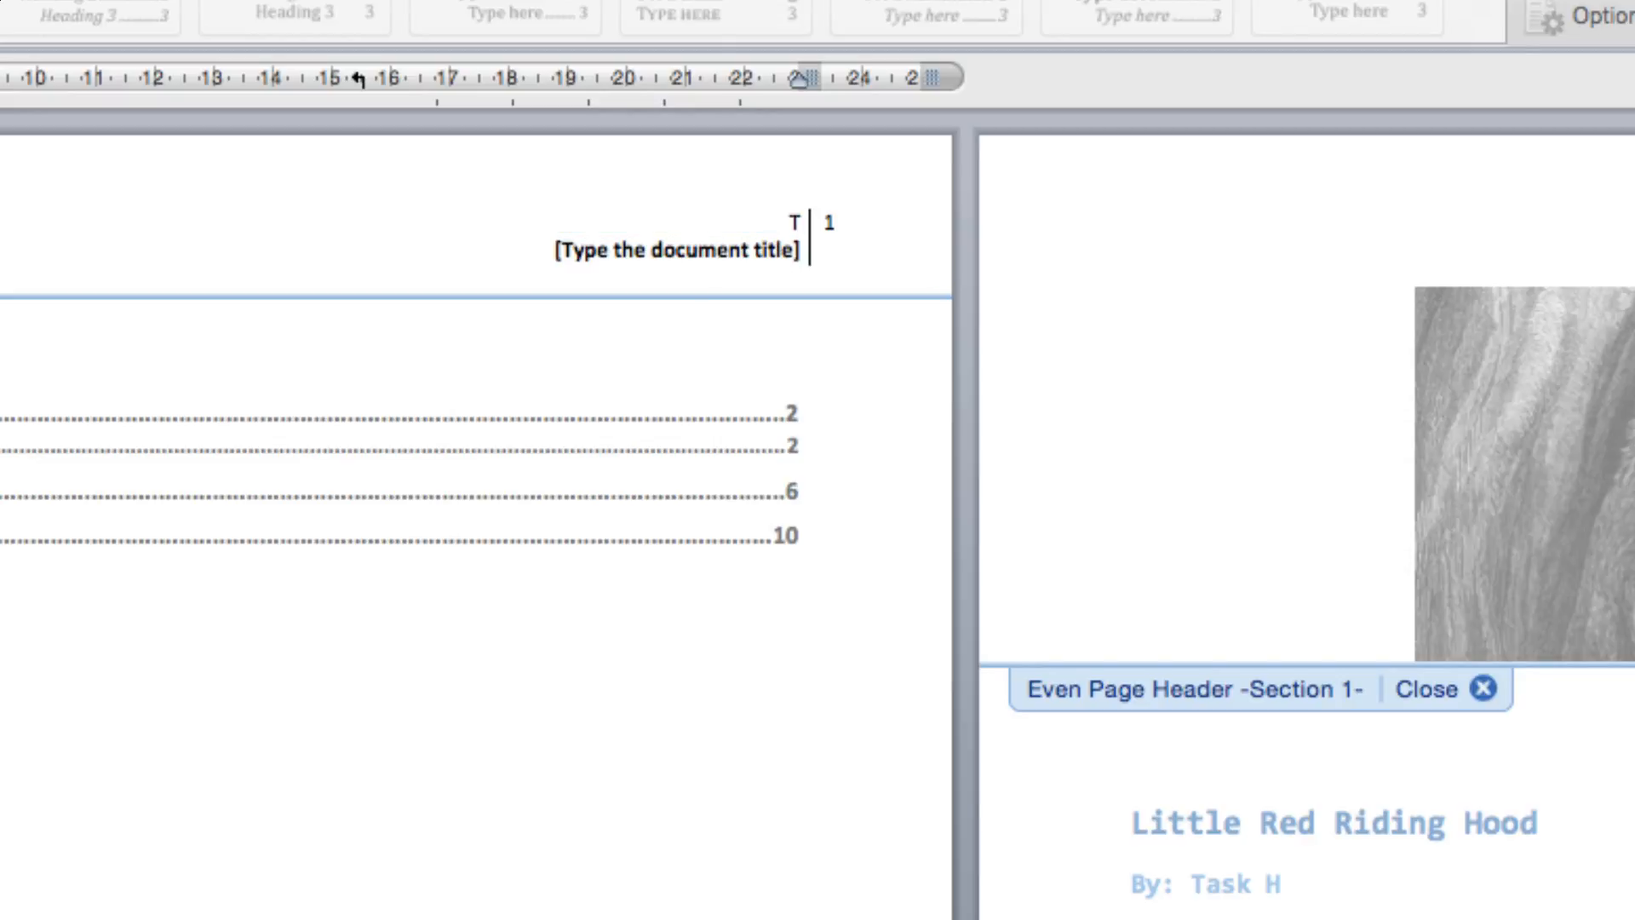
{"action": "type", "text": "eacher Name:"}
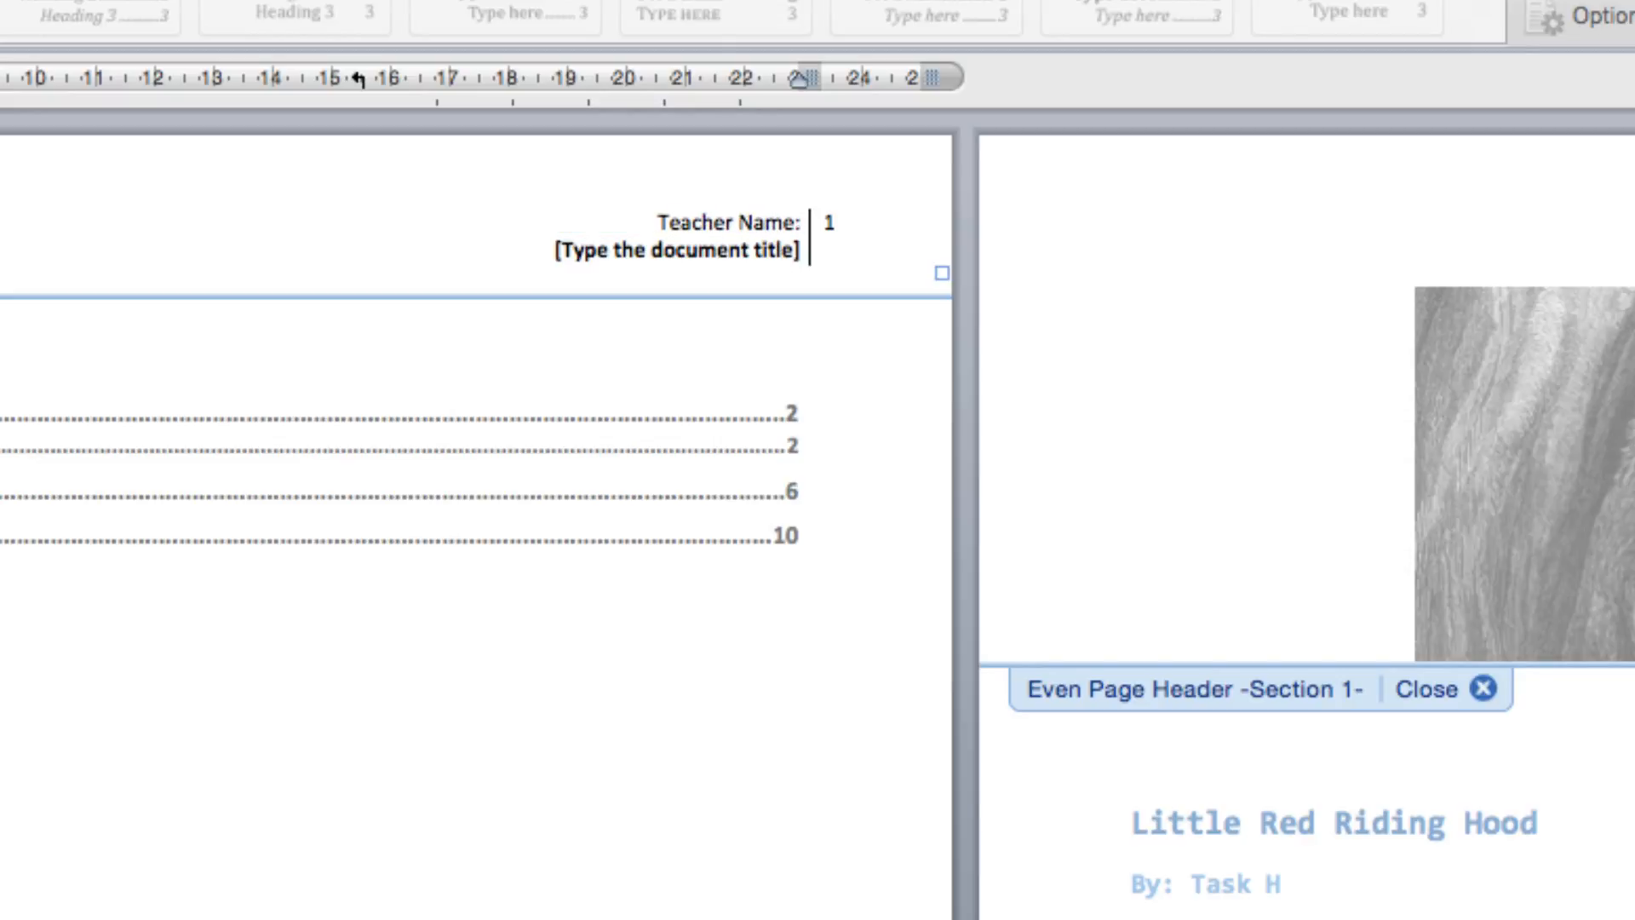
{"action": "type", "text": " Task H"}
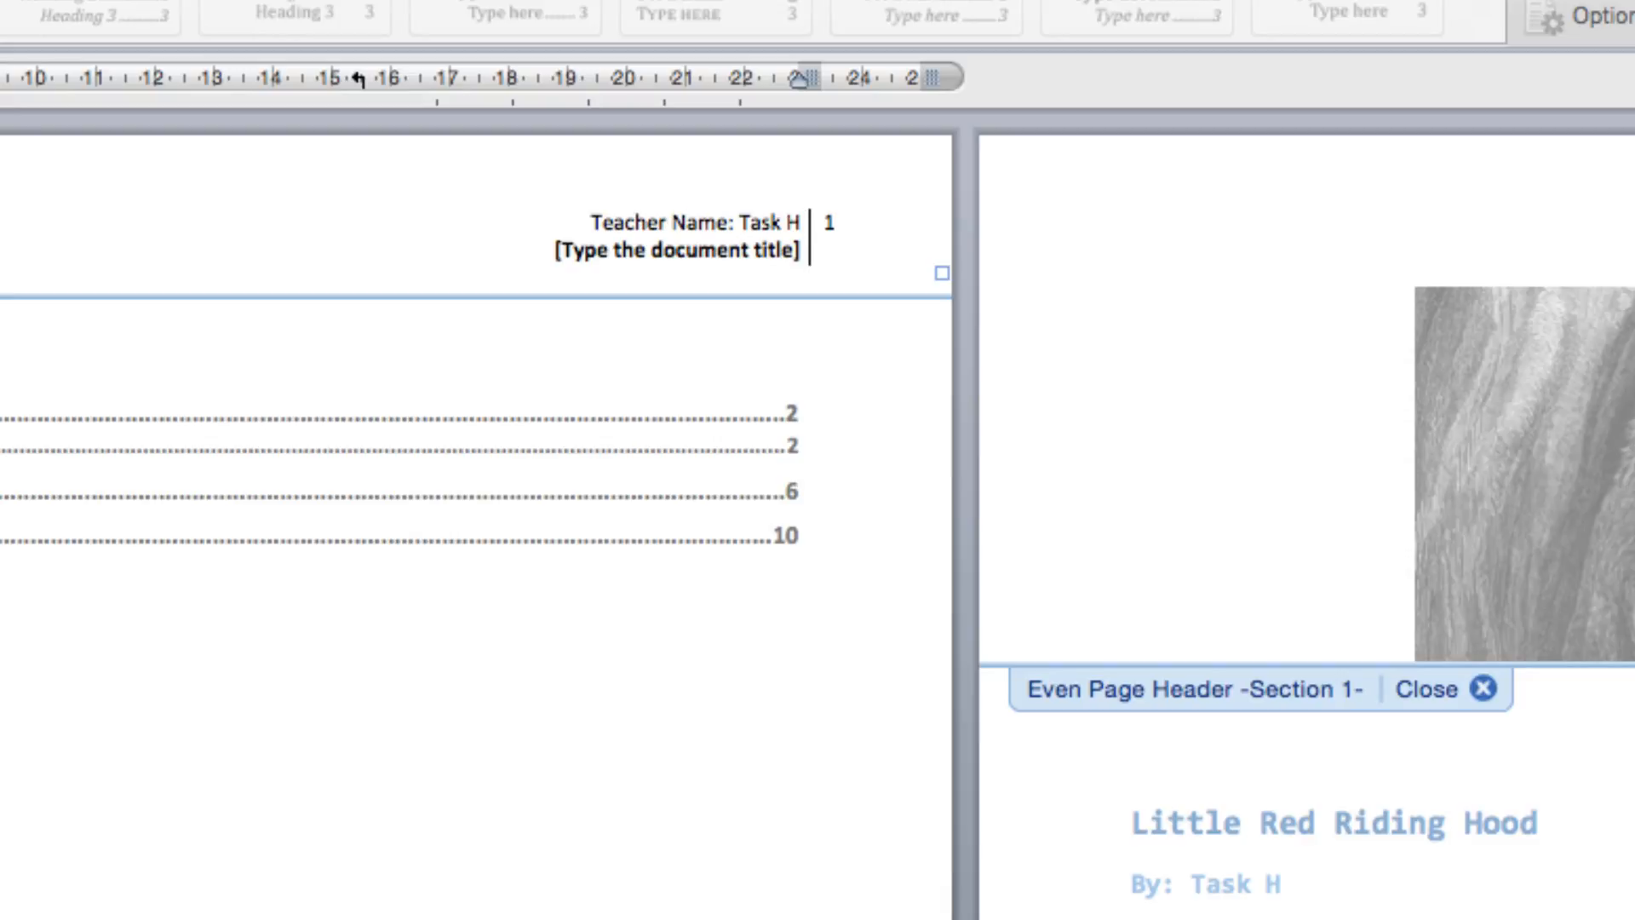
Step: Change the header's document title line to 'Learning Microsoft Word'
{"action": "left_click", "coordinate": [749, 252]}
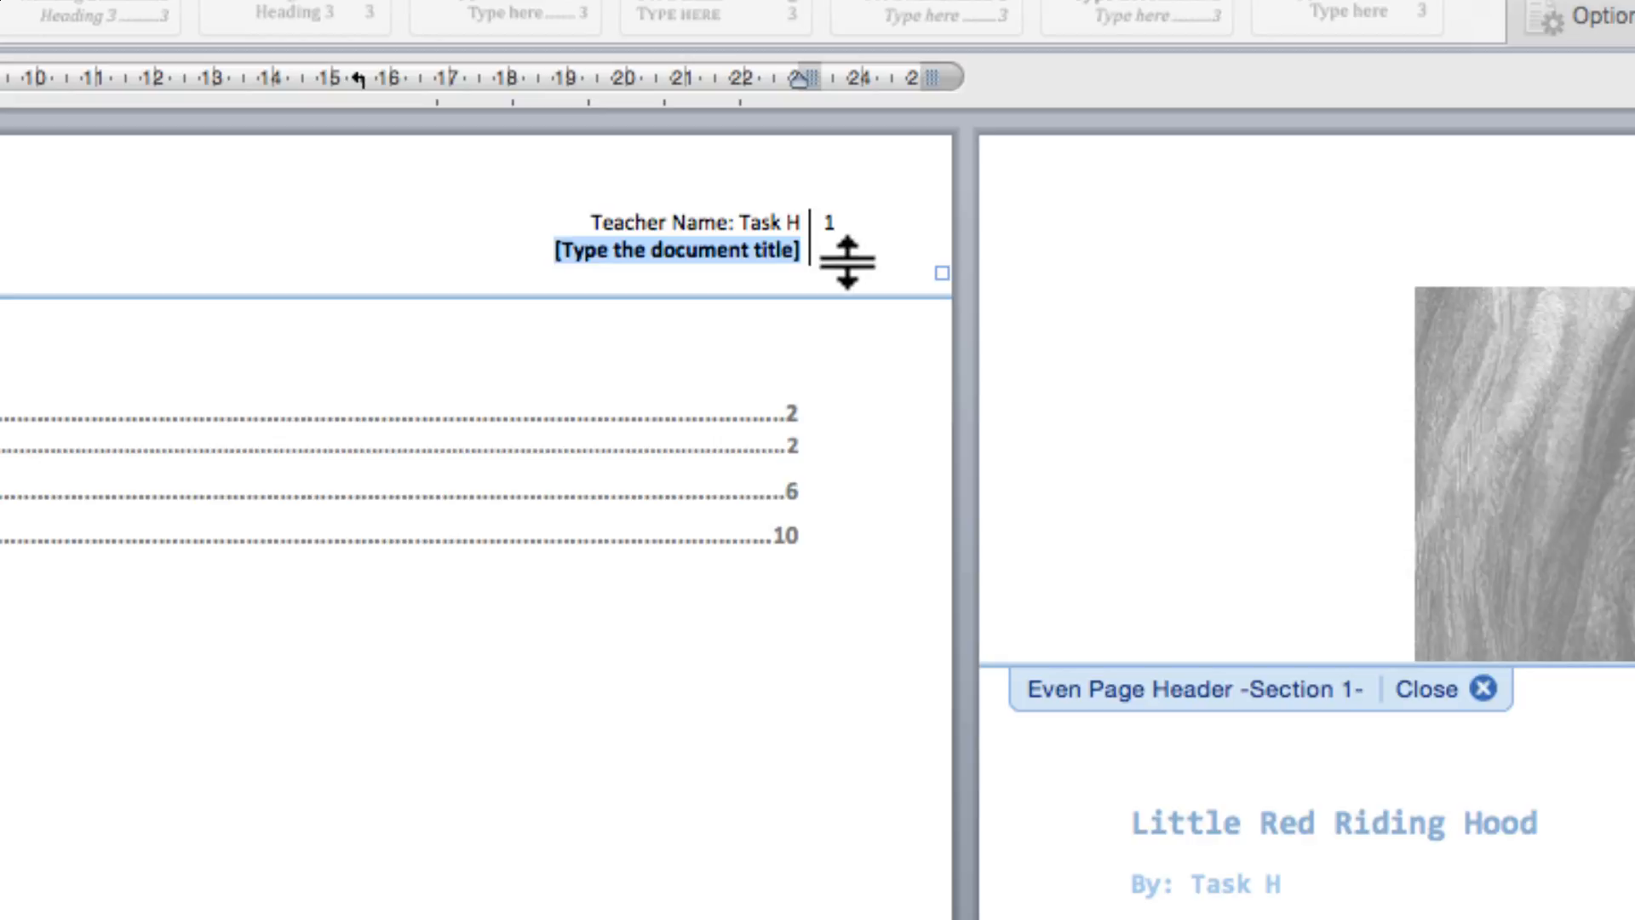
{"action": "type", "text": "Learning MS"}
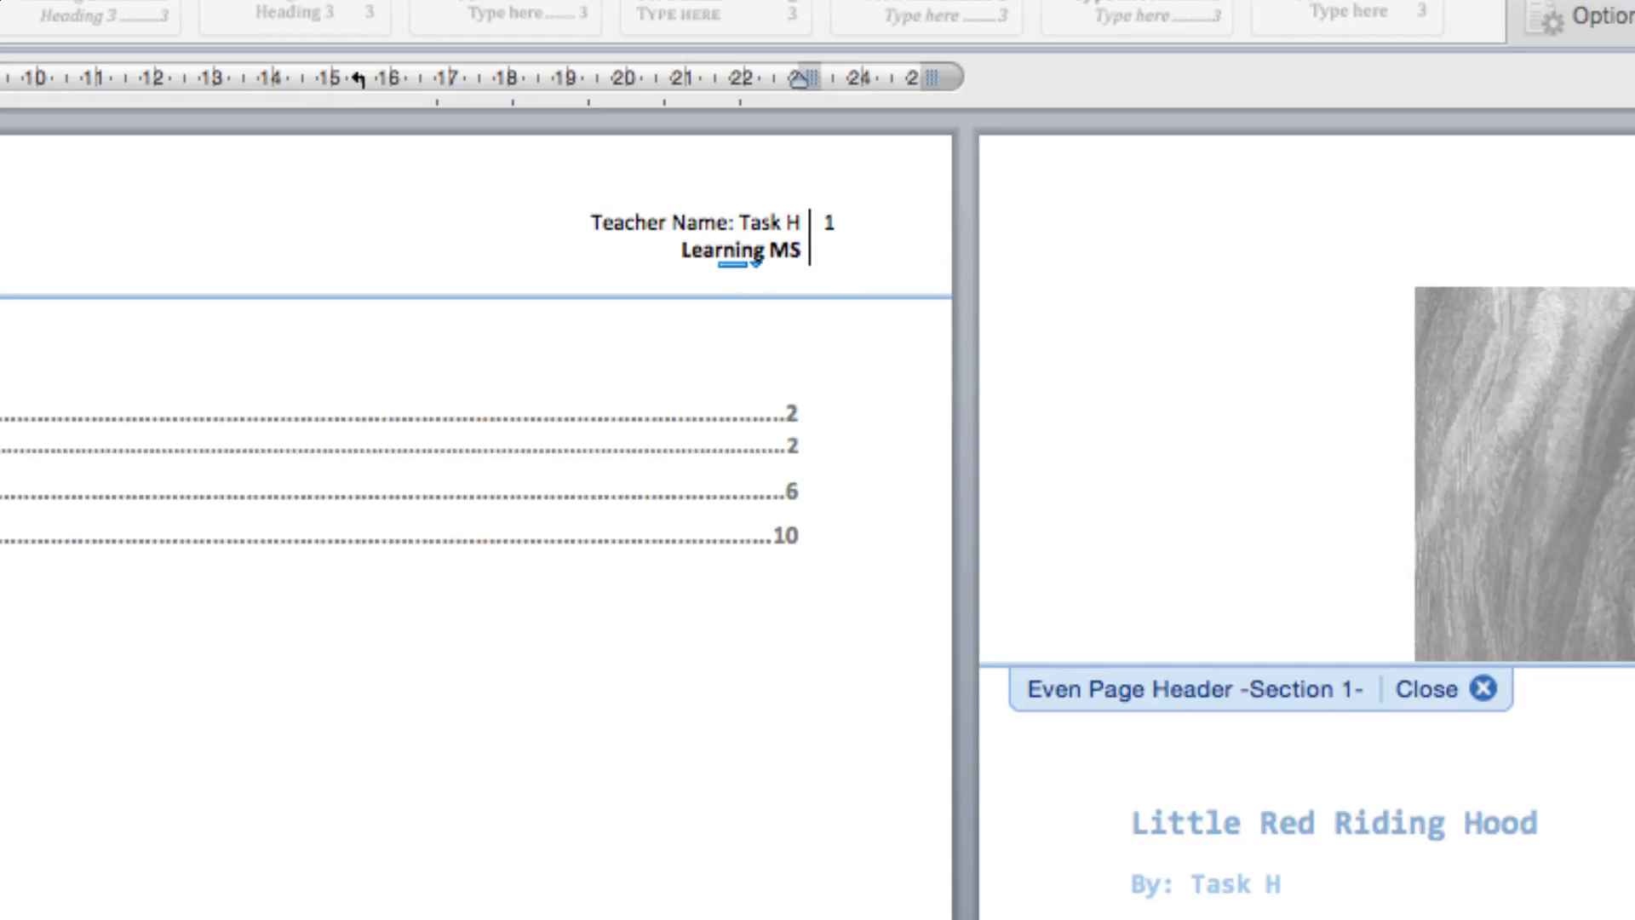
{"action": "key", "text": "BackSpace"}
{"action": "type", "text": "icrosoft"}
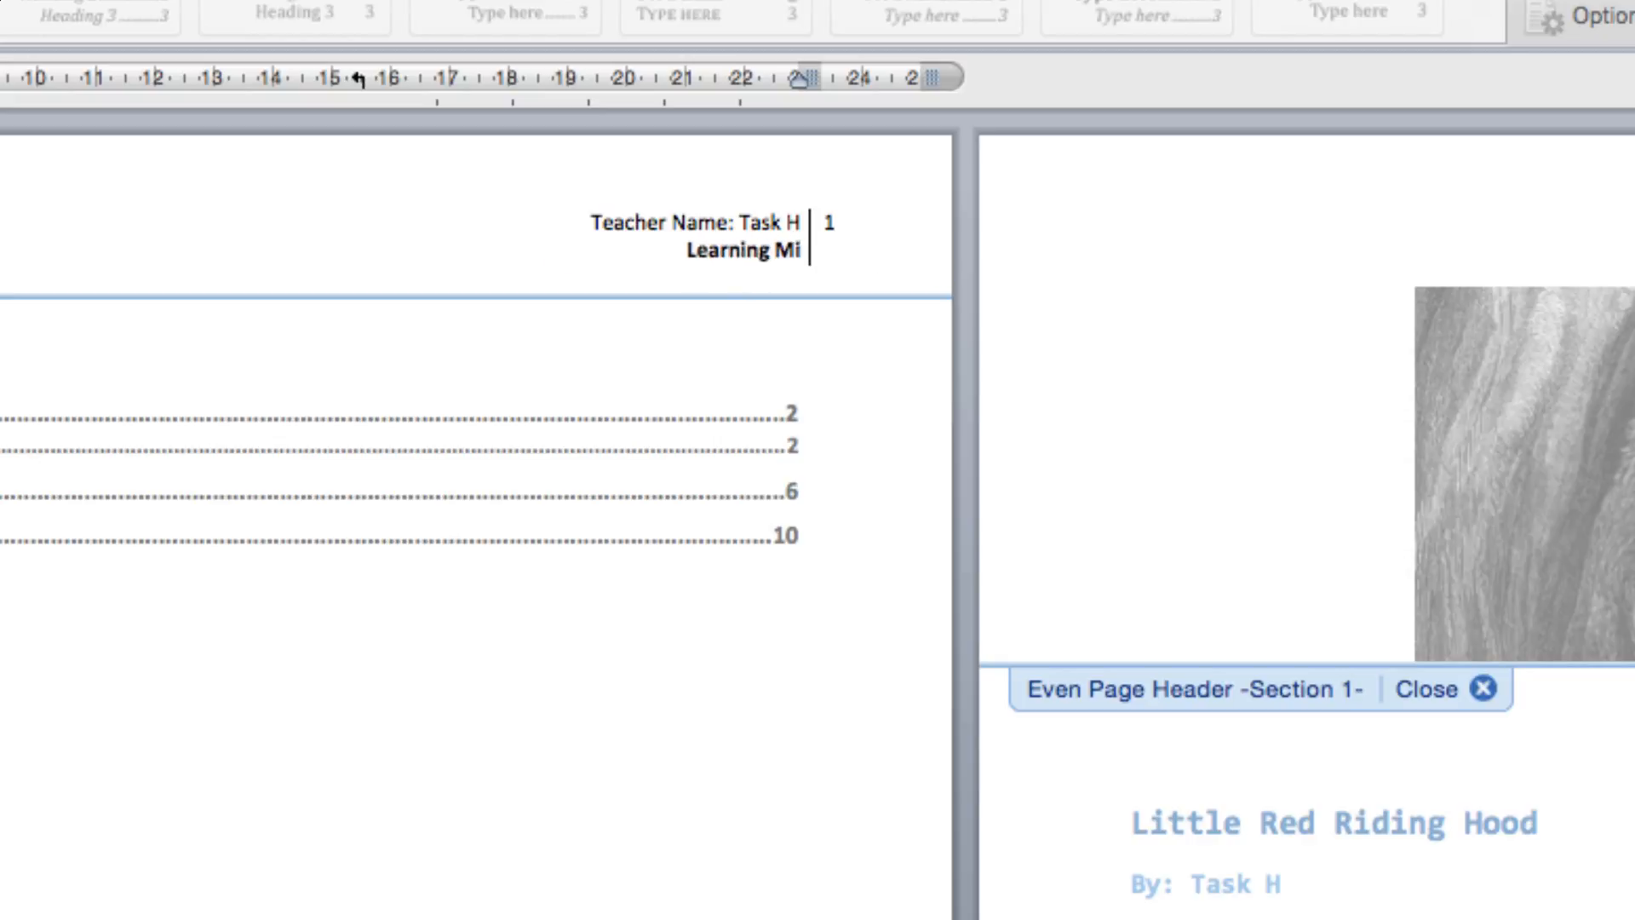
{"action": "type", "text": " Word"}
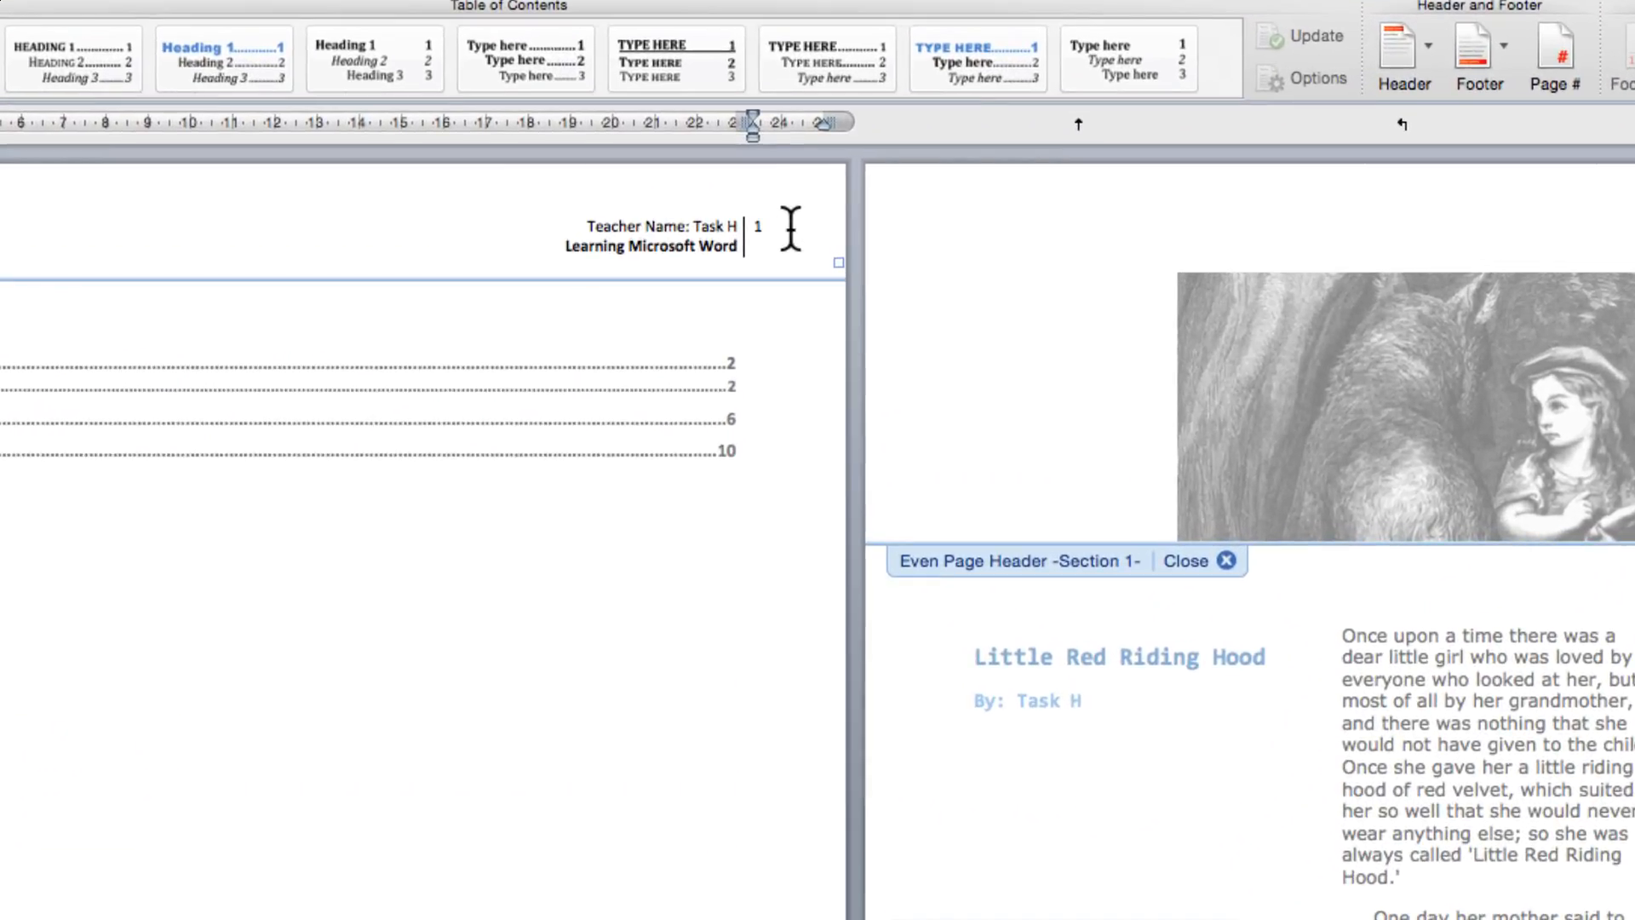
Step: Replace the header page number with the date 17/Sep/2015 and return to the body
{"action": "double_click", "coordinate": [791, 228]}
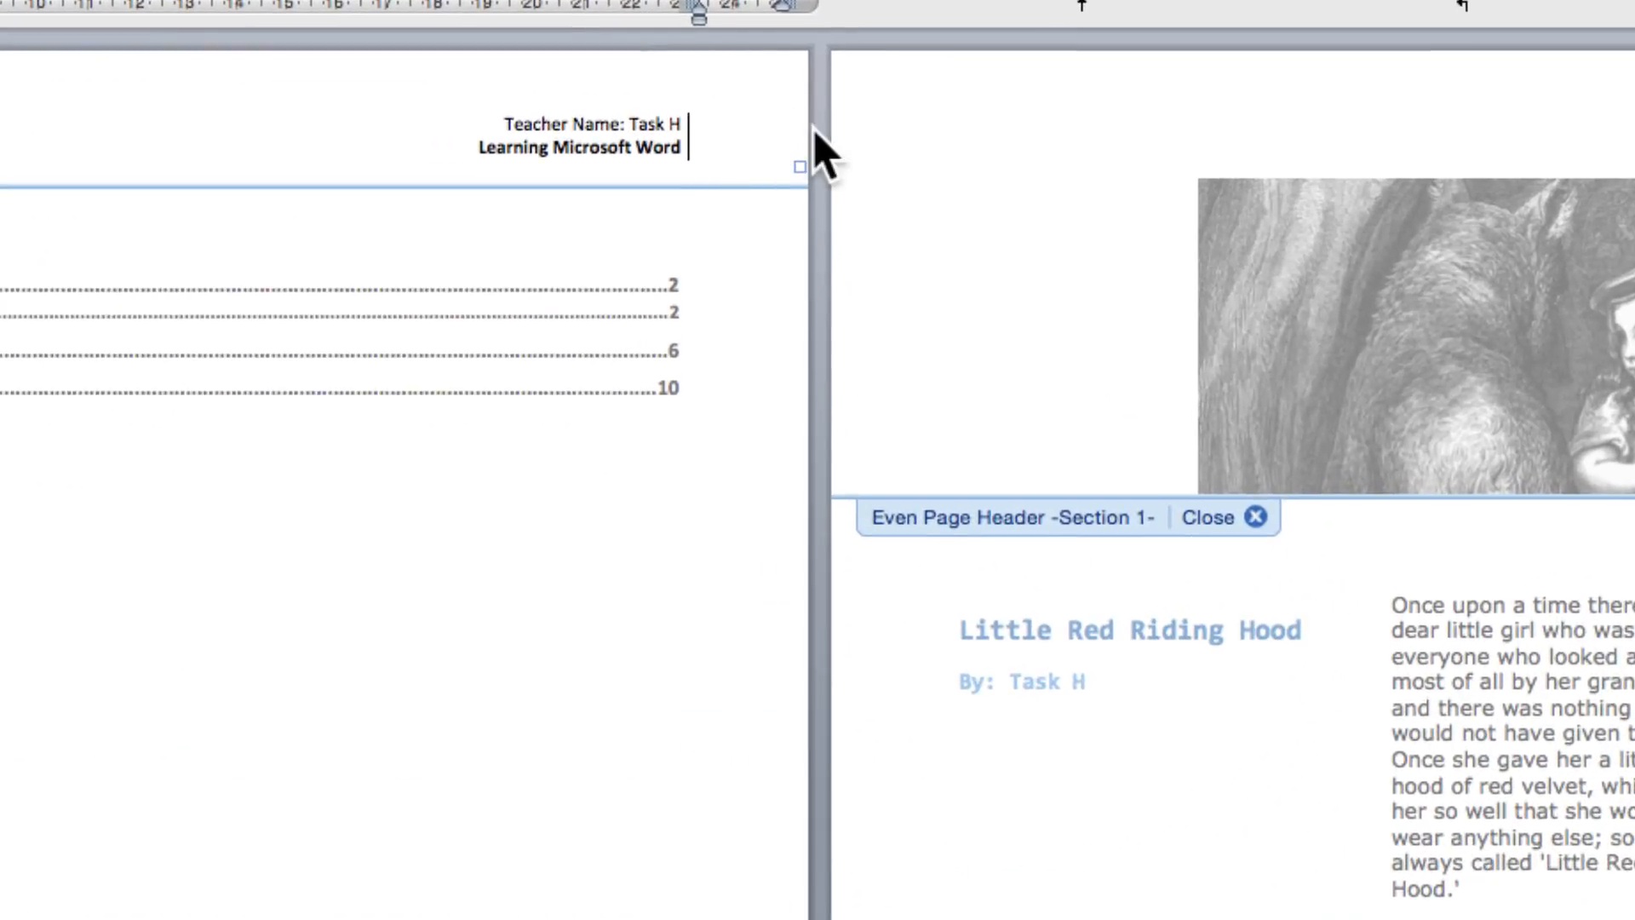
{"action": "type", "text": "15"}
{"action": "type", "text": "/Sep/2015"}
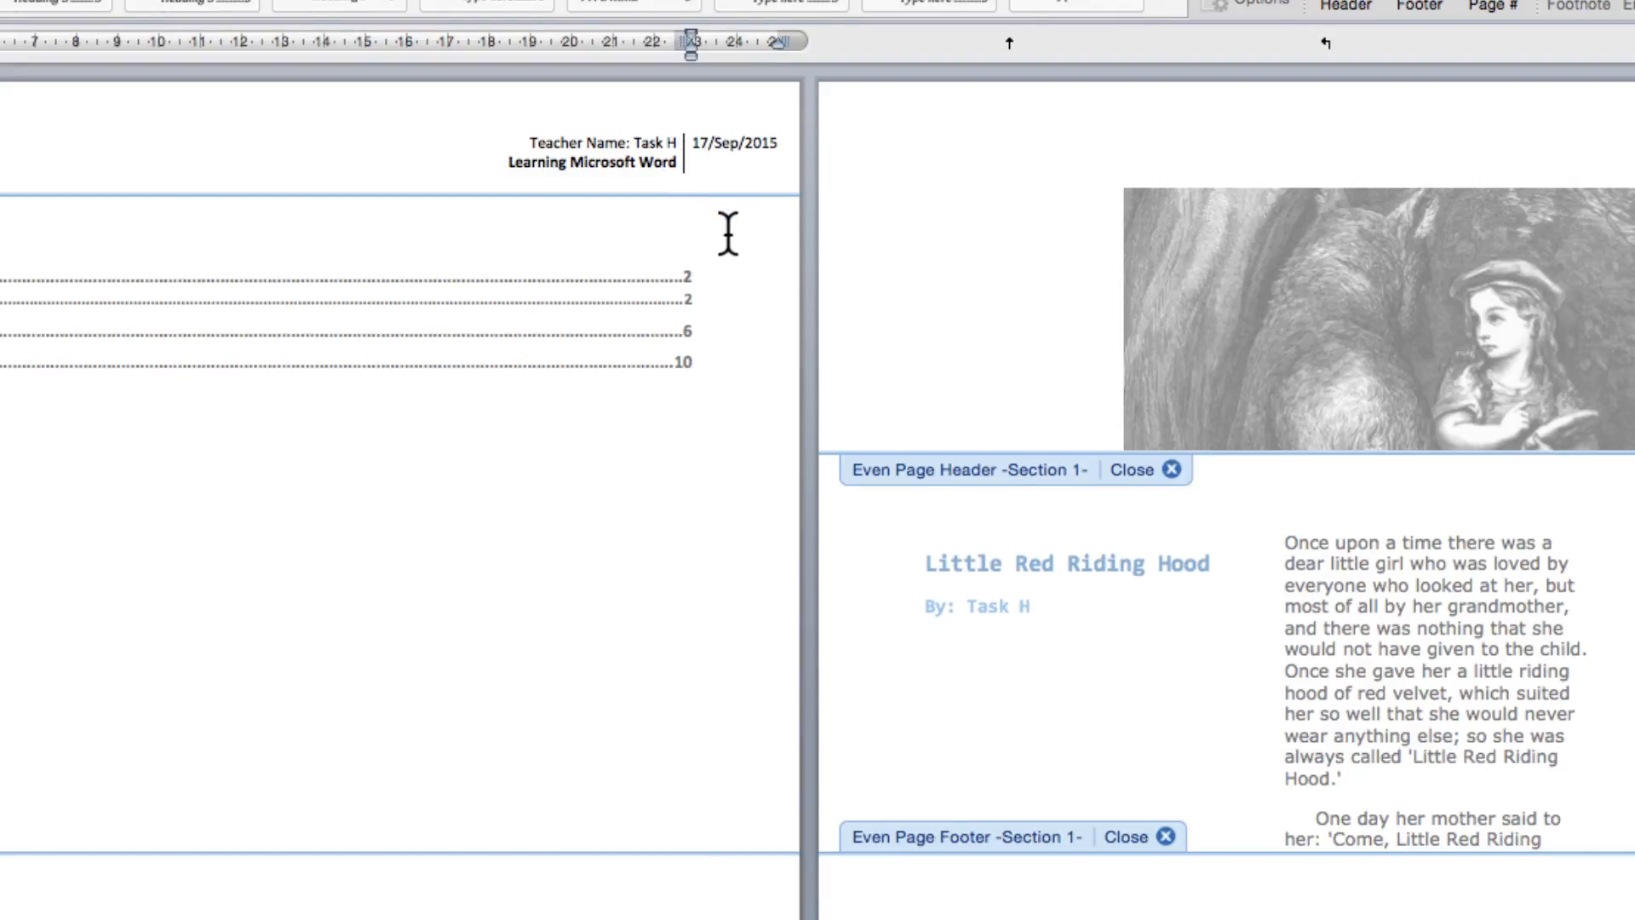
{"action": "double_click", "coordinate": [728, 231]}
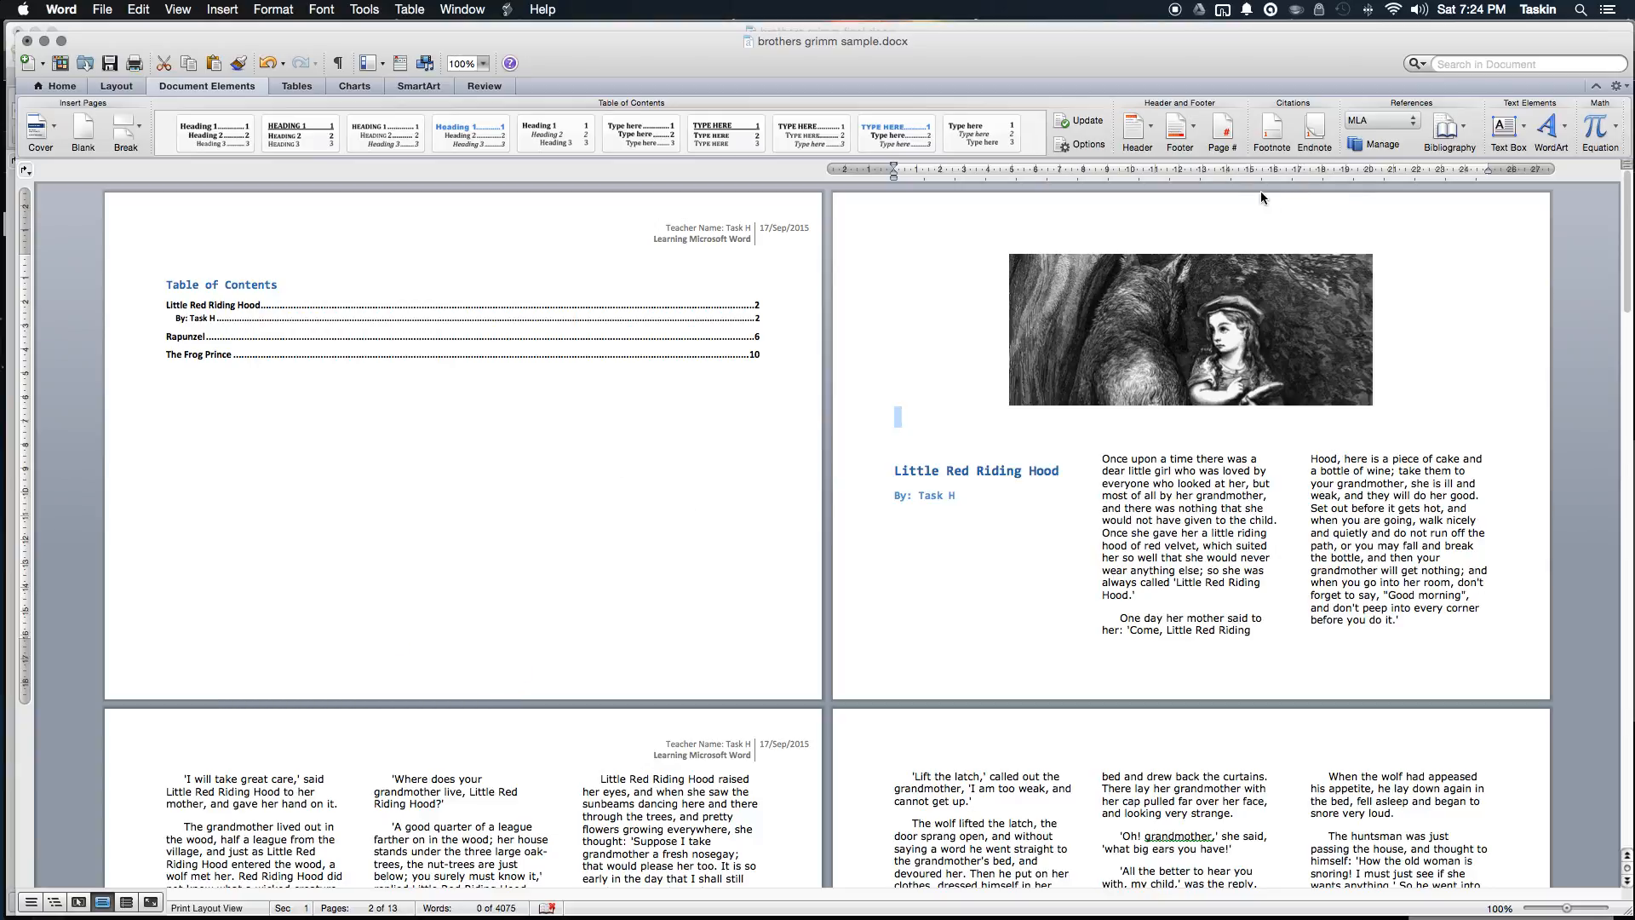
Step: Insert the Line (Odd Page) footer and delete its title text, leaving the page number
{"action": "left_click", "coordinate": [1193, 131]}
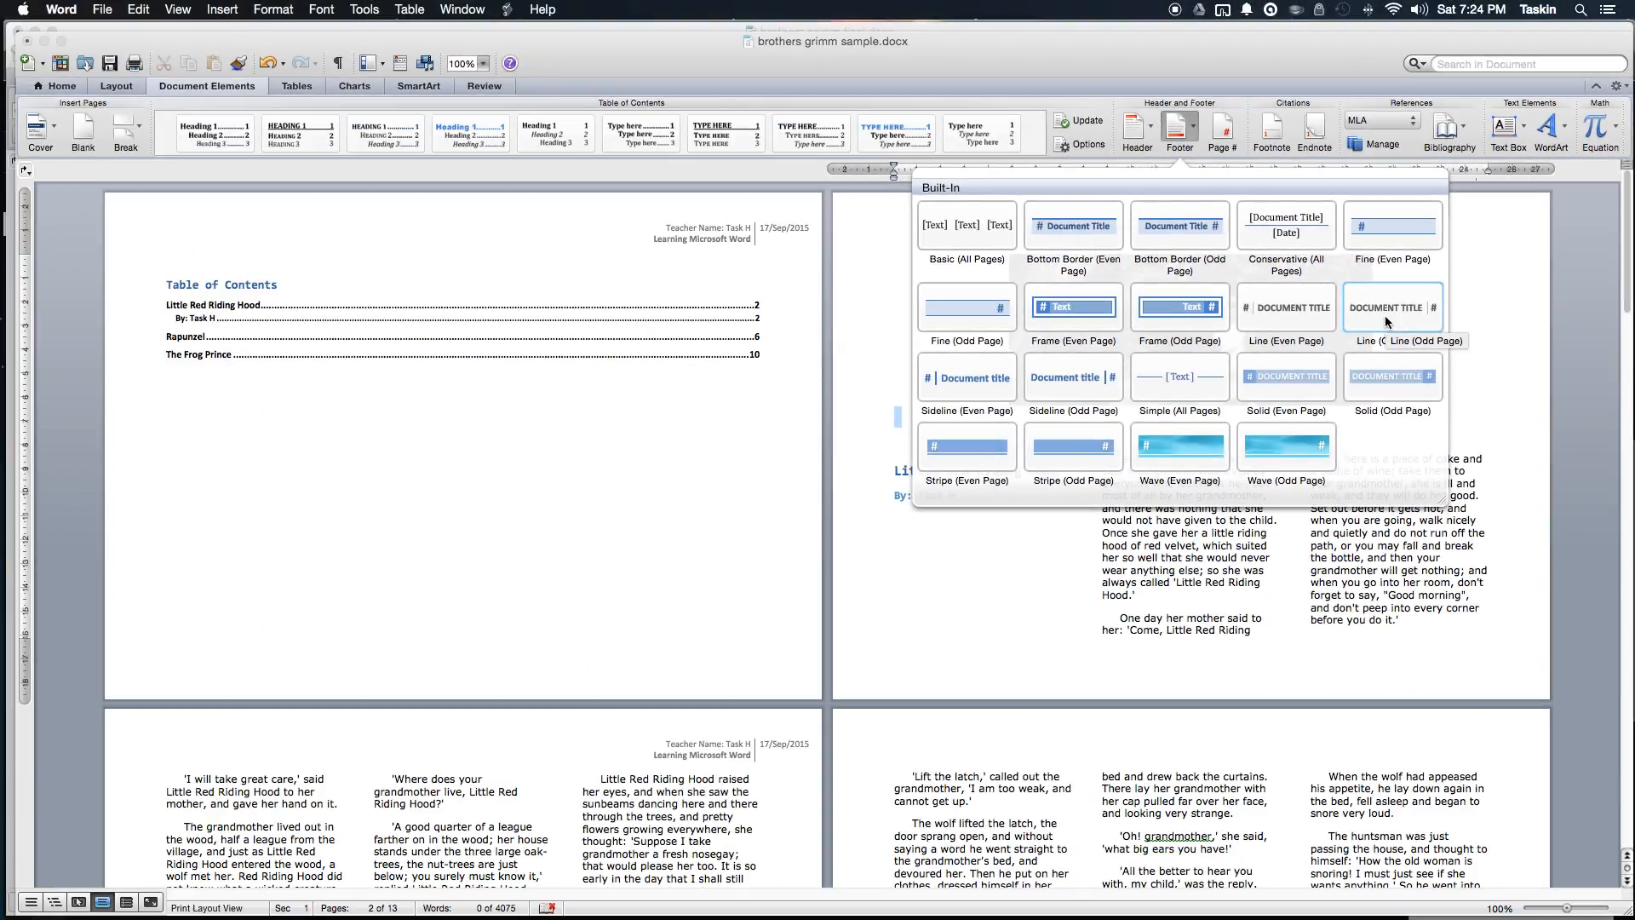
{"action": "left_click", "coordinate": [1282, 328]}
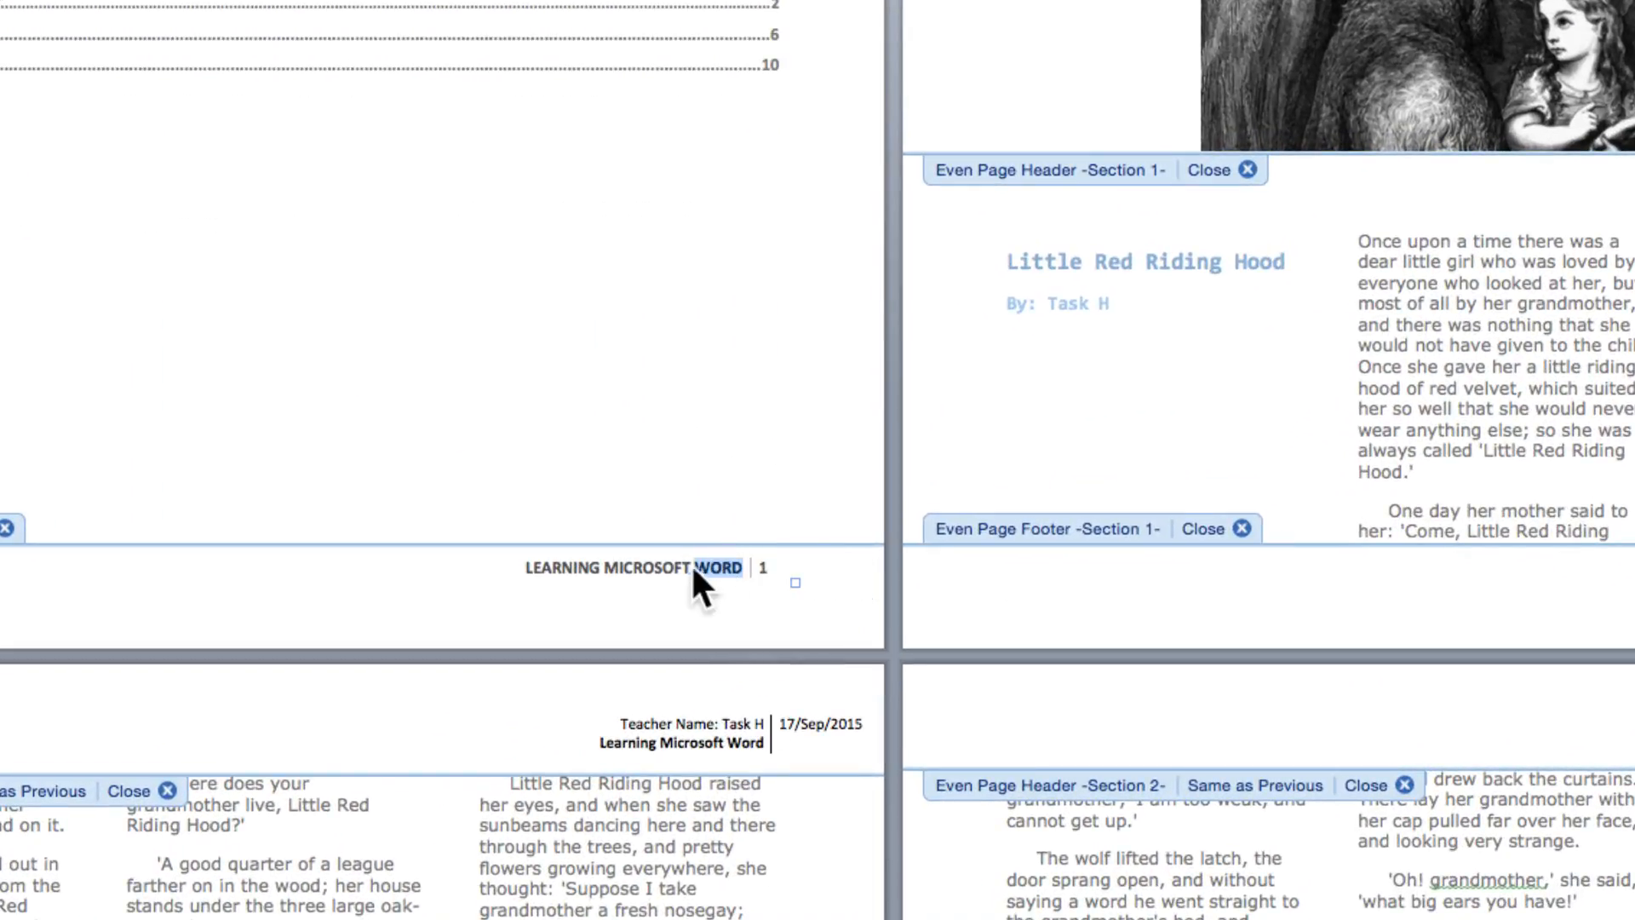
{"action": "double_click", "coordinate": [668, 566]}
{"action": "left_click", "coordinate": [733, 567]}
{"action": "key", "text": "shift+Home"}
{"action": "key", "text": "BackSpace"}
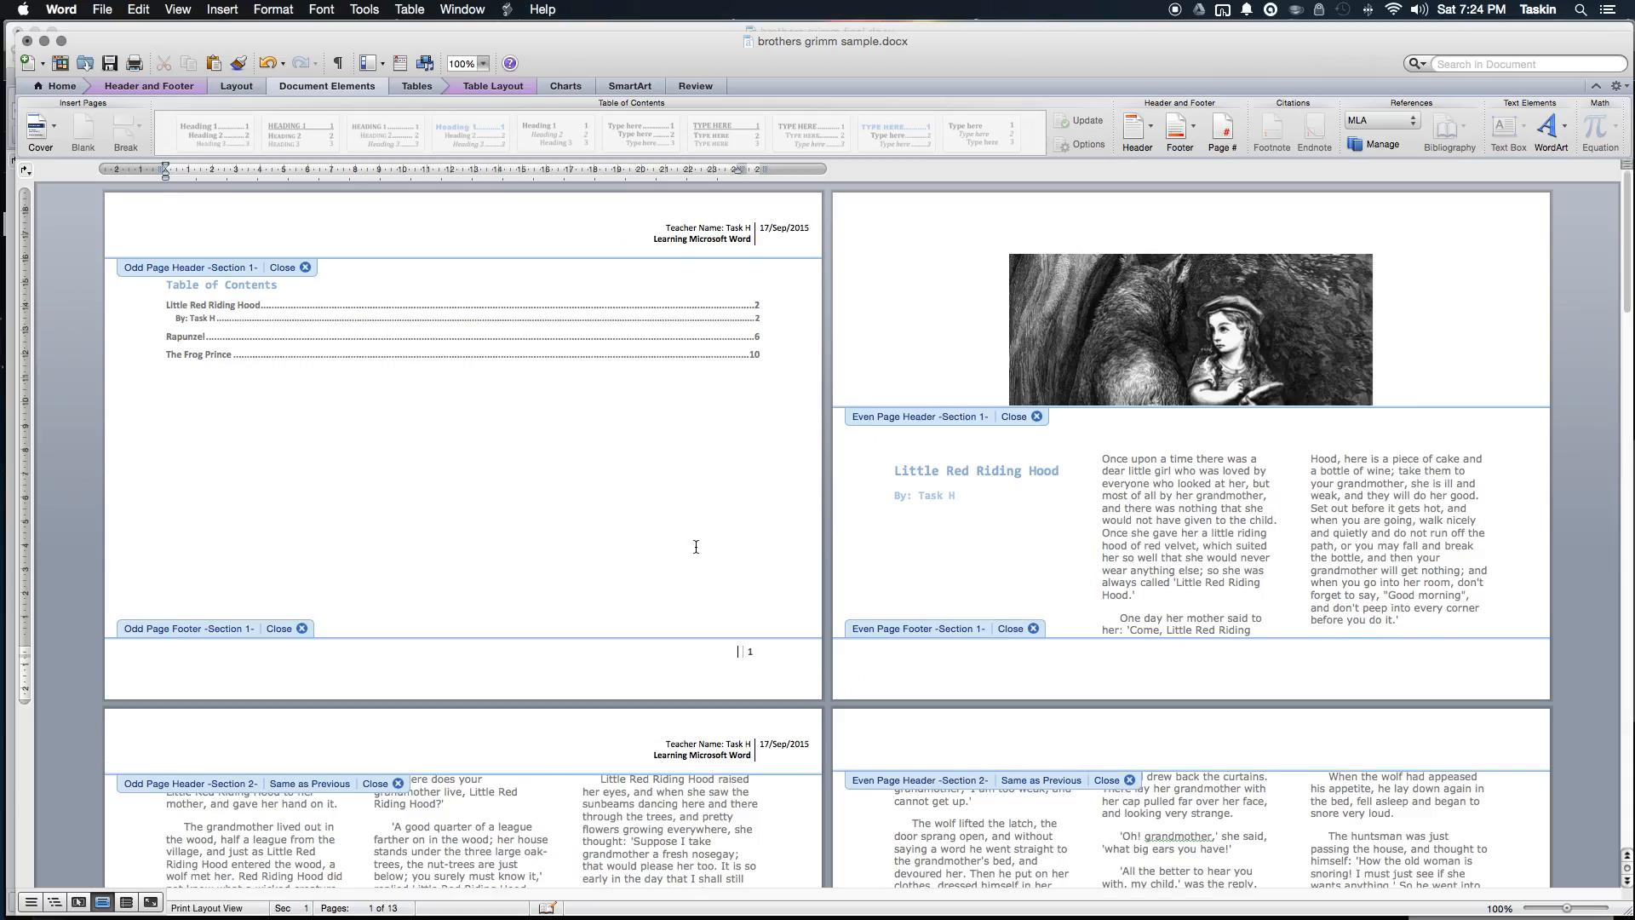
{"action": "double_click", "coordinate": [673, 538]}
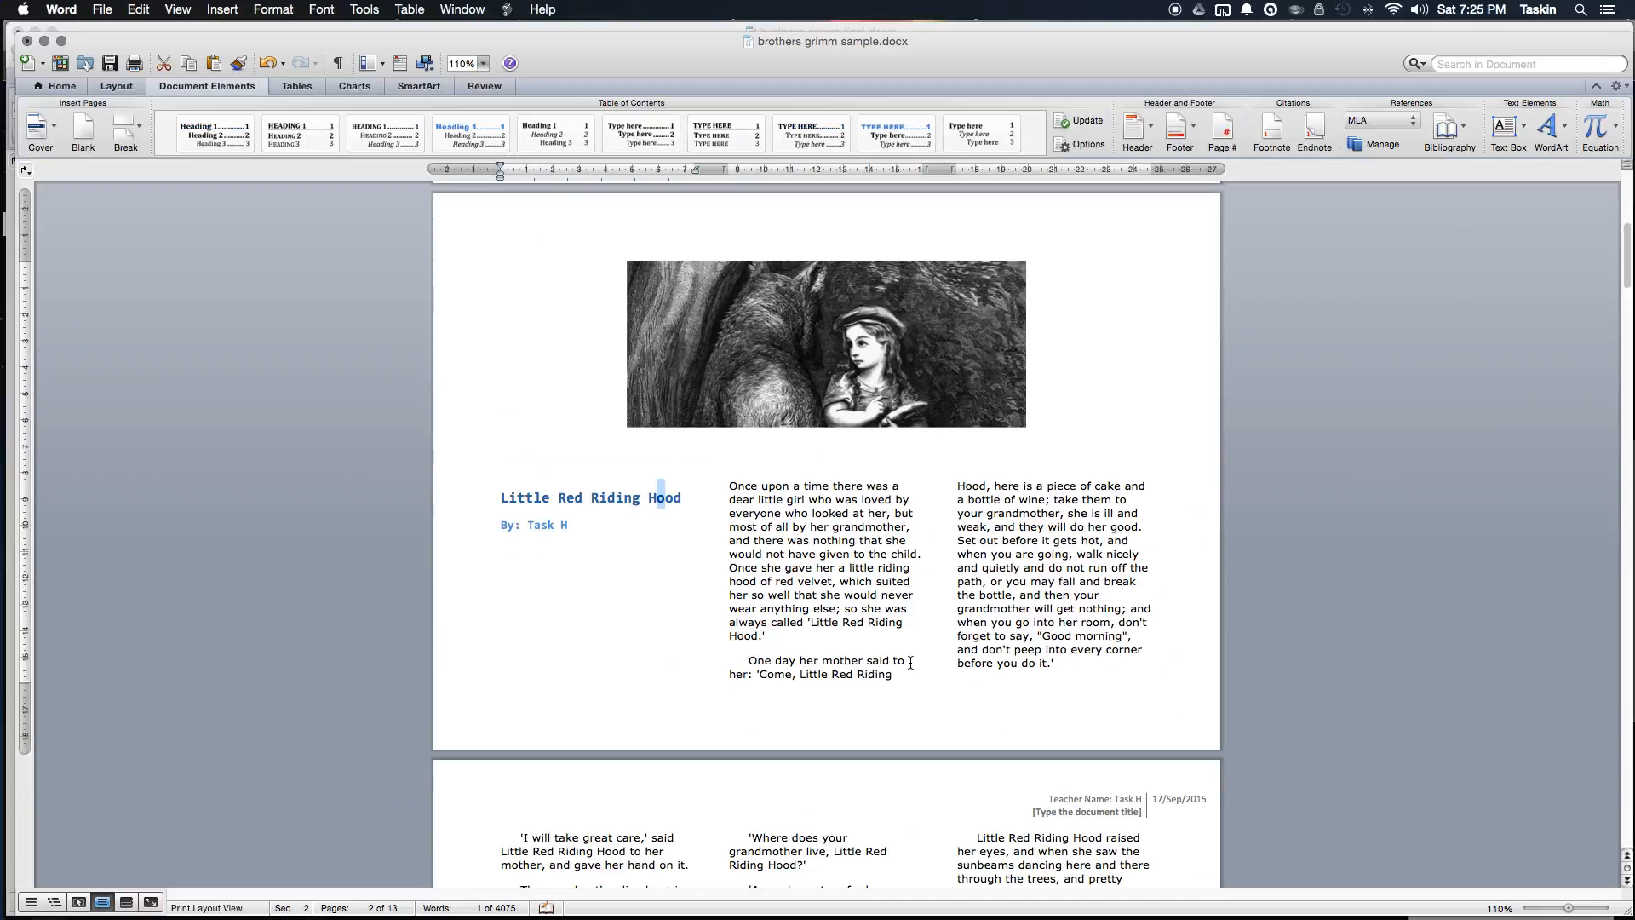
Step: Remove the 'TYPE THE DOCUMENT TITLE' placeholder from the first page's footer
{"action": "scroll", "coordinate": [1321, 535], "scroll_direction": "up", "scroll_amount": 10}
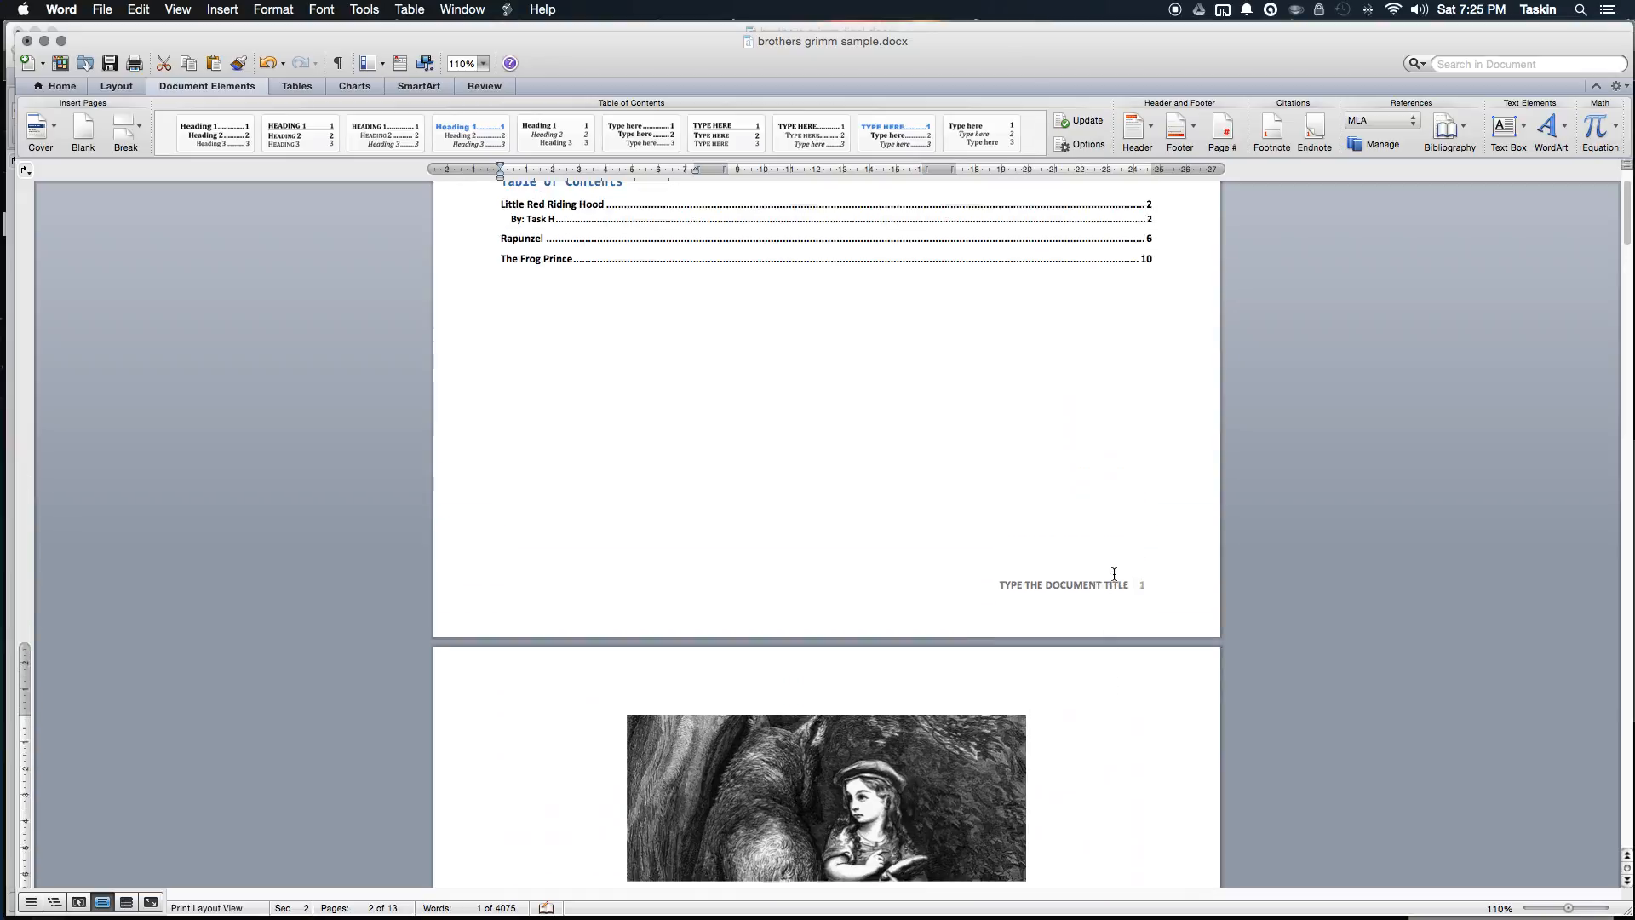
{"action": "scroll", "coordinate": [1113, 573], "scroll_direction": "up", "scroll_amount": 3}
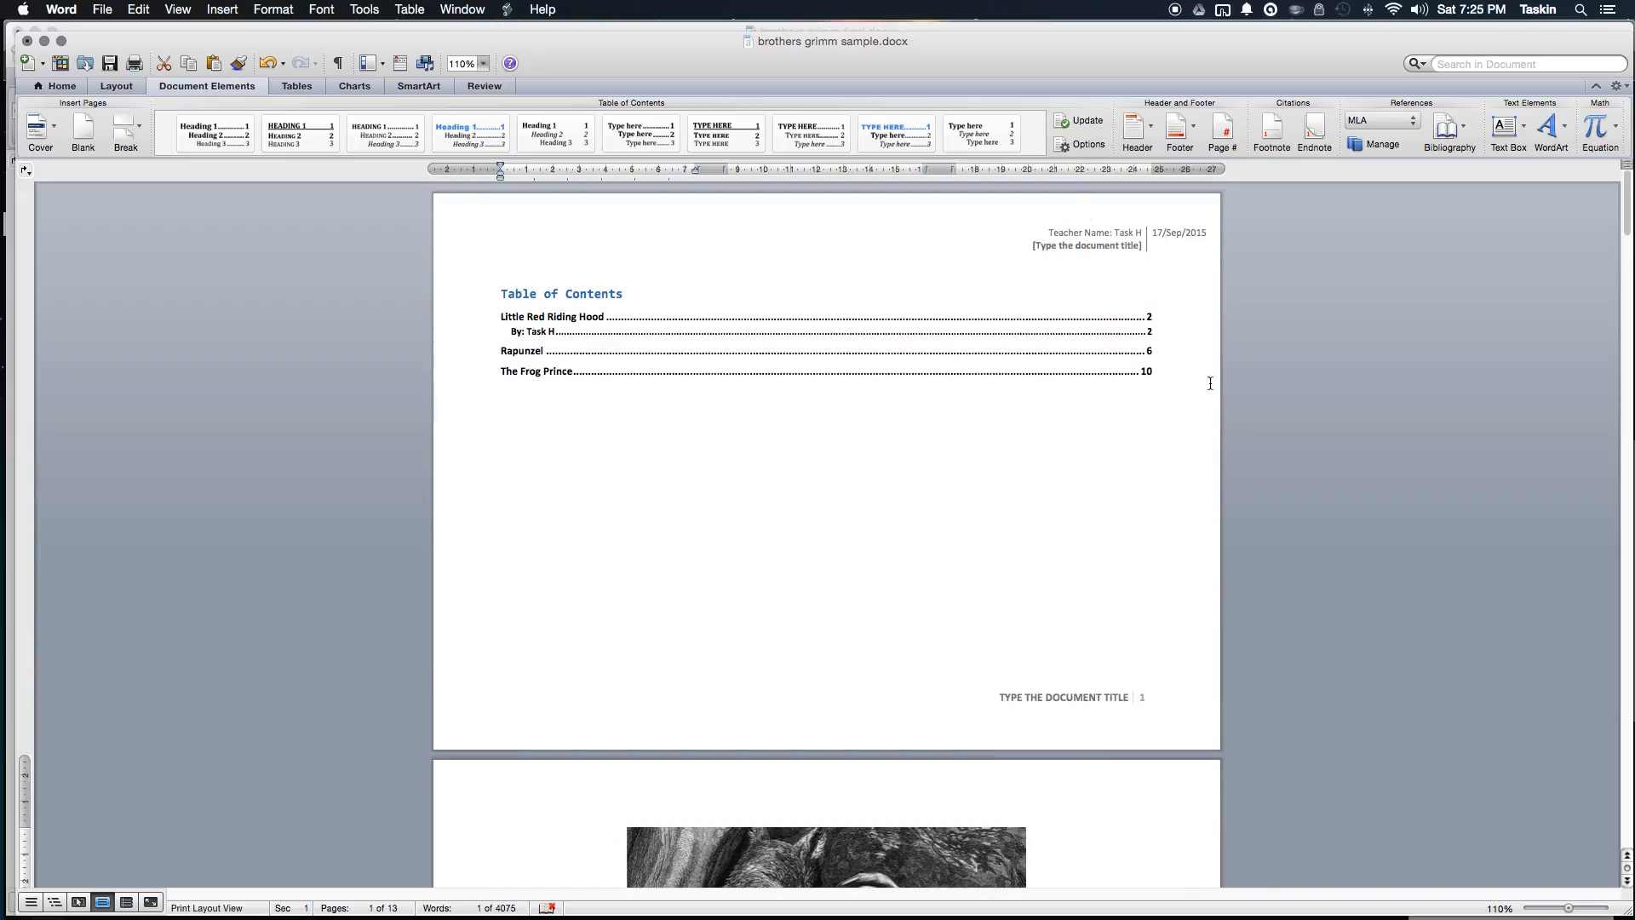
{"action": "double_click", "coordinate": [1101, 697]}
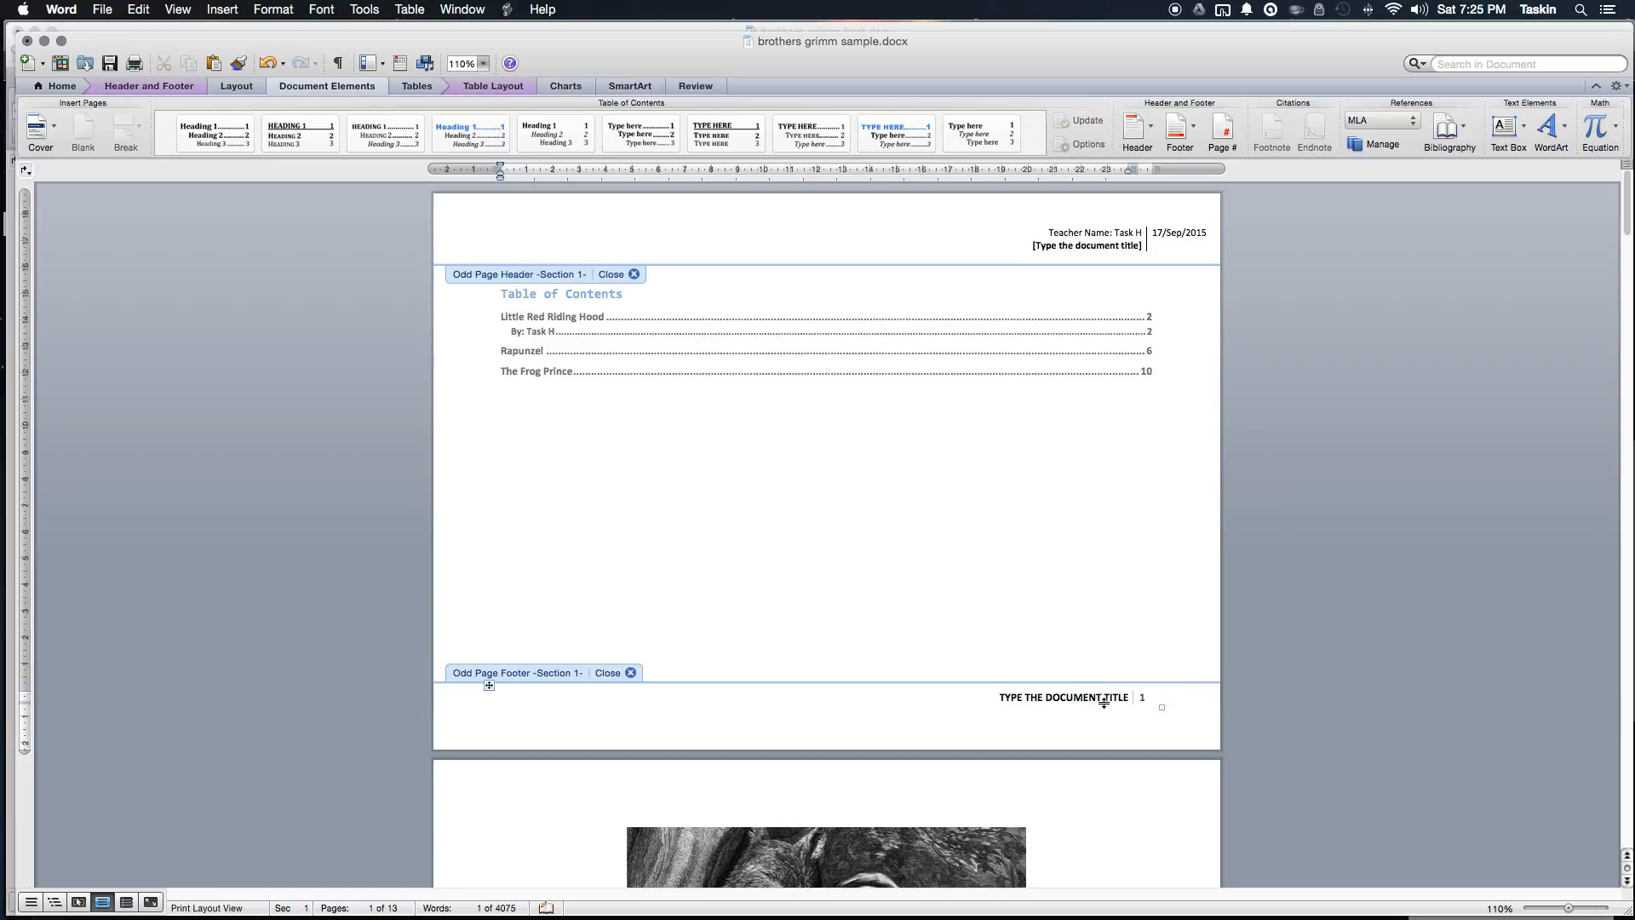
{"action": "left_click", "coordinate": [1109, 697]}
{"action": "left_click", "coordinate": [1144, 703]}
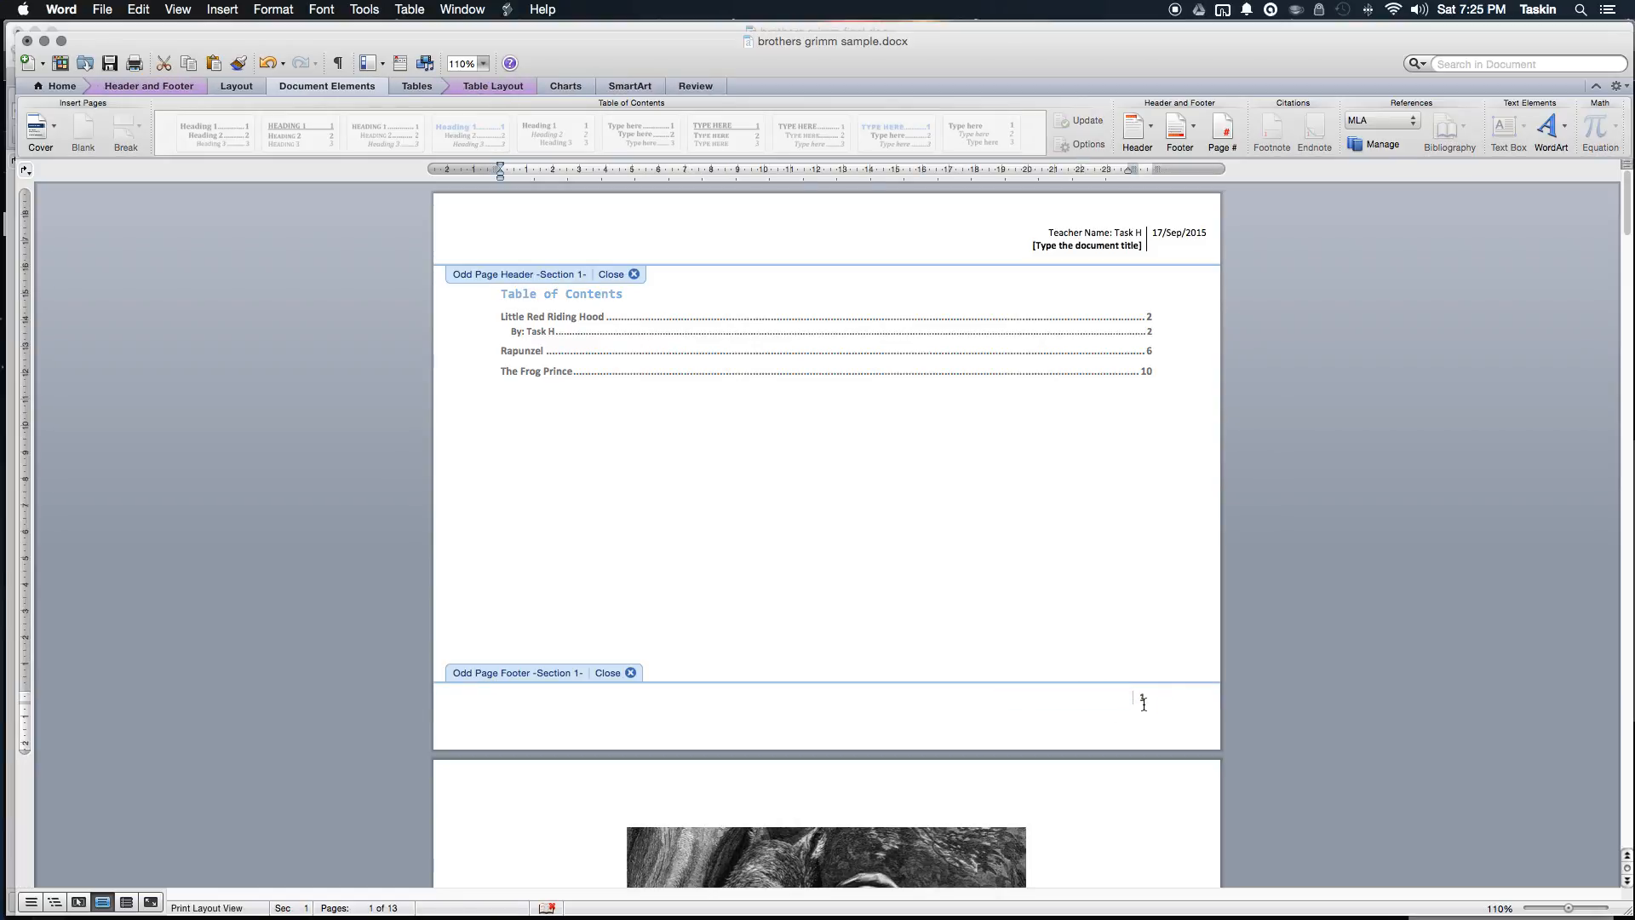
{"action": "double_click", "coordinate": [1125, 586]}
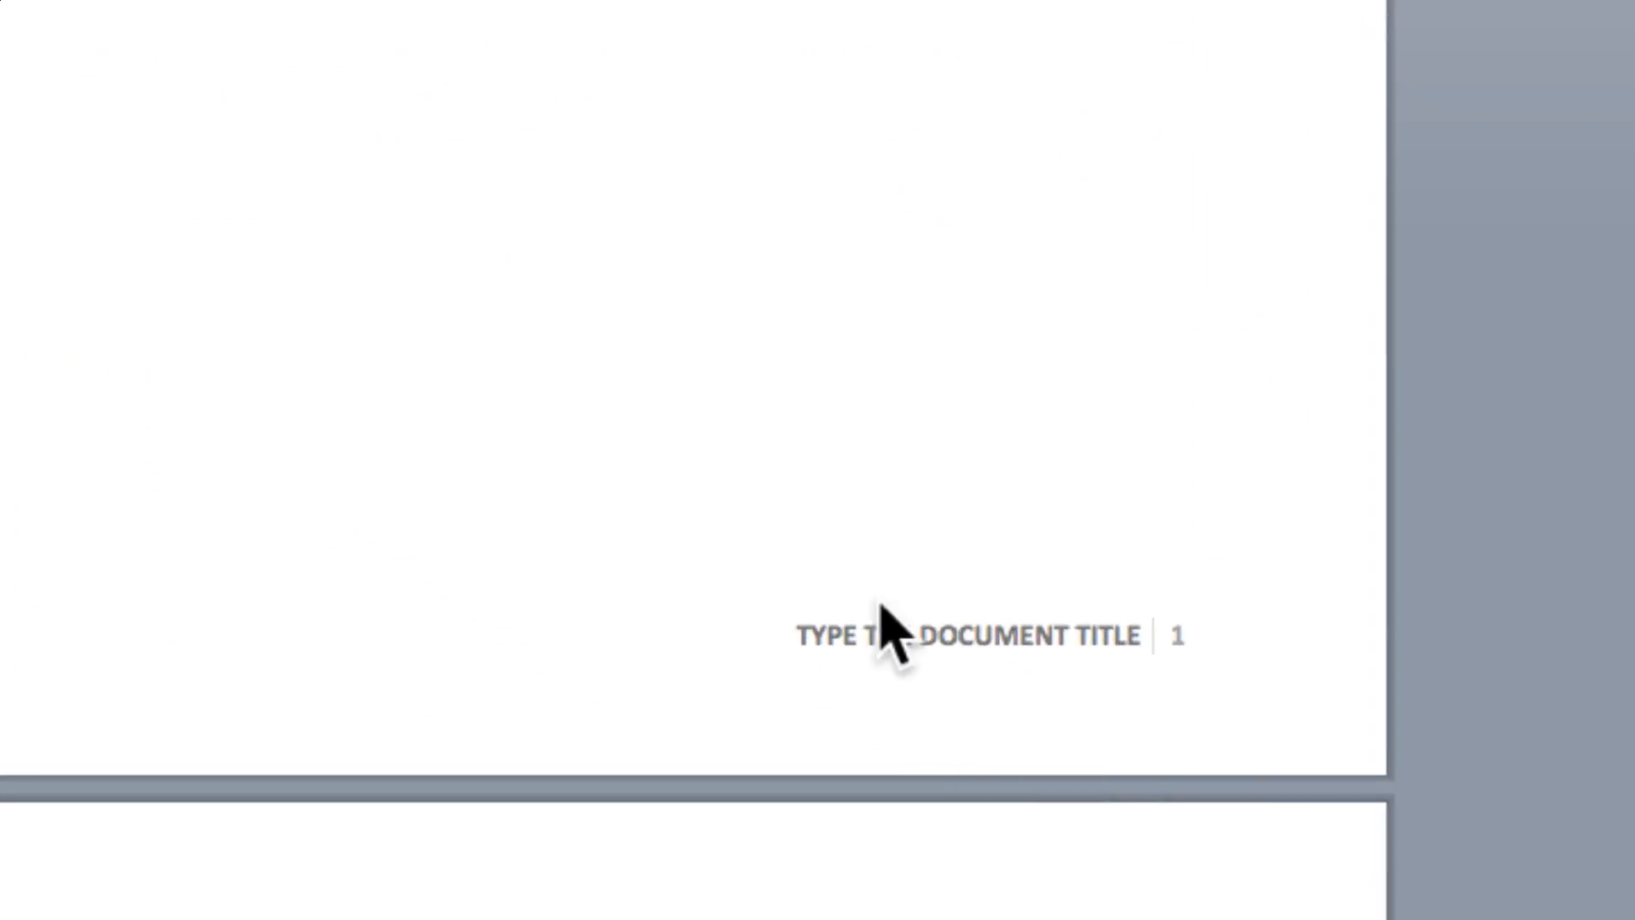
{"action": "double_click", "coordinate": [986, 632]}
{"action": "left_click", "coordinate": [989, 634]}
{"action": "key", "text": "Delete"}
{"action": "double_click", "coordinate": [1004, 401]}
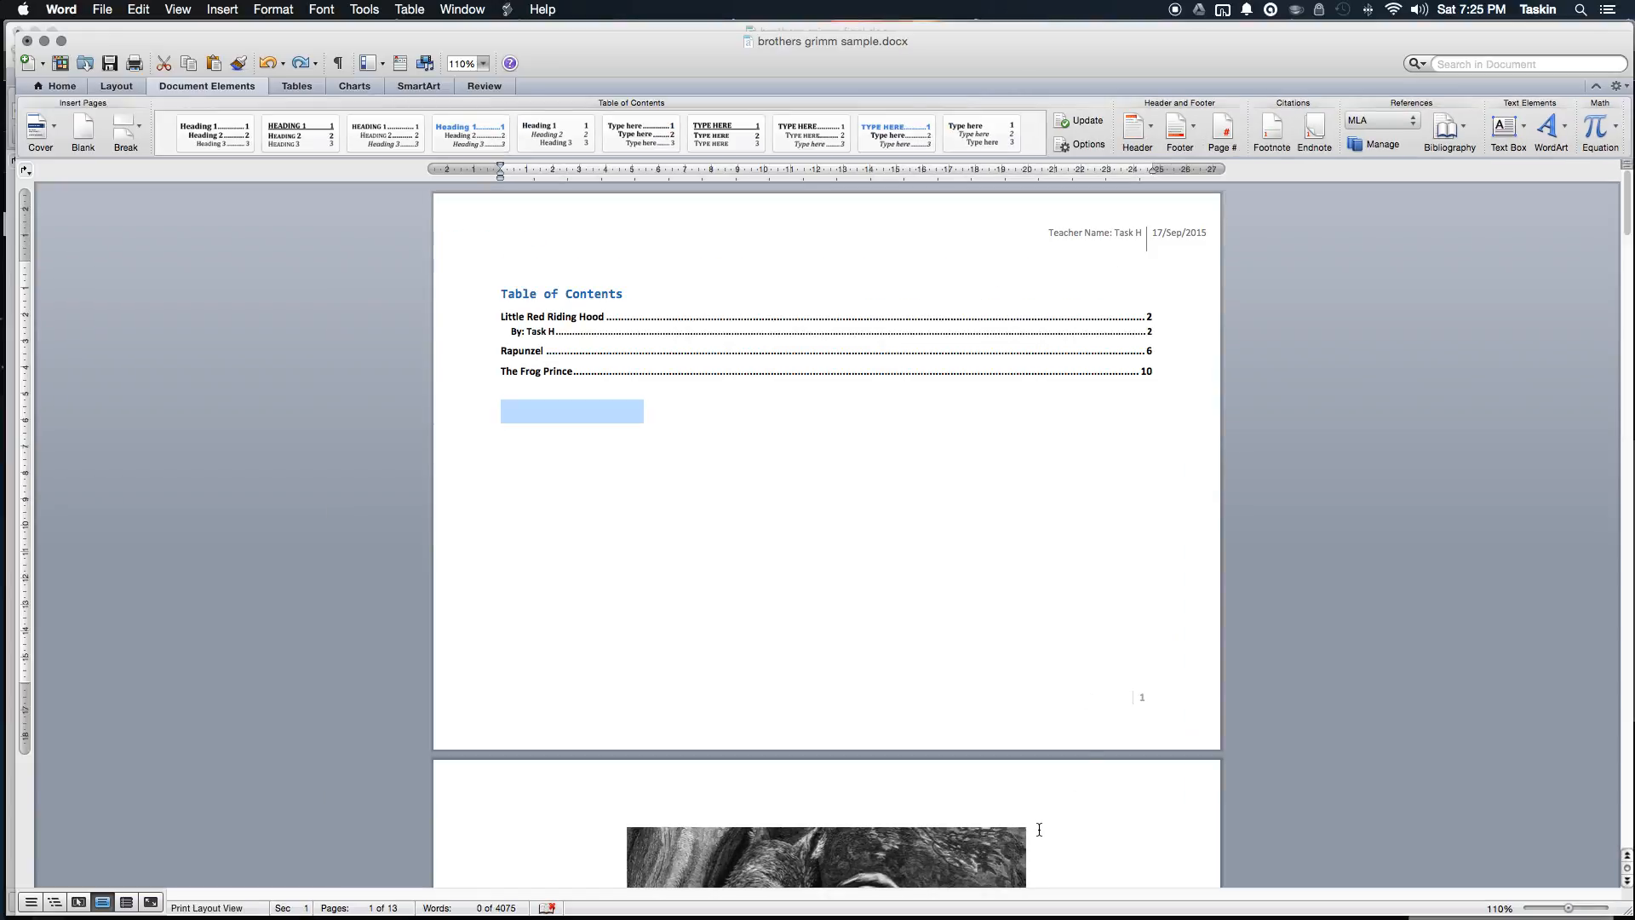
{"action": "scroll", "coordinate": [1114, 753], "scroll_direction": "down", "scroll_amount": 10}
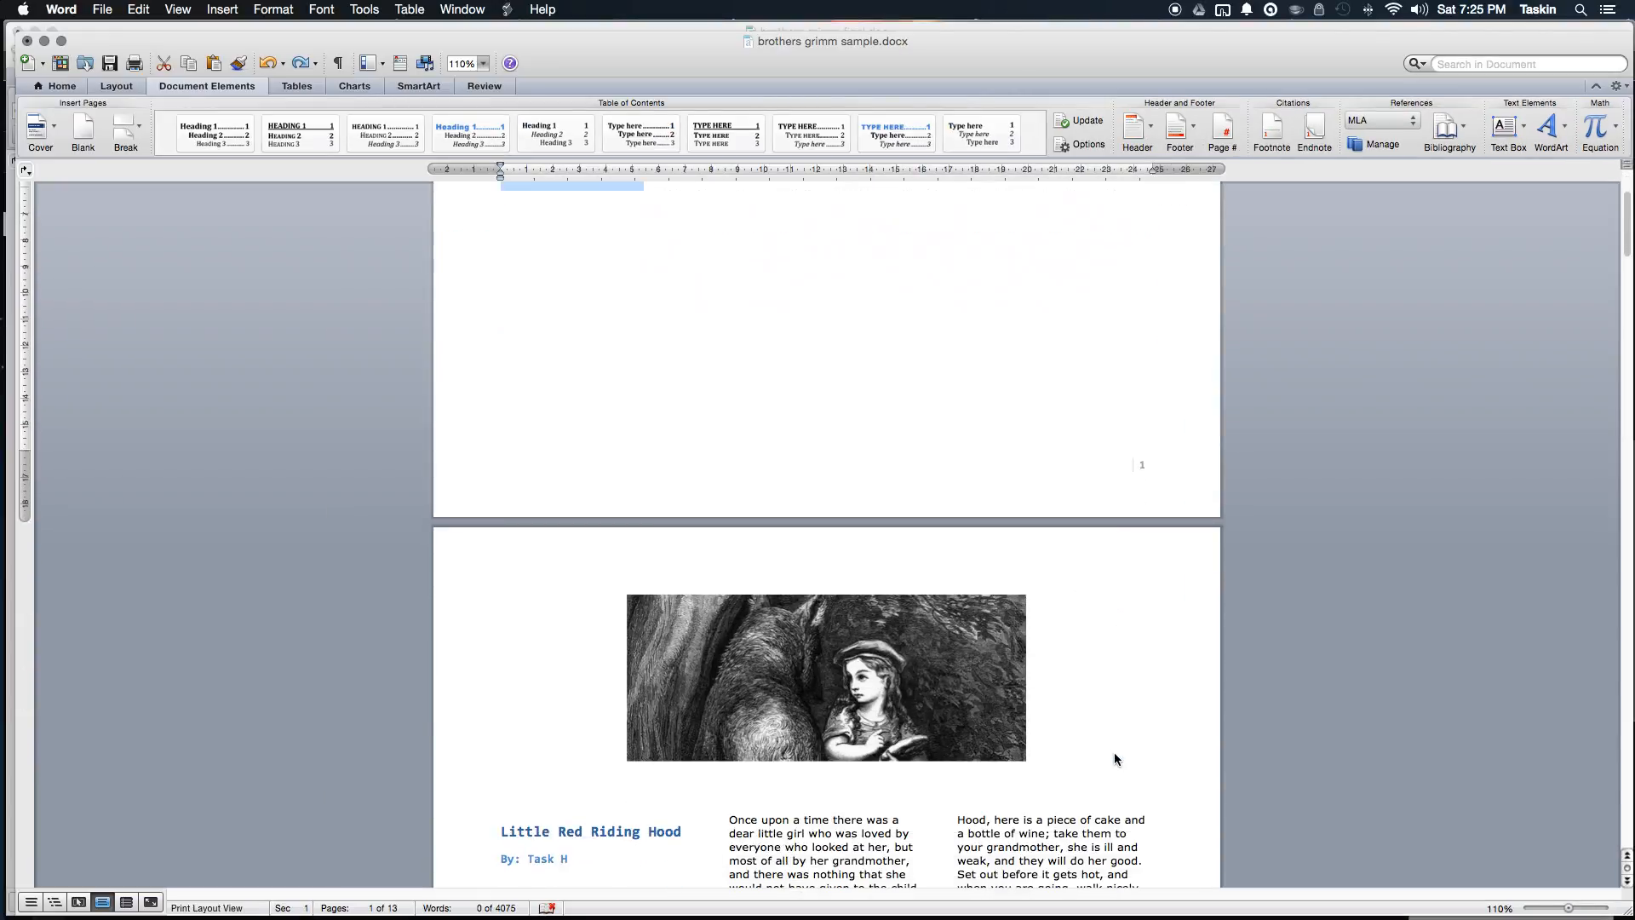
{"action": "scroll", "coordinate": [1113, 752], "scroll_direction": "down", "scroll_amount": 15}
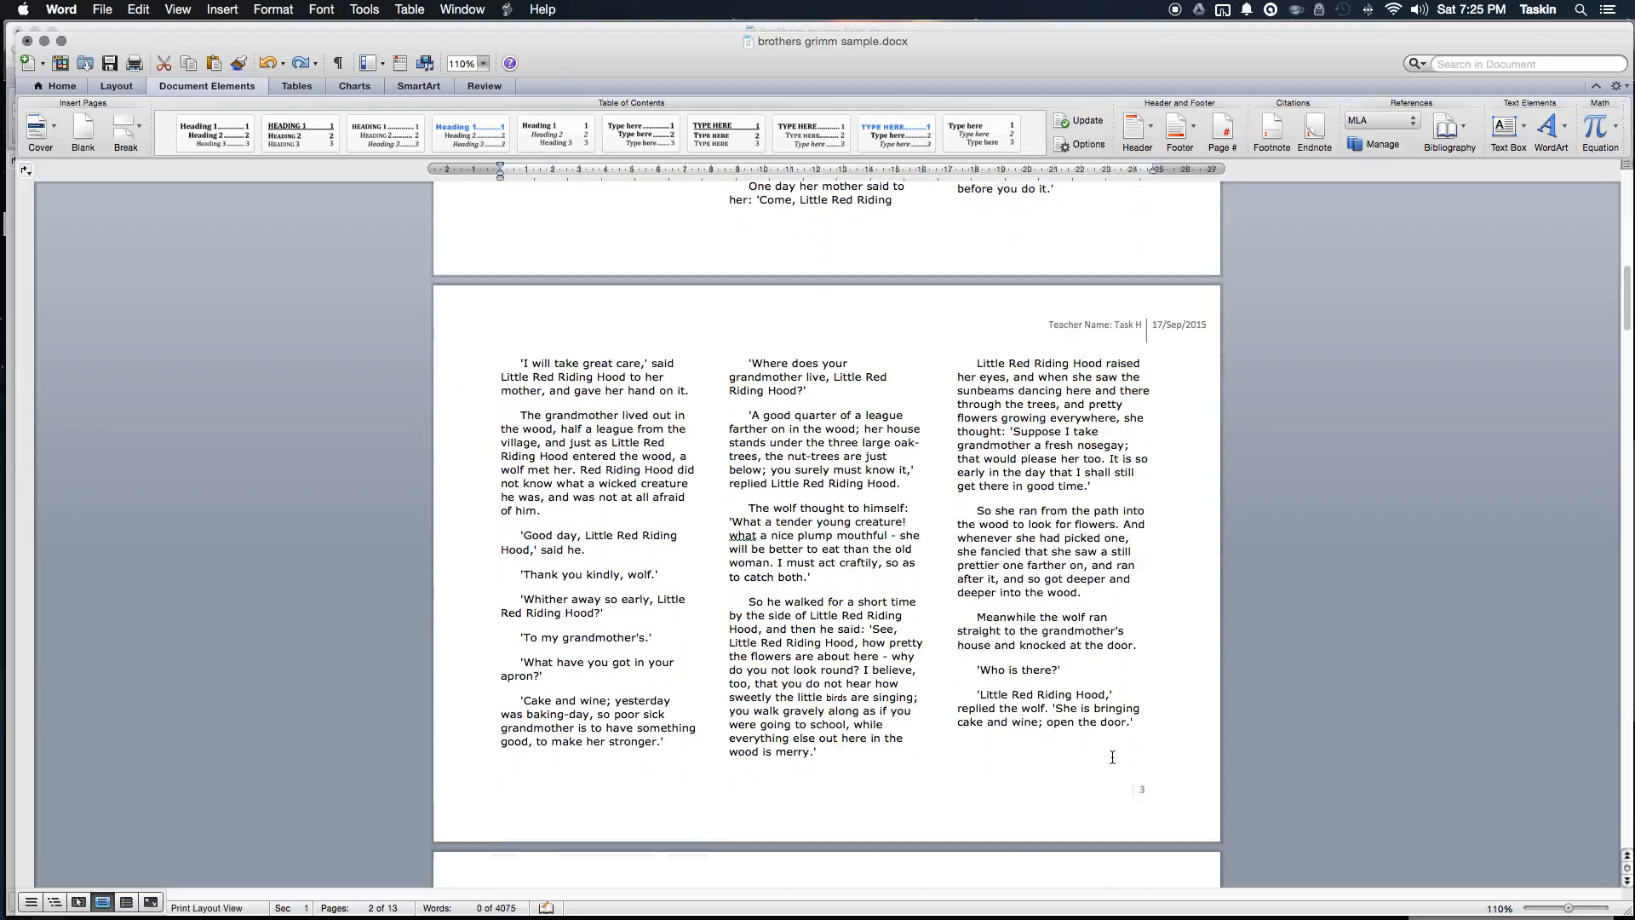
{"action": "scroll", "coordinate": [1114, 753], "scroll_direction": "down", "scroll_amount": 15}
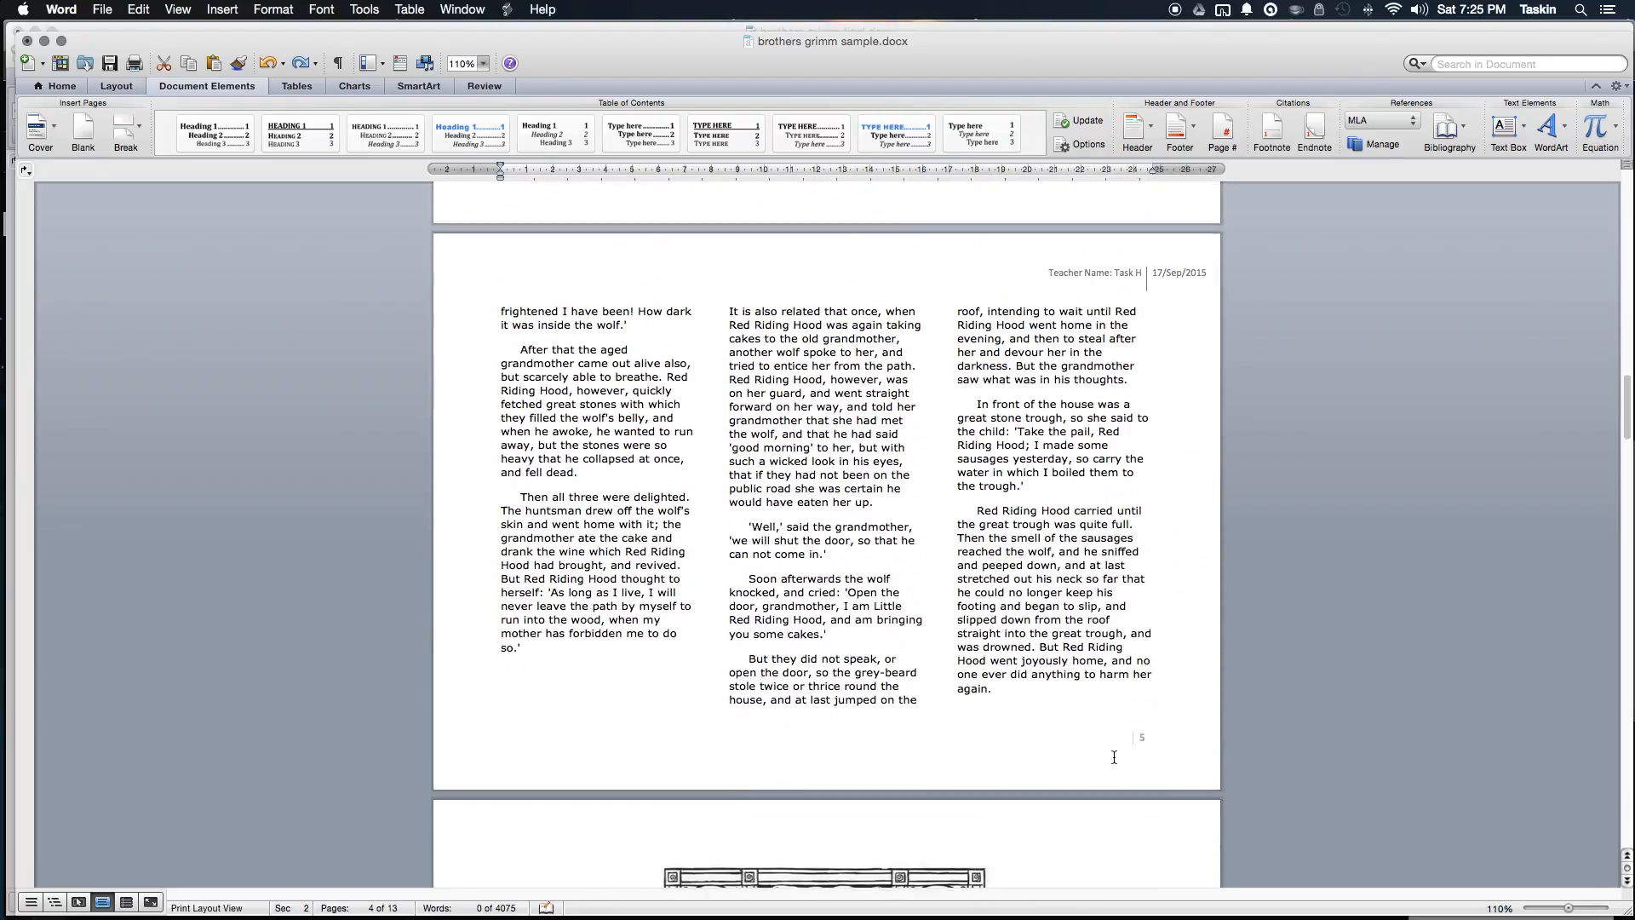
{"action": "scroll", "coordinate": [1121, 763], "scroll_direction": "down", "scroll_amount": 15}
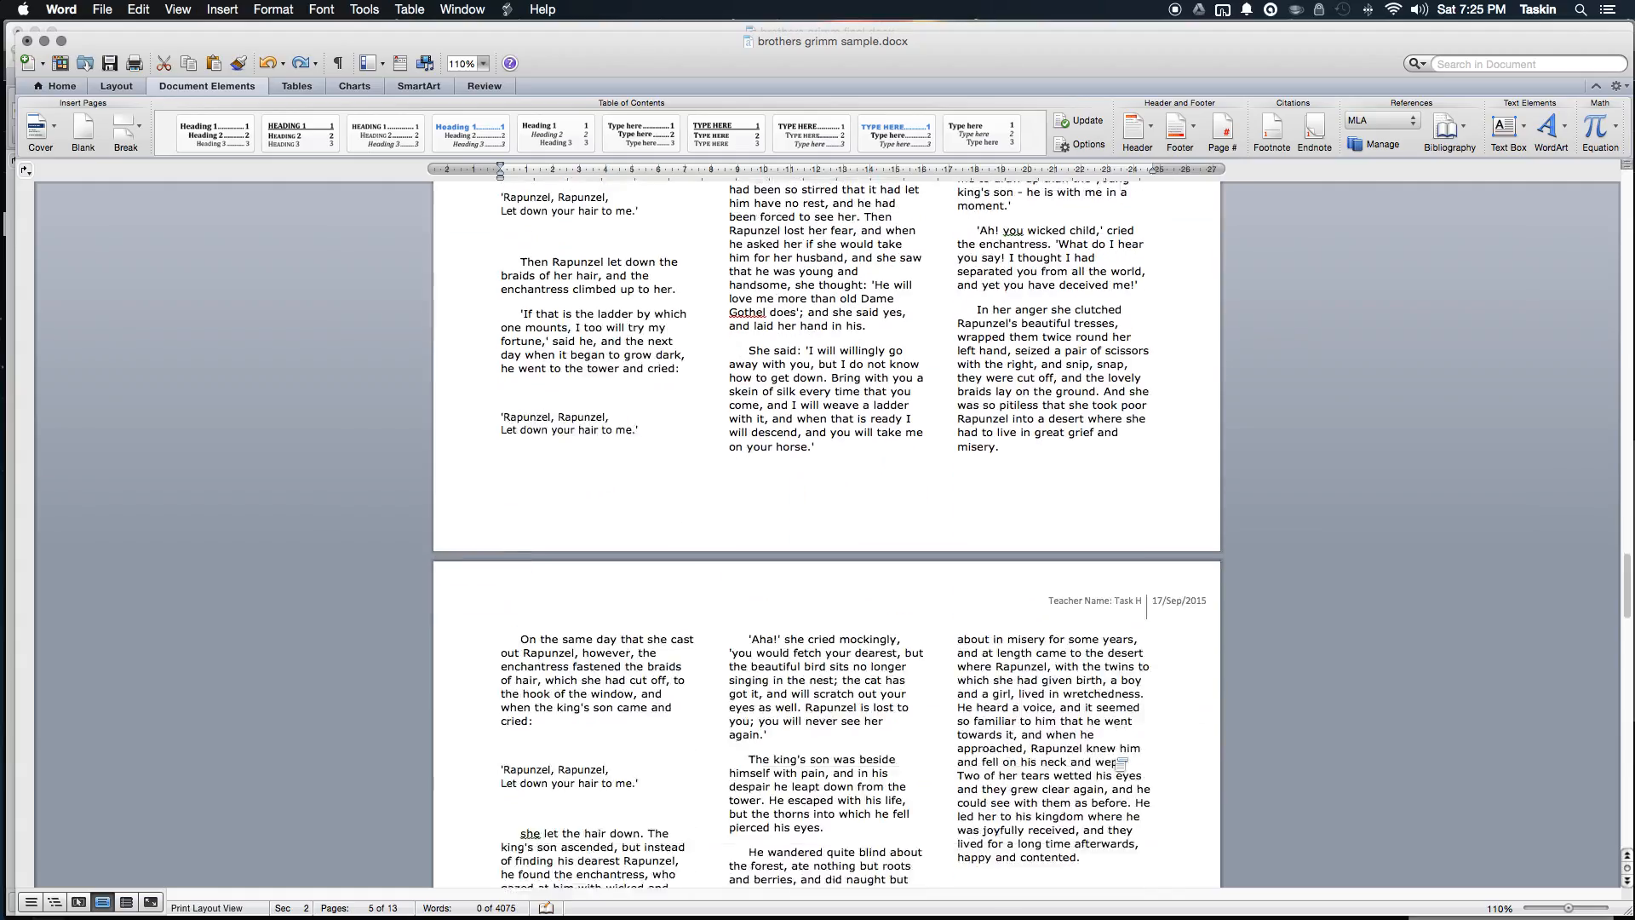
{"action": "scroll", "coordinate": [1114, 753], "scroll_direction": "up", "scroll_amount": 15}
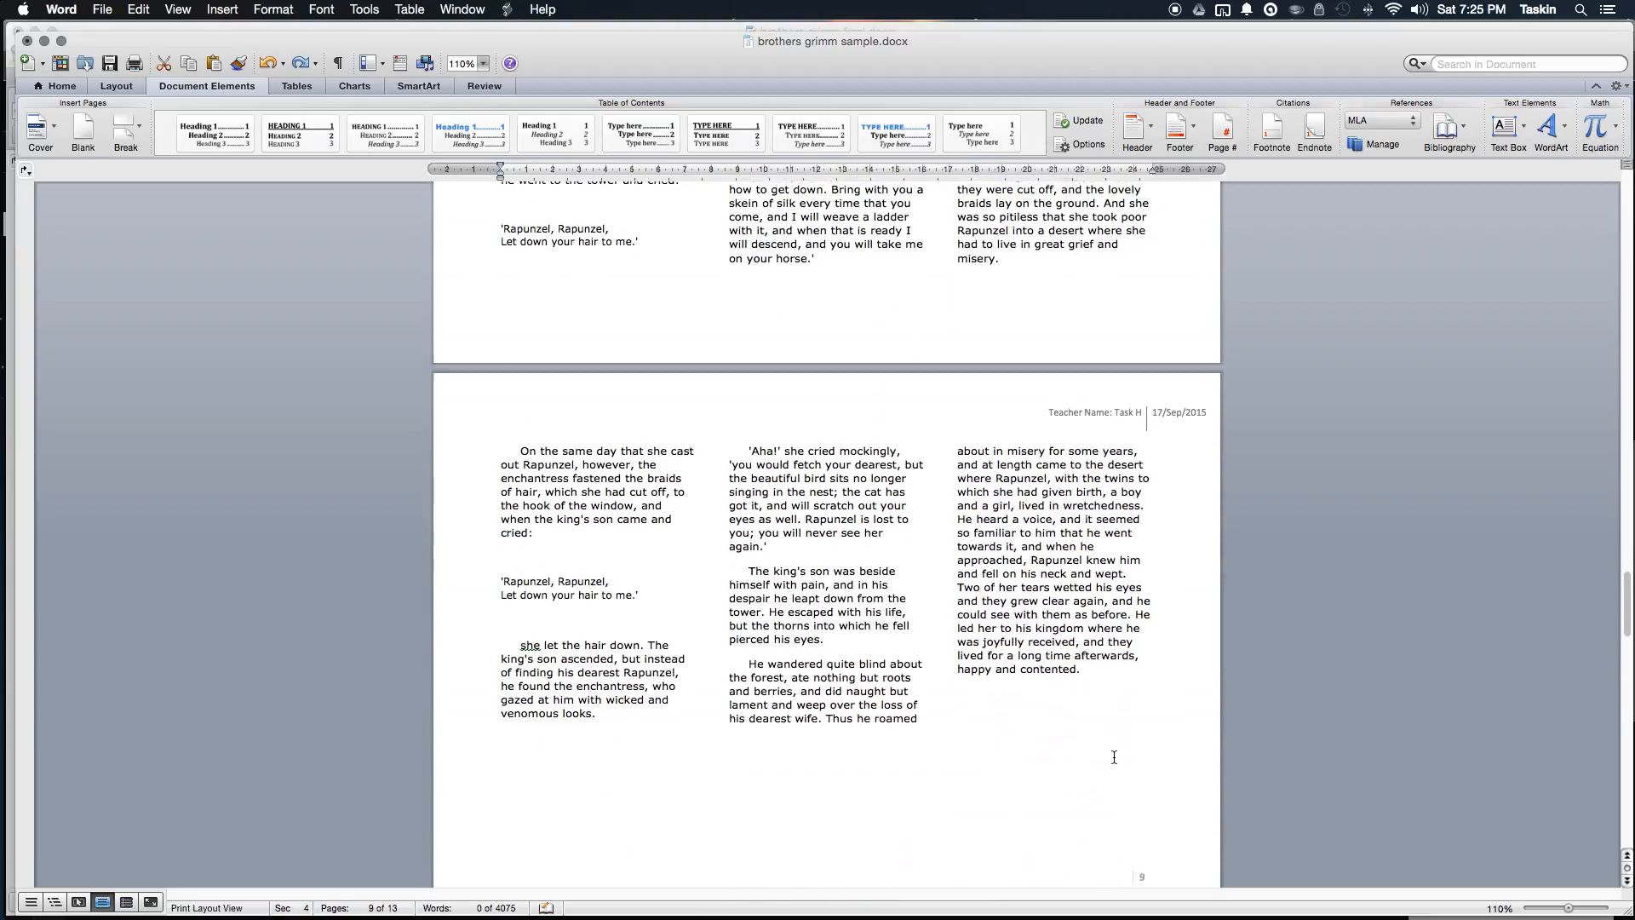
{"action": "scroll", "coordinate": [1114, 758], "scroll_direction": "up", "scroll_amount": 15}
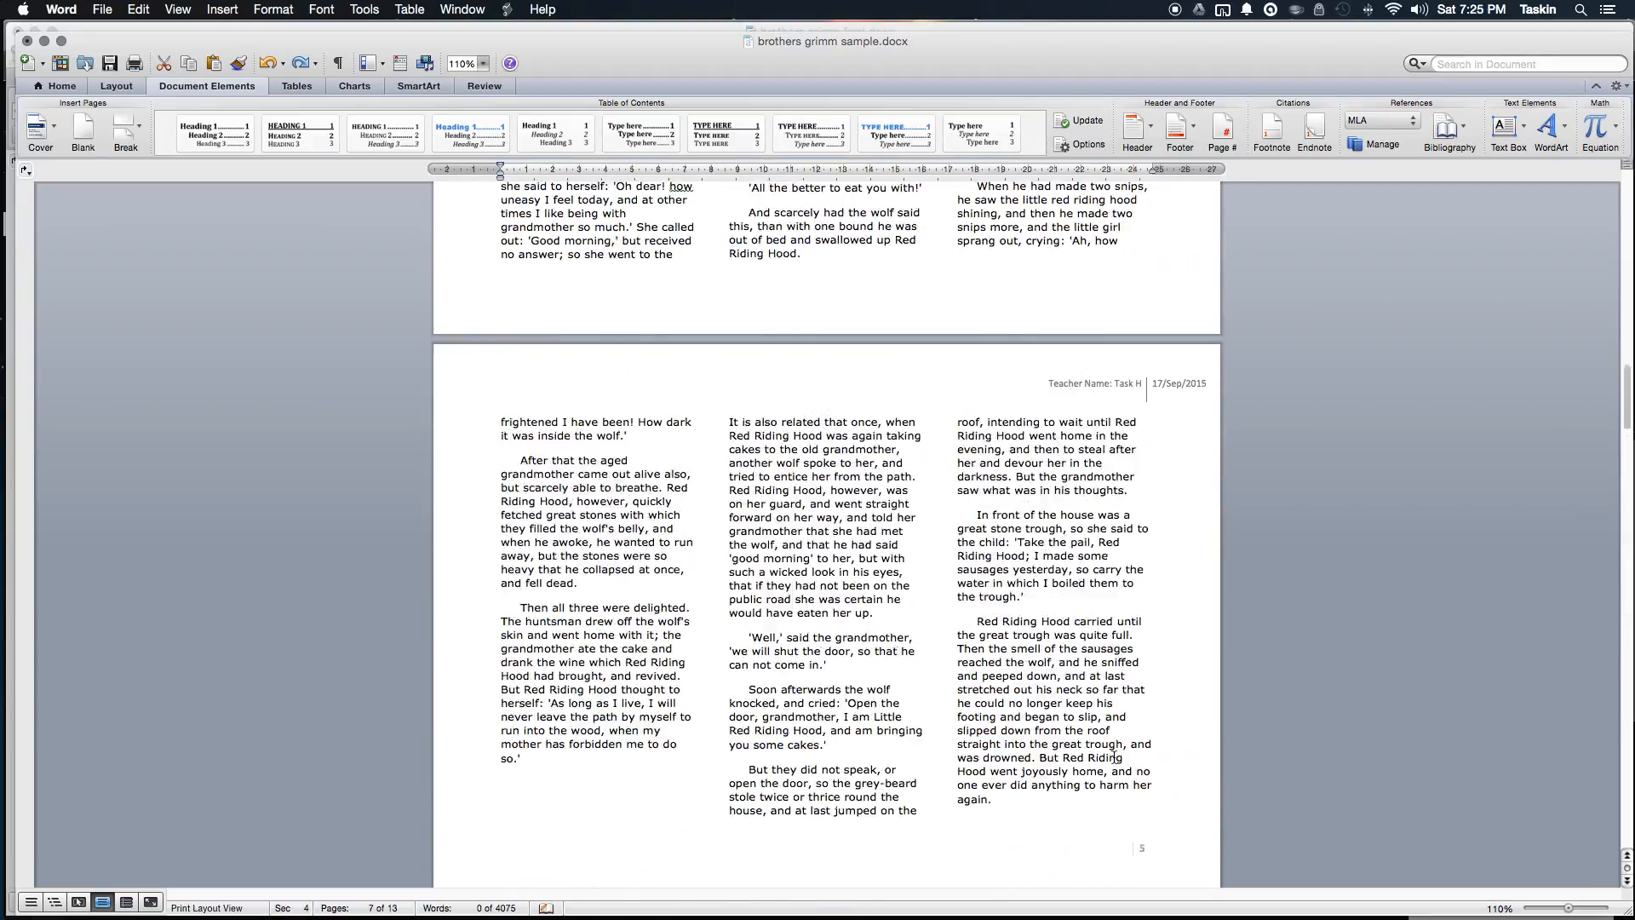
{"action": "scroll", "coordinate": [1114, 756], "scroll_direction": "up", "scroll_amount": 10}
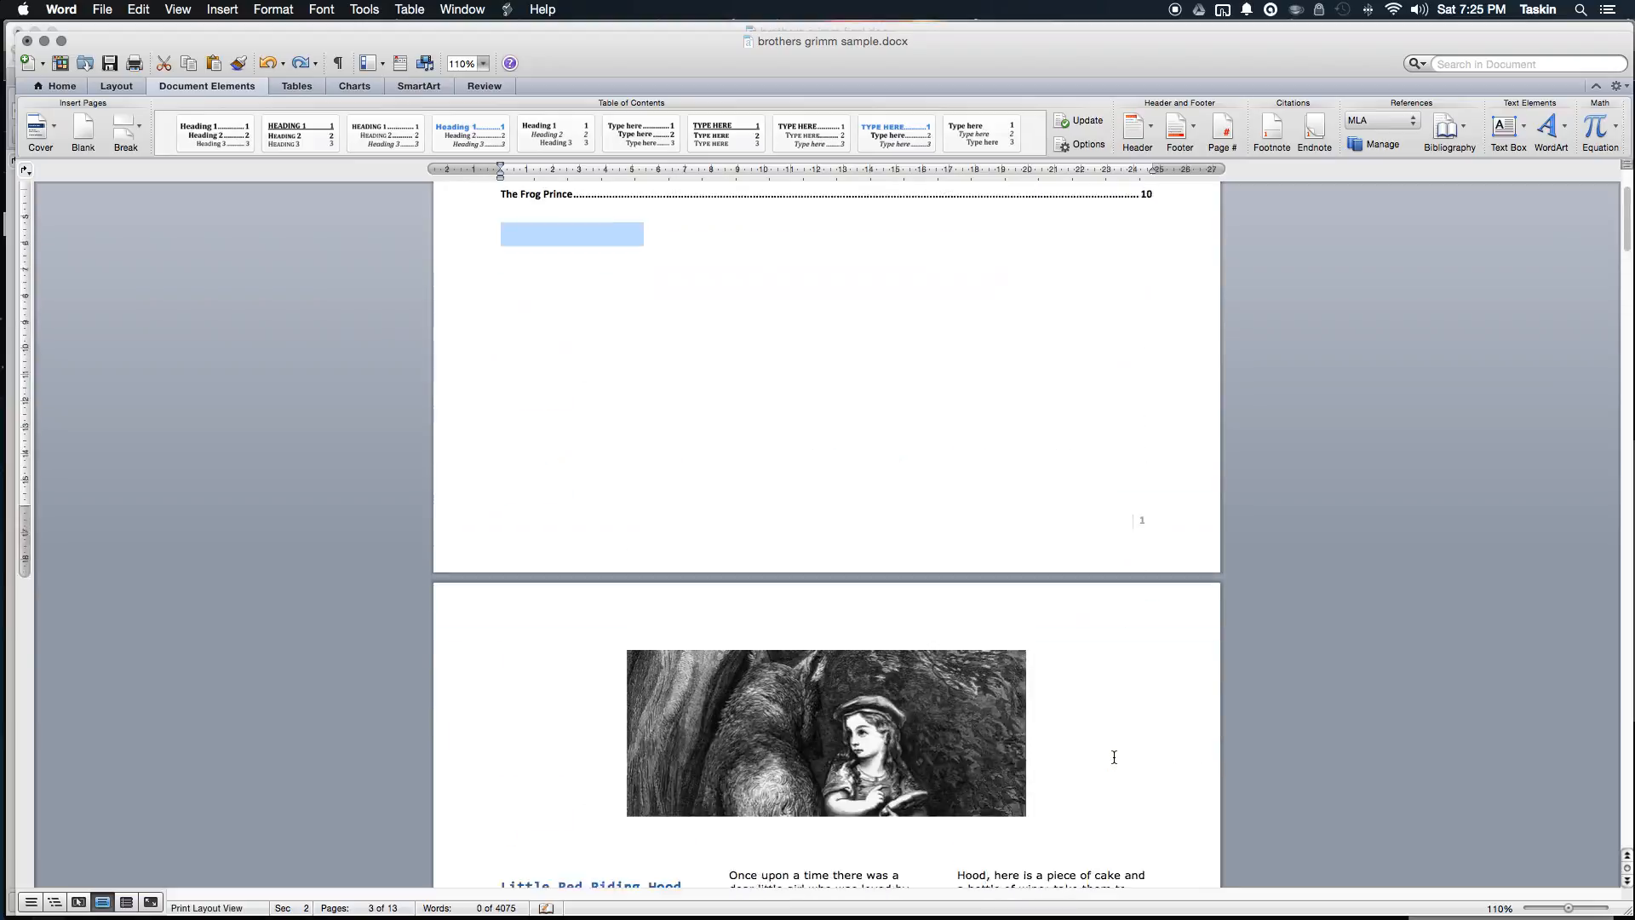
{"action": "left_click", "coordinate": [784, 464]}
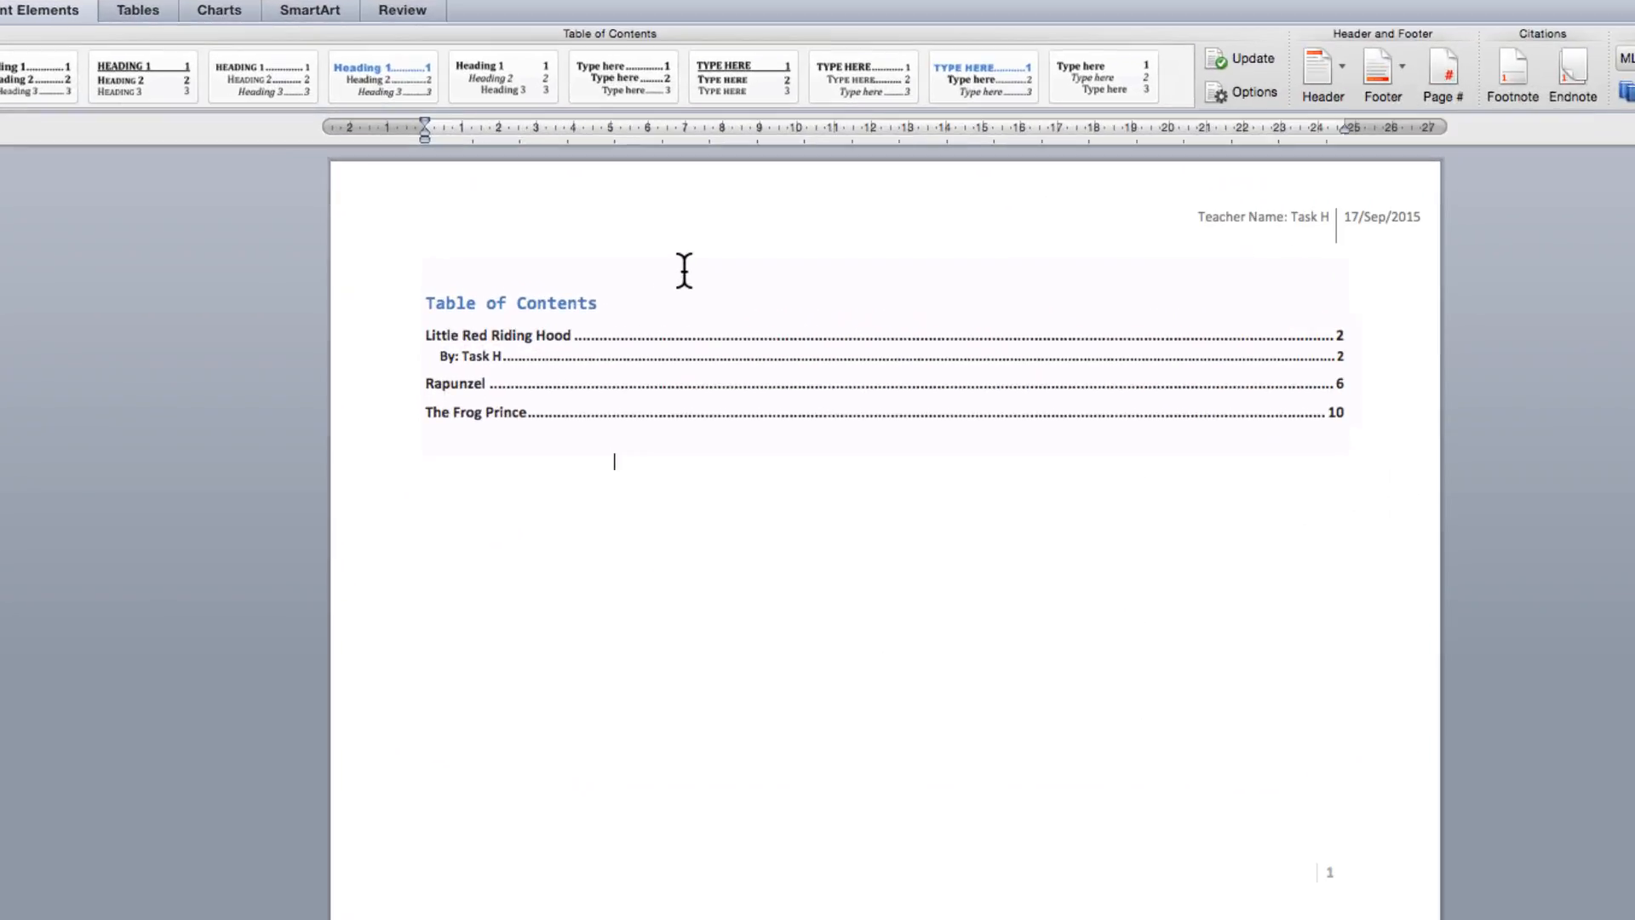
{"action": "left_click", "coordinate": [688, 271]}
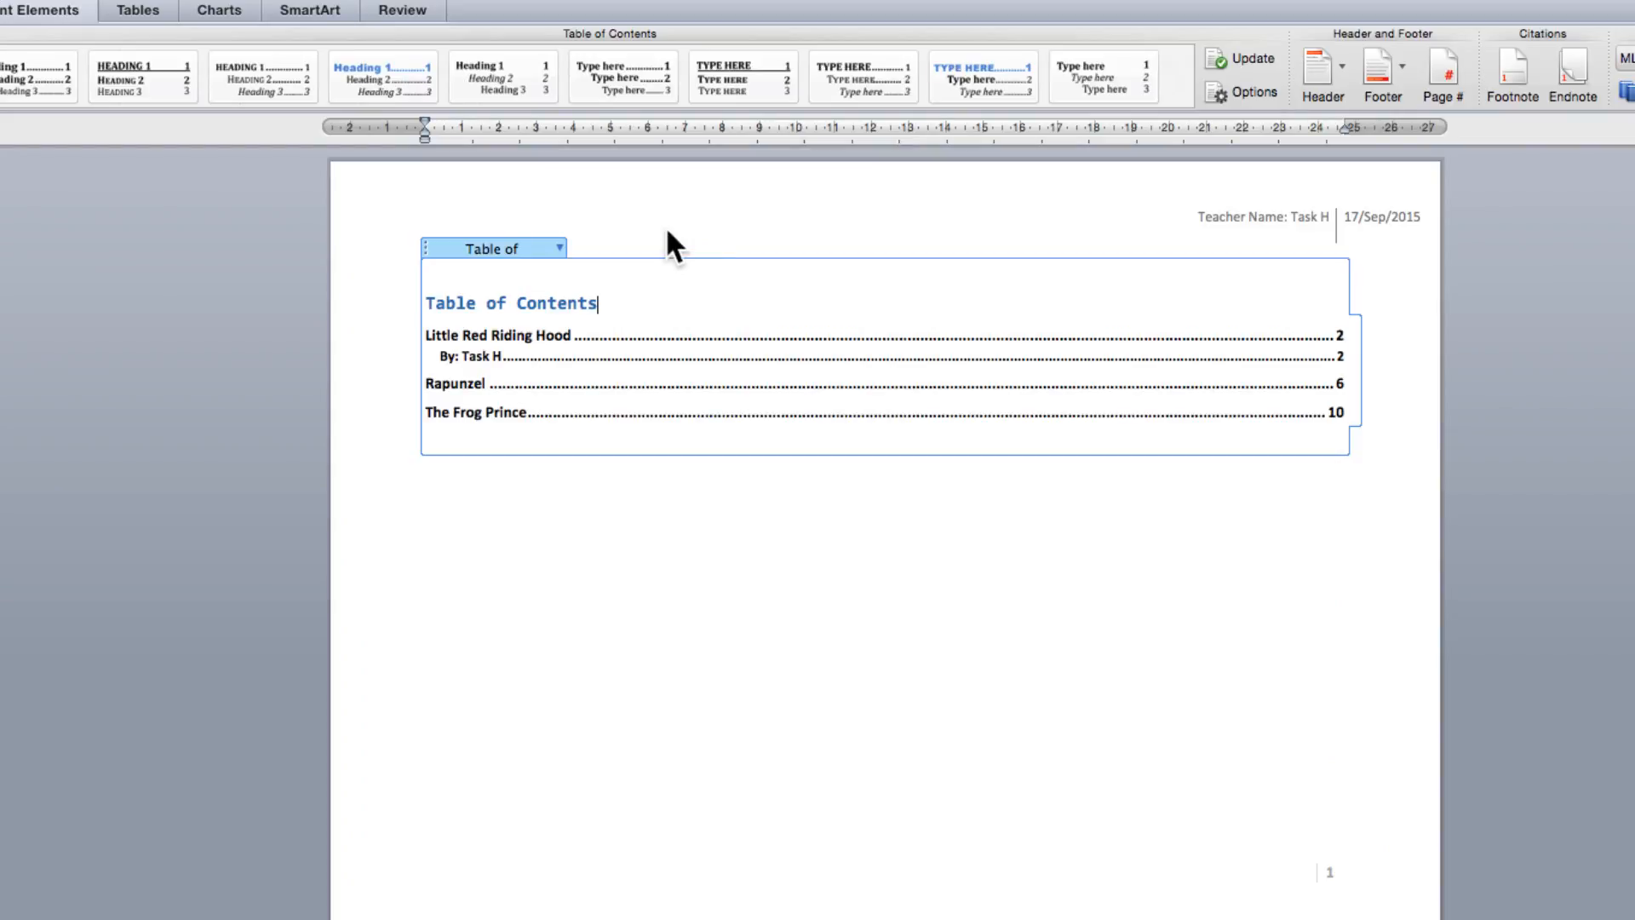
{"action": "left_click", "coordinate": [757, 646]}
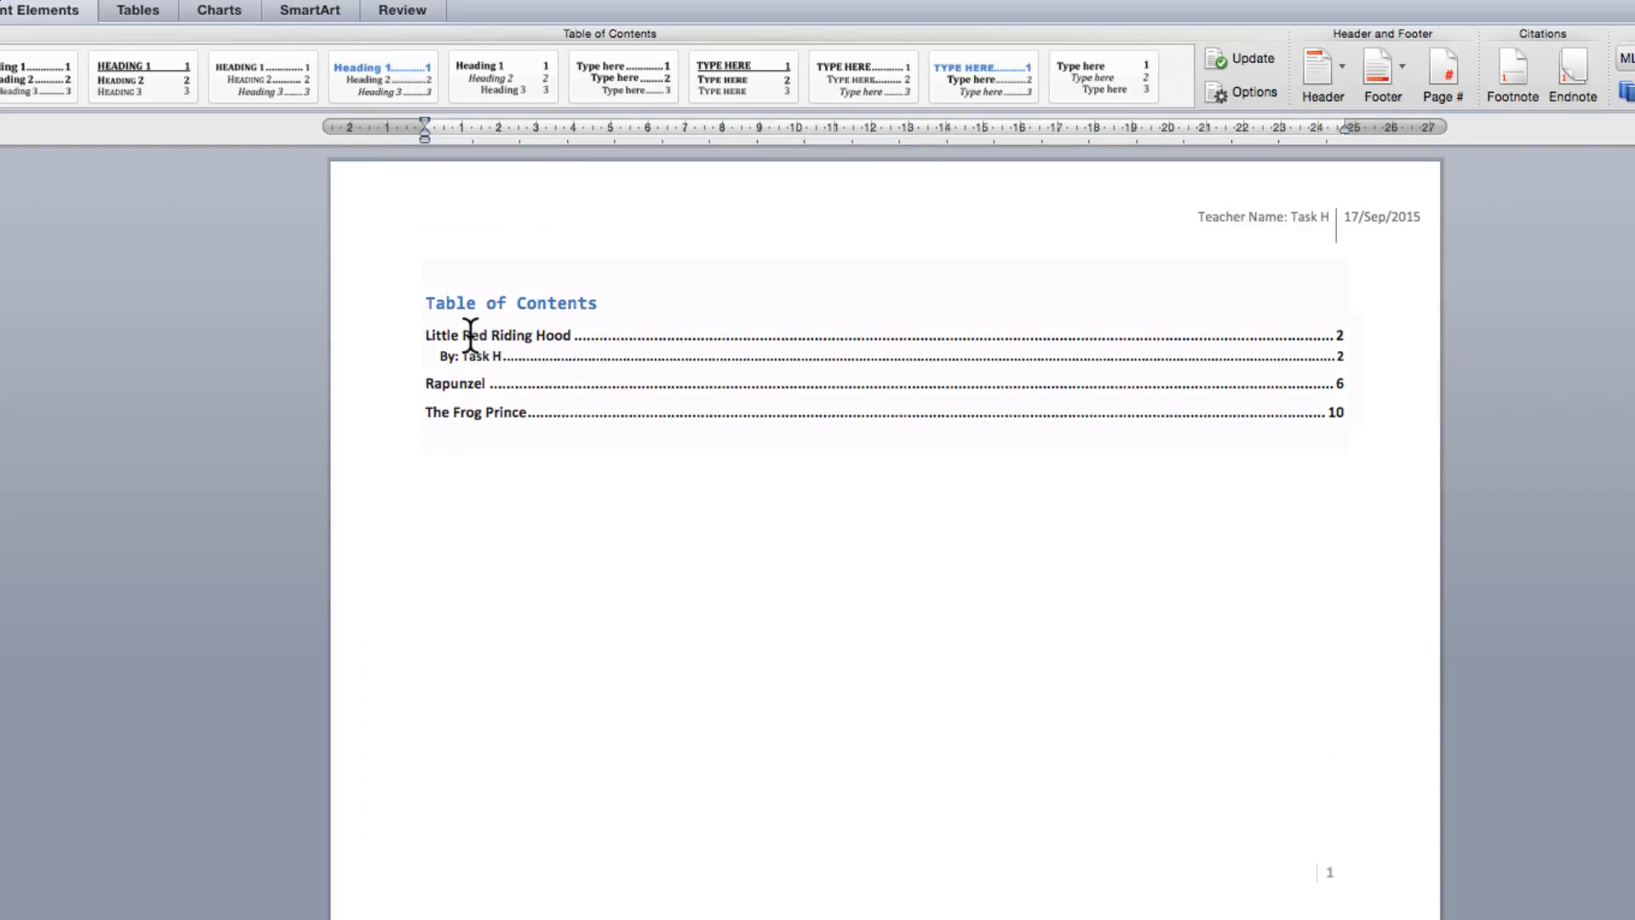
{"action": "left_click", "coordinate": [427, 305]}
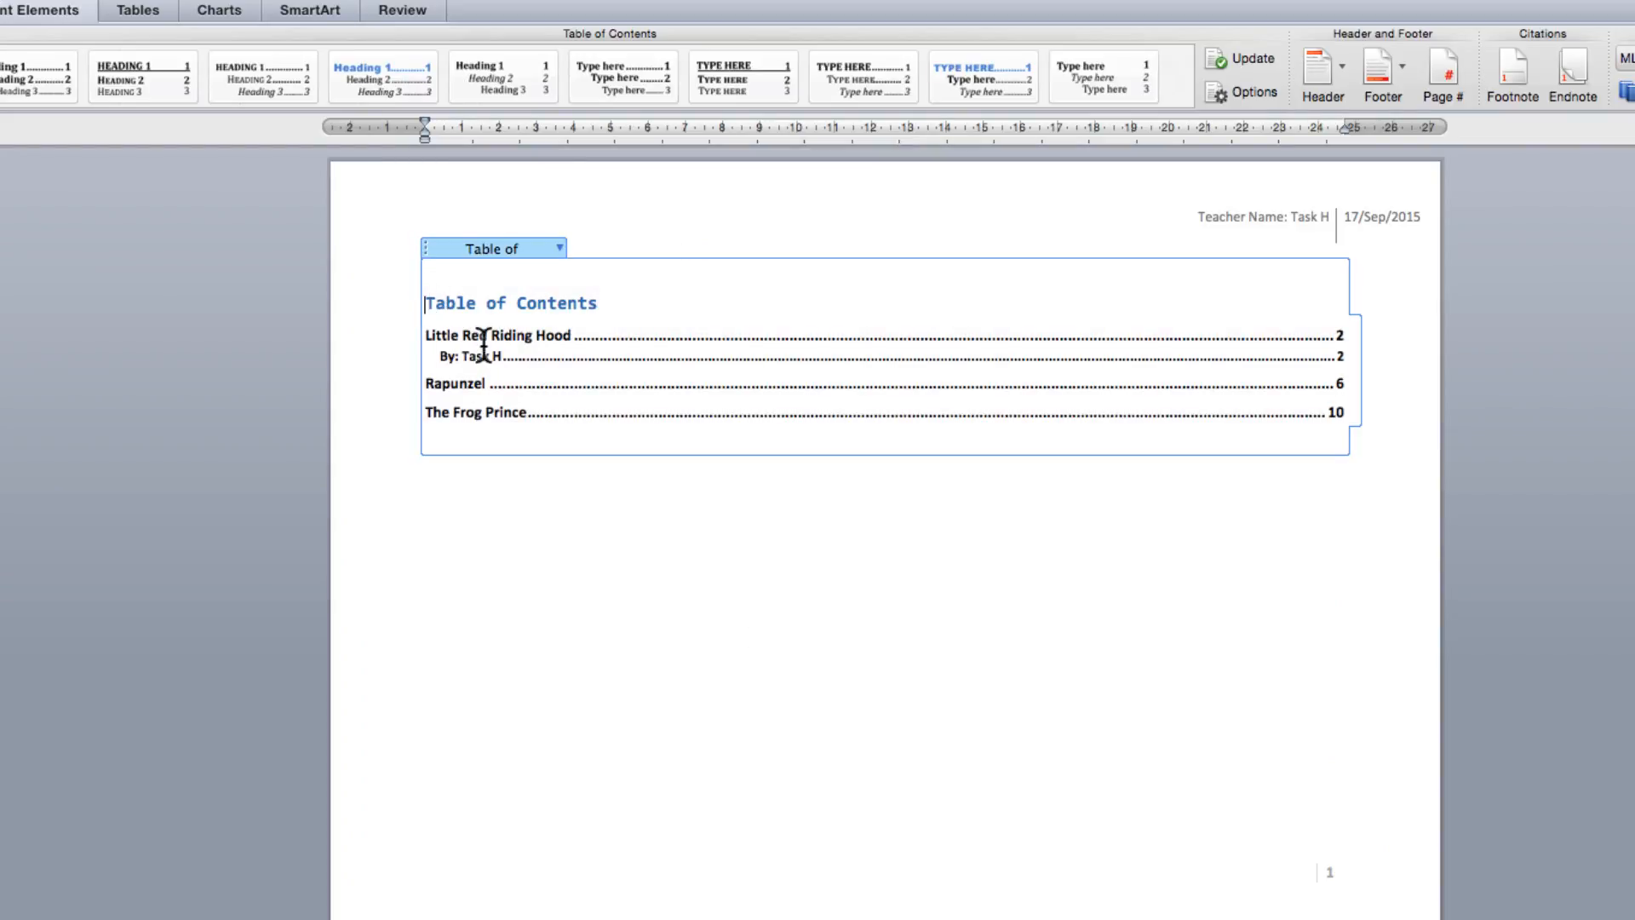
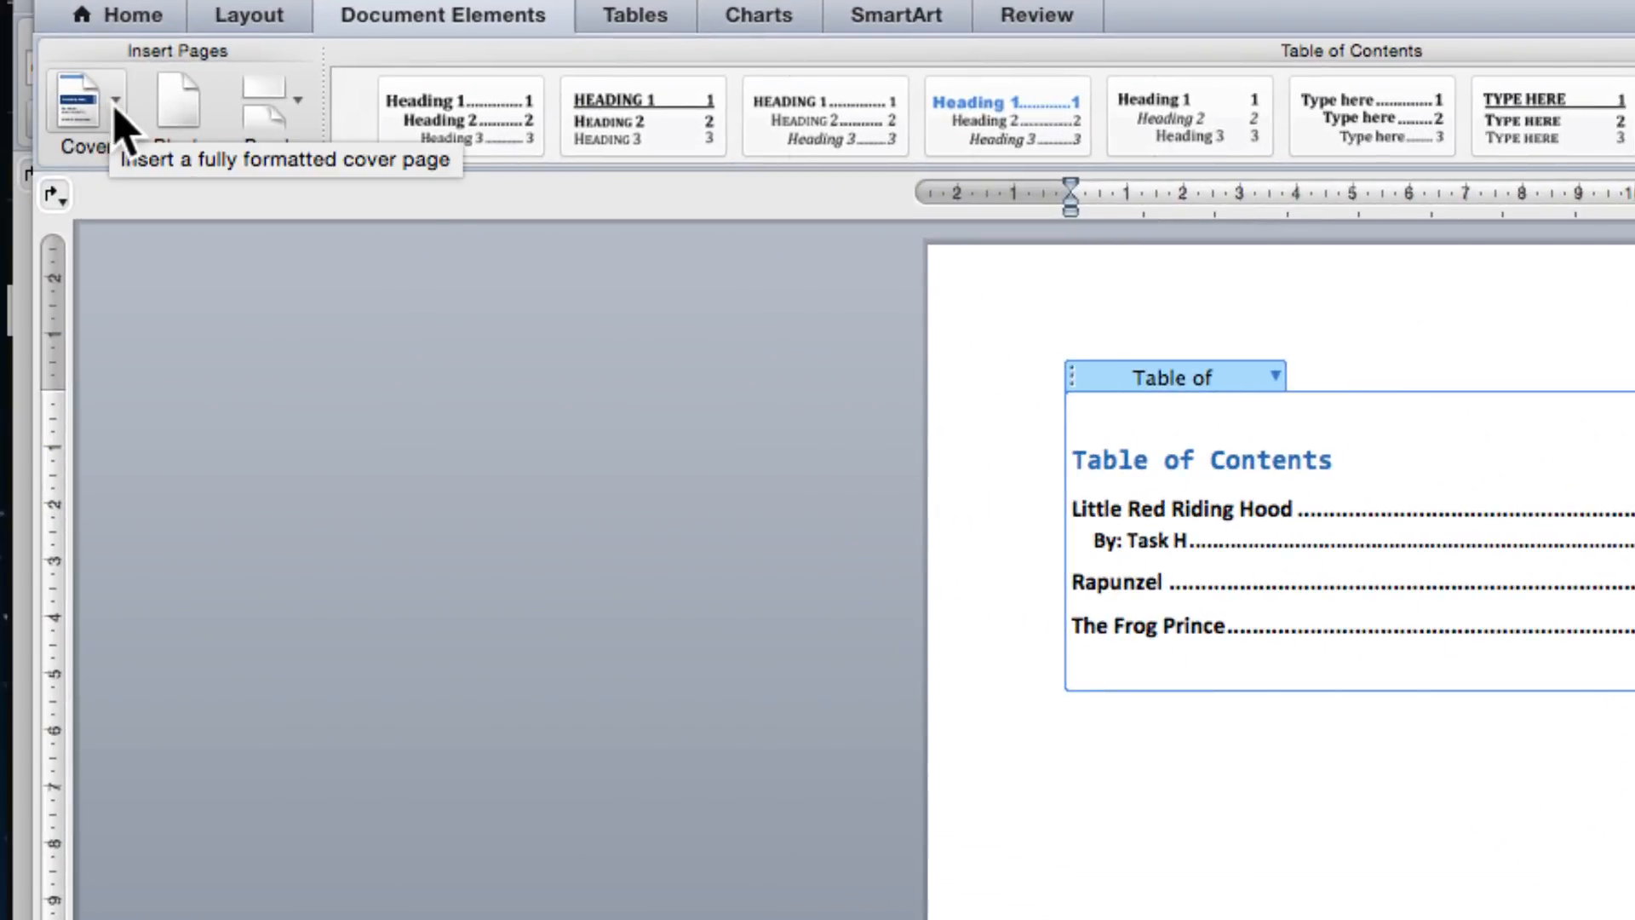
Step: Insert Cover Page 06 from the built-in Cover gallery at the front of the document
{"action": "left_click", "coordinate": [85, 106]}
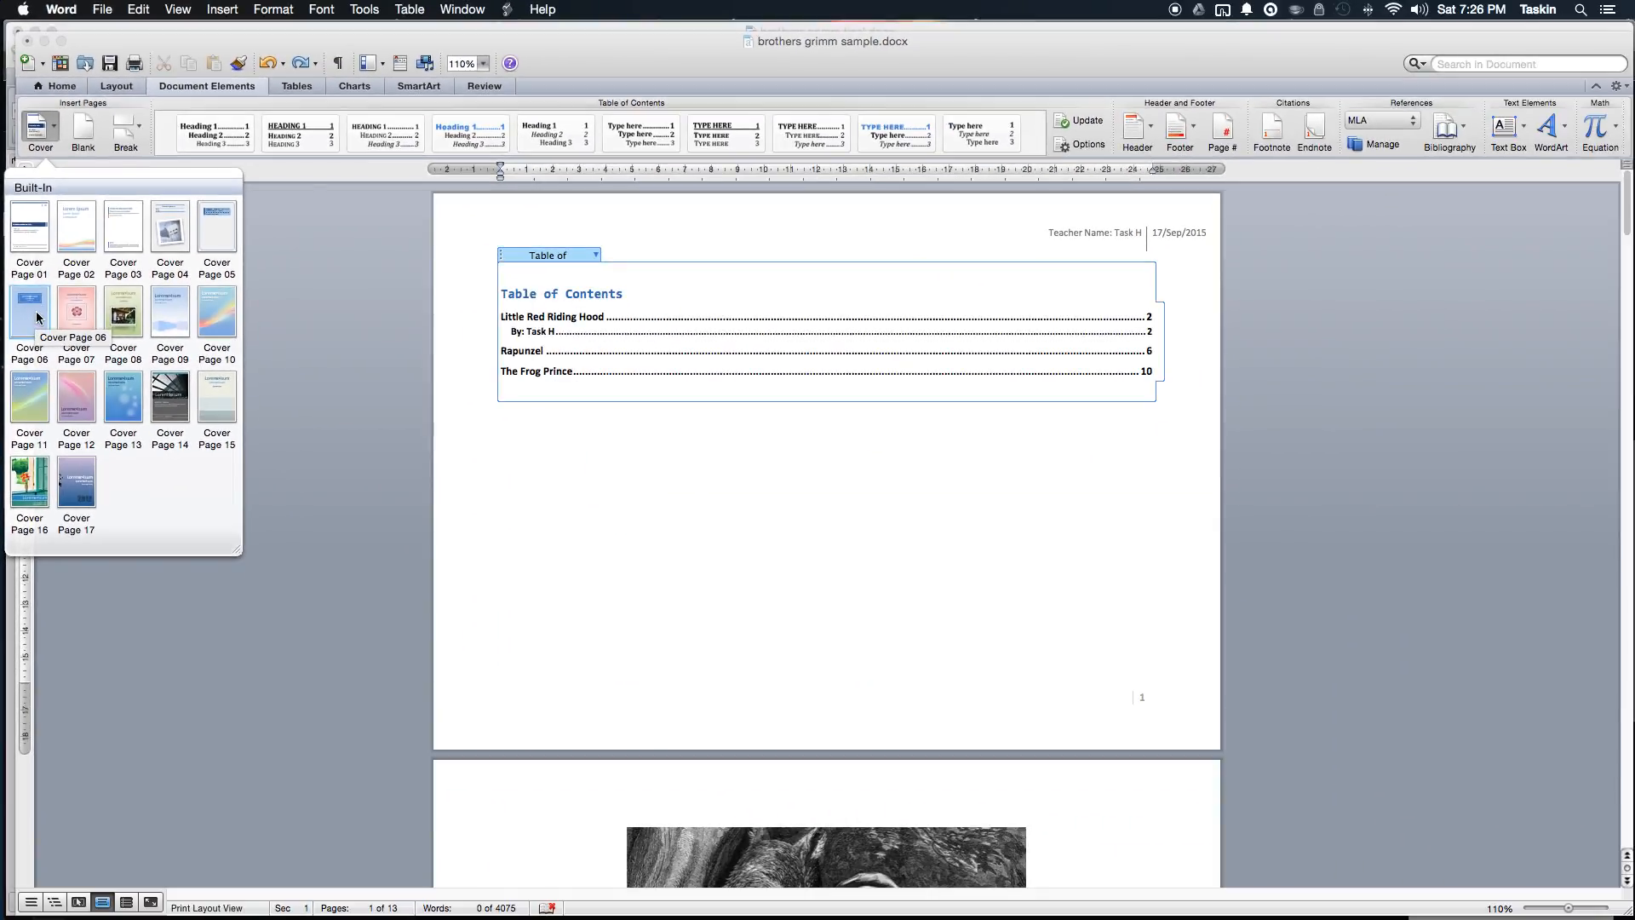
{"action": "left_click", "coordinate": [39, 368]}
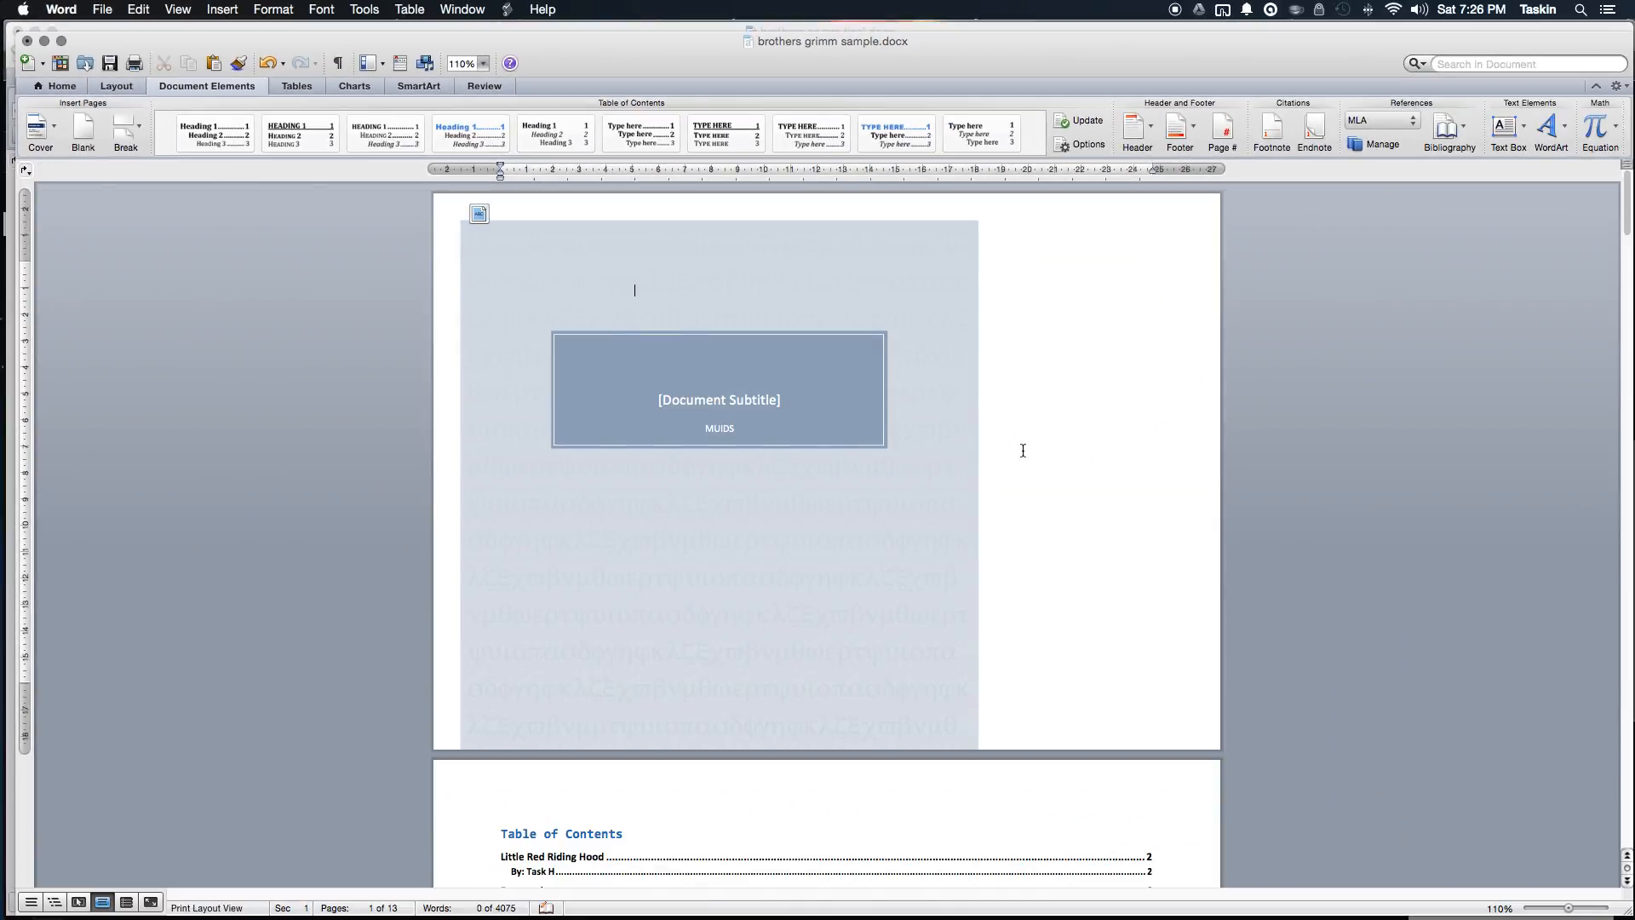
Step: Stretch the cover's grey background shape to fill the whole page
{"action": "left_click", "coordinate": [932, 432]}
{"action": "left_click", "coordinate": [1034, 428]}
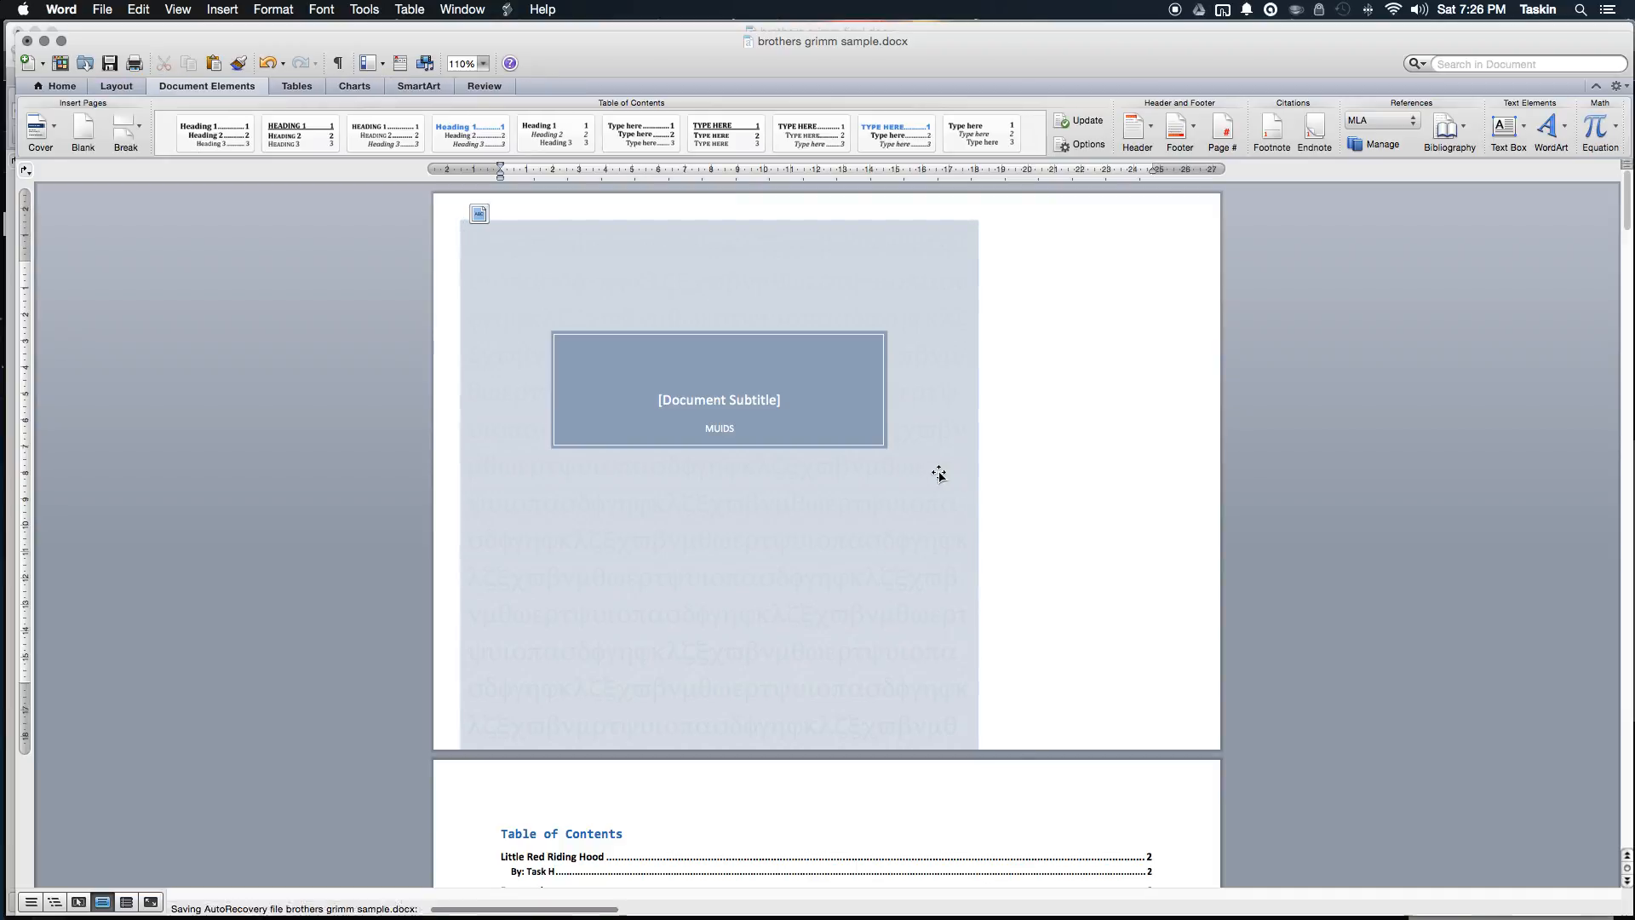
{"action": "left_click", "coordinate": [938, 474]}
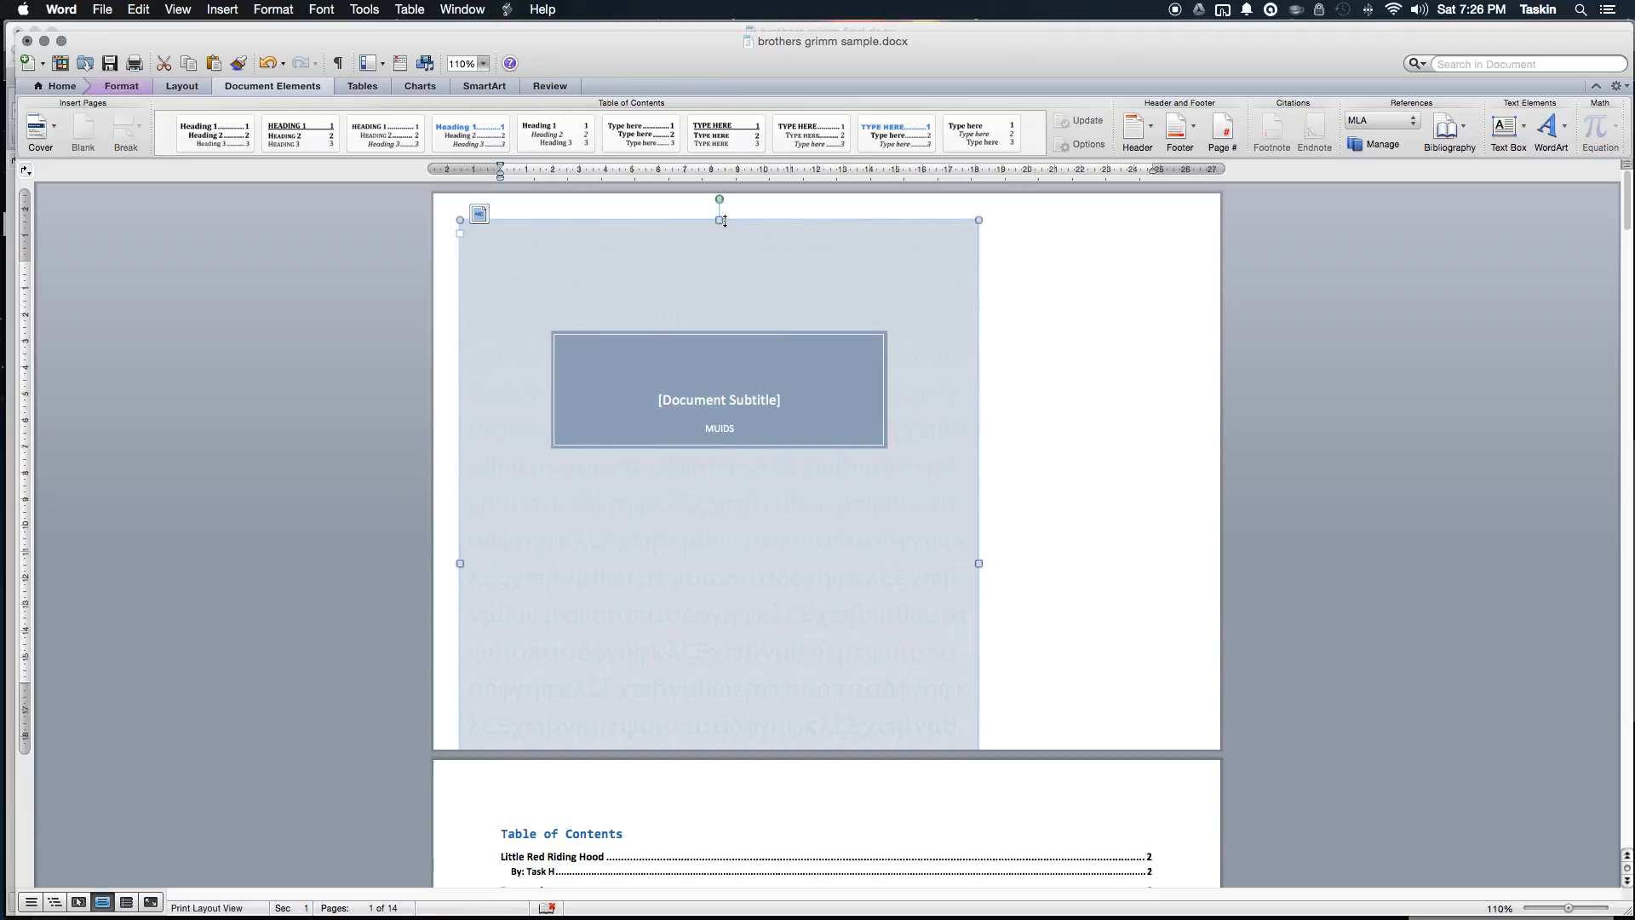
{"action": "left_click_drag", "start_coordinate": [721, 221], "coordinate": [718, 486]}
{"action": "left_click_drag", "start_coordinate": [716, 551], "coordinate": [707, 275]}
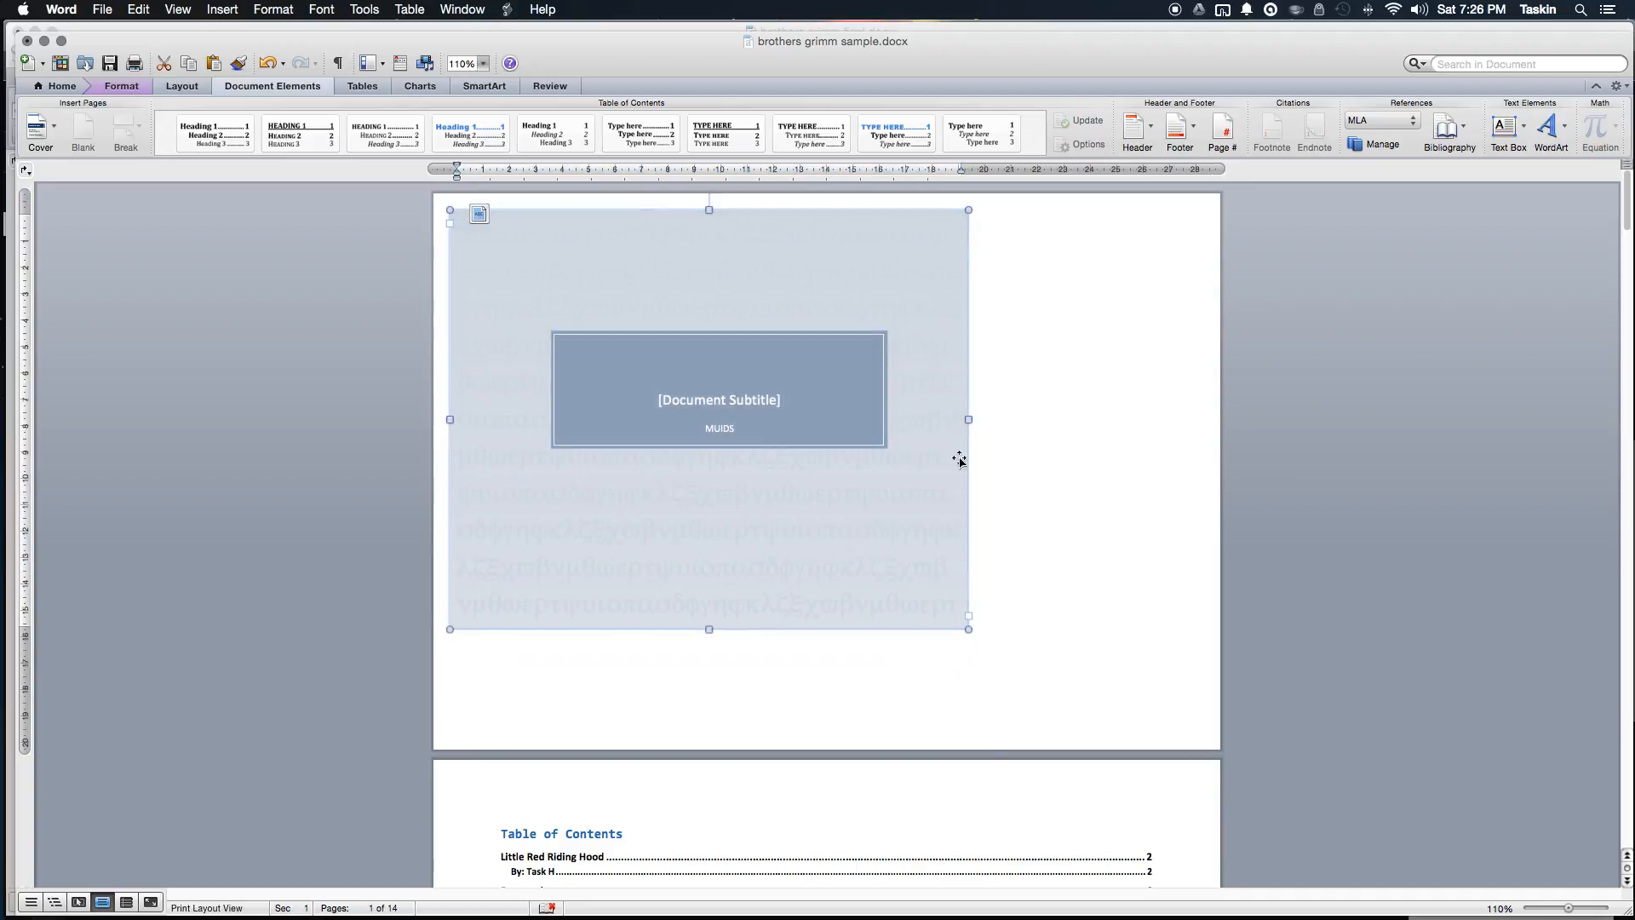
{"action": "left_click_drag", "start_coordinate": [969, 419], "coordinate": [1199, 414]}
{"action": "left_click_drag", "start_coordinate": [824, 630], "coordinate": [834, 729]}
{"action": "left_click", "coordinate": [1324, 545]}
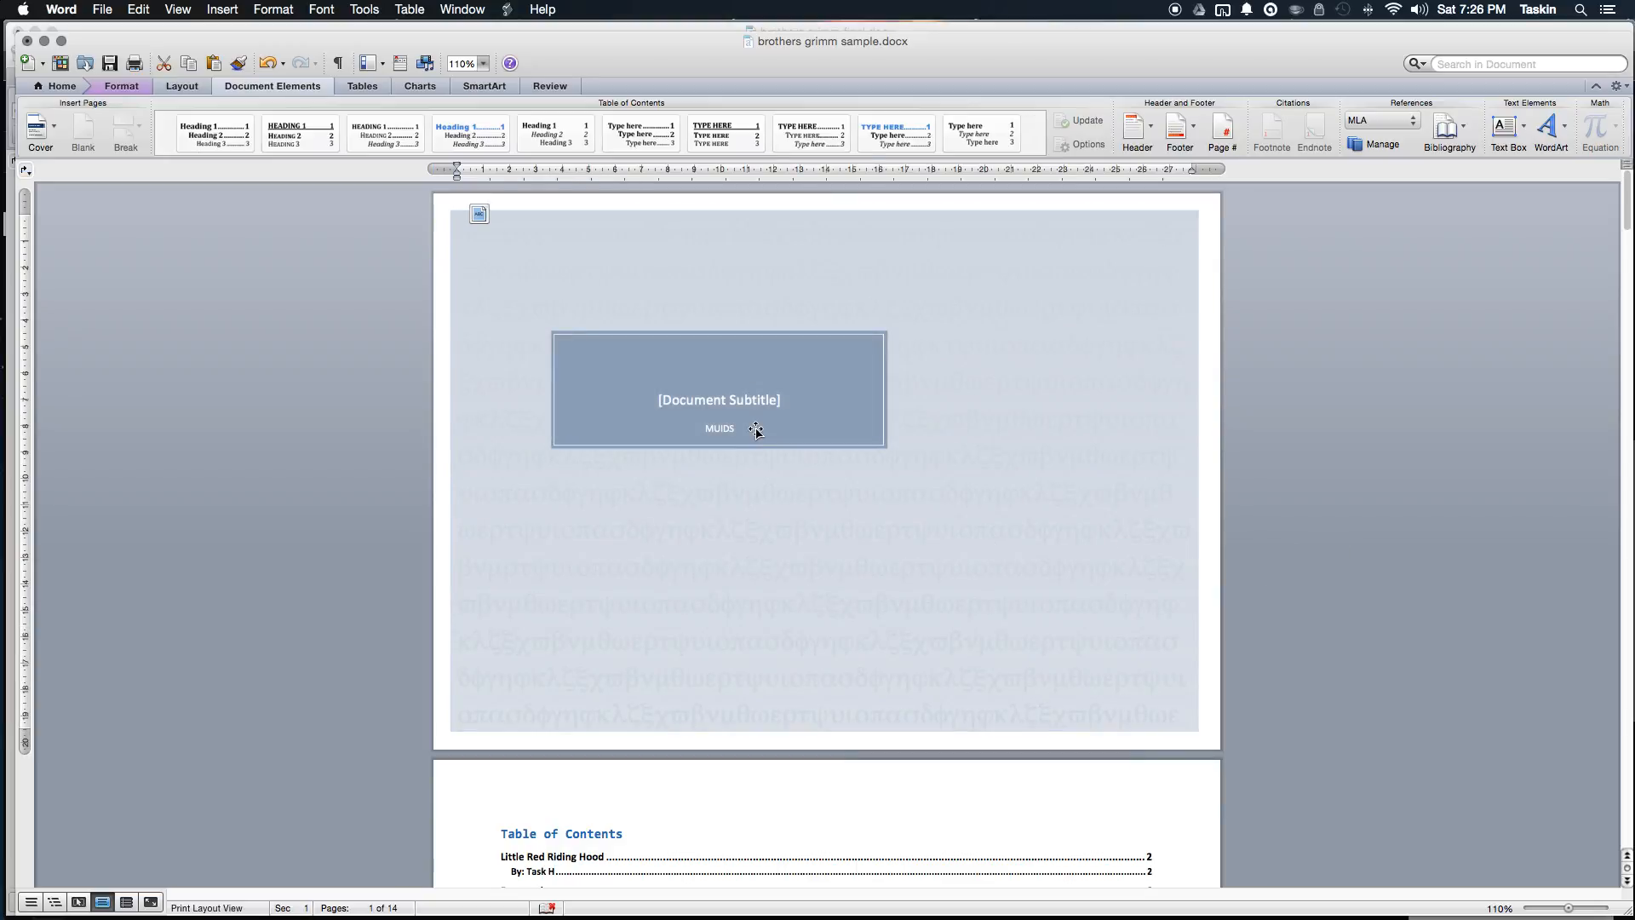
Step: Drag the subtitle text box and its dark rectangle lower and to the right
{"action": "left_click_drag", "start_coordinate": [800, 442], "coordinate": [887, 536]}
{"action": "left_click_drag", "start_coordinate": [832, 405], "coordinate": [929, 504]}
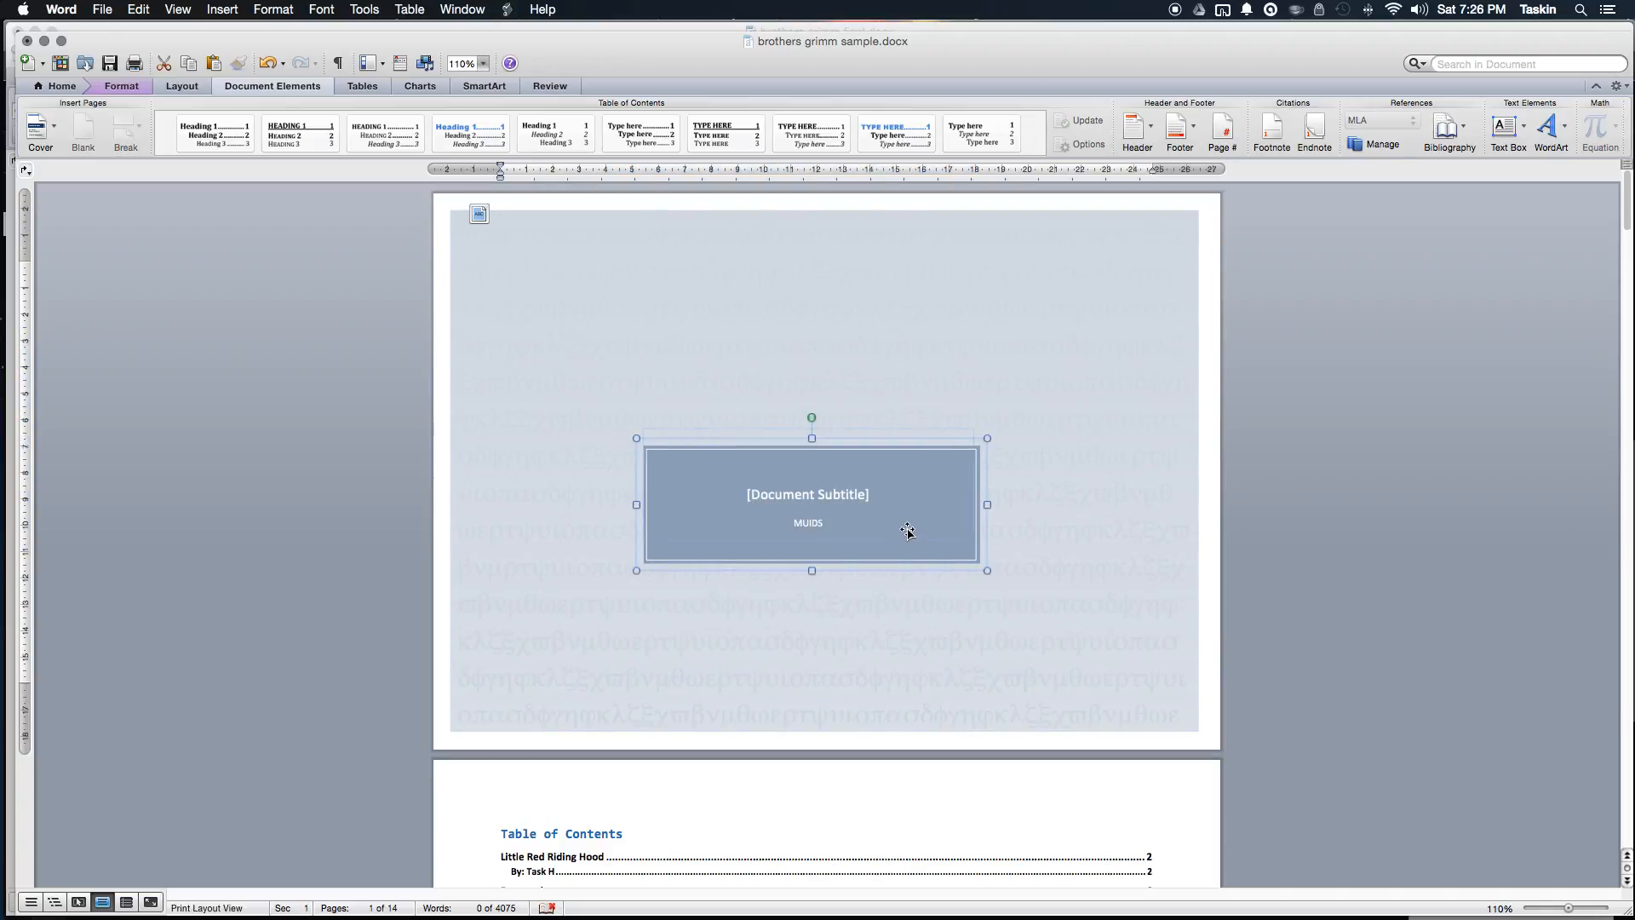
{"action": "left_click", "coordinate": [834, 504]}
{"action": "left_click", "coordinate": [886, 565]}
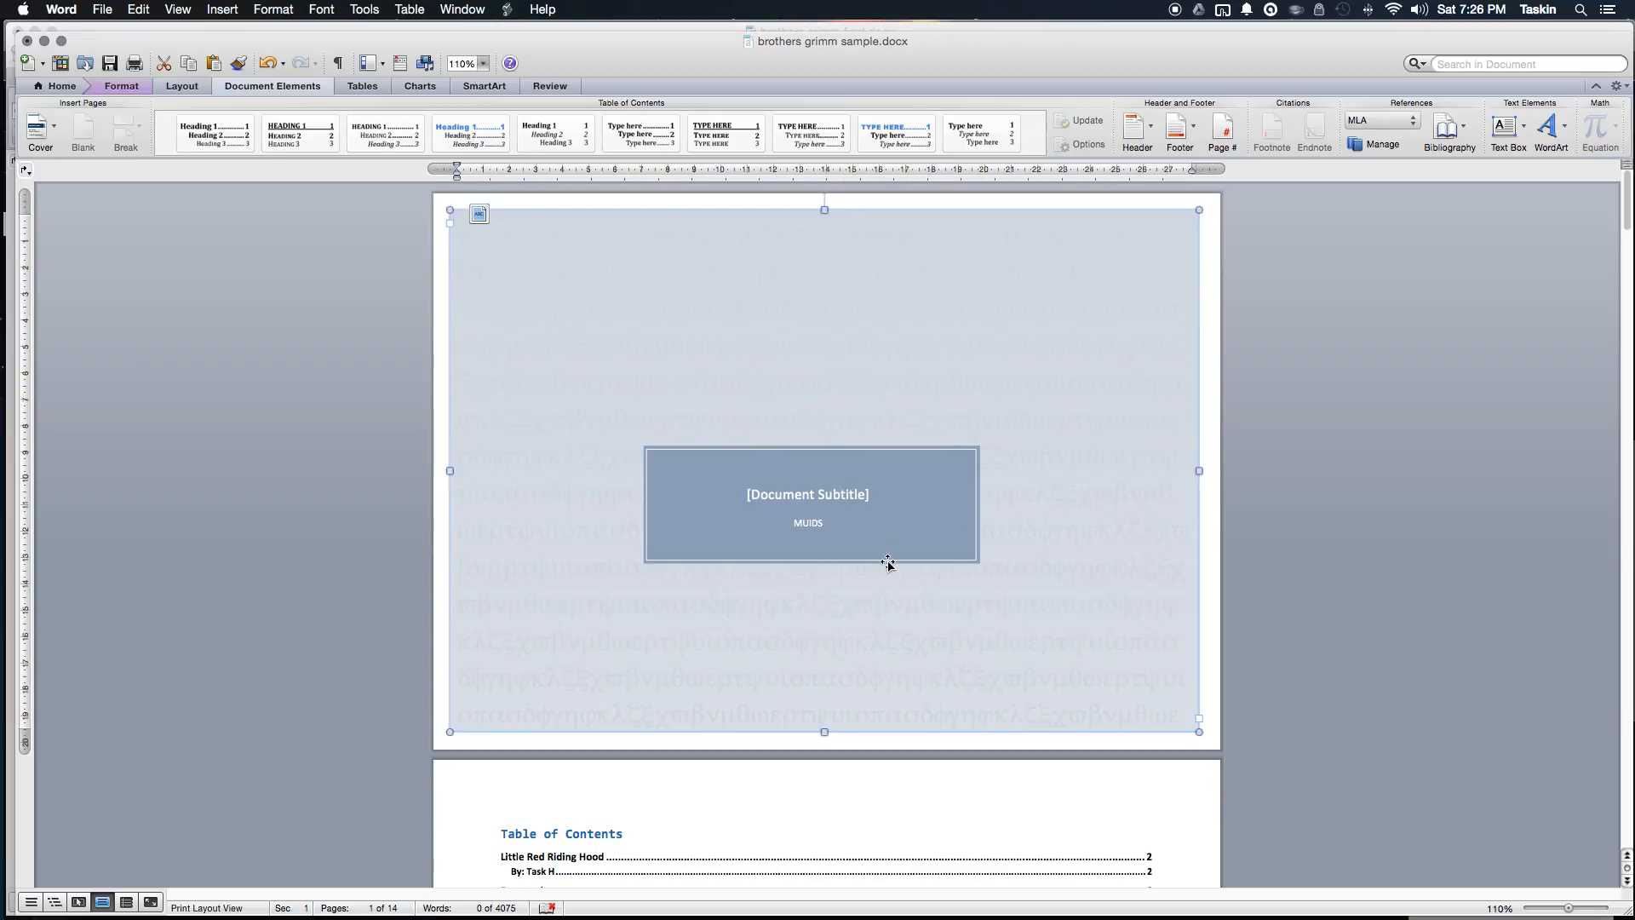
{"action": "left_click", "coordinate": [988, 547]}
{"action": "left_click", "coordinate": [1427, 549]}
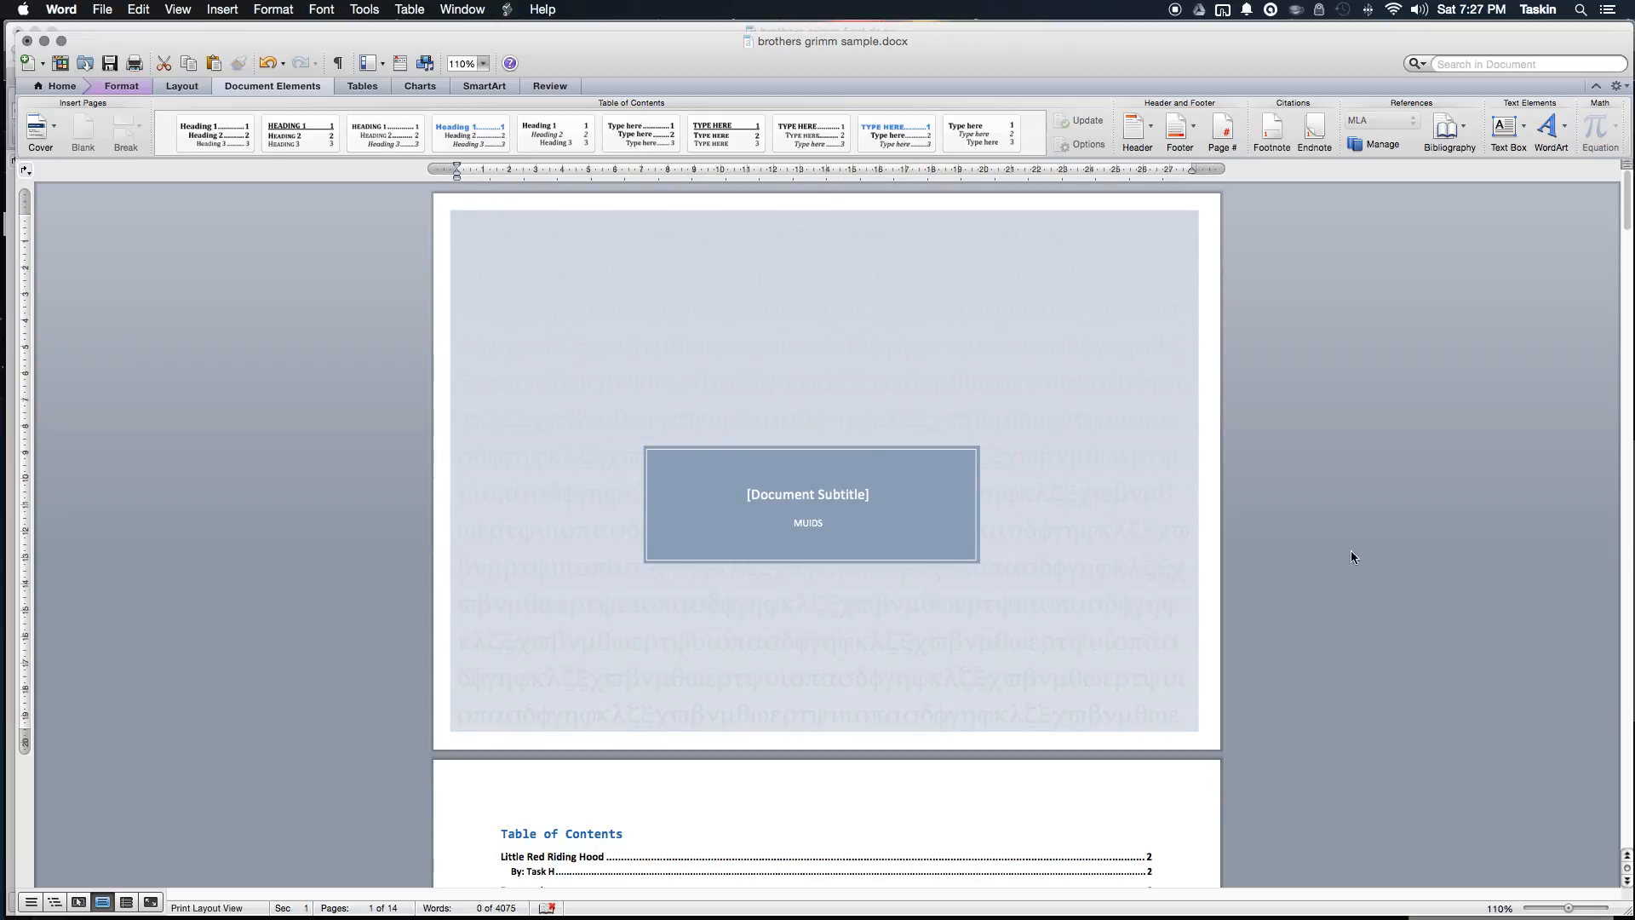
{"action": "left_click", "coordinate": [941, 556]}
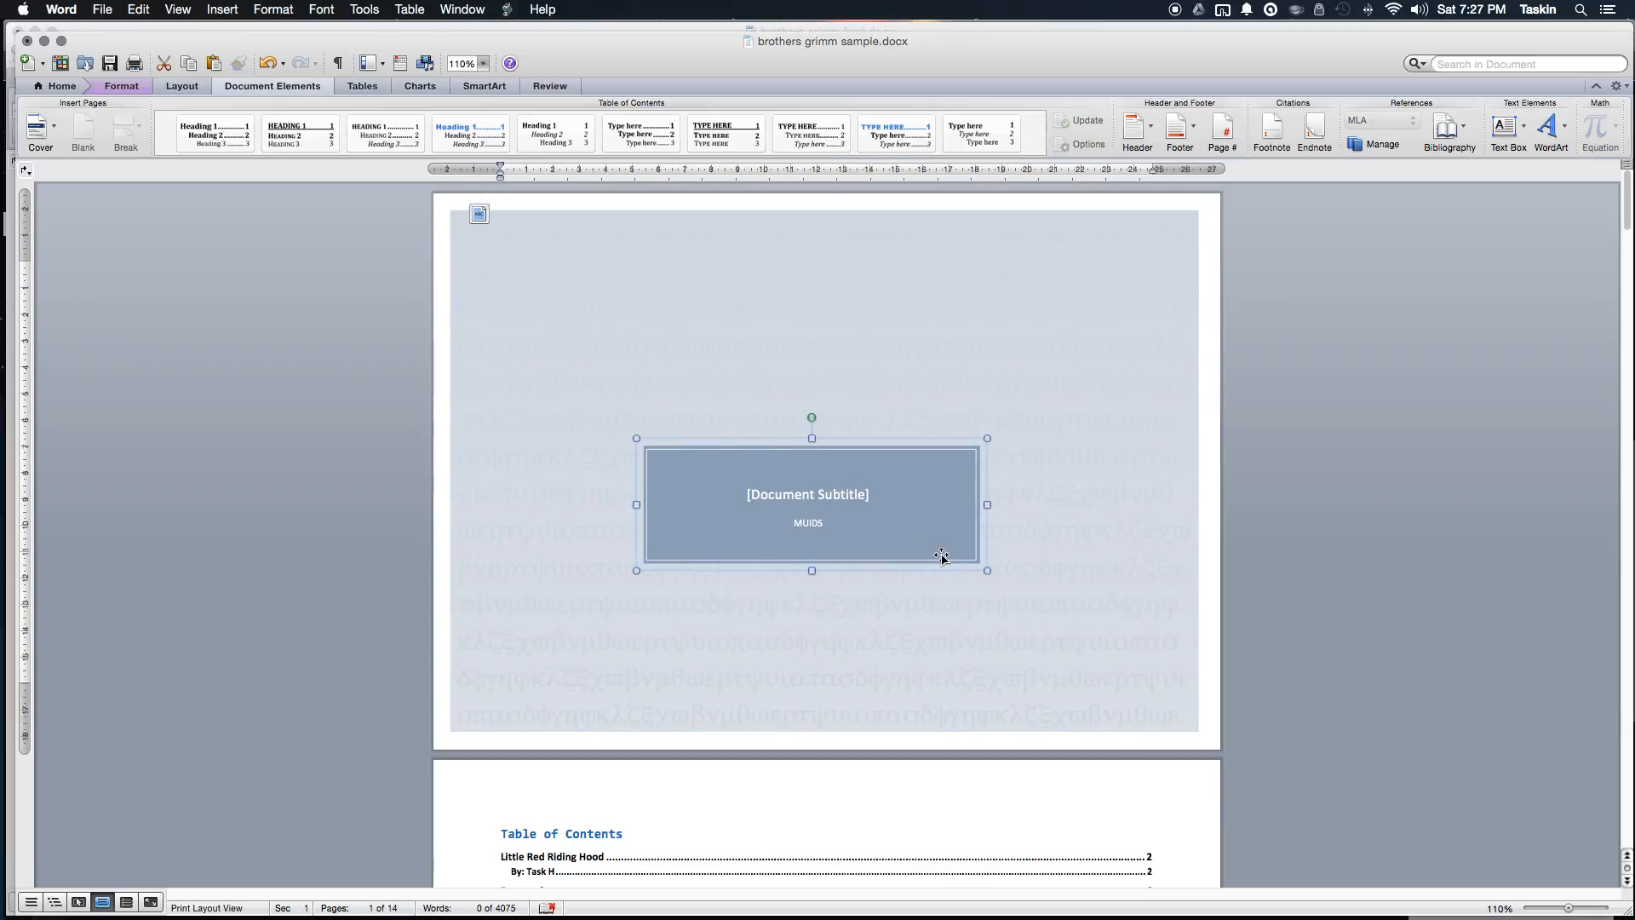
Step: Centre the dark rectangle and its inner subtitle text box in the middle of the page
{"action": "left_click", "coordinate": [121, 89]}
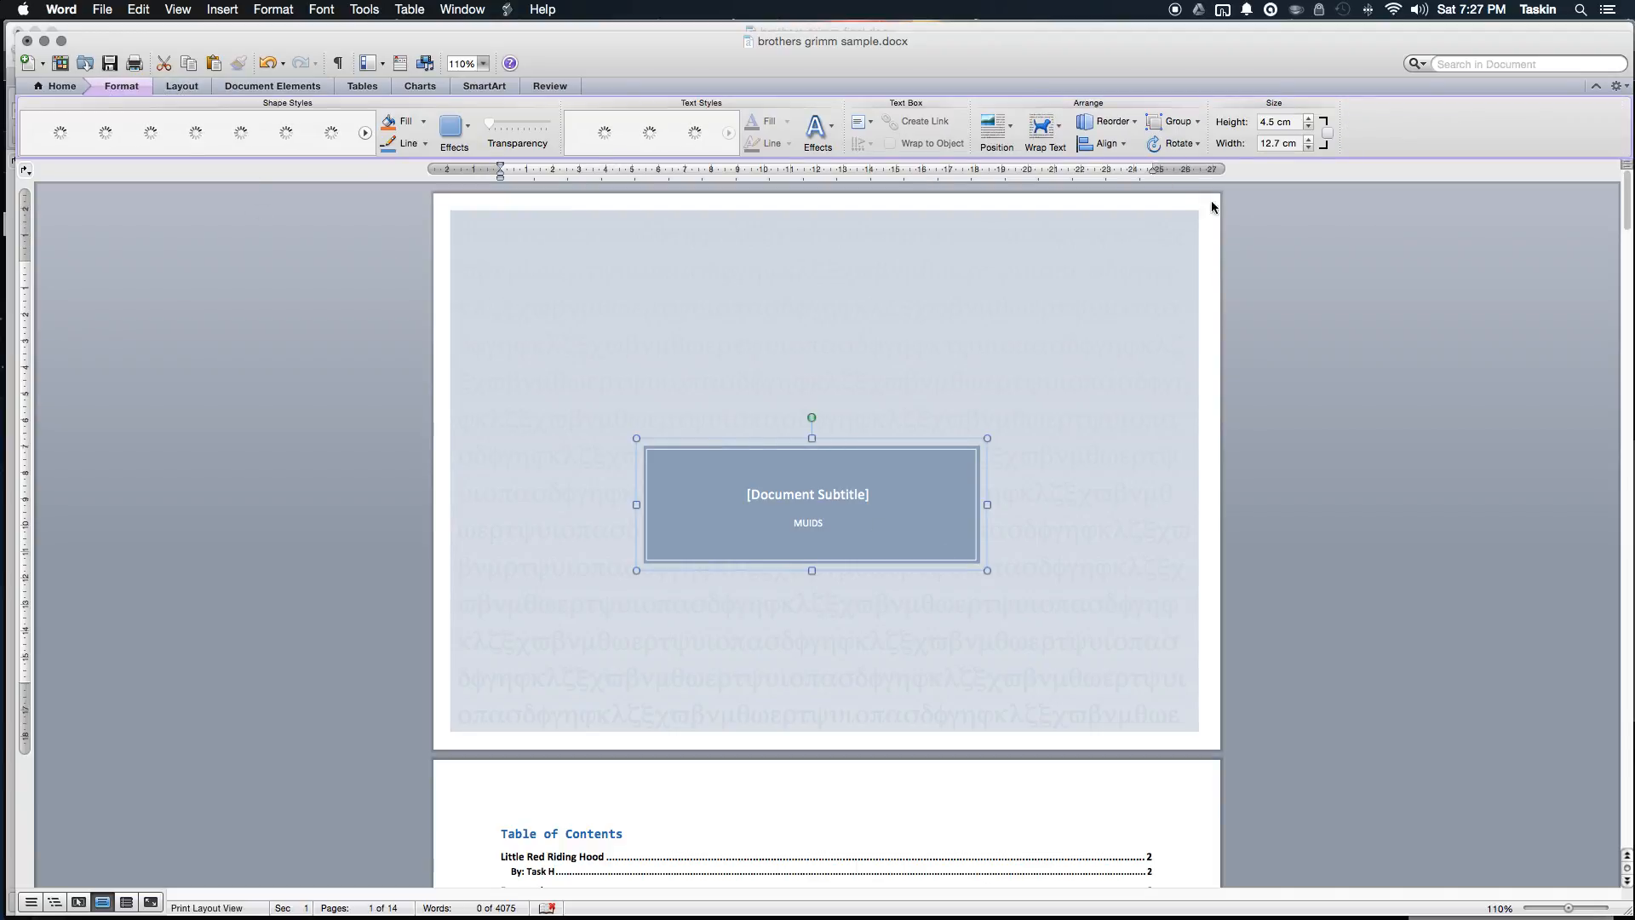
{"action": "left_click", "coordinate": [992, 132]}
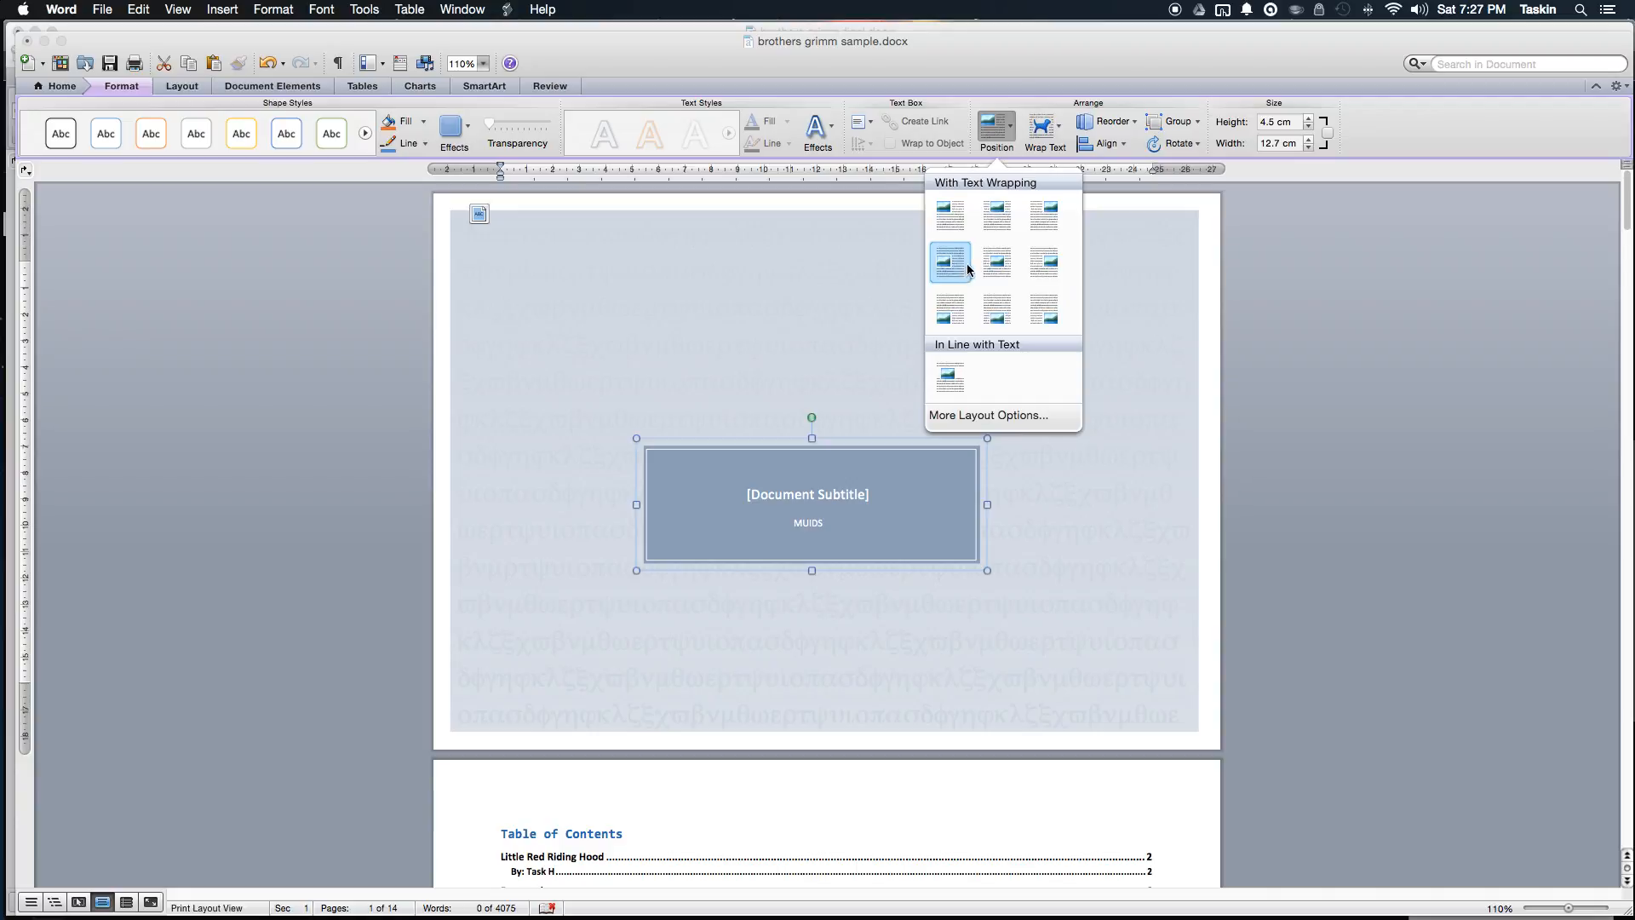
{"action": "left_click", "coordinate": [1002, 264]}
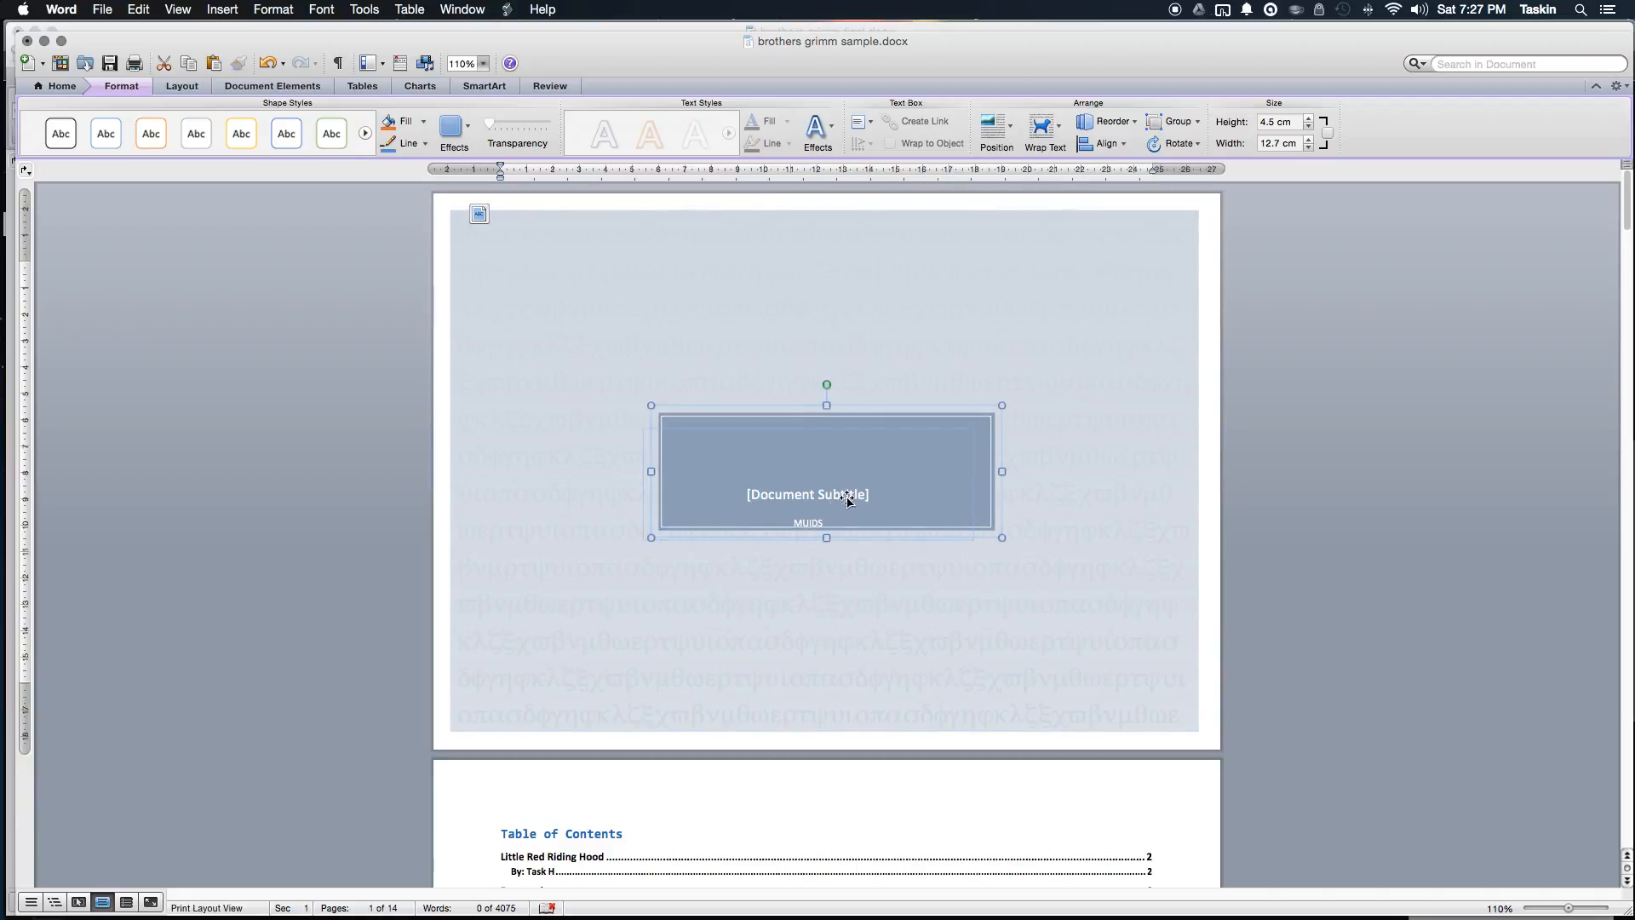
{"action": "left_click", "coordinate": [860, 505]}
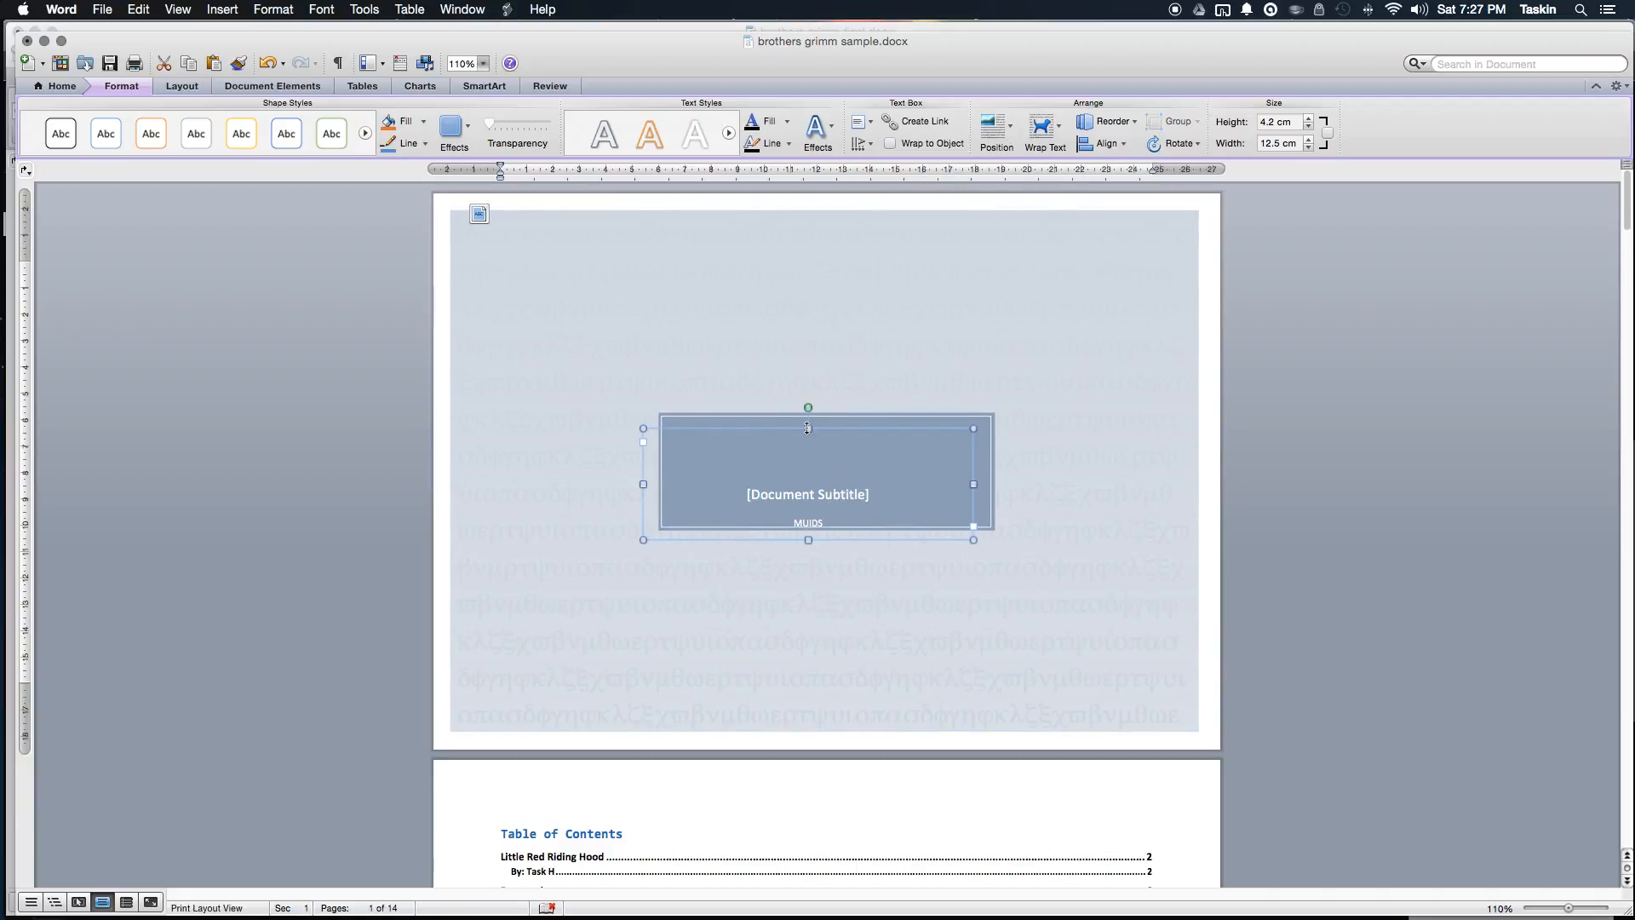
{"action": "left_click", "coordinate": [995, 132]}
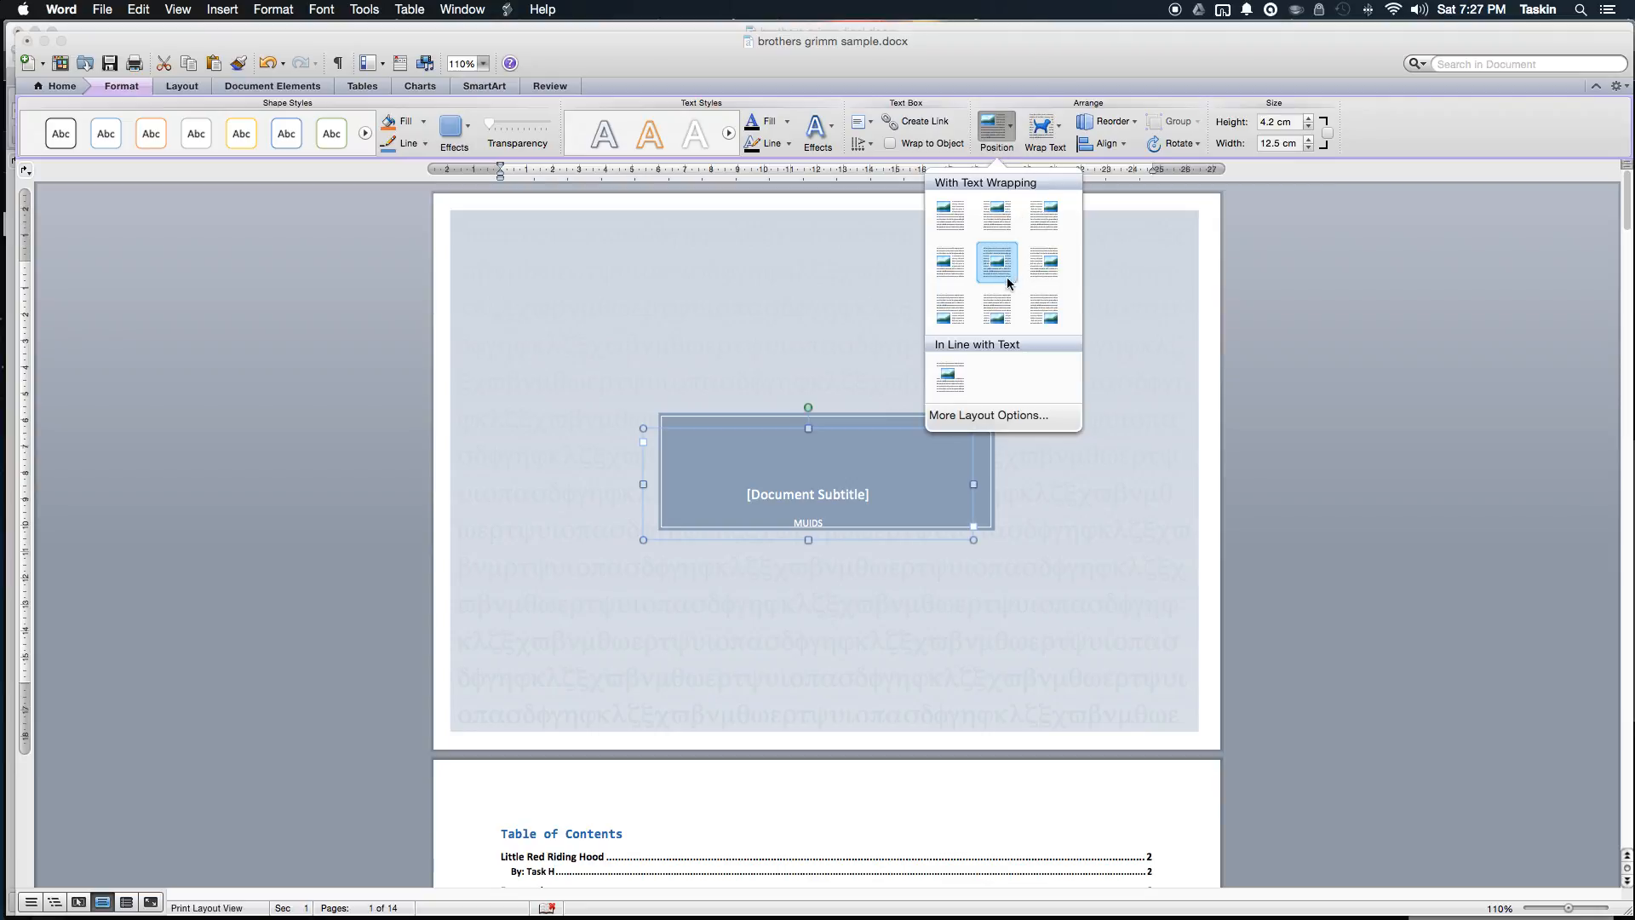
{"action": "left_click", "coordinate": [1003, 267]}
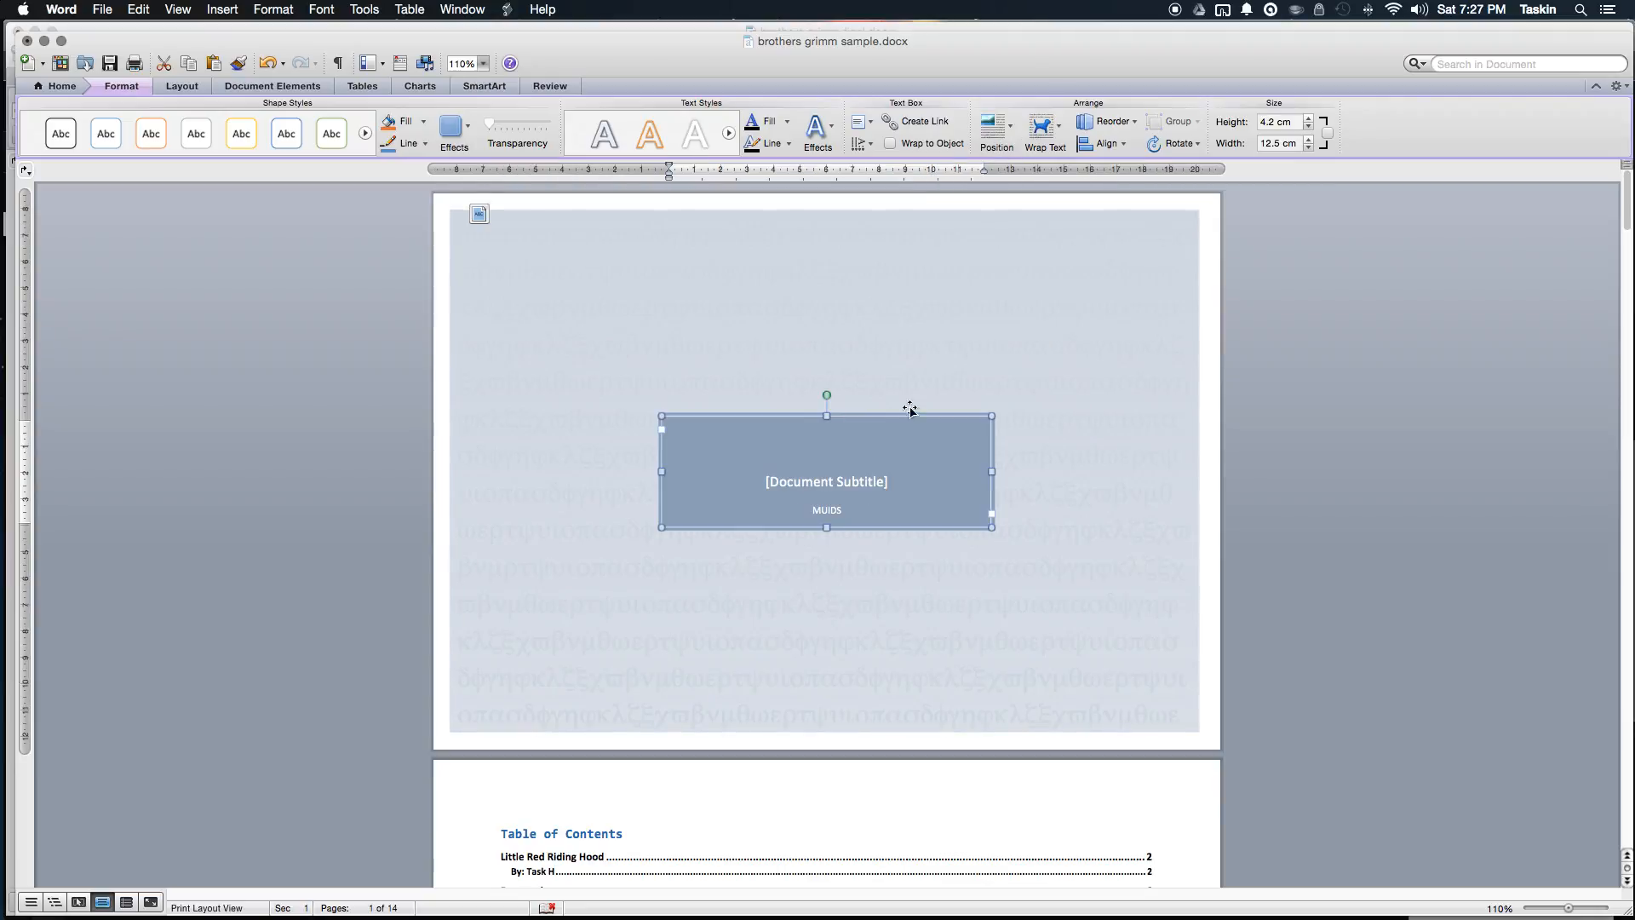
{"action": "left_click", "coordinate": [854, 489]}
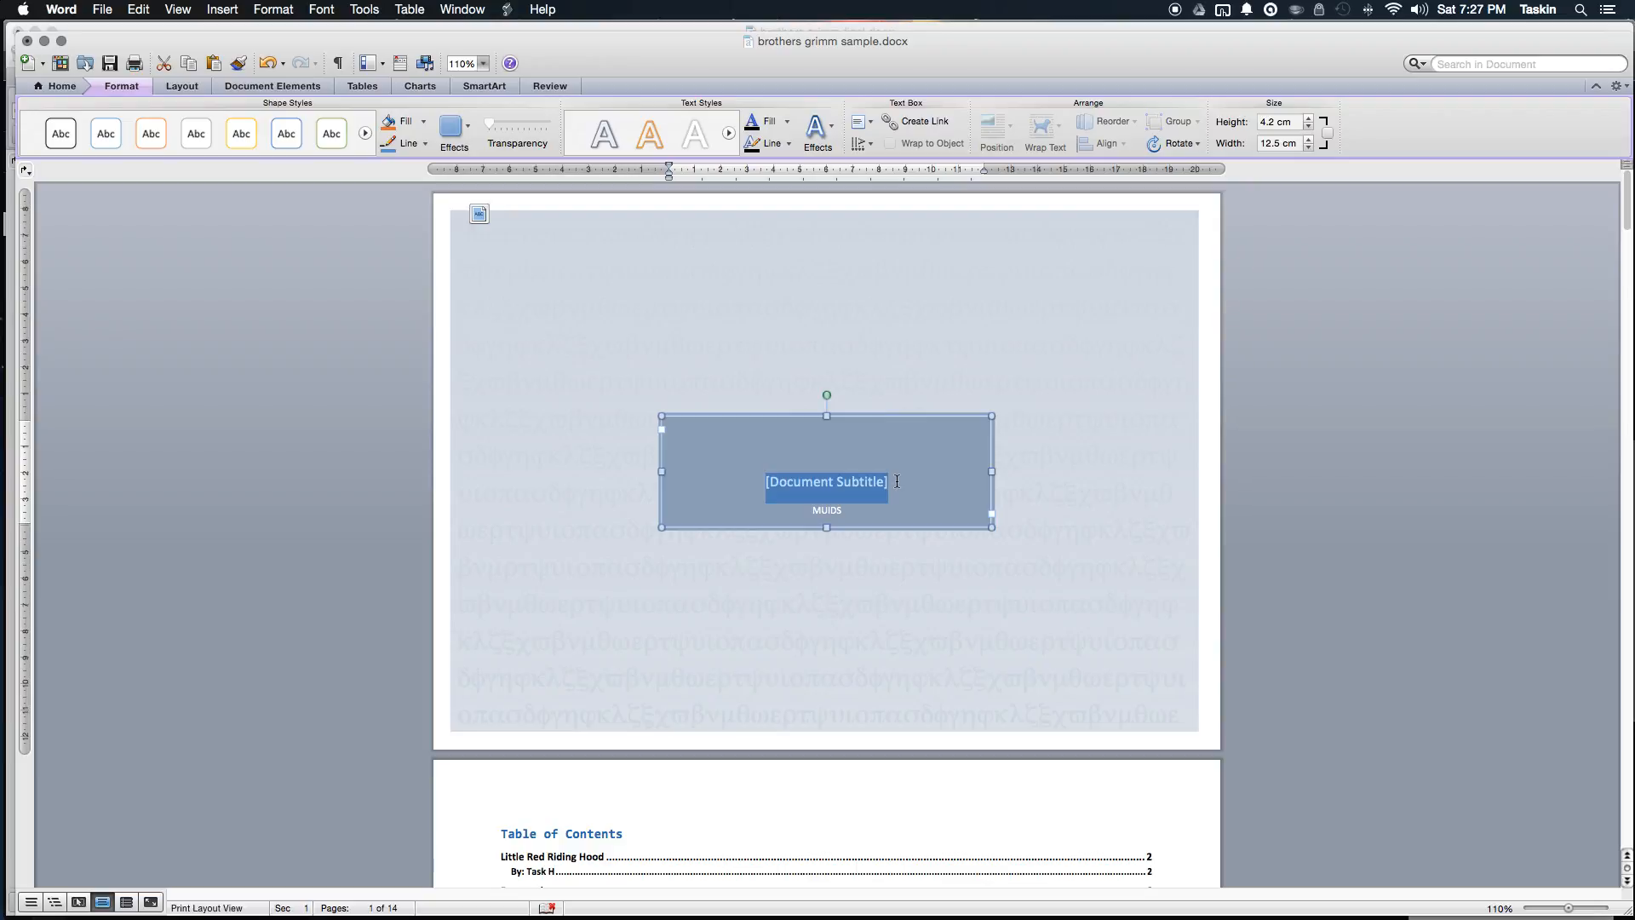
Step: Type the subtitle 'Brothers Grimm - Editing Practice', correcting its typos
{"action": "type", "text": "Brothers G"}
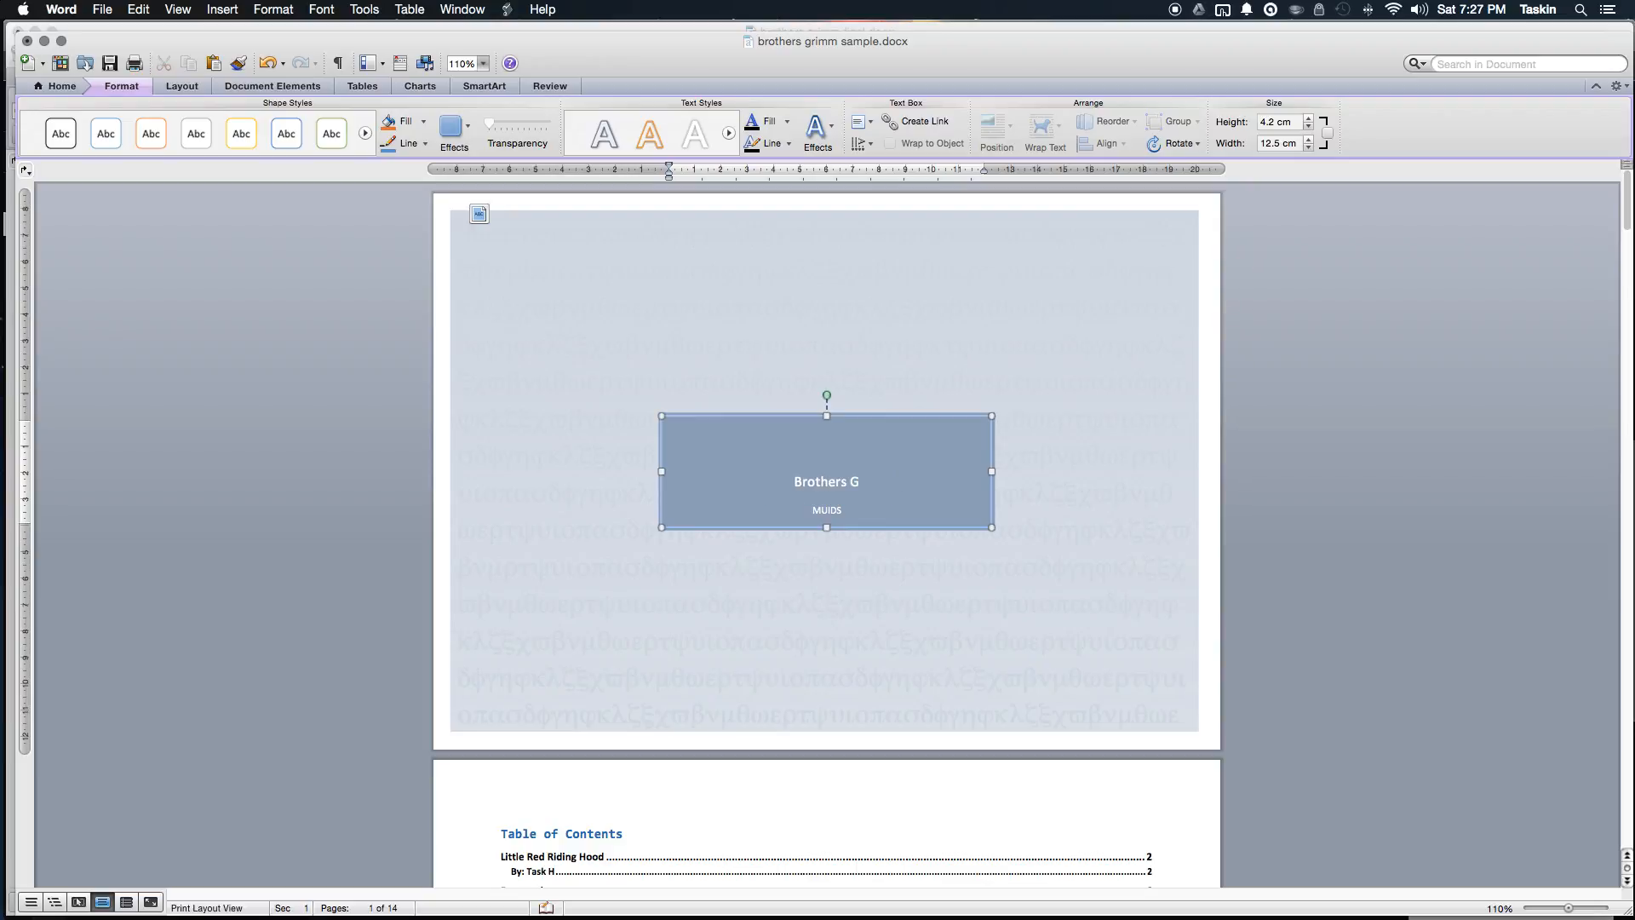
{"action": "type", "text": "rimm - "}
{"action": "type", "text": "Edi"}
{"action": "type", "text": "tting PRactice"}
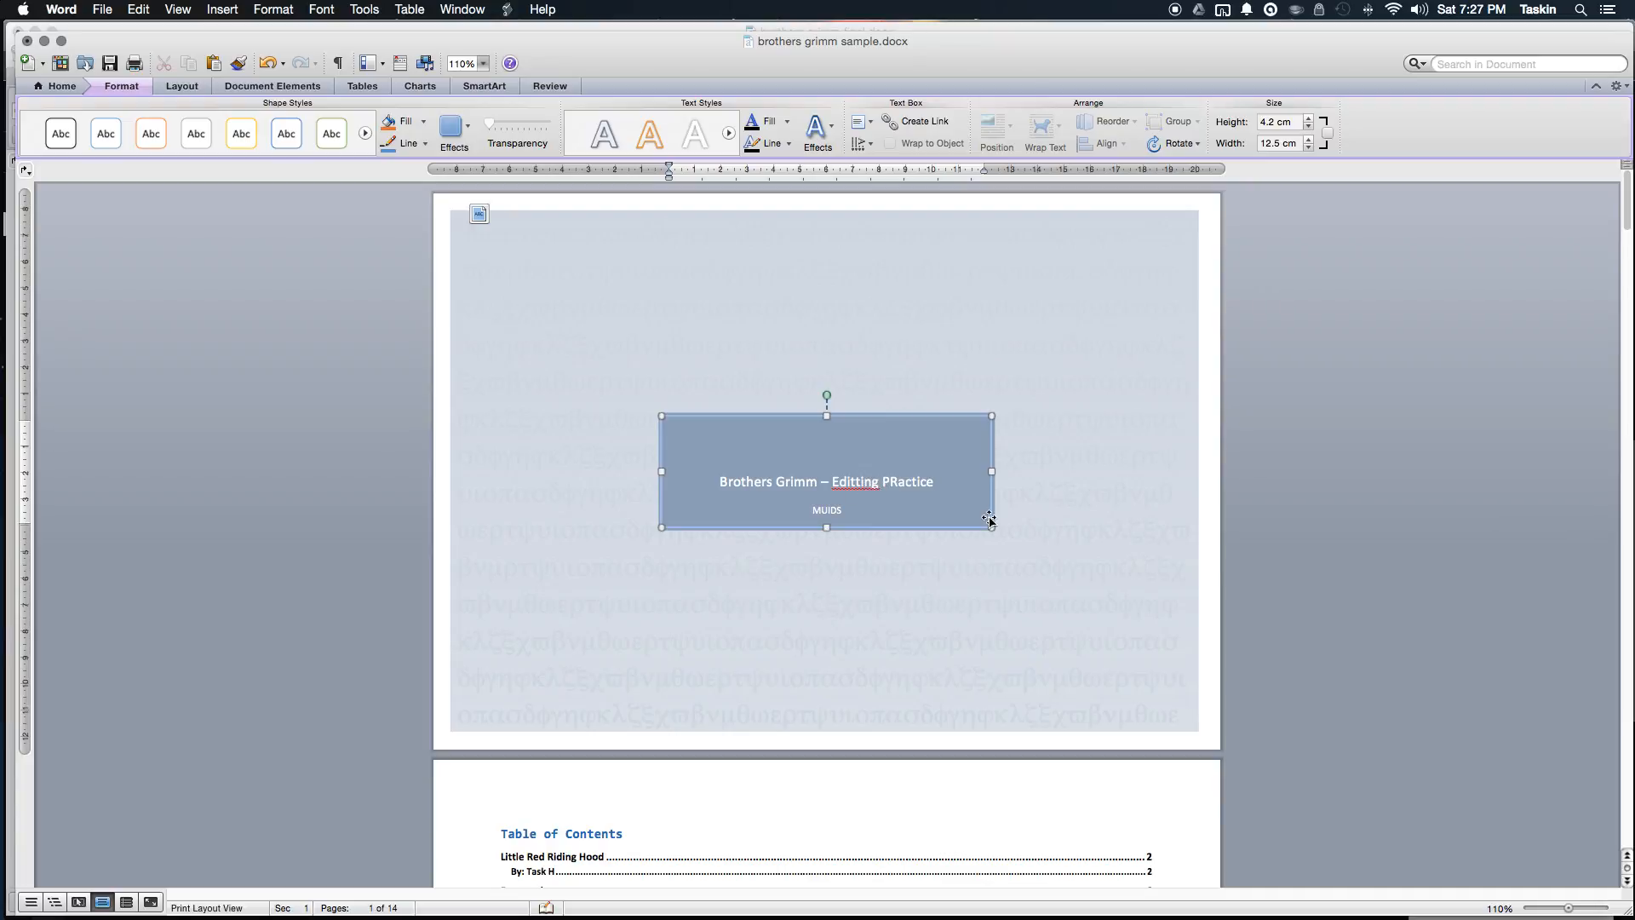
{"action": "key", "text": "BackSpace"}
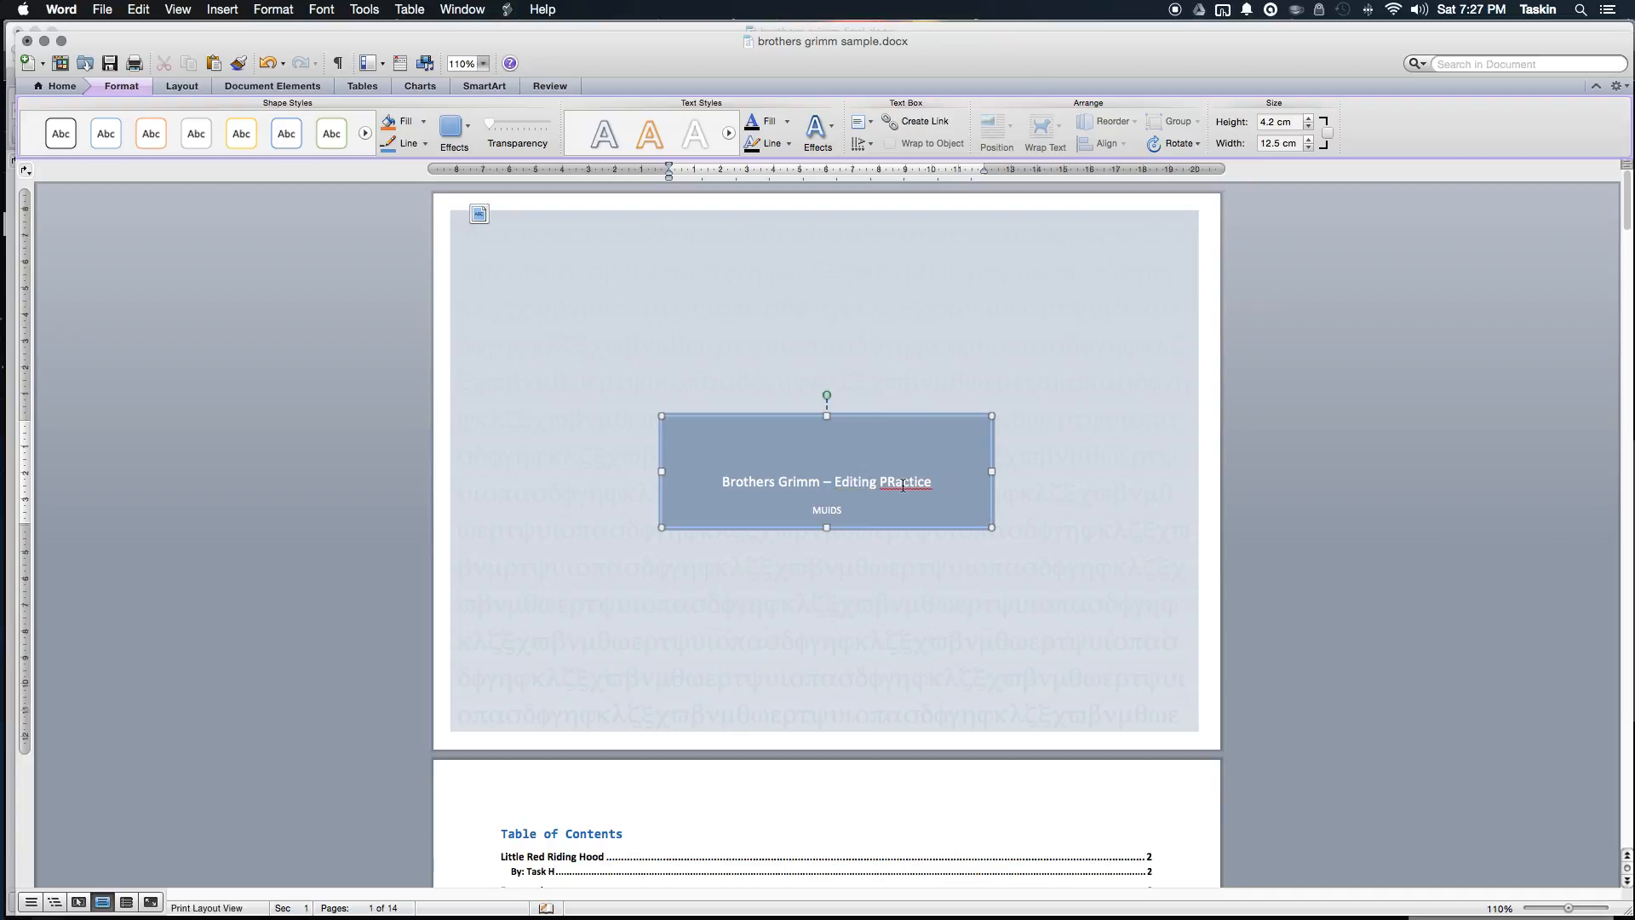
{"action": "key", "text": "BackSpace"}
{"action": "type", "text": "r"}
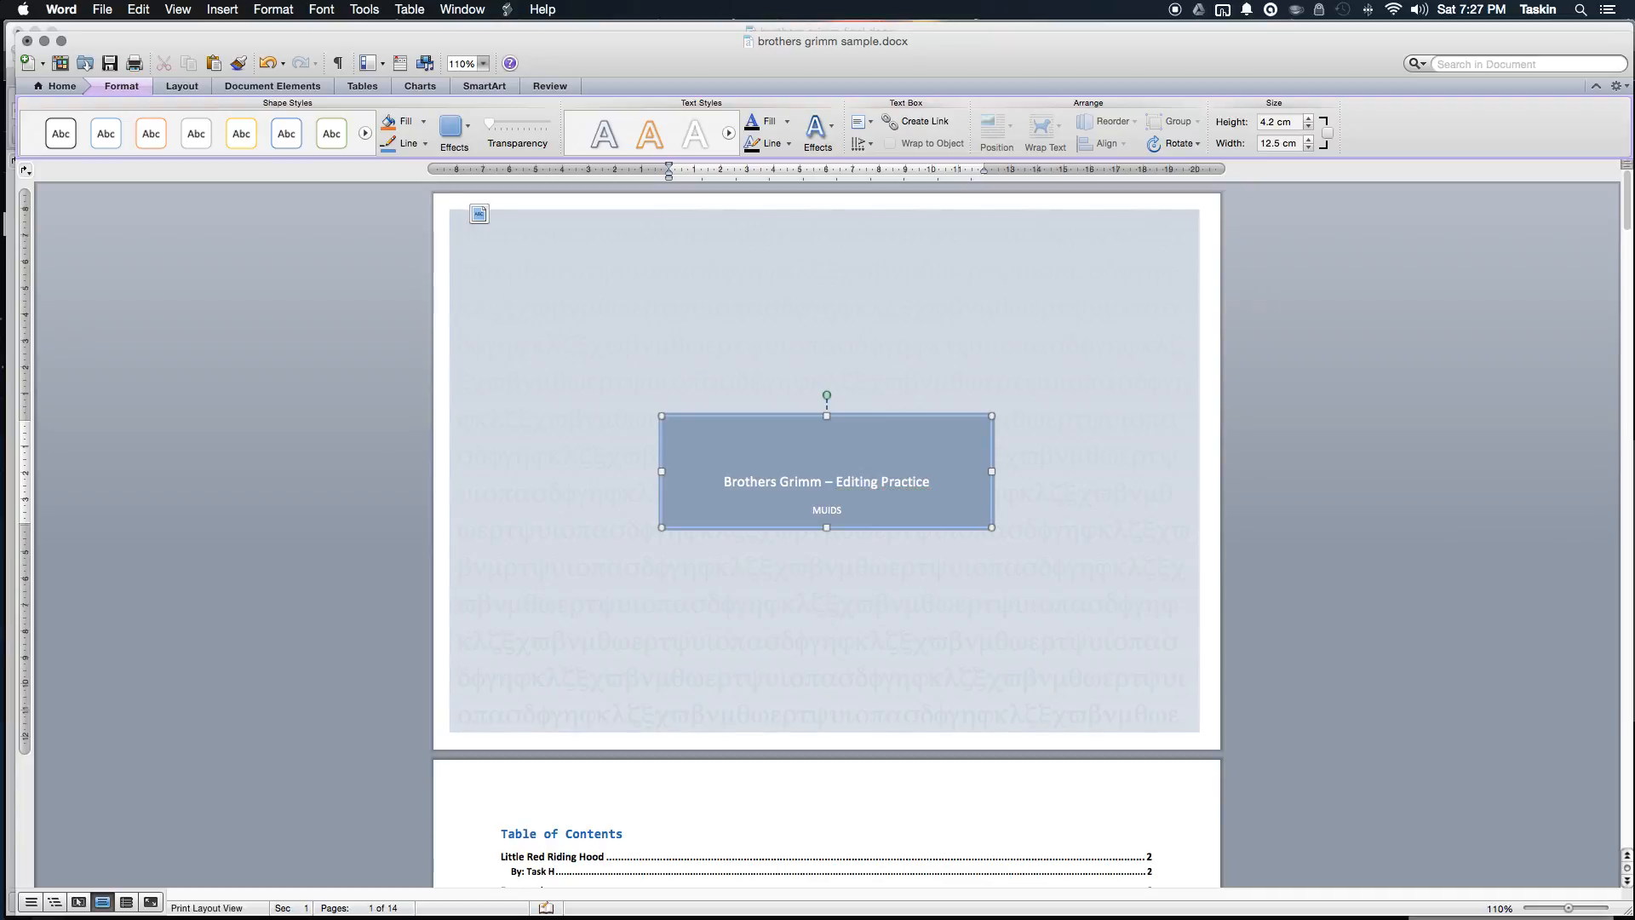
{"action": "double_click", "coordinate": [831, 511]}
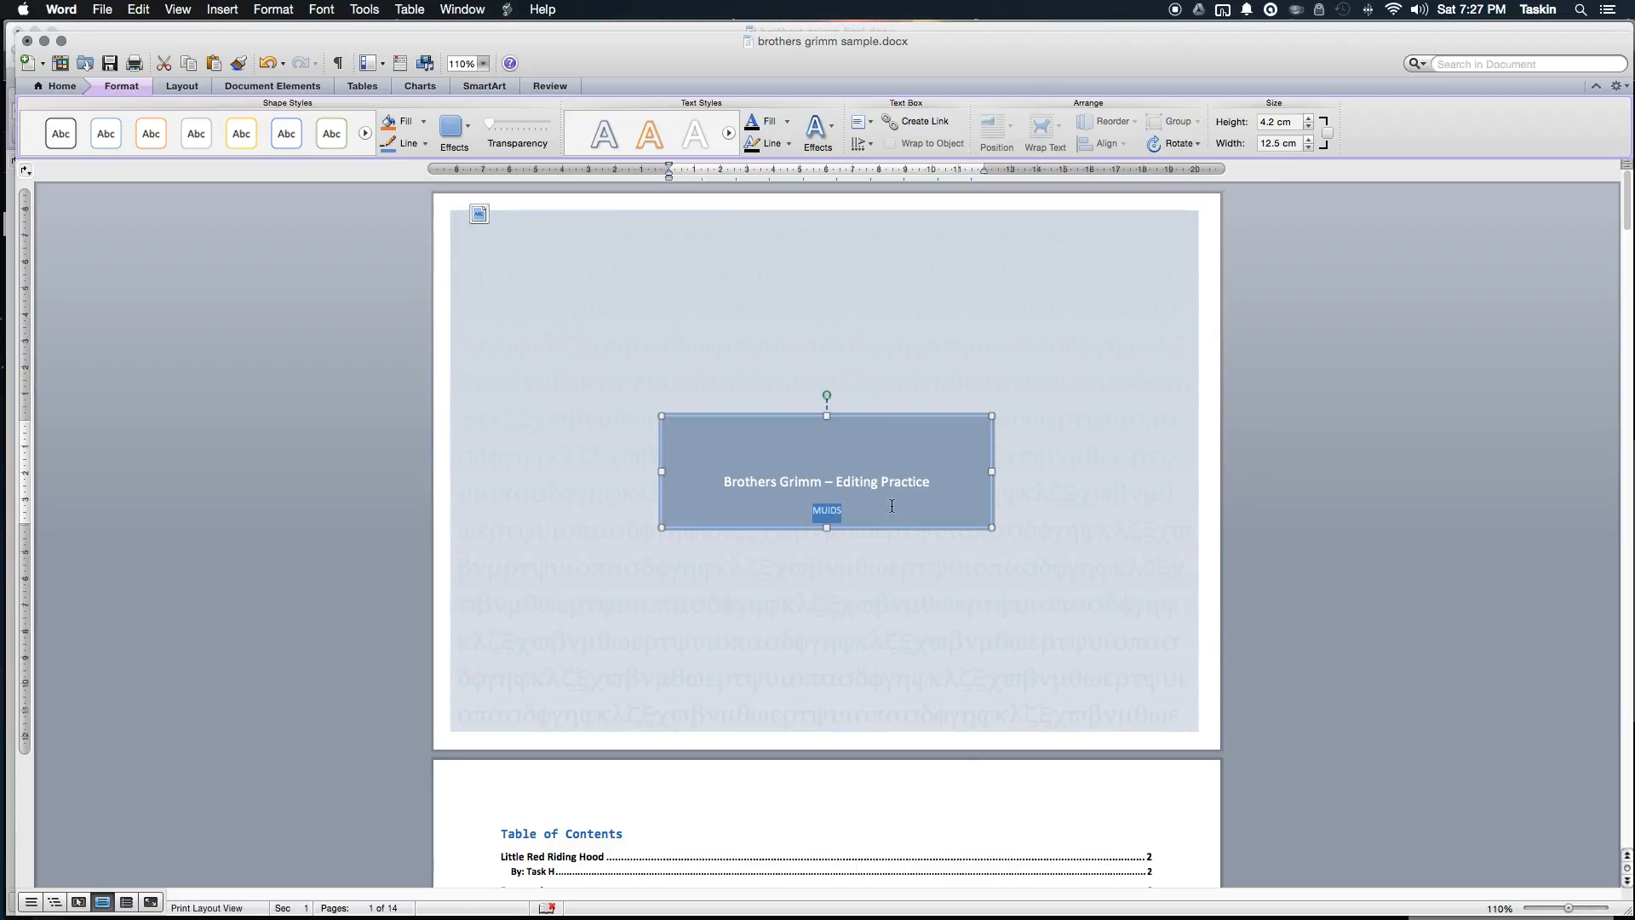
{"action": "left_click", "coordinate": [847, 450]}
Step: Add 'MICROSOFT WORD' as a heading line above the subtitle
{"action": "scroll", "coordinate": [957, 453], "scroll_direction": "down", "scroll_amount": 15}
{"action": "scroll", "coordinate": [953, 456], "scroll_direction": "up", "scroll_amount": 10}
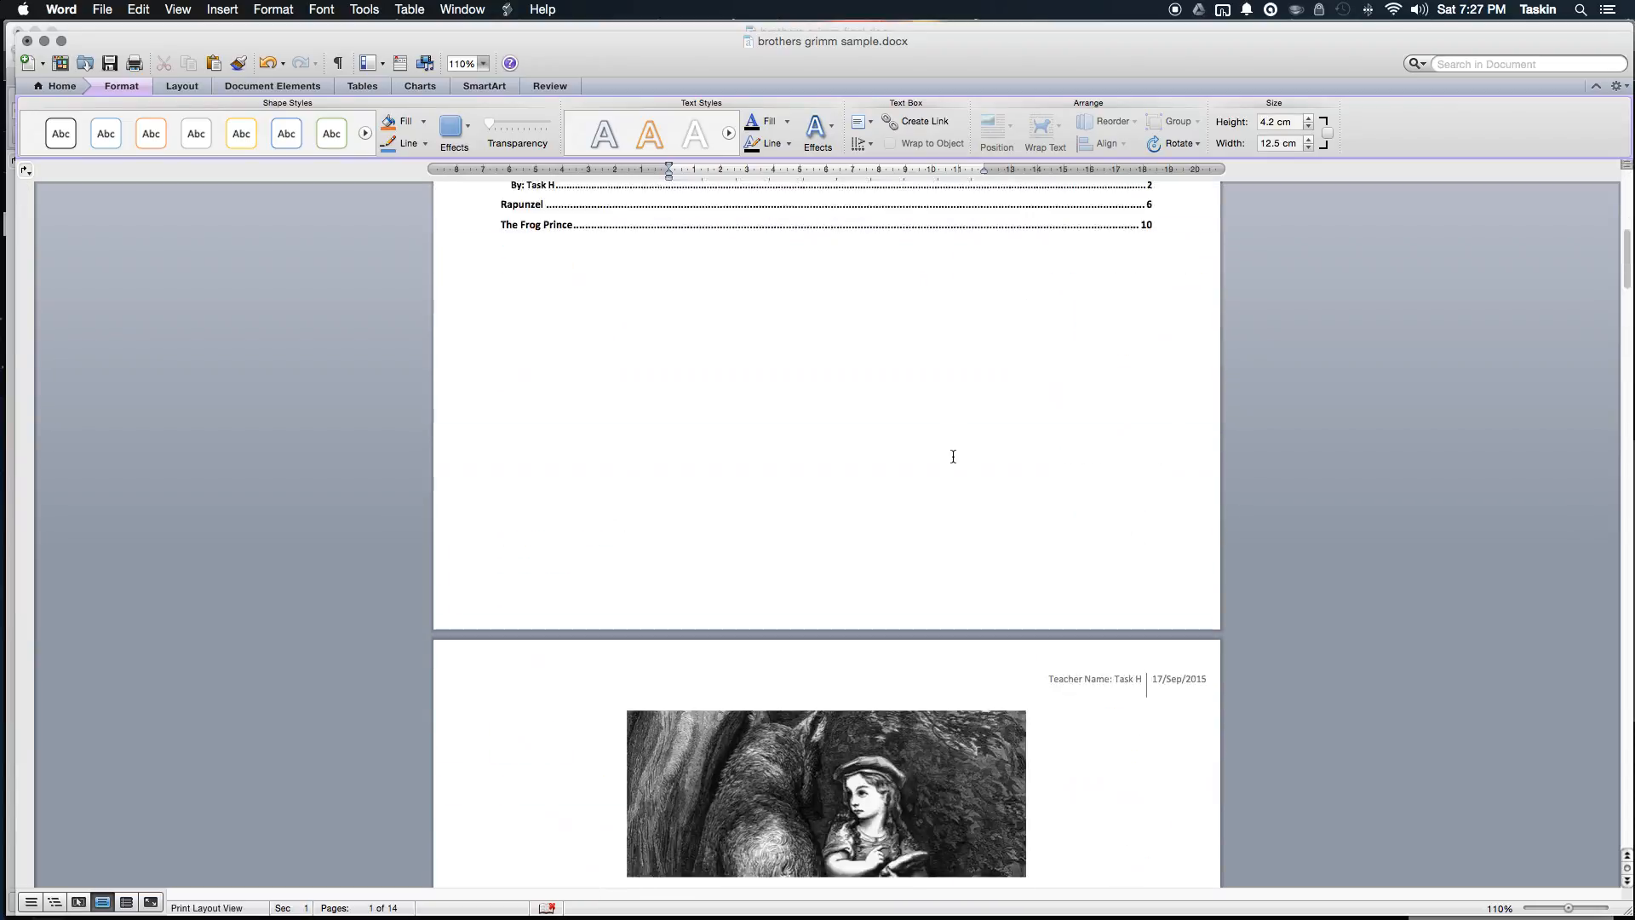
{"action": "scroll", "coordinate": [953, 457], "scroll_direction": "up", "scroll_amount": 10}
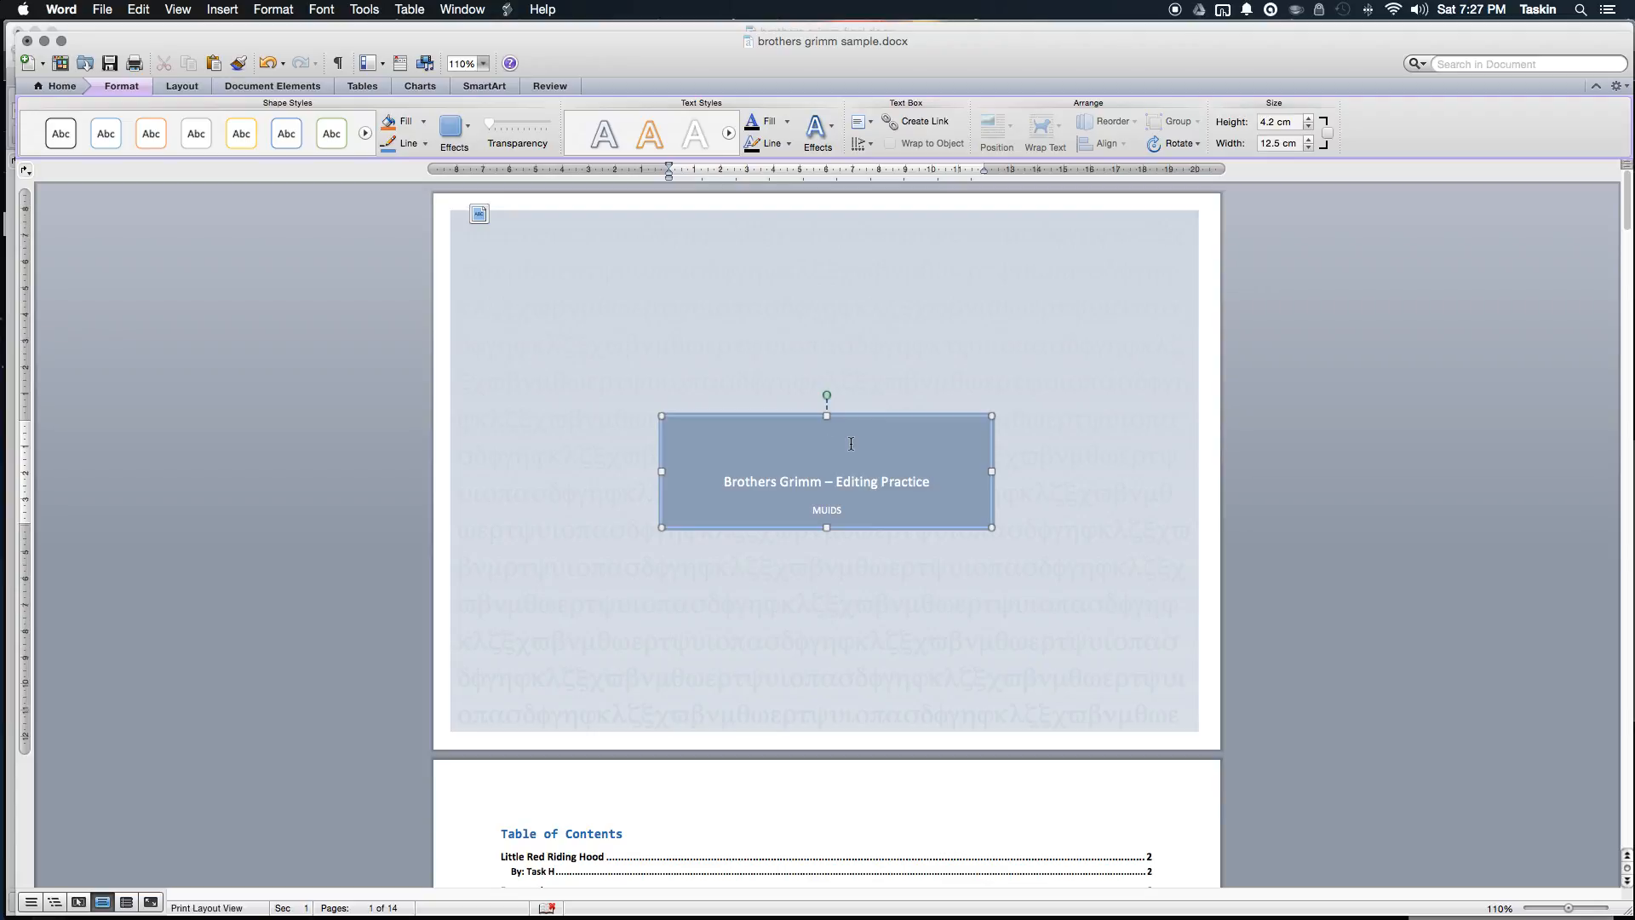
{"action": "type", "text": "OSOFT WOR"}
{"action": "key", "text": "BackSpace"}
{"action": "key", "text": "BackSpace"}
{"action": "key", "text": "BackSpace"}
{"action": "key", "text": "BackSpace"}
{"action": "type", "text": "WORD"}
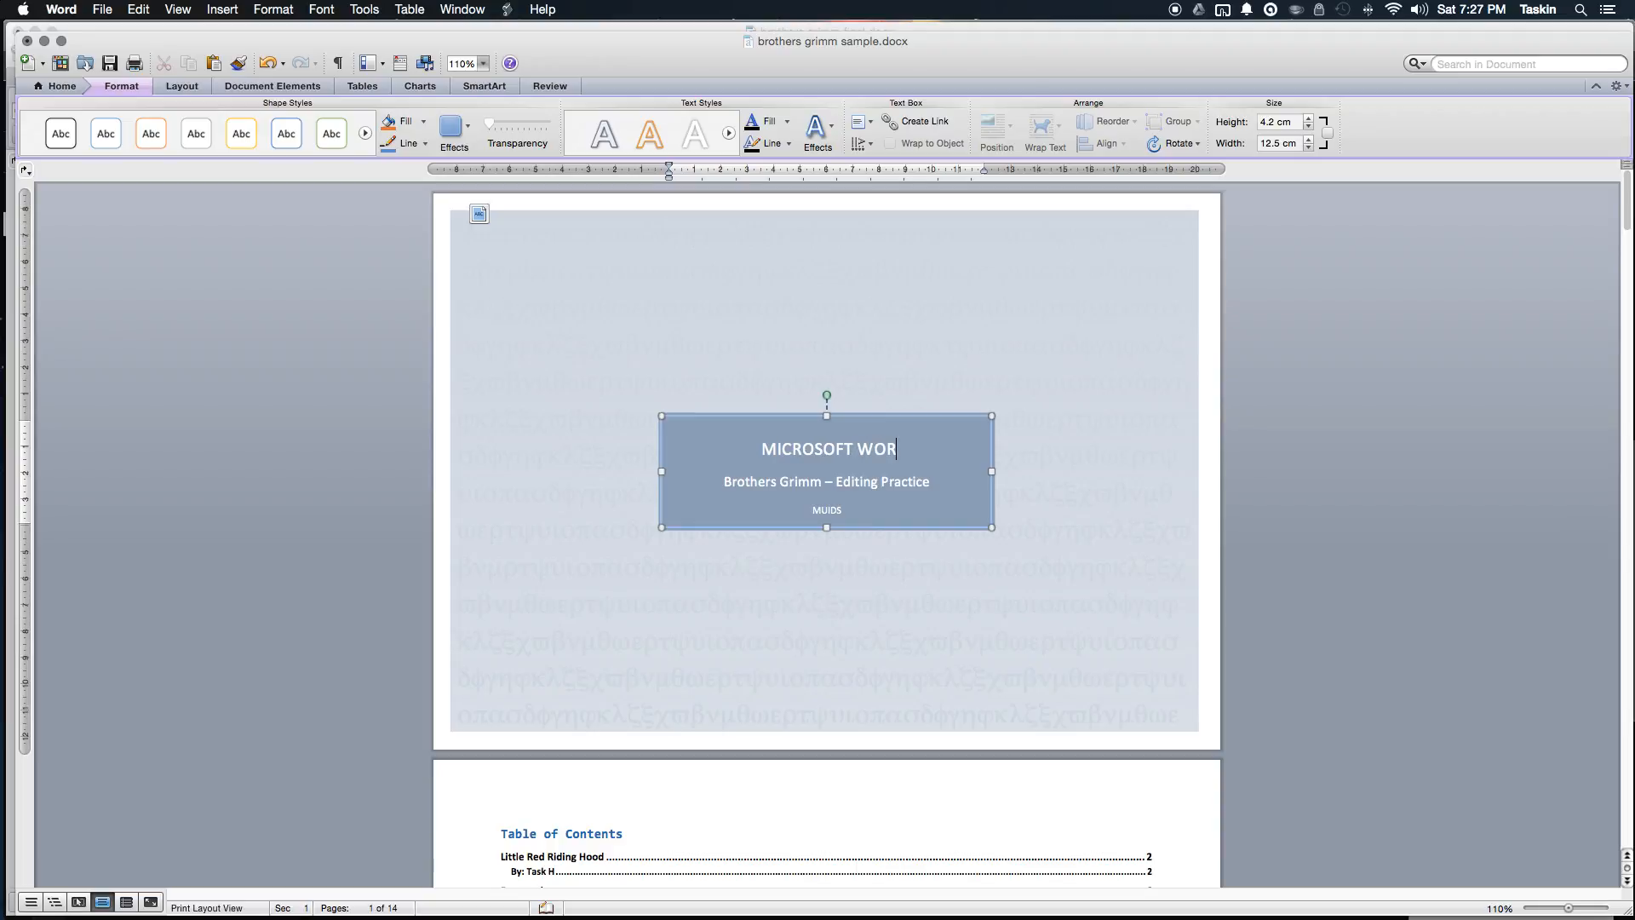
{"action": "left_click", "coordinate": [1368, 506]}
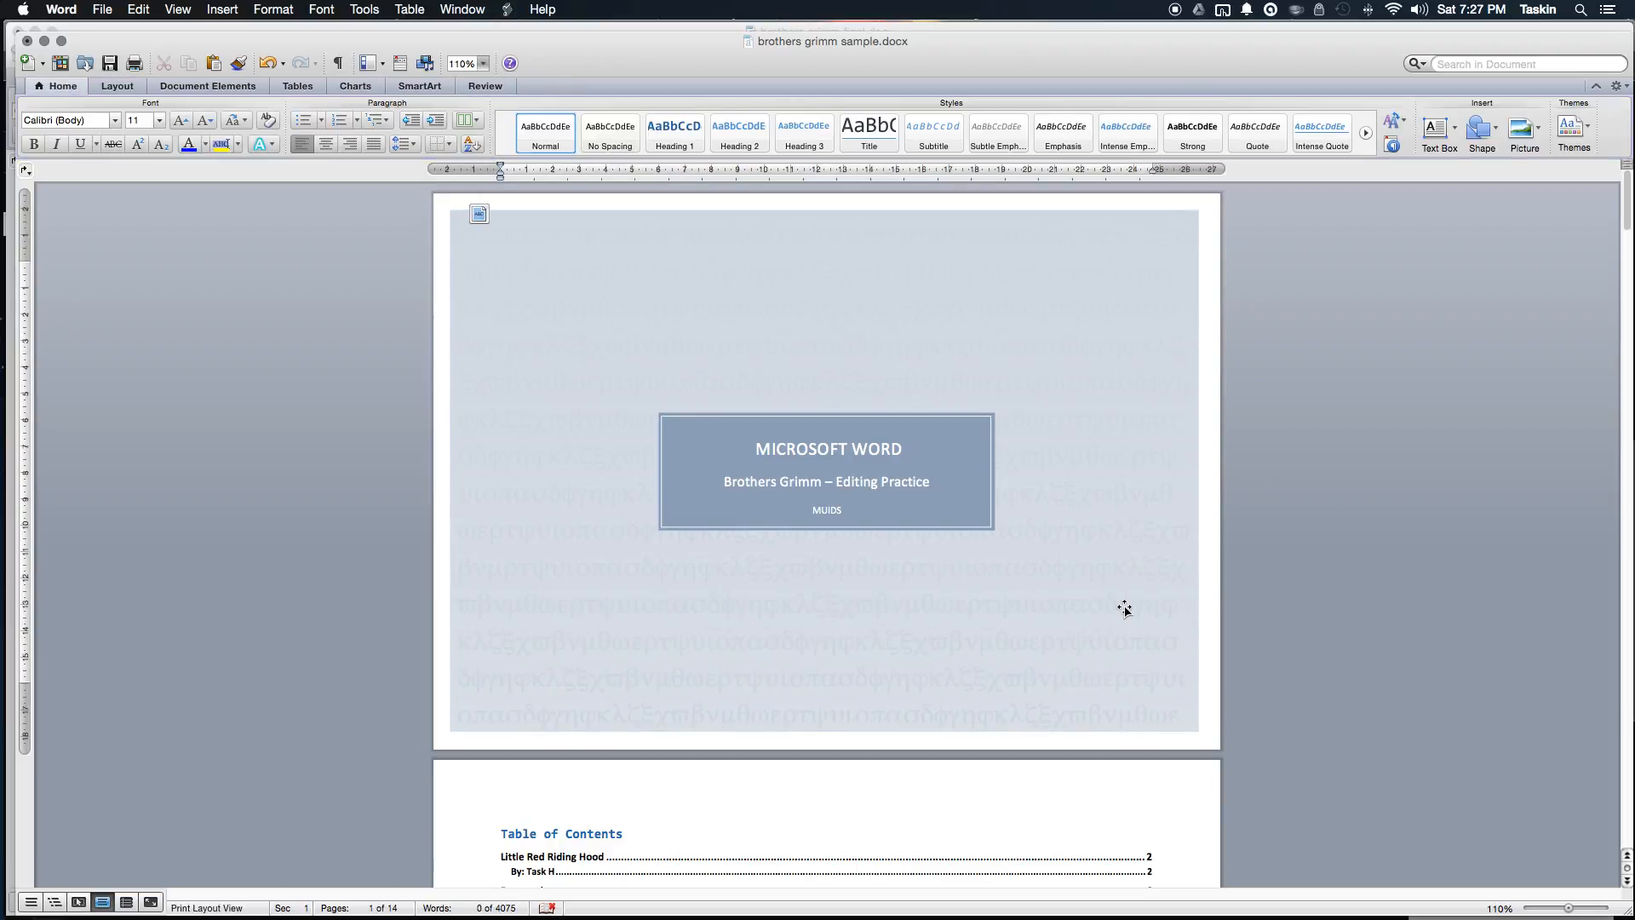
{"action": "scroll", "coordinate": [1124, 607], "scroll_direction": "down", "scroll_amount": 5}
{"action": "scroll", "coordinate": [1128, 613], "scroll_direction": "up", "scroll_amount": 5}
Step: Look over brothers grimm final.docx, then bring brothers grimm sample.docx back to the front
{"action": "key", "text": "ctrl+Down"}
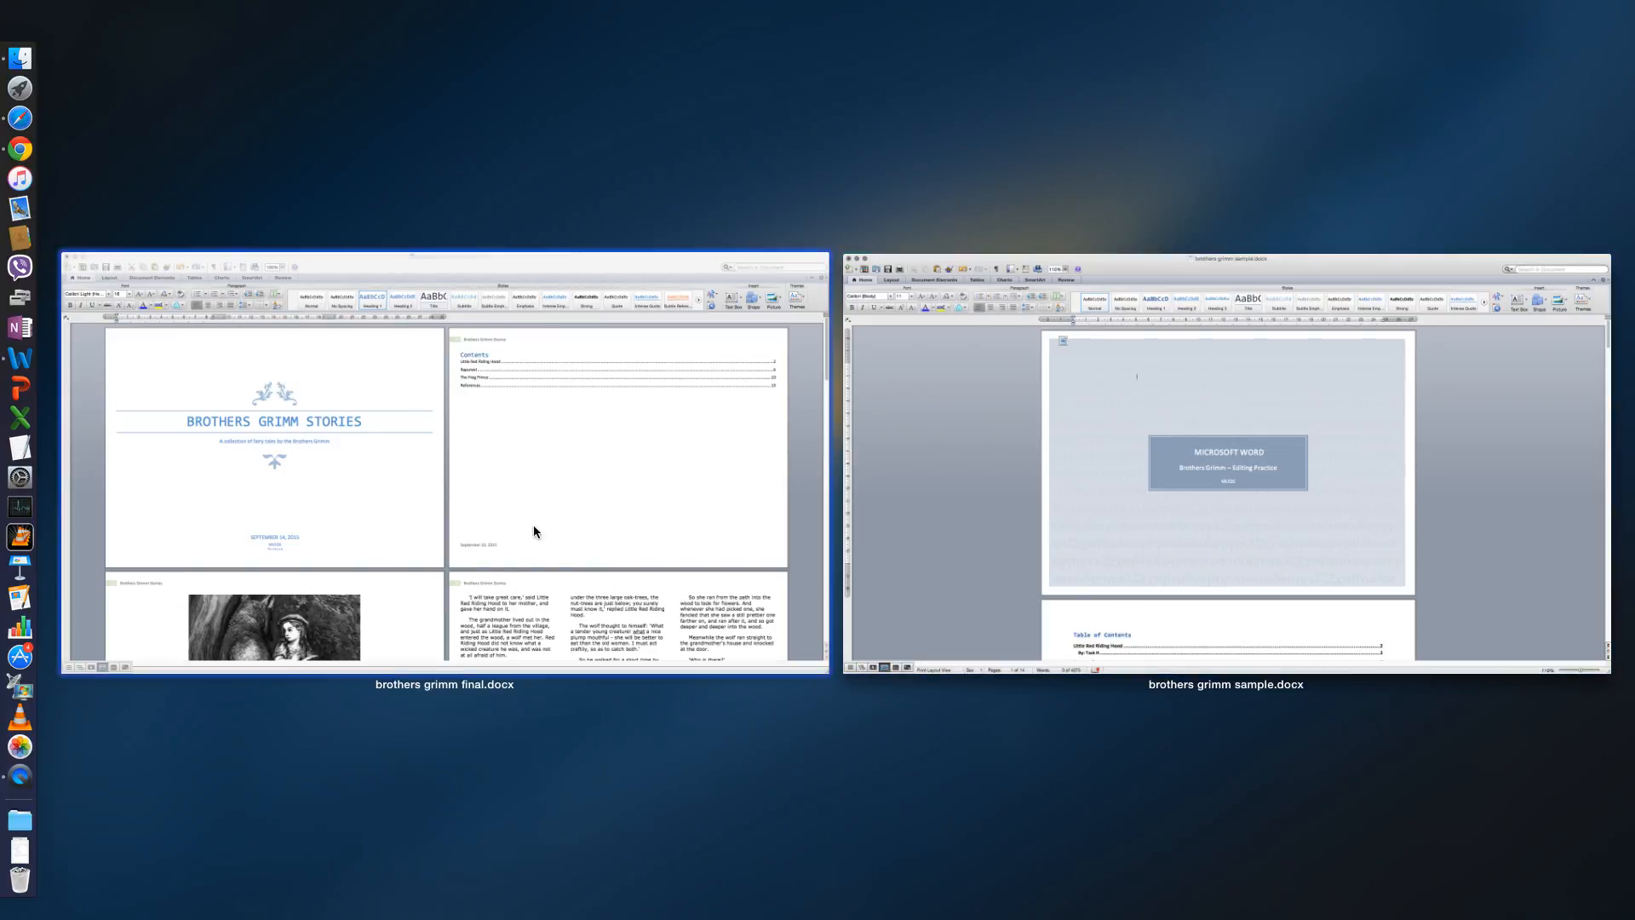
{"action": "left_click", "coordinate": [453, 477]}
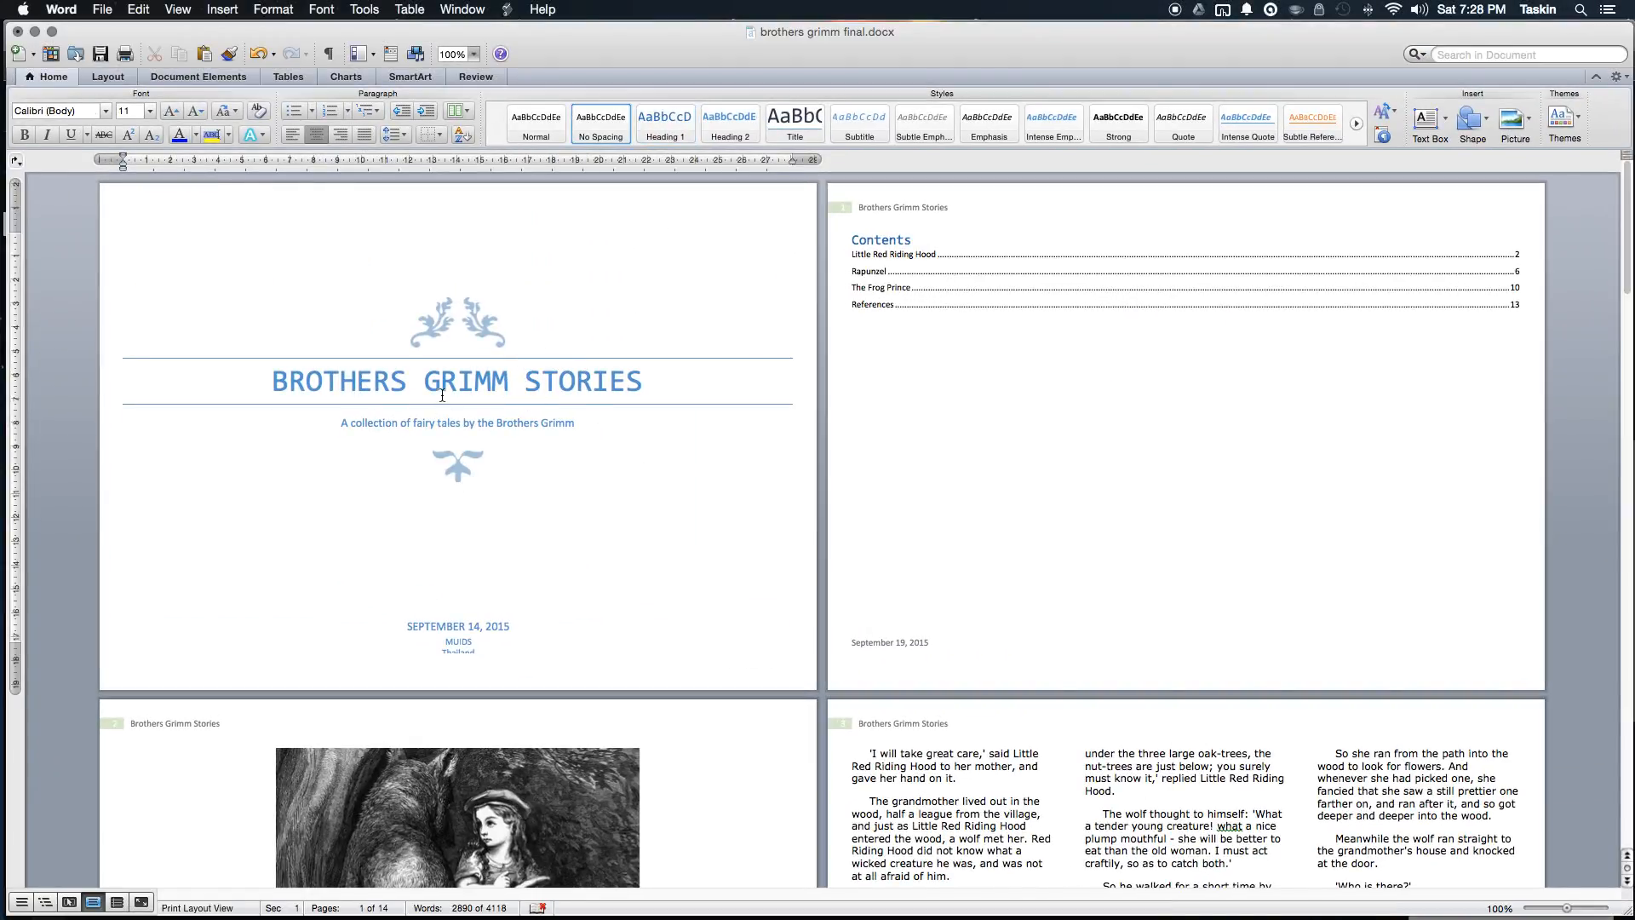
{"action": "scroll", "coordinate": [468, 442], "scroll_direction": "down", "scroll_amount": 1}
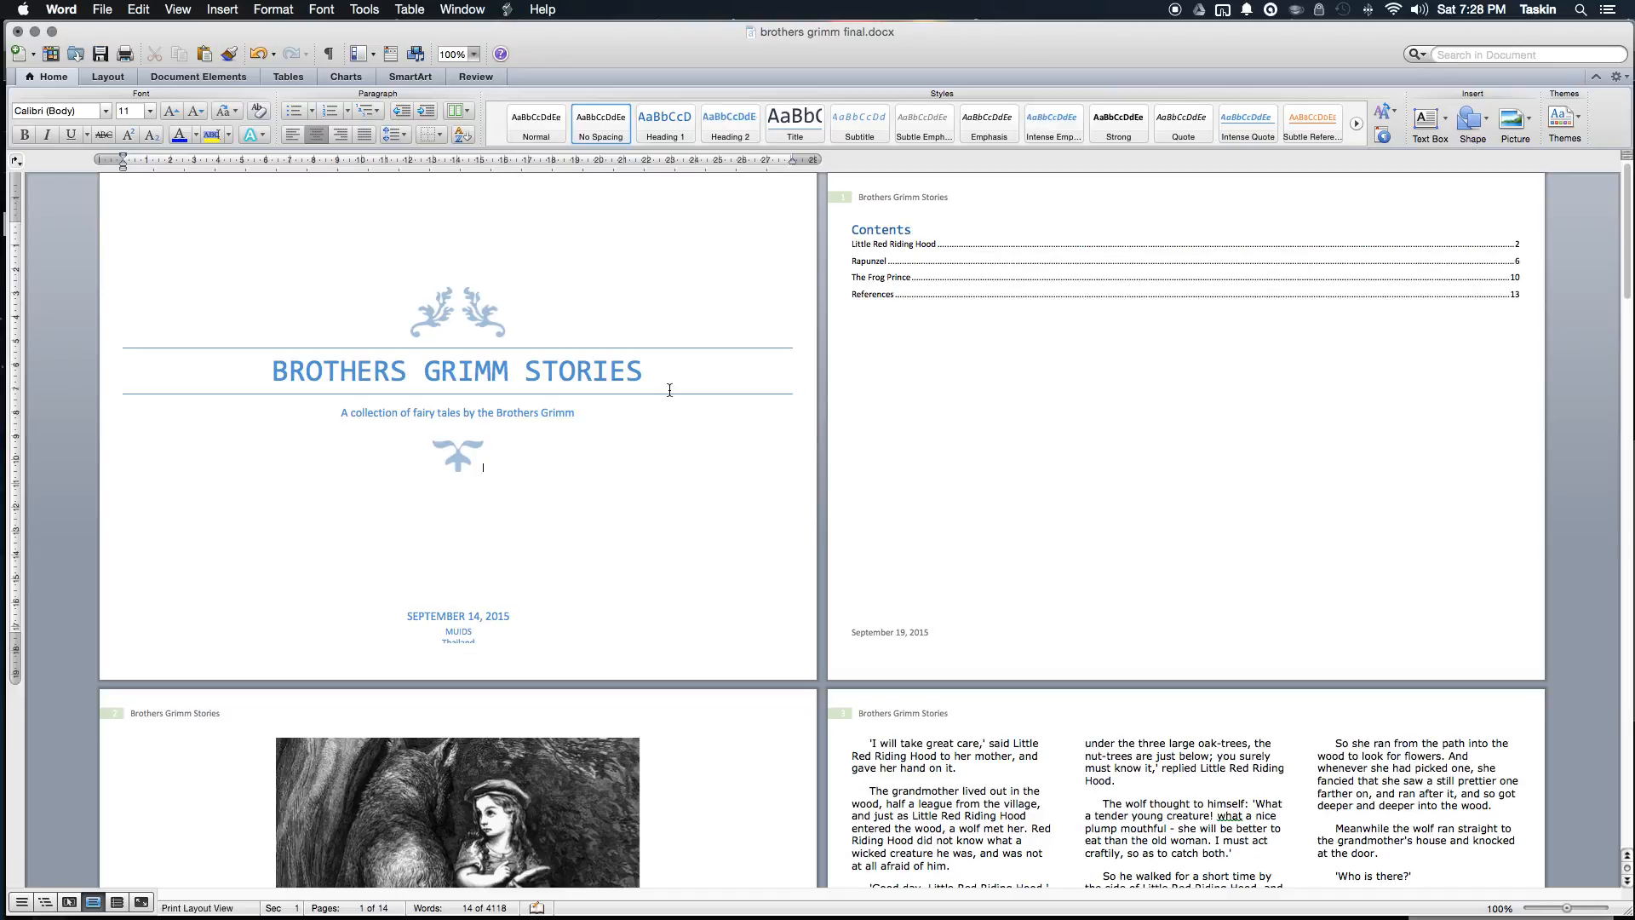
{"action": "scroll", "coordinate": [784, 590], "scroll_direction": "down", "scroll_amount": 8}
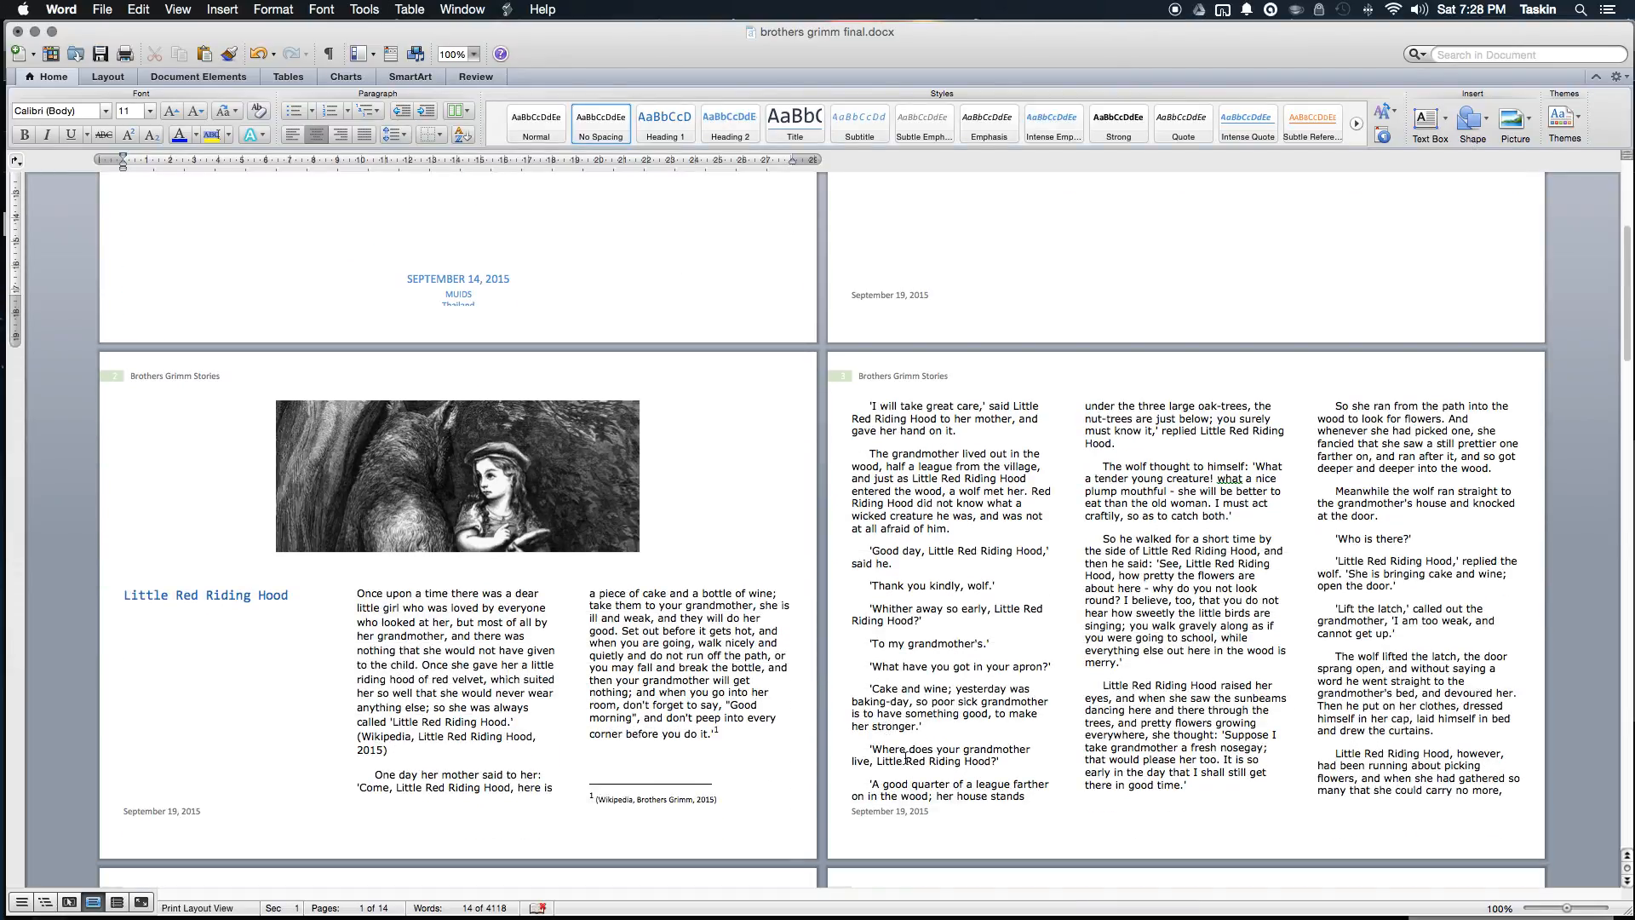
{"action": "key", "text": "ctrl+Down"}
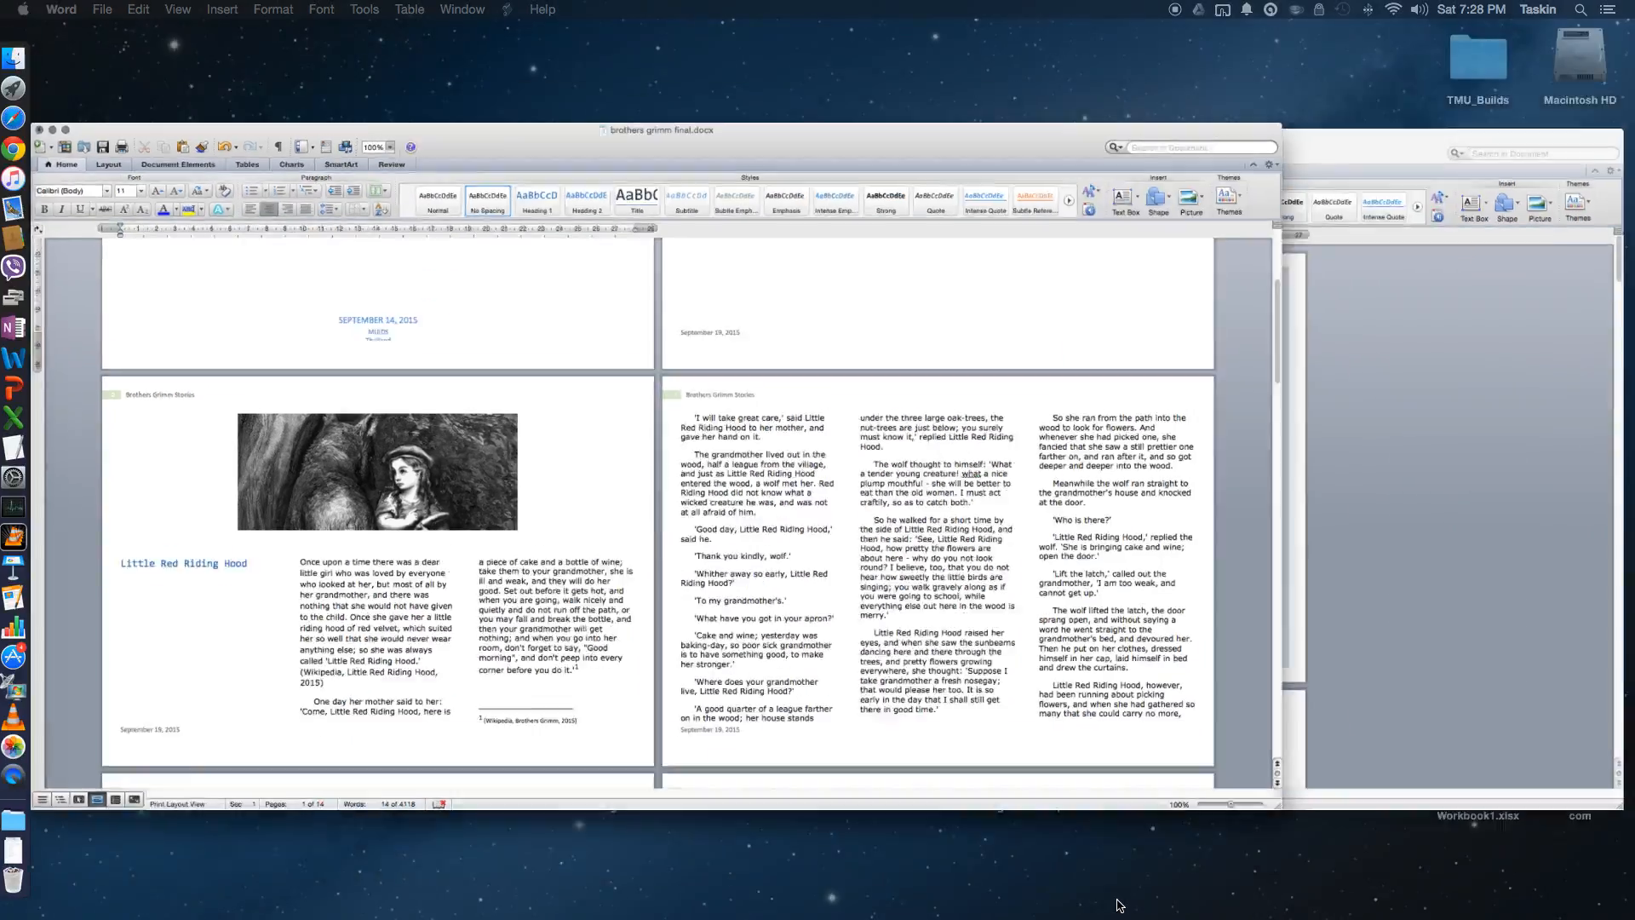
{"action": "left_click", "coordinate": [1008, 401]}
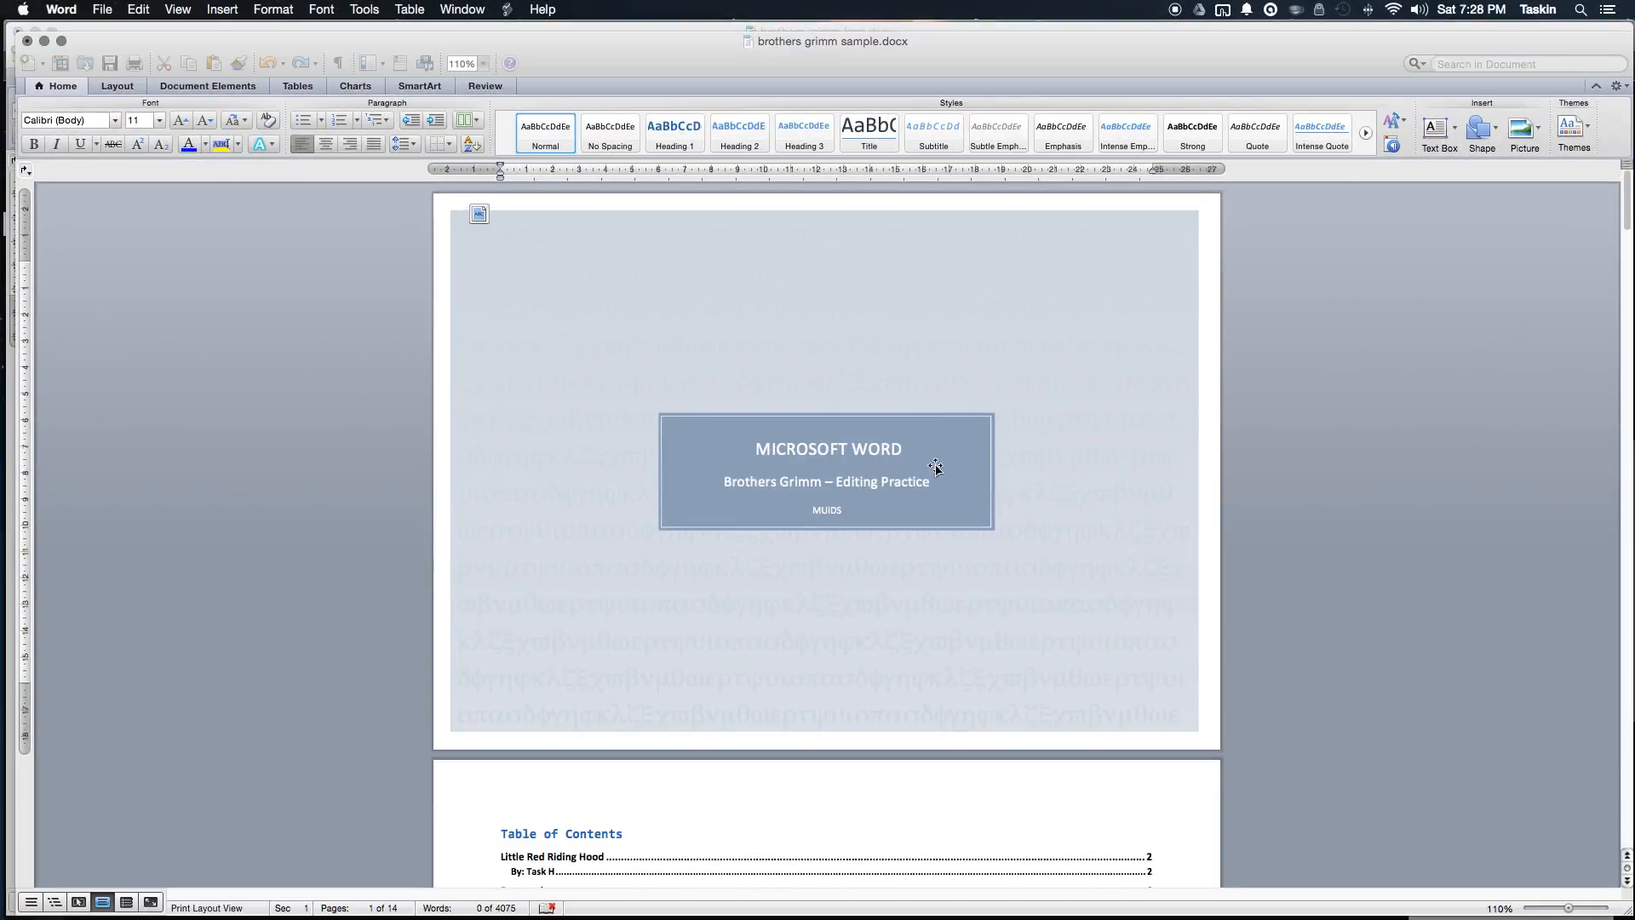
{"action": "scroll", "coordinate": [856, 436], "scroll_direction": "down", "scroll_amount": 3}
{"action": "scroll", "coordinate": [851, 434], "scroll_direction": "down", "scroll_amount": 5}
{"action": "scroll", "coordinate": [852, 430], "scroll_direction": "up", "scroll_amount": 8}
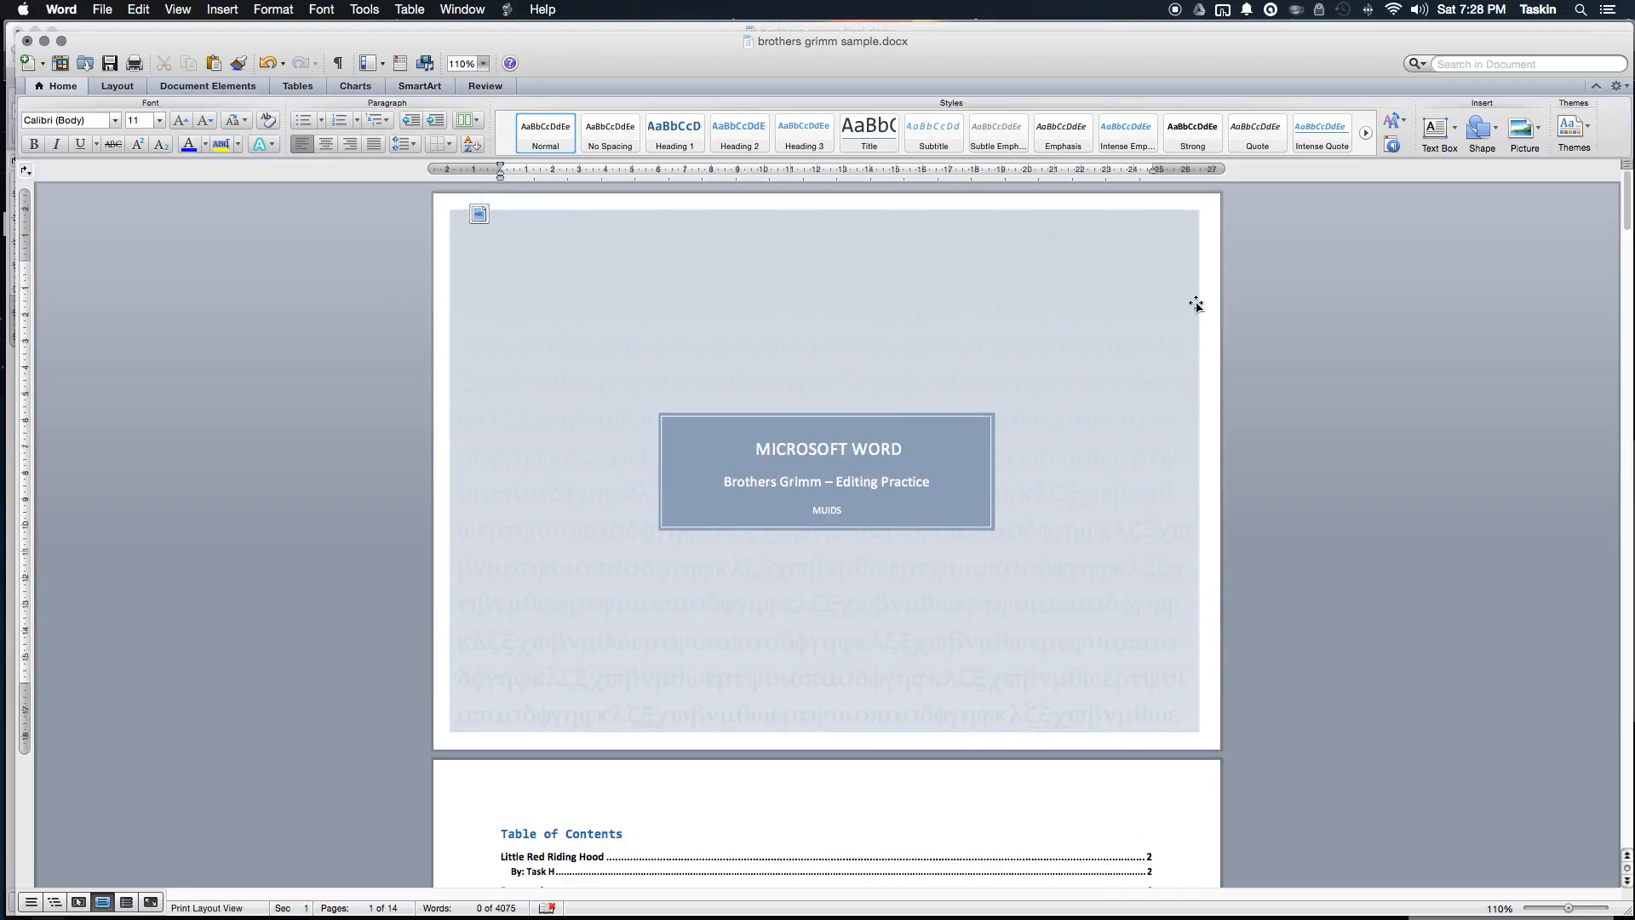
{"action": "scroll", "coordinate": [1234, 334], "scroll_direction": "down", "scroll_amount": 5}
{"action": "scroll", "coordinate": [1266, 452], "scroll_direction": "down", "scroll_amount": 15}
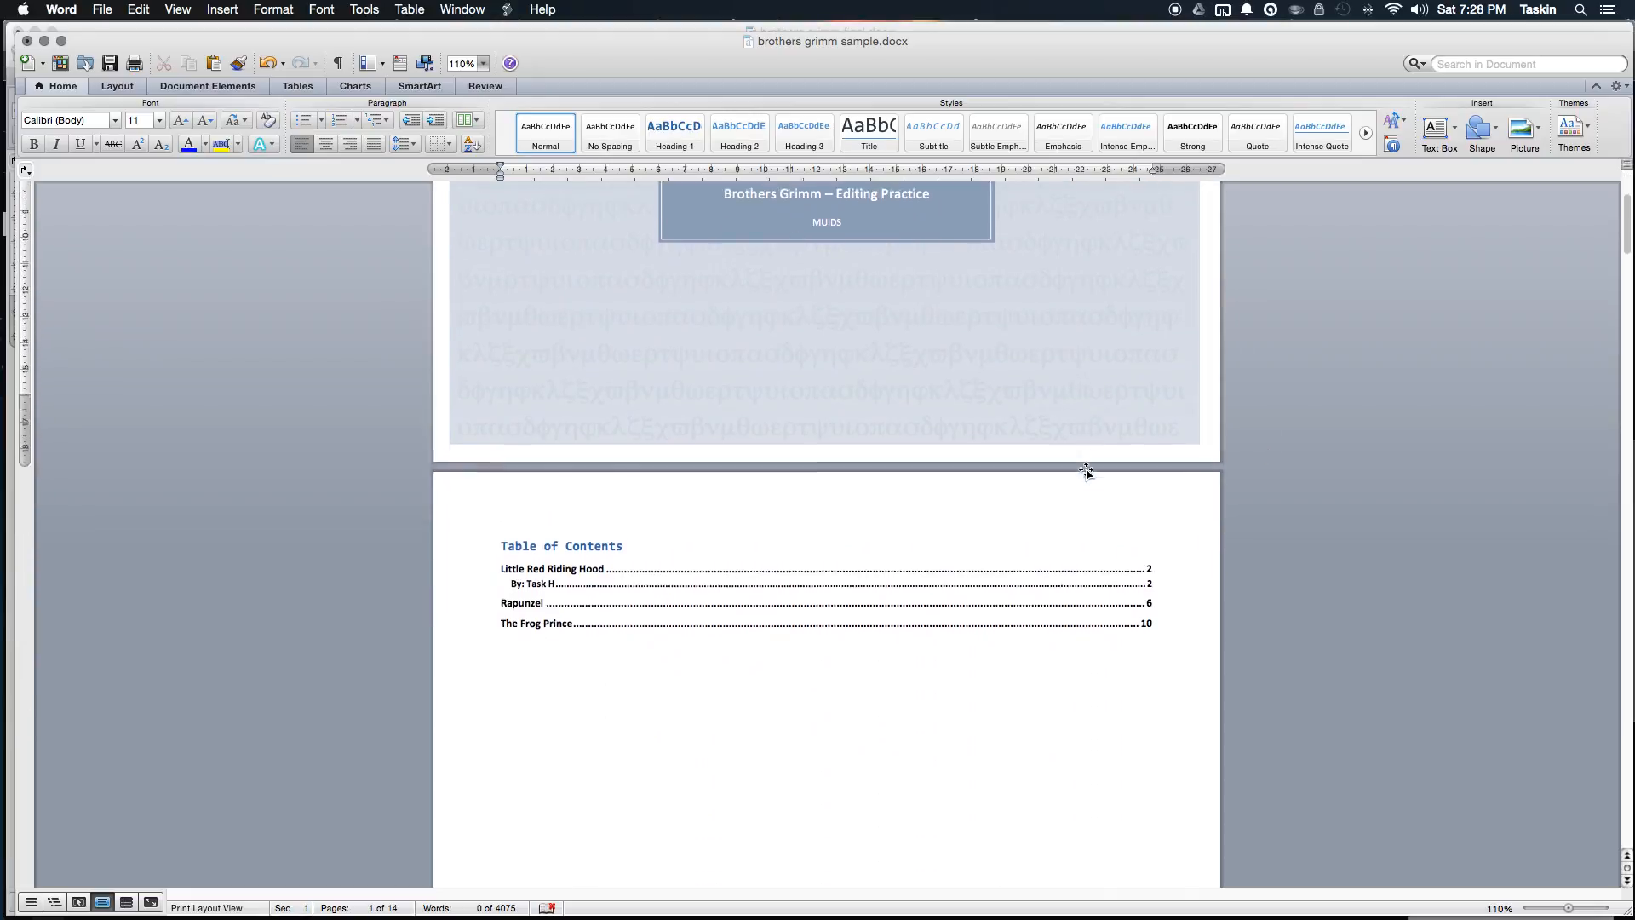
{"action": "scroll", "coordinate": [1180, 498], "scroll_direction": "down", "scroll_amount": 15}
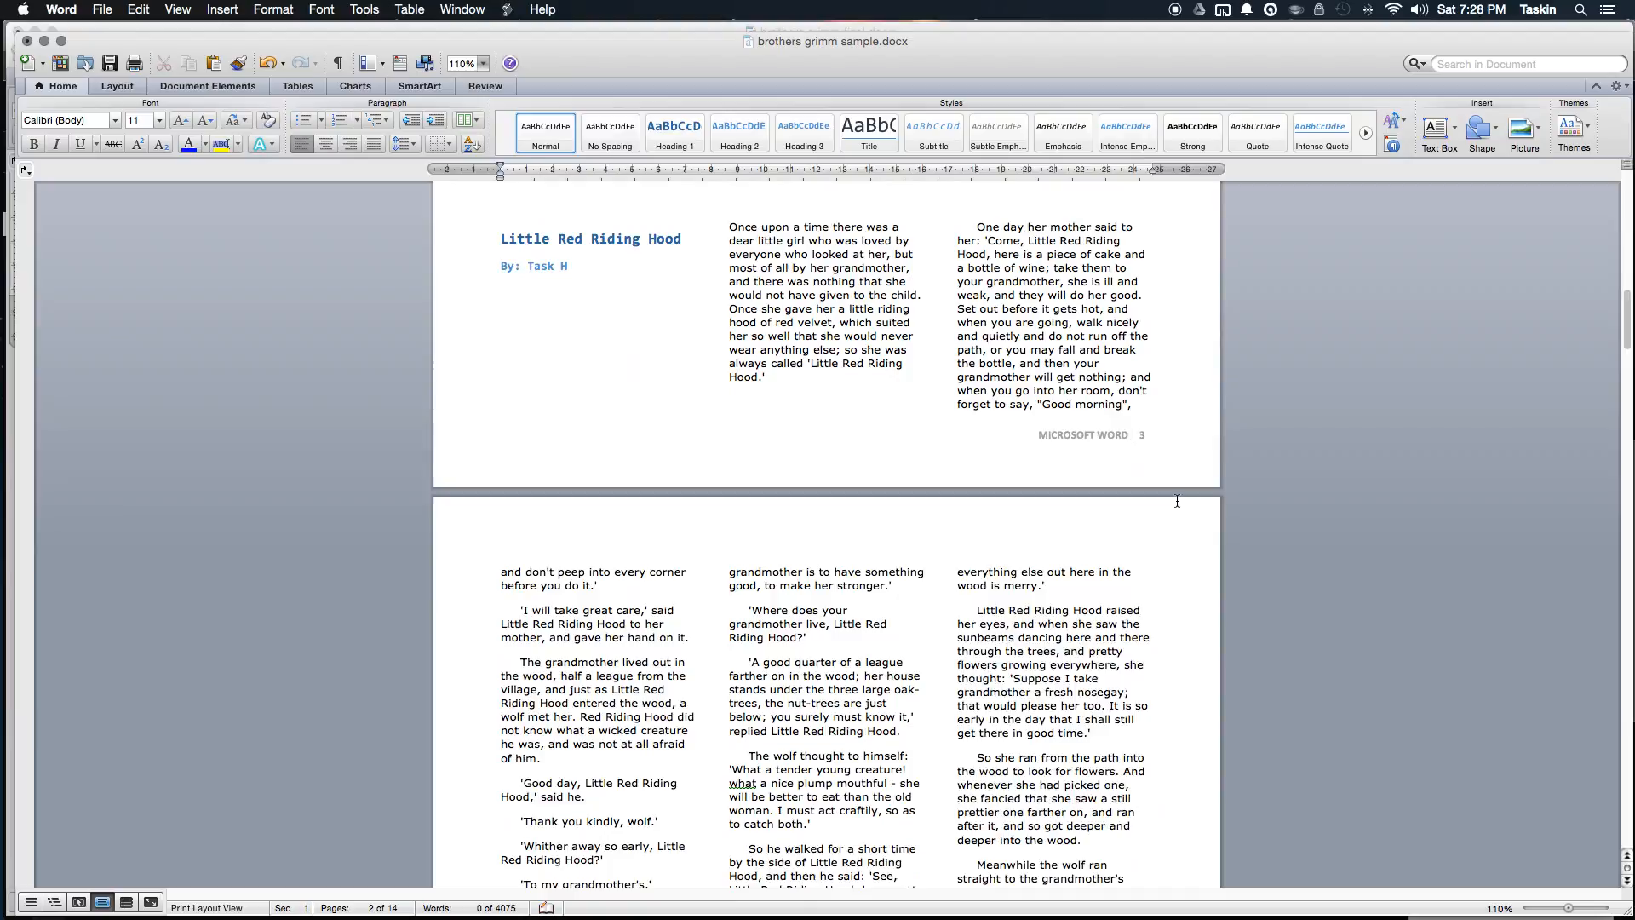
{"action": "scroll", "coordinate": [1177, 504], "scroll_direction": "up", "scroll_amount": 20}
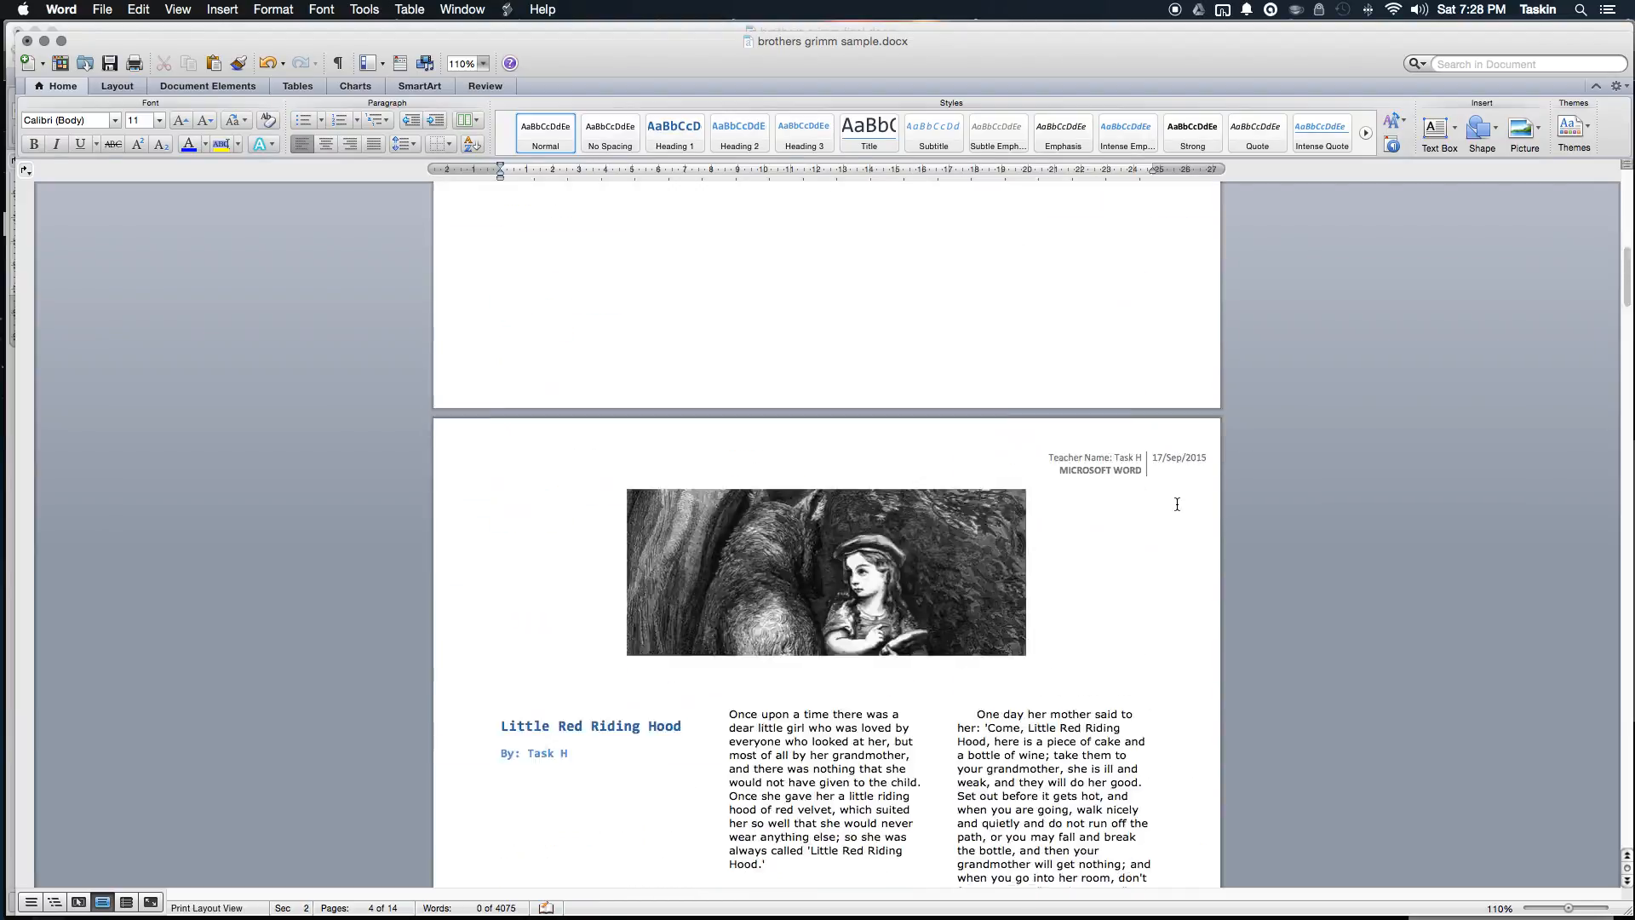
{"action": "scroll", "coordinate": [1066, 403], "scroll_direction": "down", "scroll_amount": 2}
{"action": "scroll", "coordinate": [1066, 403], "scroll_direction": "up", "scroll_amount": 2}
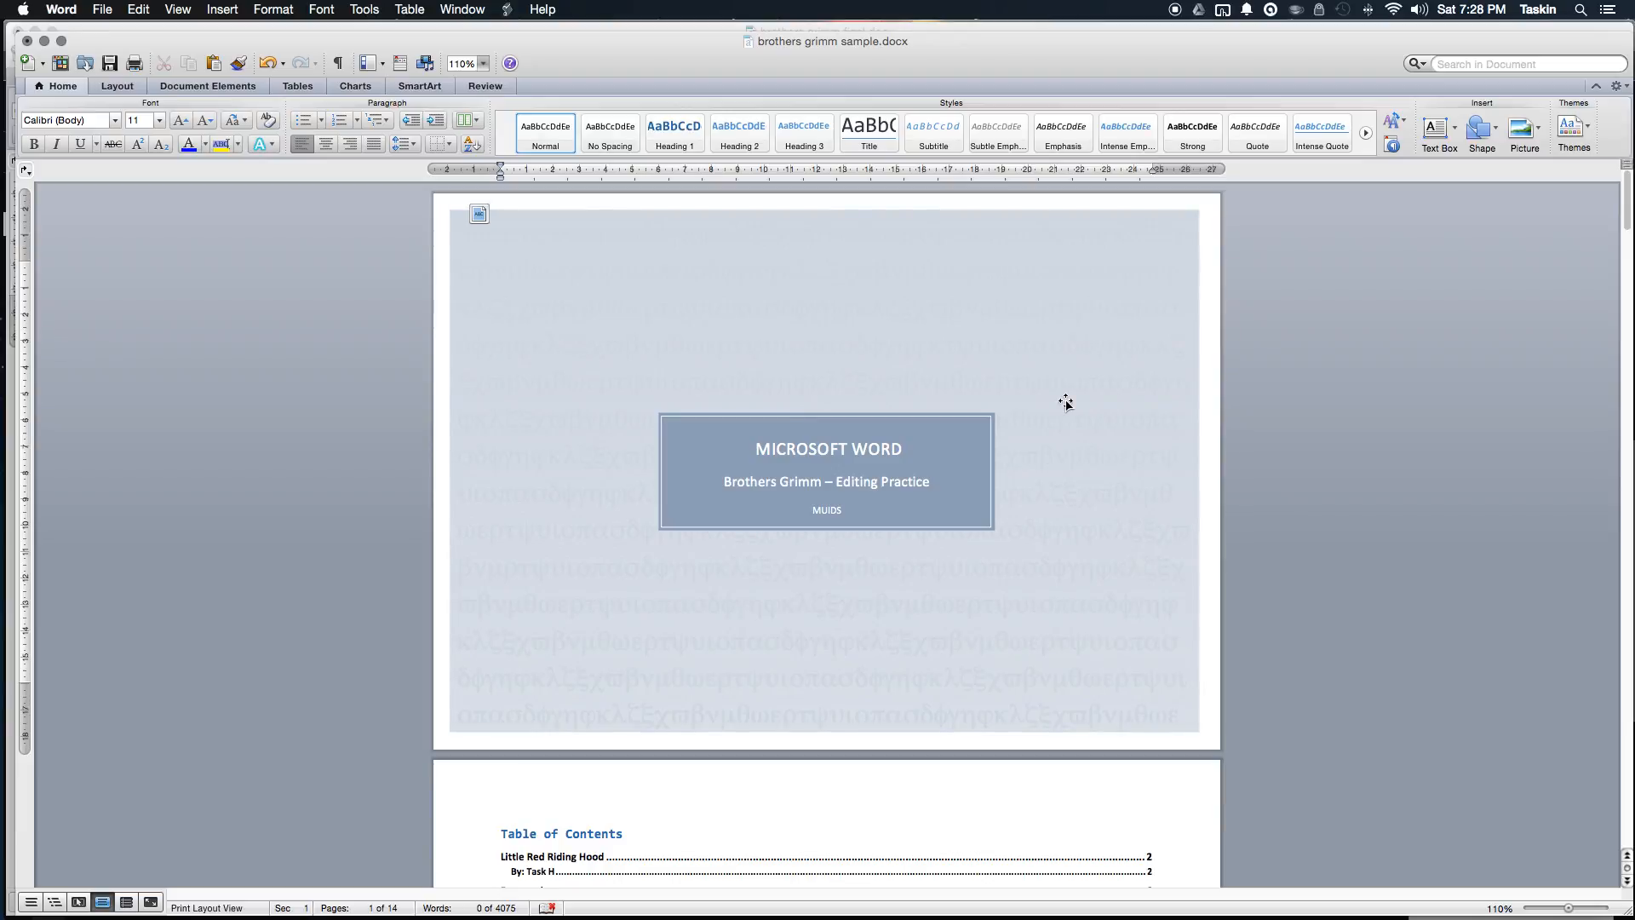
{"action": "scroll", "coordinate": [1066, 403], "scroll_direction": "down", "scroll_amount": 20}
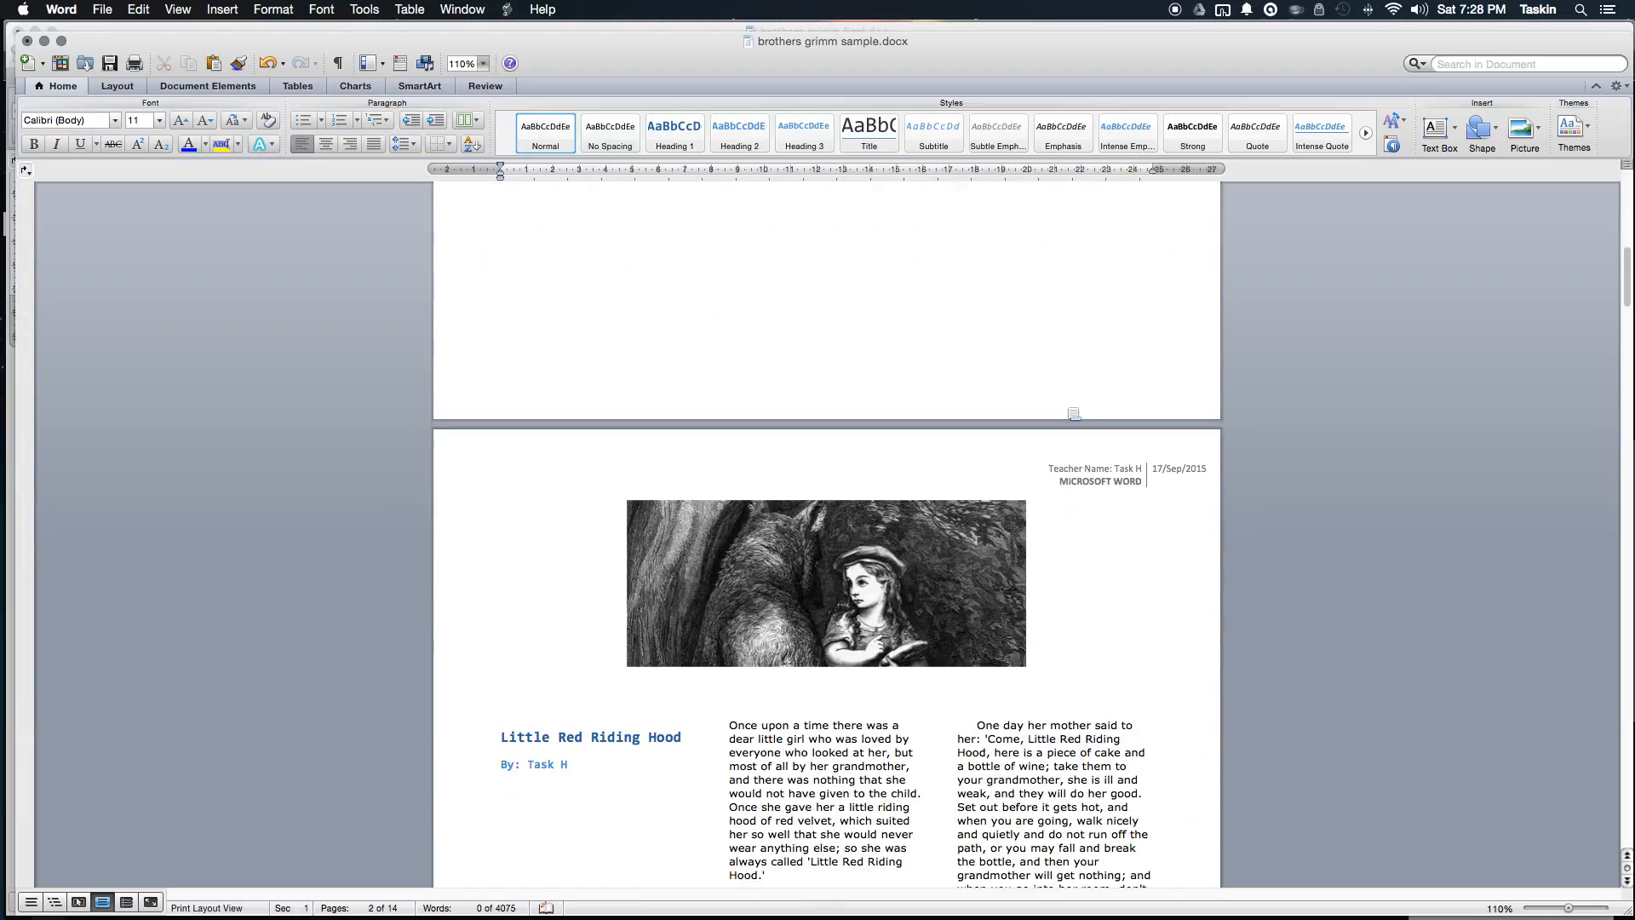
{"action": "scroll", "coordinate": [1111, 482], "scroll_direction": "down", "scroll_amount": 10}
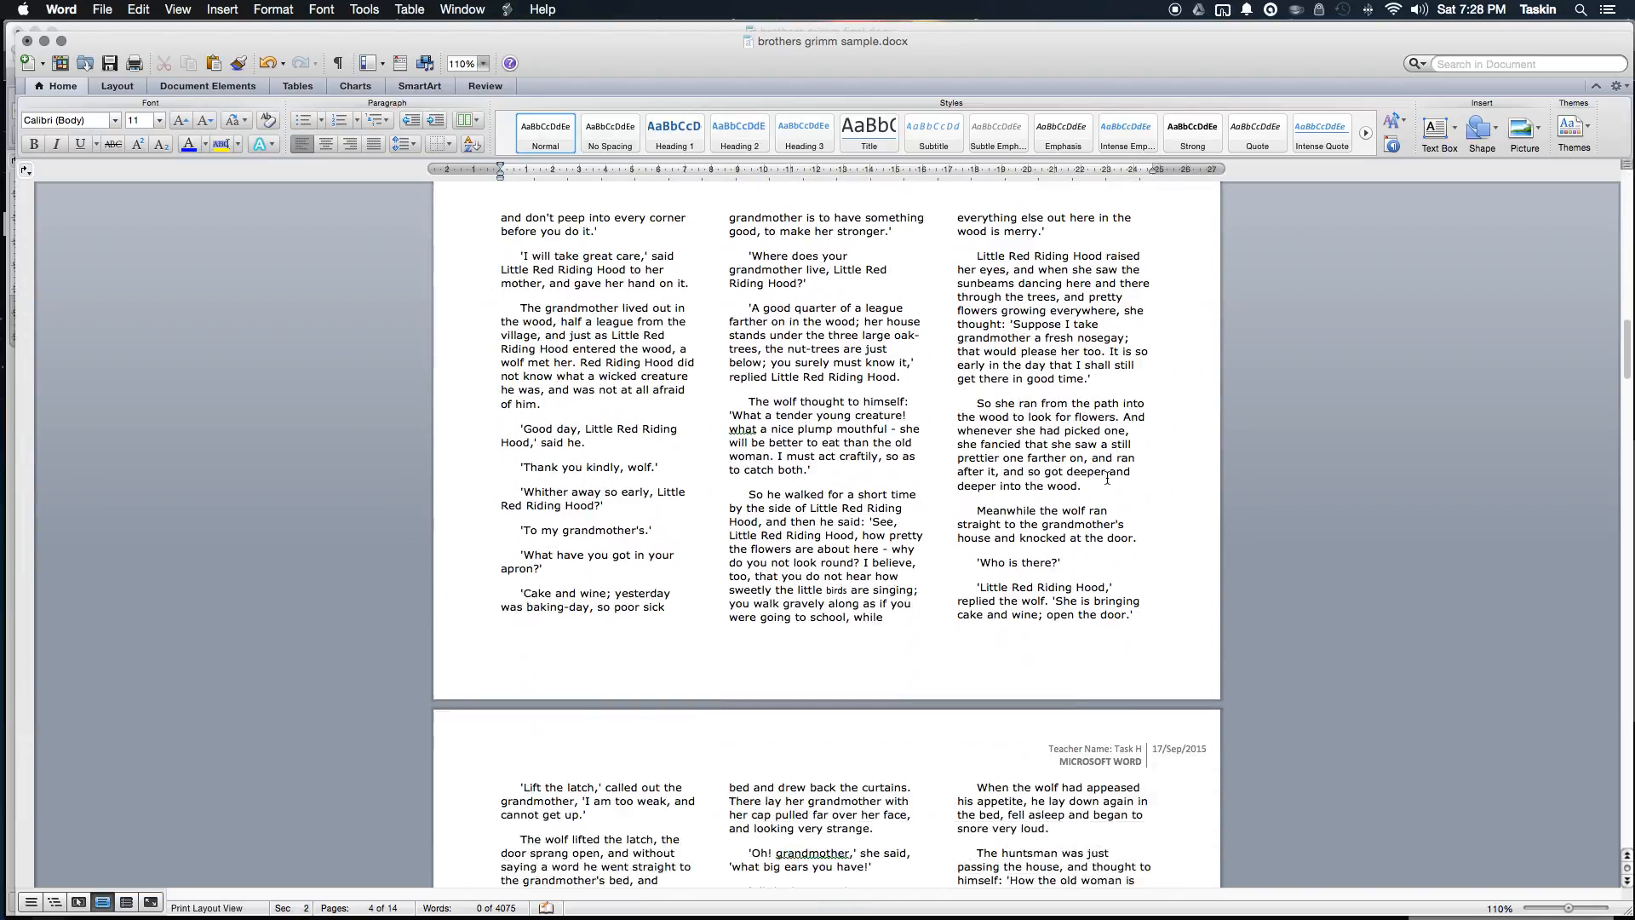
{"action": "scroll", "coordinate": [1107, 477], "scroll_direction": "up", "scroll_amount": 5}
{"action": "scroll", "coordinate": [1107, 477], "scroll_direction": "down", "scroll_amount": 11}
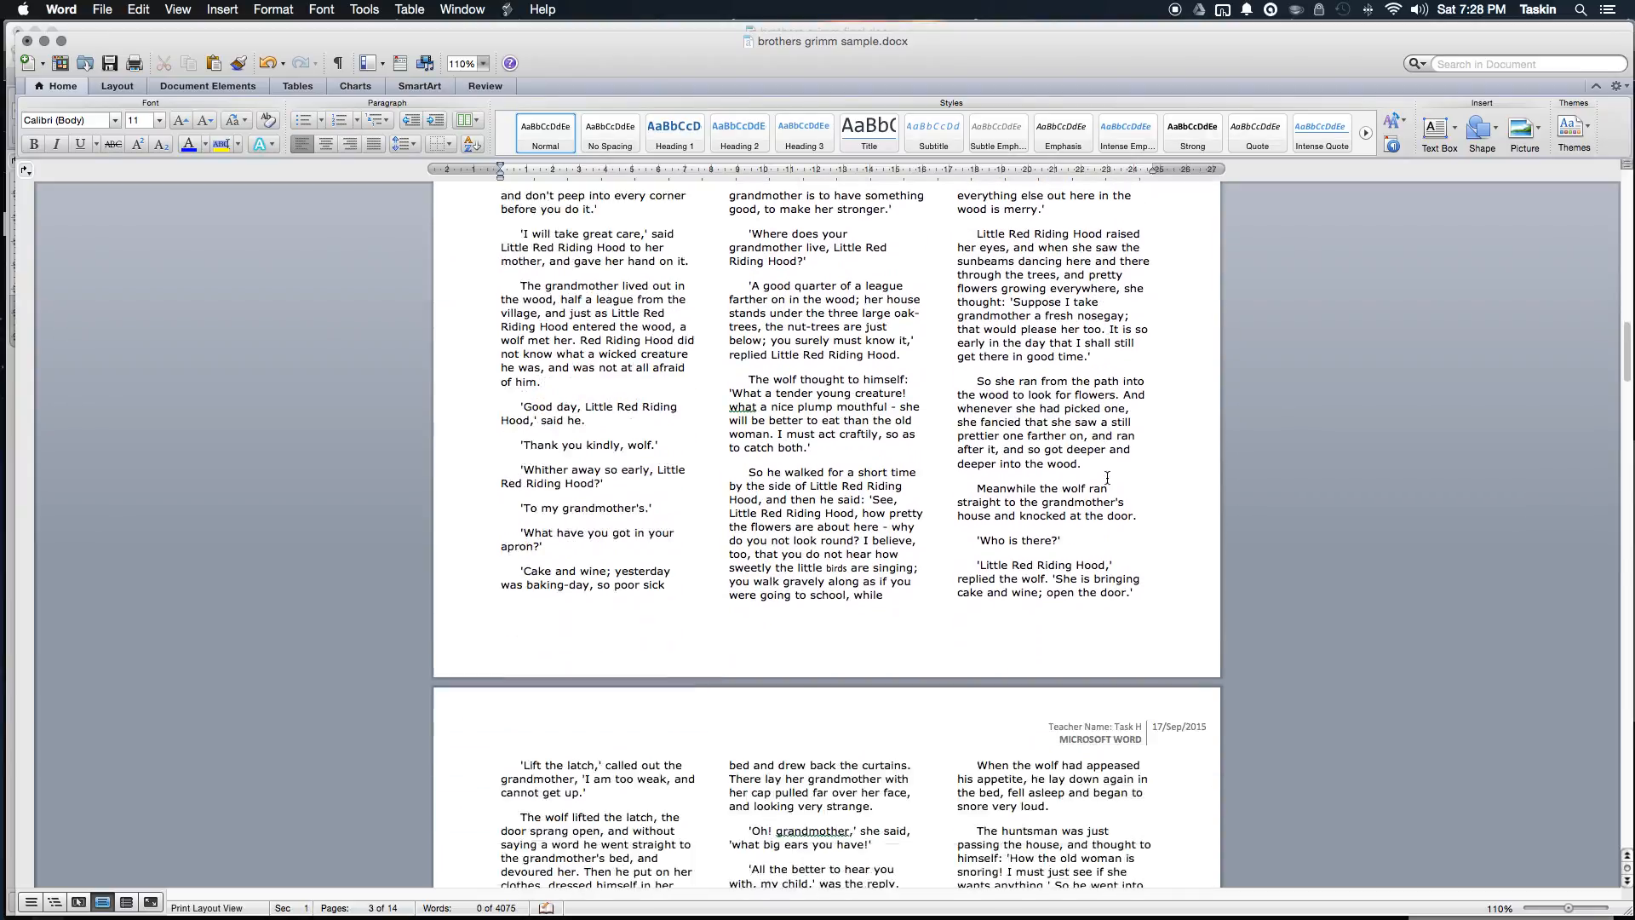
{"action": "scroll", "coordinate": [1107, 477], "scroll_direction": "down", "scroll_amount": 12}
{"action": "scroll", "coordinate": [1107, 477], "scroll_direction": "up", "scroll_amount": 20}
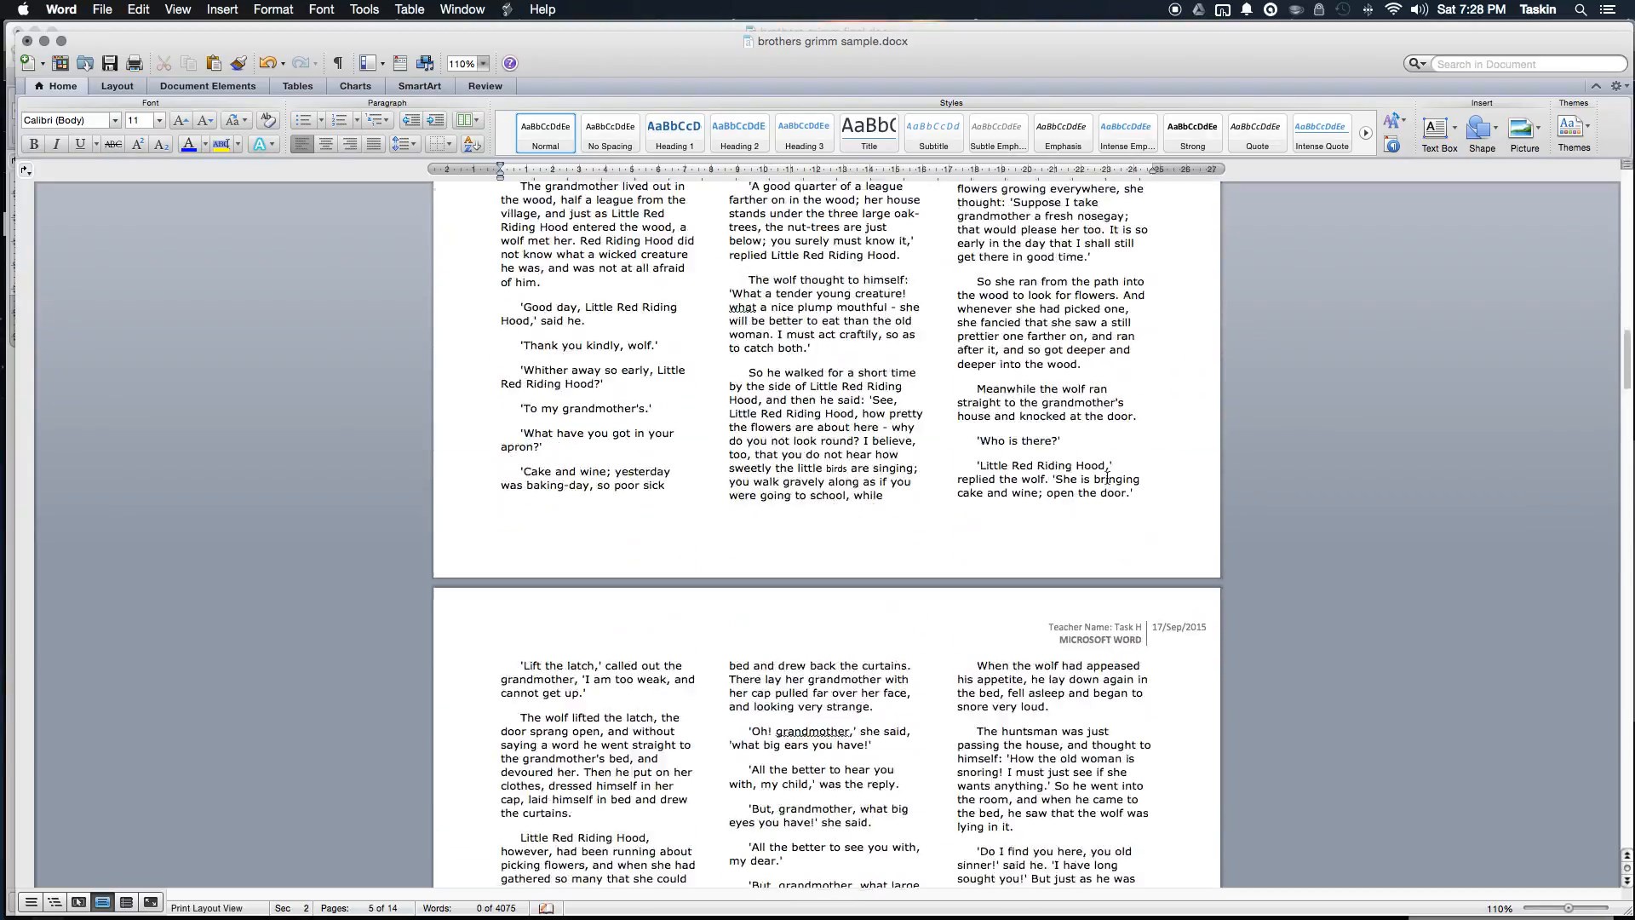
{"action": "scroll", "coordinate": [1107, 477], "scroll_direction": "up", "scroll_amount": 15}
{"action": "scroll", "coordinate": [1107, 481], "scroll_direction": "down", "scroll_amount": 10}
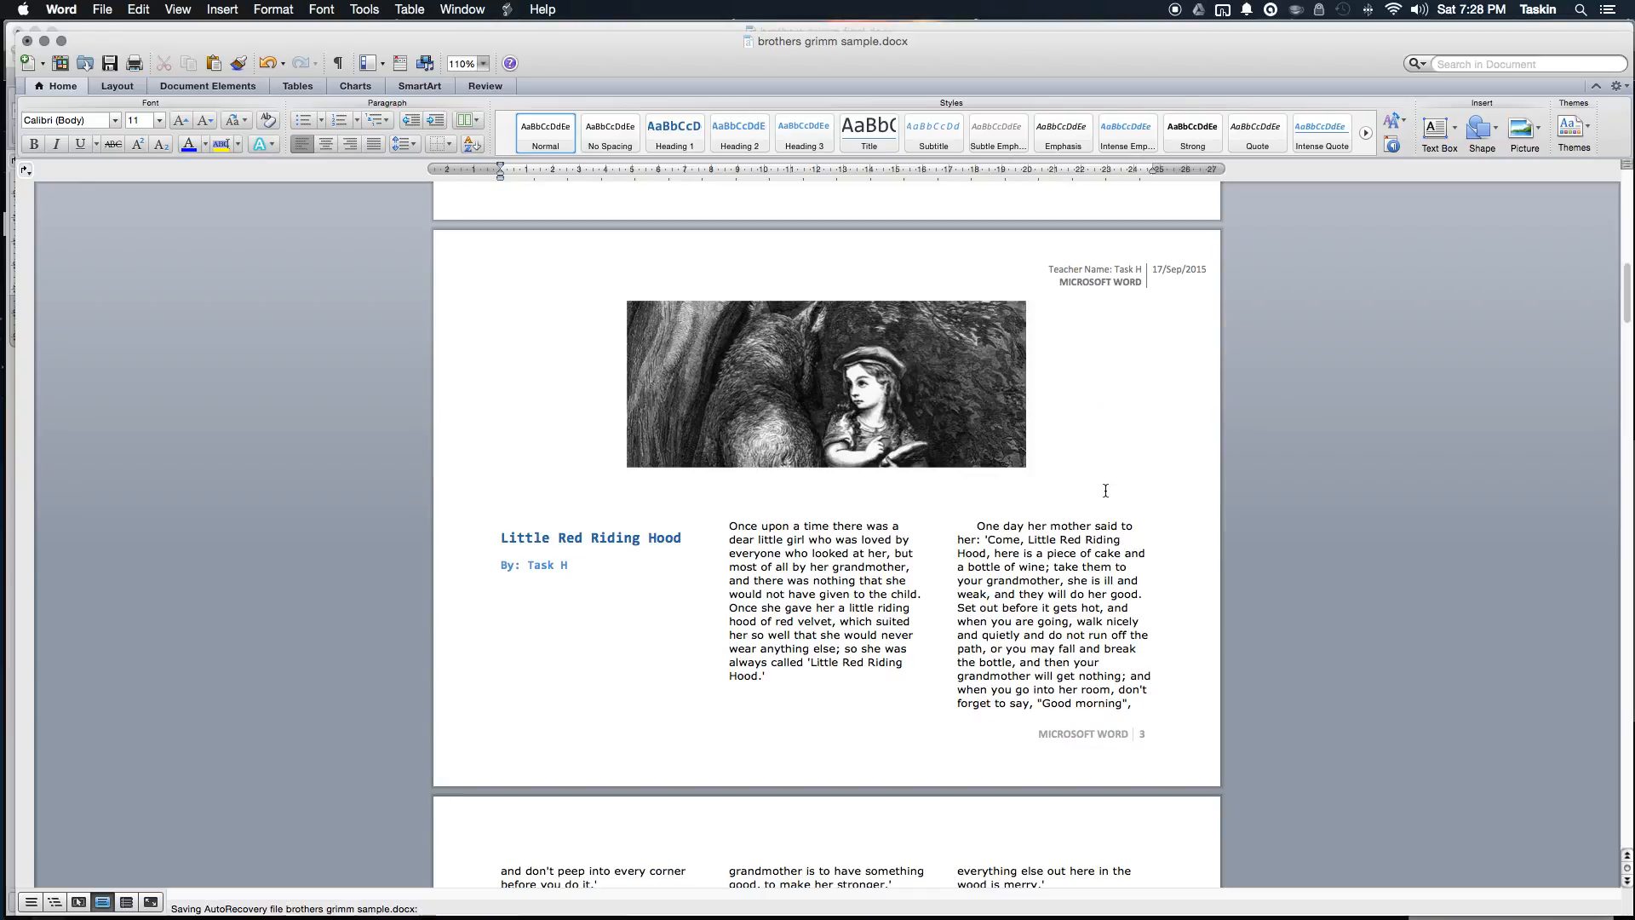
{"action": "scroll", "coordinate": [1105, 491], "scroll_direction": "up", "scroll_amount": 20}
Step: Replace the MICROSOFT WORD title line with 'Brothers Grimm Stories'
{"action": "left_click", "coordinate": [1106, 490]}
{"action": "left_click", "coordinate": [850, 456]}
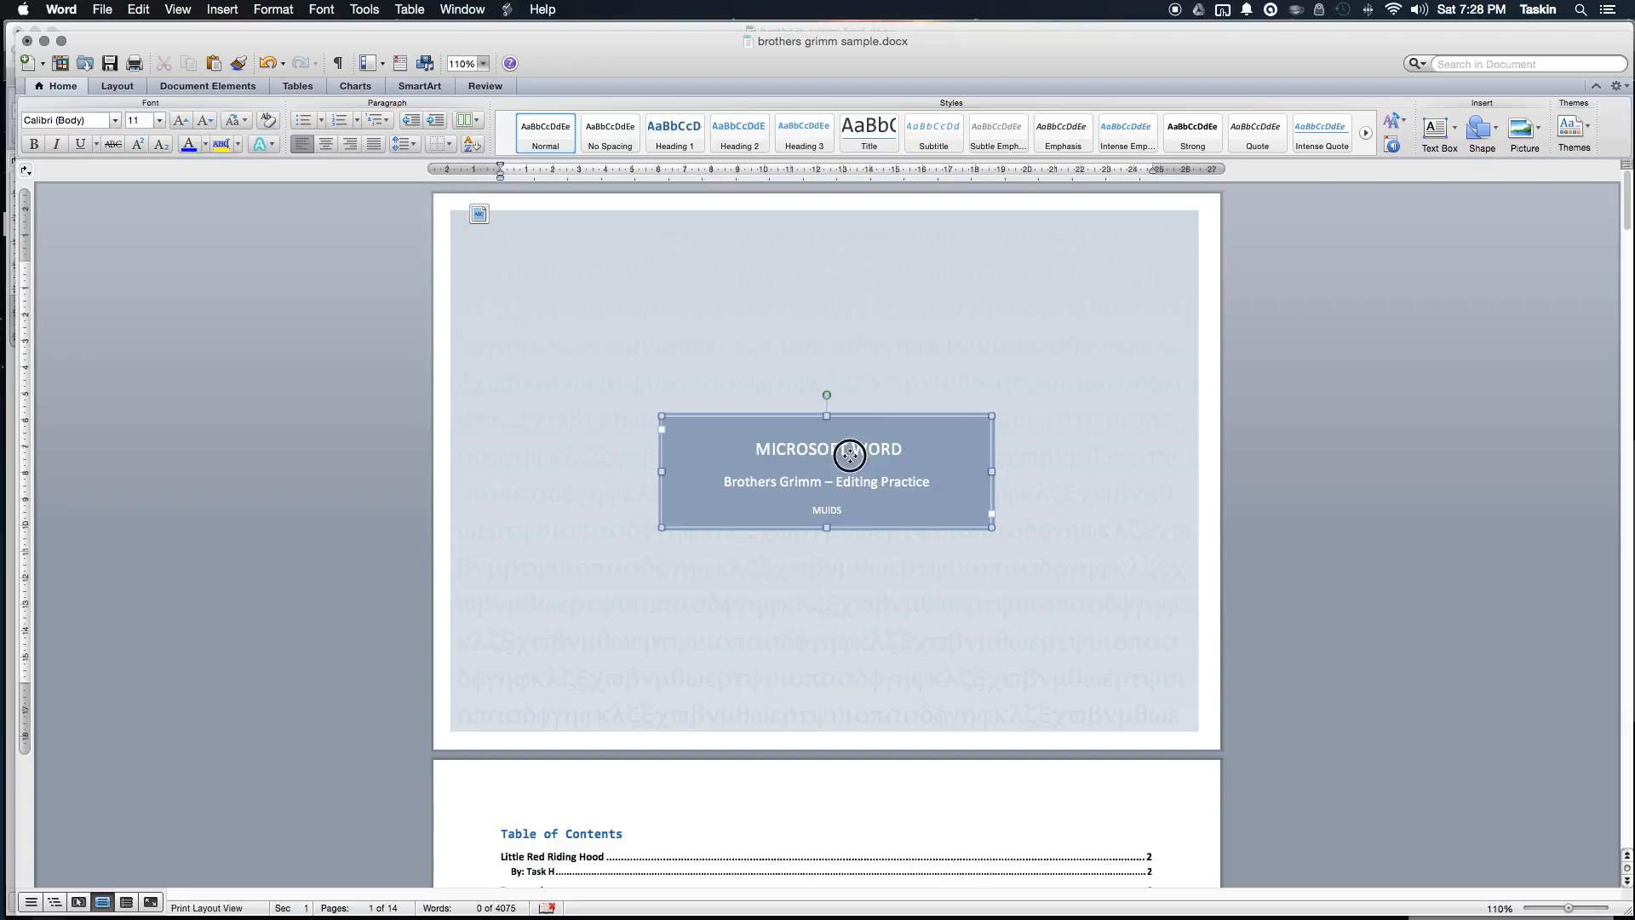
{"action": "double_click", "coordinate": [840, 451]}
{"action": "triple_click", "coordinate": [857, 452]}
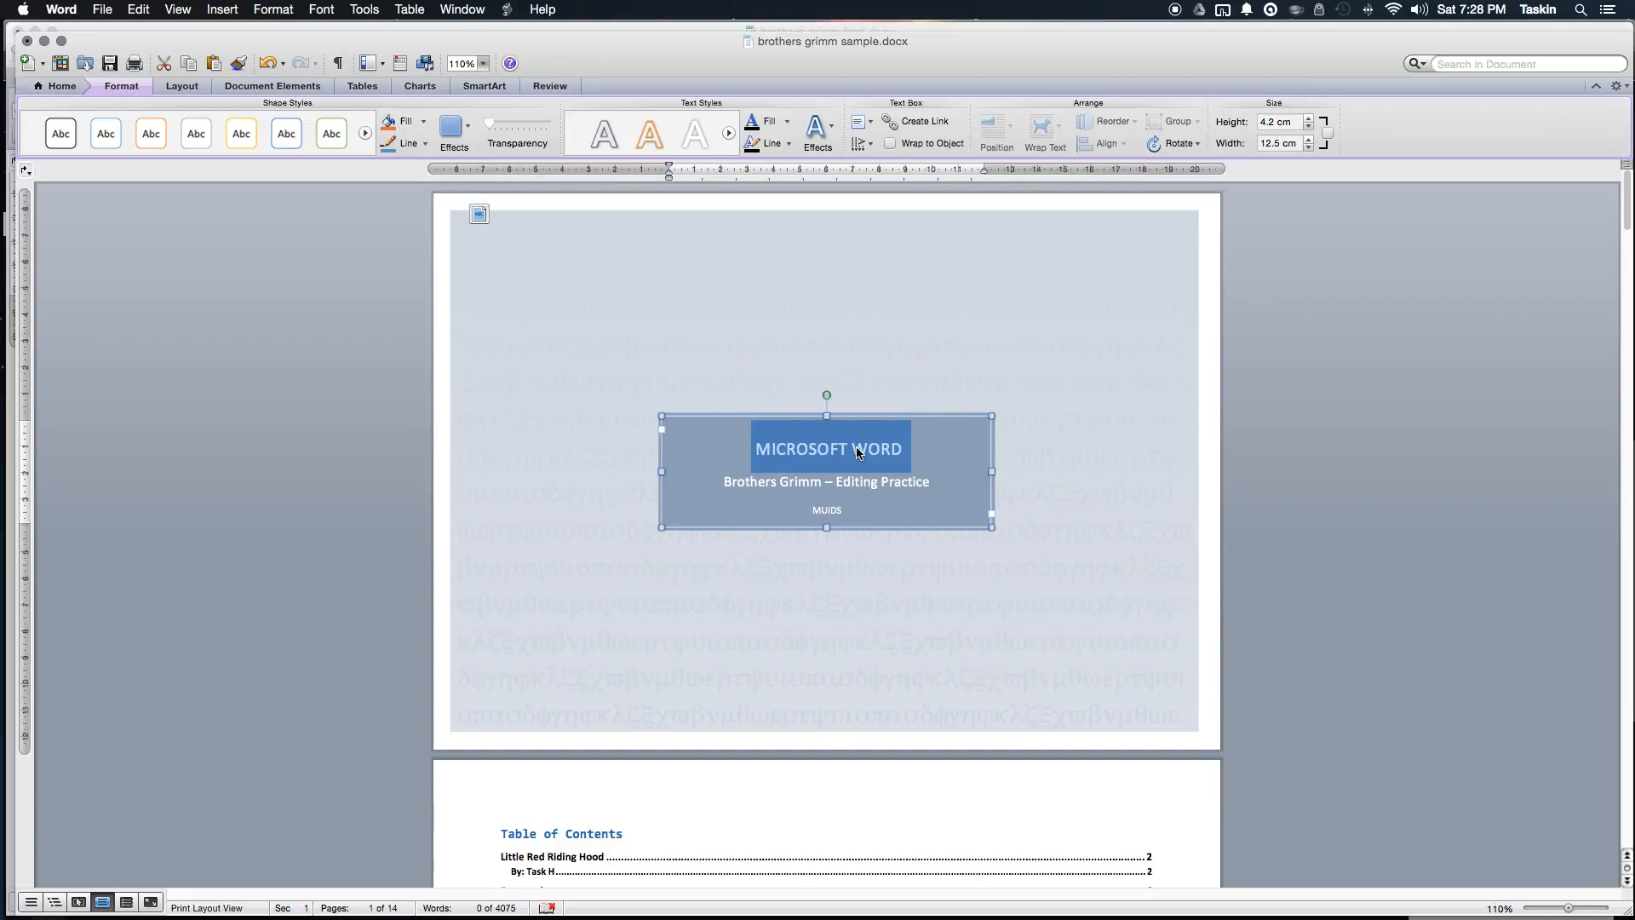
{"action": "type", "text": "Brothers G"}
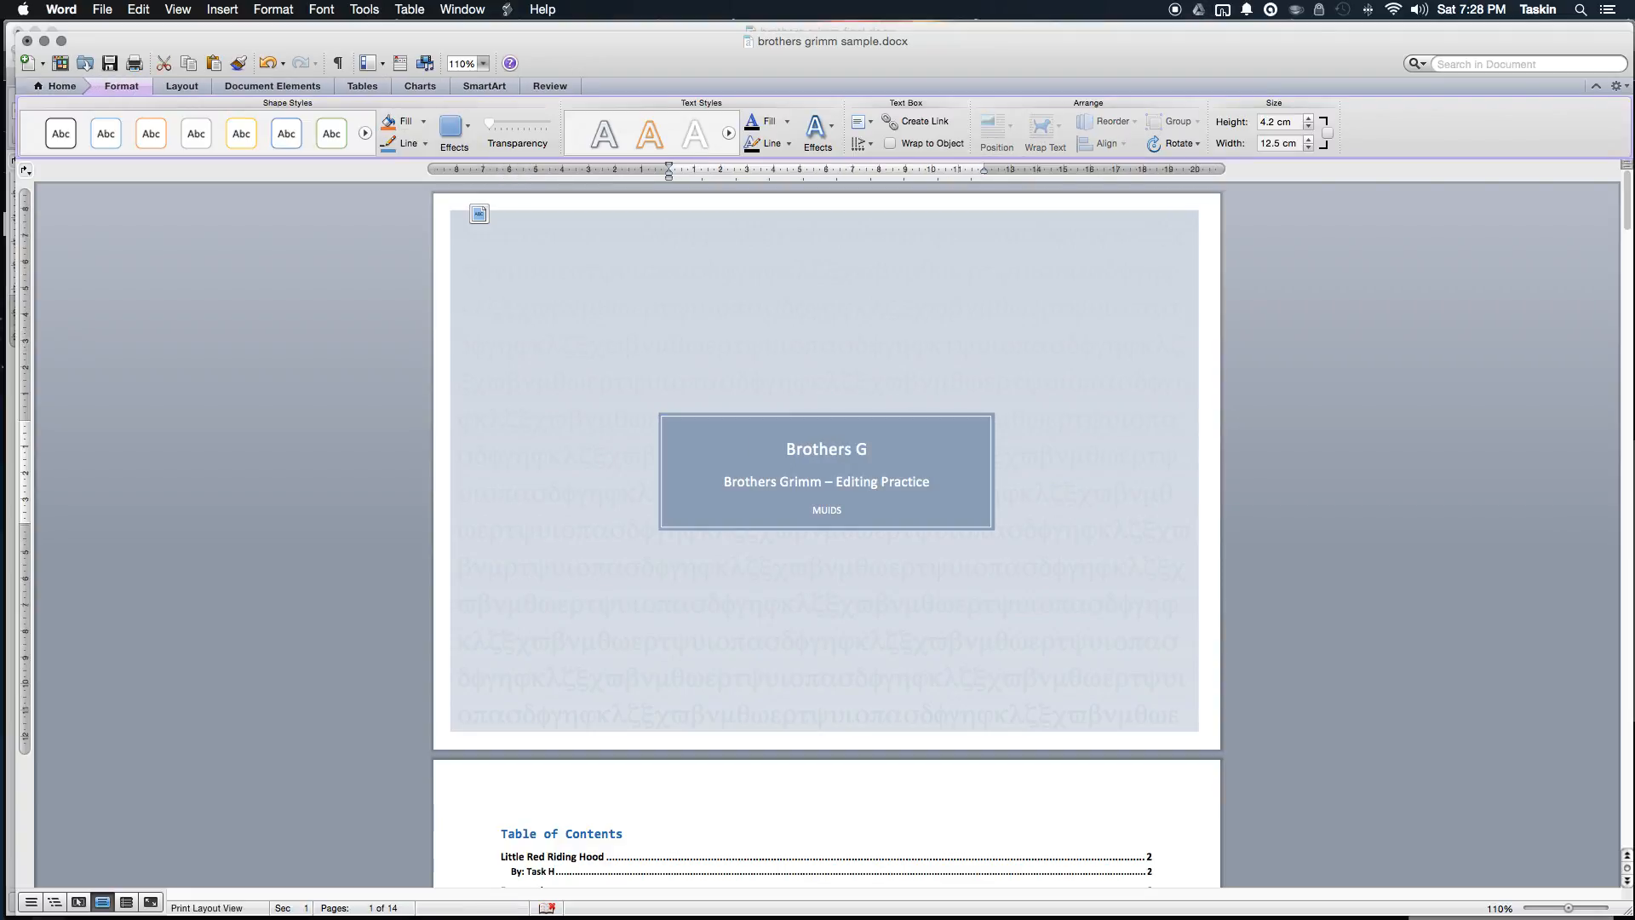
{"action": "type", "text": "rimm Stroeis"}
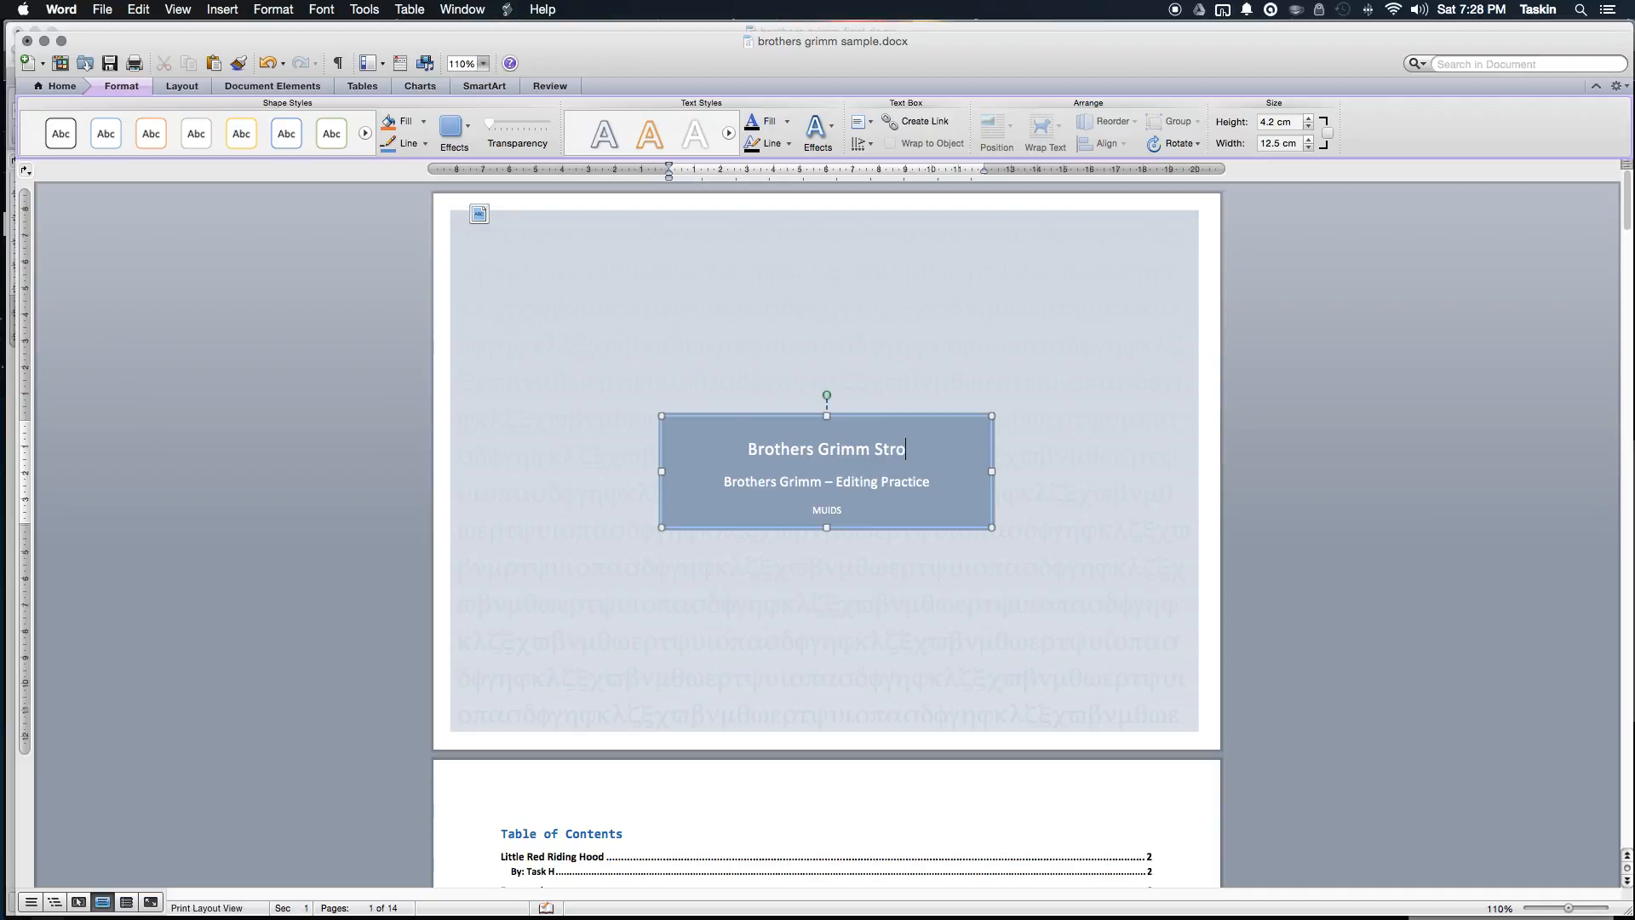
{"action": "key", "text": "BackSpace"}
{"action": "key", "text": "BackSpace"}
{"action": "key", "text": "BackSpace"}
{"action": "key", "text": "BackSpace"}
{"action": "key", "text": "BackSpace"}
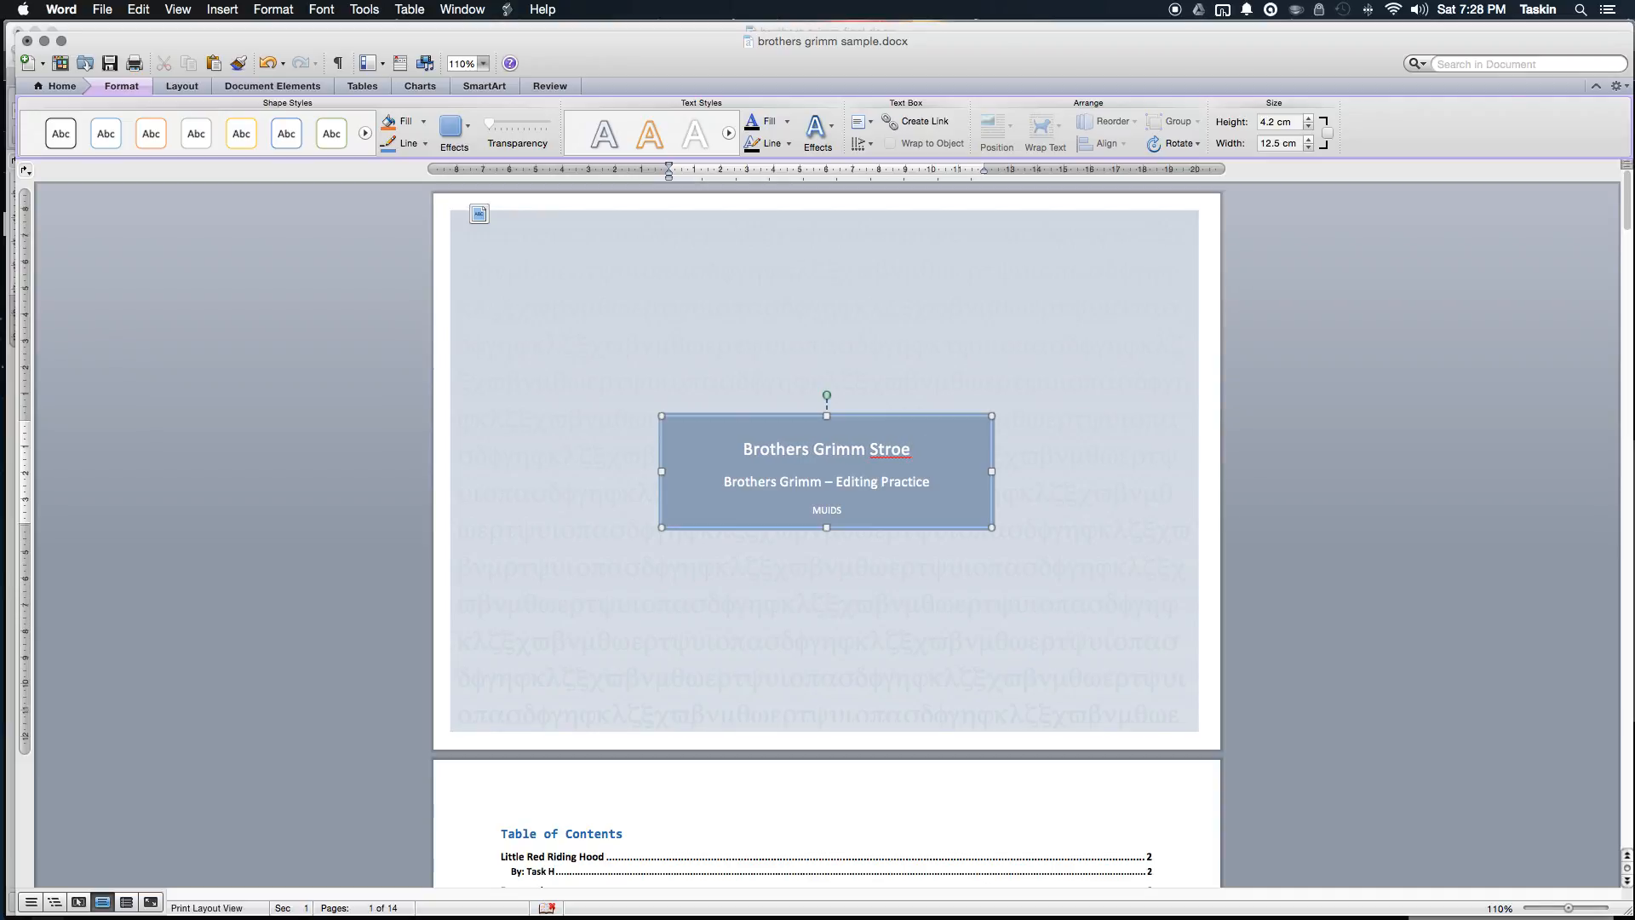
{"action": "type", "text": "ories"}
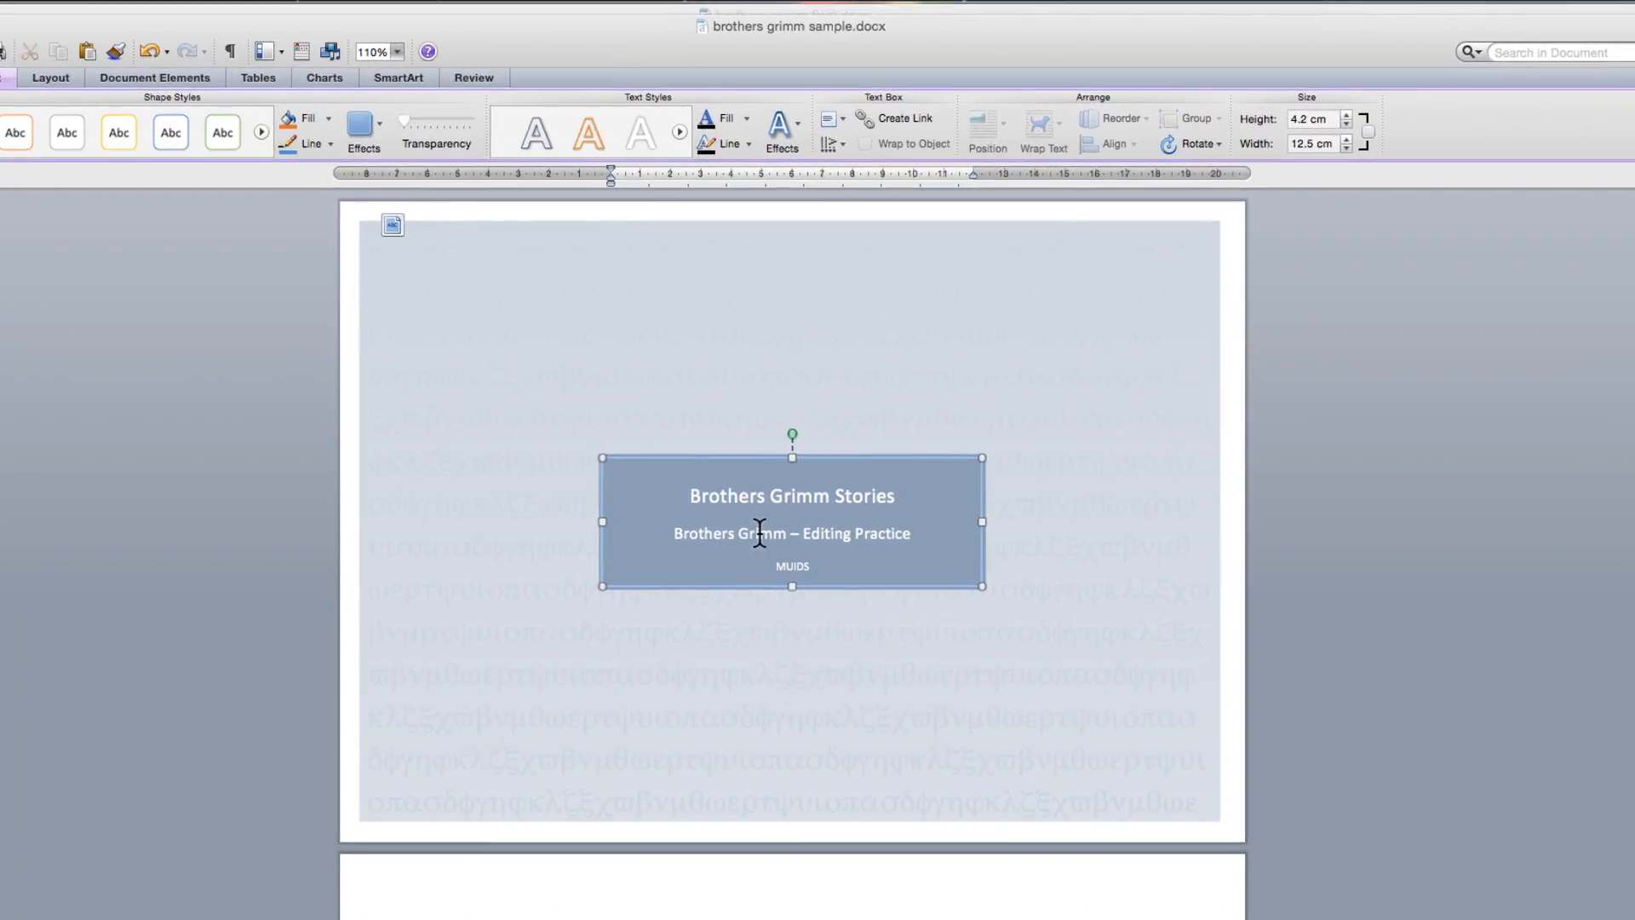
Step: Change the subtitle's opening words so it reads 'Microsoft Word – Editing Practice'
{"action": "key", "text": "BackSpace"}
{"action": "key", "text": "BackSpace"}
{"action": "key", "text": "BackSpace"}
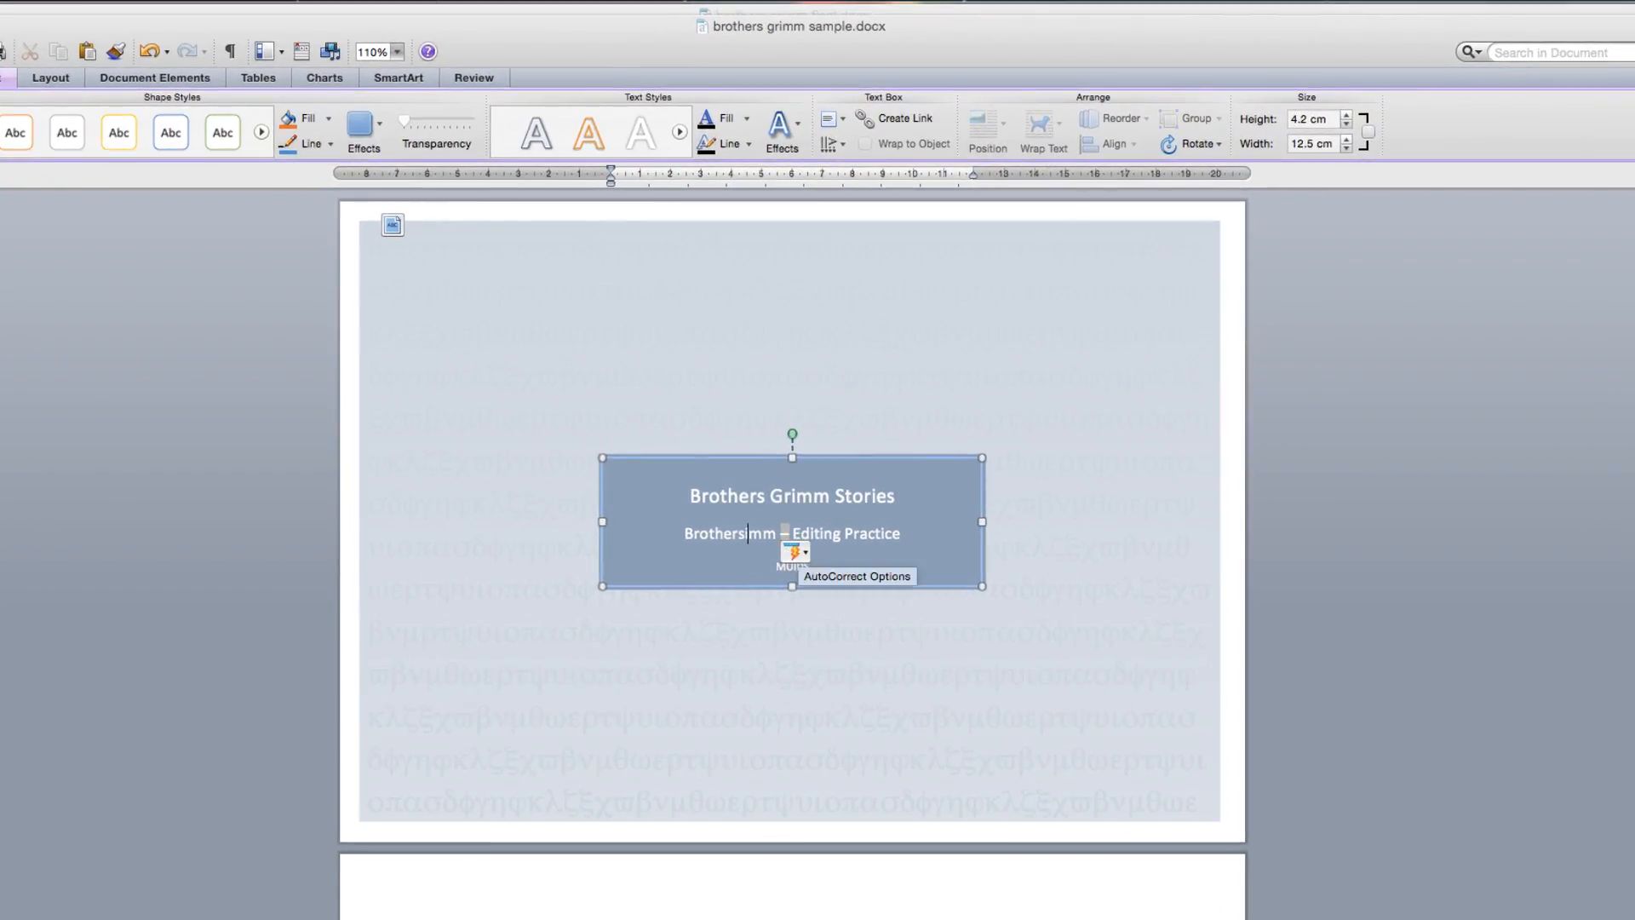
{"action": "key", "text": "BackSpace"}
{"action": "key", "text": "BackSpace"}
{"action": "key", "text": "BackSpace"}
{"action": "key", "text": "BackSpace"}
{"action": "key", "text": "BackSpace"}
{"action": "key", "text": "BackSpace"}
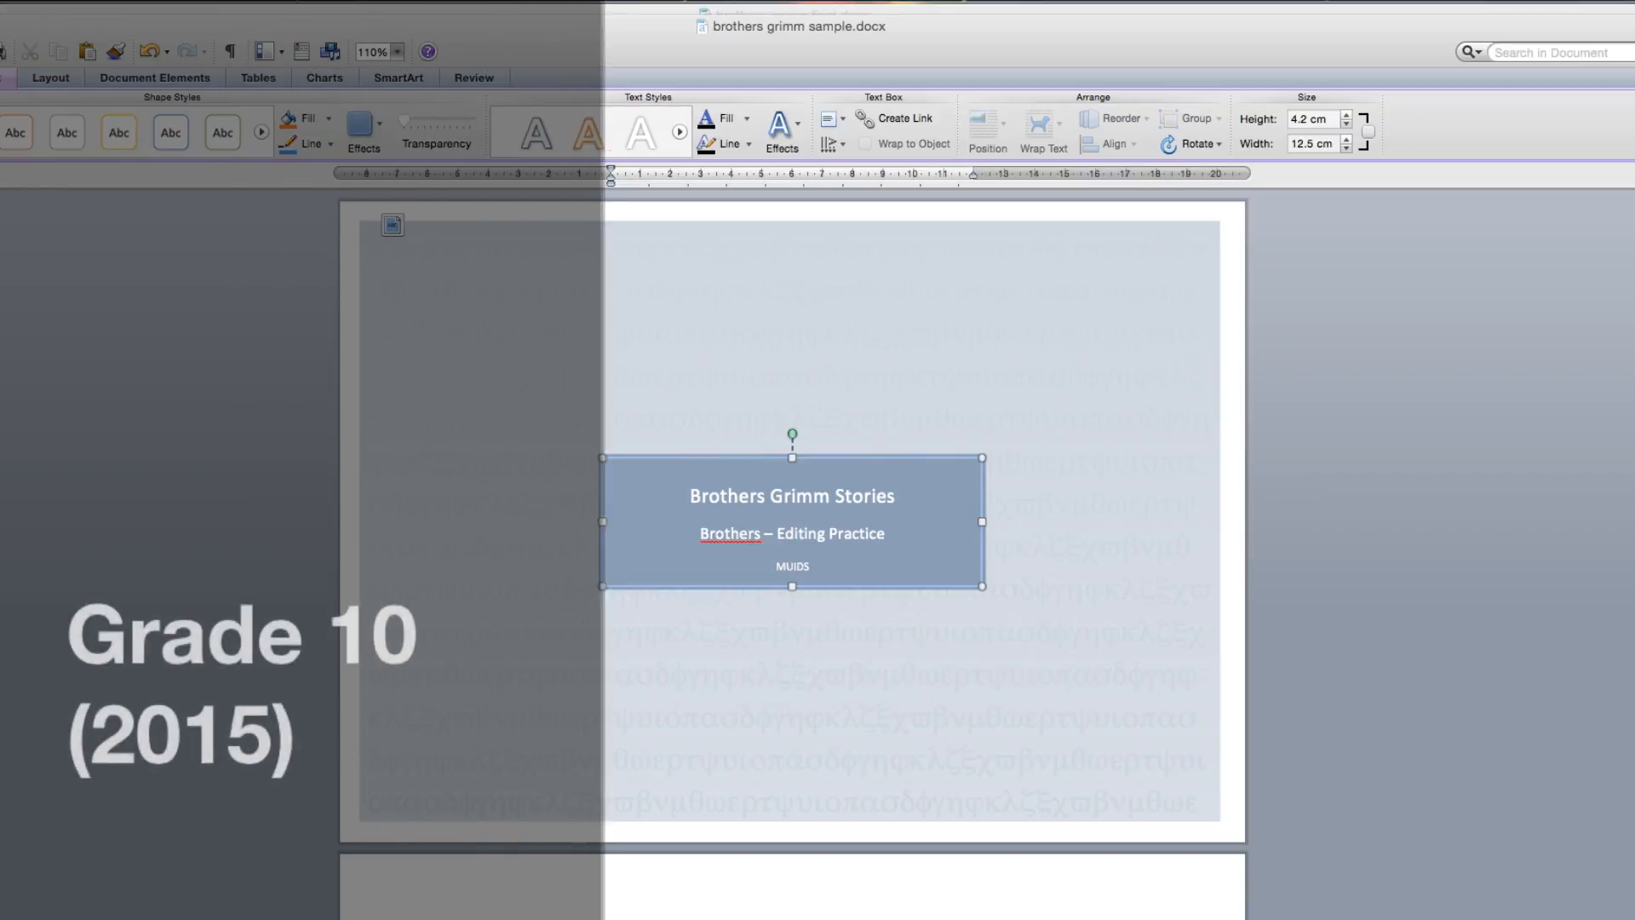
{"action": "key", "text": "BackSpace"}
{"action": "key", "text": "BackSpace"}
{"action": "key", "text": "BackSpace"}
{"action": "key", "text": "BackSpace"}
{"action": "key", "text": "BackSpace"}
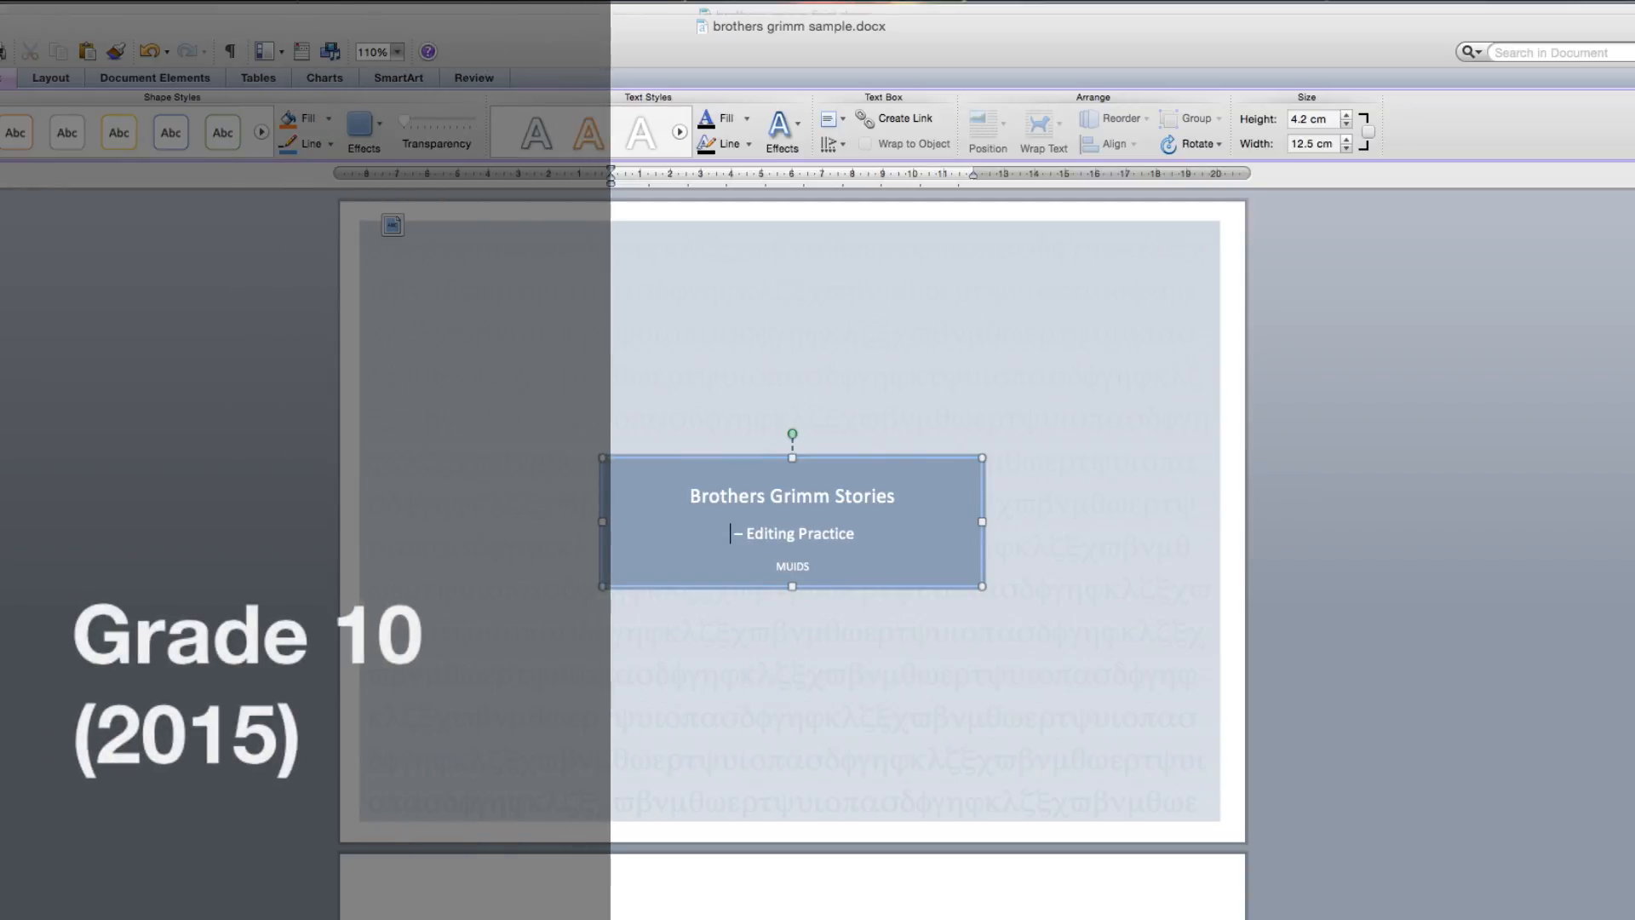
{"action": "type", "text": "Microsoft Word"}
{"action": "left_click", "coordinate": [1064, 521]}
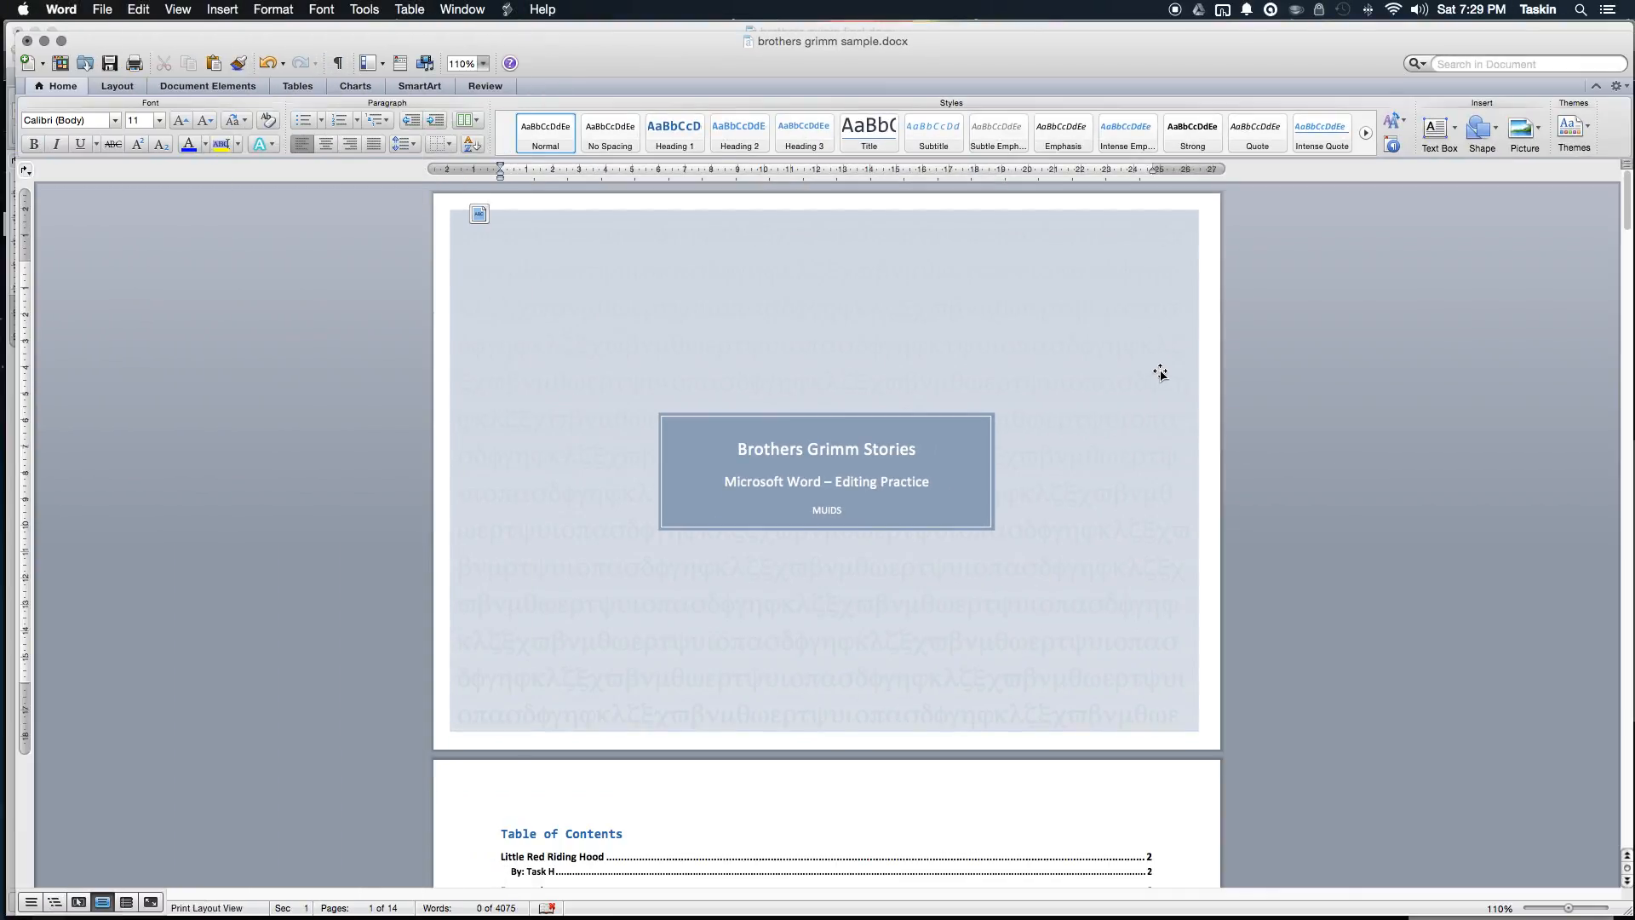
Step: Insert a page break after 'years.' at the end of The Frog Prince, creating blank page 15
{"action": "scroll", "coordinate": [1160, 372], "scroll_direction": "down", "scroll_amount": 15}
{"action": "scroll", "coordinate": [1160, 383], "scroll_direction": "down", "scroll_amount": 20}
{"action": "scroll", "coordinate": [1164, 384], "scroll_direction": "down", "scroll_amount": 20}
{"action": "scroll", "coordinate": [924, 534], "scroll_direction": "down", "scroll_amount": 20}
{"action": "scroll", "coordinate": [923, 533], "scroll_direction": "down", "scroll_amount": 20}
{"action": "scroll", "coordinate": [923, 534], "scroll_direction": "down", "scroll_amount": 15}
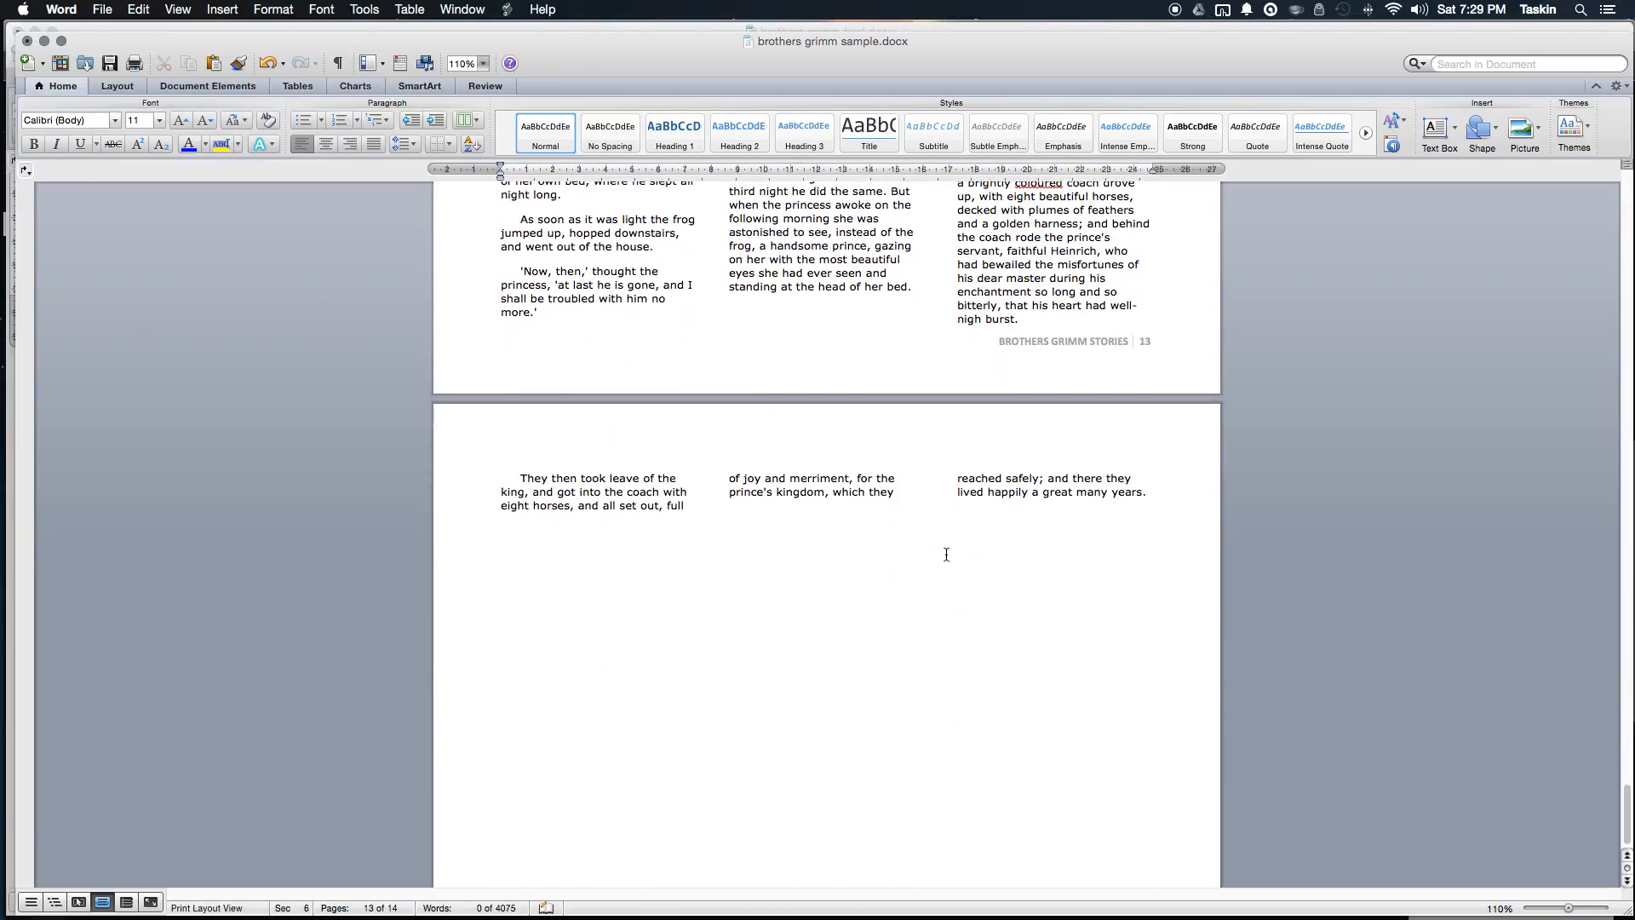
{"action": "left_click", "coordinate": [1168, 498]}
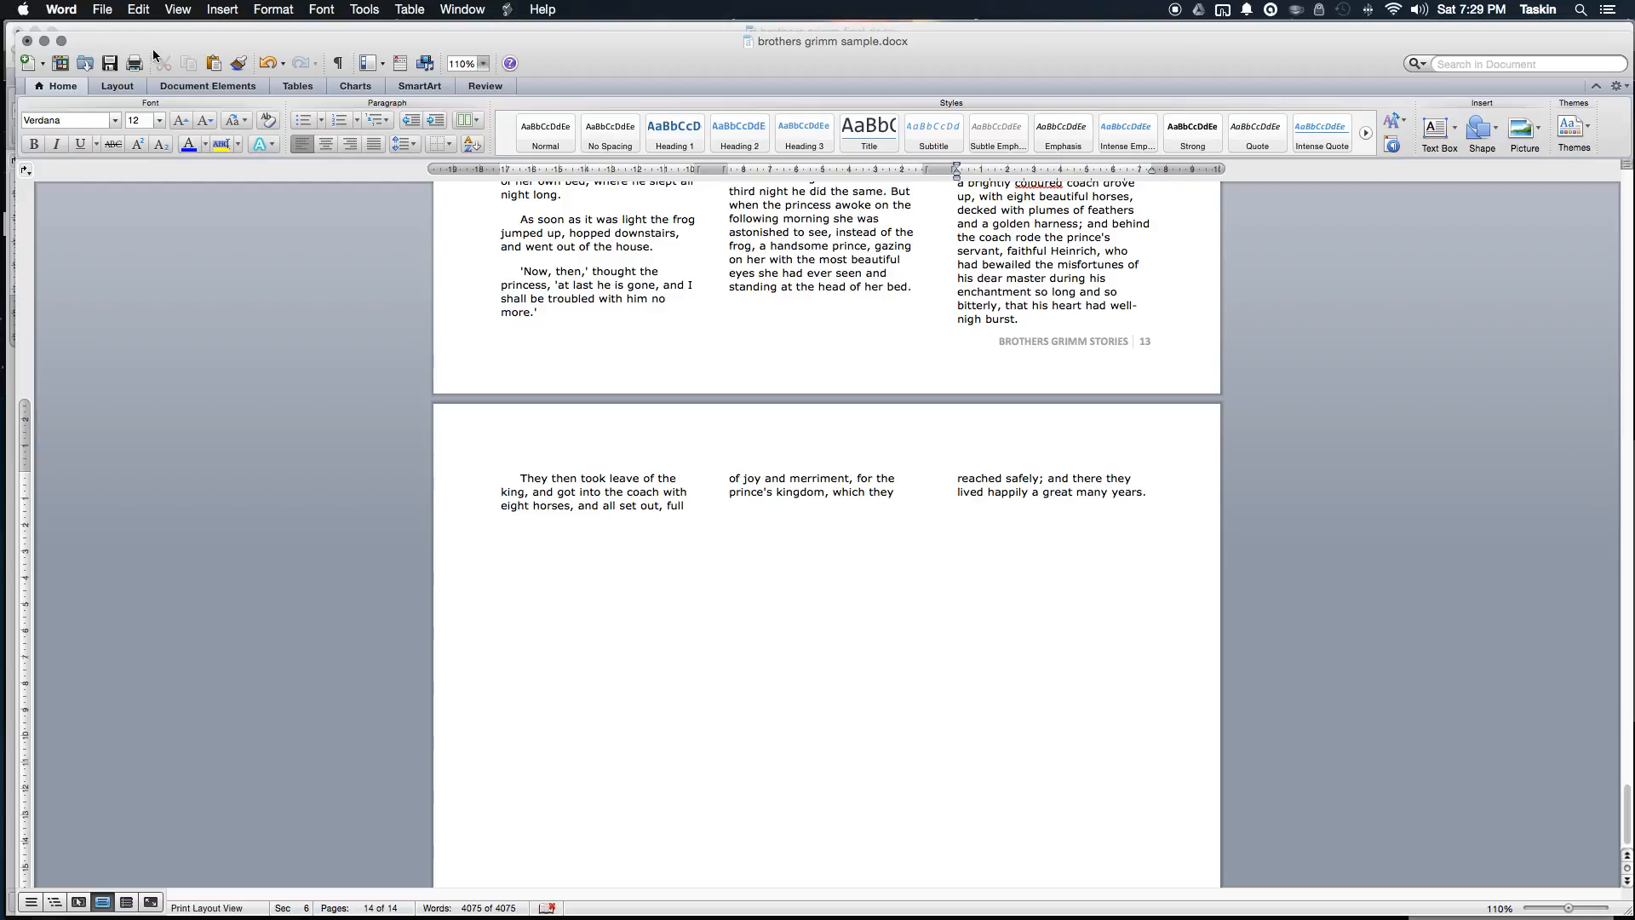
{"action": "left_click", "coordinate": [117, 86]}
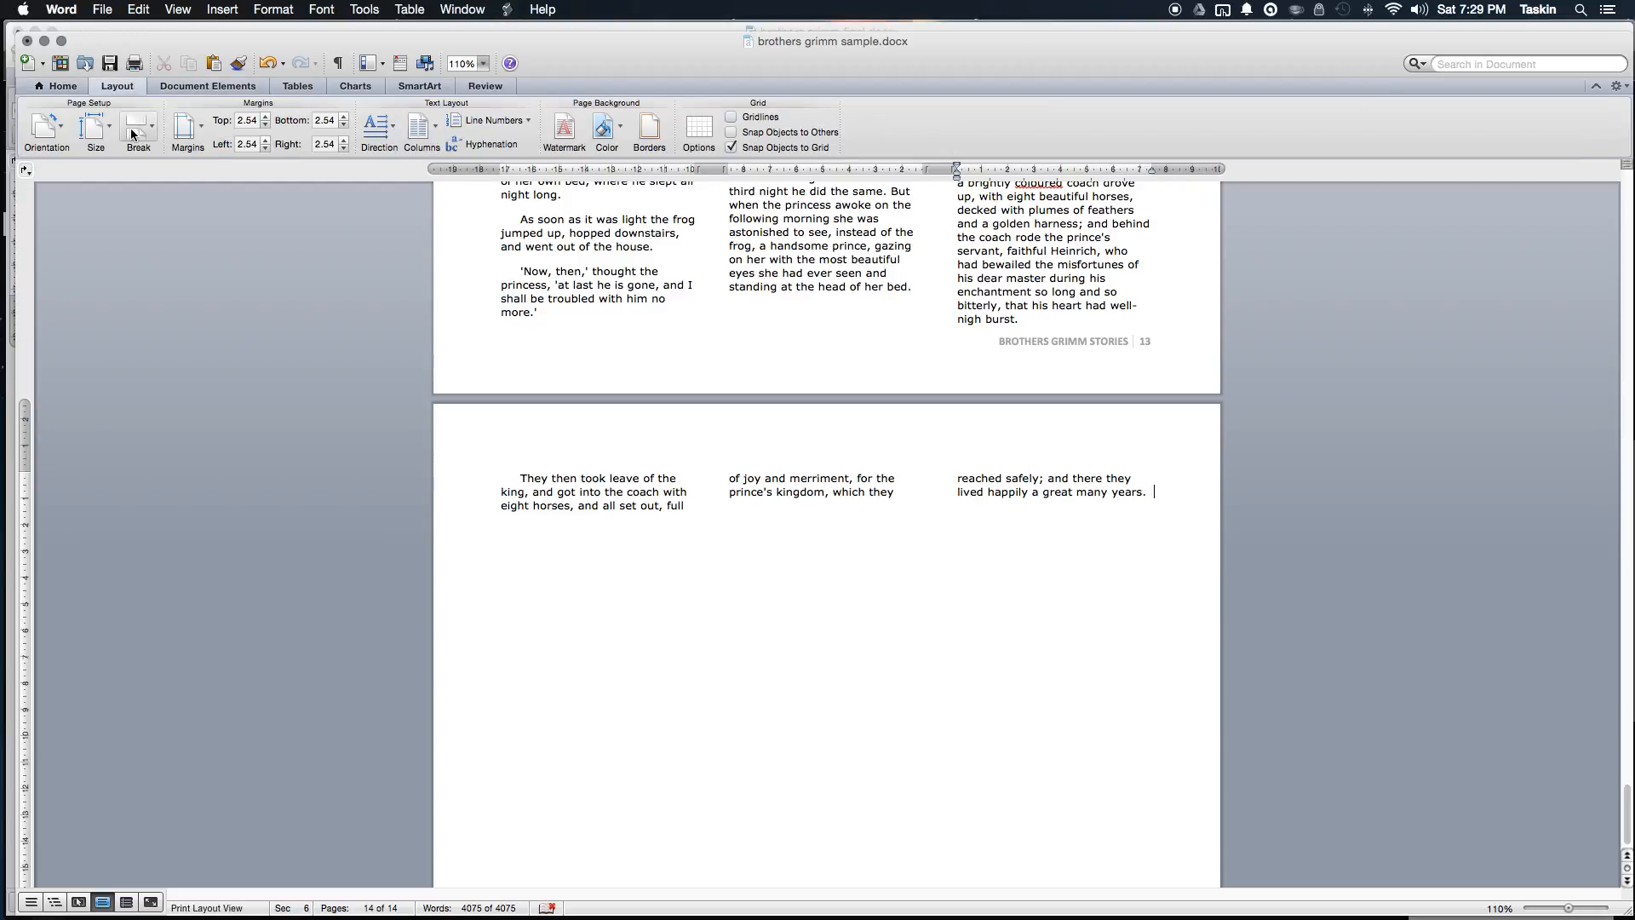
{"action": "left_click", "coordinate": [136, 127]}
{"action": "left_click", "coordinate": [221, 195]}
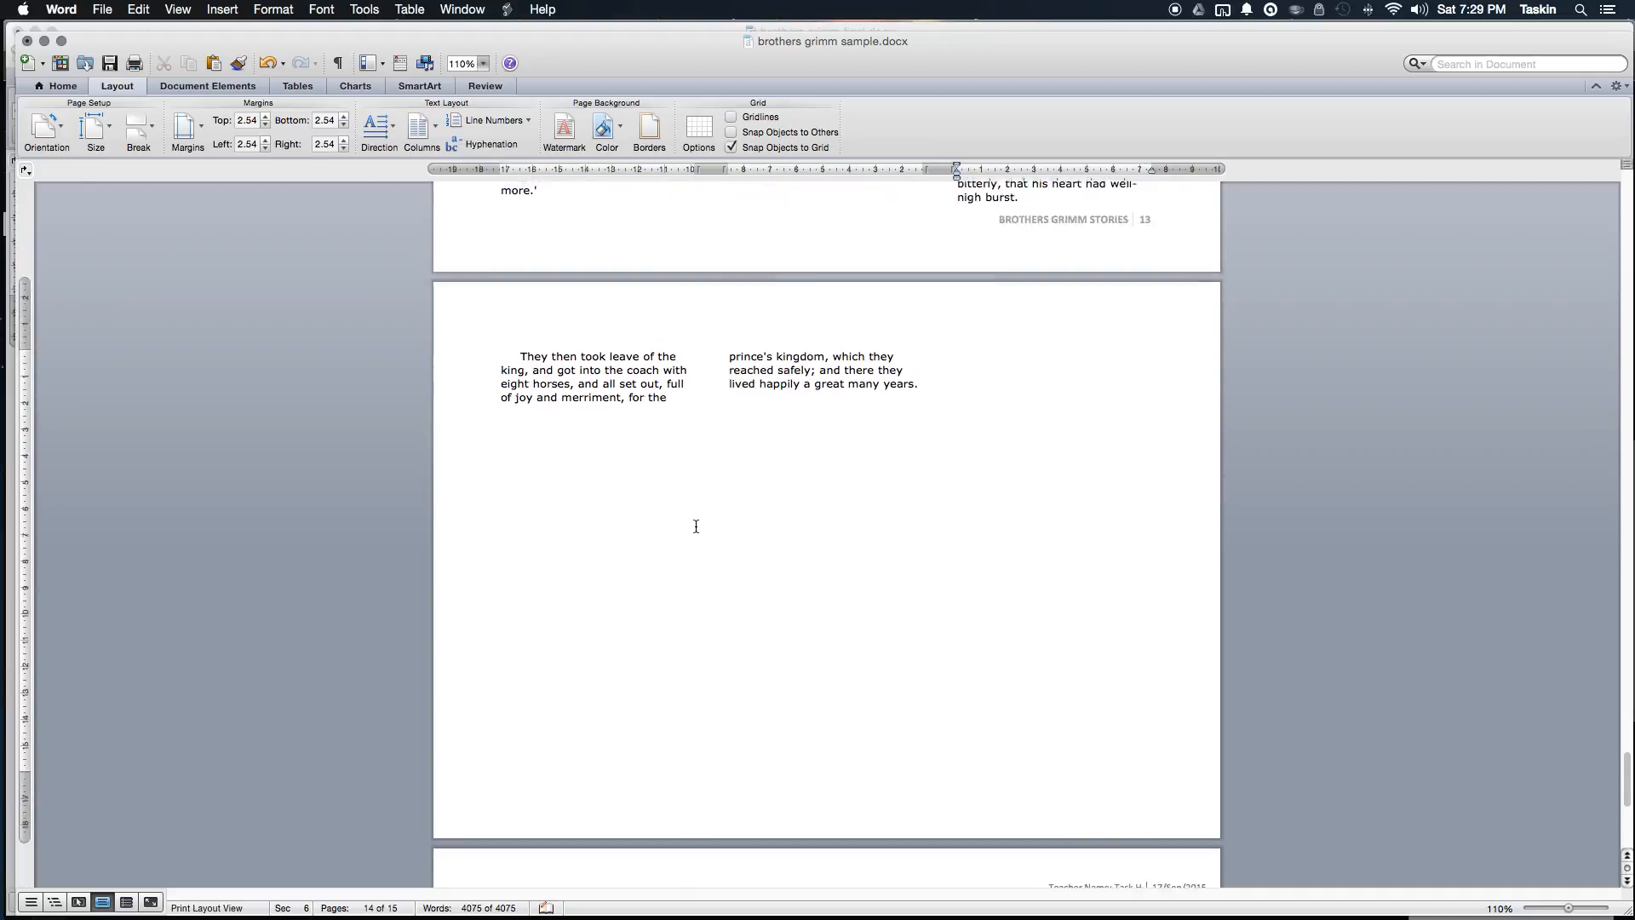
{"action": "left_click", "coordinate": [568, 527]}
{"action": "scroll", "coordinate": [571, 528], "scroll_direction": "down", "scroll_amount": 3}
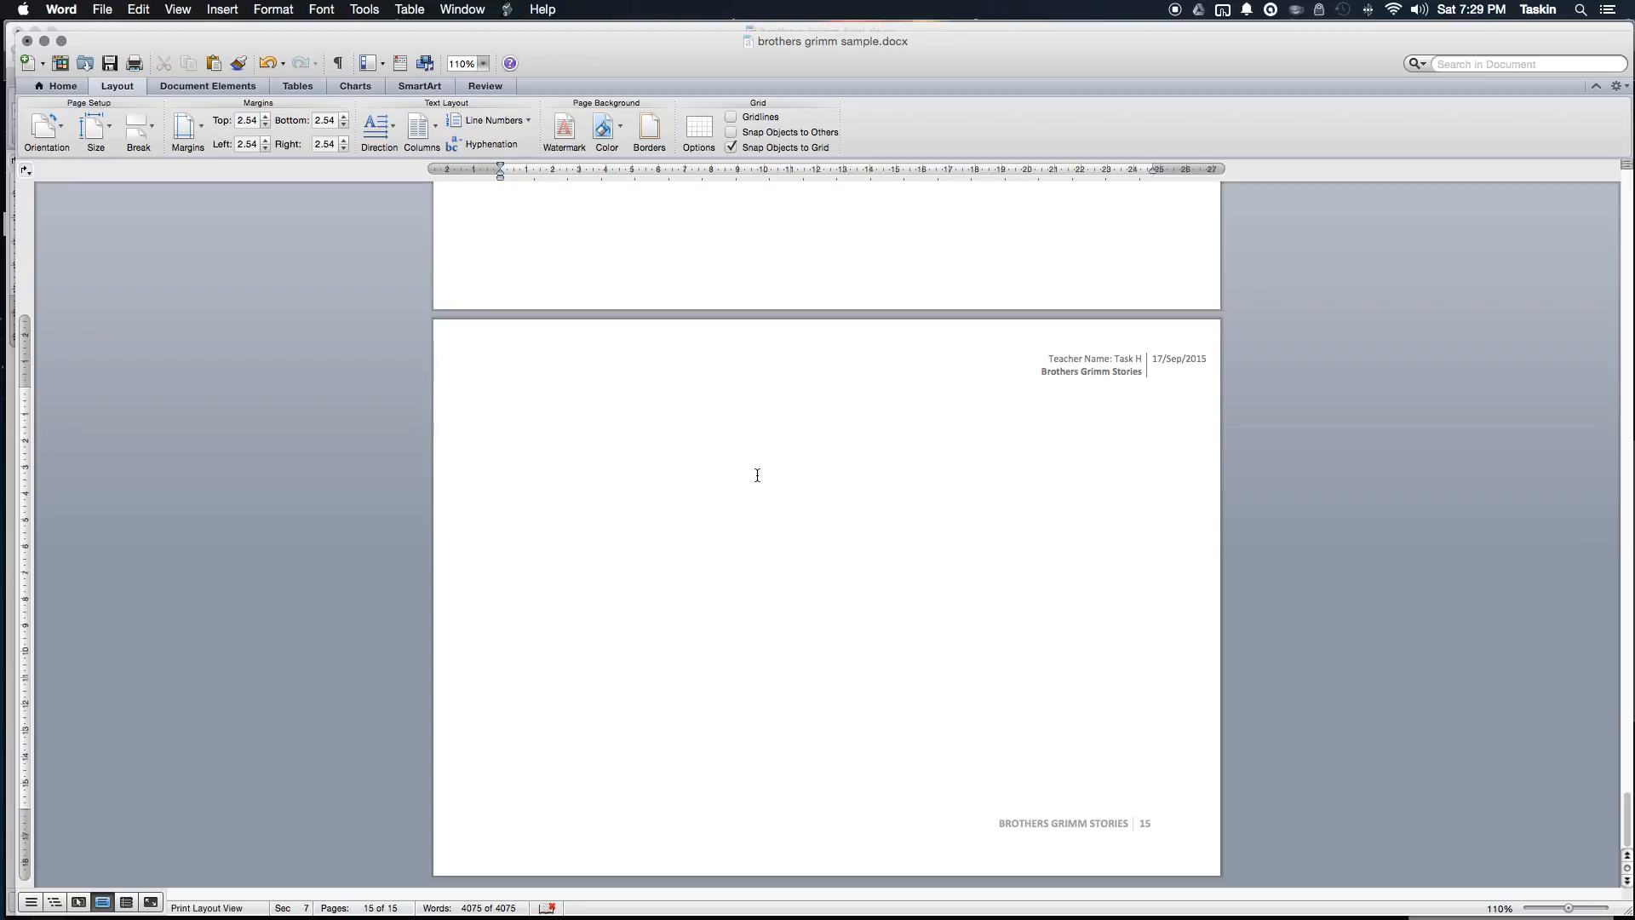
Step: In a new Chrome tab, search Google for 'Little Red Riding Hood' and open its Wikipedia article
{"action": "key", "text": "super+Tab"}
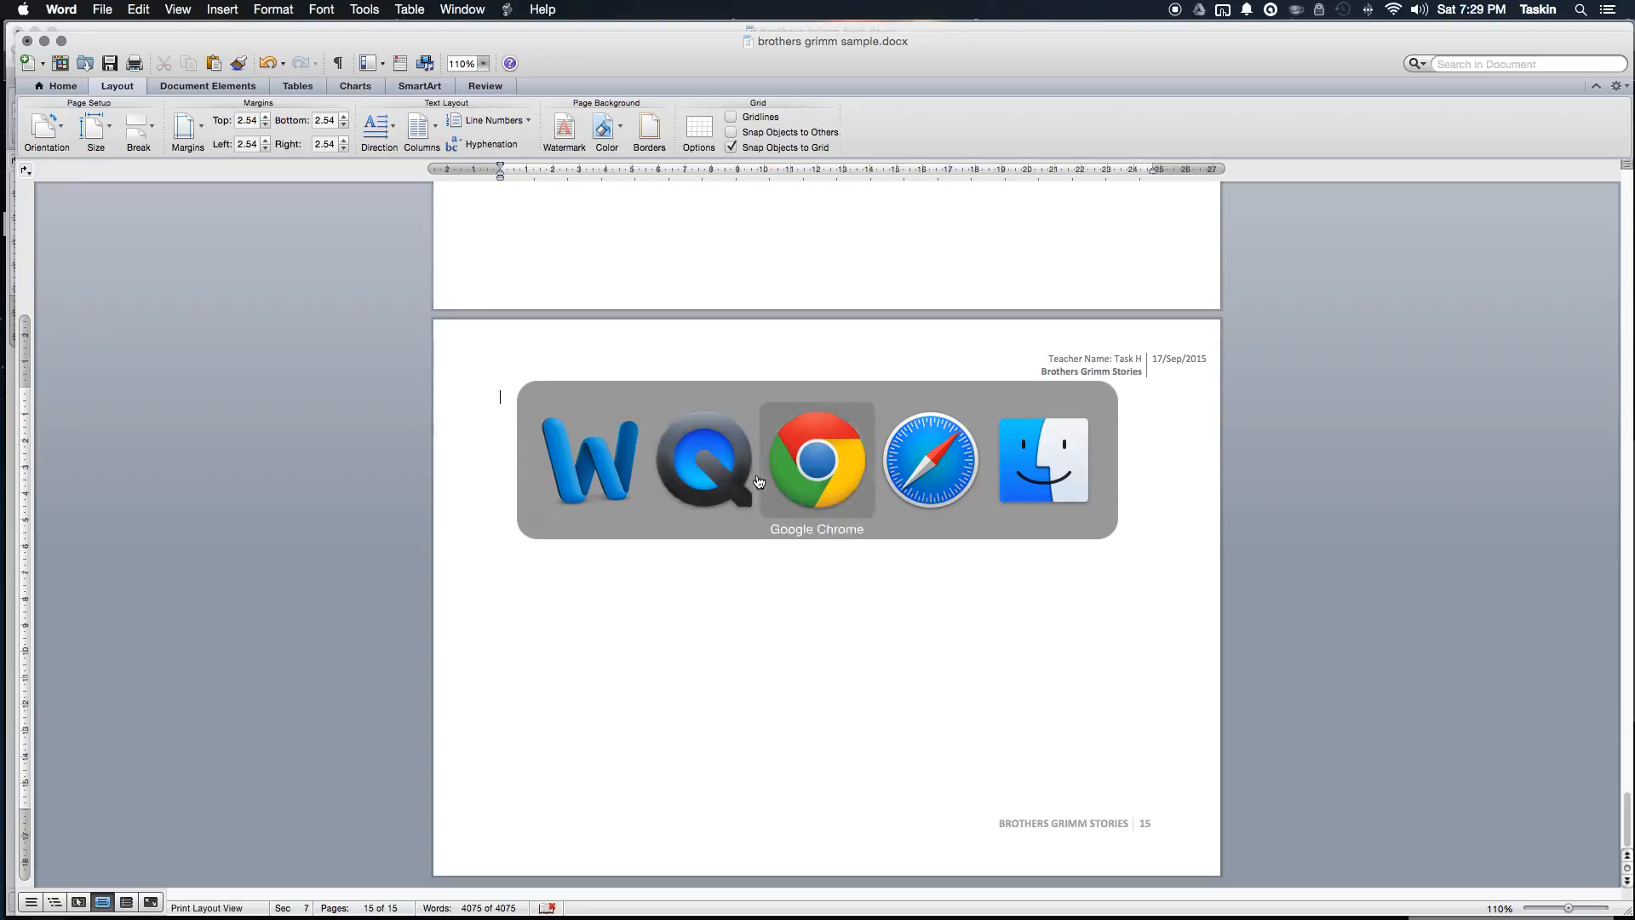
{"action": "key", "text": "super+Tab"}
{"action": "key", "text": "super+t"}
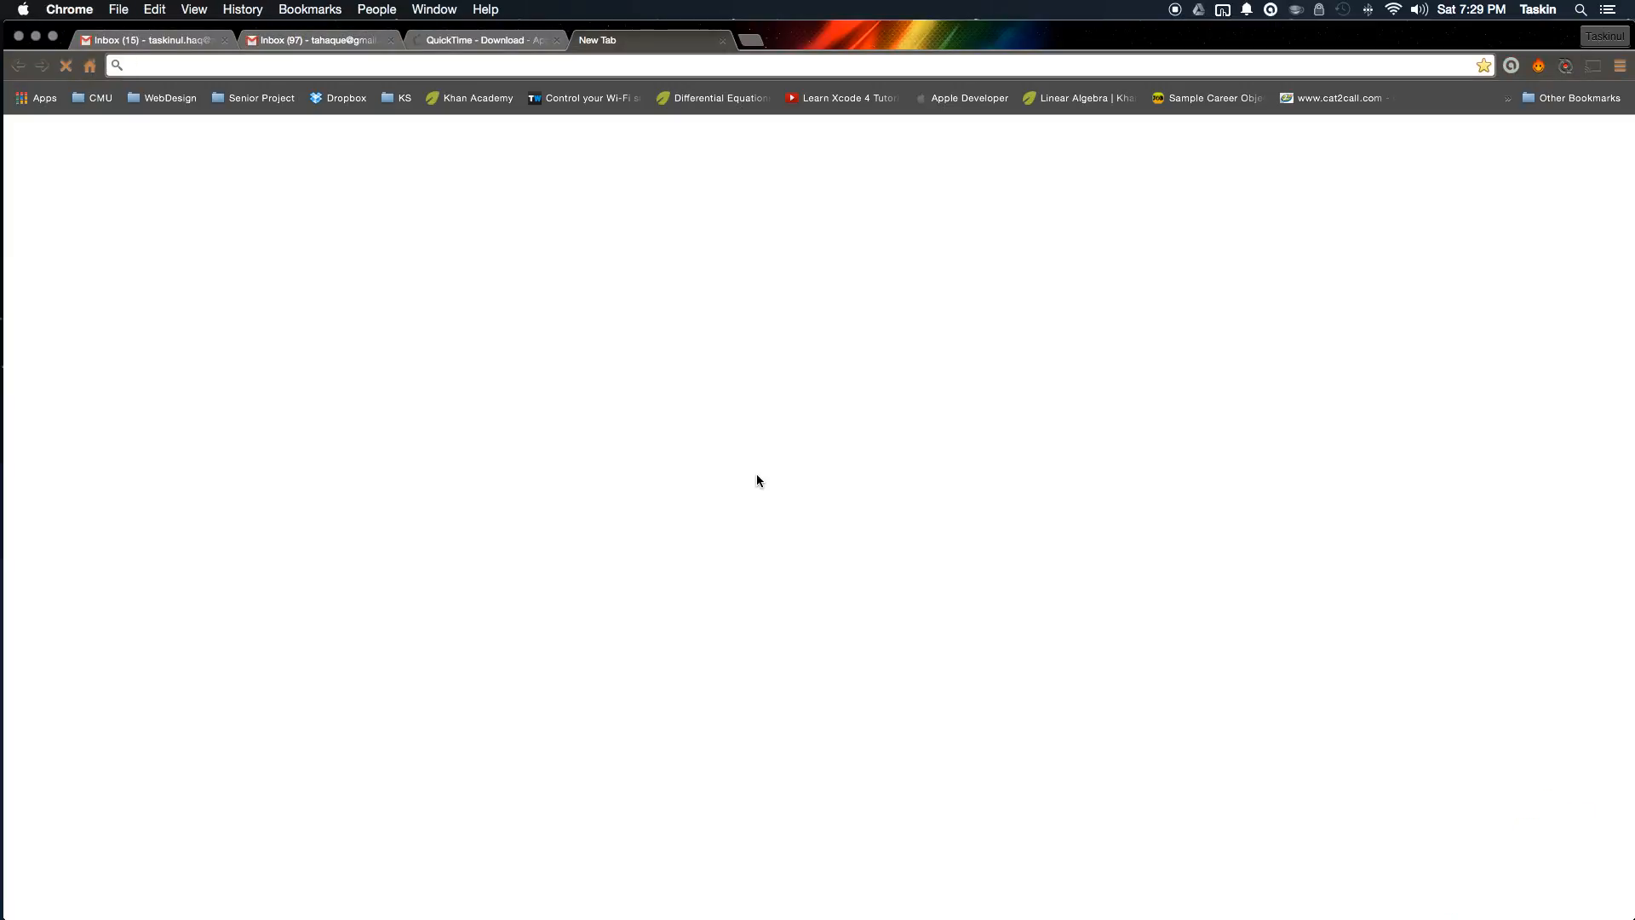
{"action": "type", "text": "google.com"}
{"action": "key", "text": "Return"}
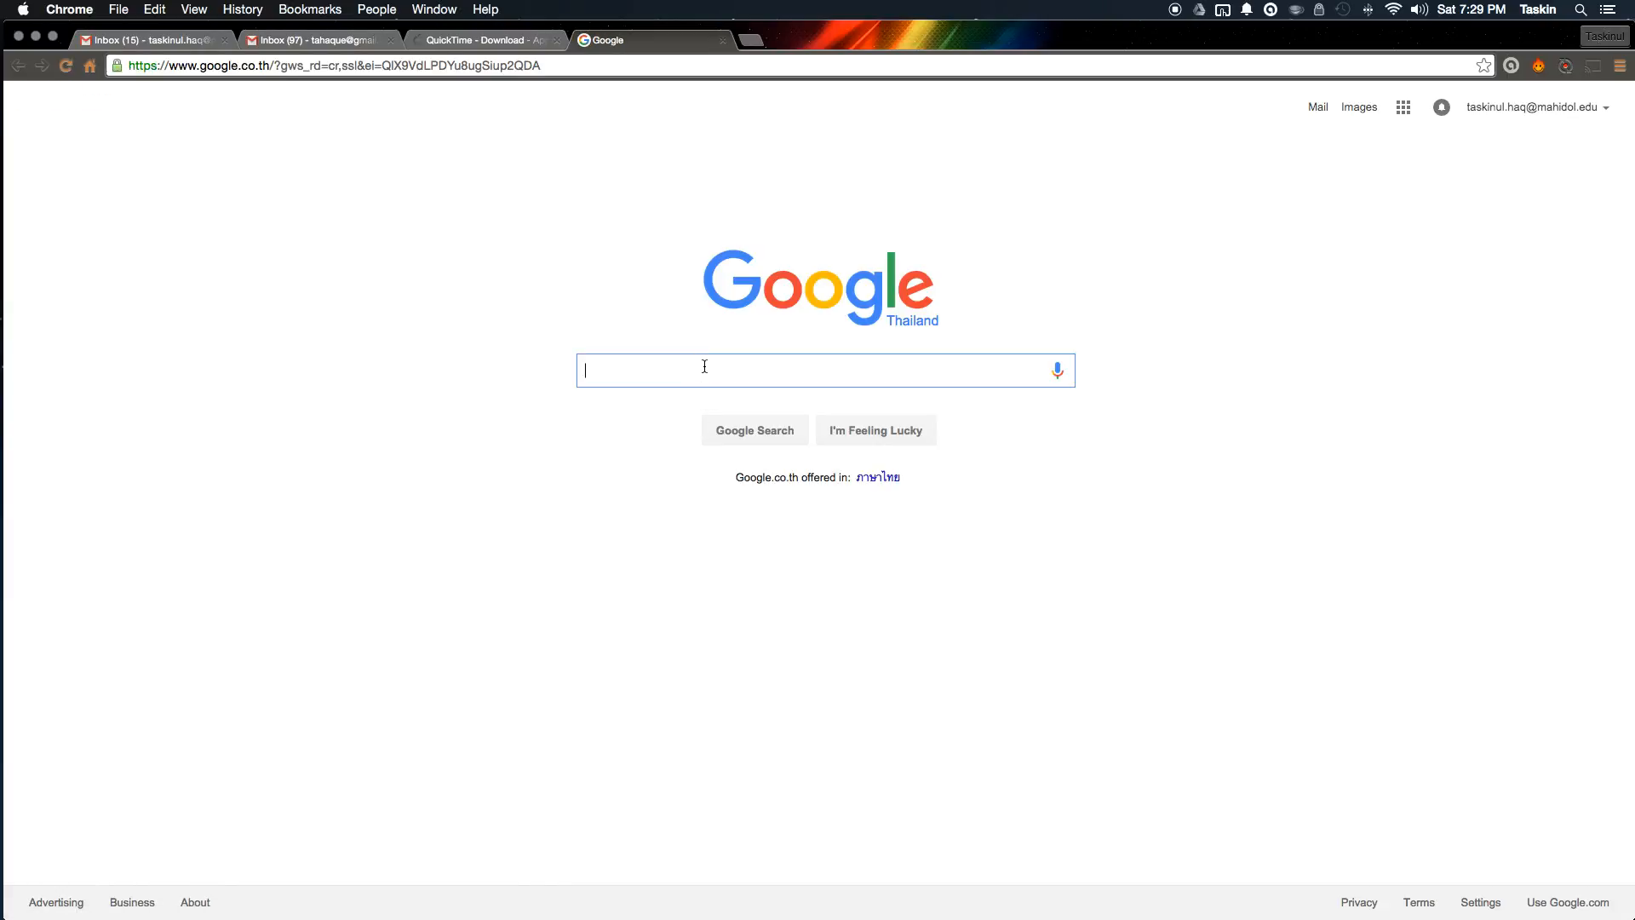
{"action": "type", "text": "Little Red R"}
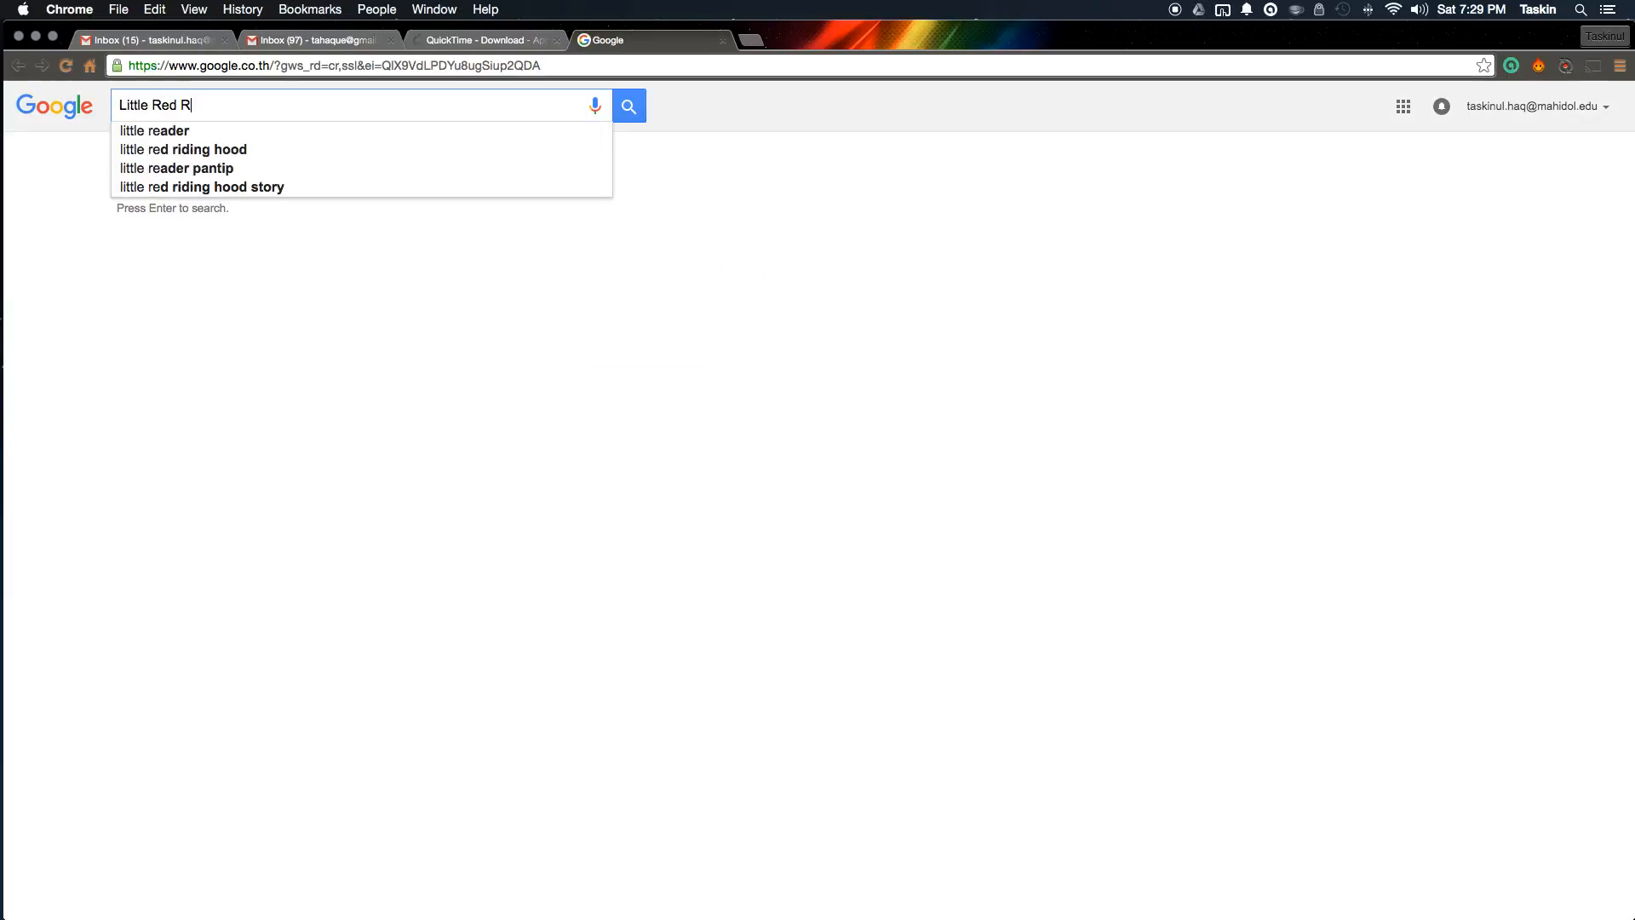
{"action": "type", "text": "iding Hood"}
{"action": "key", "text": "Return"}
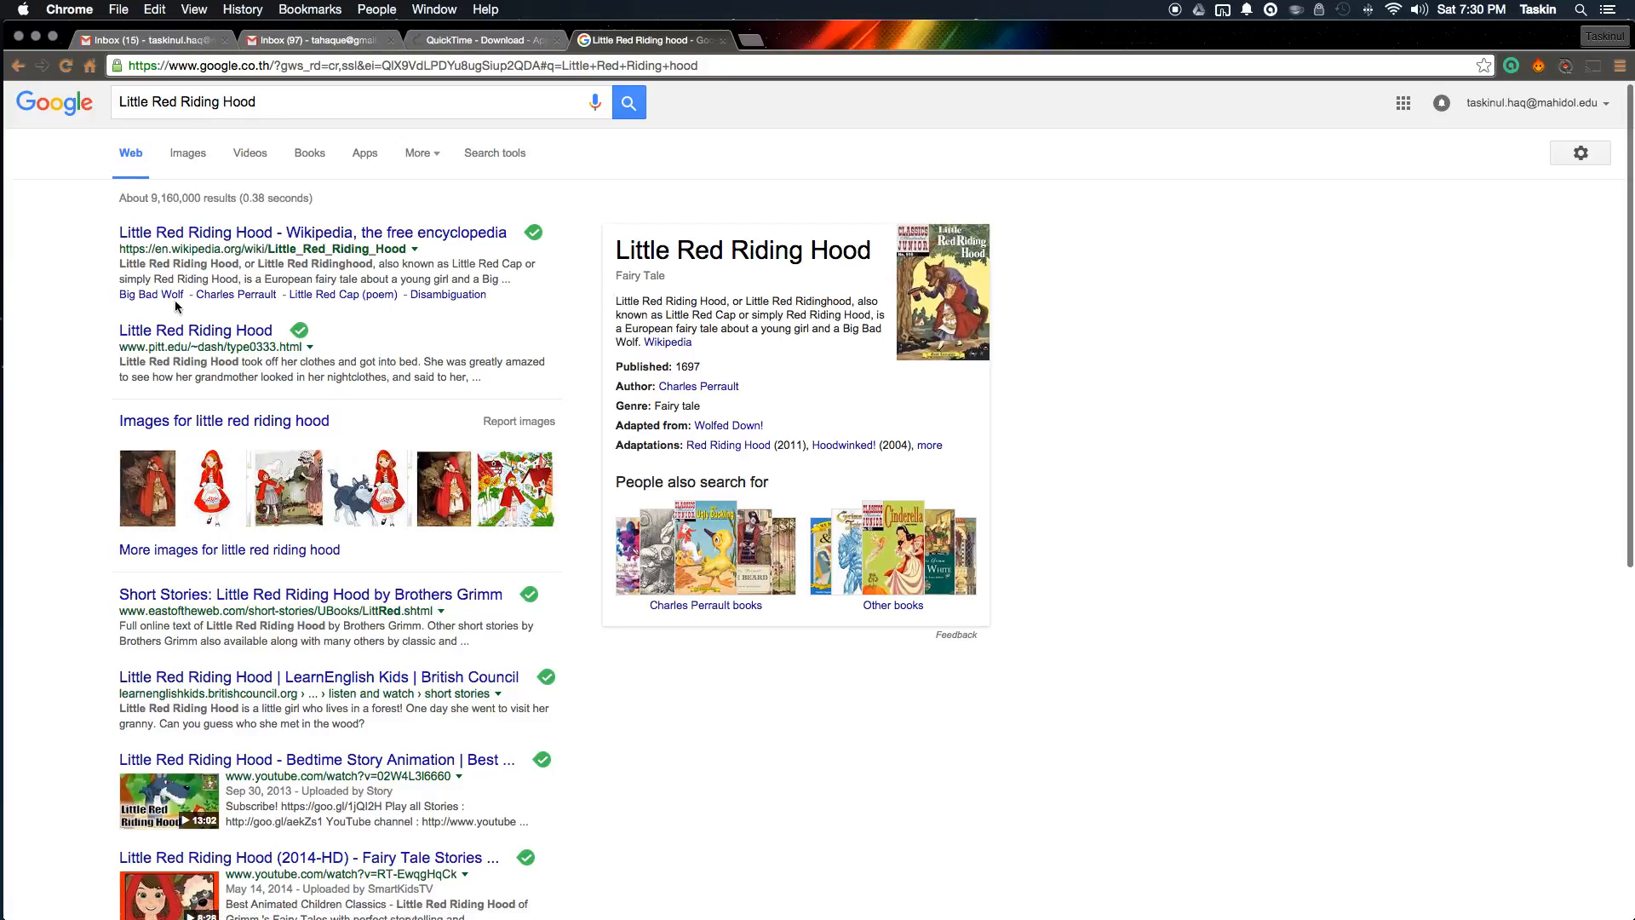
{"action": "left_click", "coordinate": [248, 235]}
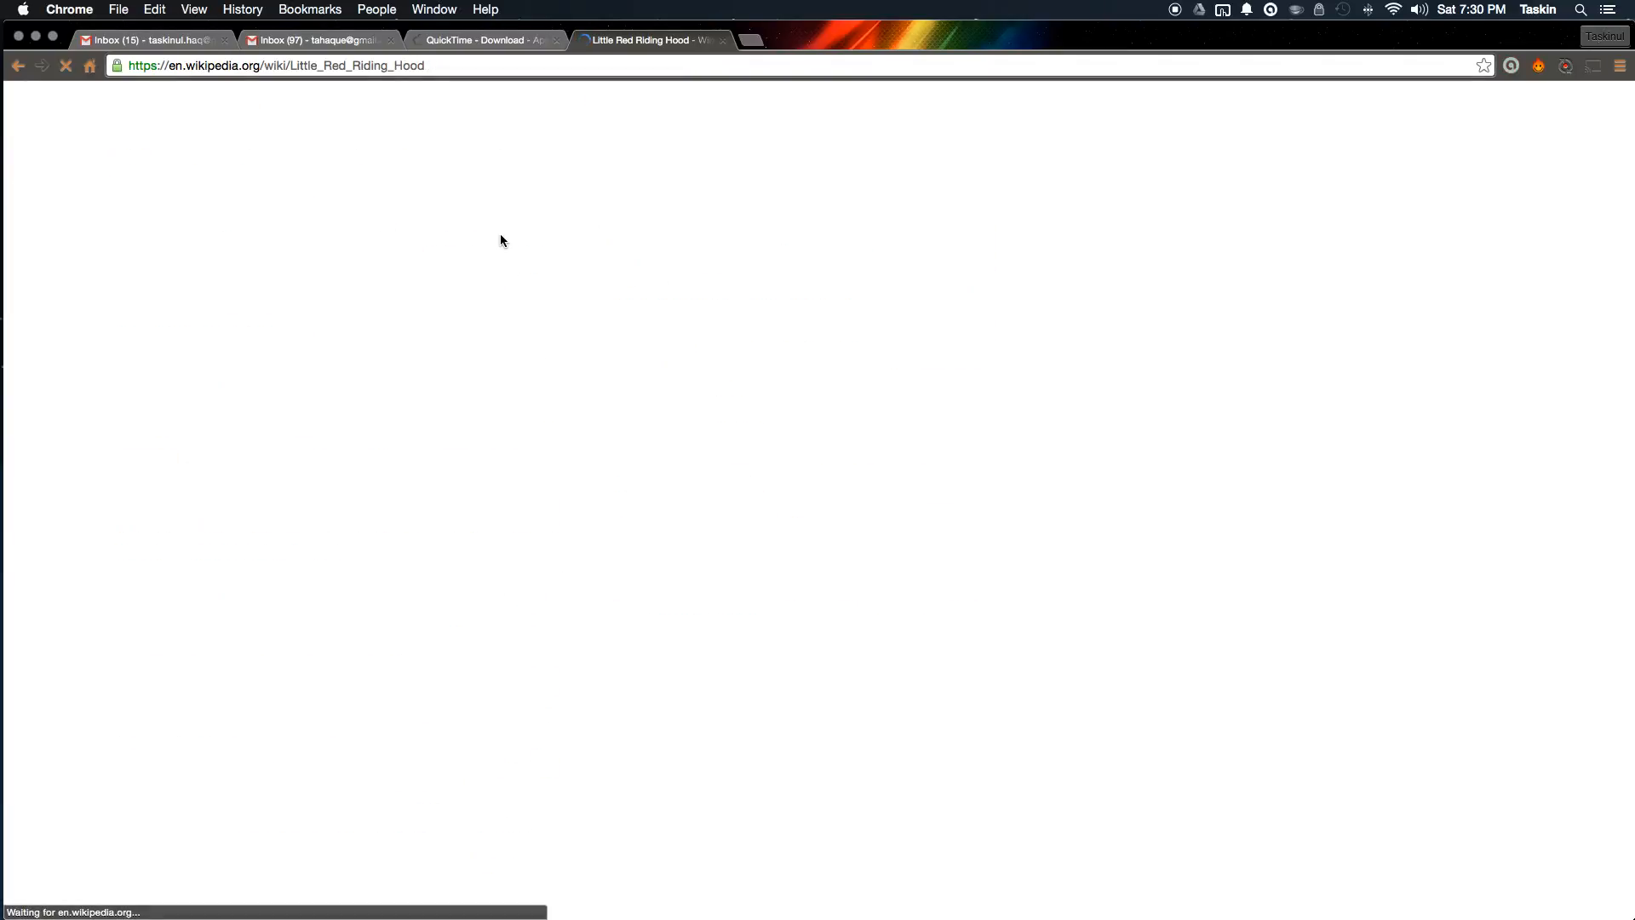
Step: Search Google for 'Hensel and Grettle' in another tab, open its Wikipedia article, then return to Word
{"action": "key", "text": "super+t"}
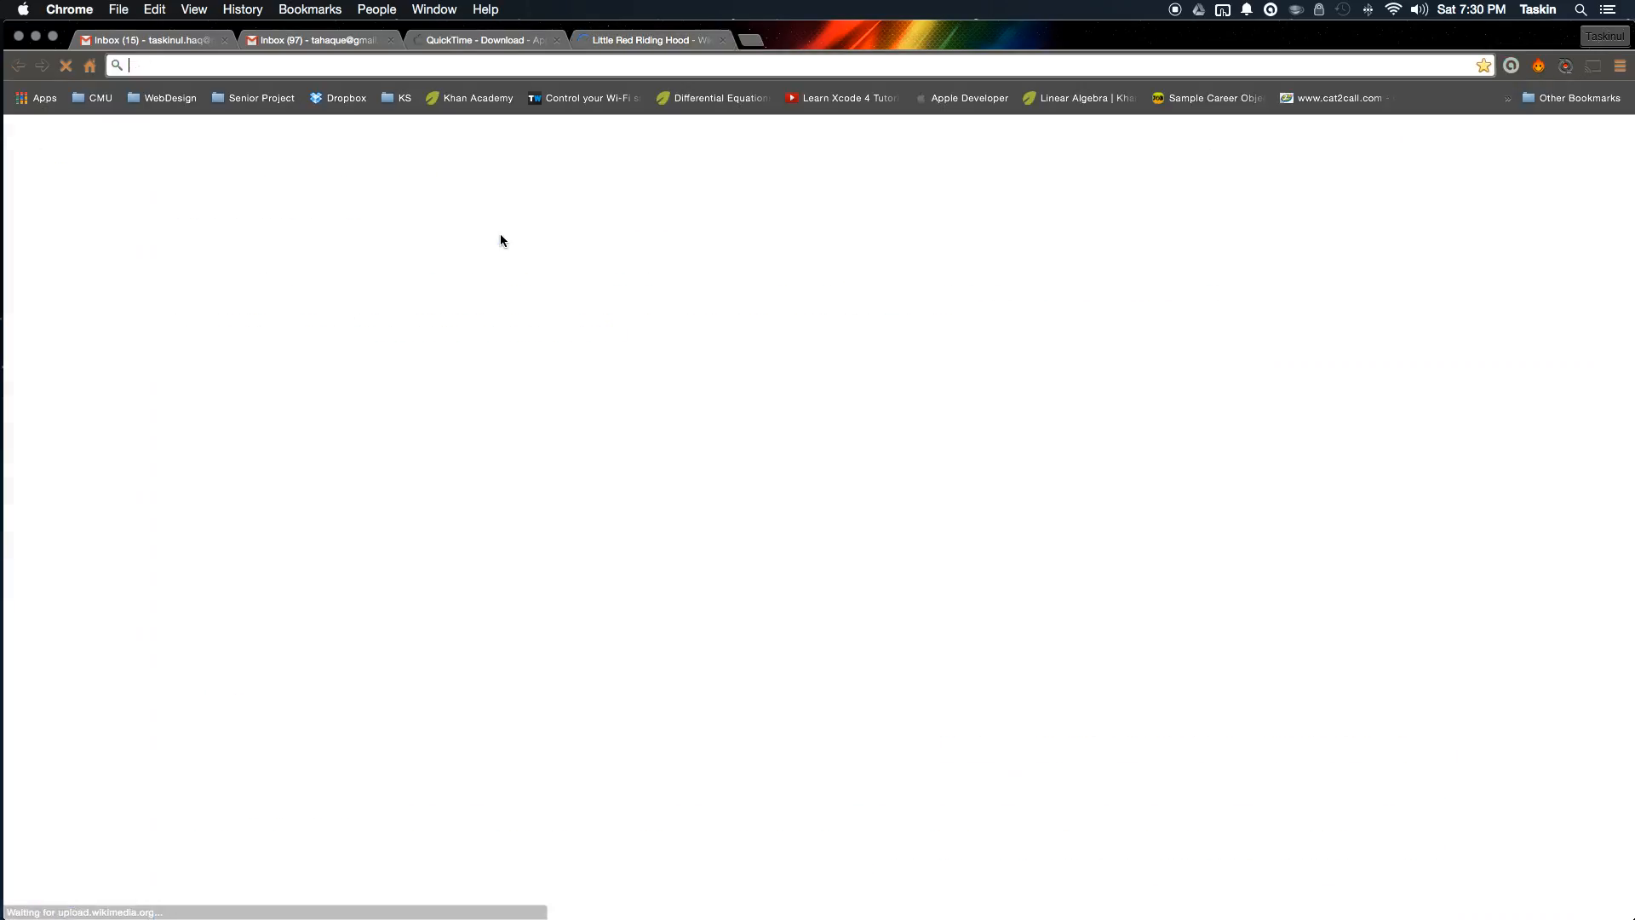
{"action": "type", "text": "google.com"}
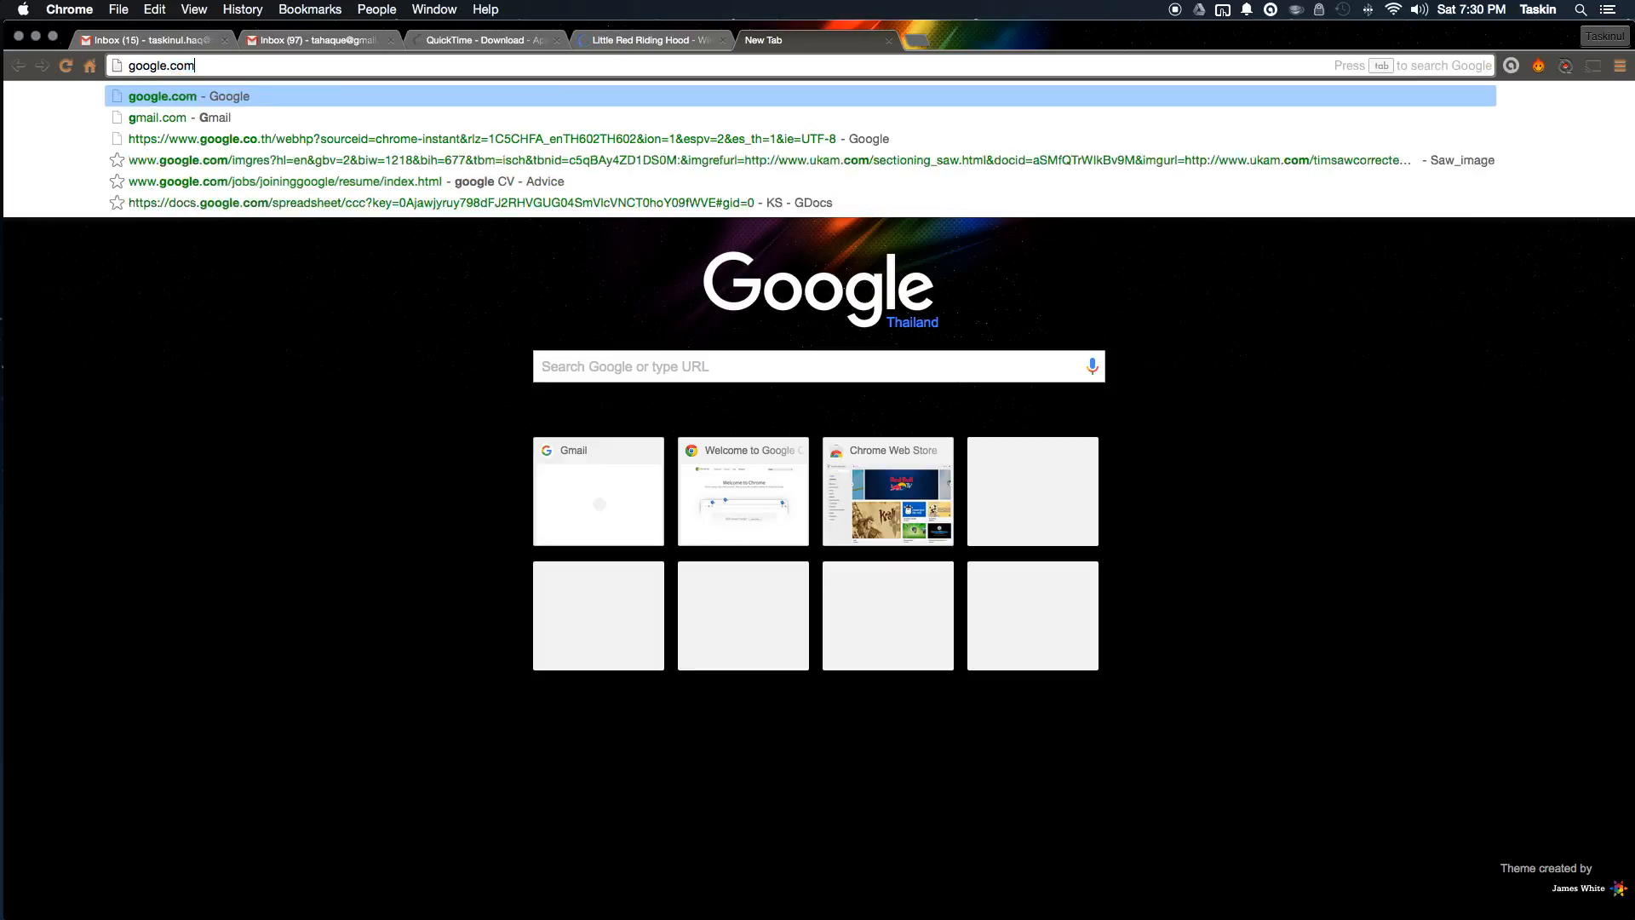
{"action": "key", "text": "Return"}
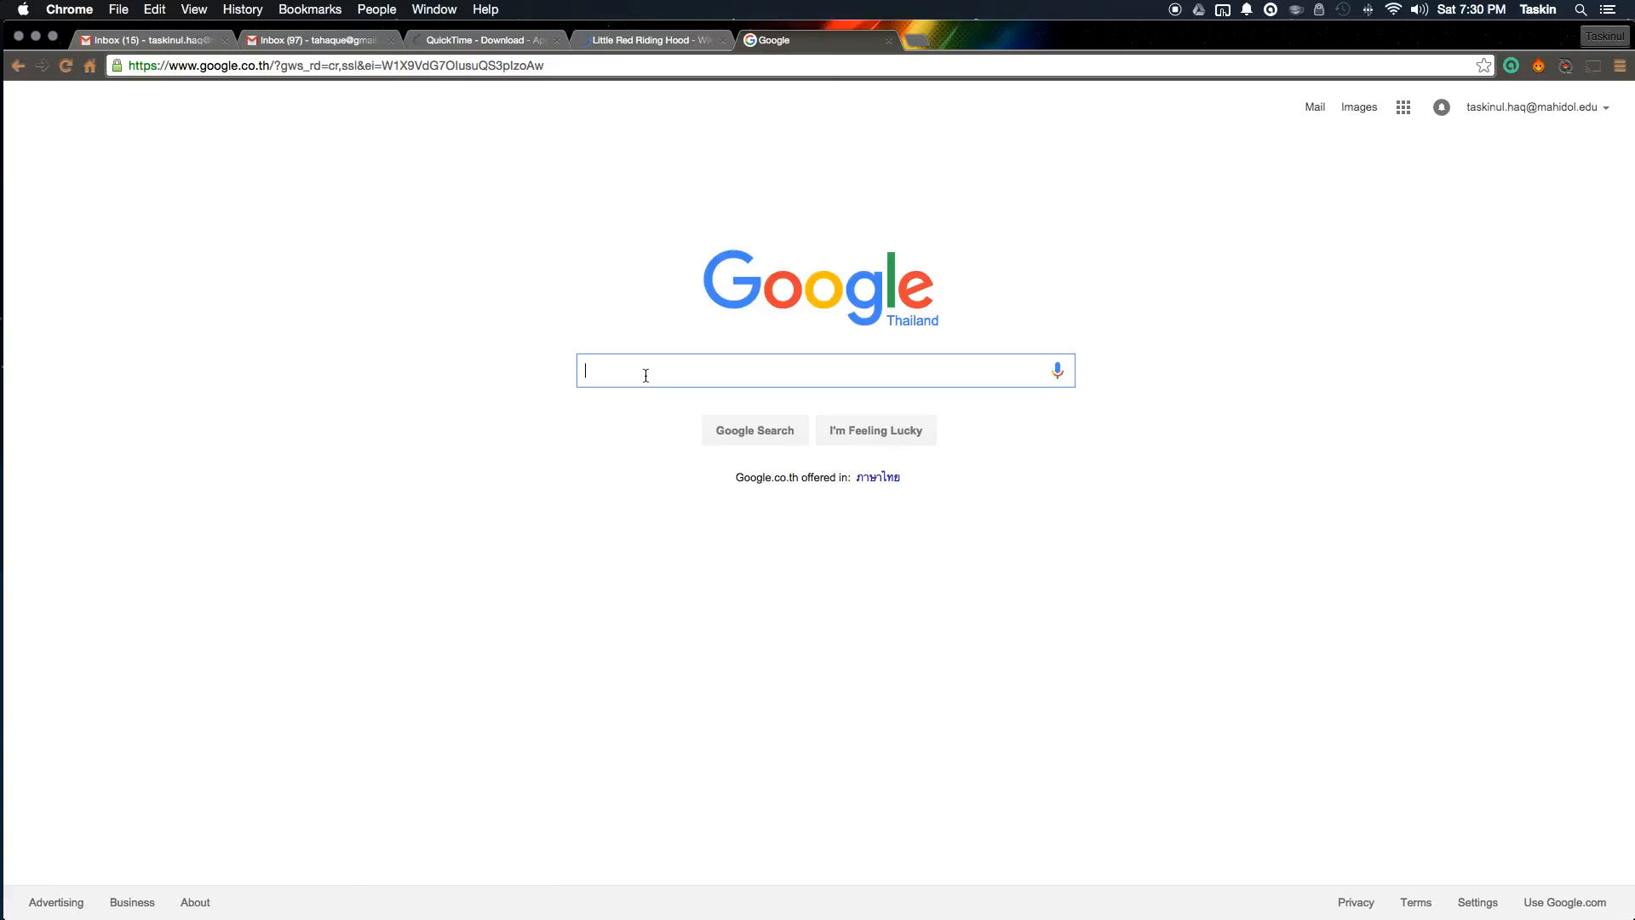
{"action": "type", "text": "Hensel "}
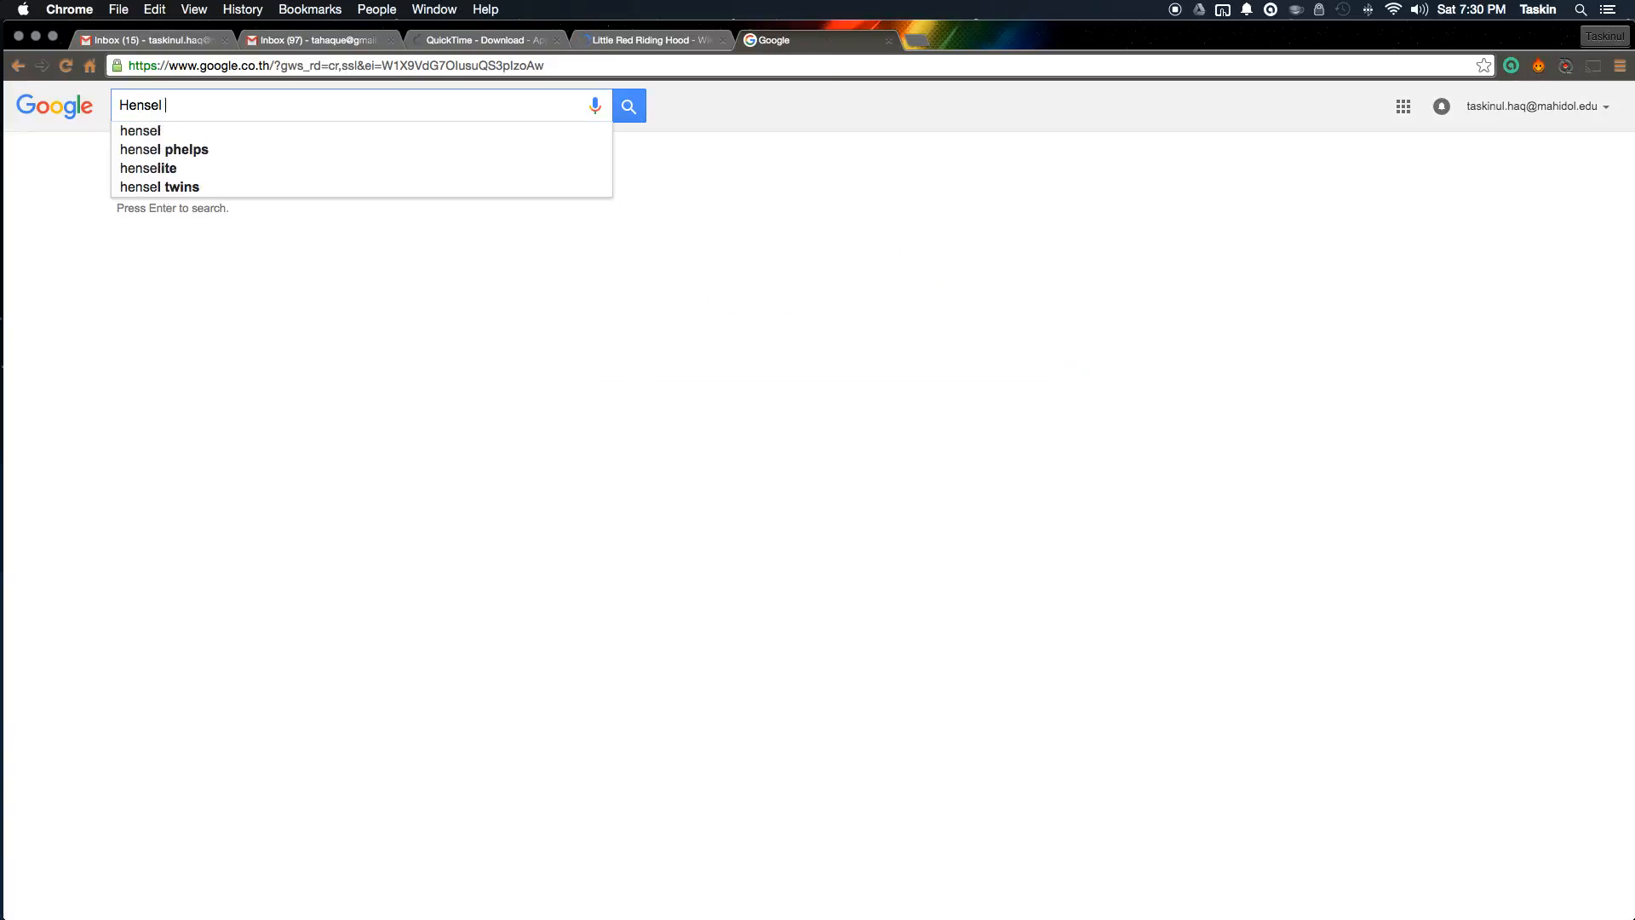
{"action": "type", "text": "and Grettle"}
{"action": "key", "text": "Return"}
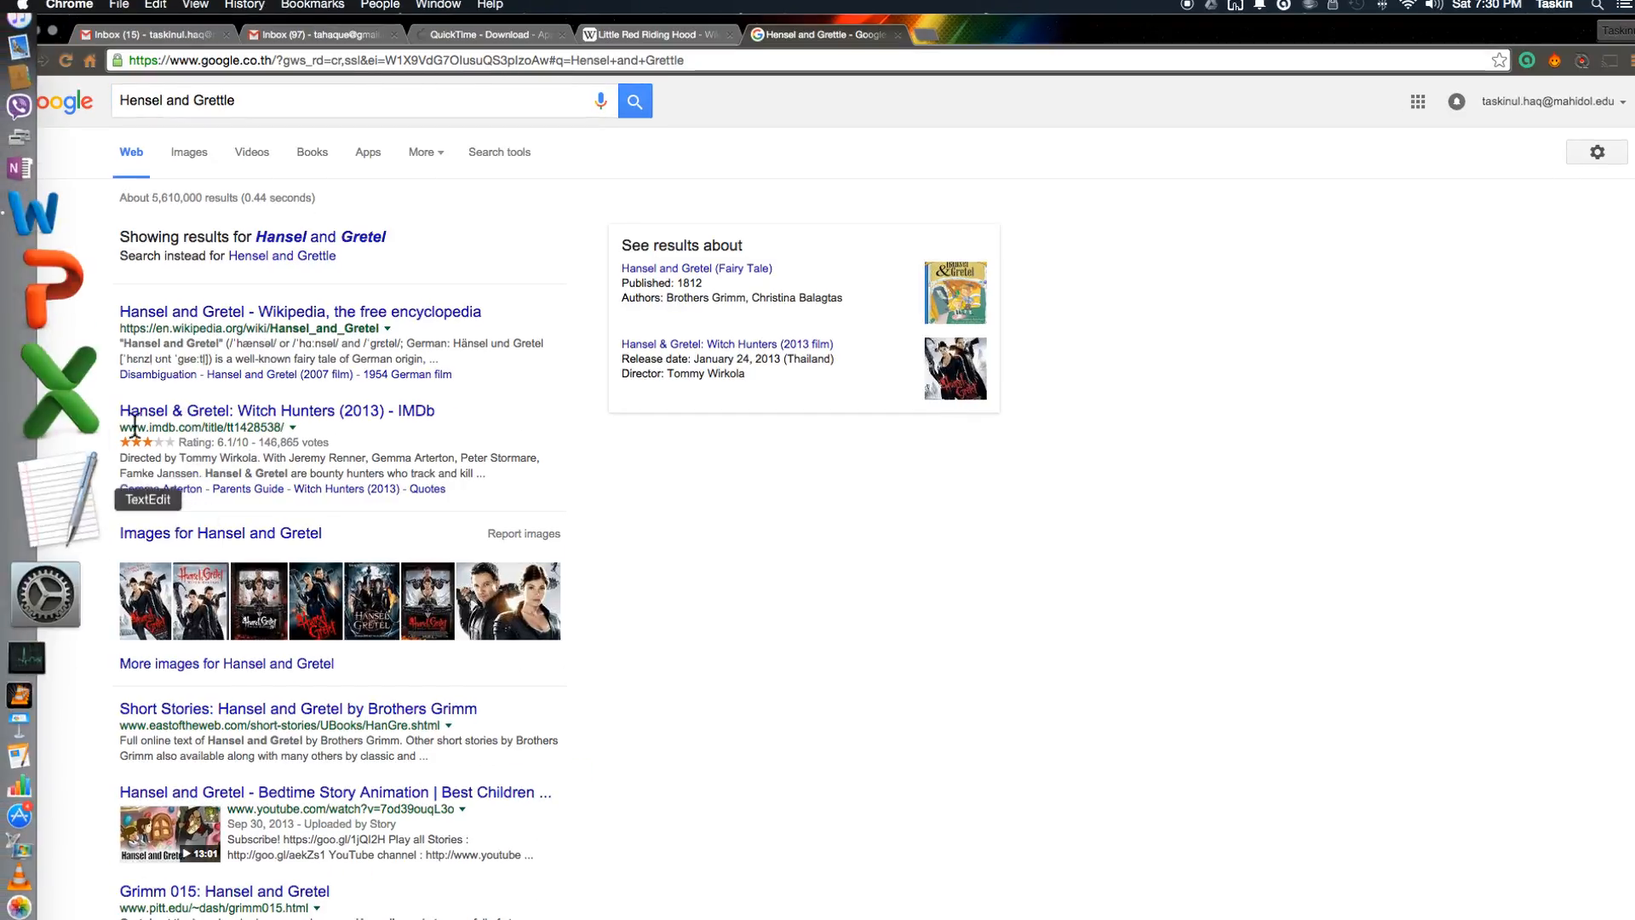
{"action": "left_click", "coordinate": [337, 313]}
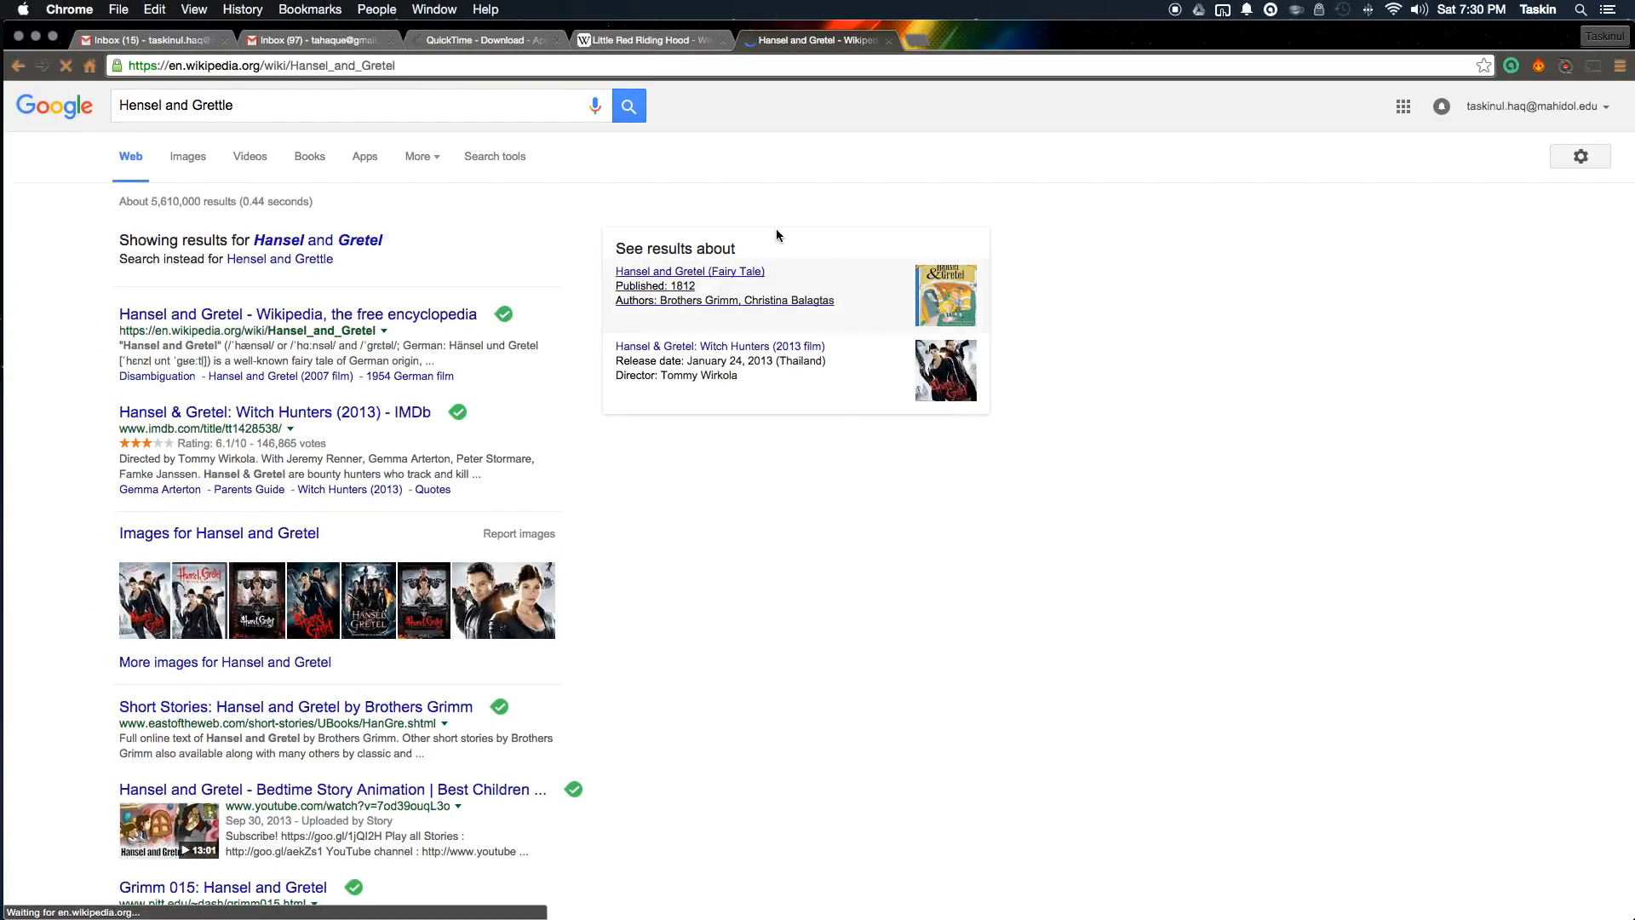
{"action": "scroll", "coordinate": [771, 302], "scroll_direction": "down", "scroll_amount": 20}
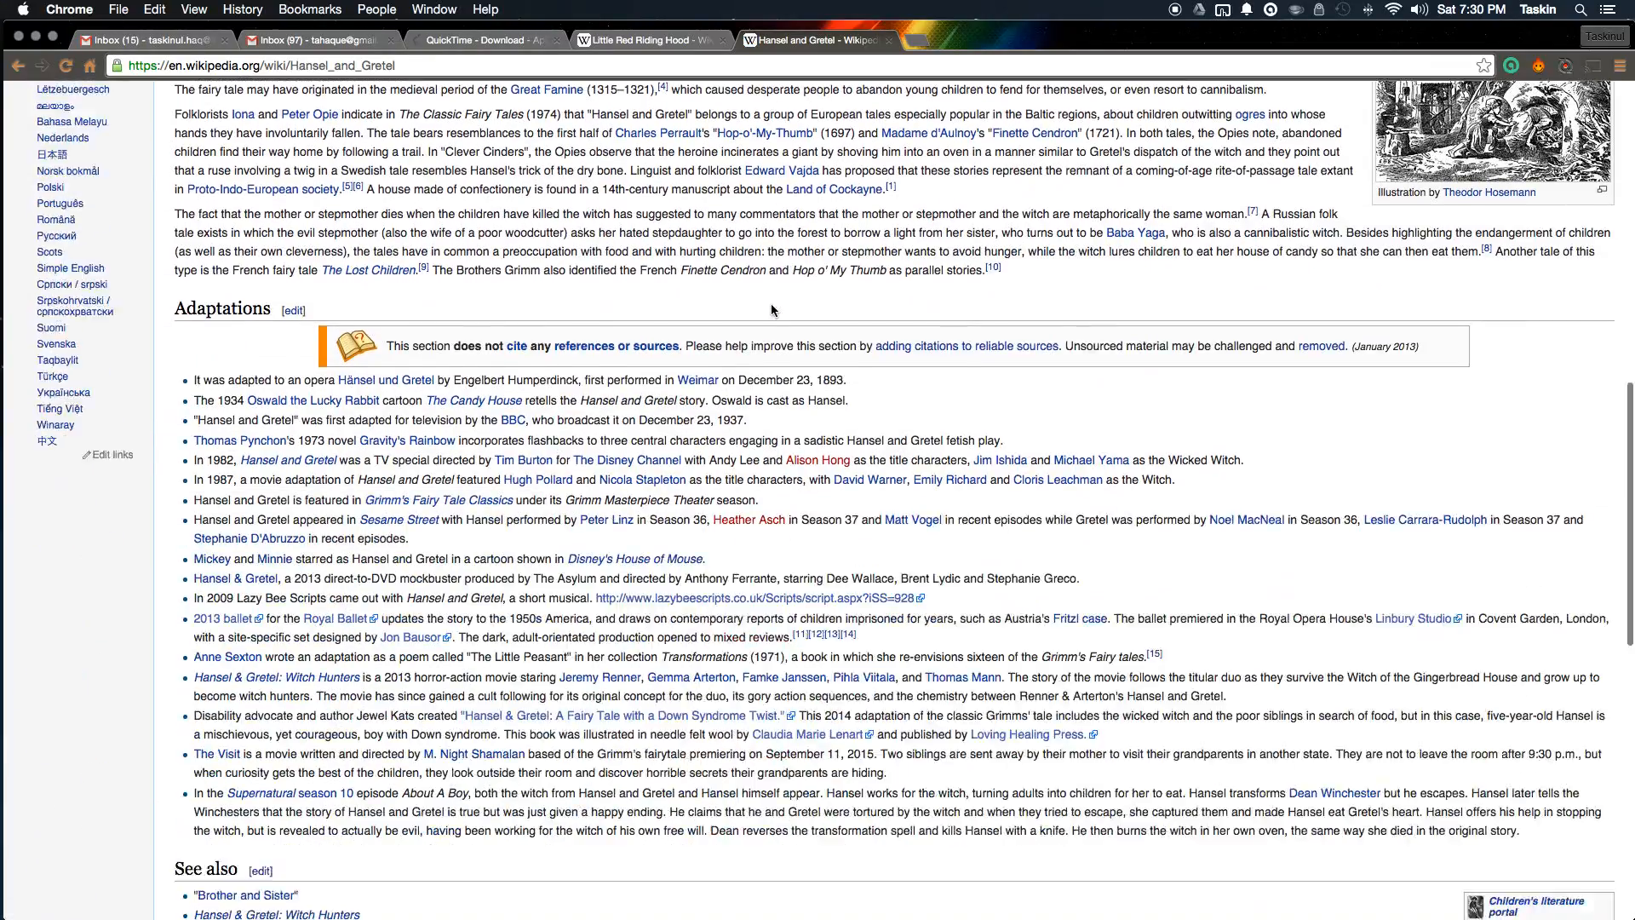
{"action": "scroll", "coordinate": [772, 311], "scroll_direction": "up", "scroll_amount": 20}
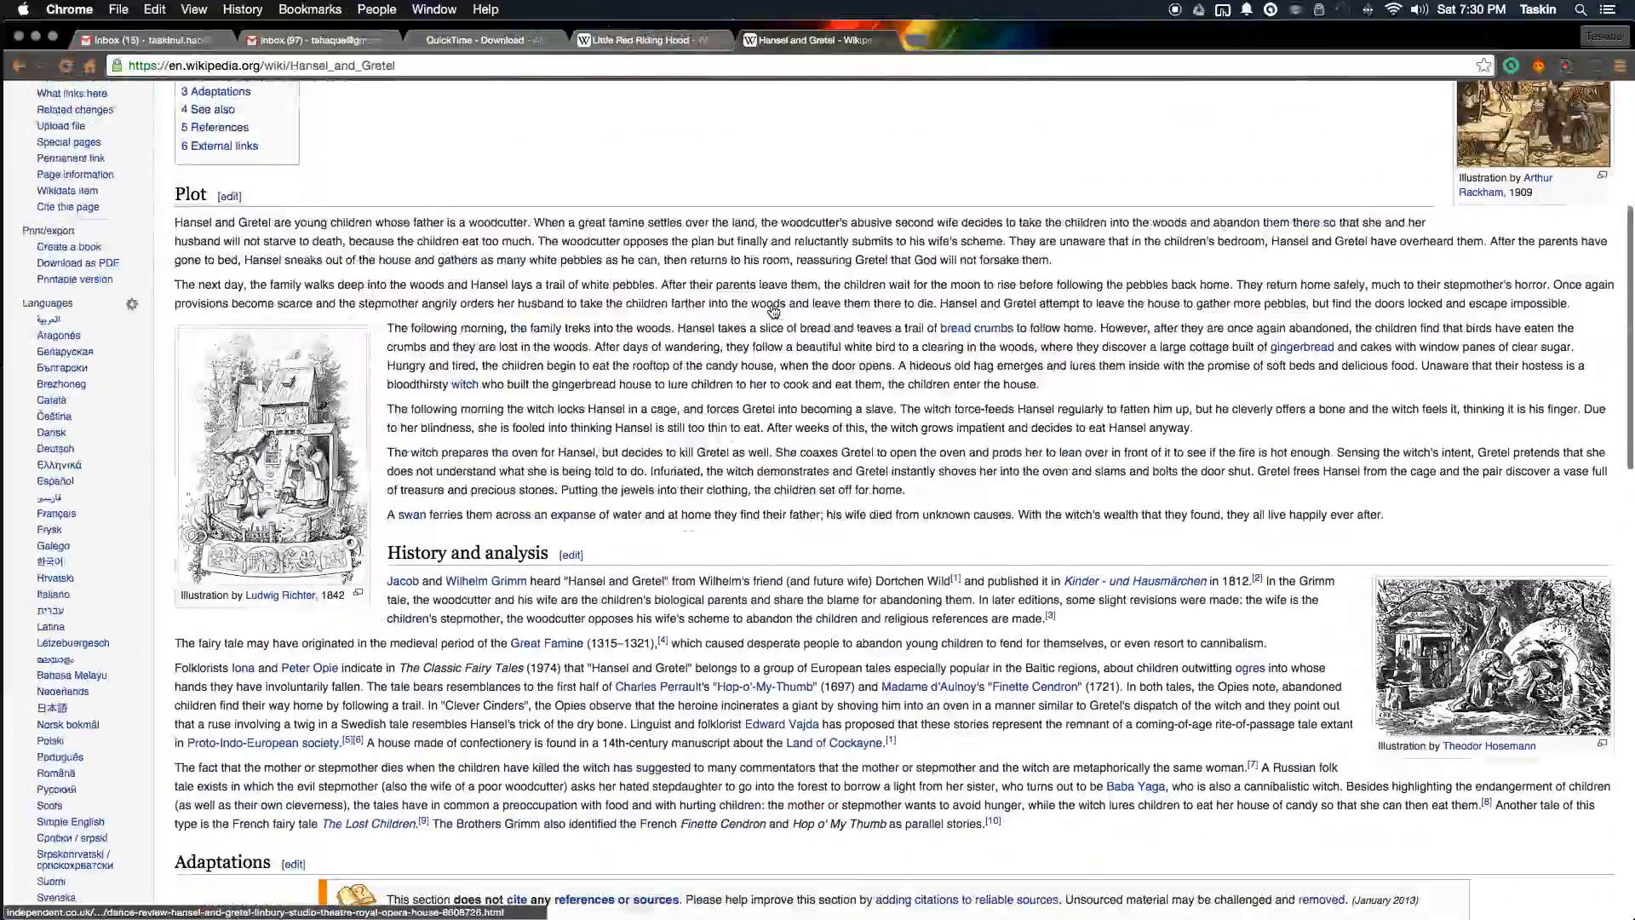
{"action": "key", "text": "ctrl+shift+Tab"}
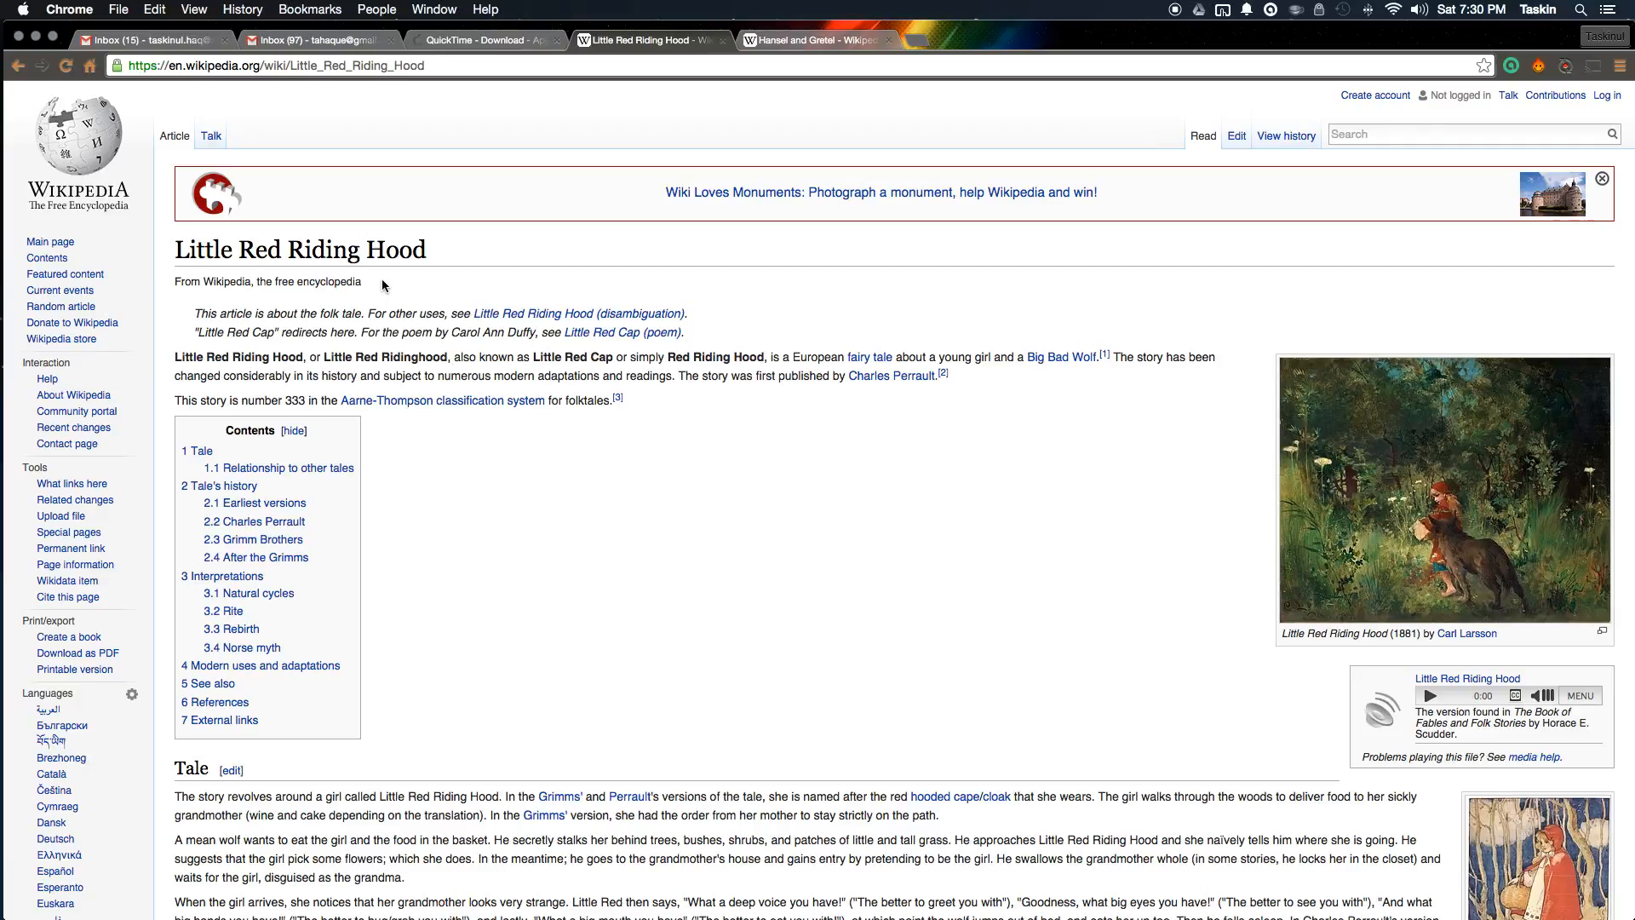
{"action": "key", "text": "super+Tab"}
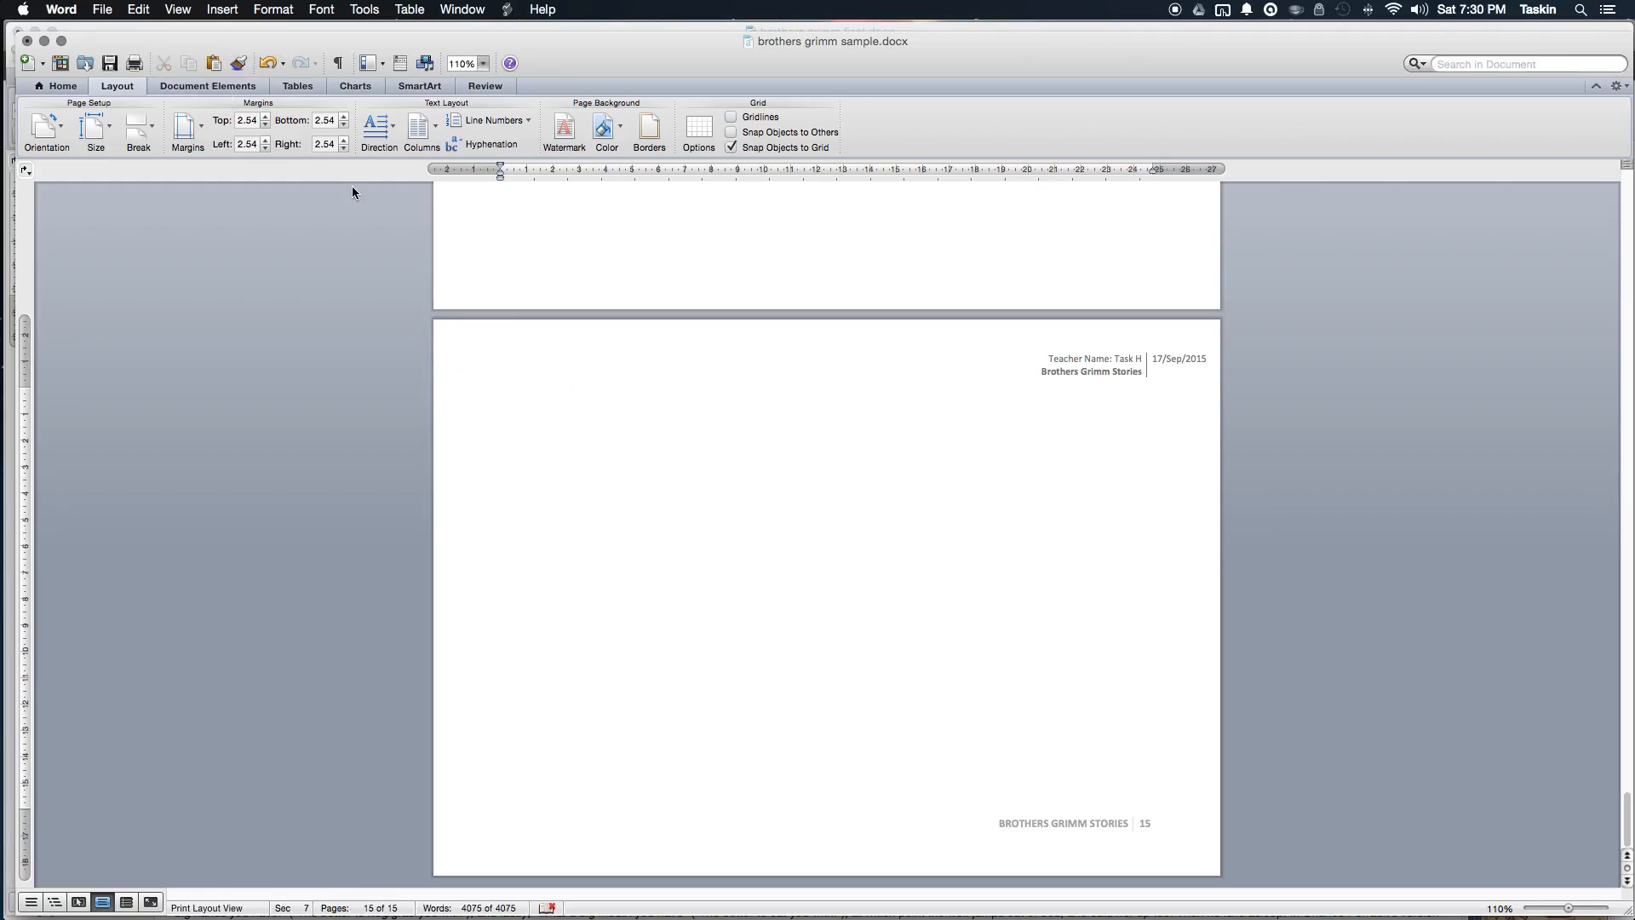
Step: Open the Citations list from Document Elements and start creating a new source
{"action": "left_click", "coordinate": [213, 89]}
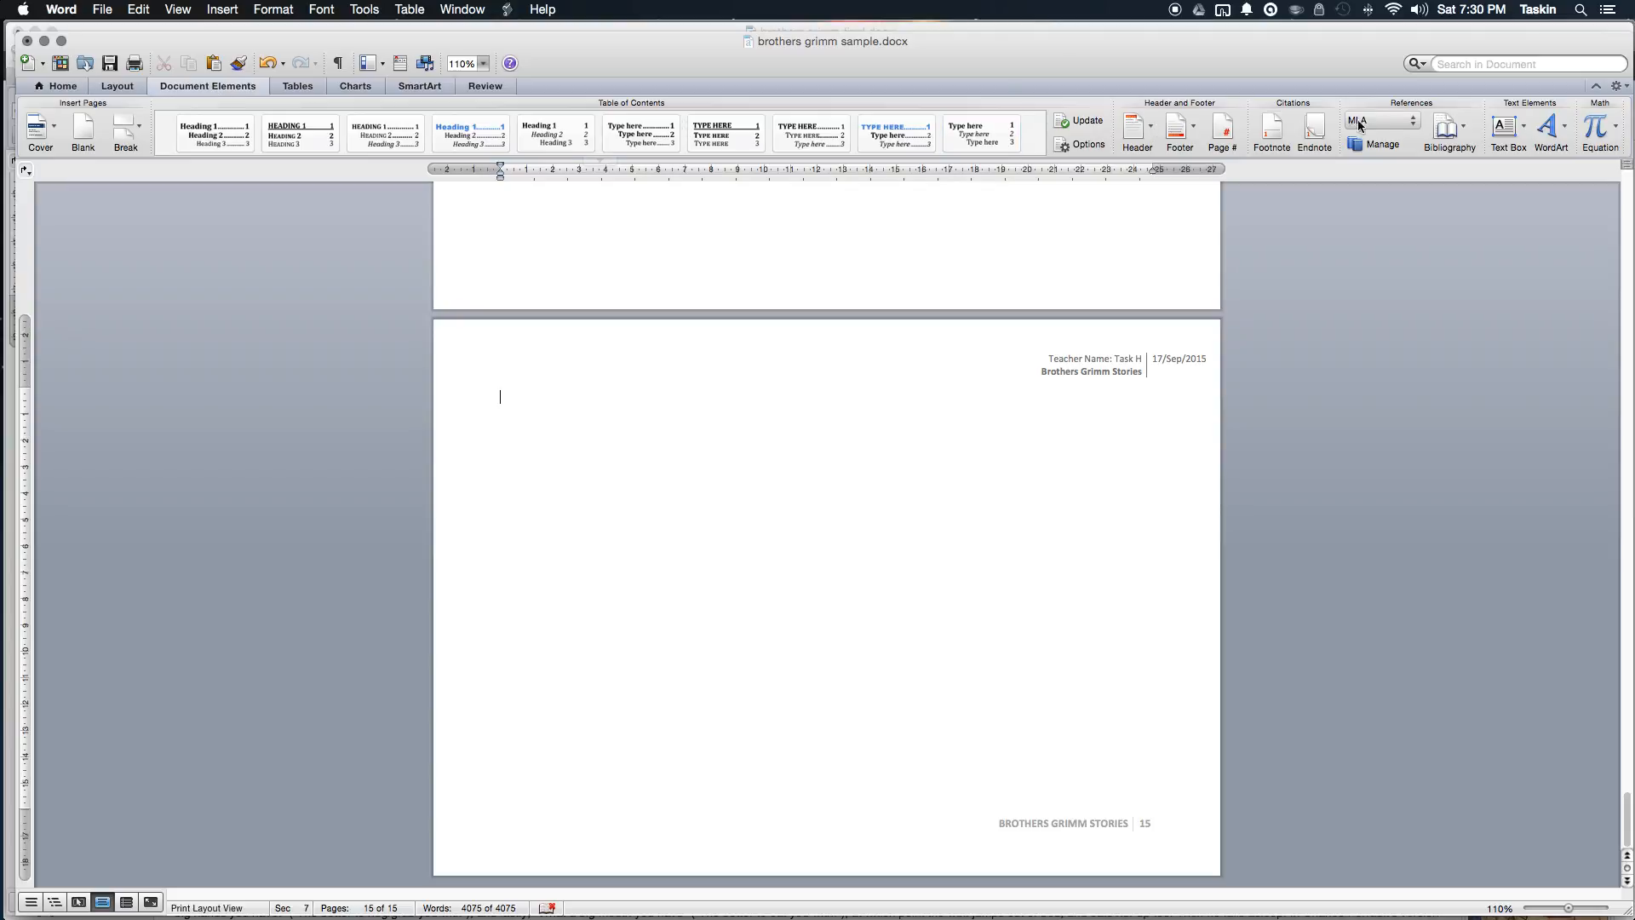
{"action": "left_click", "coordinate": [1398, 153]}
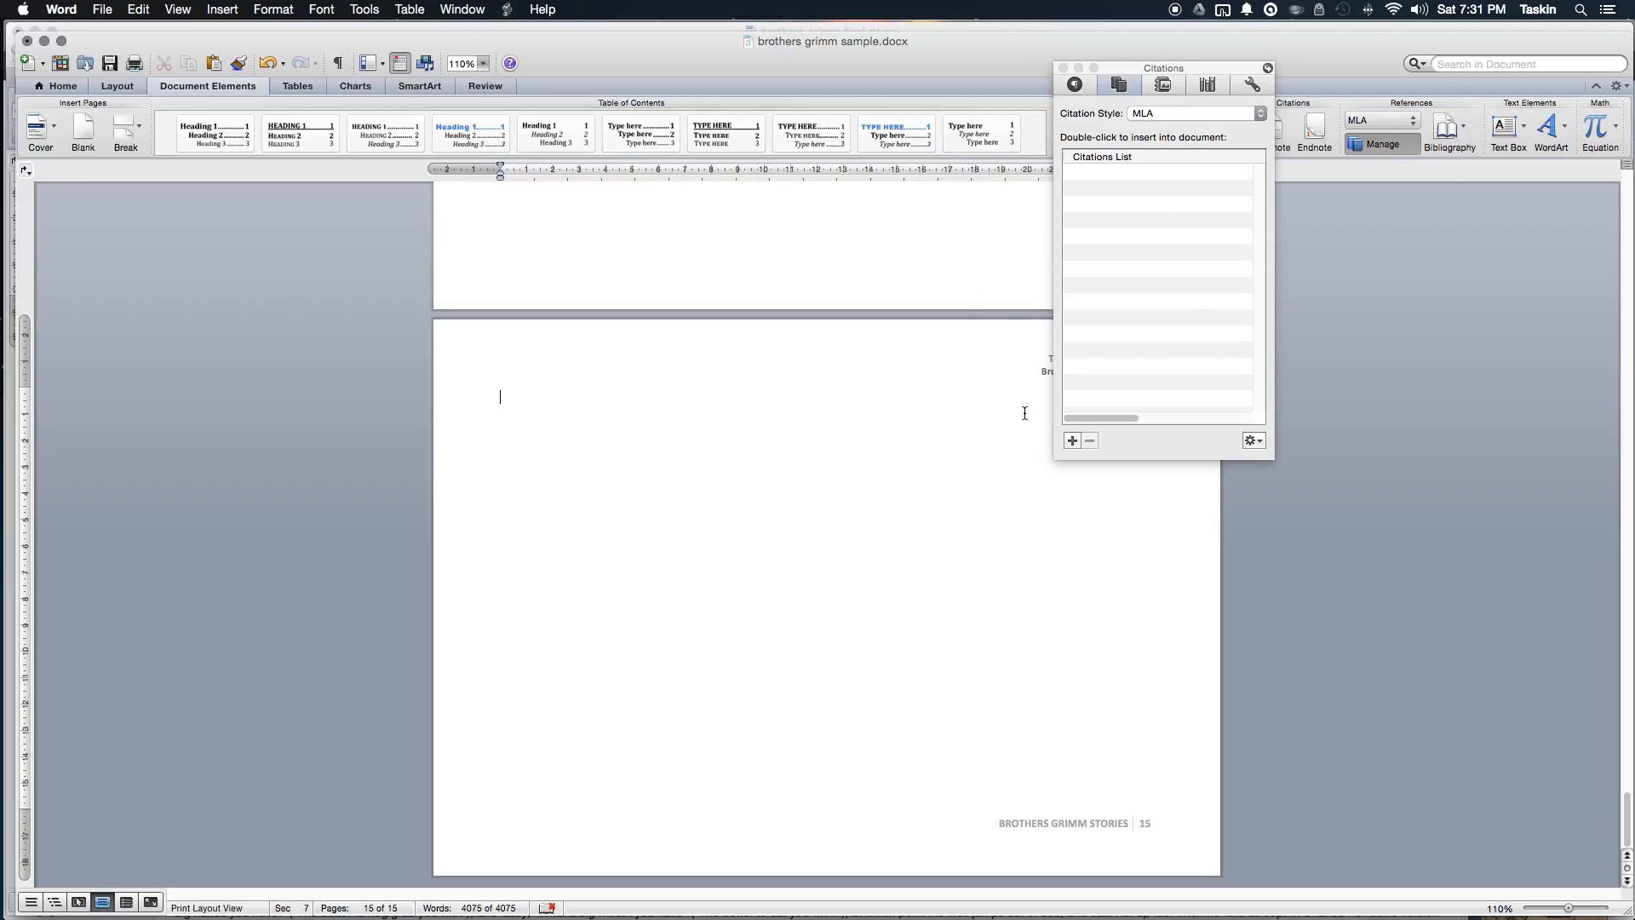
{"action": "left_click", "coordinate": [1071, 441]}
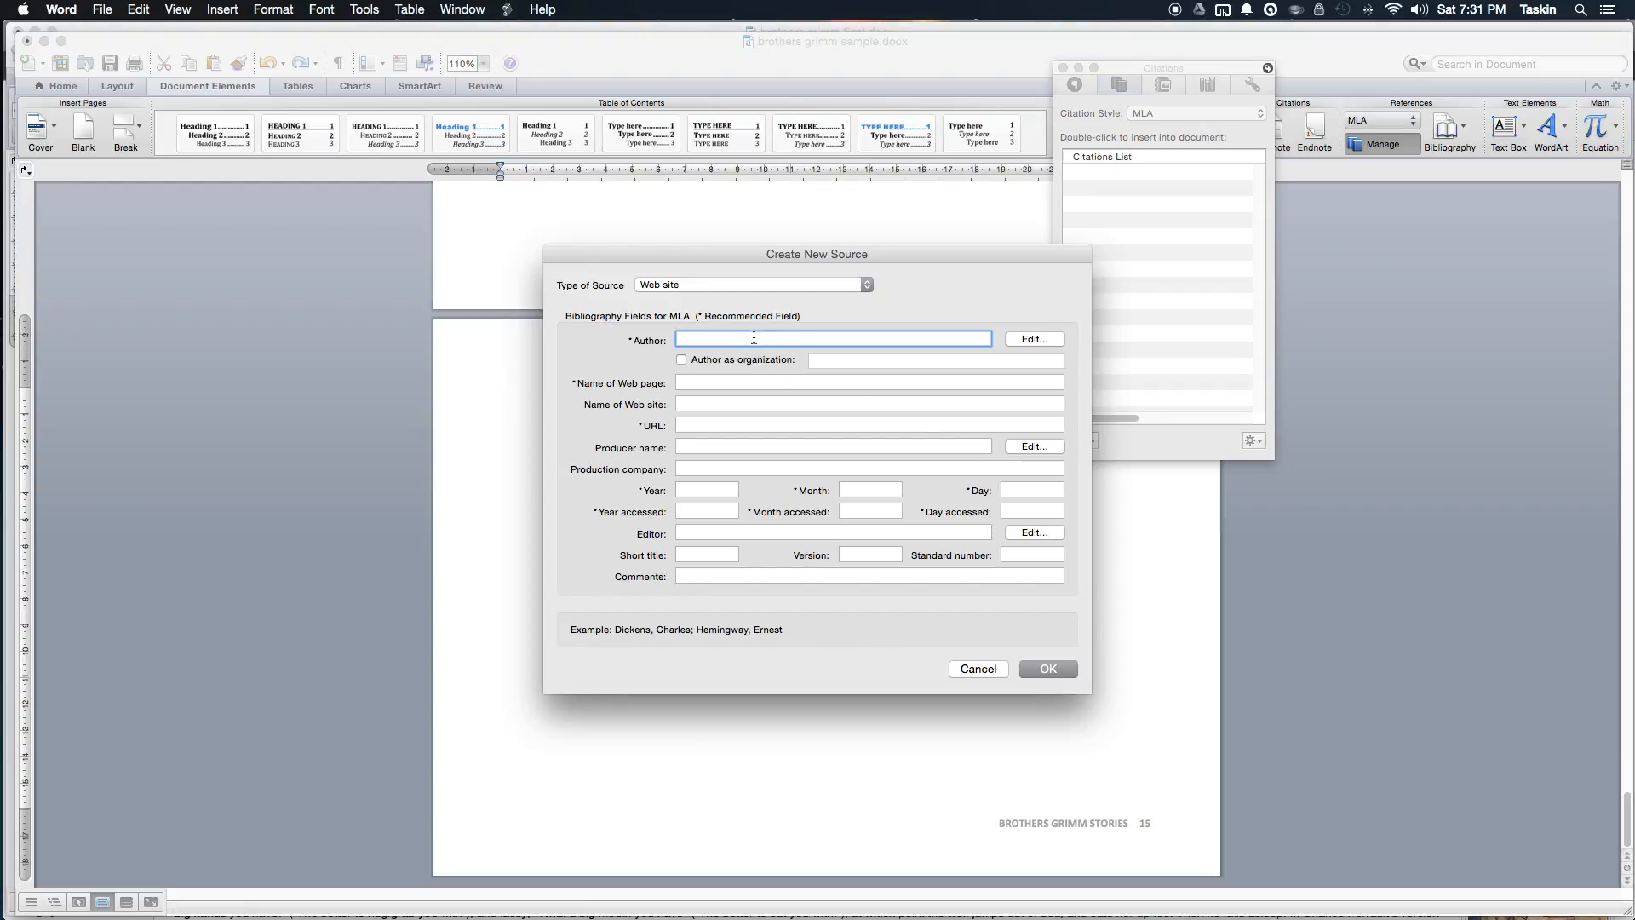
Step: Set the new source type to Web site, then go back to the Little Red Riding Hood article in Chrome
{"action": "left_click", "coordinate": [687, 291]}
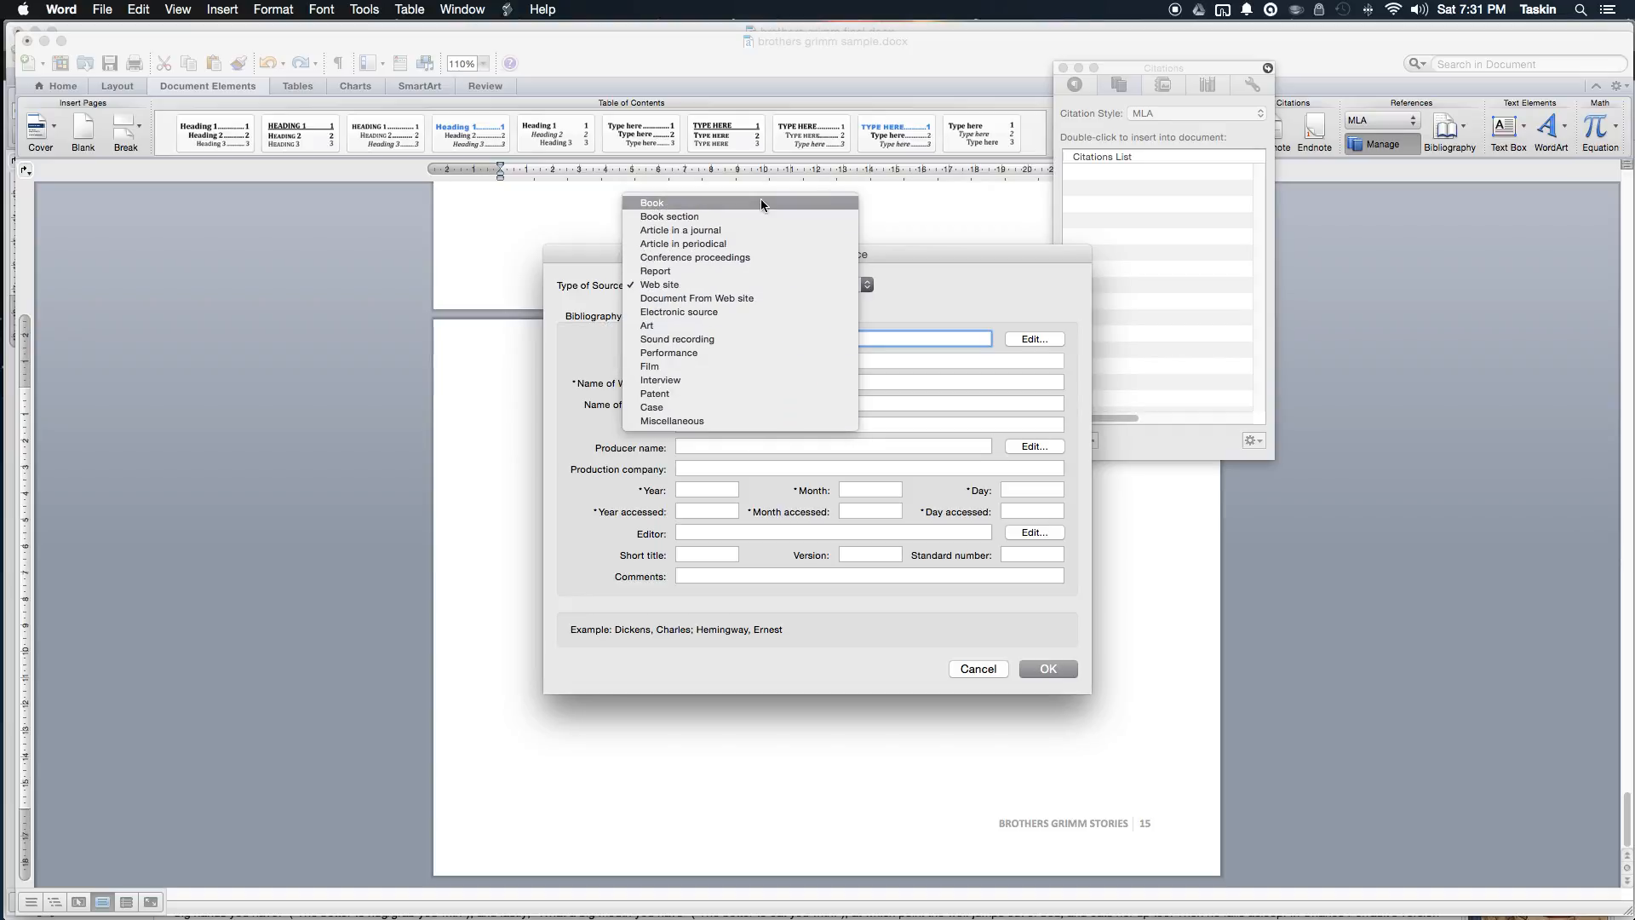
{"action": "left_click", "coordinate": [756, 284]}
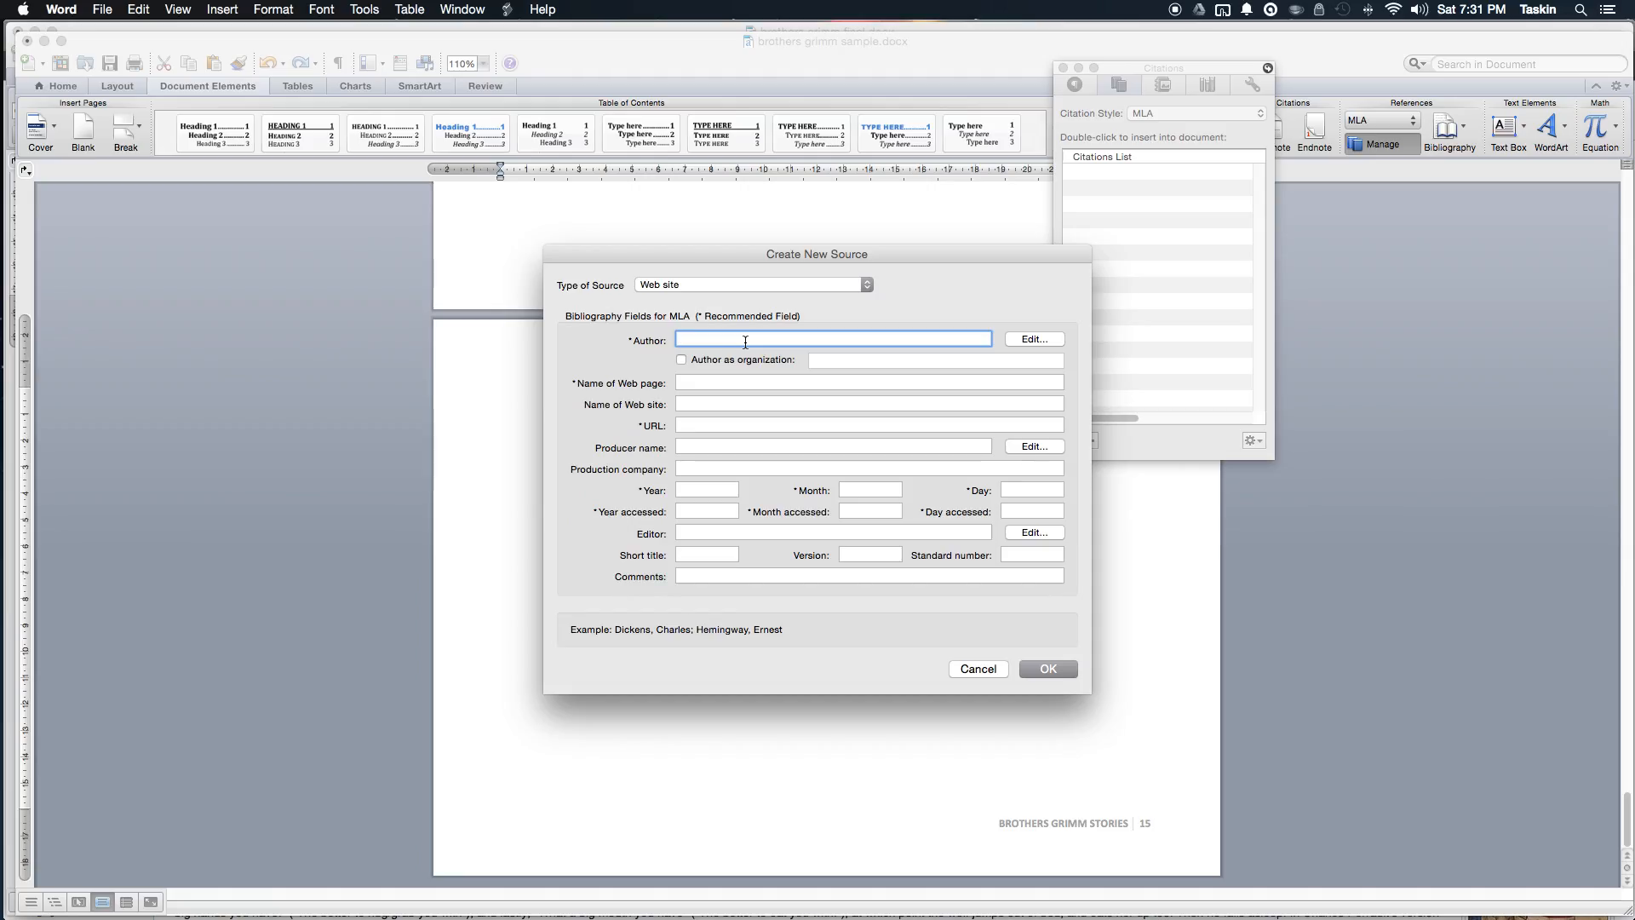
{"action": "key", "text": "super+Tab"}
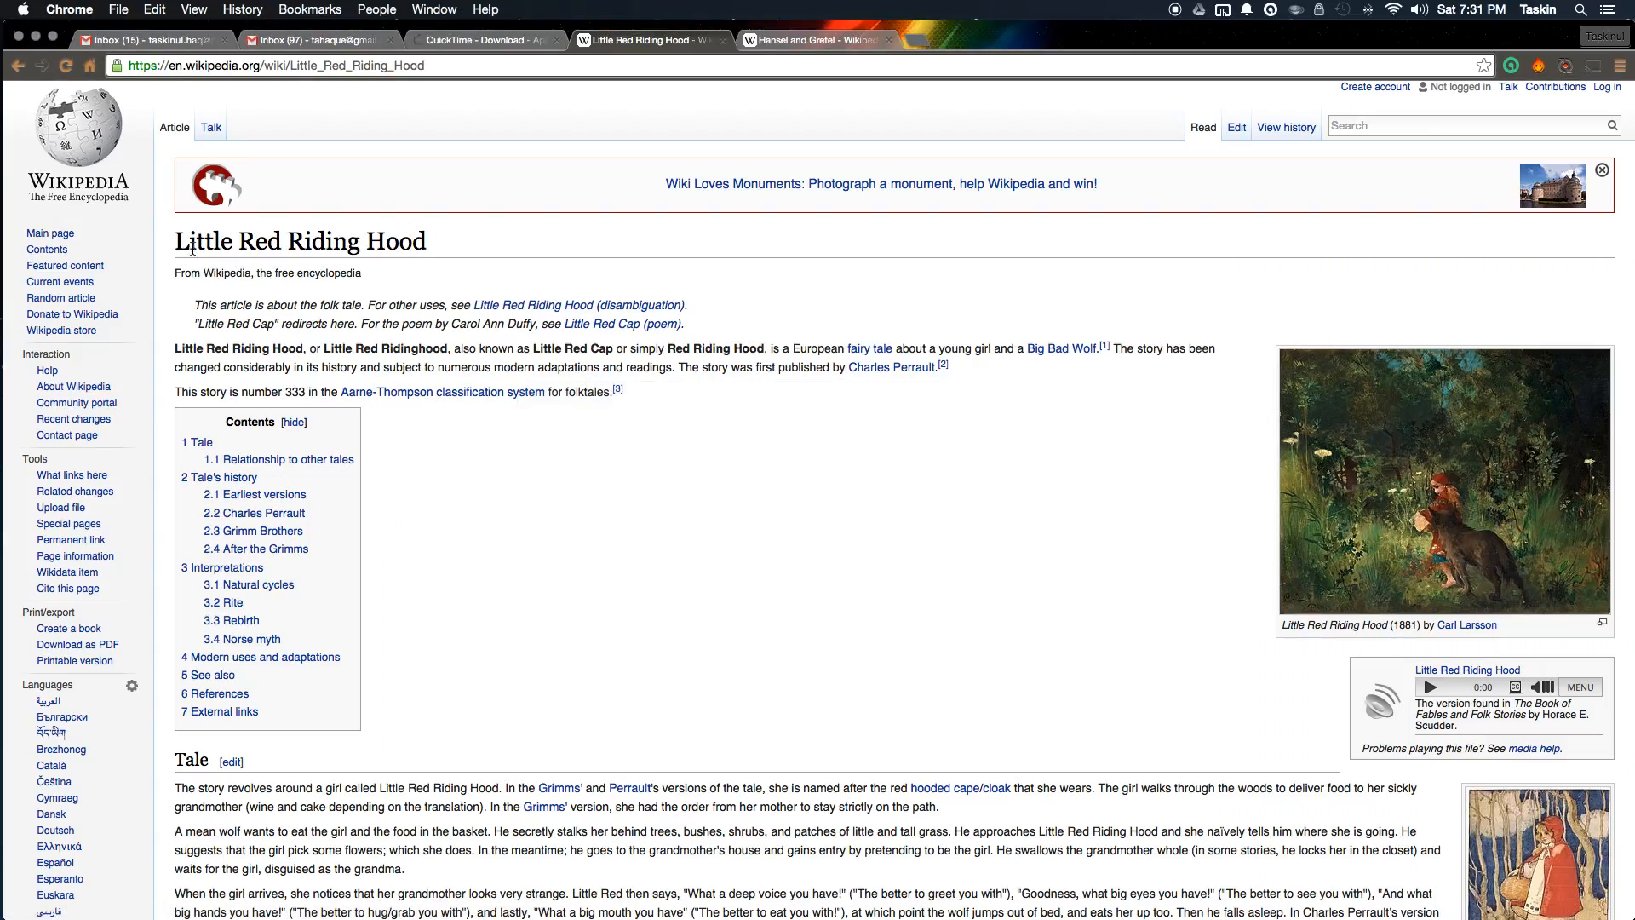
{"action": "scroll", "coordinate": [364, 278], "scroll_direction": "down", "scroll_amount": 15}
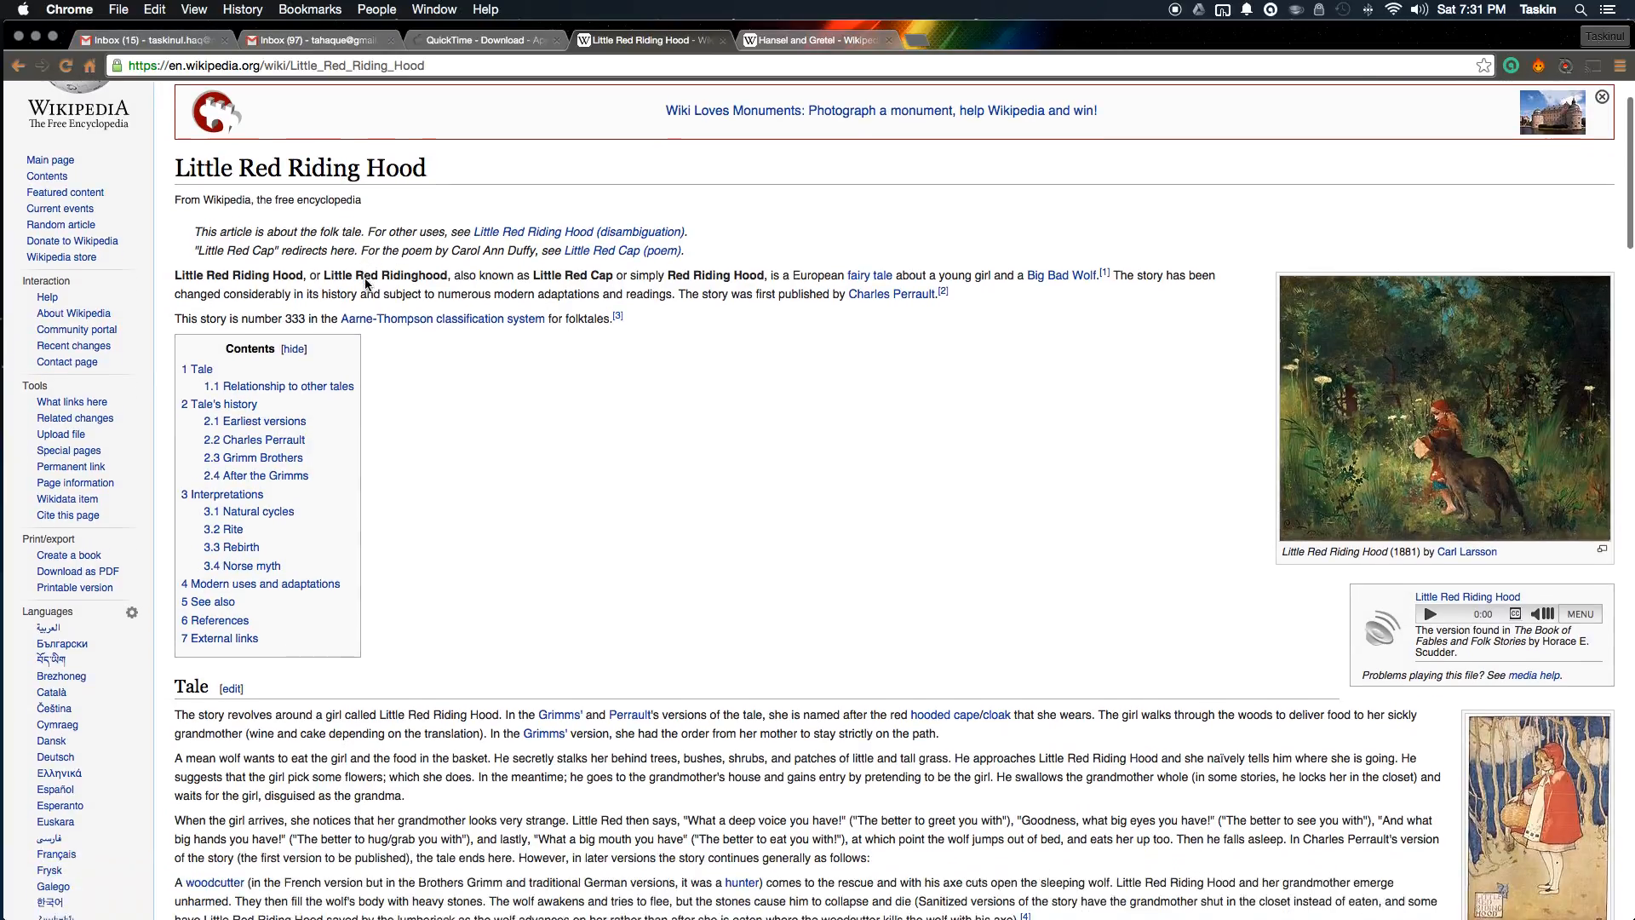
{"action": "scroll", "coordinate": [366, 284], "scroll_direction": "down", "scroll_amount": 20}
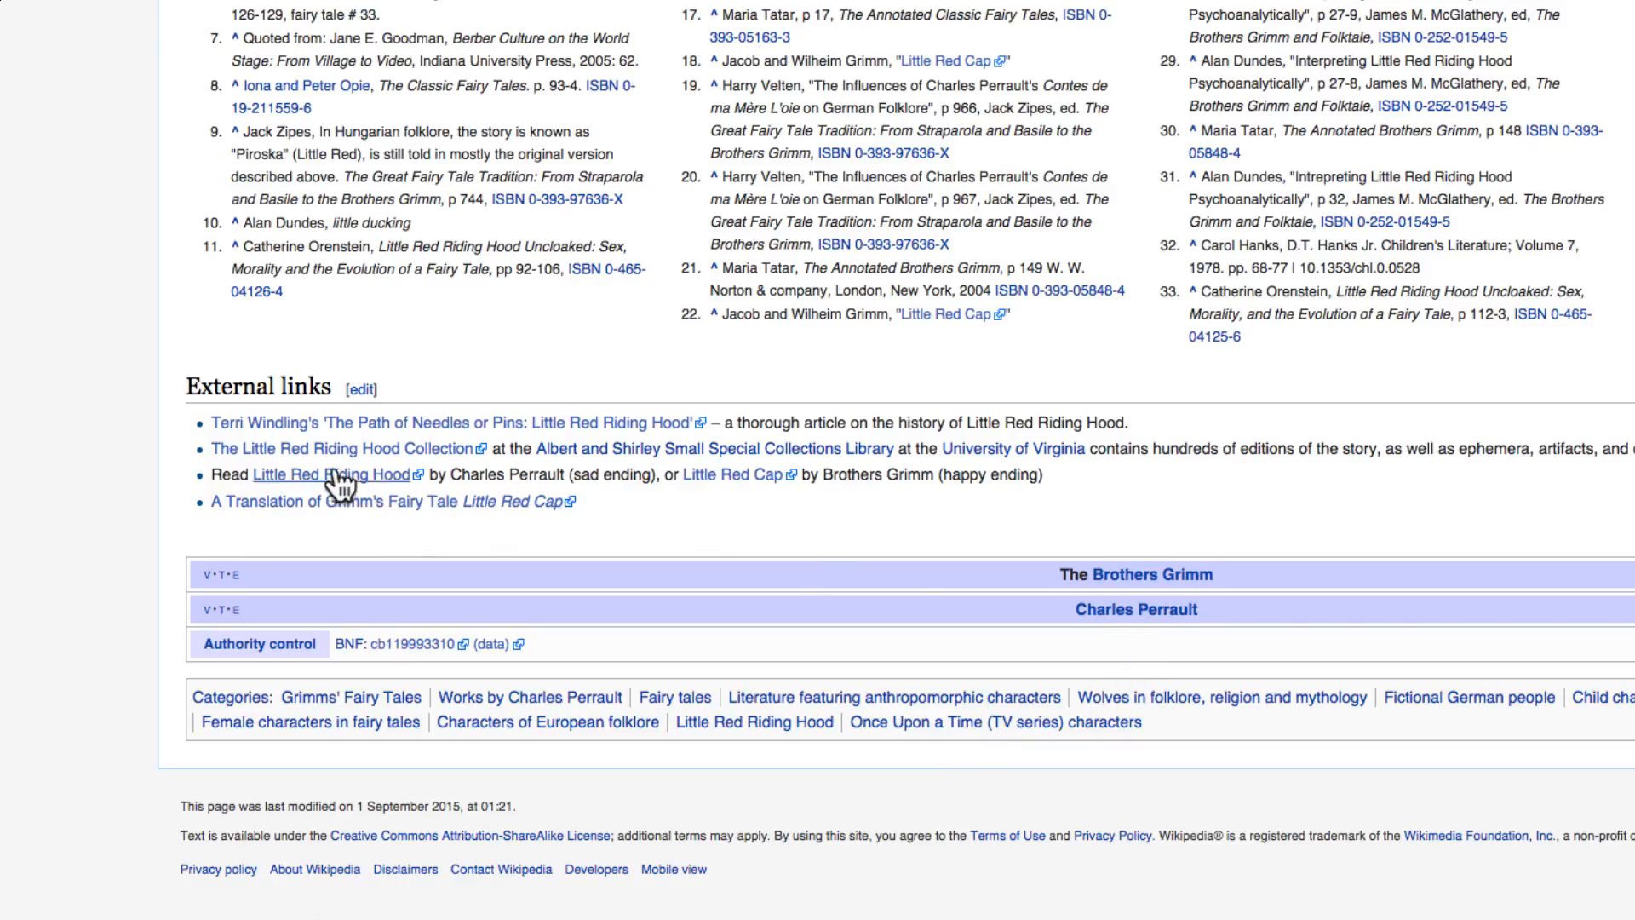
{"action": "scroll", "coordinate": [349, 528], "scroll_direction": "down", "scroll_amount": 1}
{"action": "scroll", "coordinate": [487, 770], "scroll_direction": "up", "scroll_amount": 20}
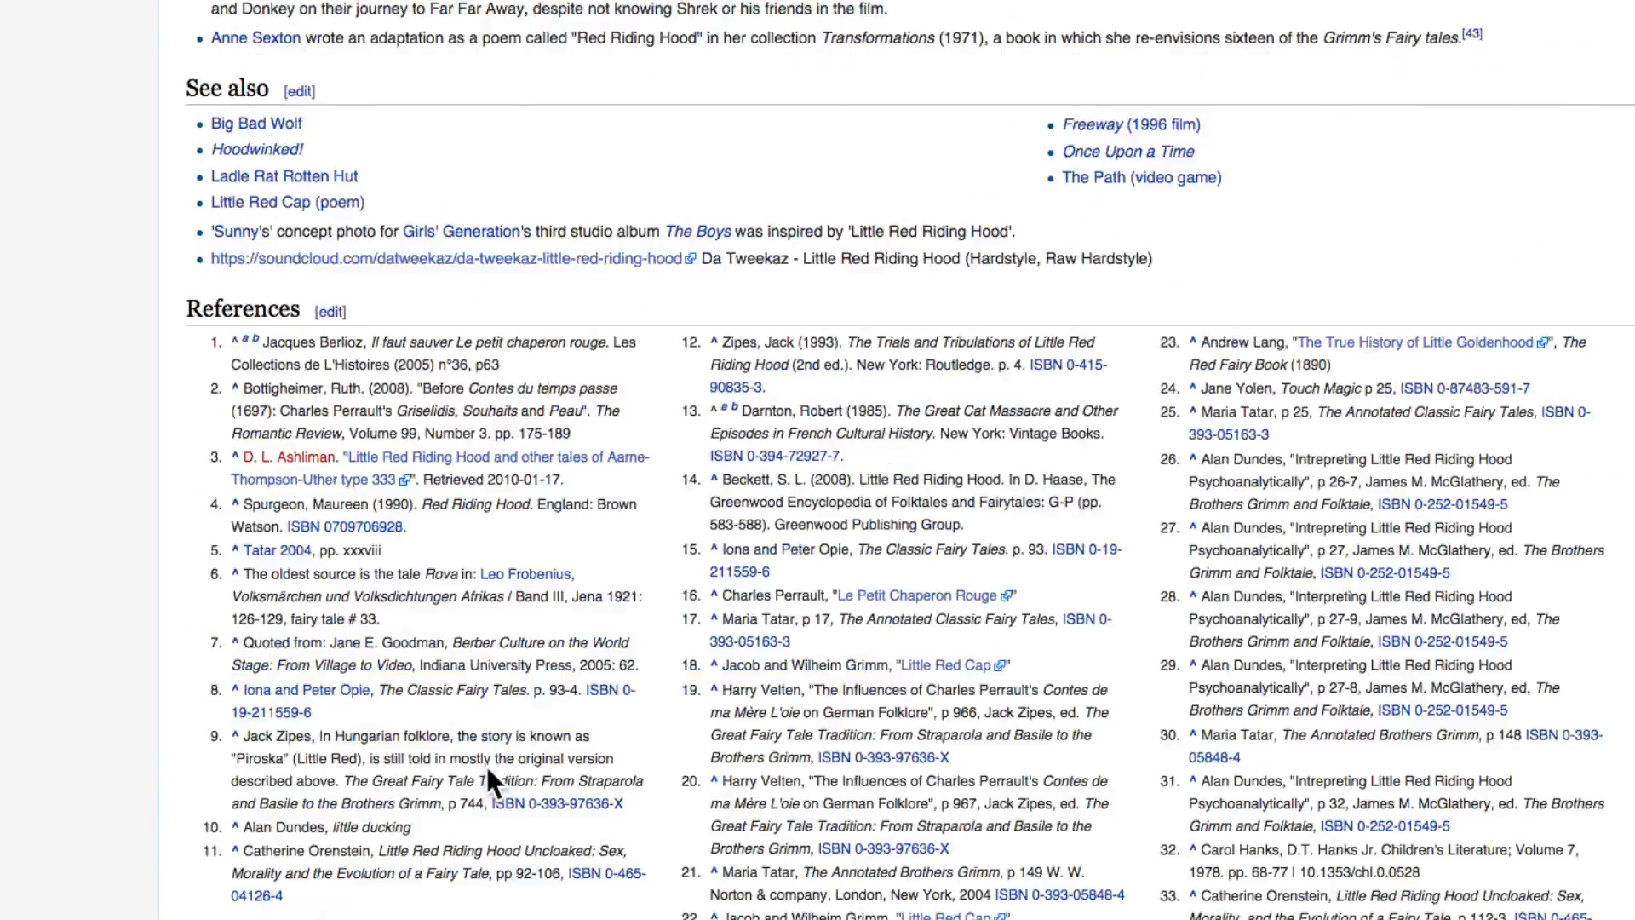
{"action": "scroll", "coordinate": [487, 770], "scroll_direction": "up", "scroll_amount": 15}
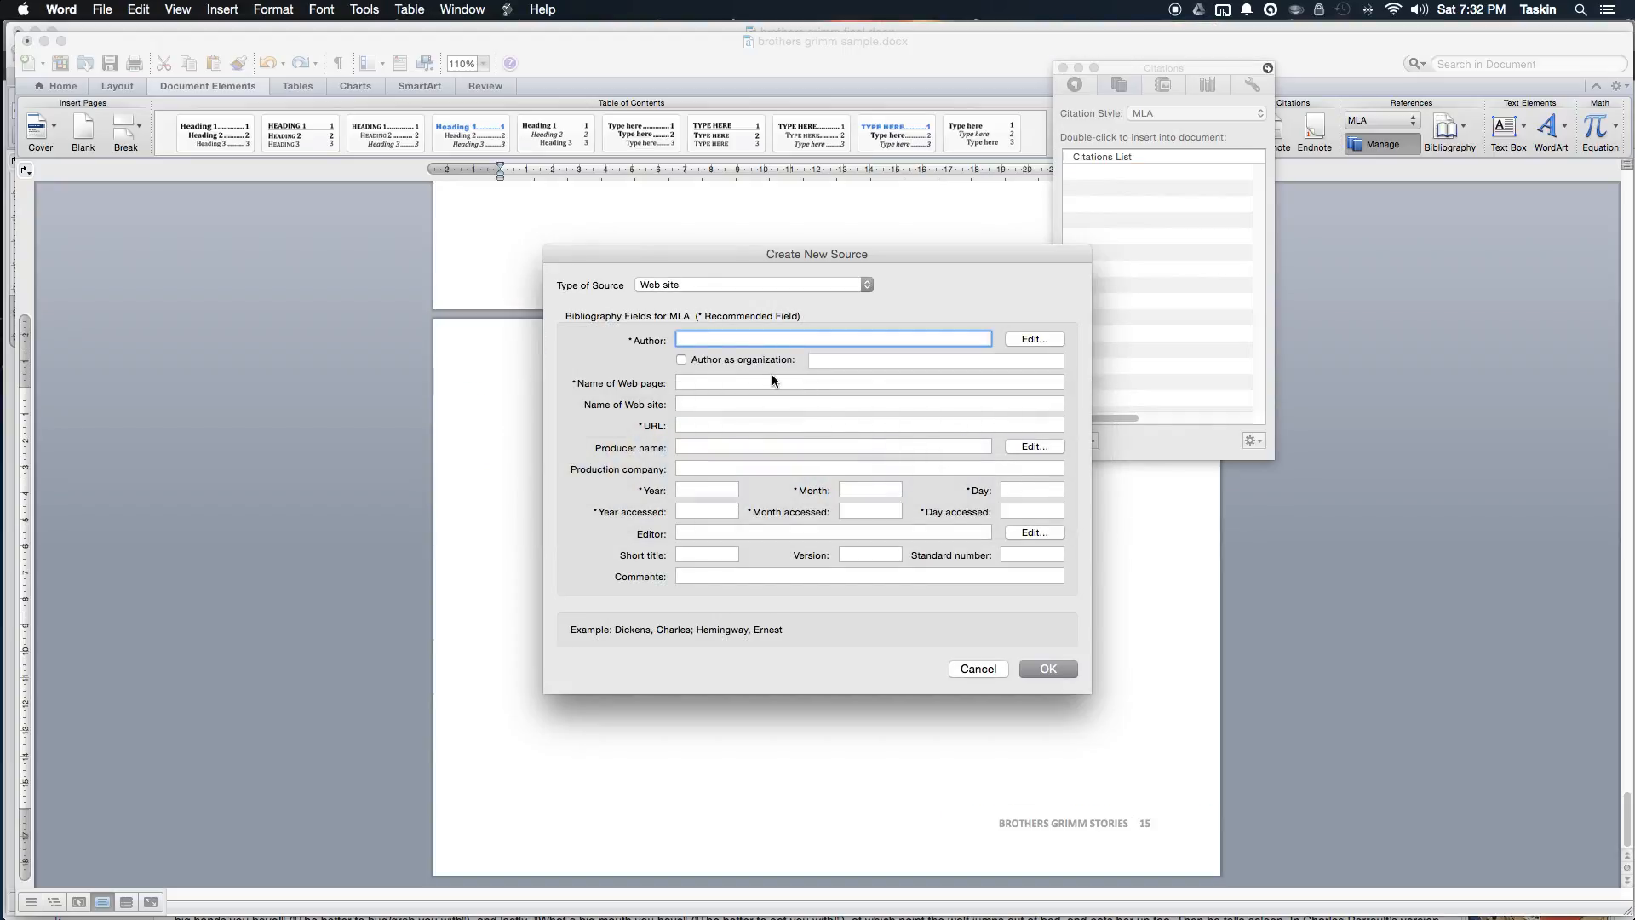
Step: Enter Wikipedia as the organizational author, then select the Little Red Riding Hood title in Chrome
{"action": "left_click", "coordinate": [765, 359]}
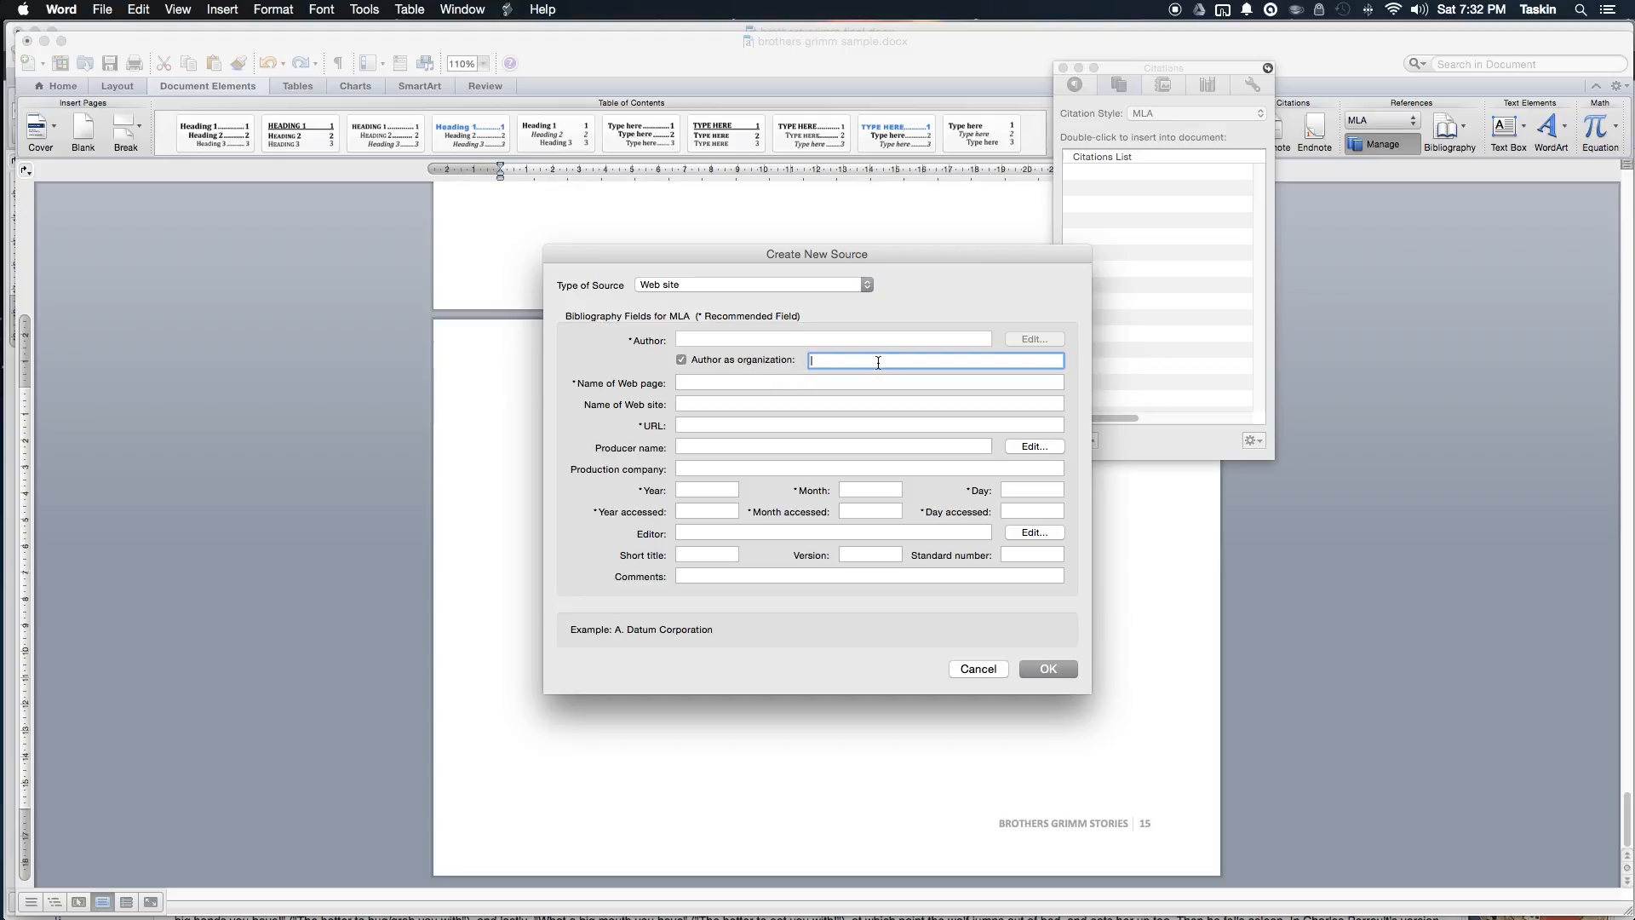
{"action": "type", "text": "Wikipedia"}
{"action": "left_click", "coordinate": [801, 383]}
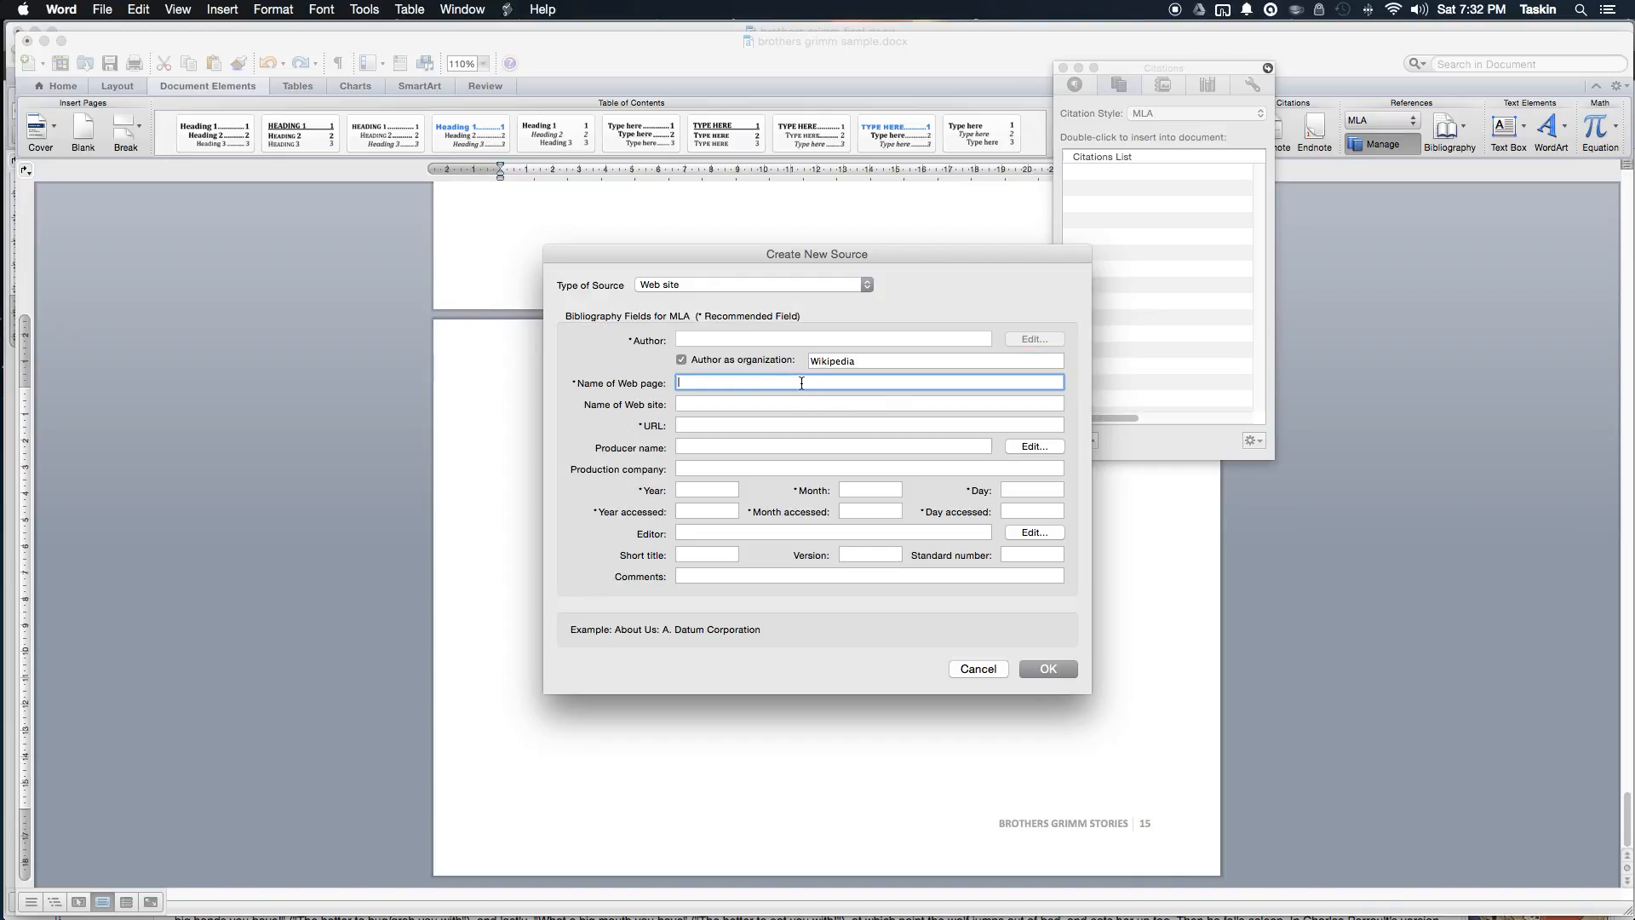
{"action": "key", "text": "super+Tab"}
{"action": "left_click_drag", "start_coordinate": [452, 252], "coordinate": [172, 248]}
{"action": "key", "text": "super+c"}
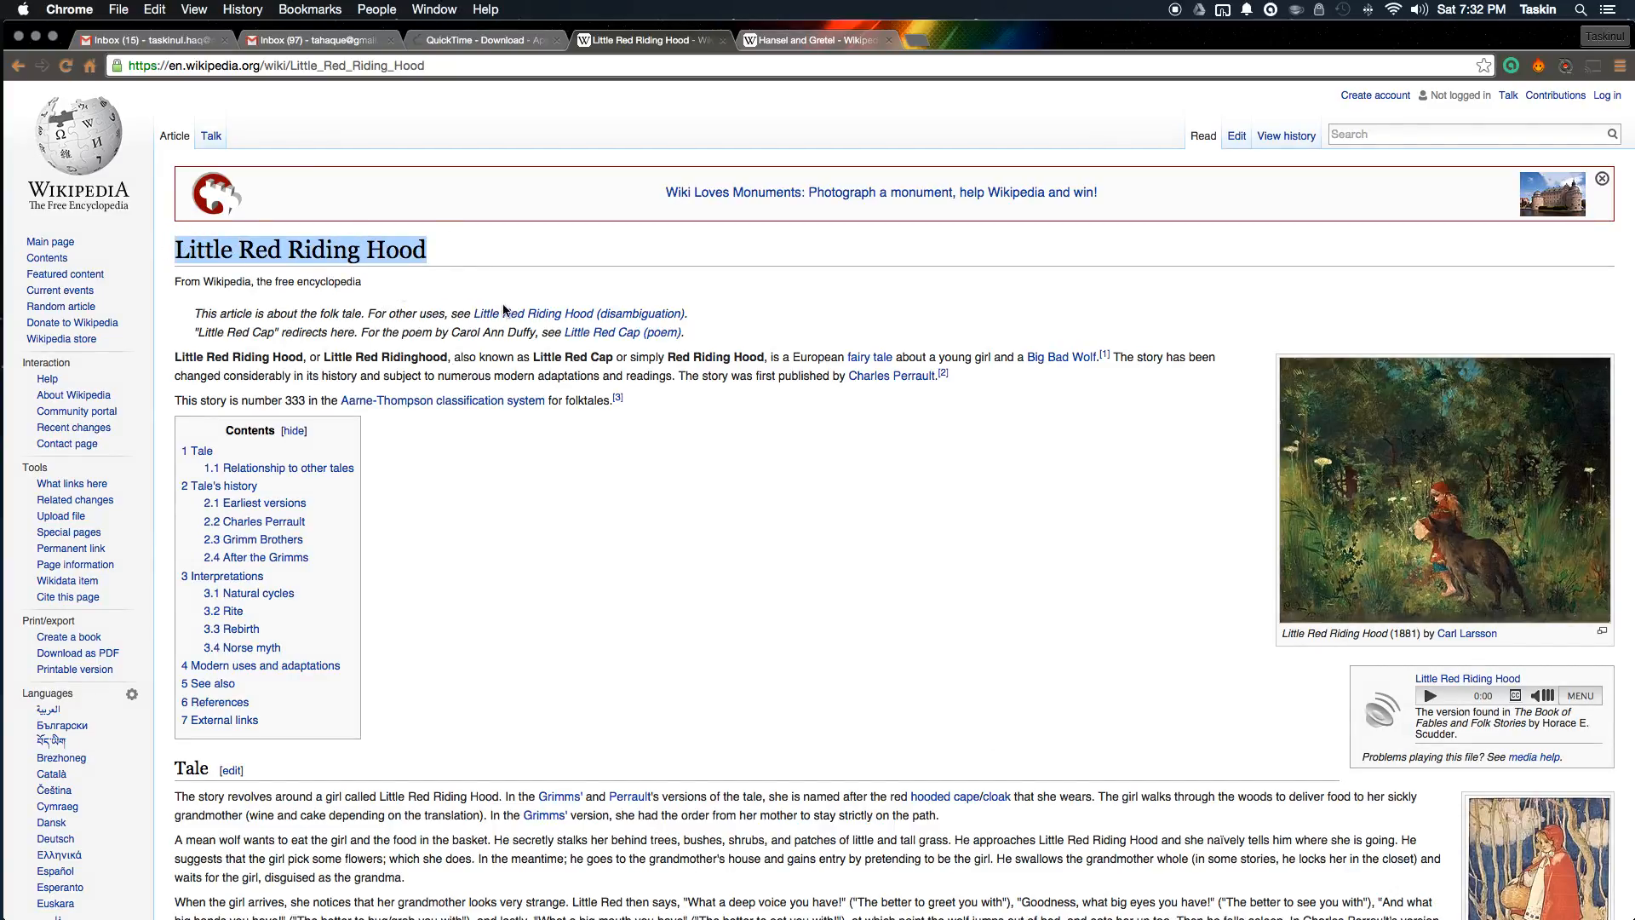
Step: Paste Little Red Riding Hood as the web page name and enter Wikipedia as the site name
{"action": "key", "text": "super+Tab"}
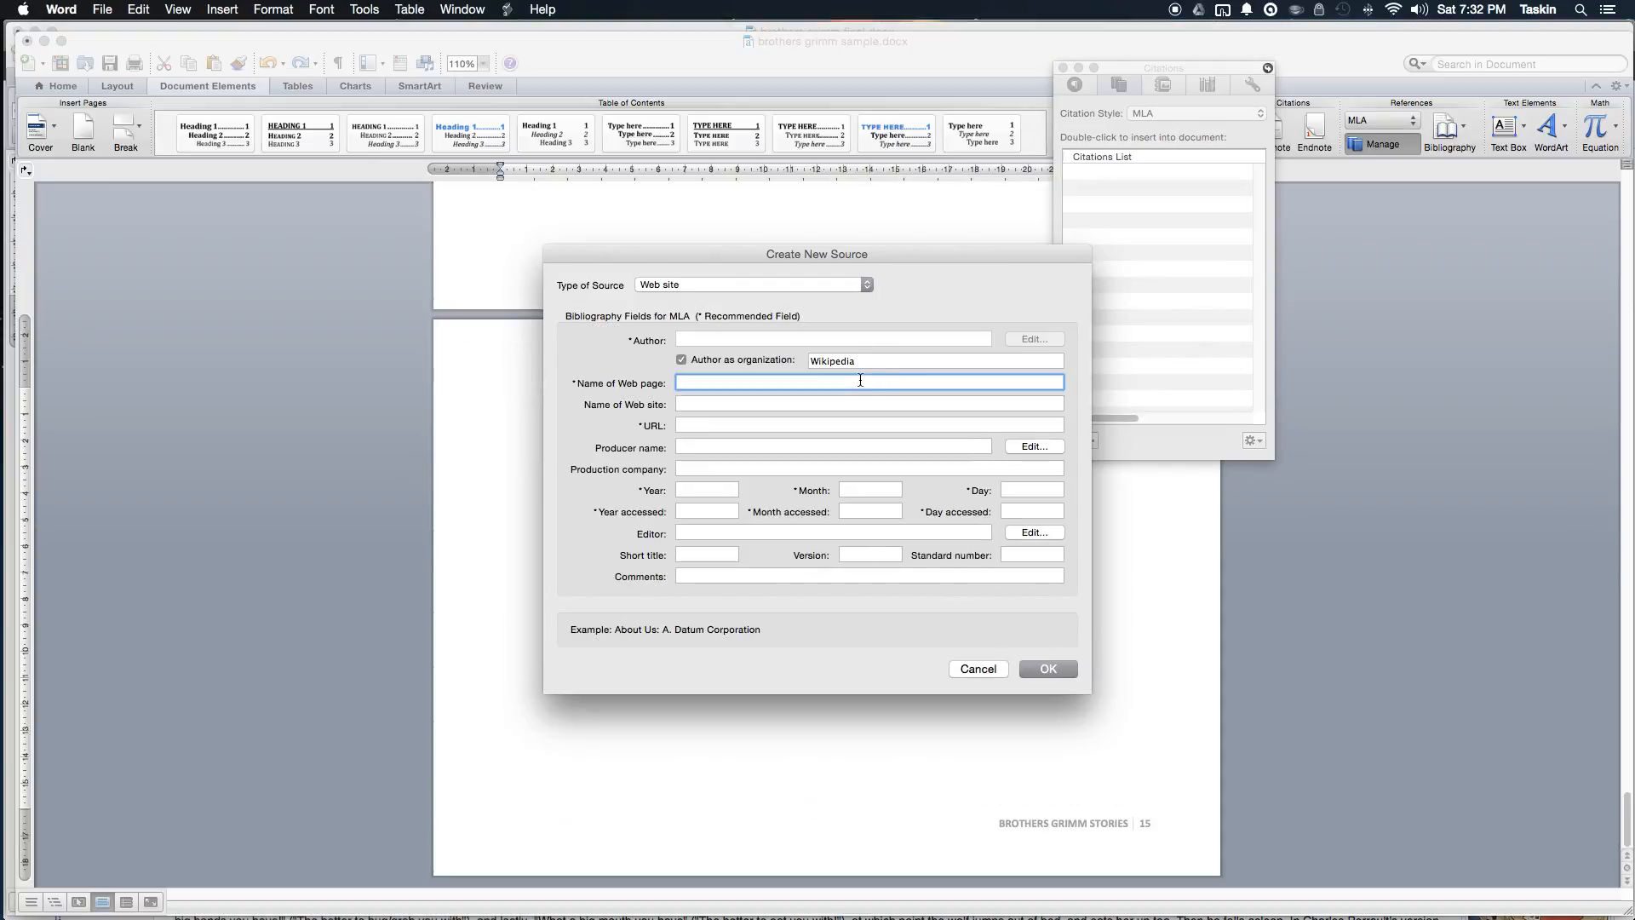
{"action": "key", "text": "super+v"}
{"action": "left_click", "coordinate": [762, 402]}
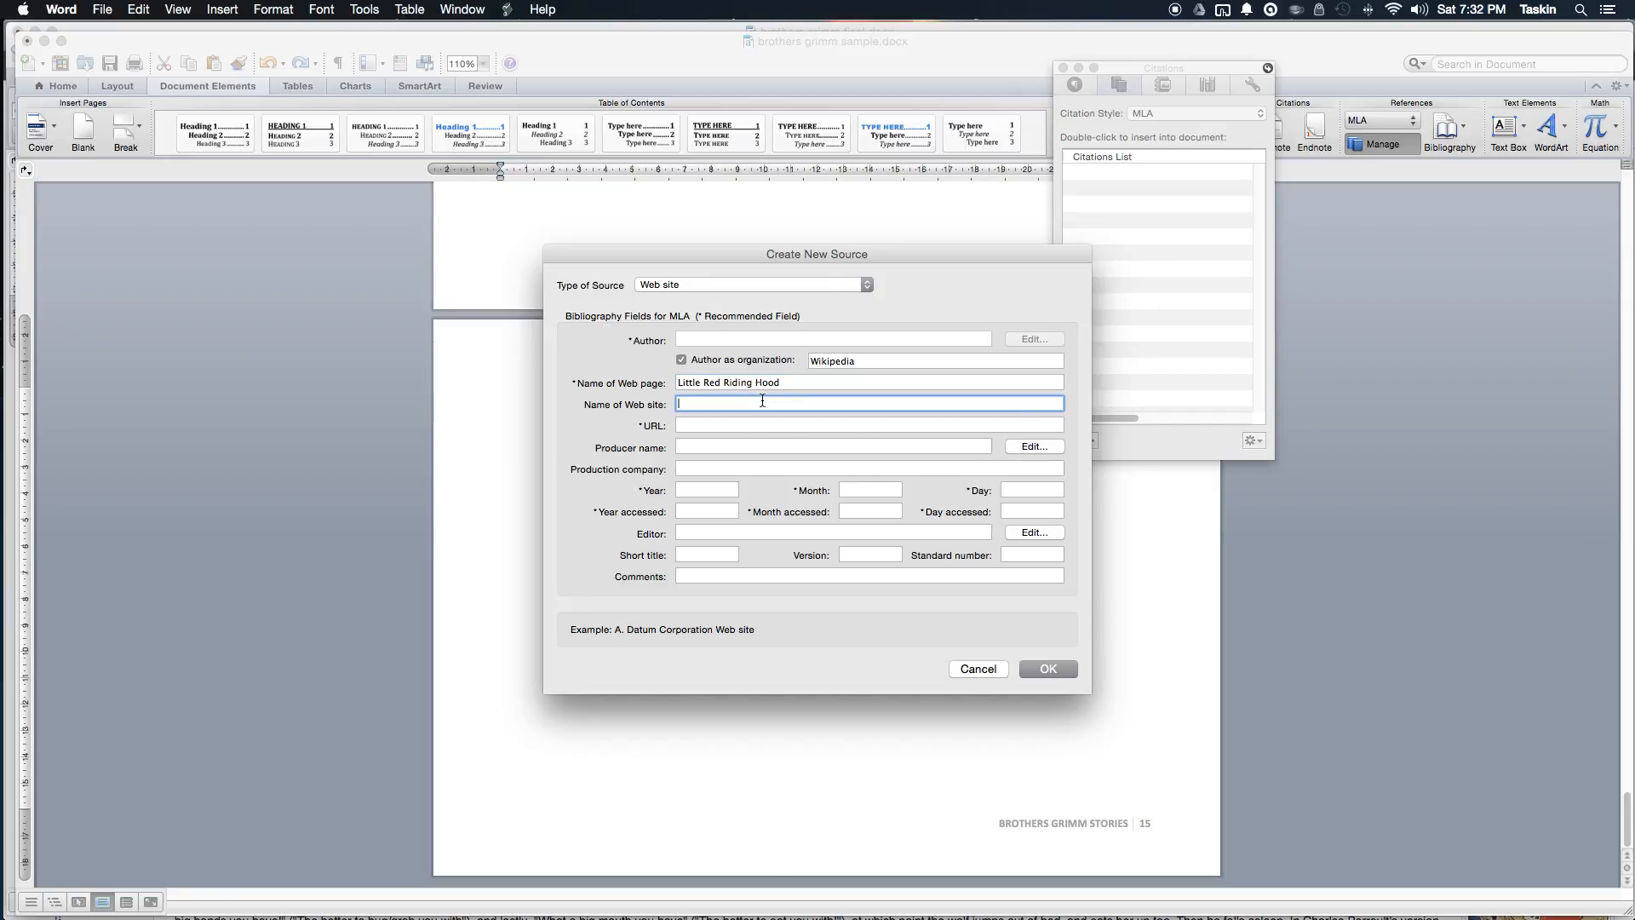
{"action": "type", "text": "Wikiepdia"}
{"action": "left_click", "coordinate": [765, 425]}
Step: Copy the article's web address from Chrome and paste it into the source's URL field
{"action": "key", "text": "super+Tab"}
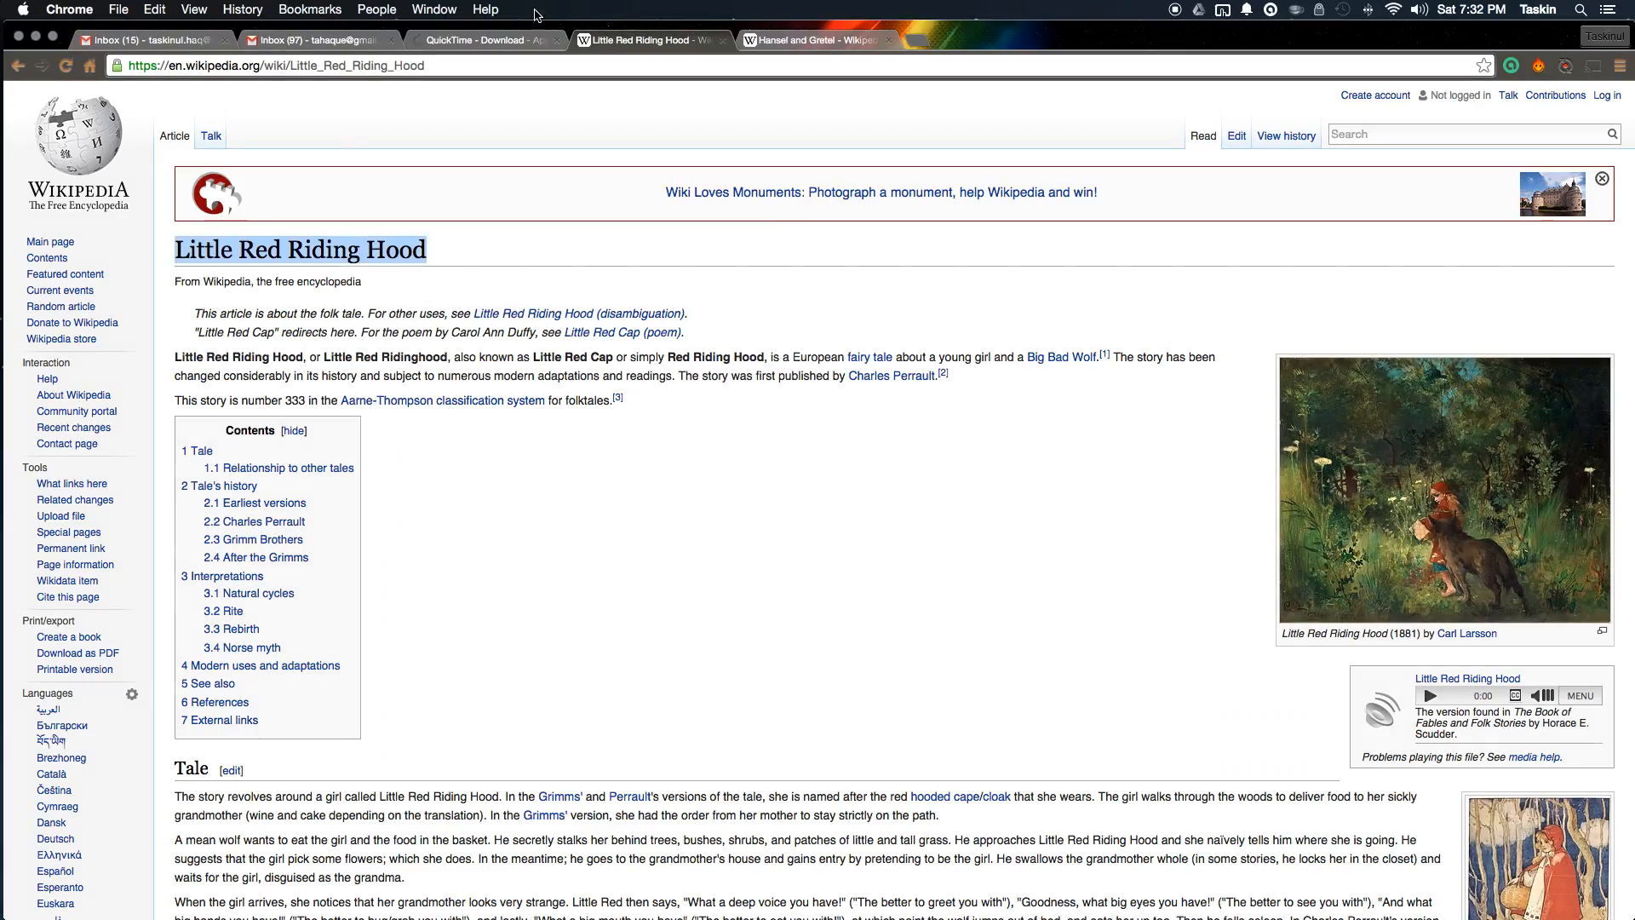
{"action": "left_click", "coordinate": [521, 66]}
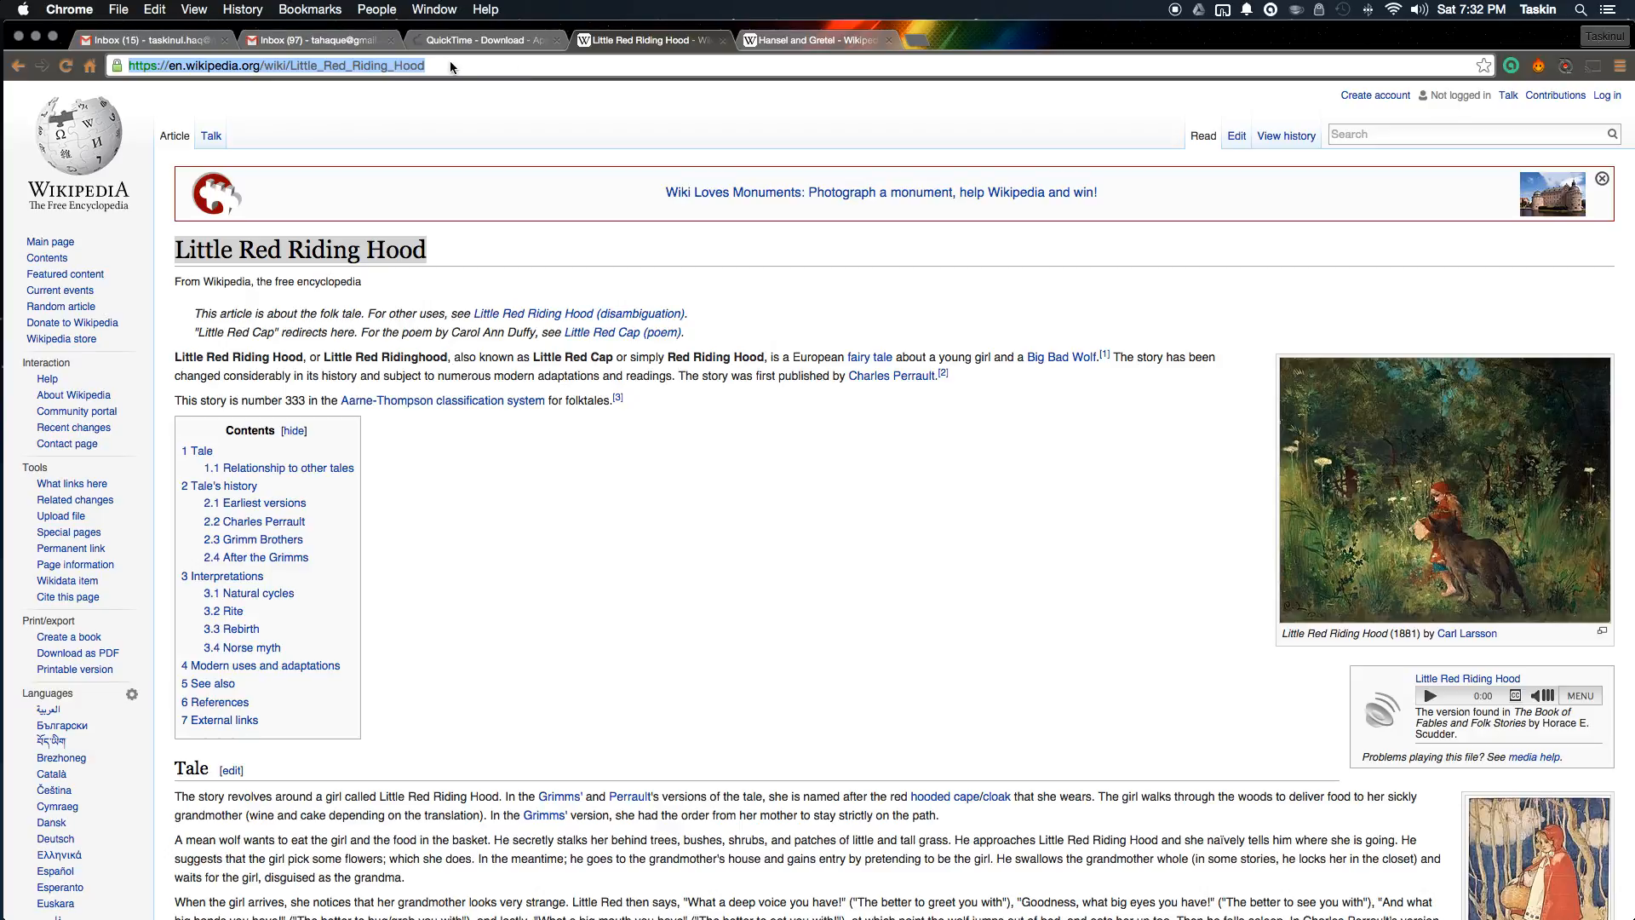
{"action": "right_click", "coordinate": [482, 68]}
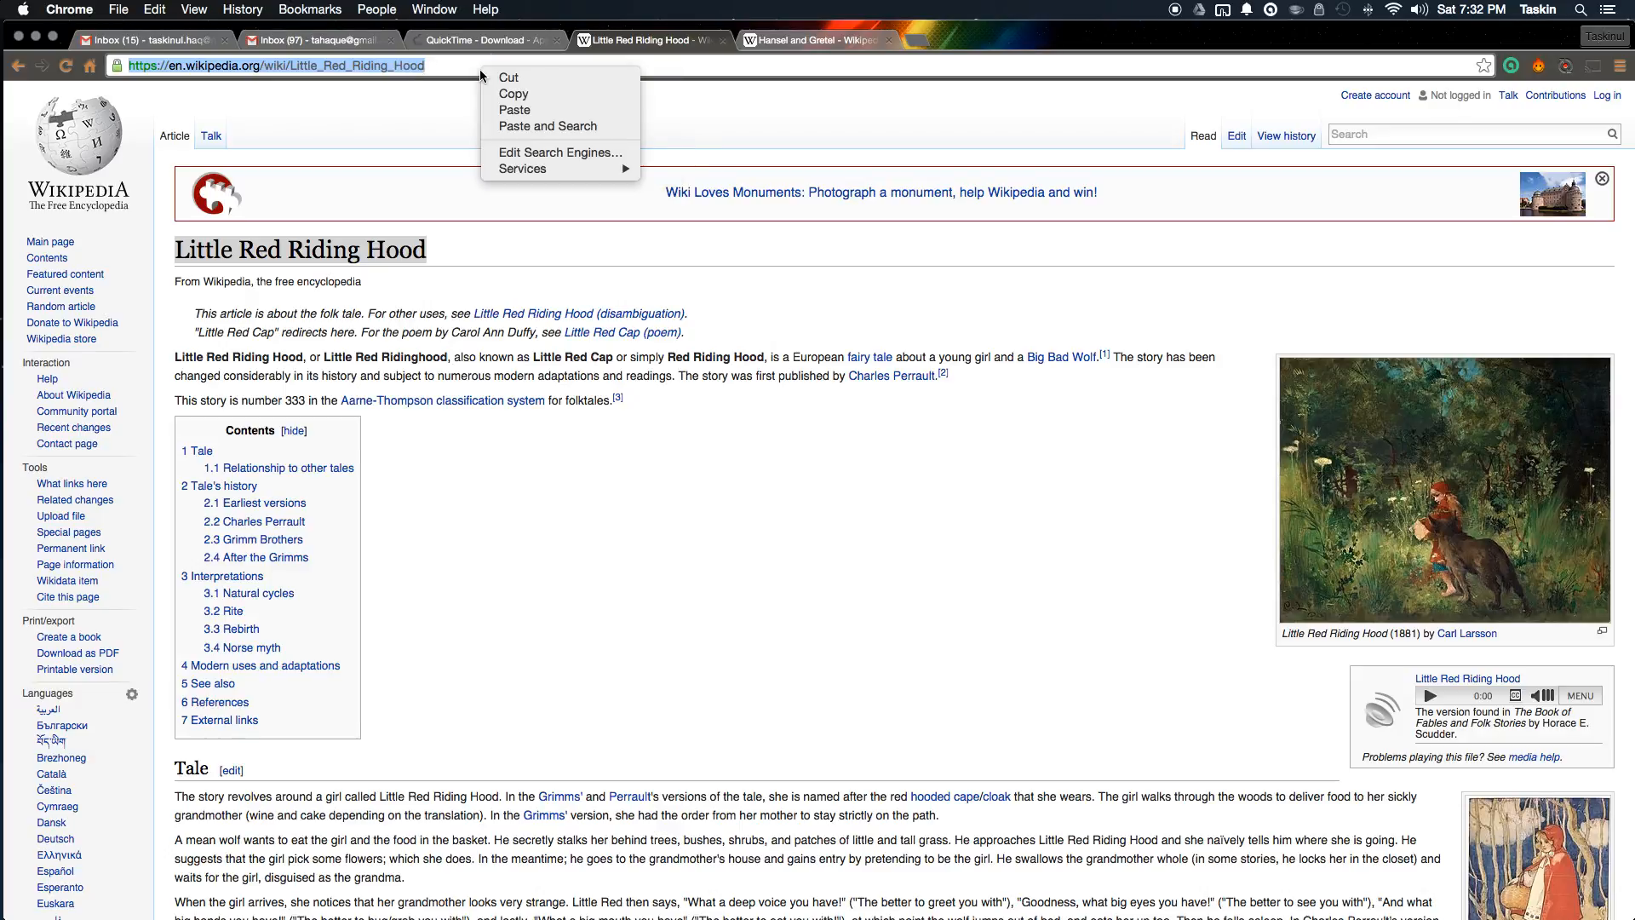
{"action": "left_click", "coordinate": [538, 93]}
{"action": "key", "text": "super+Tab"}
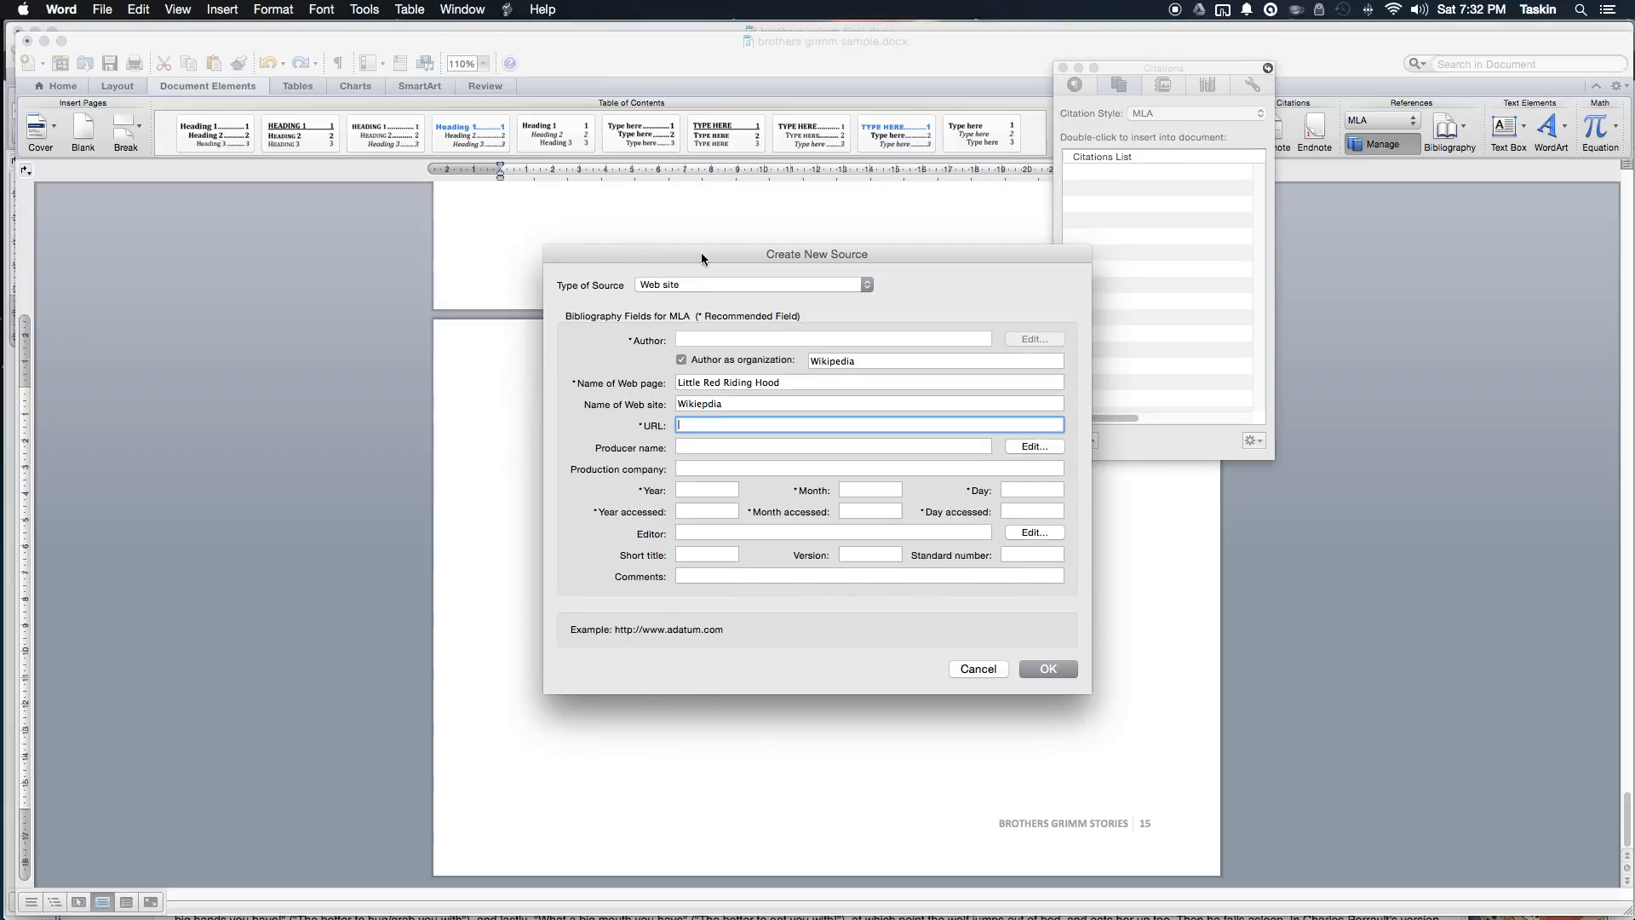
{"action": "key", "text": "super+v"}
{"action": "left_click", "coordinate": [756, 450]}
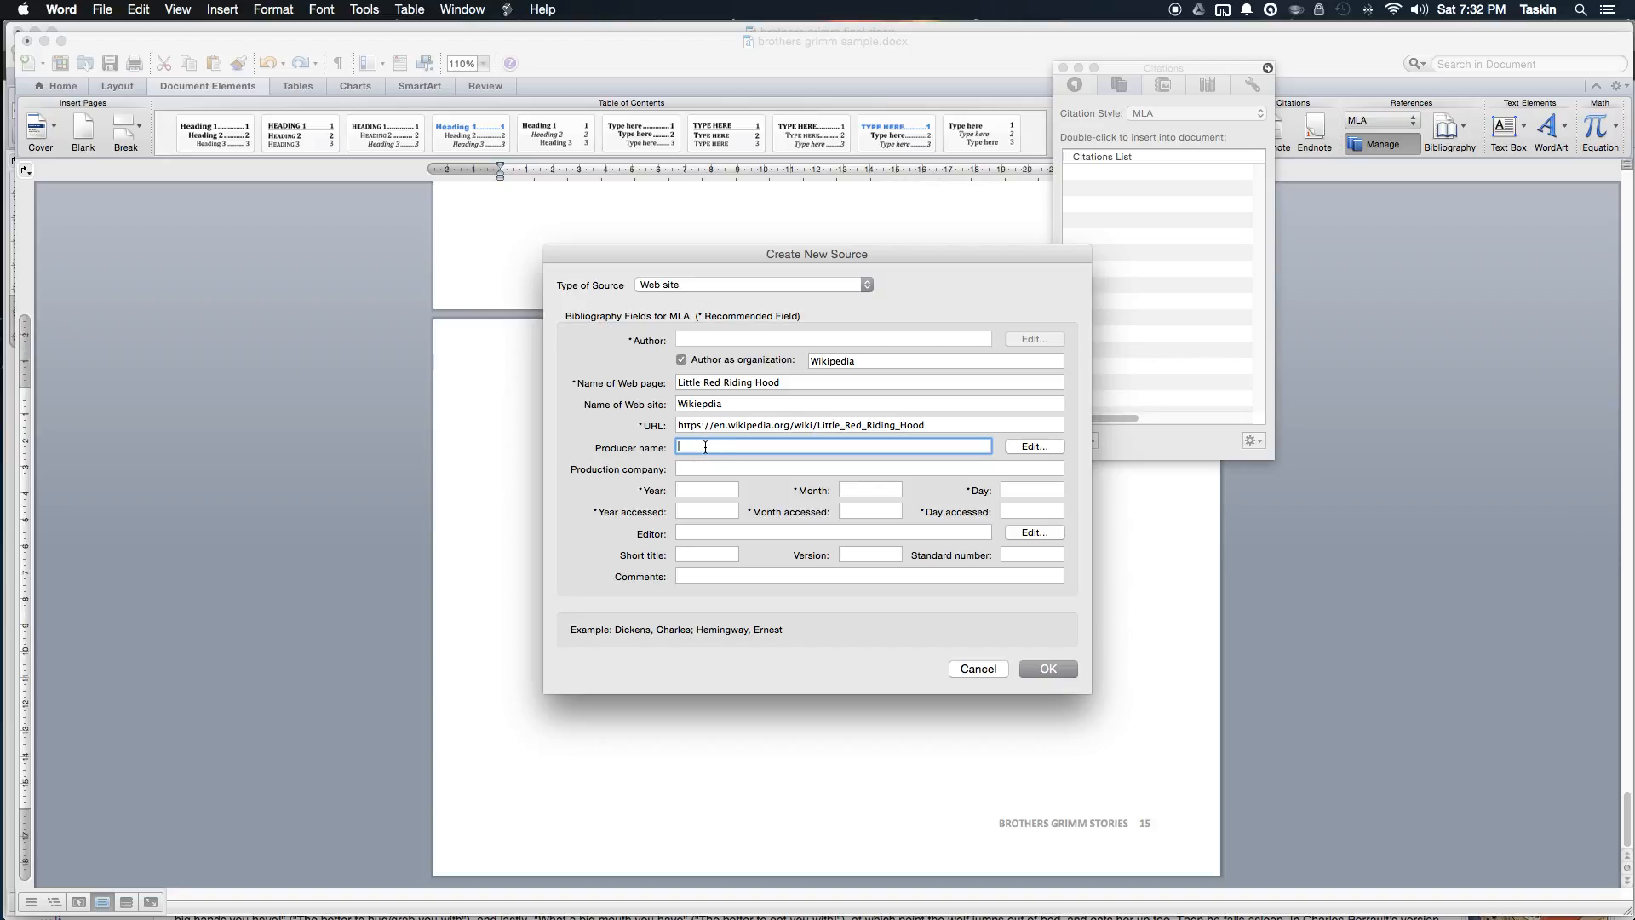
Step: Enter Grimms Fairy Tales as the producer and check the article's date in Chrome
{"action": "type", "text": "Grimms Far"}
{"action": "key", "text": "BackSpace"}
{"action": "key", "text": "BackSpace"}
{"action": "key", "text": "BackSpace"}
{"action": "type", "text": "iry Tales"}
{"action": "key", "text": "Tab"}
{"action": "key", "text": "Tab"}
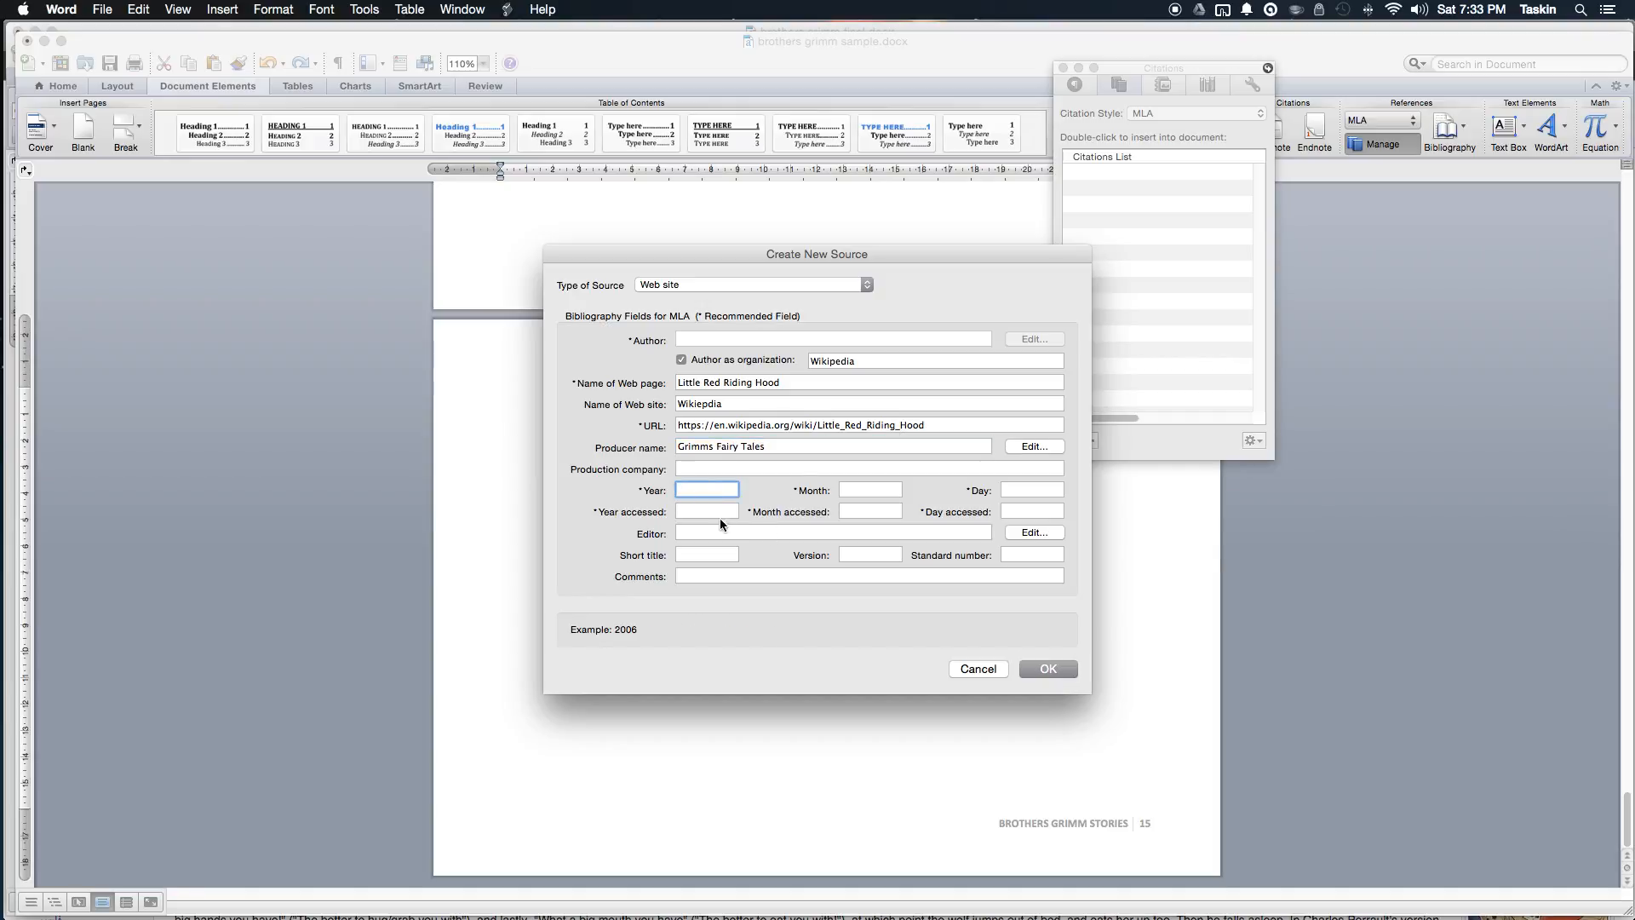
{"action": "left_click", "coordinate": [719, 471]}
{"action": "left_click", "coordinate": [718, 487]}
{"action": "key", "text": "super+Tab"}
{"action": "scroll", "coordinate": [298, 460], "scroll_direction": "down", "scroll_amount": 5}
{"action": "scroll", "coordinate": [299, 464], "scroll_direction": "down", "scroll_amount": 20}
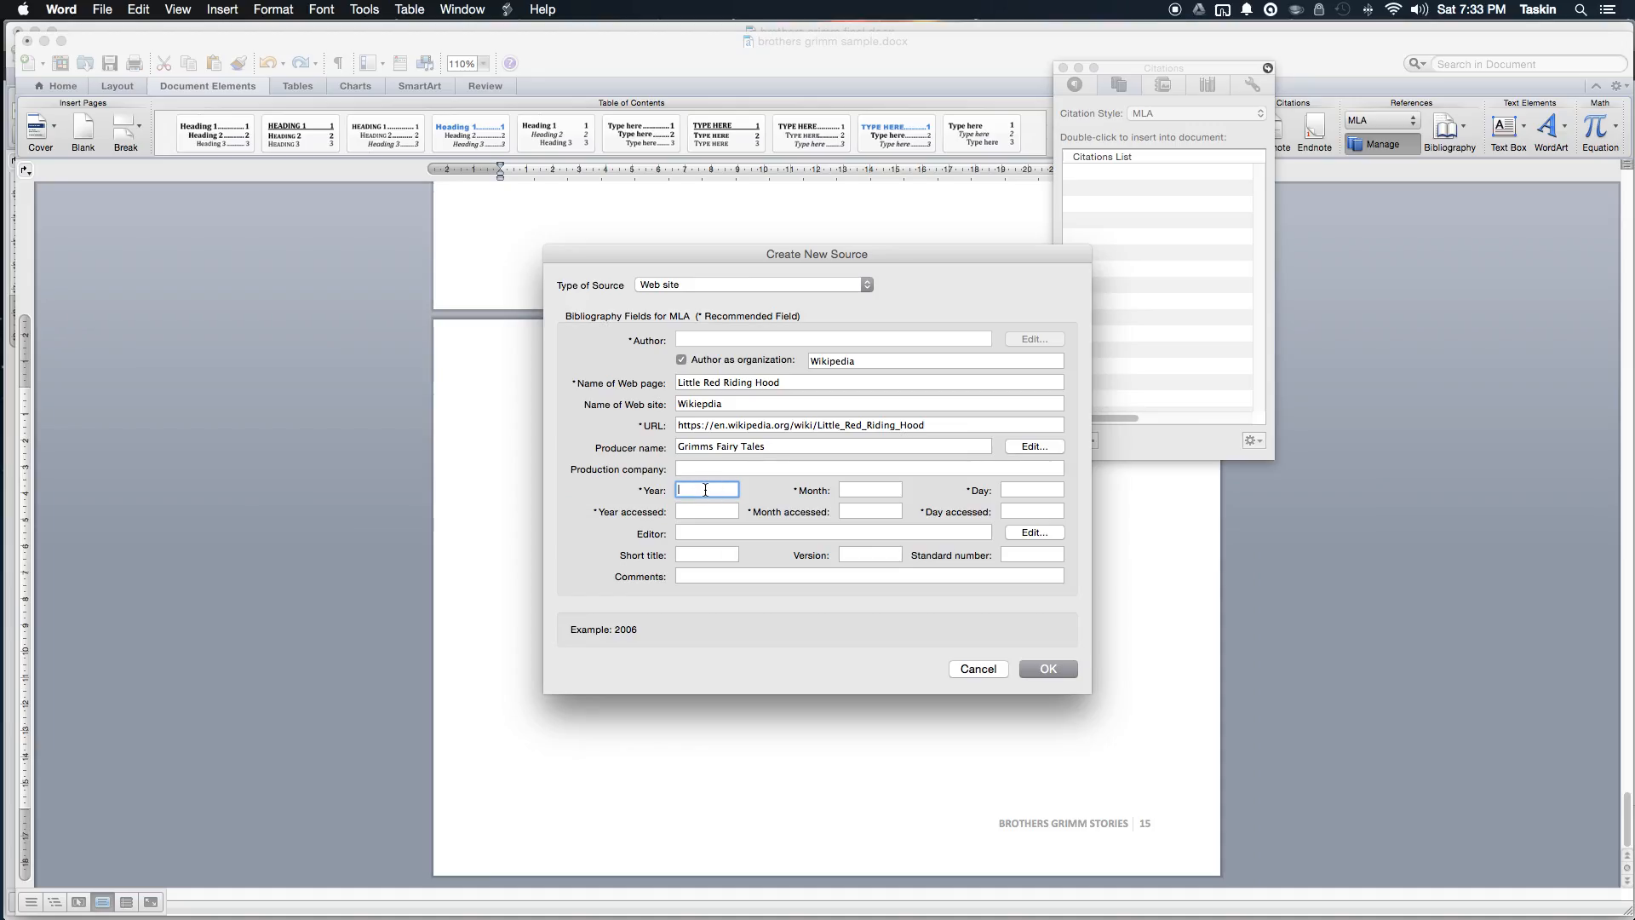
Step: Set the date to Sep 1, 2015 and accessed date to Sep 15, 2015, then save the source
{"action": "type", "text": "2015"}
{"action": "key", "text": "Tab"}
{"action": "type", "text": "Sep"}
{"action": "key", "text": "Tab"}
{"action": "type", "text": "1"}
{"action": "key", "text": "Tab"}
{"action": "type", "text": "2015"}
{"action": "key", "text": "Tab"}
{"action": "type", "text": "Sep"}
{"action": "key", "text": "Tab"}
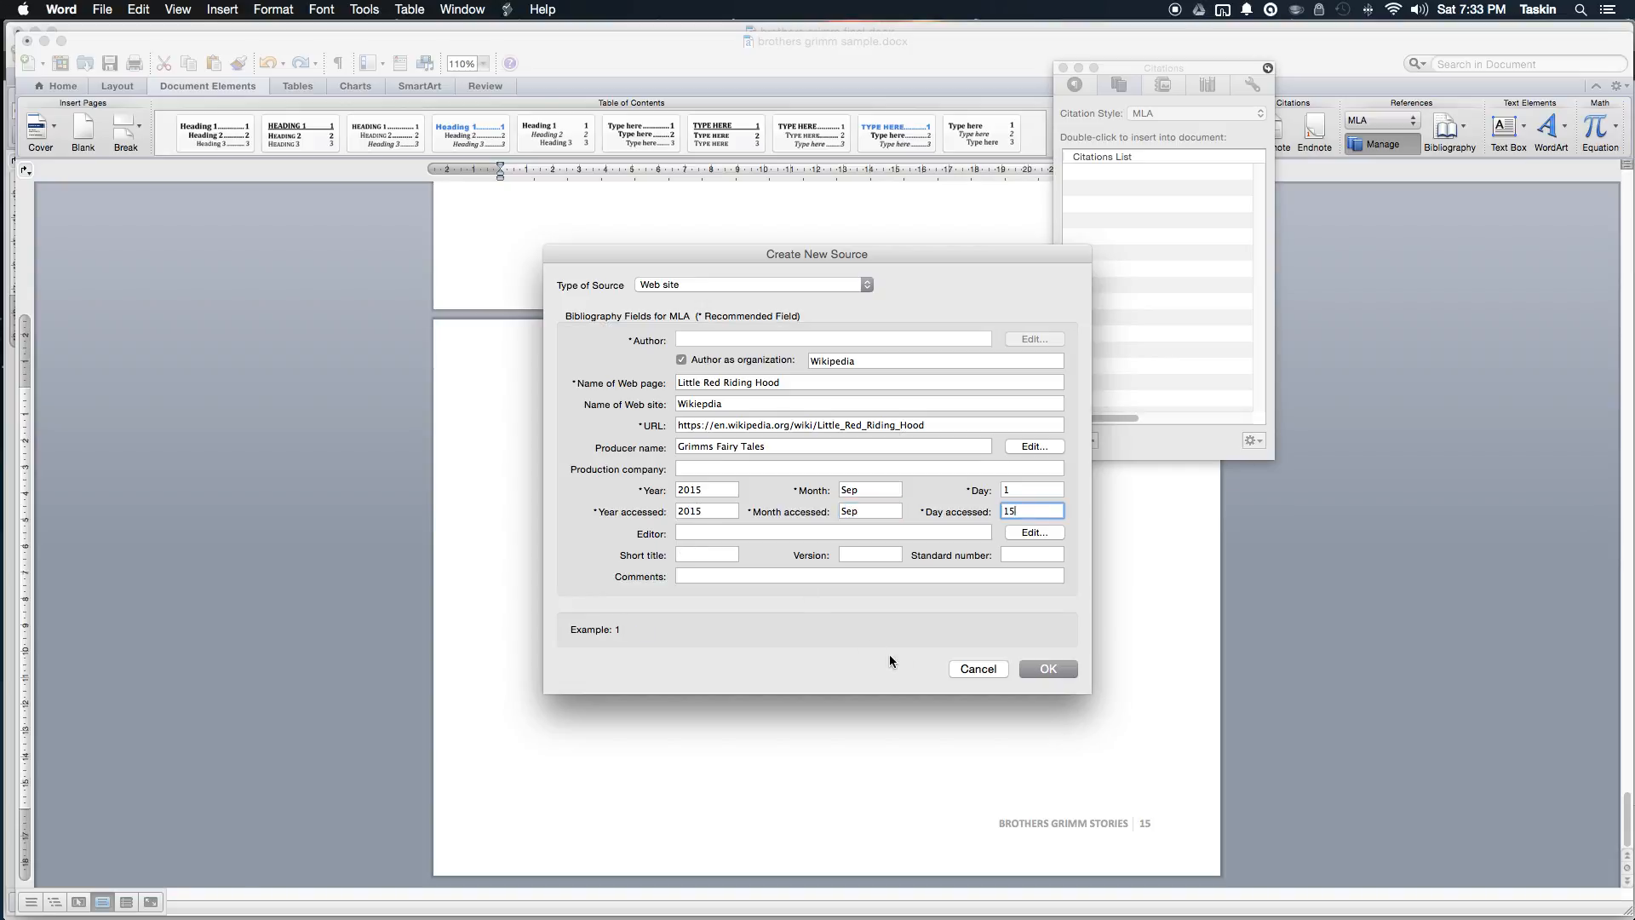
{"action": "left_click", "coordinate": [1049, 669]}
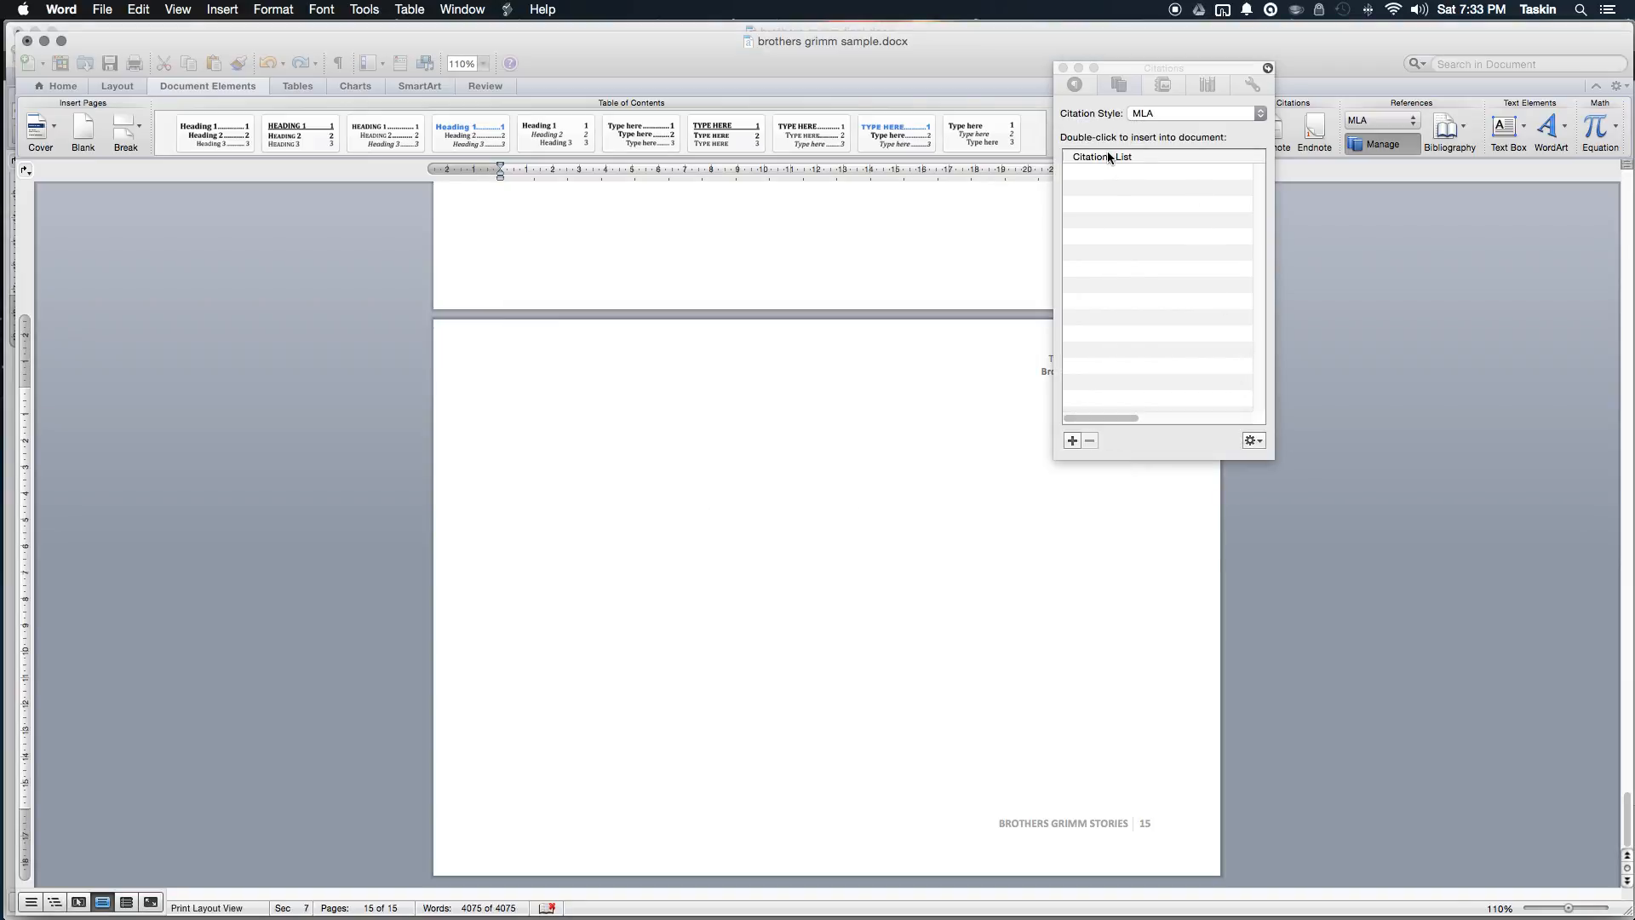
Step: Check that the Little Red Riding Hood source and its (Wikipedia) citation appear in the Citations list
{"action": "left_click", "coordinate": [1144, 286]}
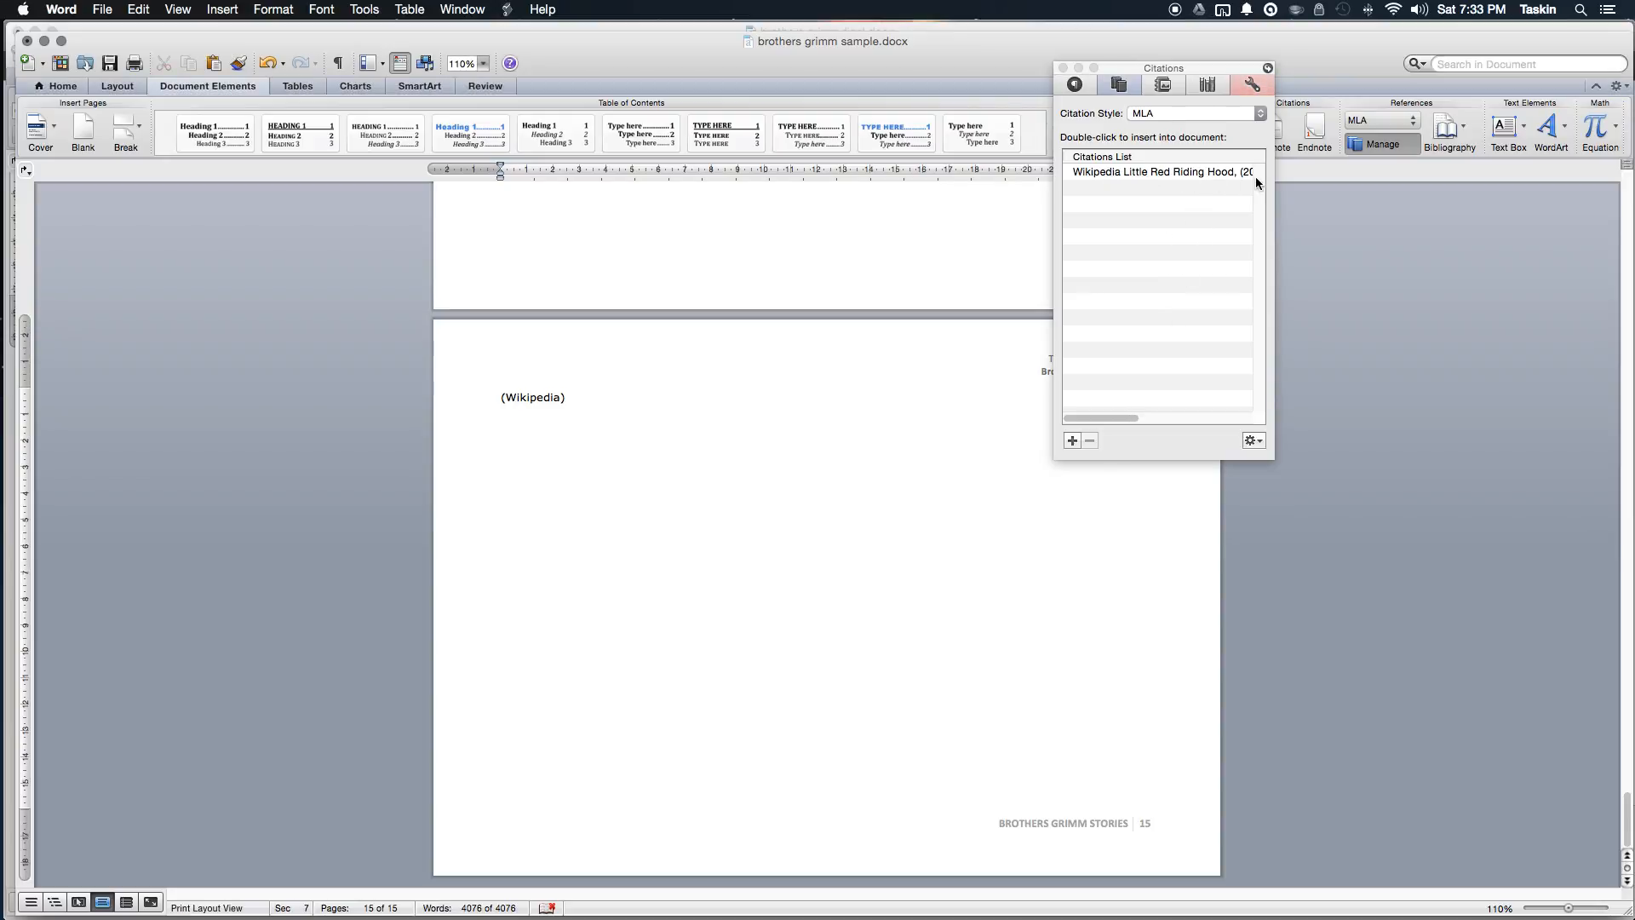
Step: Add a new organization-authored source and copy the Hansel and Gretel article's URL from Chrome
{"action": "left_click", "coordinate": [1072, 441]}
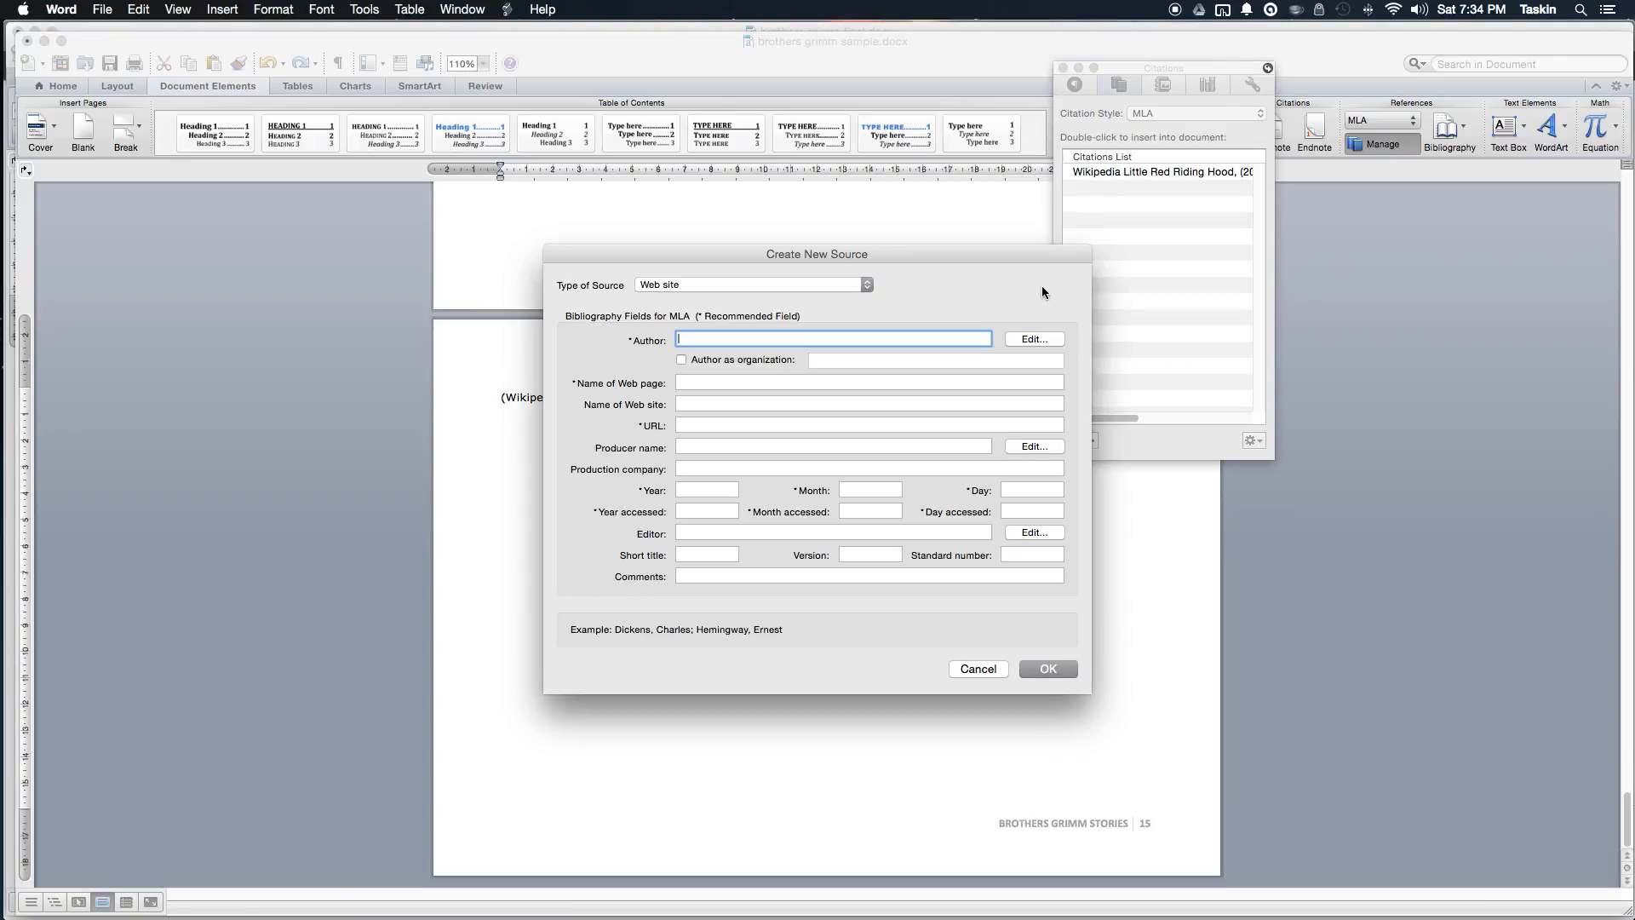
{"action": "left_click", "coordinate": [766, 358]}
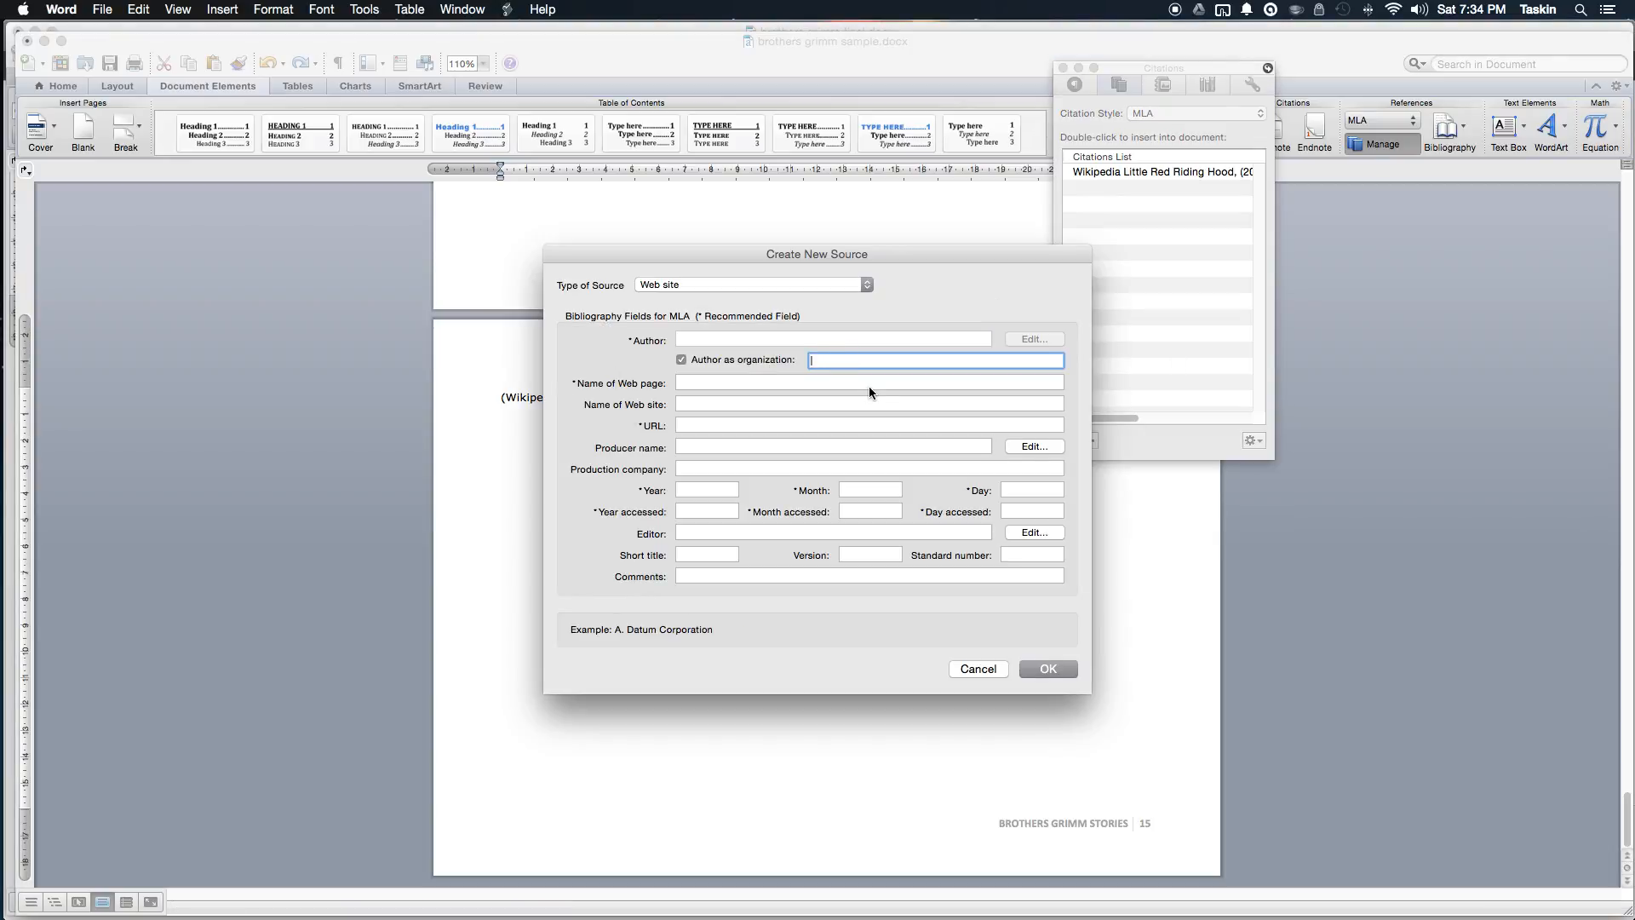
{"action": "key", "text": "super+Tab"}
{"action": "scroll", "coordinate": [801, 319], "scroll_direction": "up", "scroll_amount": 20}
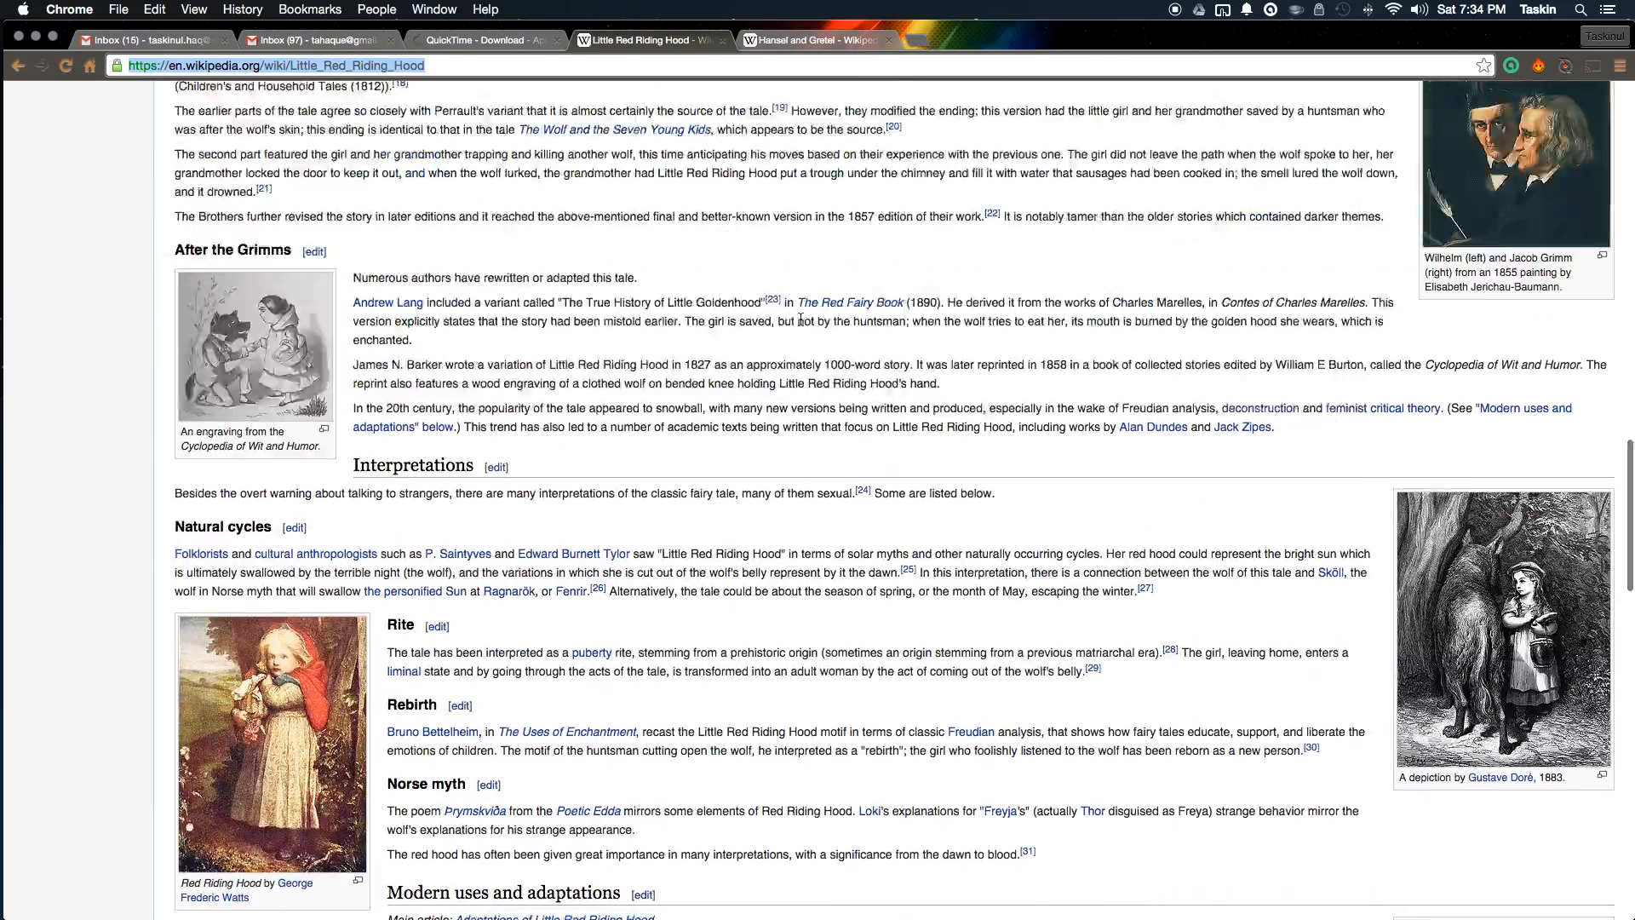
{"action": "key", "text": "super+w"}
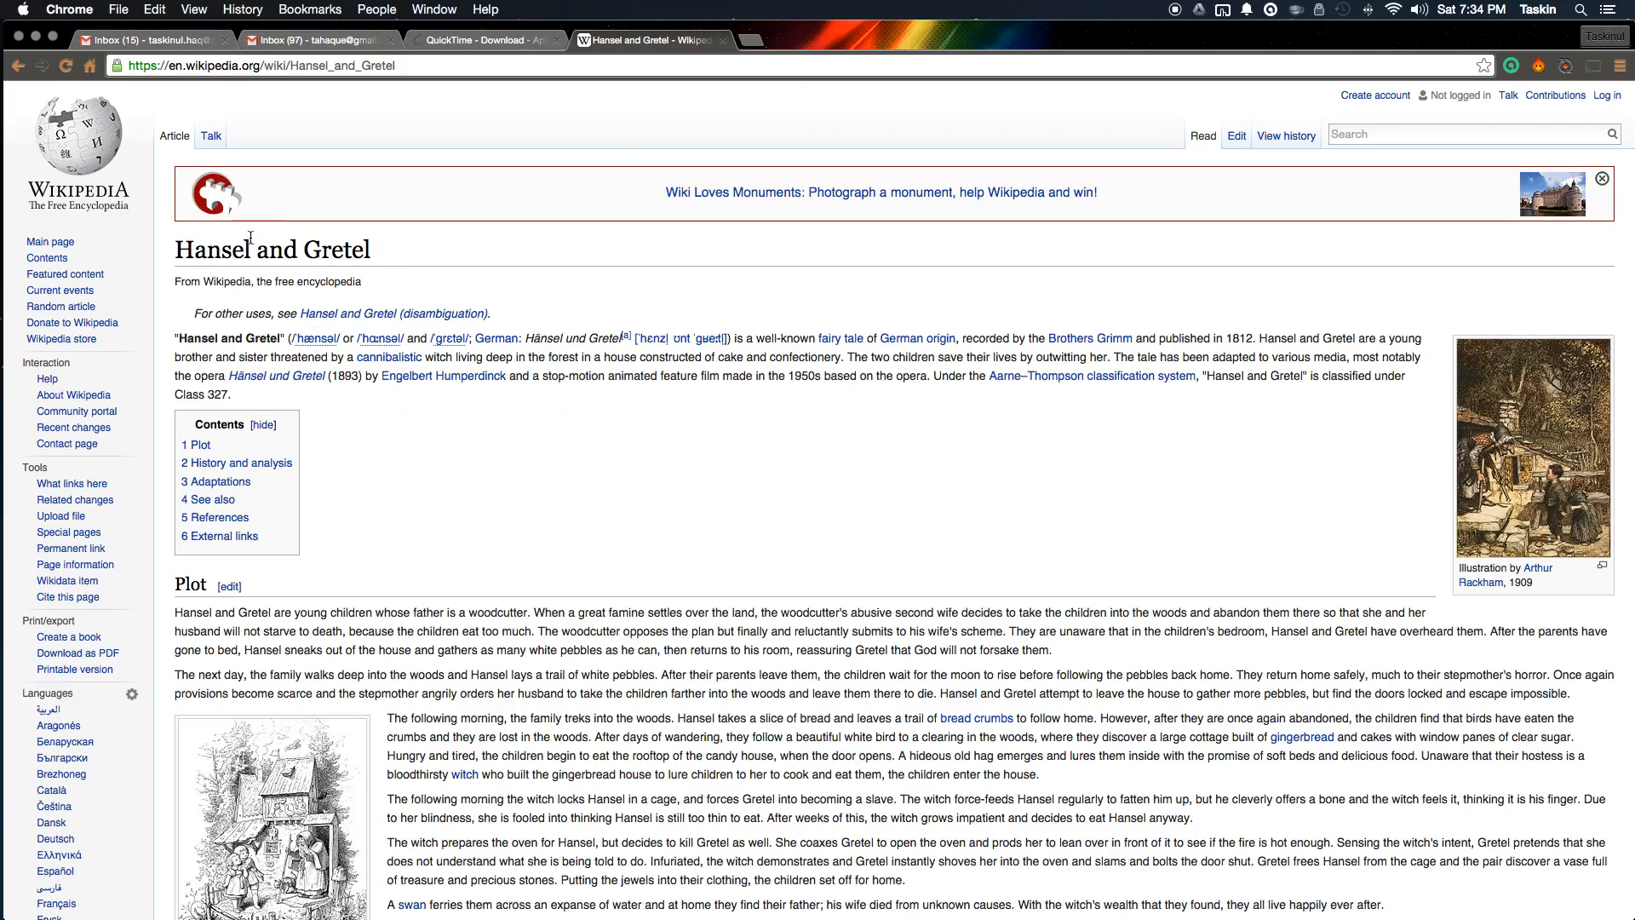
{"action": "right_click", "coordinate": [413, 68]}
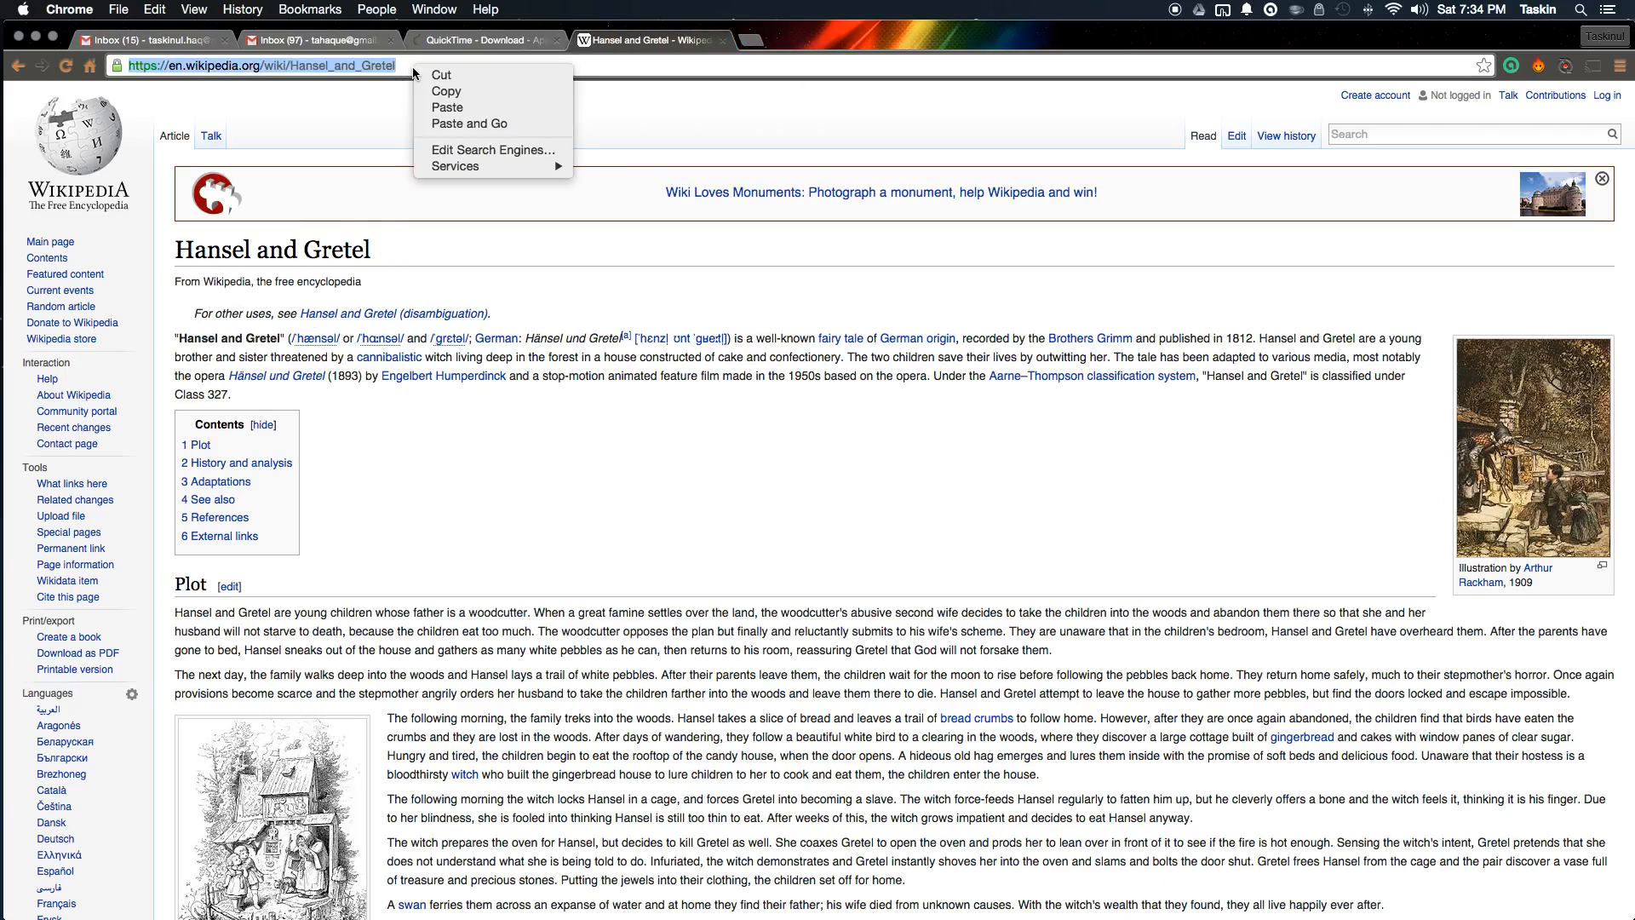
{"action": "left_click", "coordinate": [421, 85]}
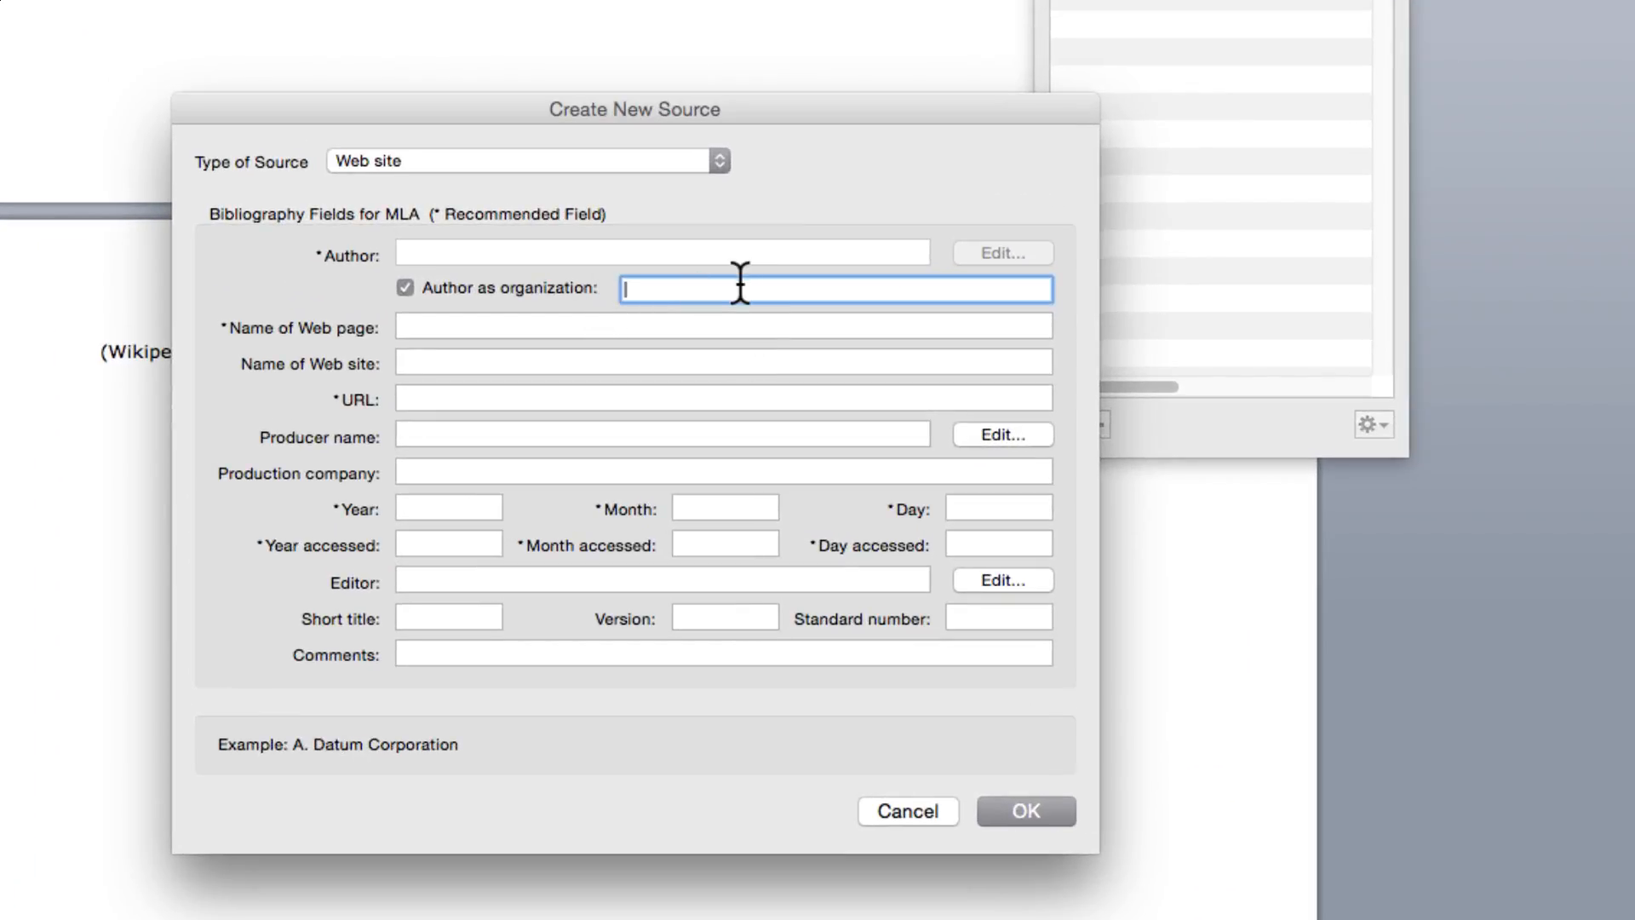
Step: Enter Wikipedia as the author and paste the Hansel and Gretel URL
{"action": "type", "text": "Wikipedia"}
{"action": "key", "text": "Tab"}
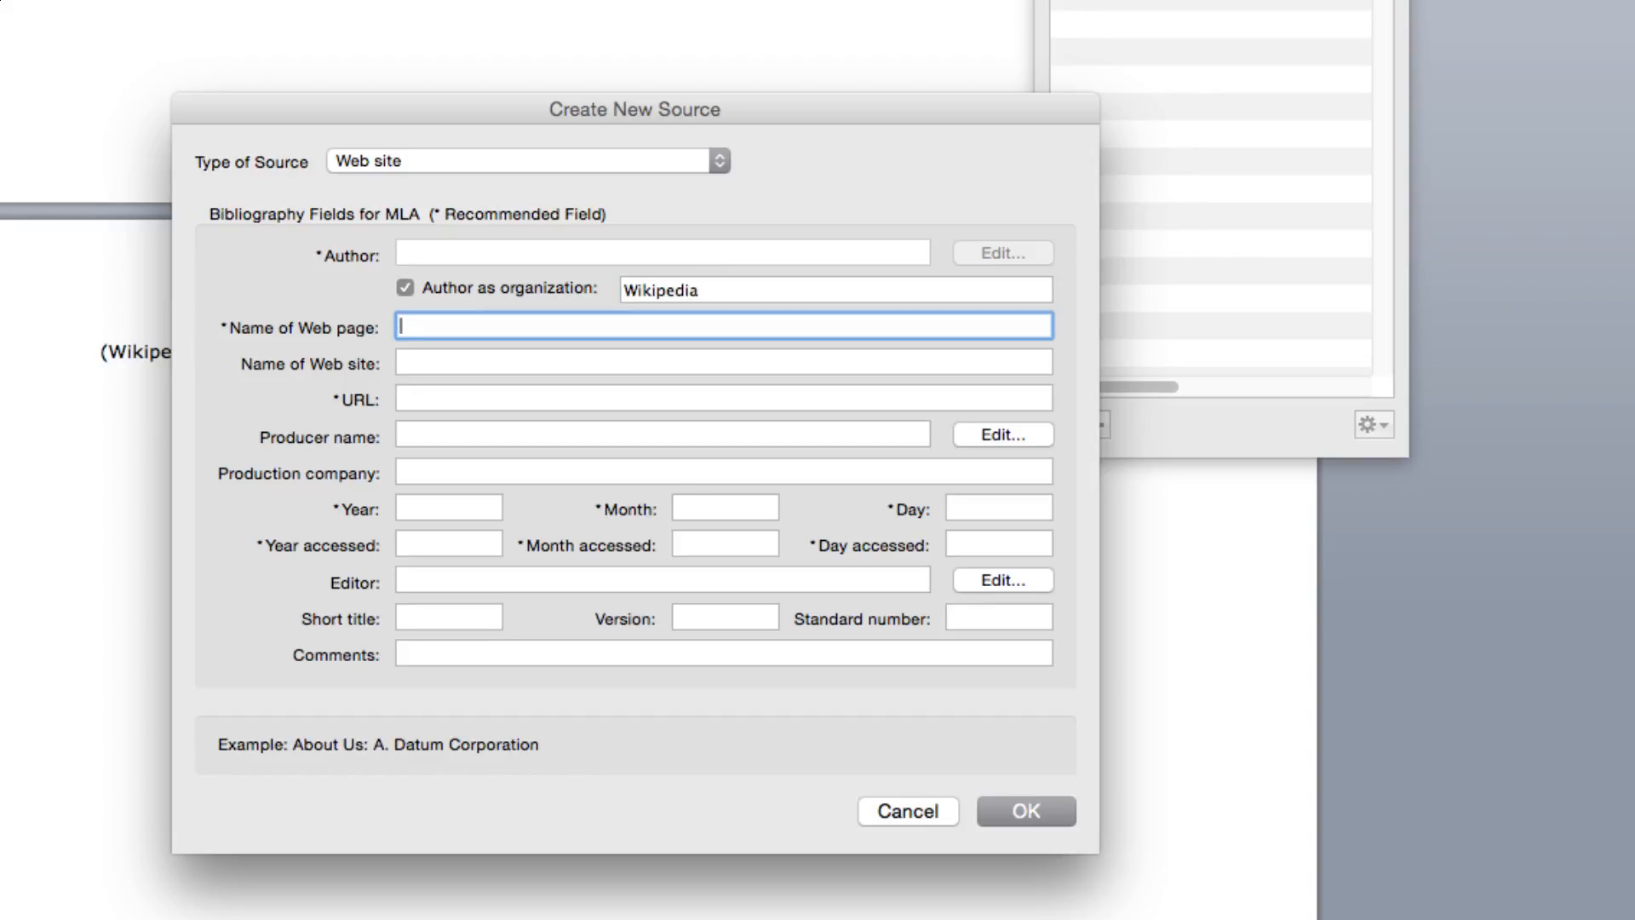
{"action": "key", "text": "Tab"}
{"action": "key", "text": "Tab"}
{"action": "key", "text": "super+v"}
Step: Set page name Hensel And Grettel, site name Wikipedia, and producer Grimms Fairy Tales
{"action": "left_click", "coordinate": [613, 331]}
{"action": "left_click", "coordinate": [612, 353]}
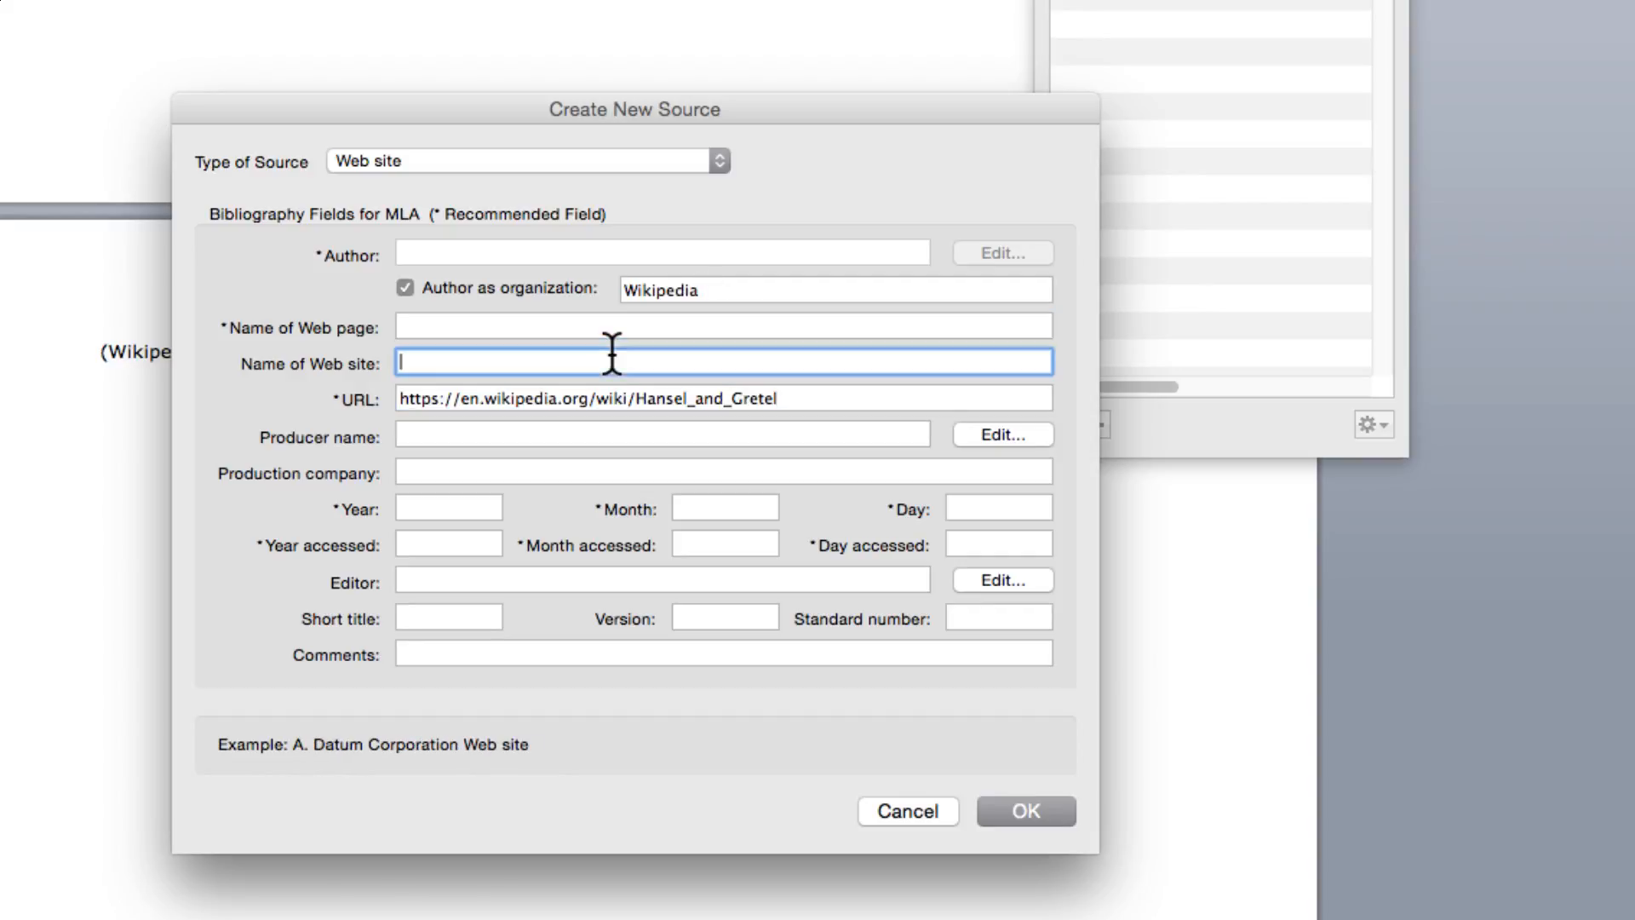
{"action": "type", "text": "Wikipedia"}
{"action": "left_click", "coordinate": [679, 325]}
{"action": "type", "text": "He"}
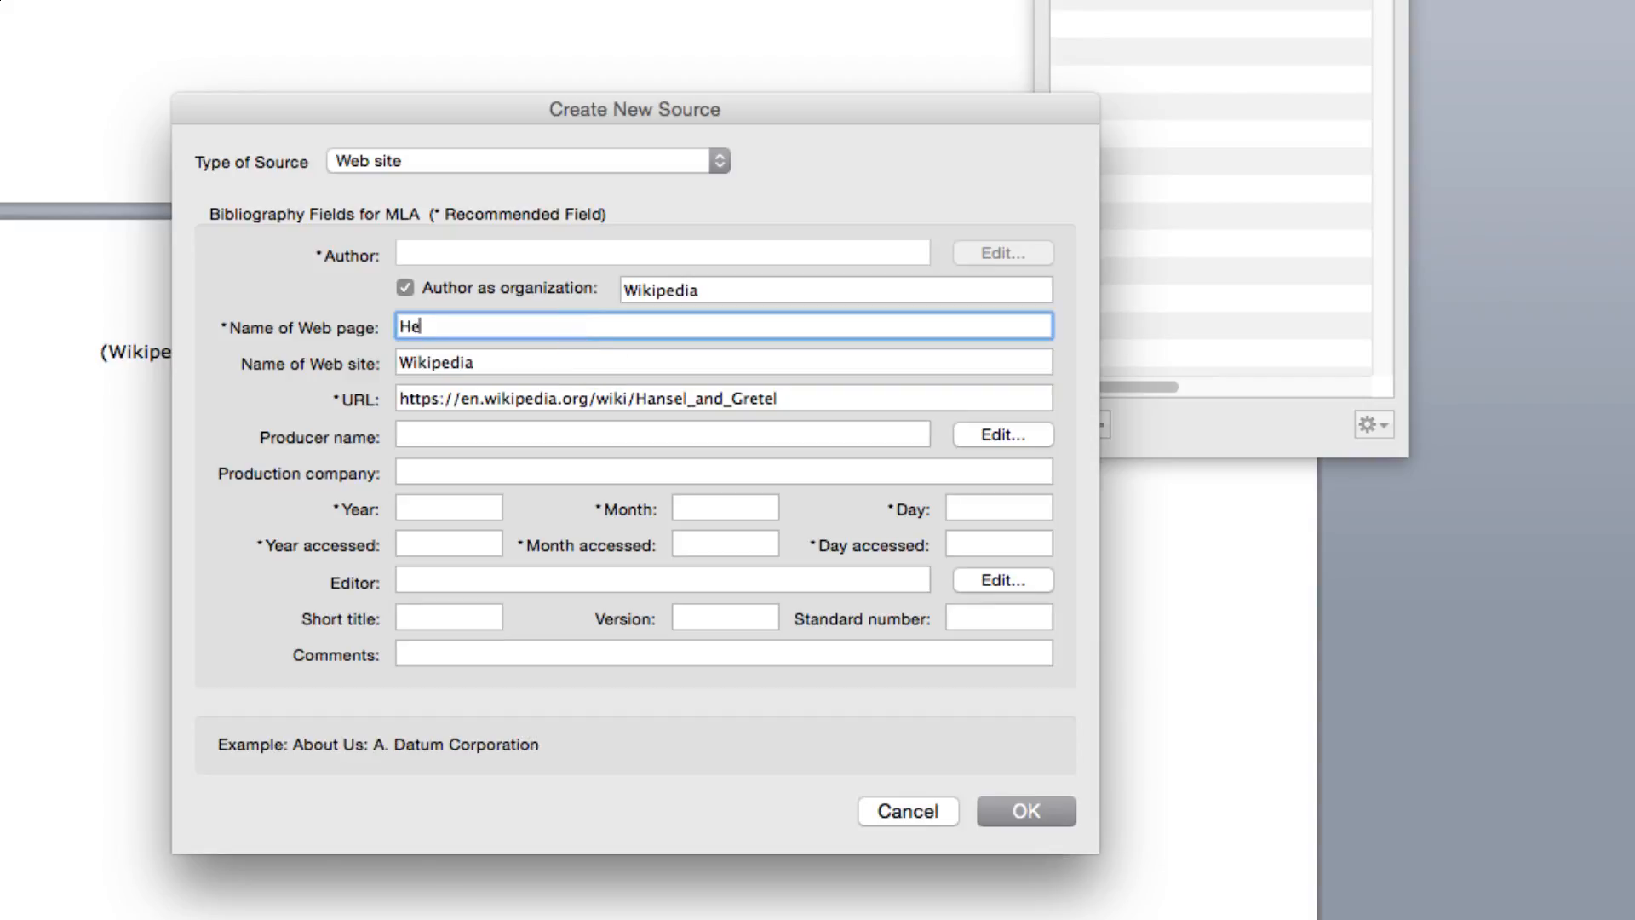
{"action": "type", "text": "nsel And Grettel"}
{"action": "left_click", "coordinate": [516, 433]}
{"action": "type", "text": "Grimms Fairy Tales"}
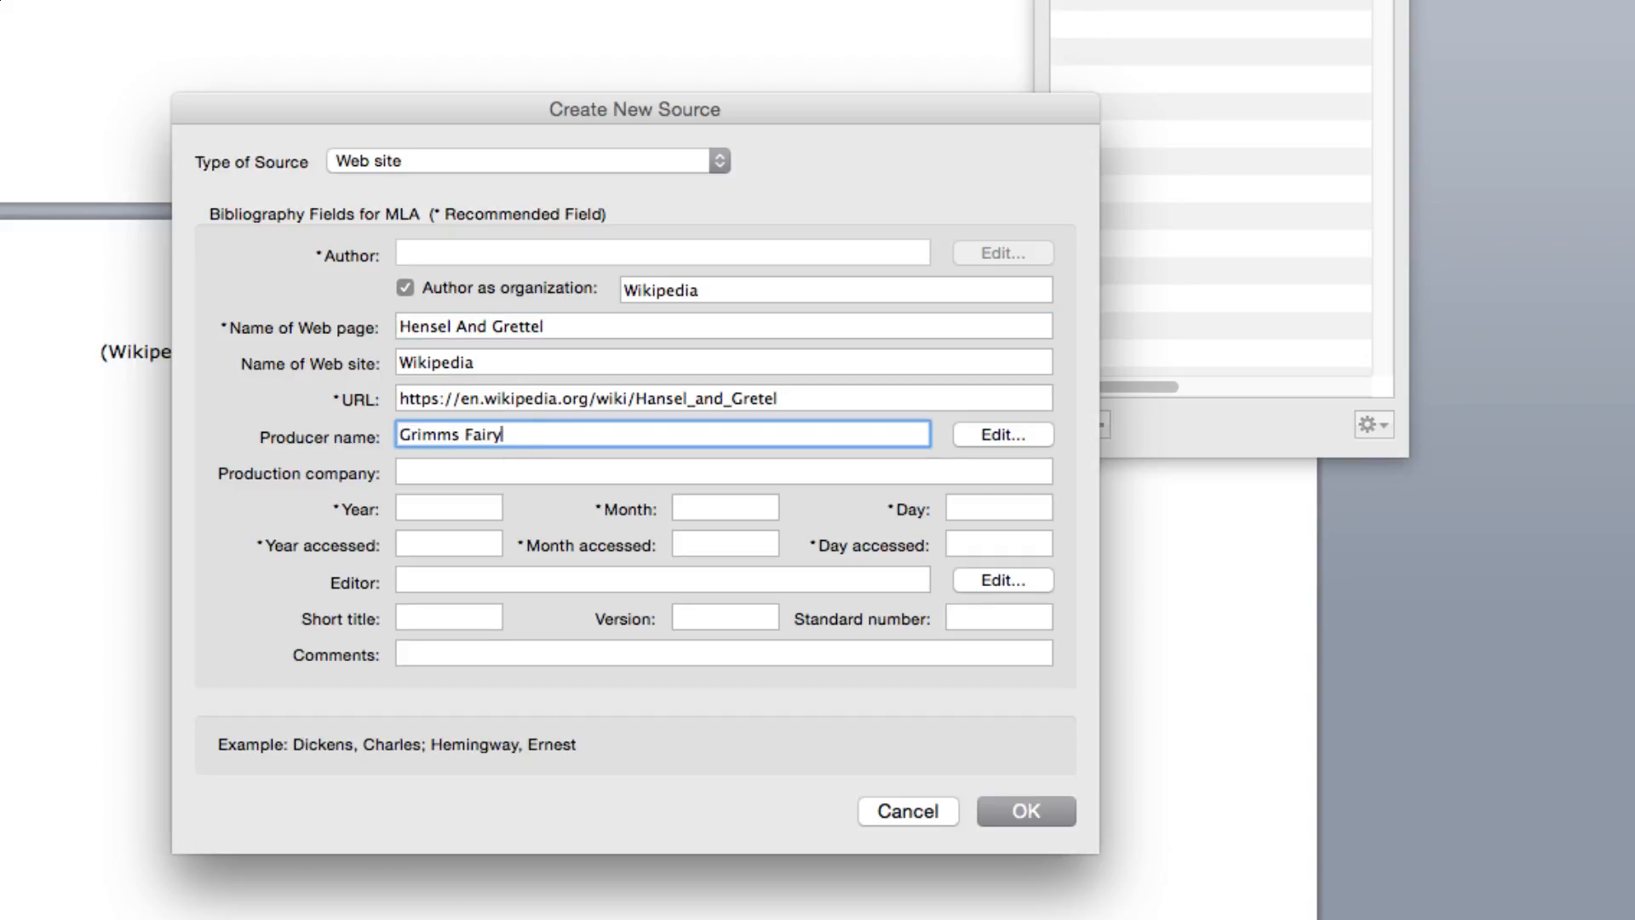
{"action": "left_click", "coordinate": [462, 509]}
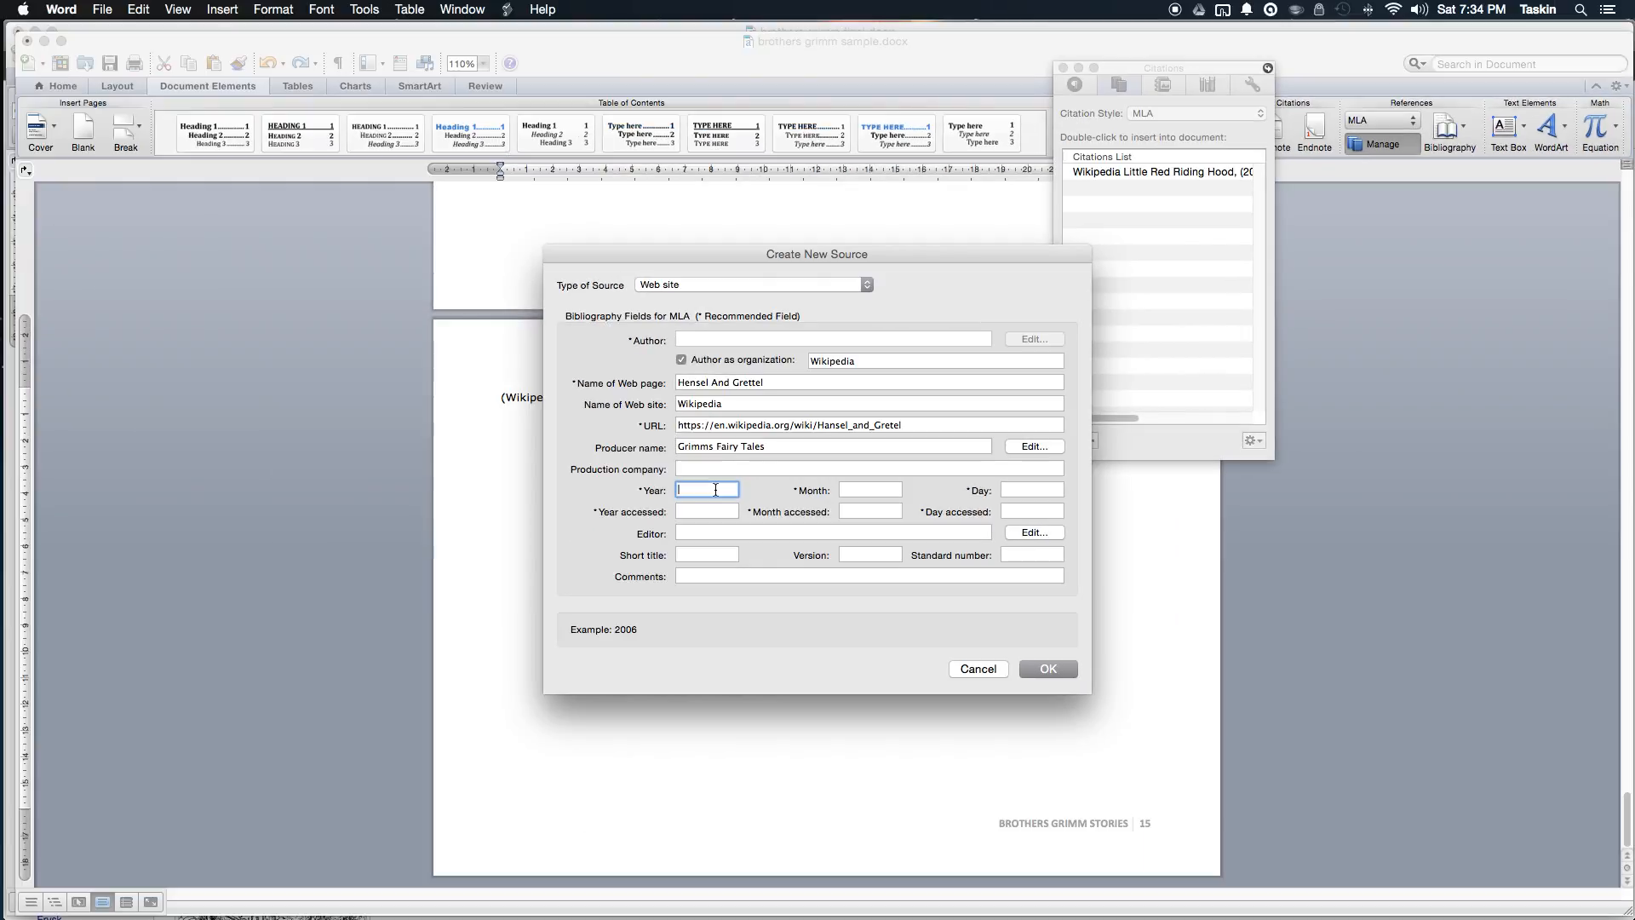
Step: Check the Hansel and Gretel article's date in Chrome and return to the Word source form
{"action": "key", "text": "super+Tab"}
{"action": "scroll", "coordinate": [491, 407], "scroll_direction": "down", "scroll_amount": 20}
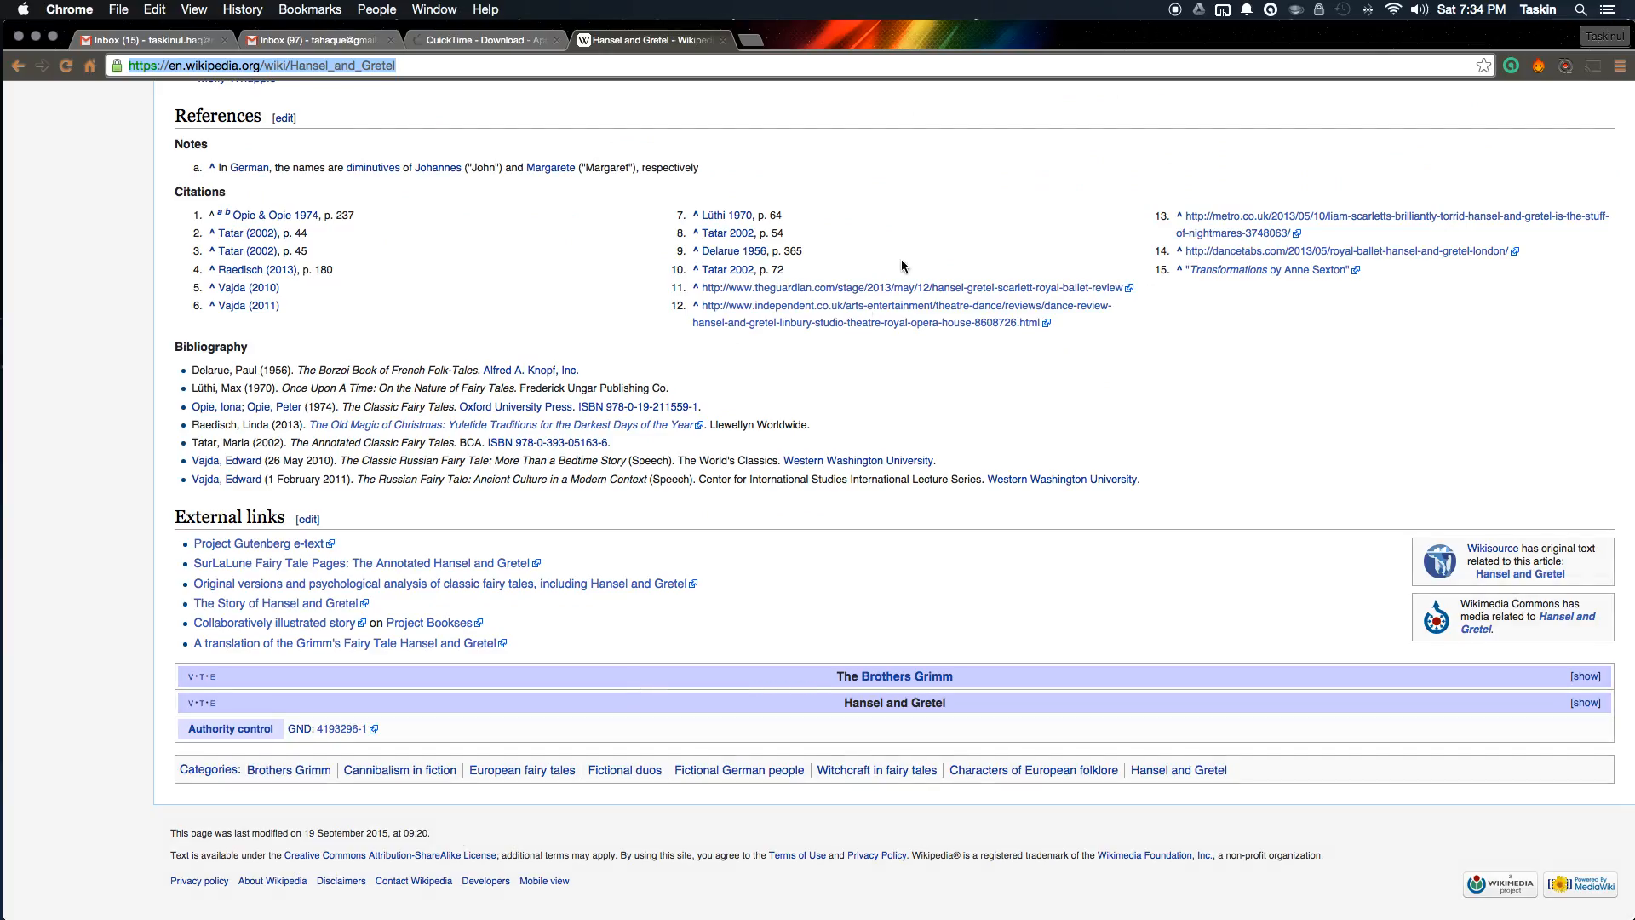
{"action": "key", "text": "ctrl+Down"}
{"action": "left_click", "coordinate": [848, 312]}
{"action": "key", "text": "super+Tab"}
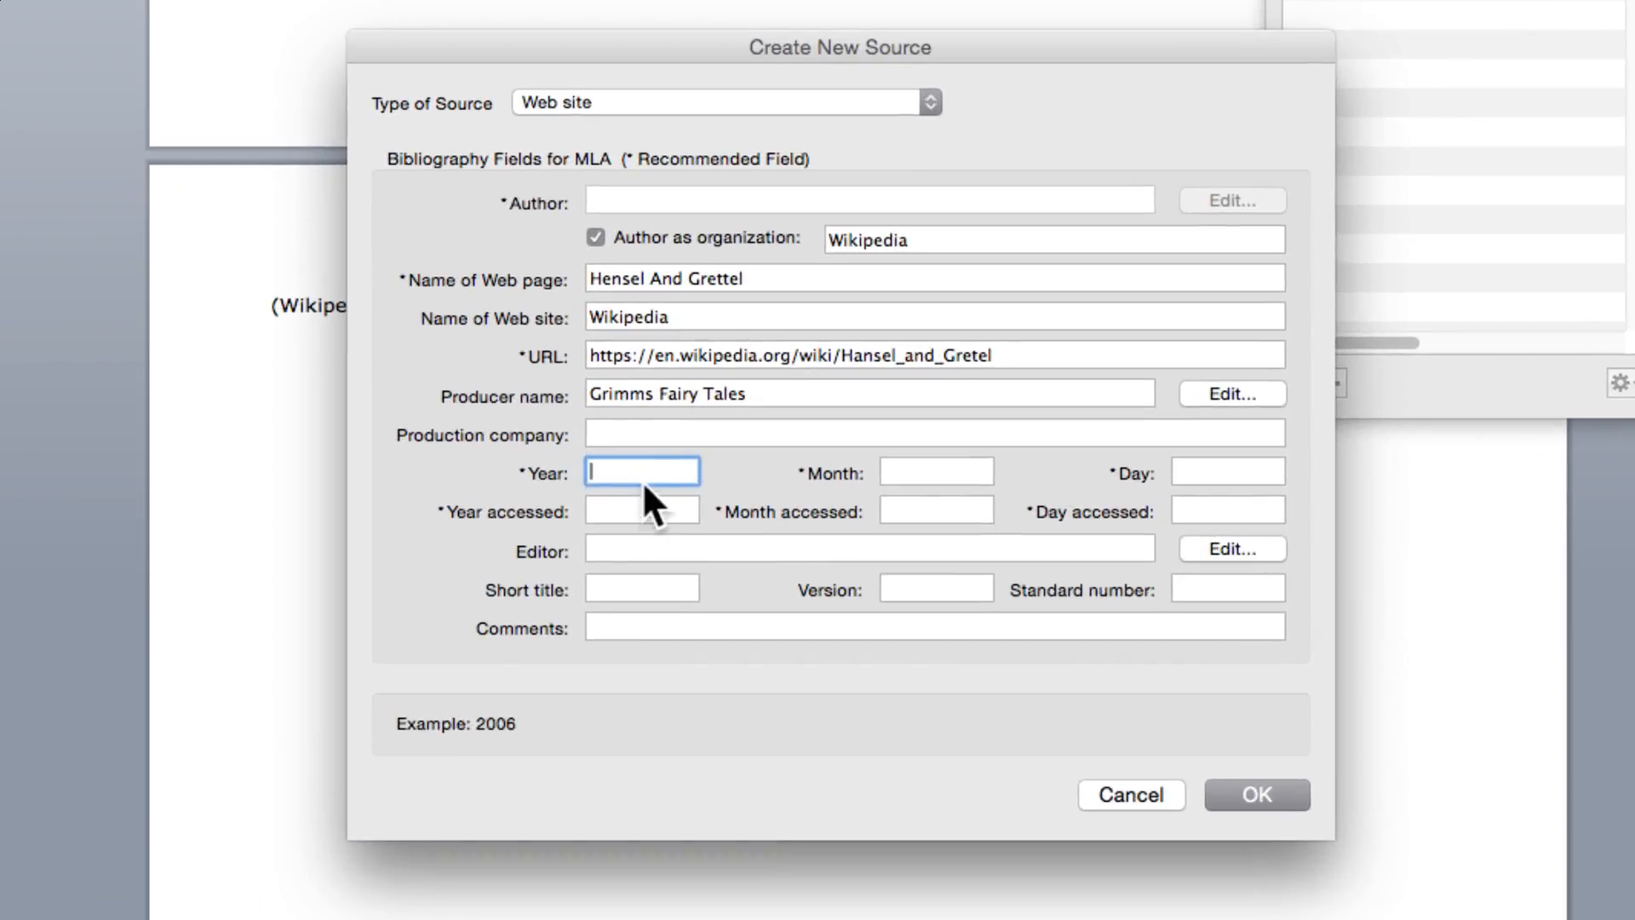
Step: Set the date and accessed date to Sep 19, 2015, then save and cite the source
{"action": "type", "text": "2015"}
{"action": "key", "text": "Tab"}
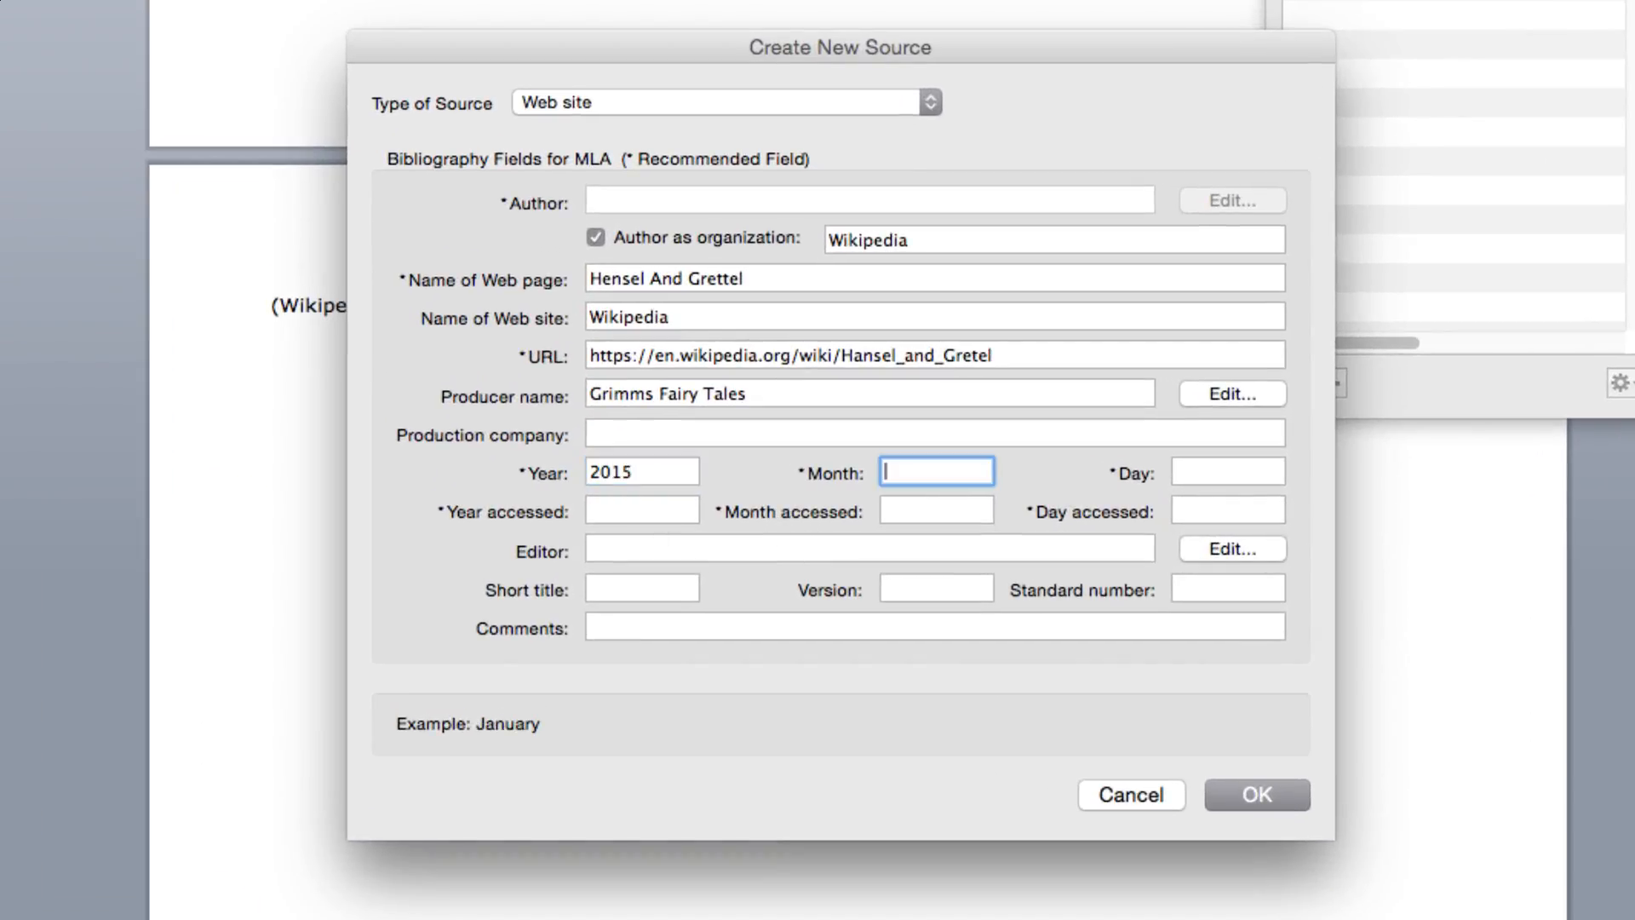
{"action": "type", "text": "Sep"}
{"action": "key", "text": "Tab"}
{"action": "type", "text": "19"}
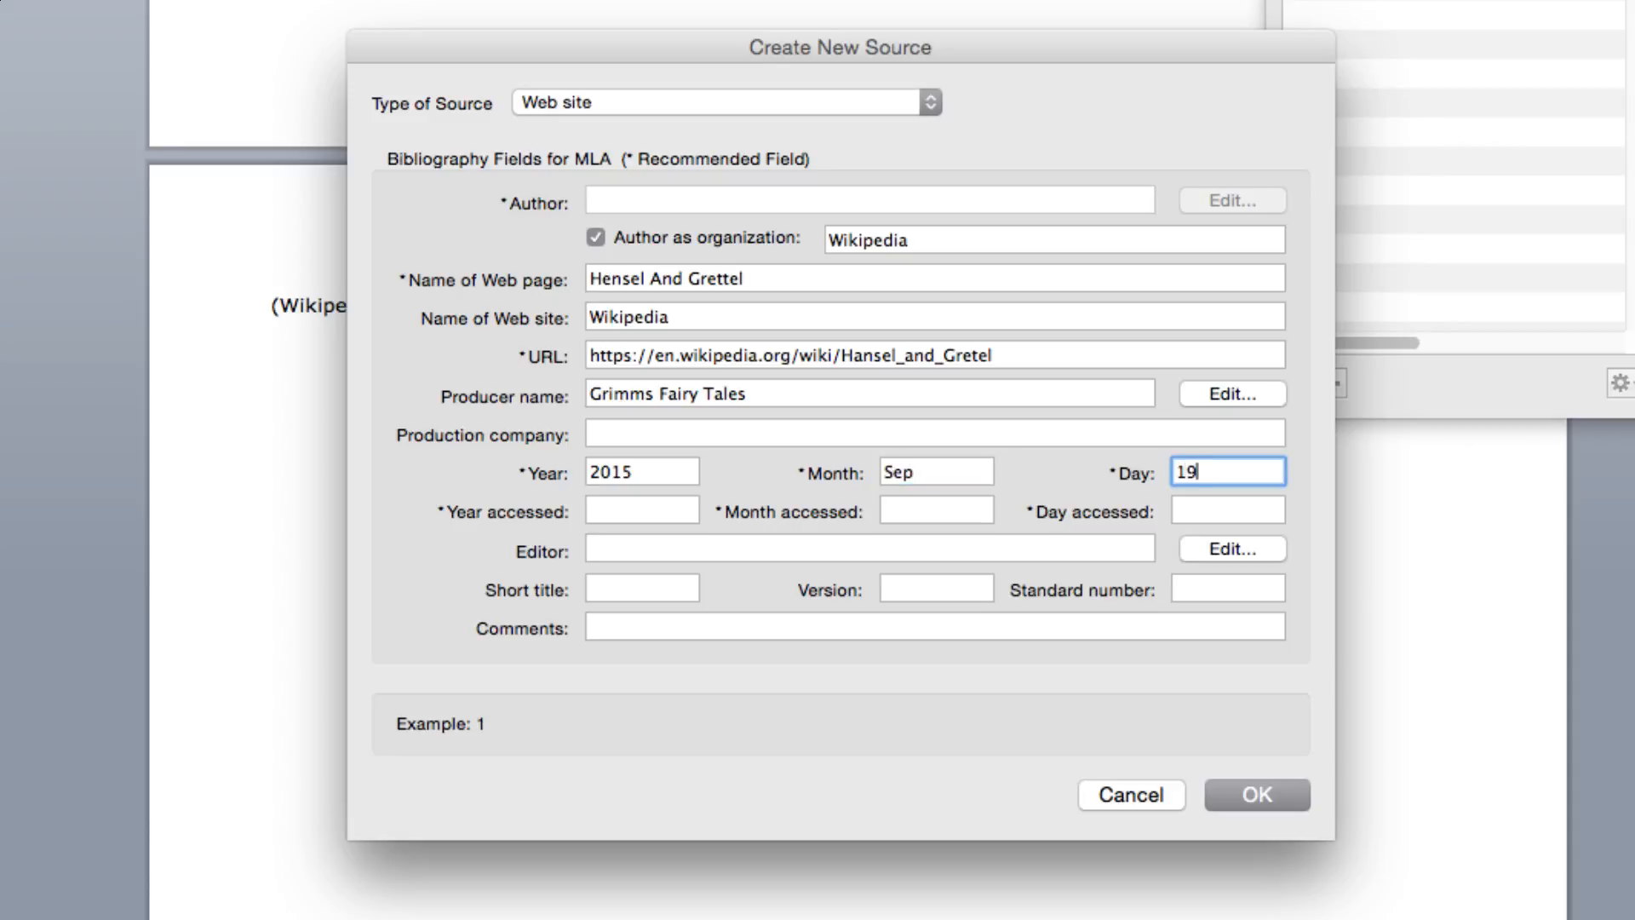
{"action": "key", "text": "Tab"}
{"action": "type", "text": "2015"}
{"action": "key", "text": "Tab"}
{"action": "type", "text": "Sep"}
{"action": "key", "text": "Tab"}
{"action": "type", "text": "10"}
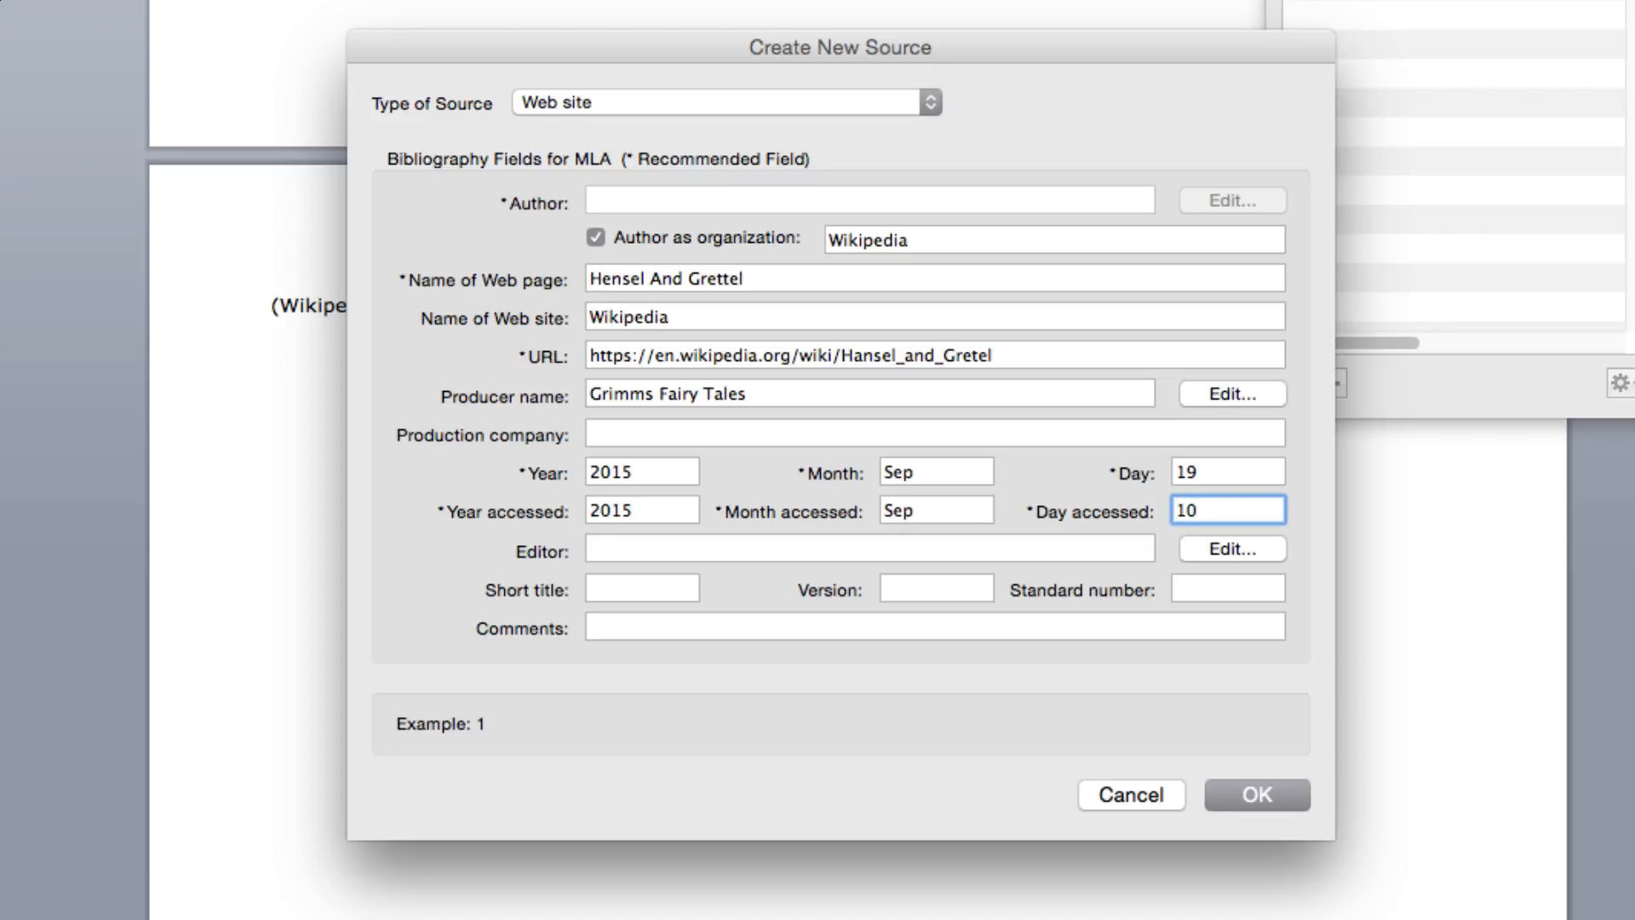
{"action": "key", "text": "BackSpace"}
{"action": "type", "text": "9"}
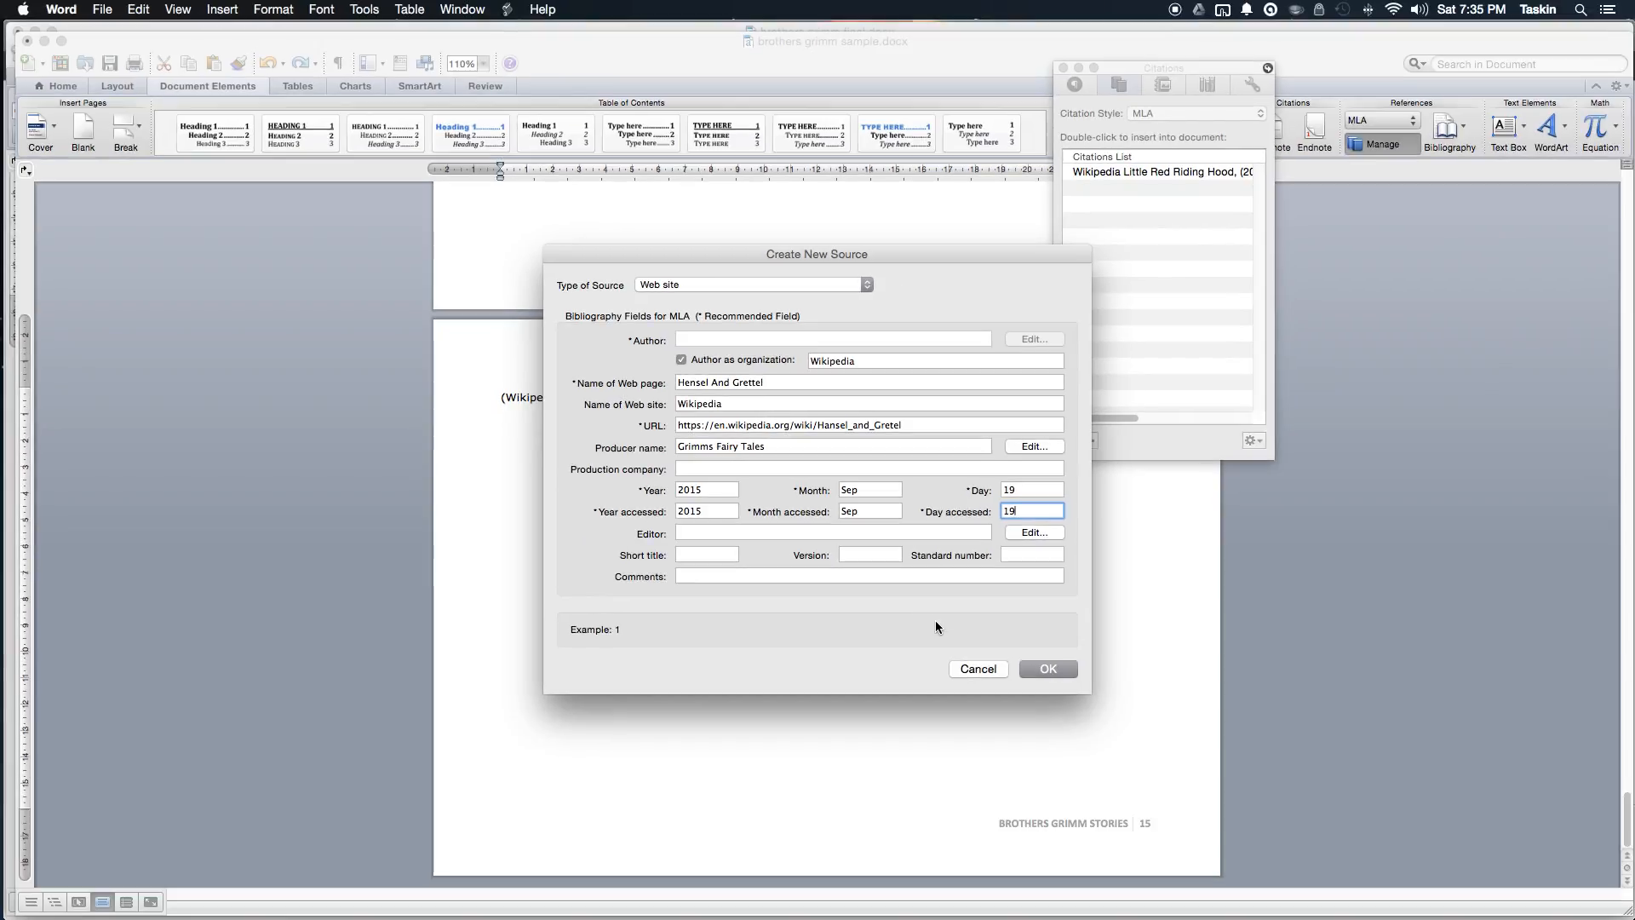
{"action": "left_click", "coordinate": [1063, 670]}
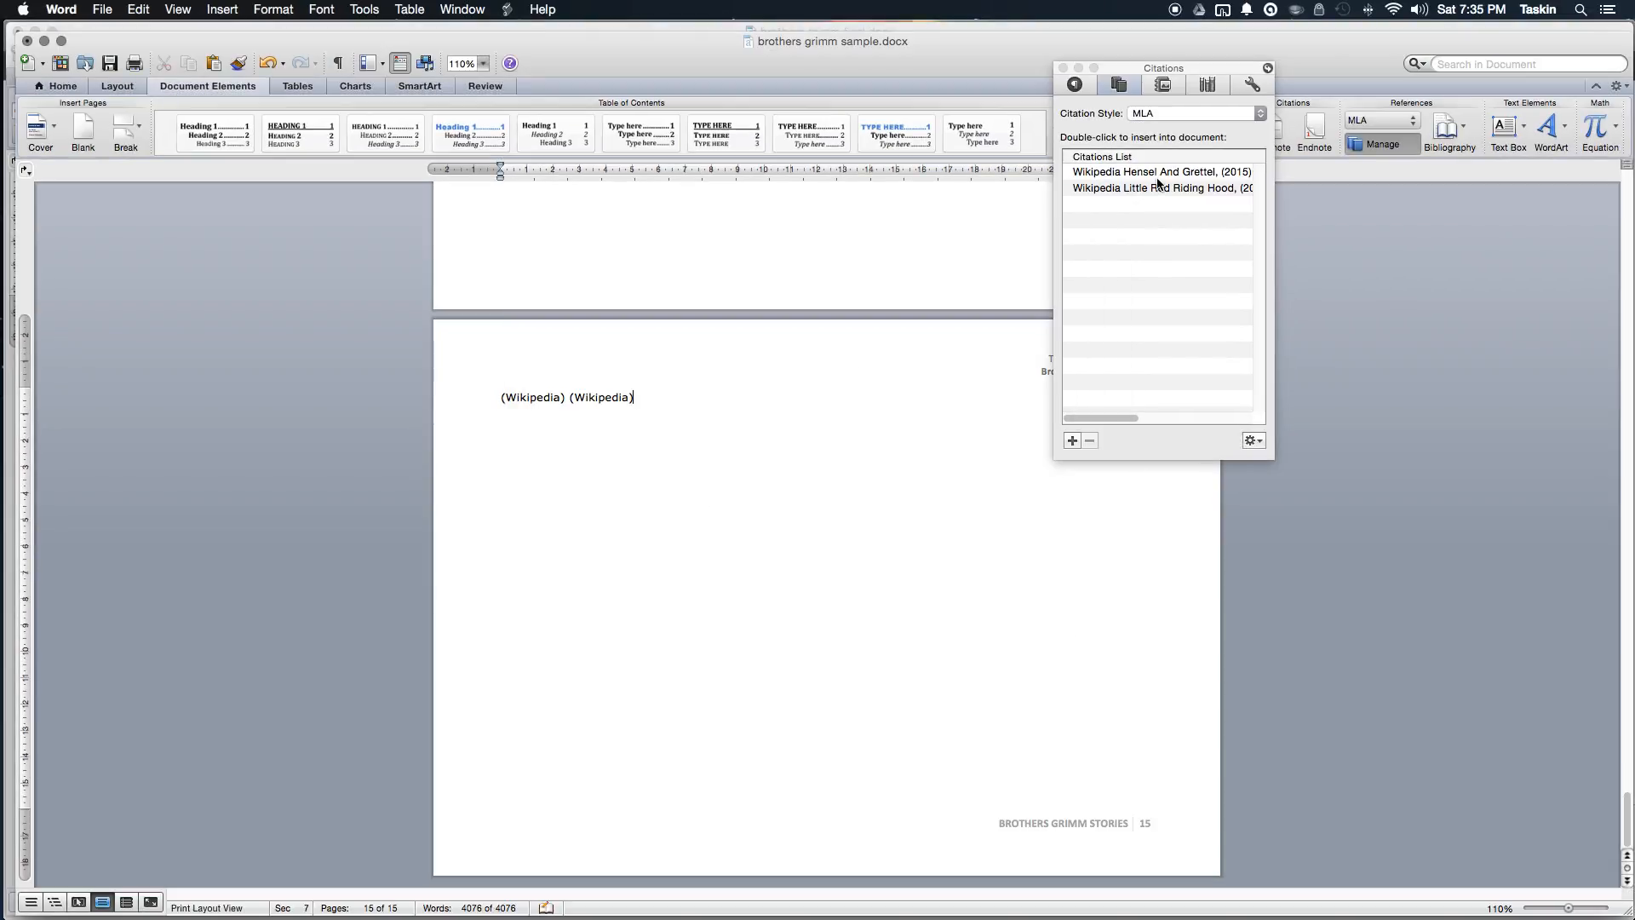
Step: Select the citations line and close the Citations toolbox
{"action": "left_click", "coordinate": [1148, 191]}
{"action": "left_click", "coordinate": [1157, 267]}
{"action": "key", "text": "super+a"}
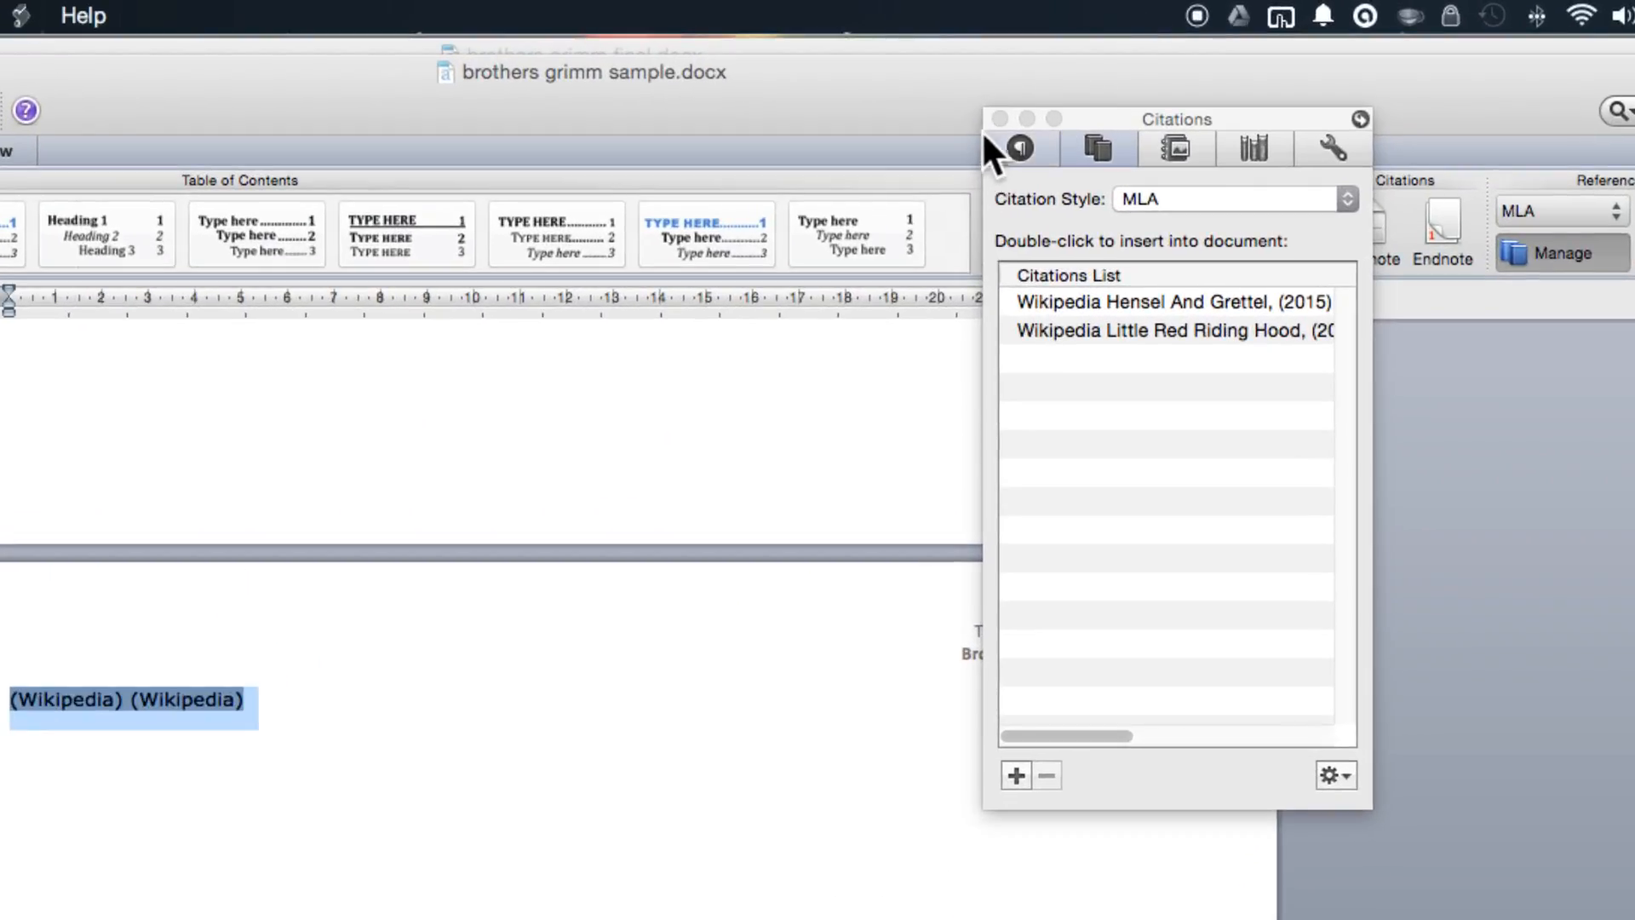
{"action": "left_click", "coordinate": [999, 119]}
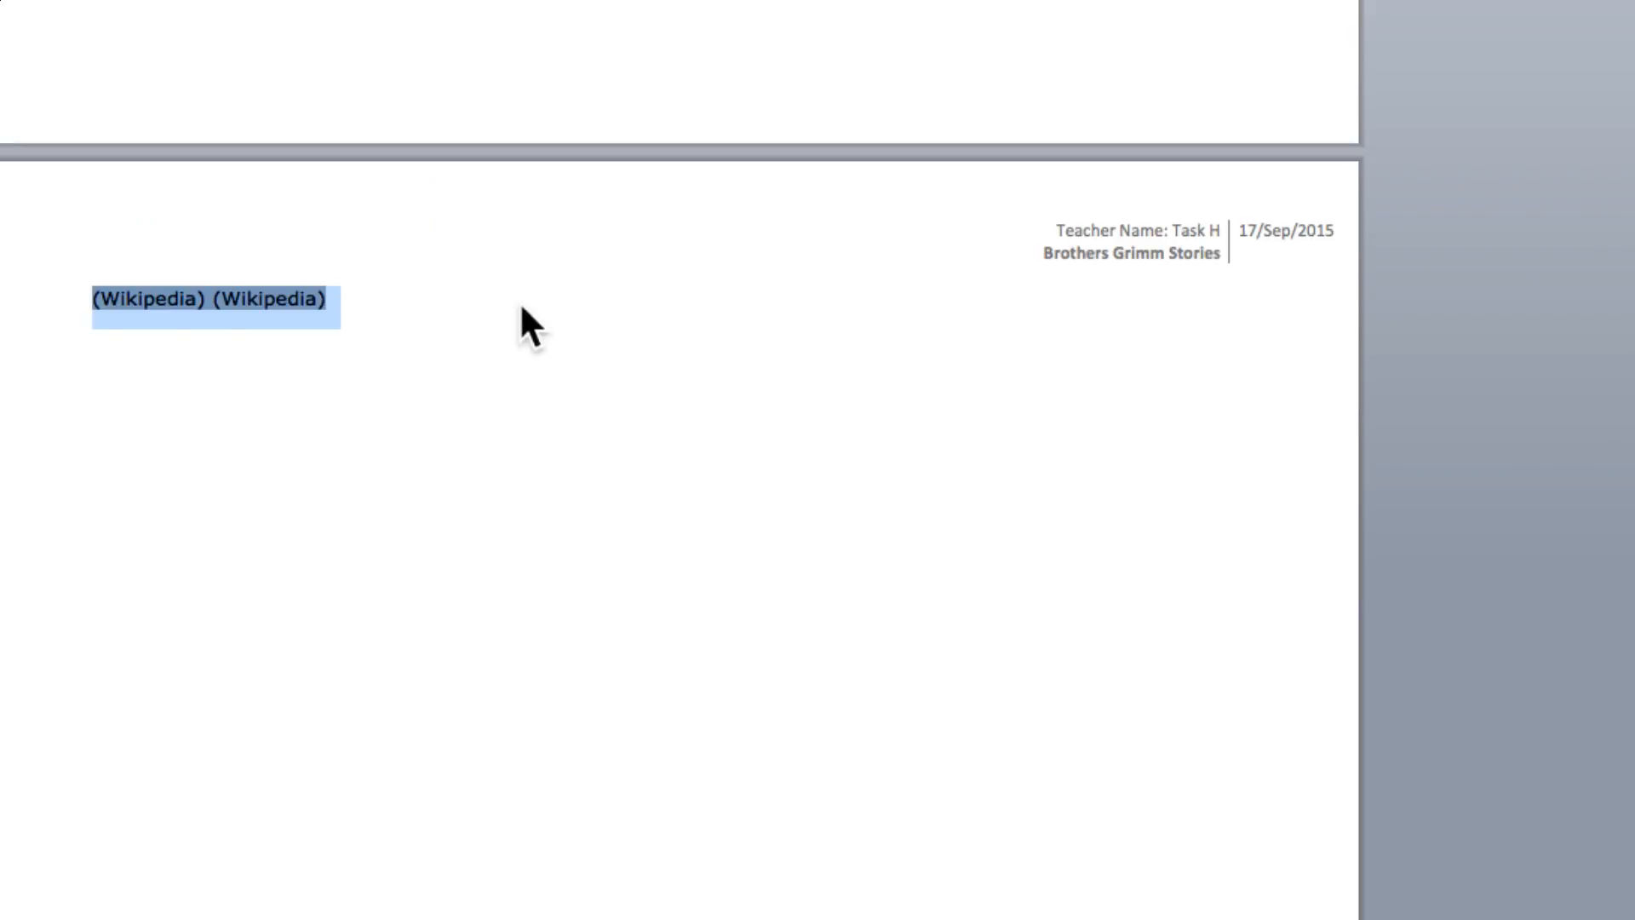
Step: Select the citation line and open, then dismiss, the first citation's options
{"action": "left_click", "coordinate": [365, 304]}
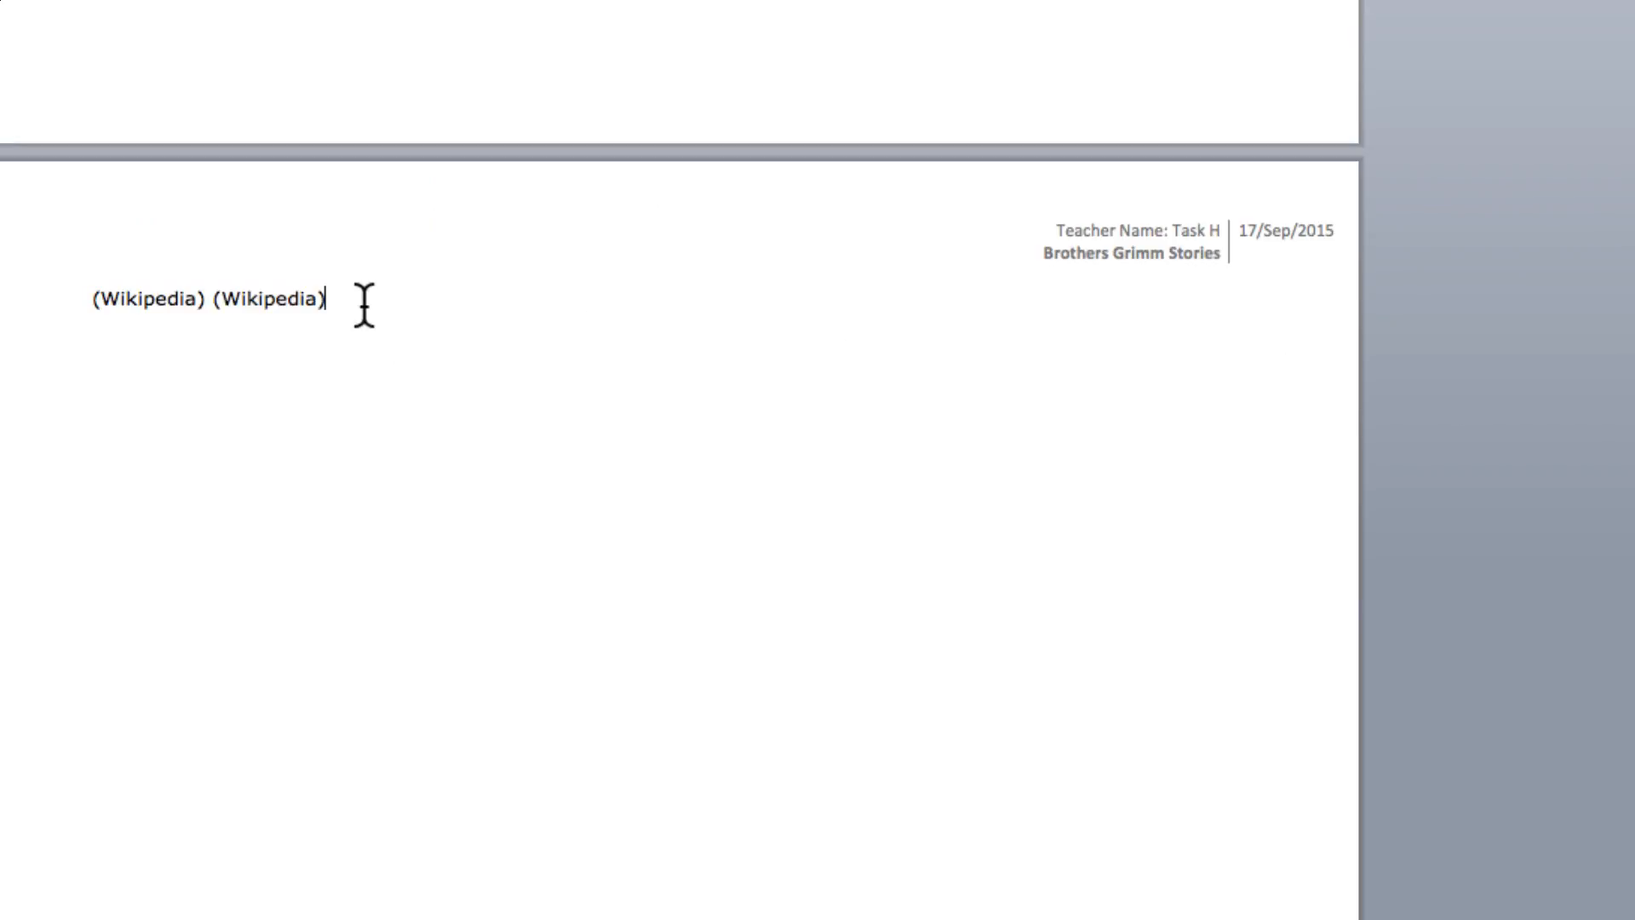
{"action": "triple_click", "coordinate": [364, 305]}
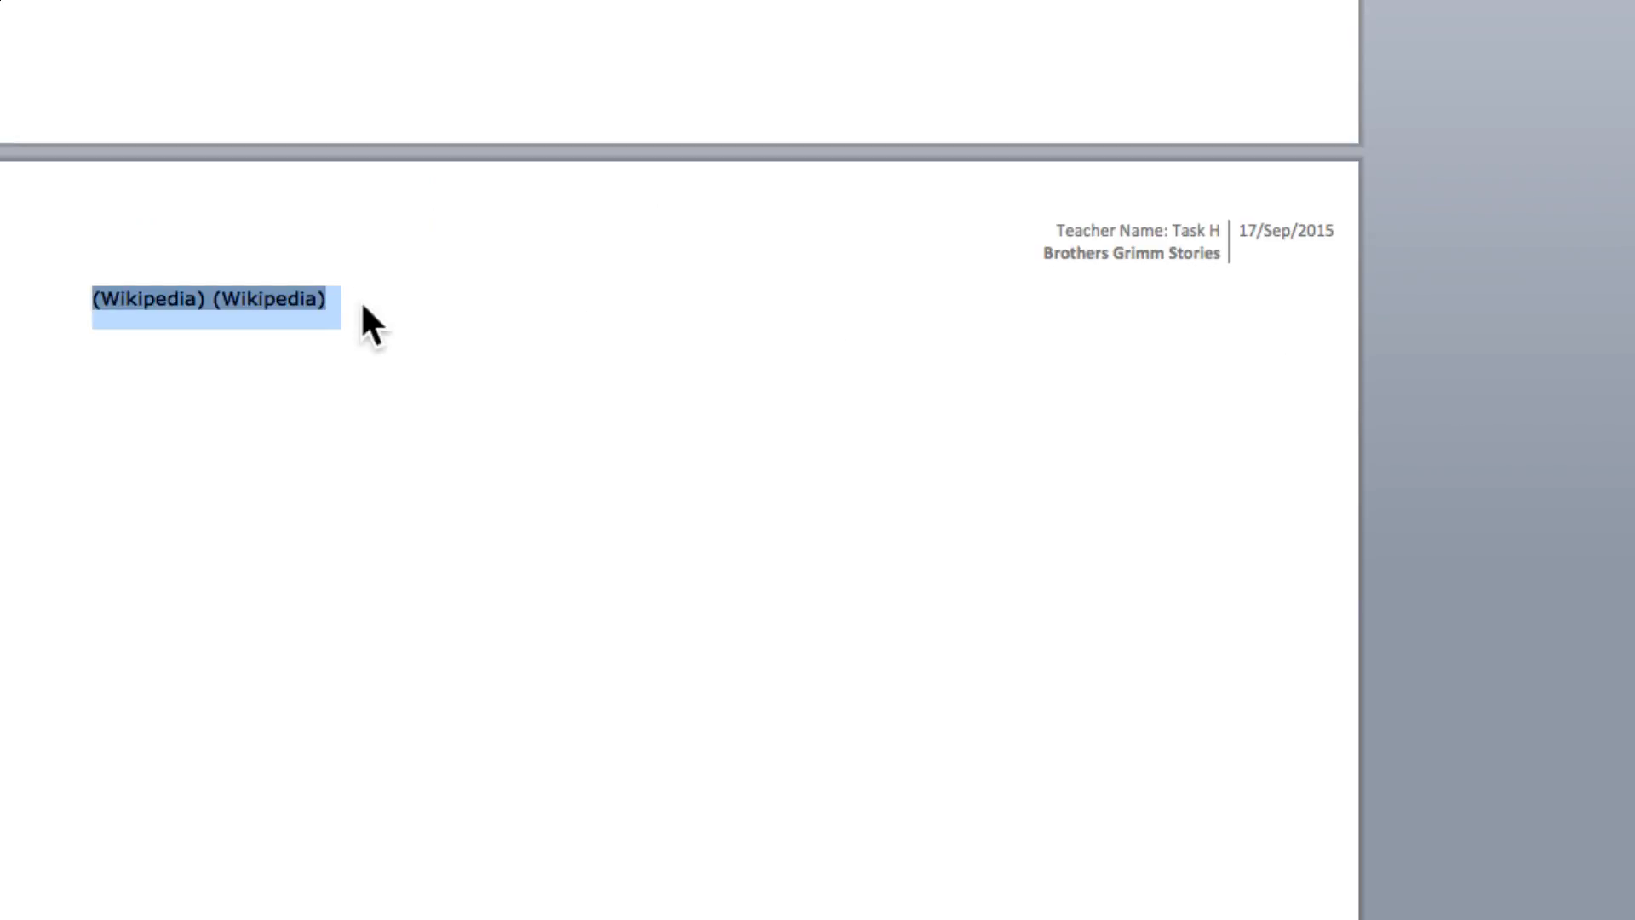
{"action": "key", "text": "Down"}
{"action": "key", "text": "Up"}
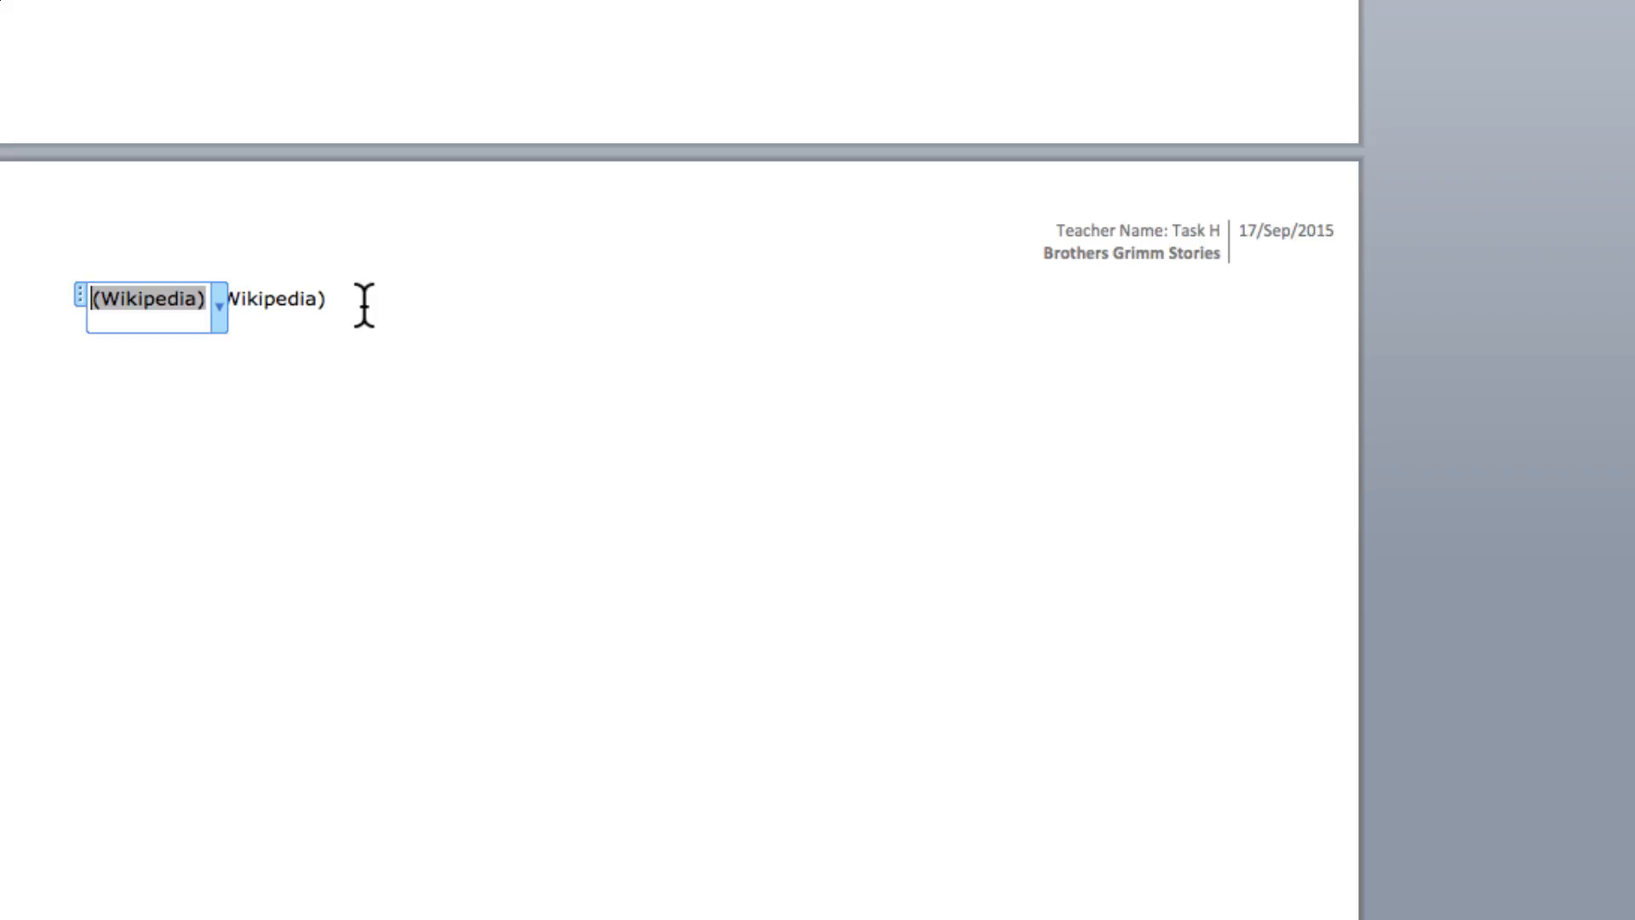
{"action": "left_click", "coordinate": [219, 304]}
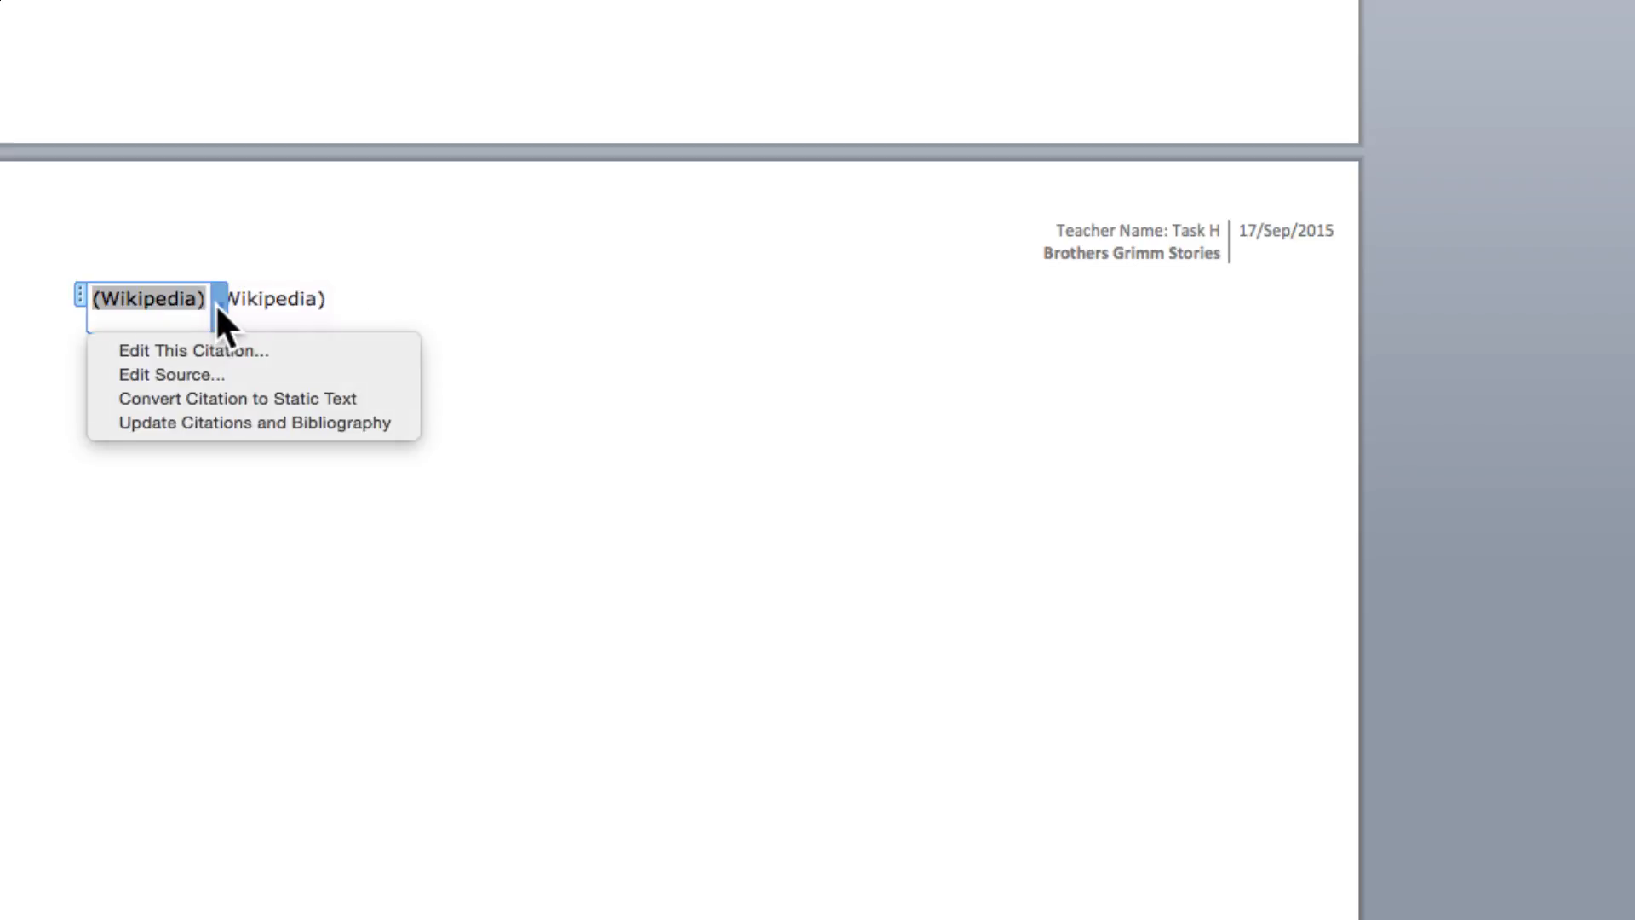
{"action": "left_click", "coordinate": [533, 296]}
Step: Undo the accidental extra page added after the two Wikipedia citations
{"action": "left_click_drag", "start_coordinate": [348, 298], "coordinate": [36, 292]}
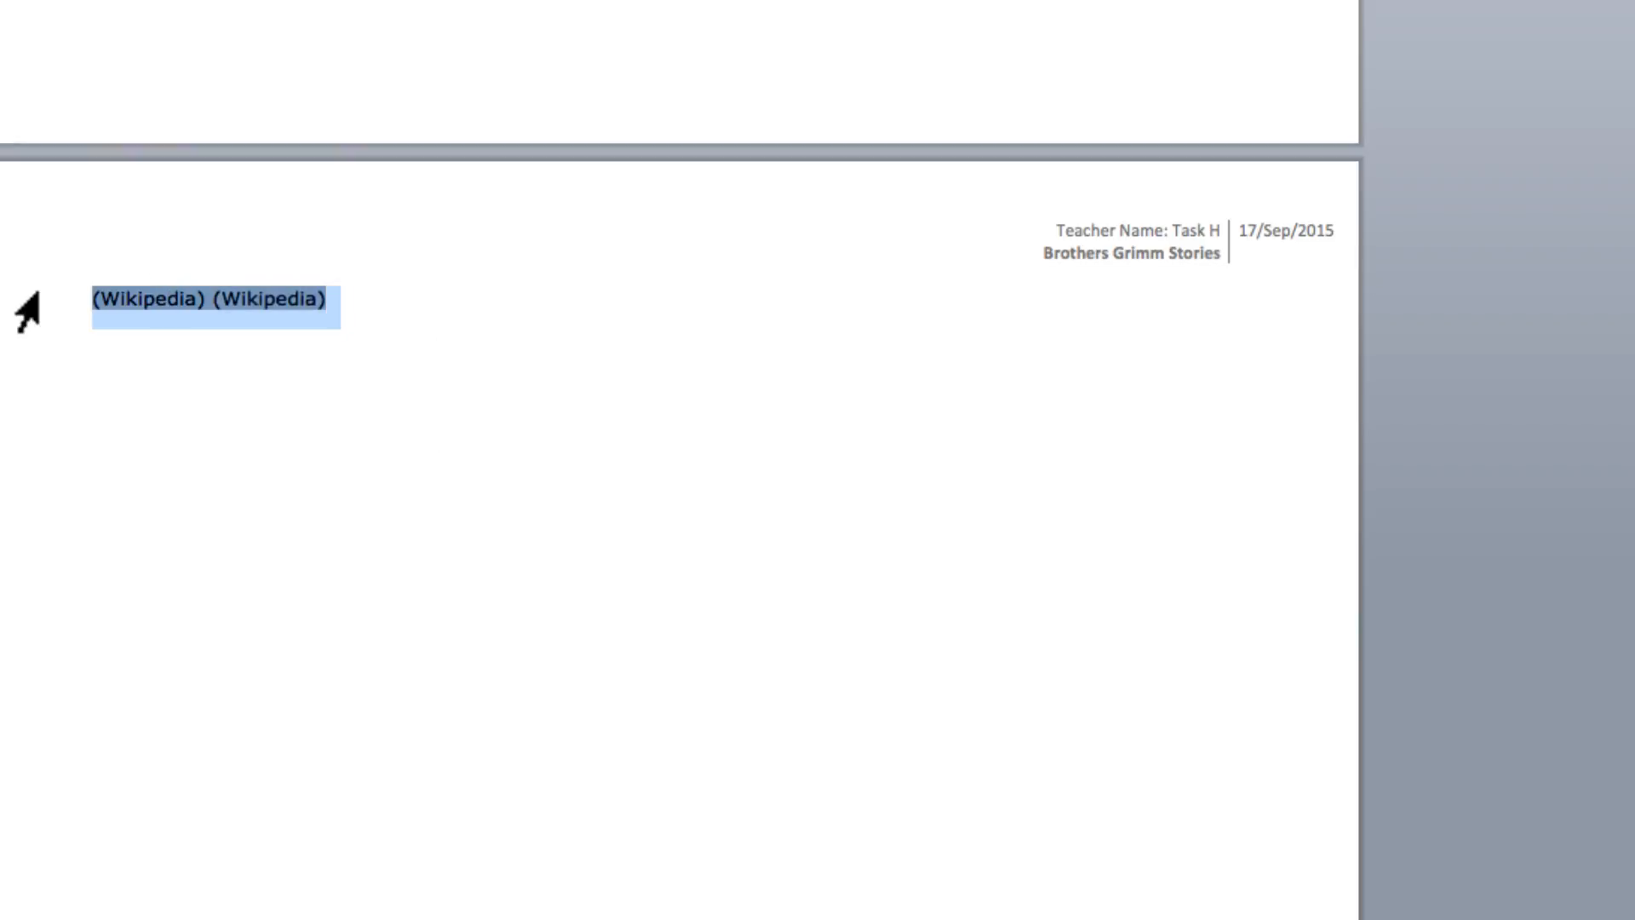
{"action": "scroll", "coordinate": [35, 294], "scroll_direction": "up", "scroll_amount": 10}
{"action": "scroll", "coordinate": [334, 516], "scroll_direction": "up", "scroll_amount": 5}
{"action": "scroll", "coordinate": [645, 521], "scroll_direction": "up", "scroll_amount": 5}
{"action": "key", "text": "super+z"}
{"action": "scroll", "coordinate": [686, 416], "scroll_direction": "up", "scroll_amount": 5}
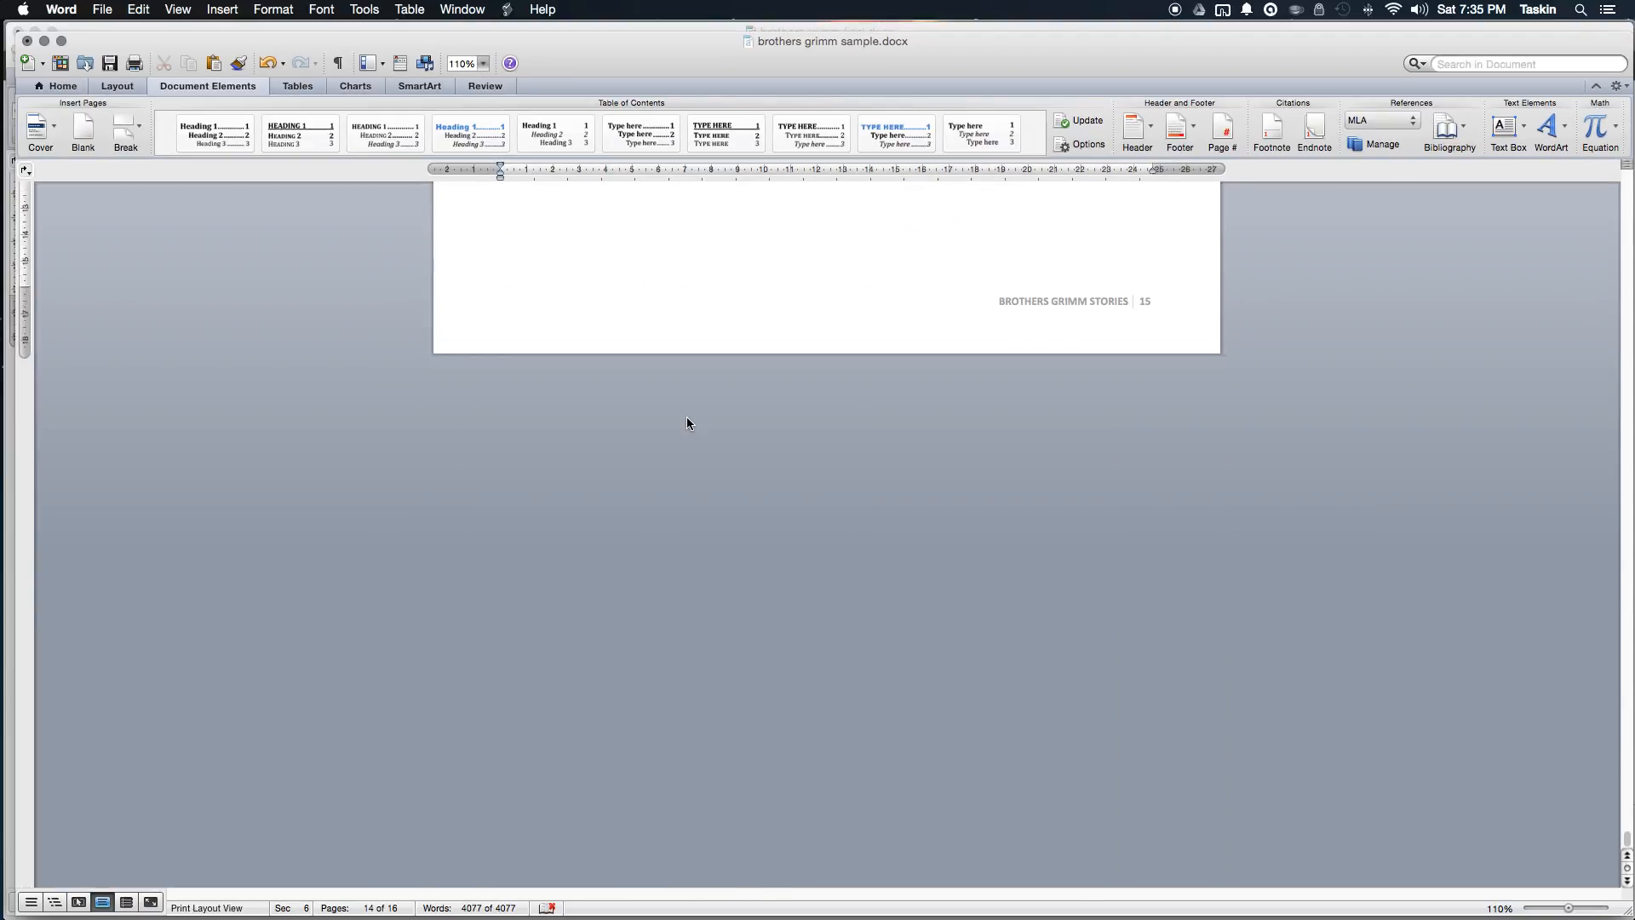
Step: Place the cursor on the empty line below the two Wikipedia citations
{"action": "scroll", "coordinate": [686, 414], "scroll_direction": "up", "scroll_amount": 3}
{"action": "left_click", "coordinate": [598, 526]}
{"action": "left_click", "coordinate": [598, 485]}
{"action": "left_click", "coordinate": [535, 511]}
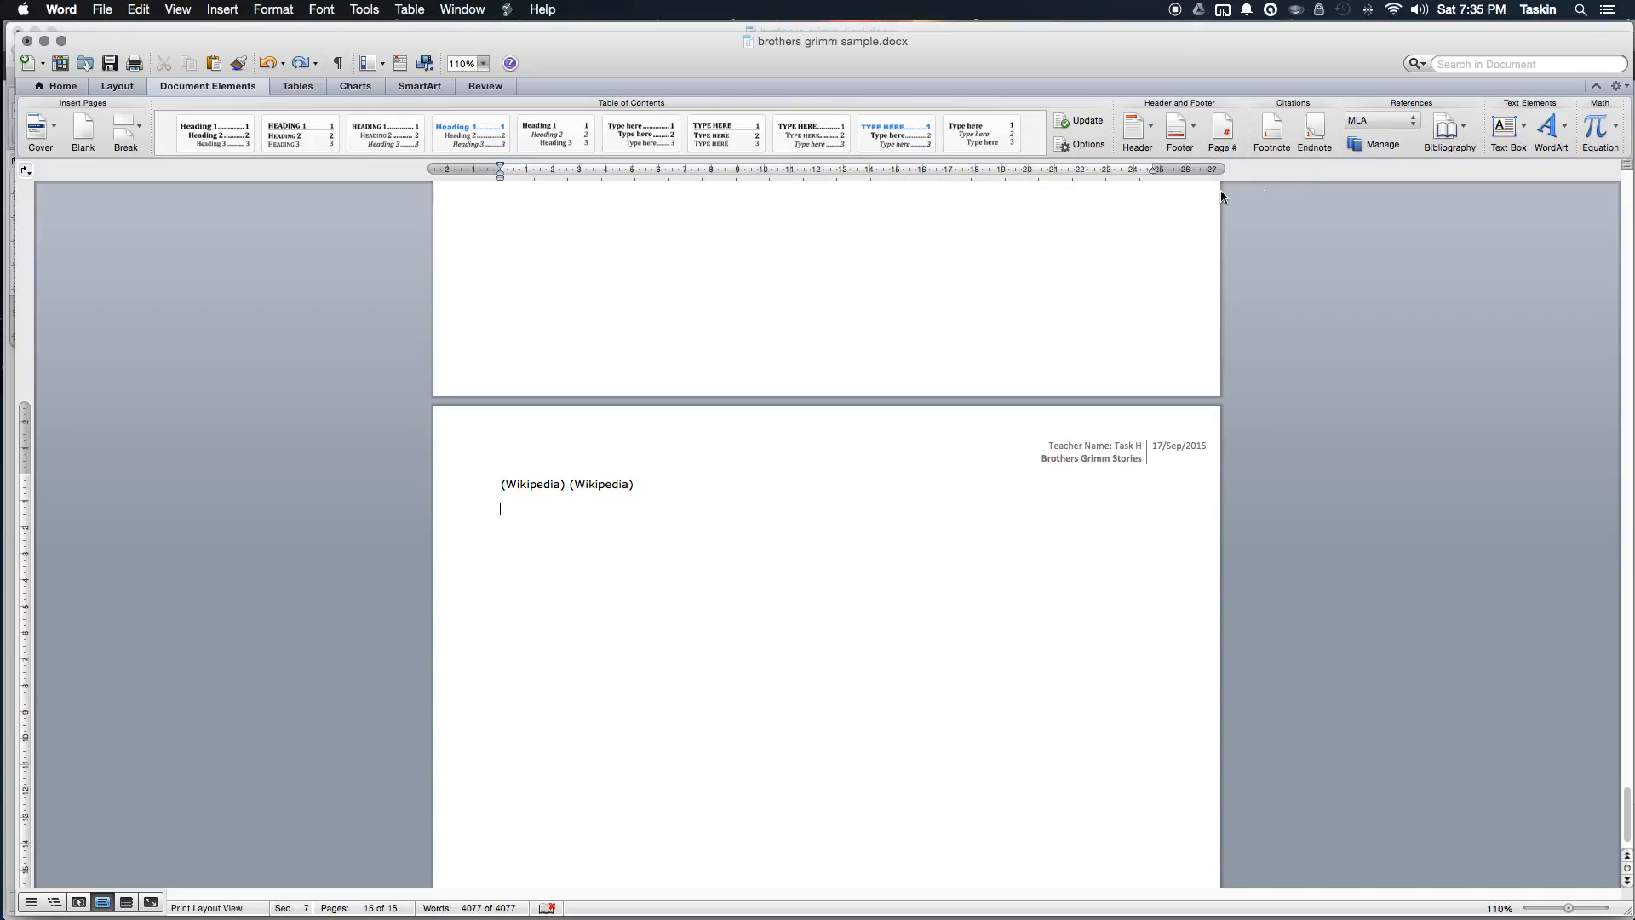
Step: Show the Document Elements Bibliography gallery of built-in styles
{"action": "left_click", "coordinate": [232, 85]}
{"action": "left_click", "coordinate": [232, 85]}
{"action": "left_click", "coordinate": [1463, 136]}
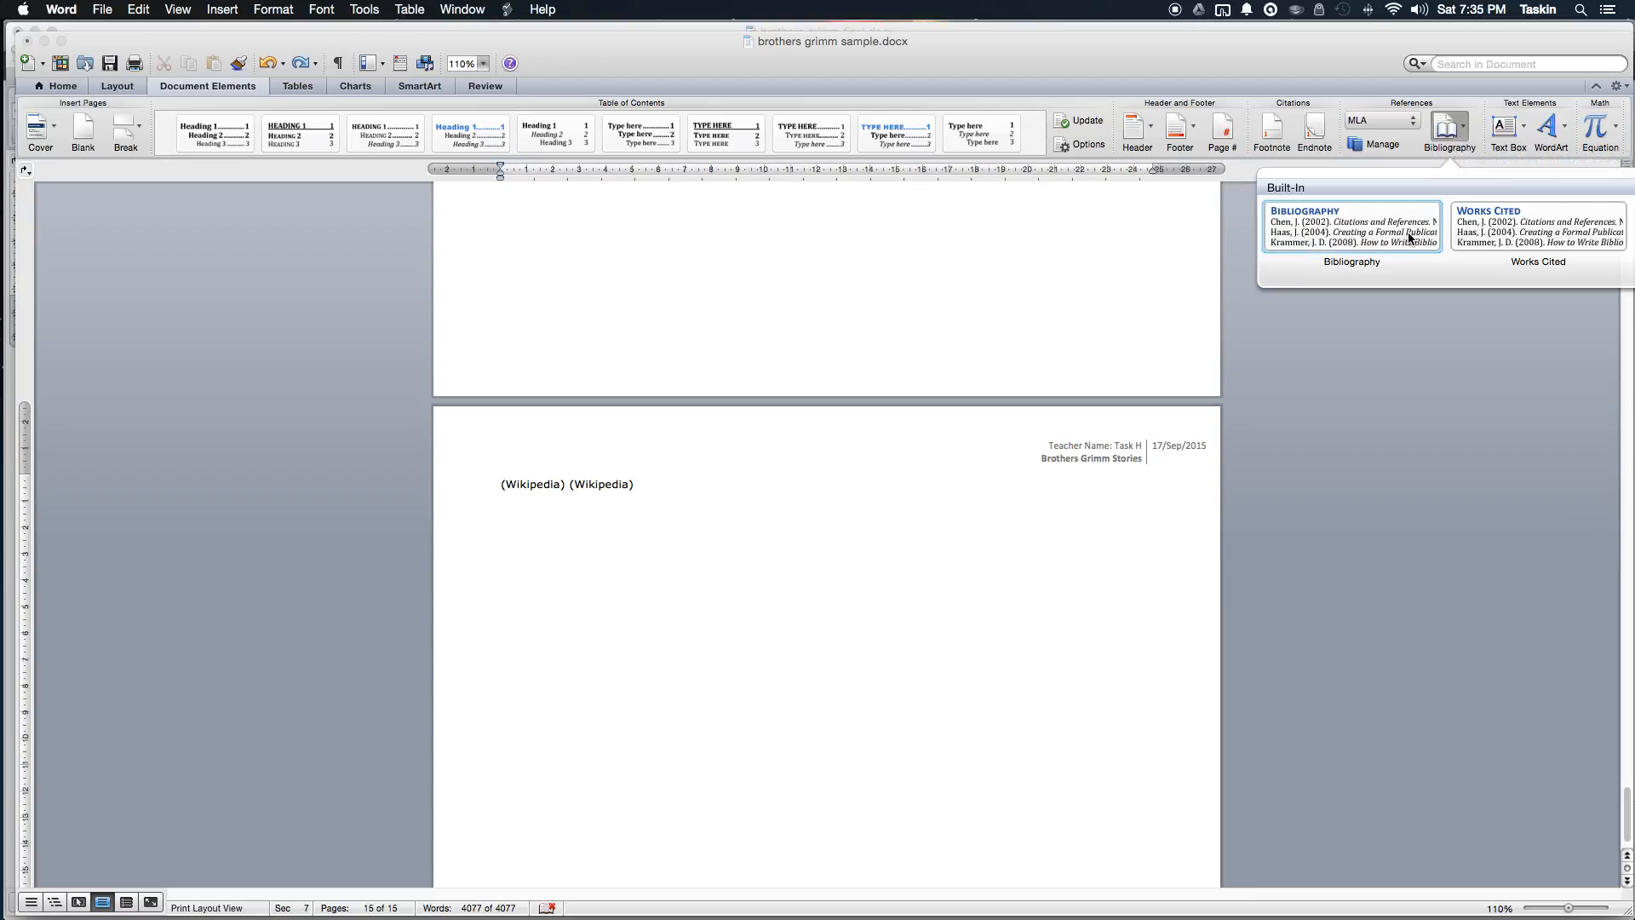
{"action": "left_click", "coordinate": [1408, 235]}
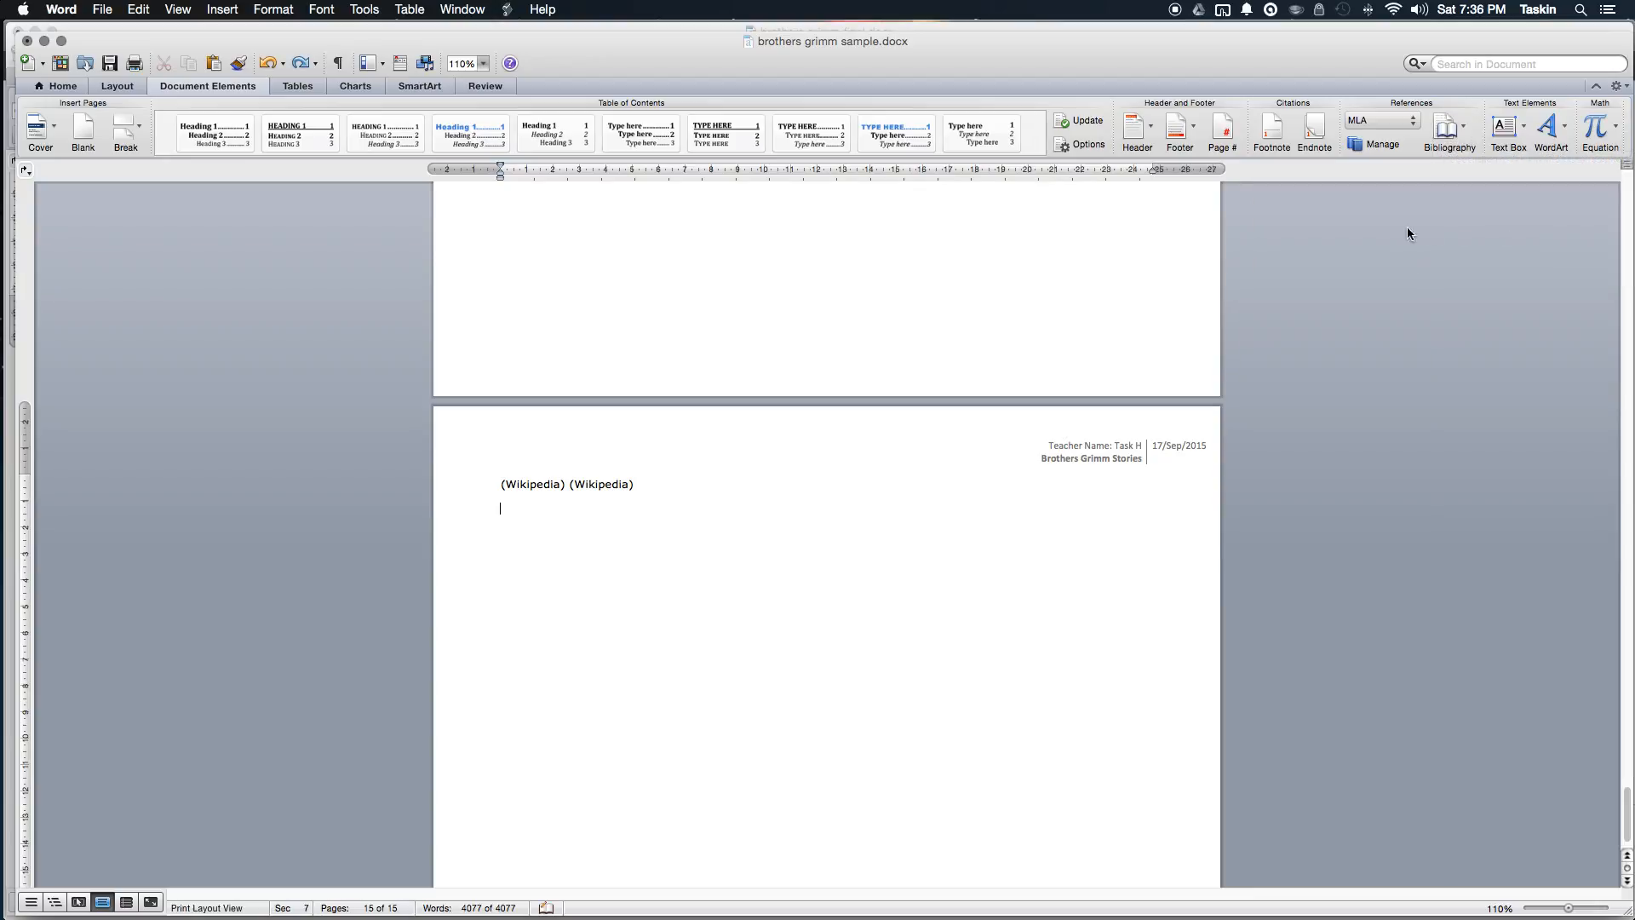
{"action": "left_click", "coordinate": [1455, 137]}
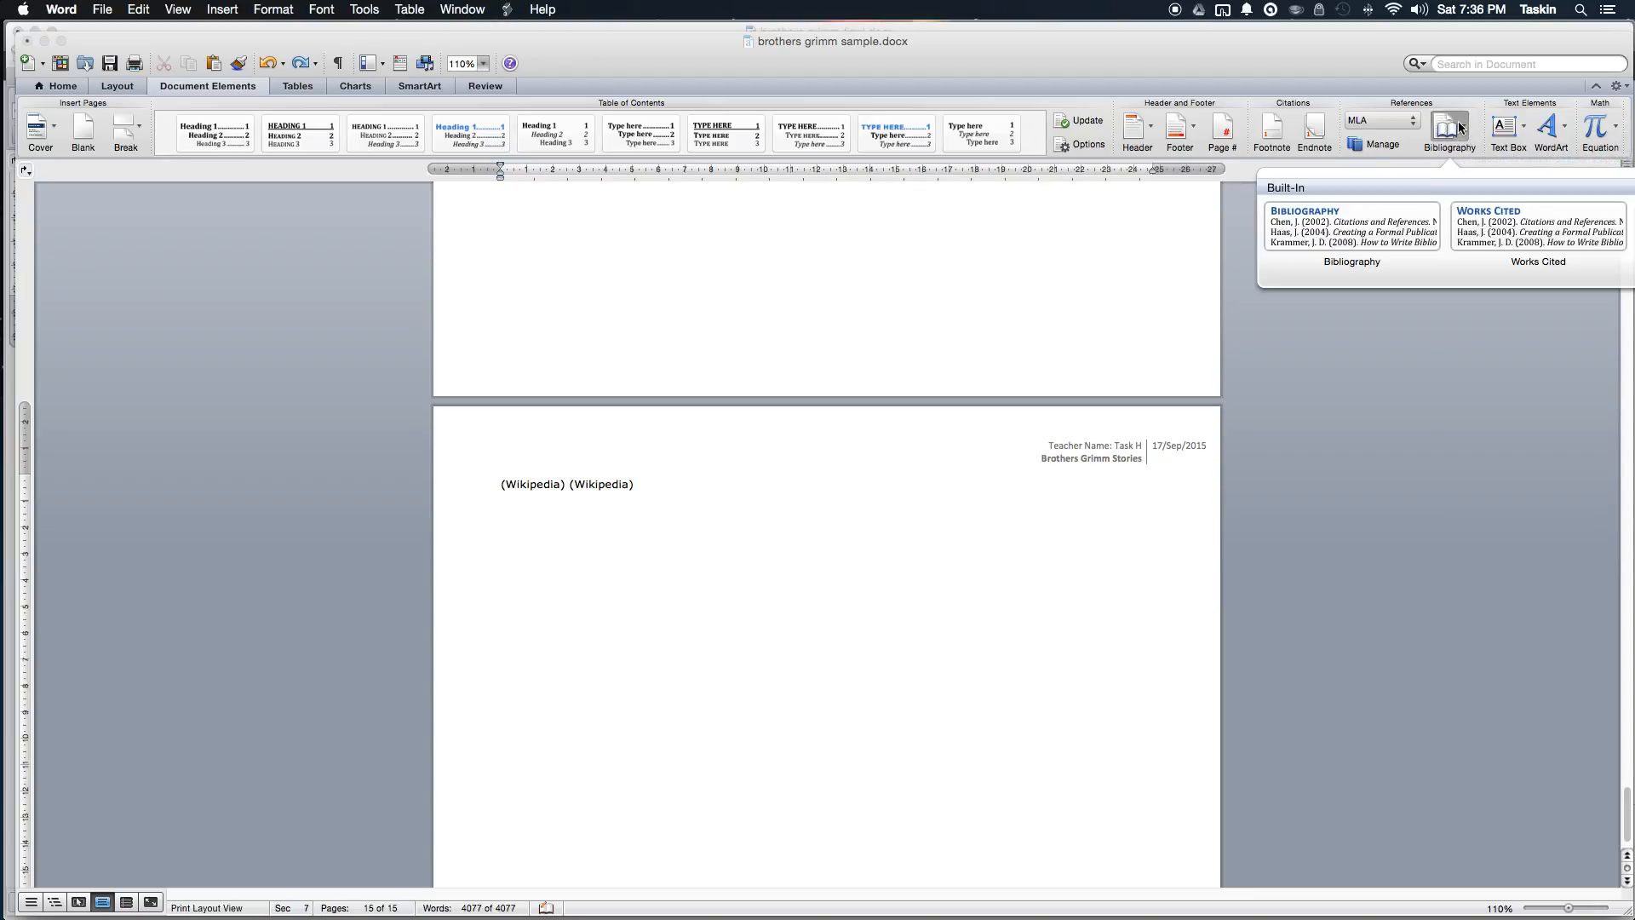
Step: Insert a Bibliography and delete the '—.' before the Little Red Riding Hood entry
{"action": "left_click", "coordinate": [1381, 235]}
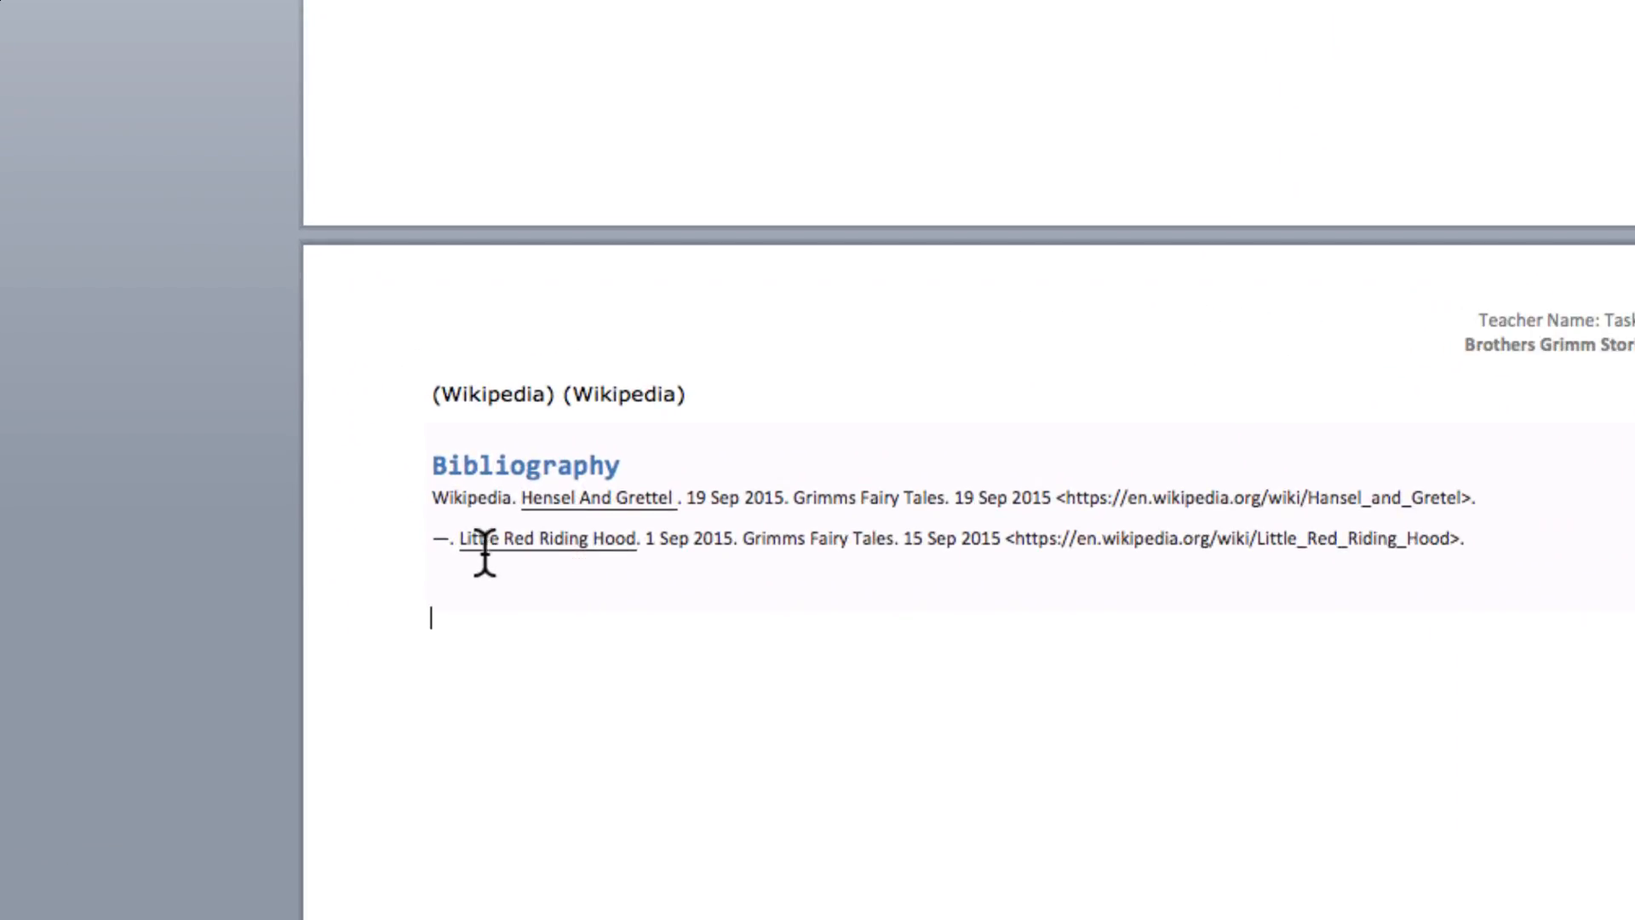
{"action": "left_click", "coordinate": [466, 538]}
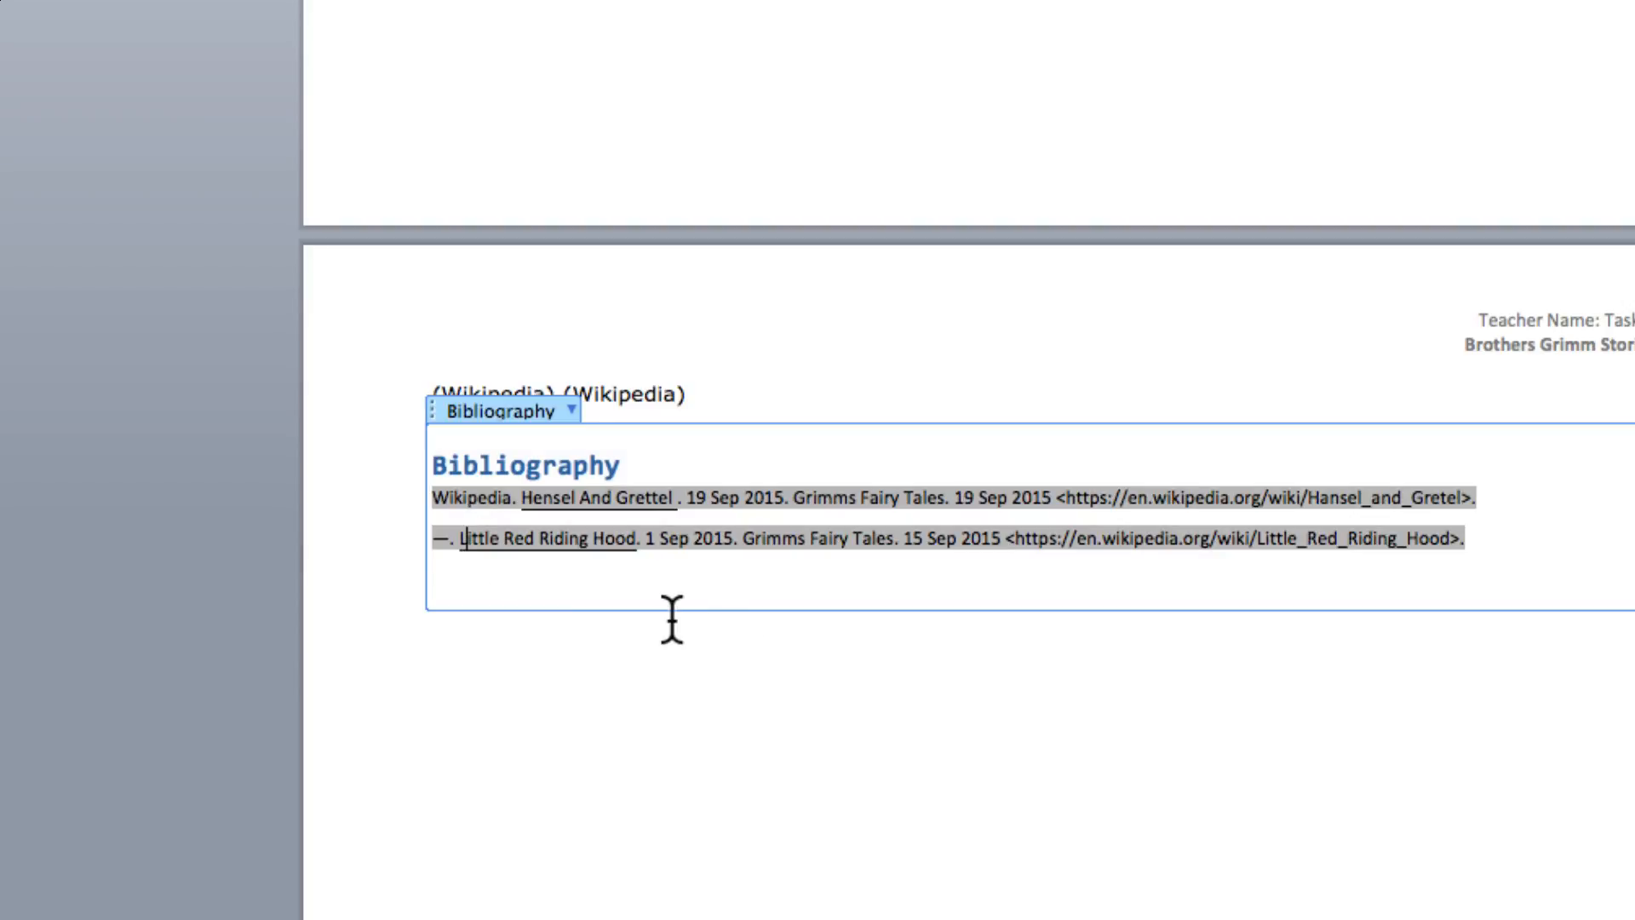
{"action": "left_click", "coordinate": [590, 689]}
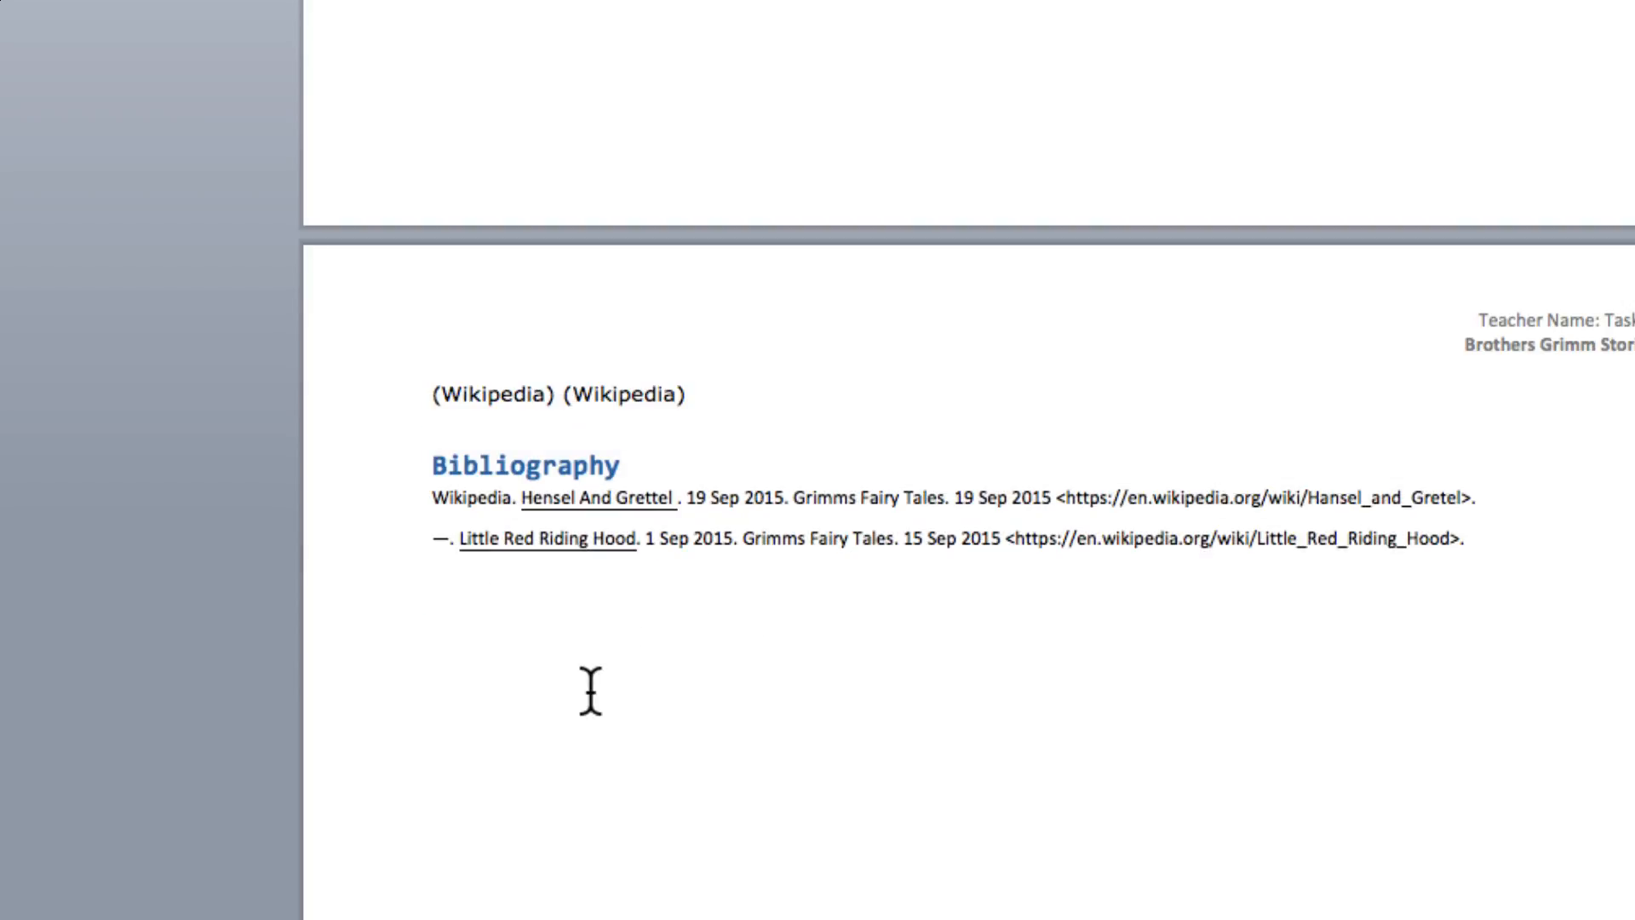
{"action": "left_click", "coordinate": [460, 543]}
{"action": "key", "text": "shift+Home"}
{"action": "key", "text": "BackSpace"}
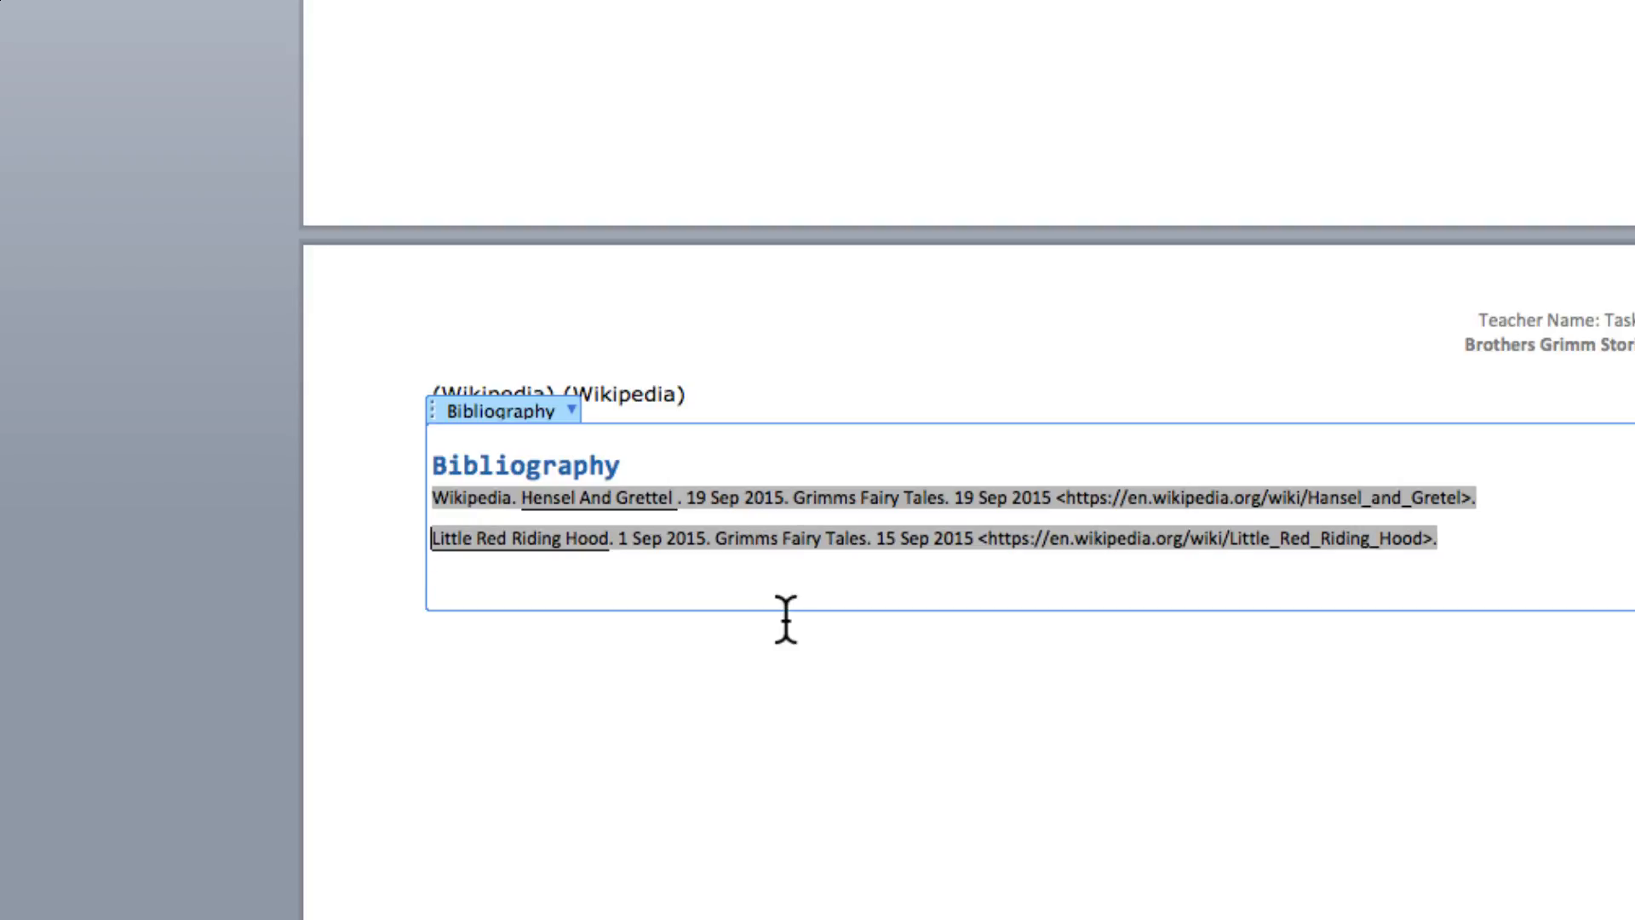
{"action": "left_click", "coordinate": [810, 693]}
{"action": "left_click", "coordinate": [852, 534]}
{"action": "left_click", "coordinate": [851, 708]}
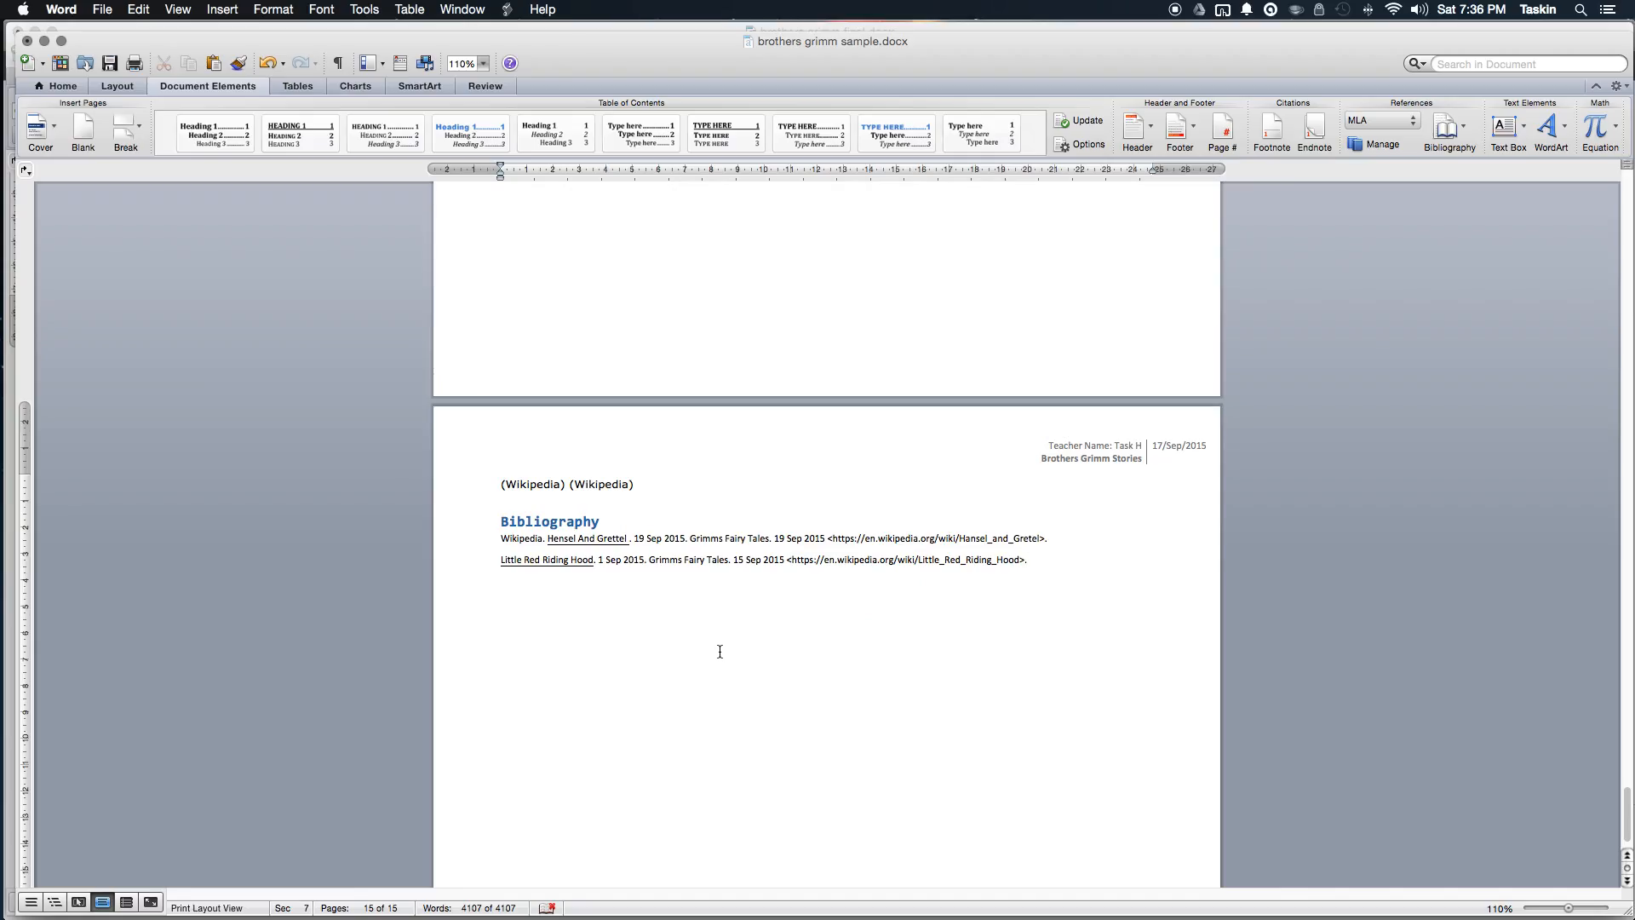
{"action": "scroll", "coordinate": [719, 652], "scroll_direction": "up", "scroll_amount": 10}
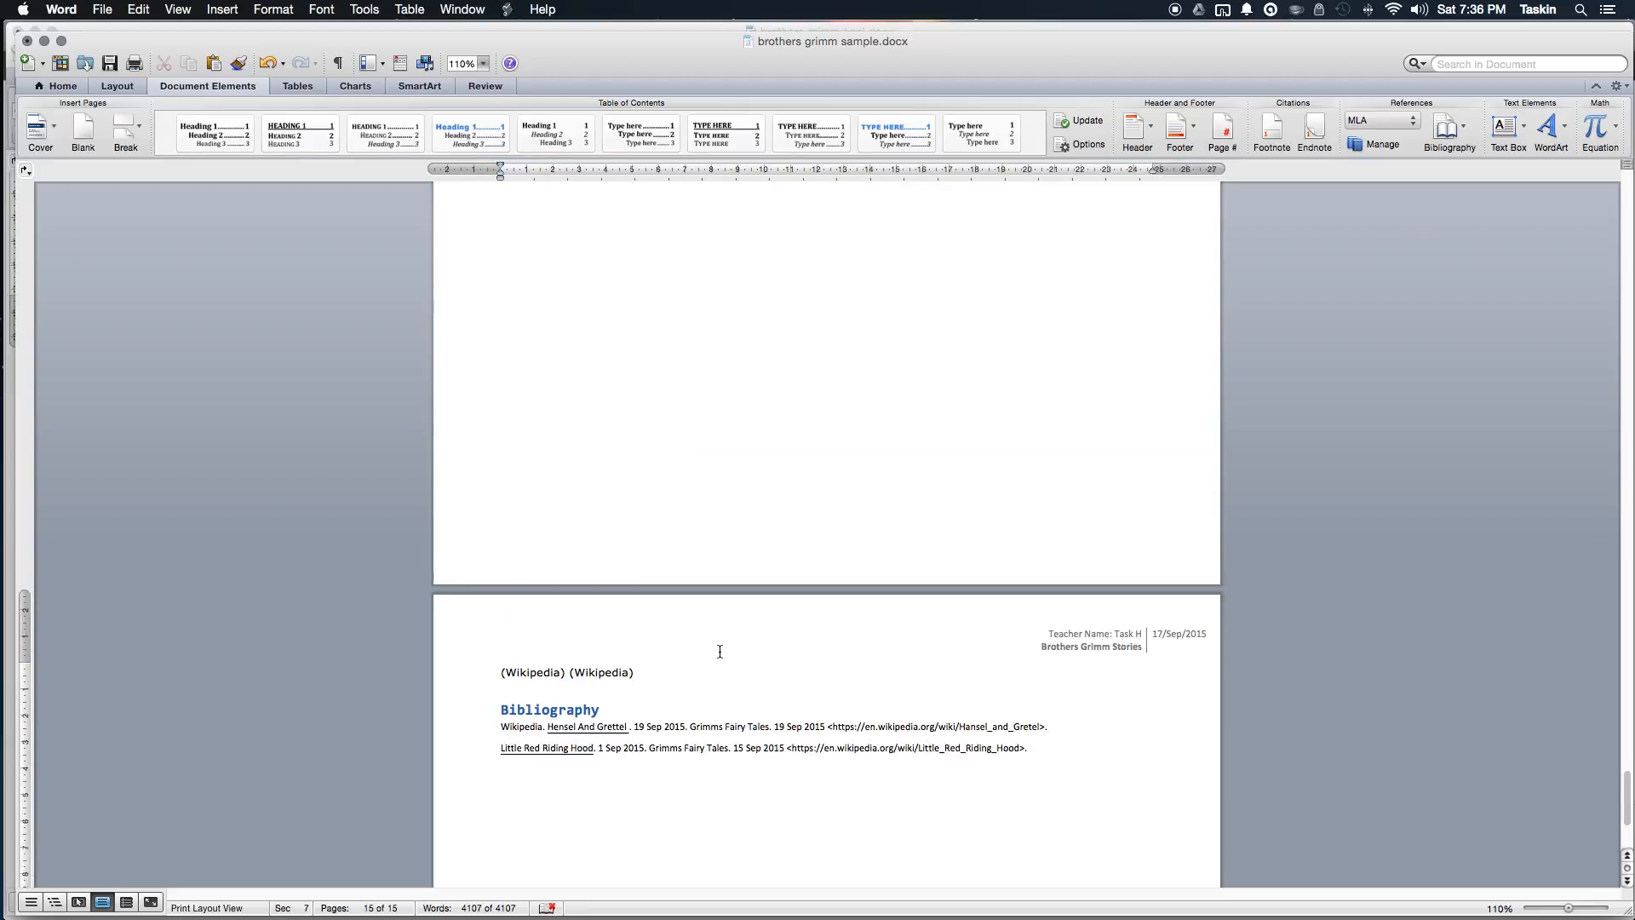
{"action": "scroll", "coordinate": [719, 651], "scroll_direction": "down", "scroll_amount": 3}
{"action": "scroll", "coordinate": [718, 651], "scroll_direction": "down", "scroll_amount": 5}
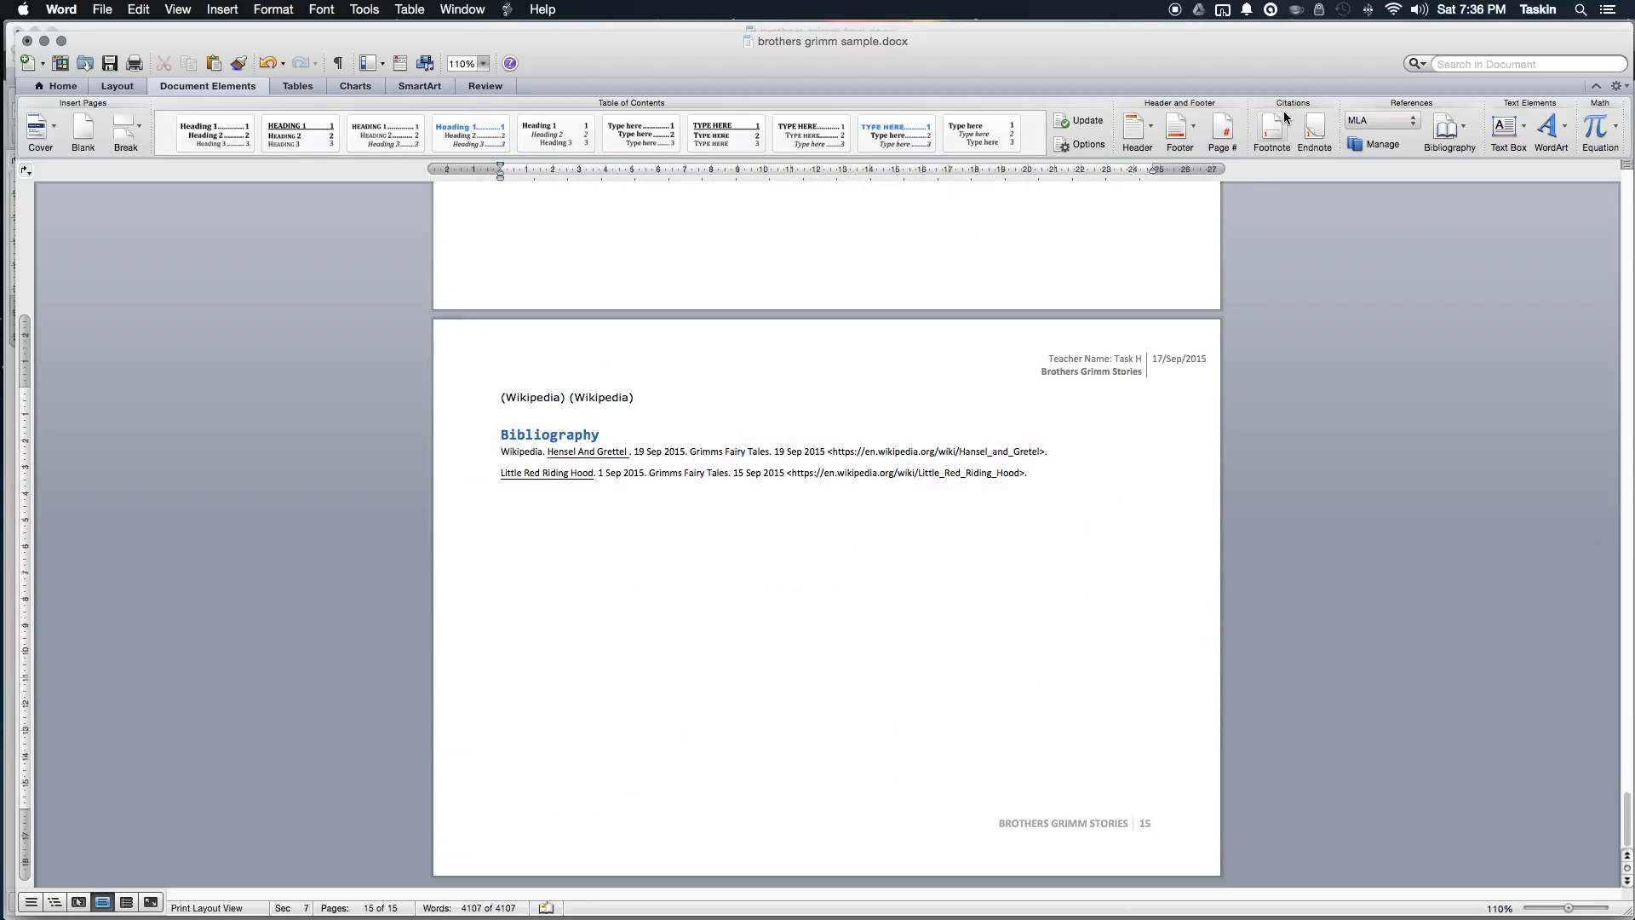
Step: Confirm the citation style remains MLA
{"action": "left_click", "coordinate": [1383, 125]}
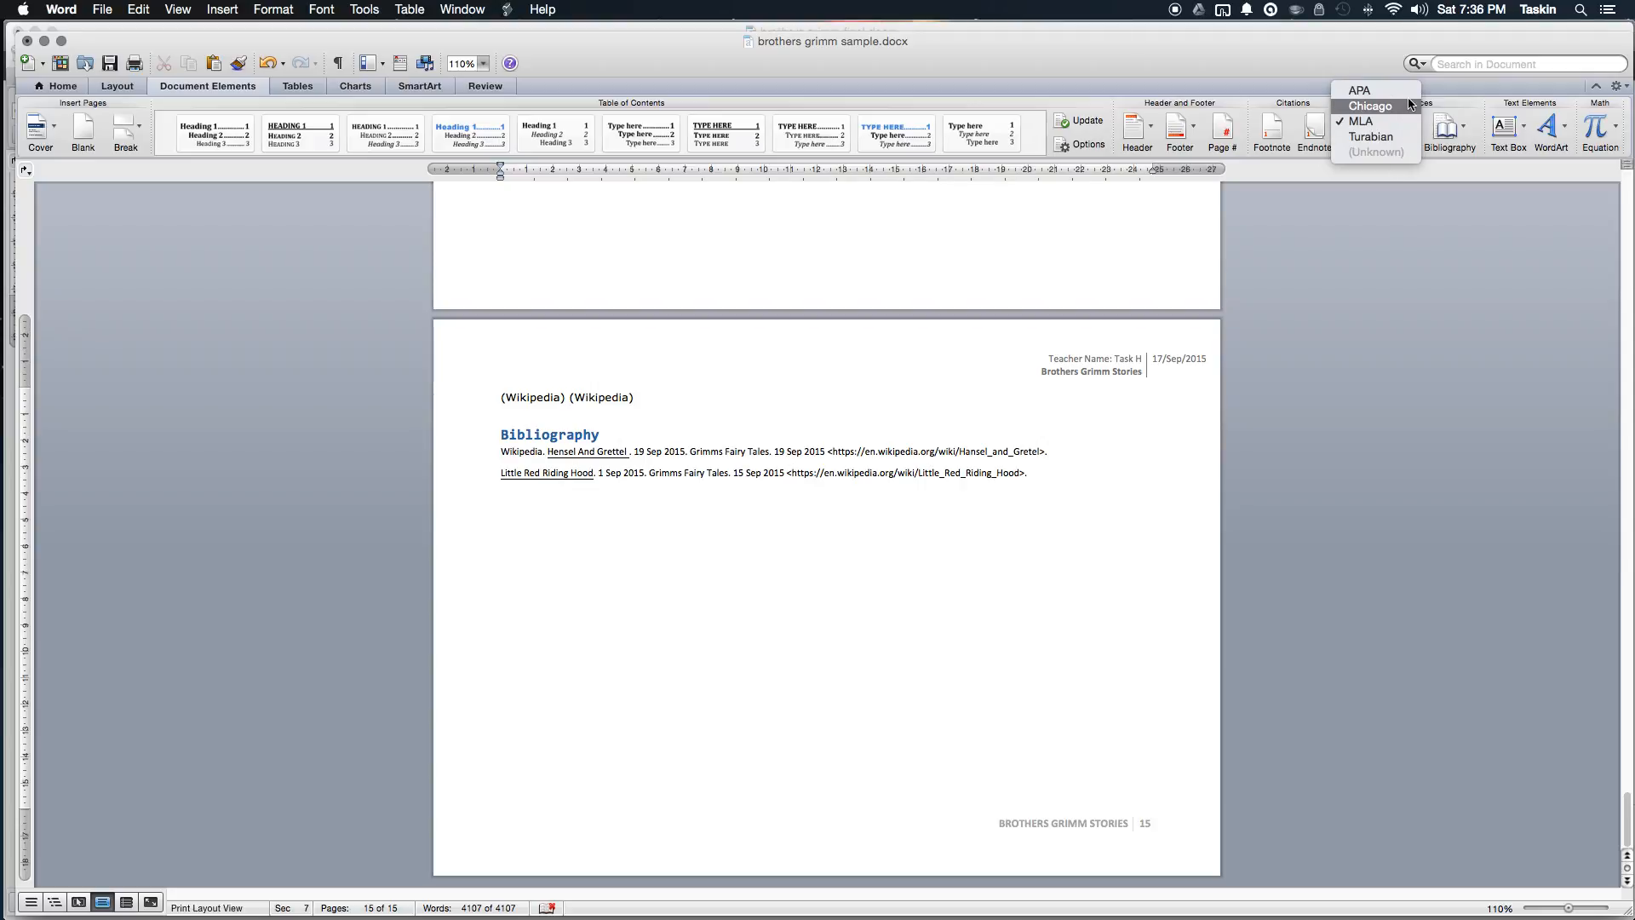
{"action": "left_click", "coordinate": [853, 516]}
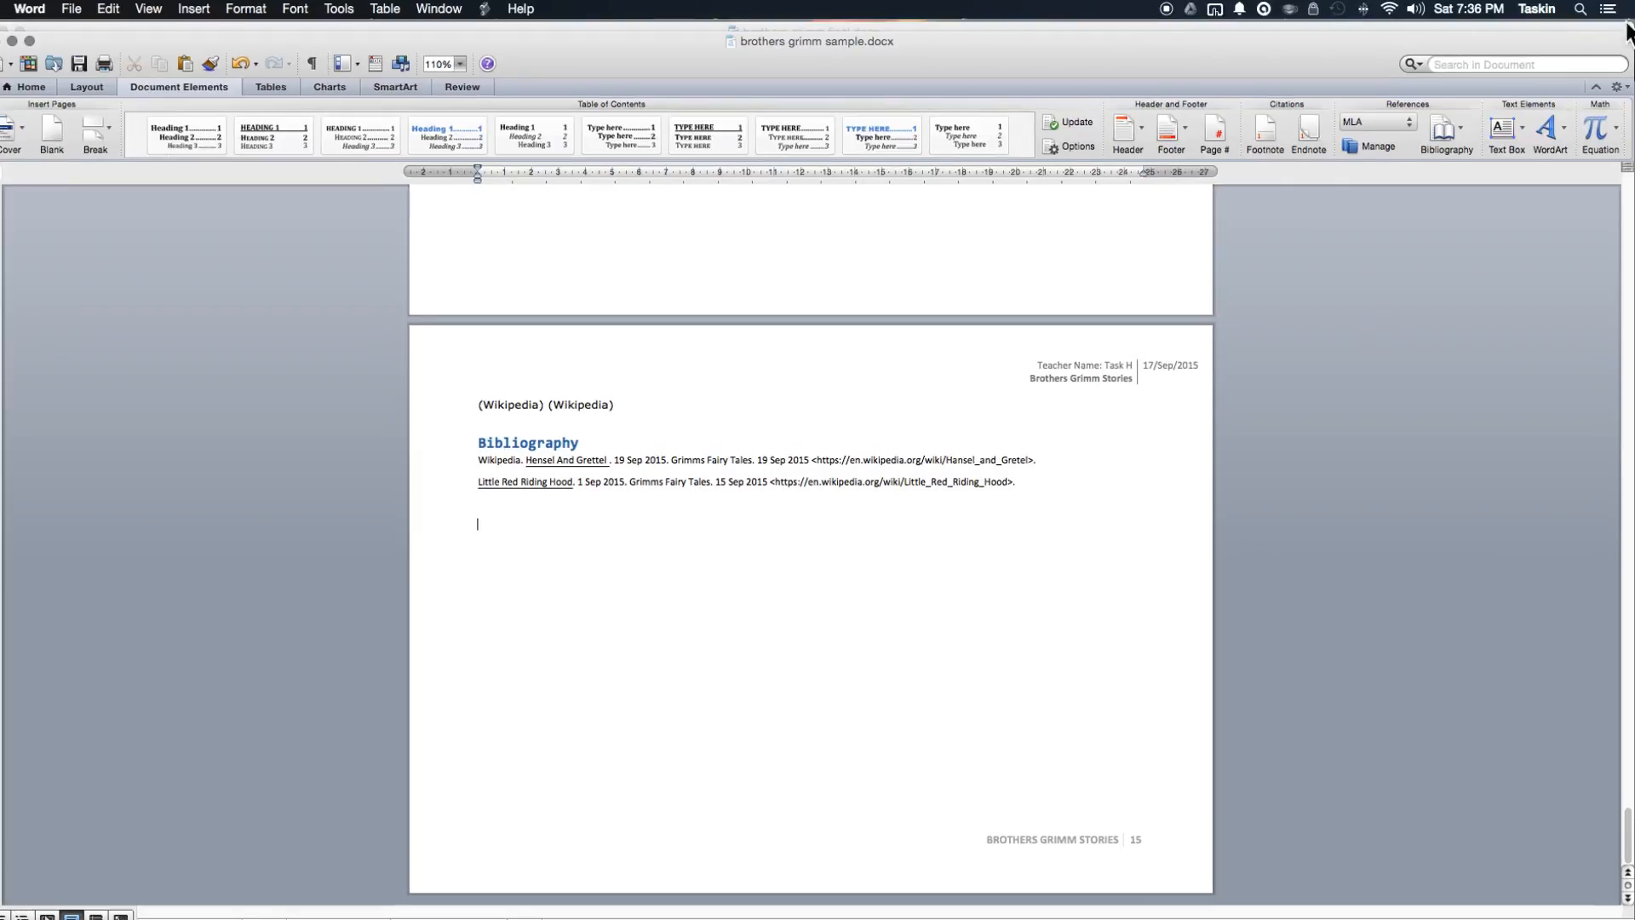
{"action": "scroll", "coordinate": [1087, 508], "scroll_direction": "up", "scroll_amount": 15}
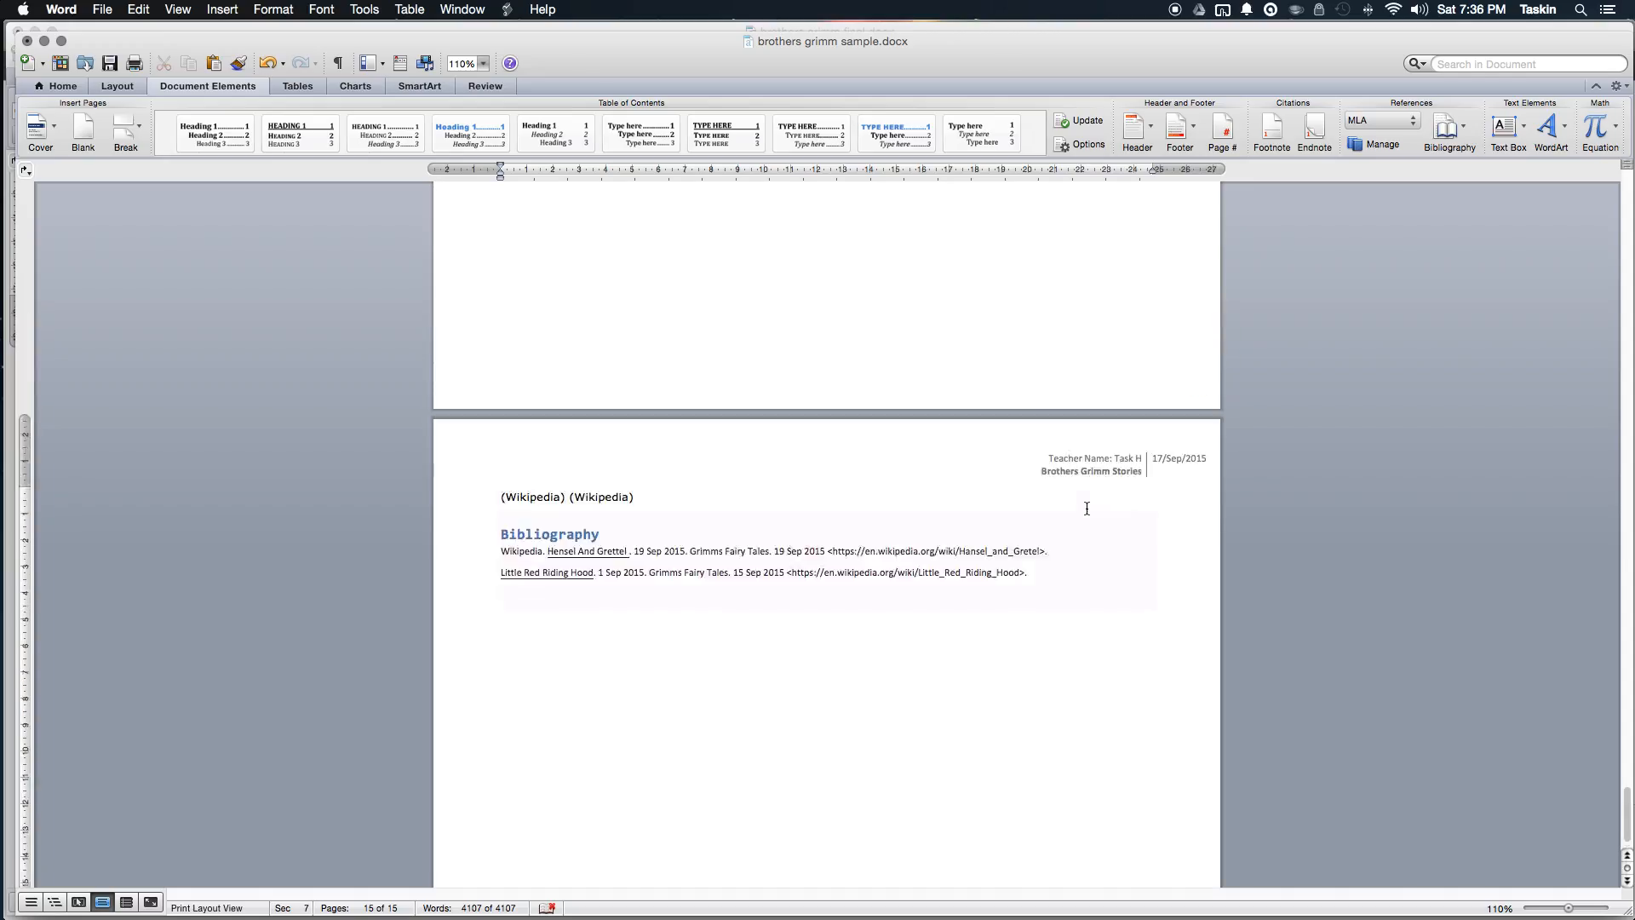
Step: Scroll back to the table of contents and place the caret inside it
{"action": "scroll", "coordinate": [1086, 509], "scroll_direction": "up", "scroll_amount": 20}
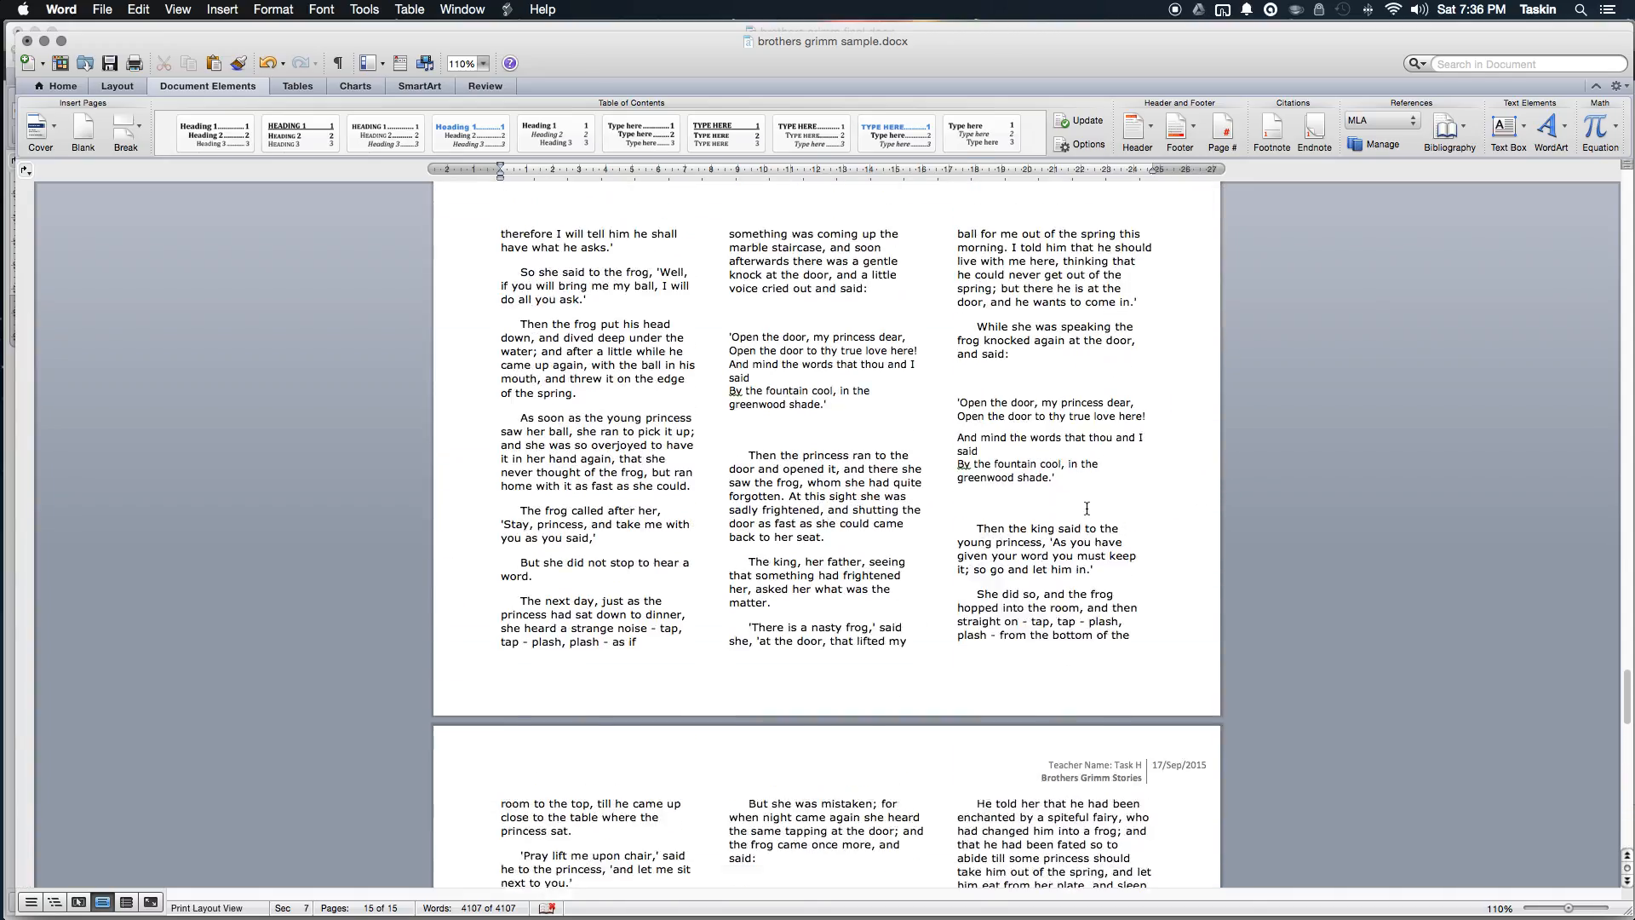
{"action": "scroll", "coordinate": [1087, 508], "scroll_direction": "up", "scroll_amount": 20}
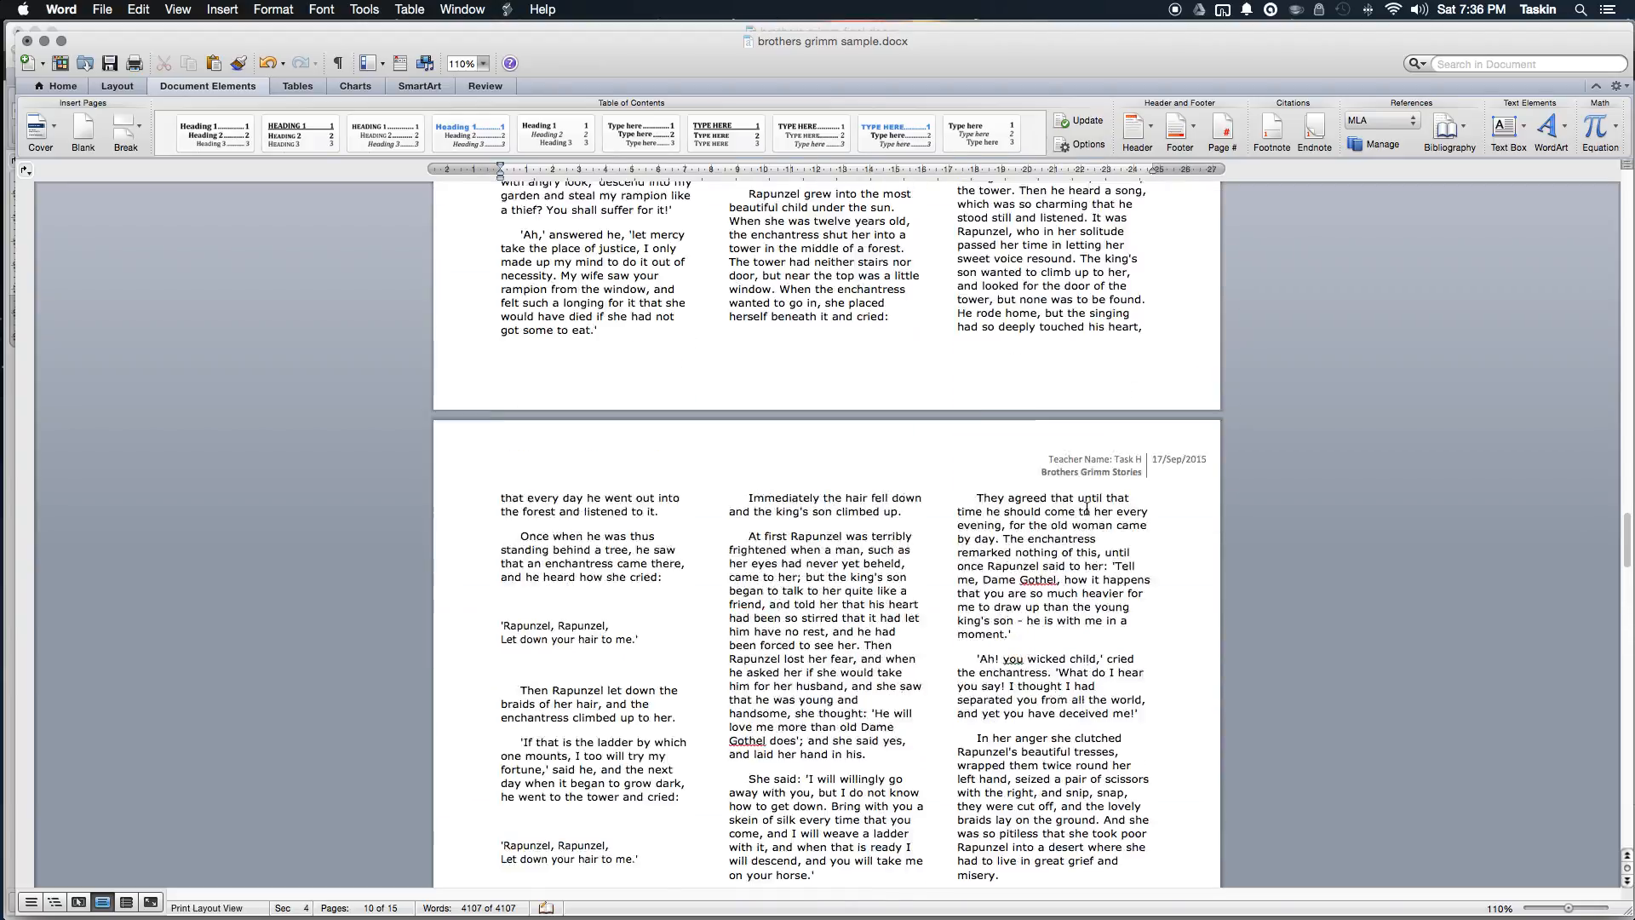
{"action": "scroll", "coordinate": [1087, 508], "scroll_direction": "up", "scroll_amount": 20}
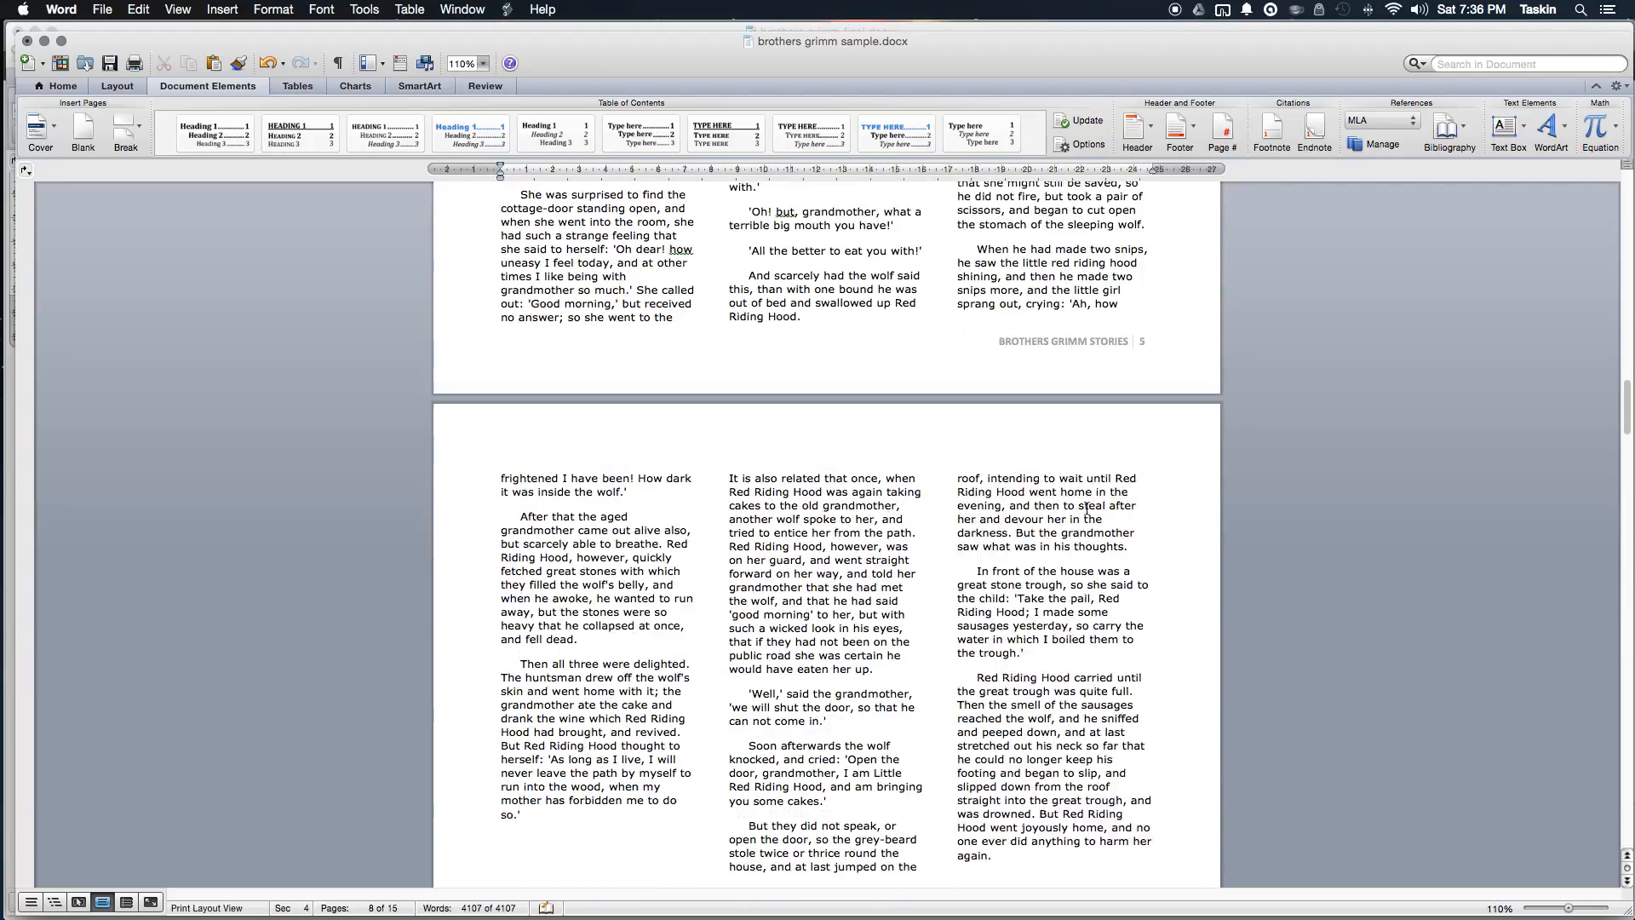
{"action": "scroll", "coordinate": [1087, 509], "scroll_direction": "up", "scroll_amount": 20}
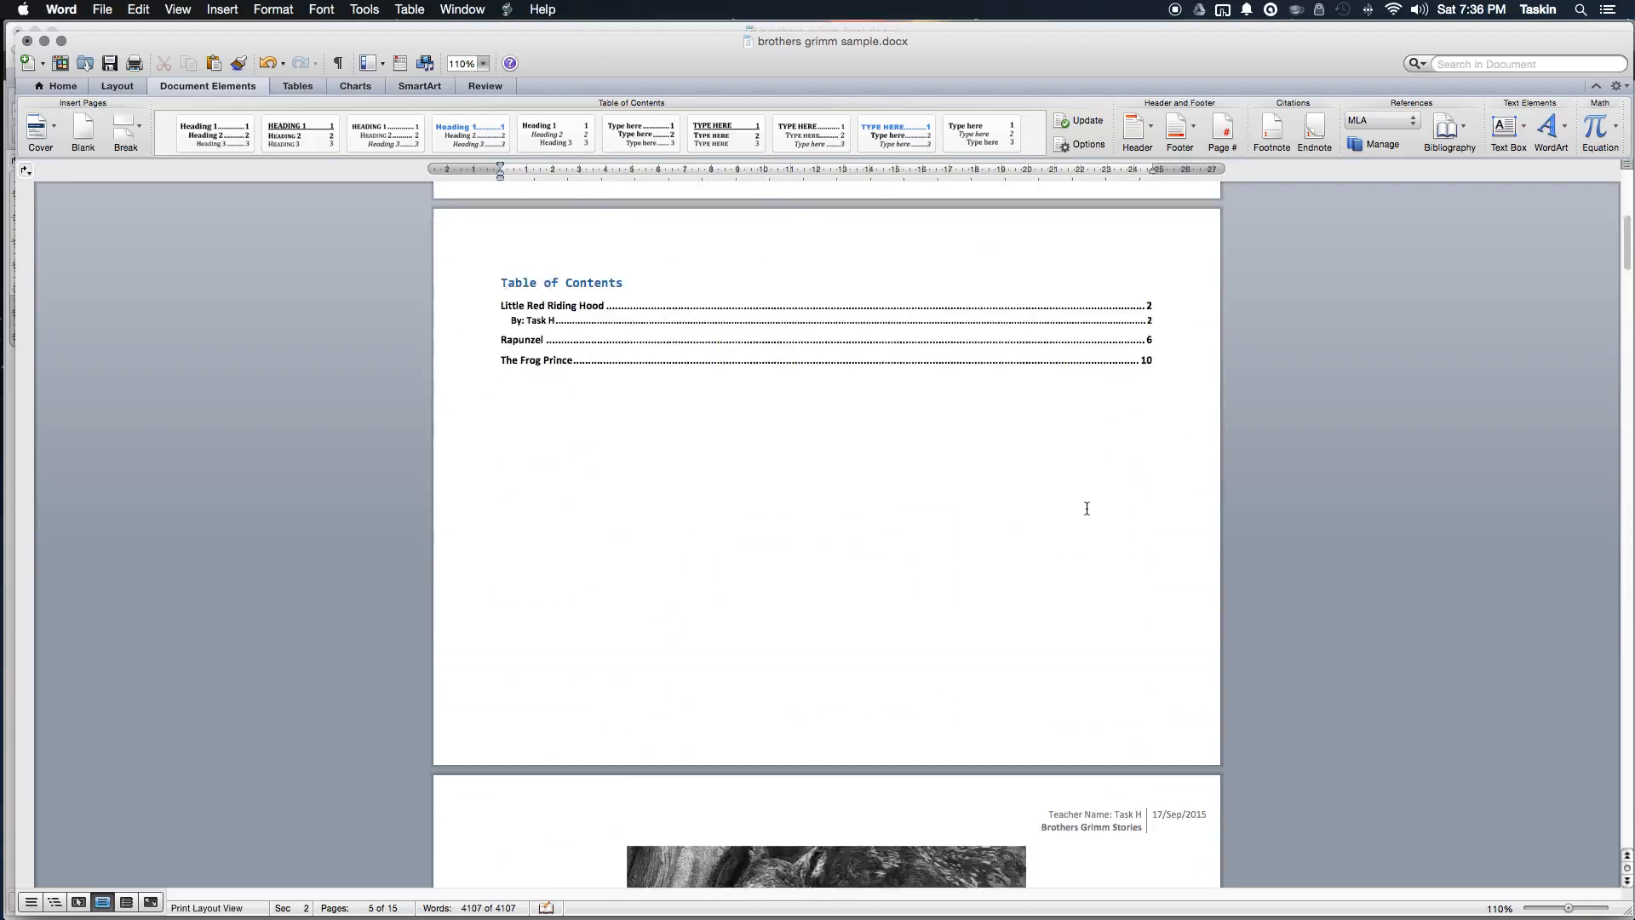
{"action": "scroll", "coordinate": [1034, 483], "scroll_direction": "down", "scroll_amount": 5}
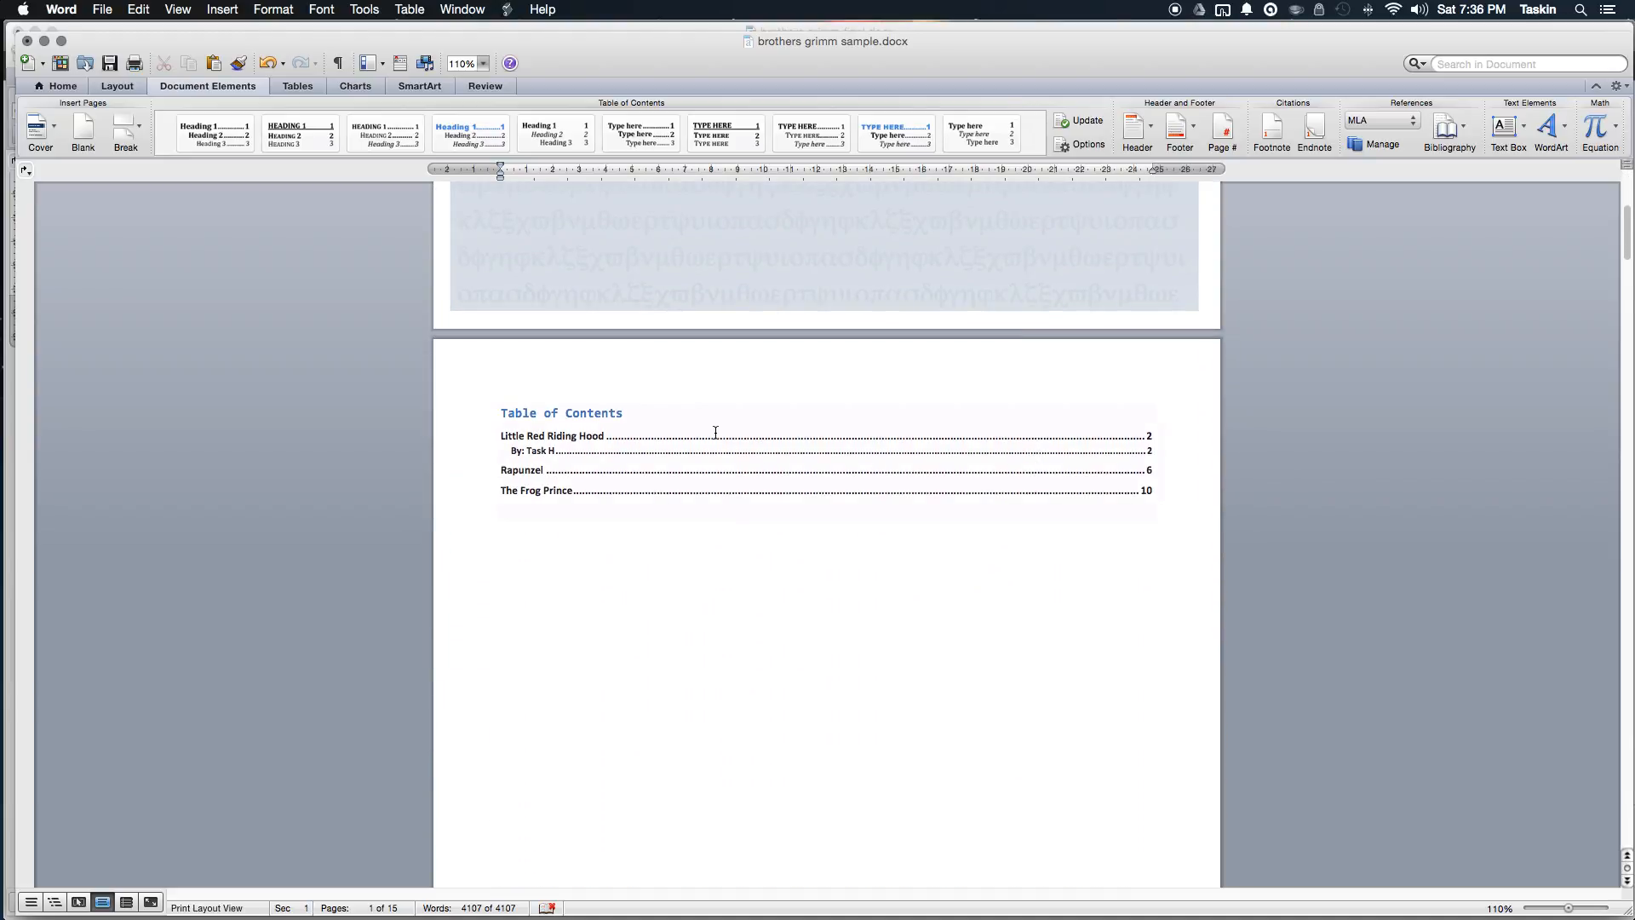
{"action": "left_click", "coordinate": [545, 434]}
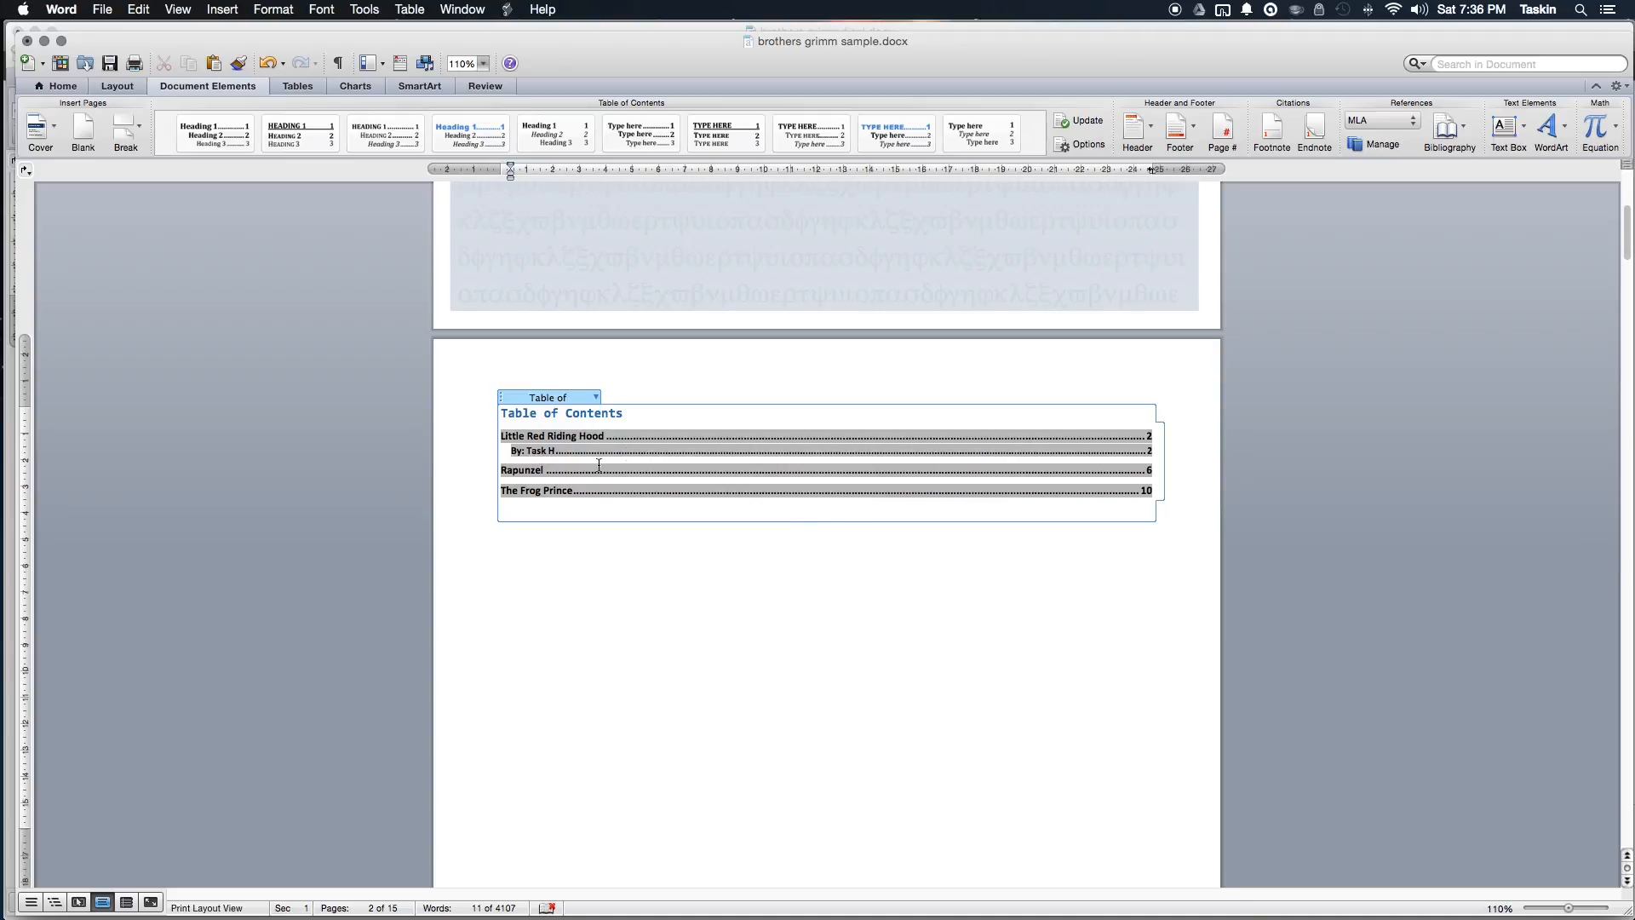
{"action": "left_click", "coordinate": [672, 424]}
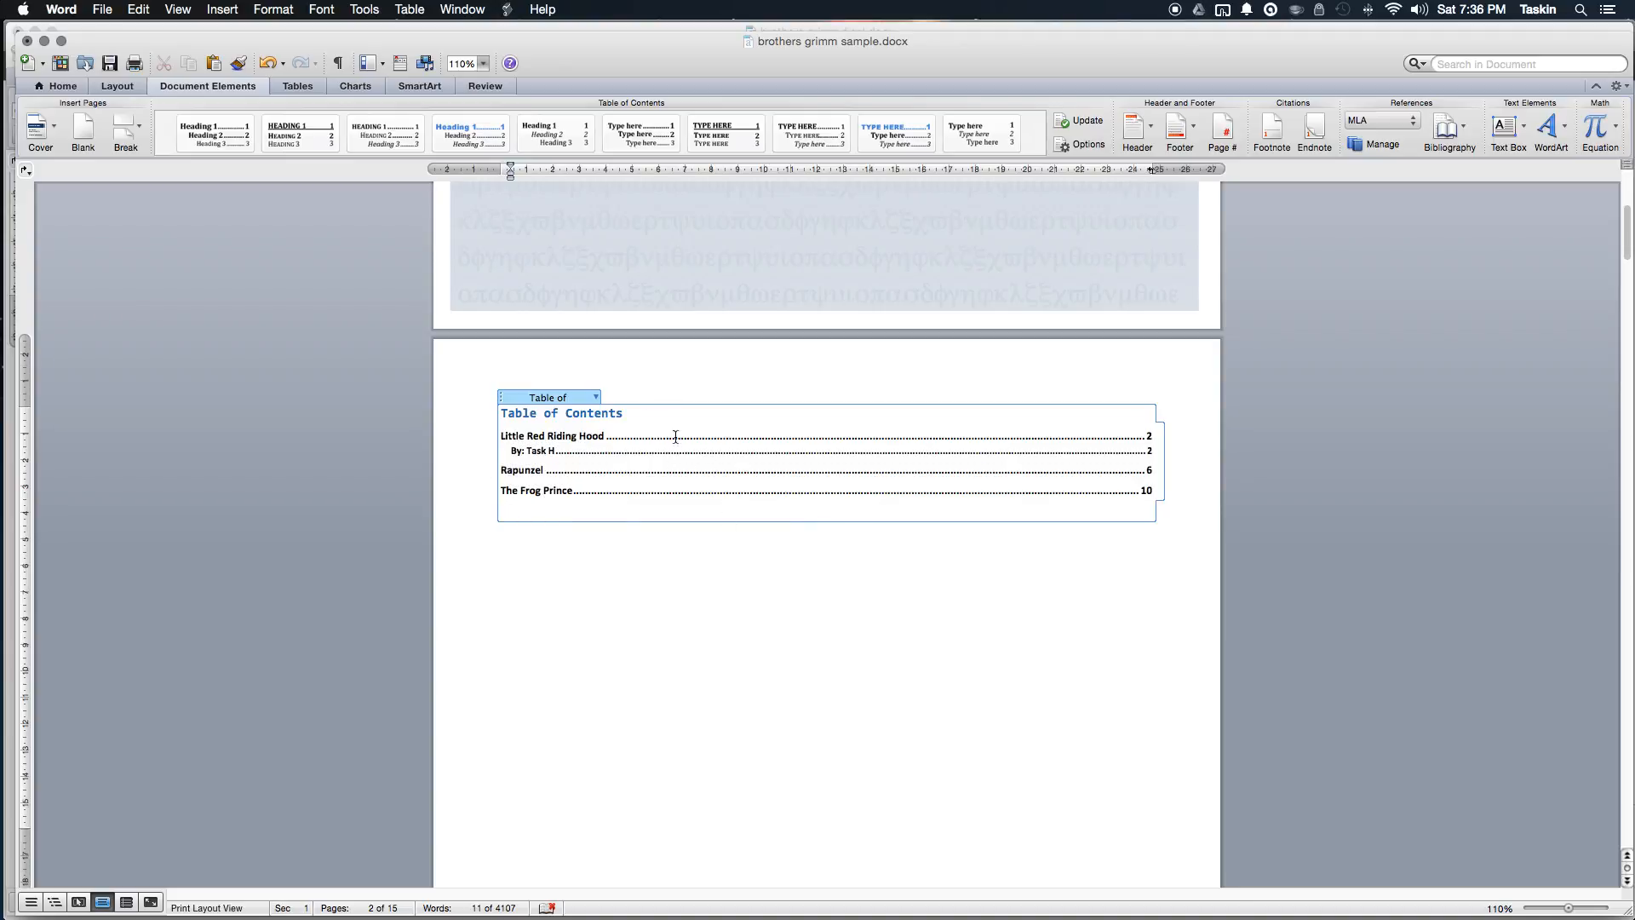
{"action": "left_click", "coordinate": [676, 559]}
{"action": "left_click", "coordinate": [591, 432]}
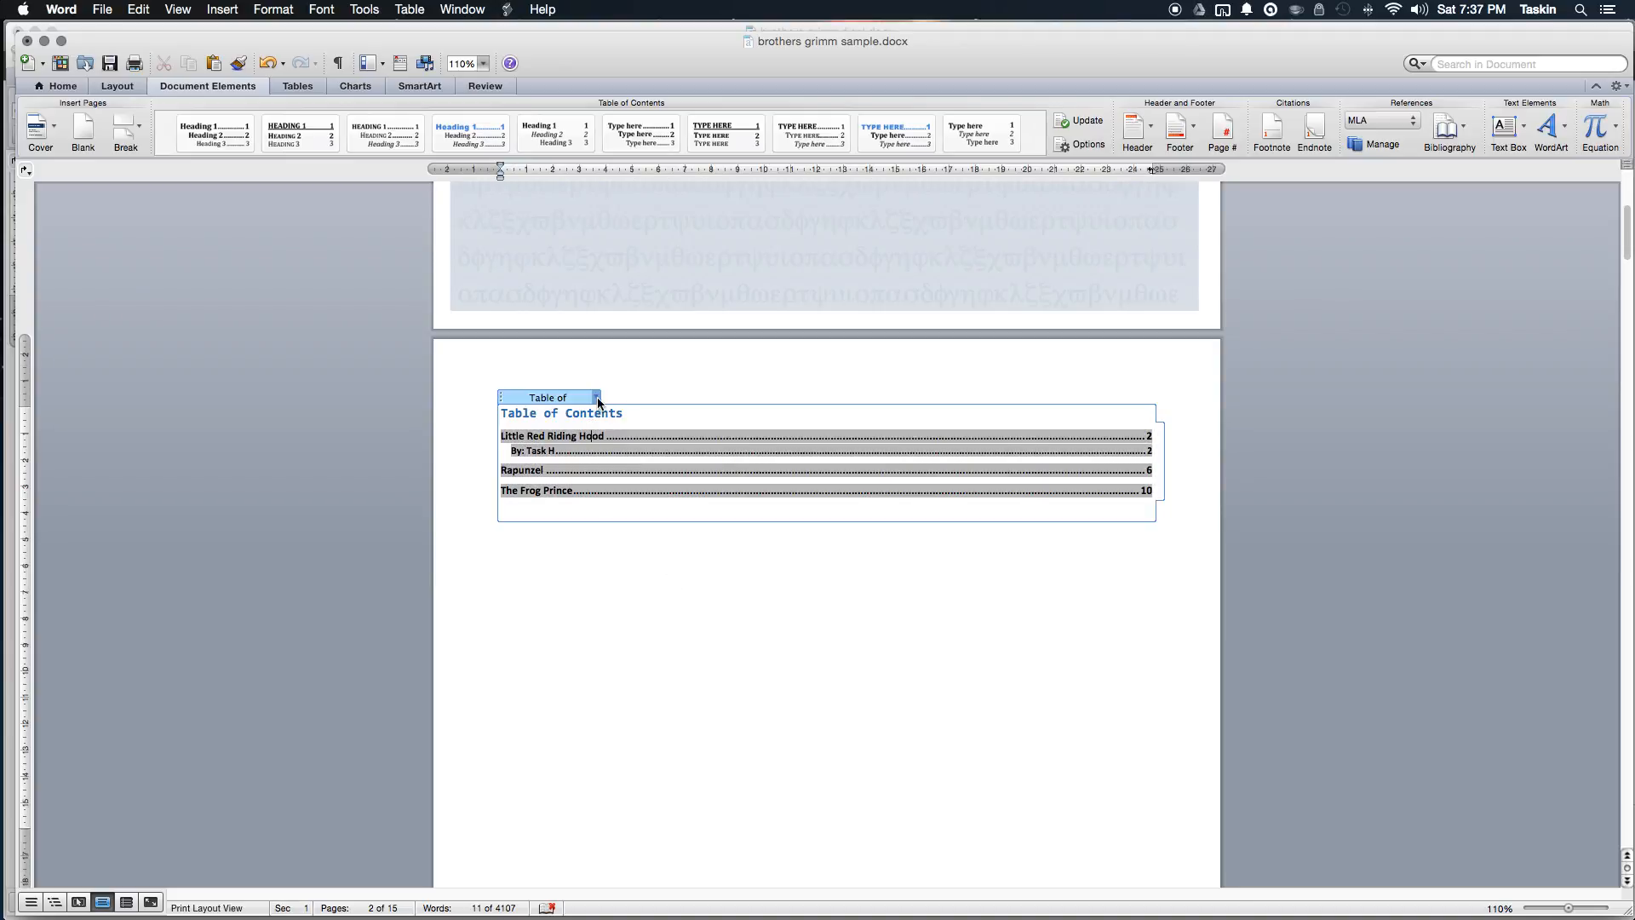
Step: Update the entire table of contents so Bibliography appears on page 15
{"action": "left_click", "coordinate": [597, 397]}
{"action": "left_click", "coordinate": [608, 413]}
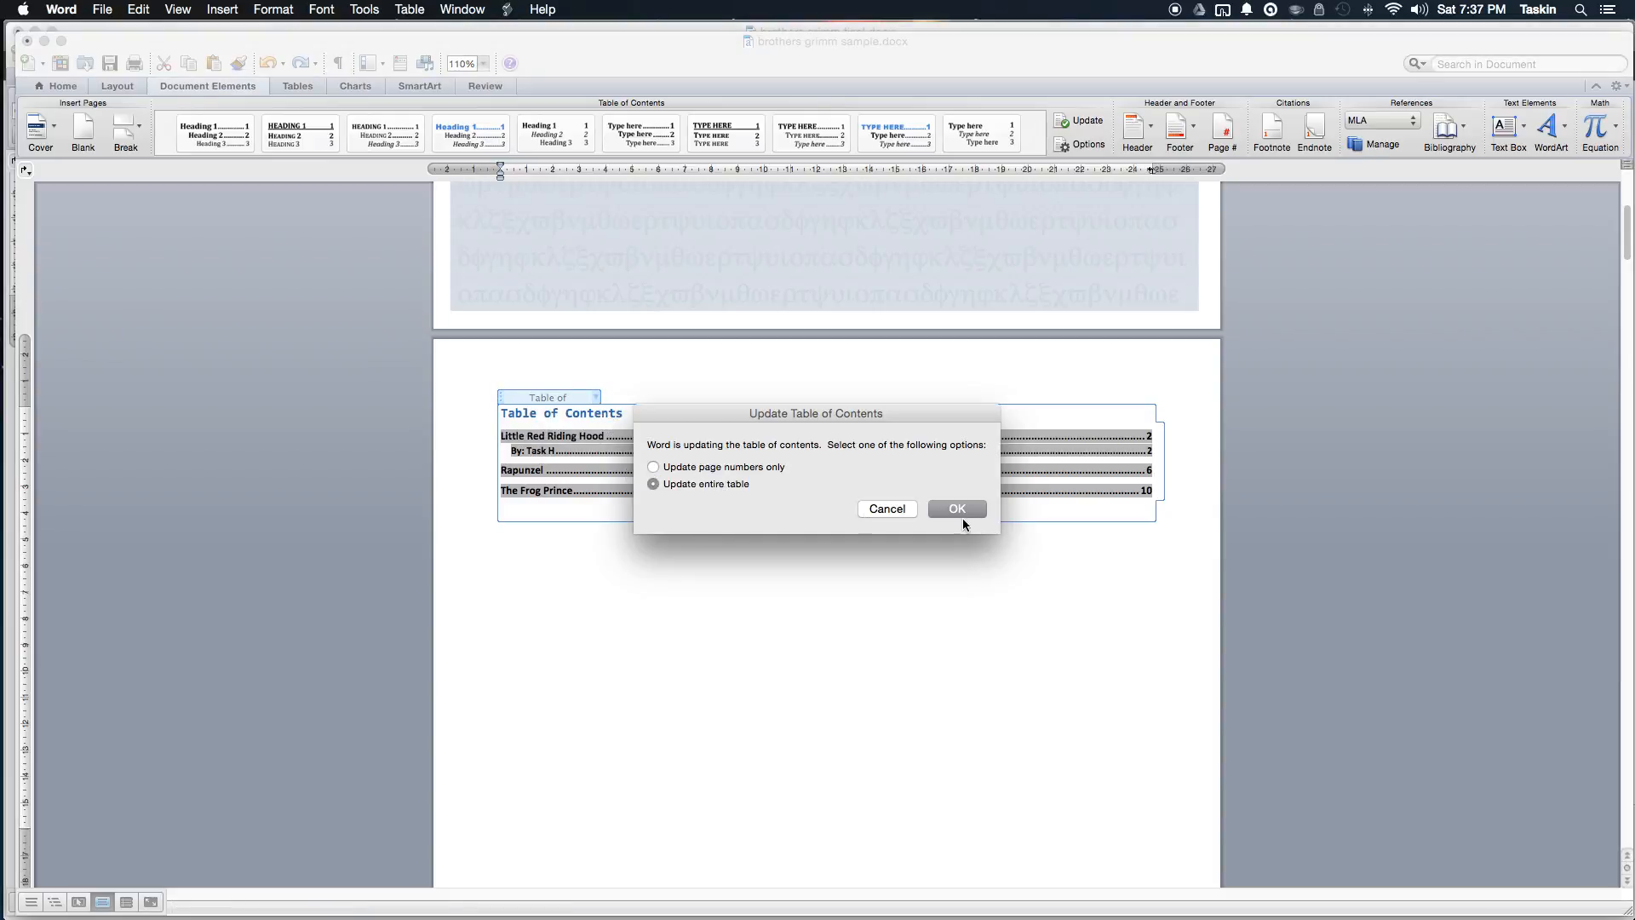
{"action": "left_click", "coordinate": [956, 508]}
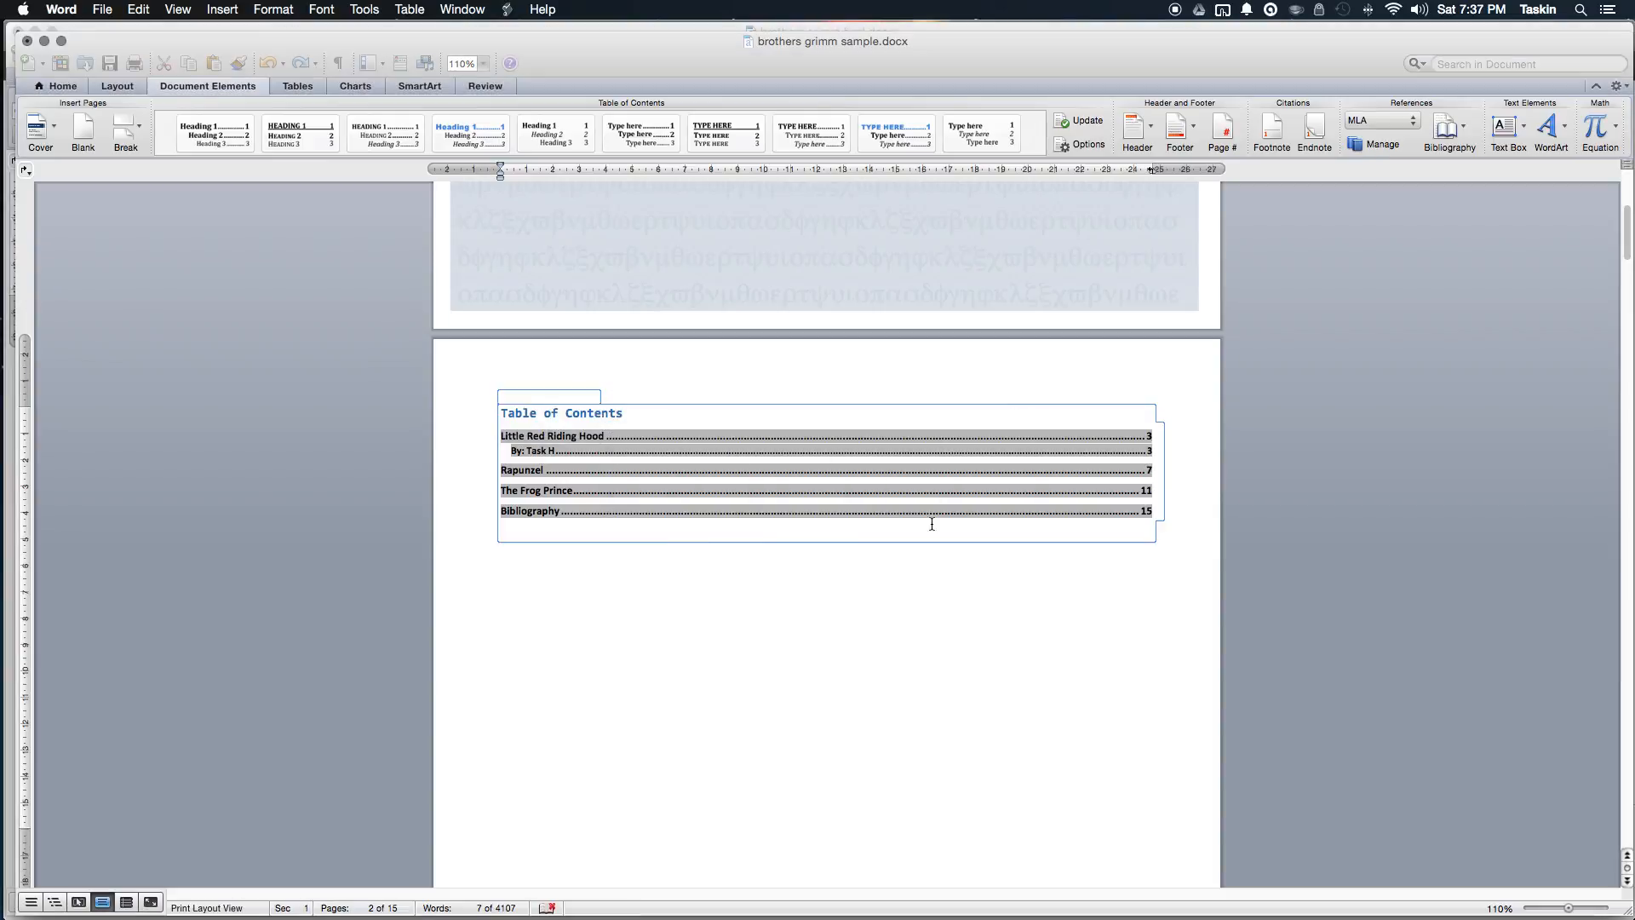
{"action": "left_click", "coordinate": [545, 515]}
{"action": "left_click", "coordinate": [748, 667]}
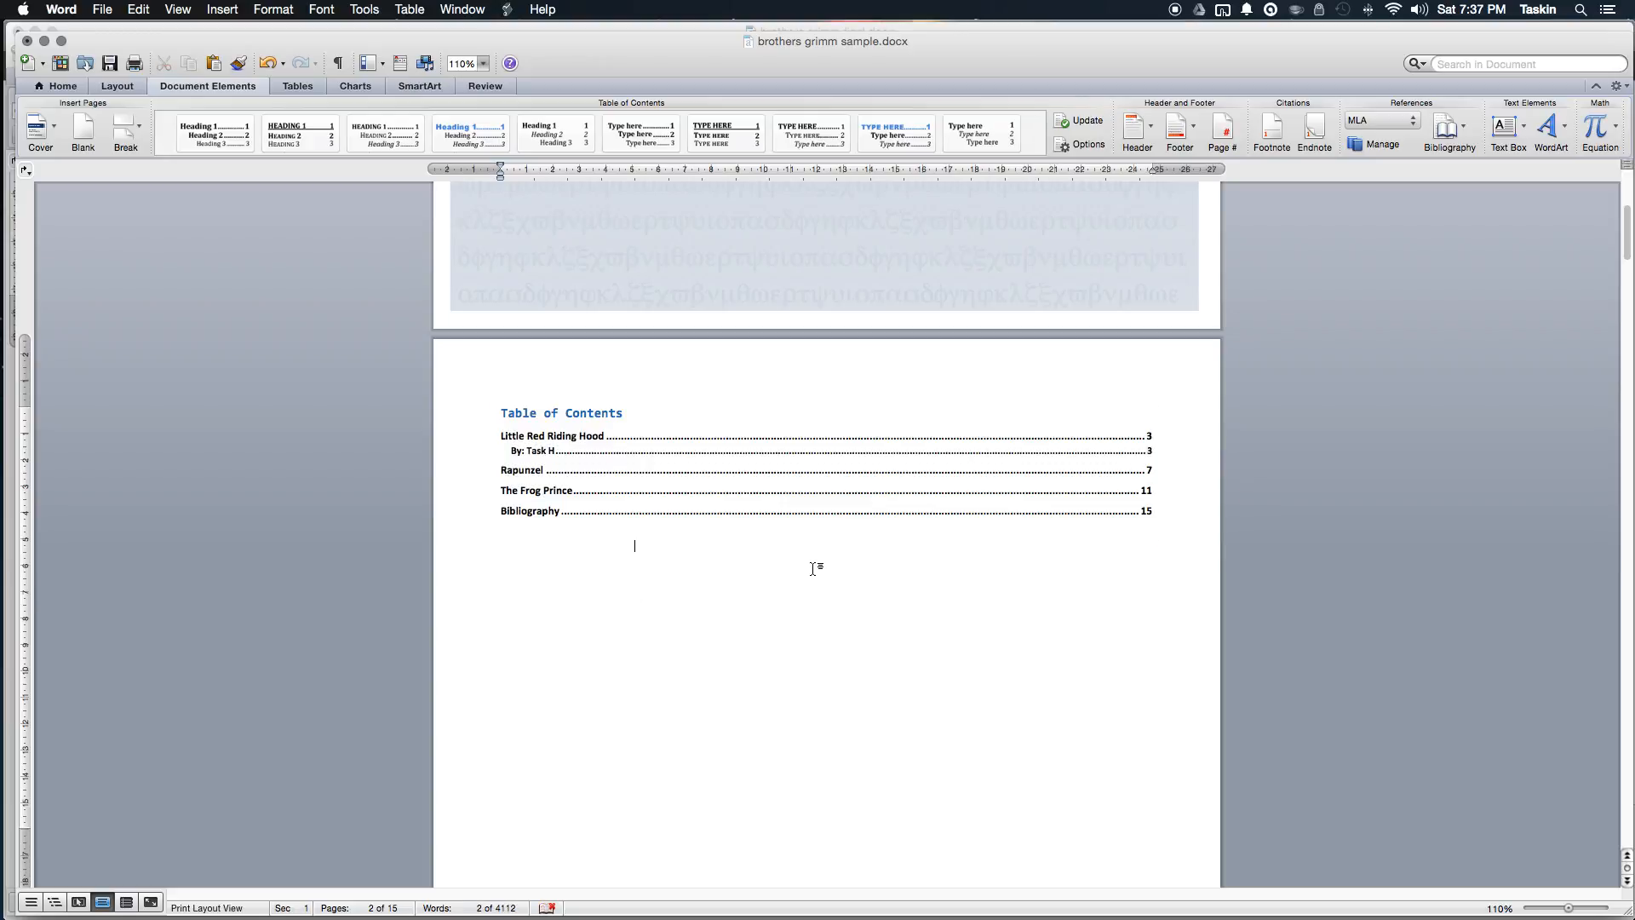
{"action": "scroll", "coordinate": [813, 569], "scroll_direction": "down", "scroll_amount": 5}
{"action": "scroll", "coordinate": [813, 569], "scroll_direction": "down", "scroll_amount": 6}
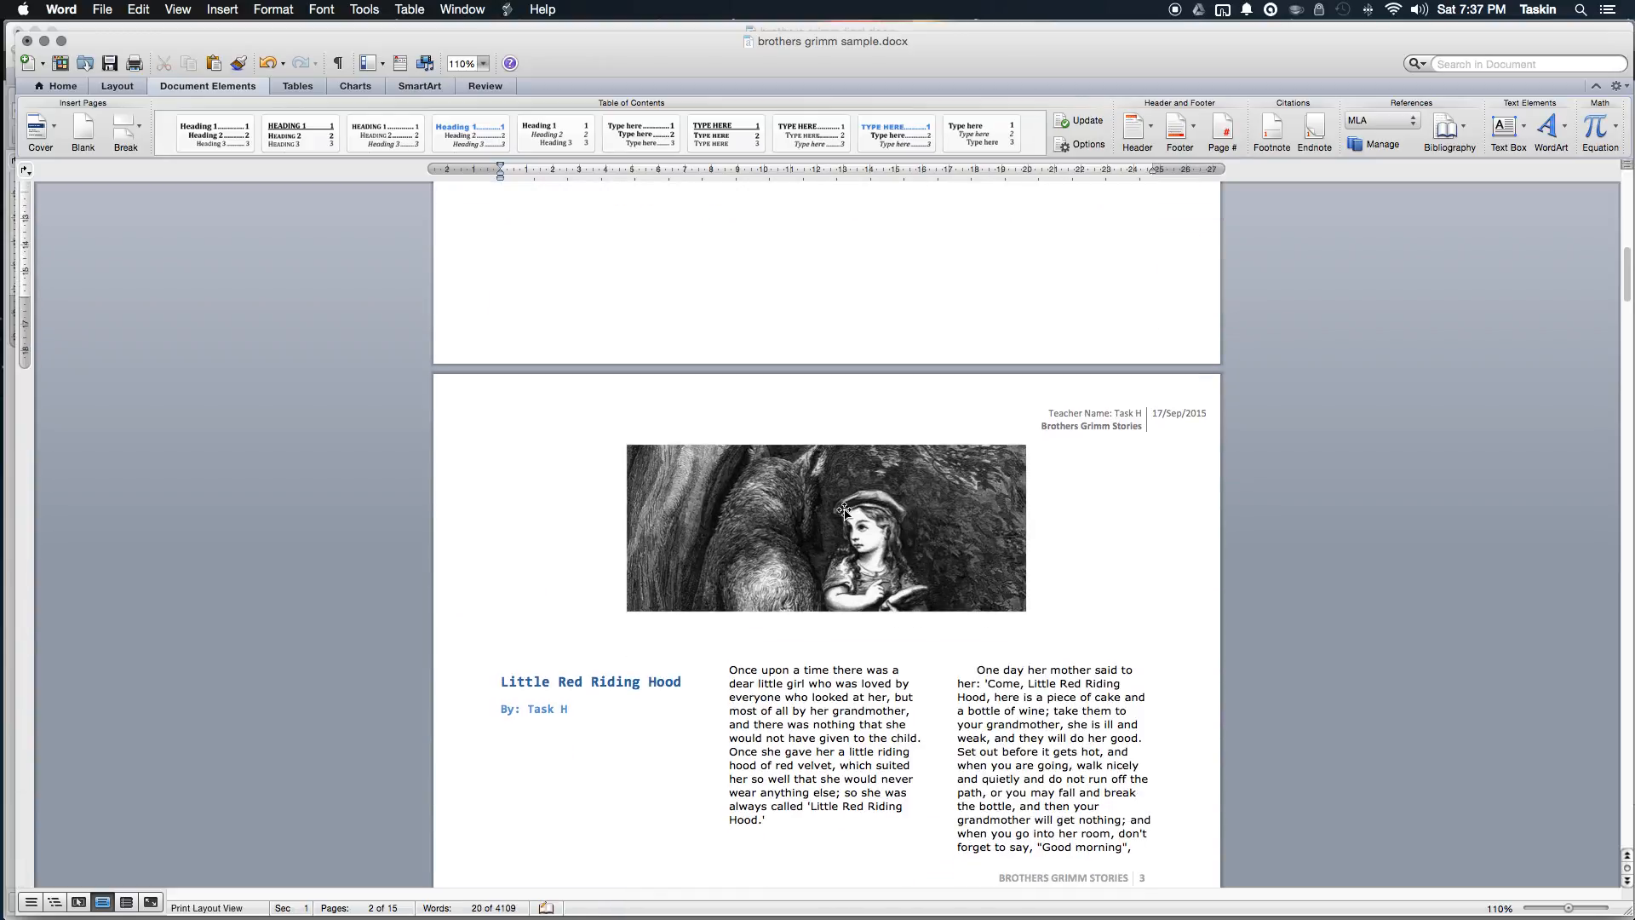
Step: Move from the Little Red Riding Hood picture down to the Bibliography on page 15
{"action": "left_click", "coordinate": [846, 515]}
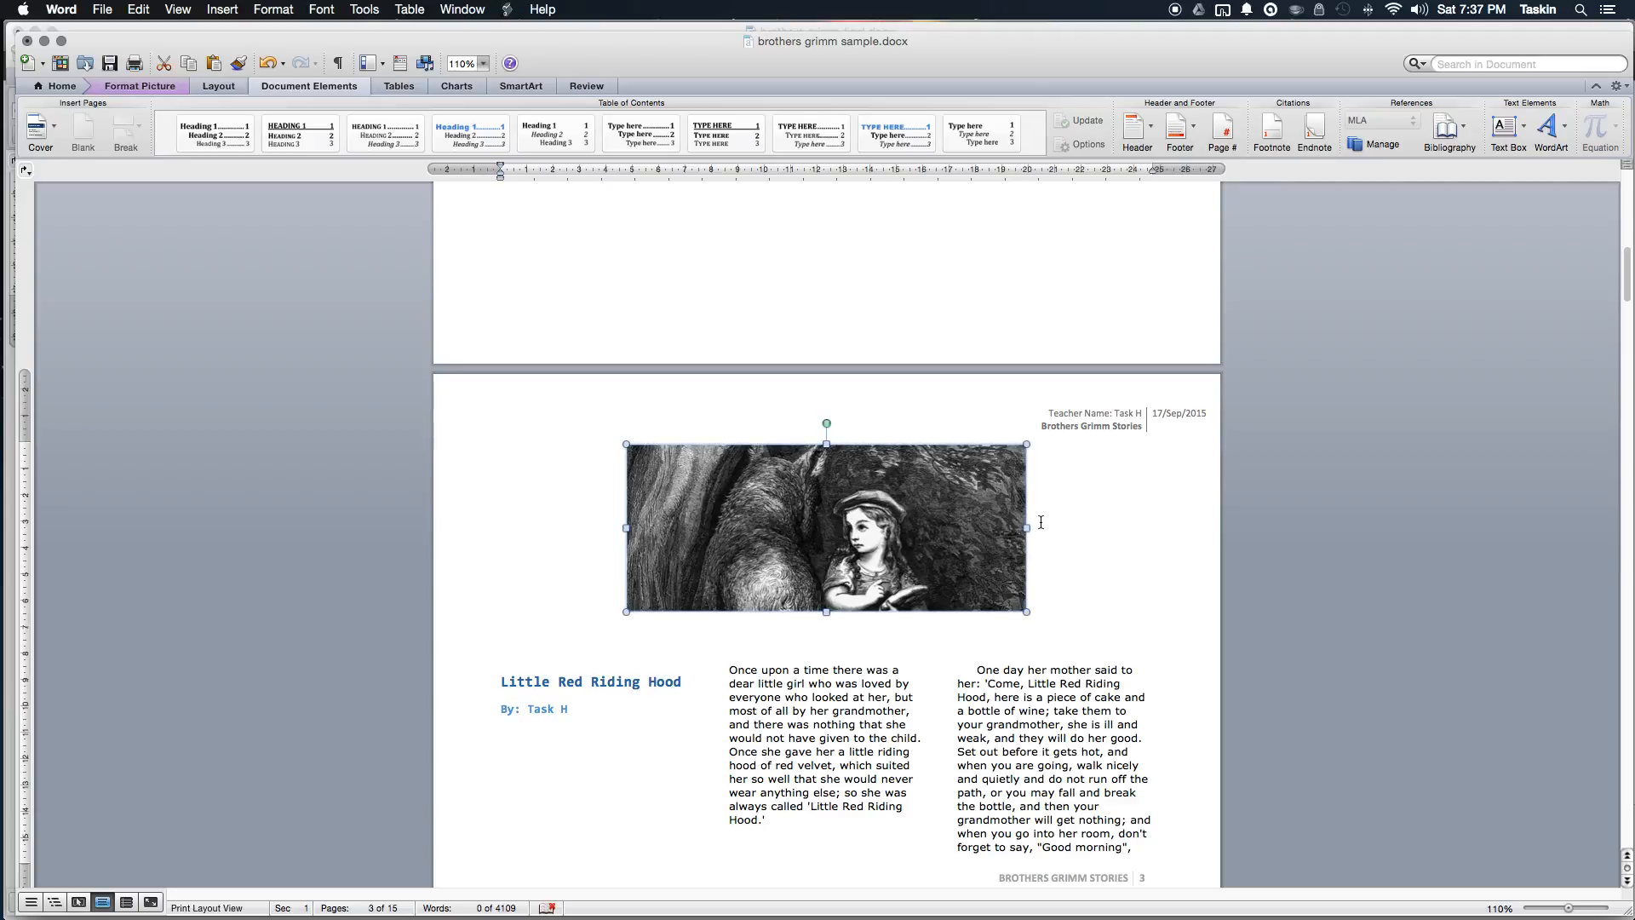
{"action": "scroll", "coordinate": [1049, 522], "scroll_direction": "down", "scroll_amount": 5}
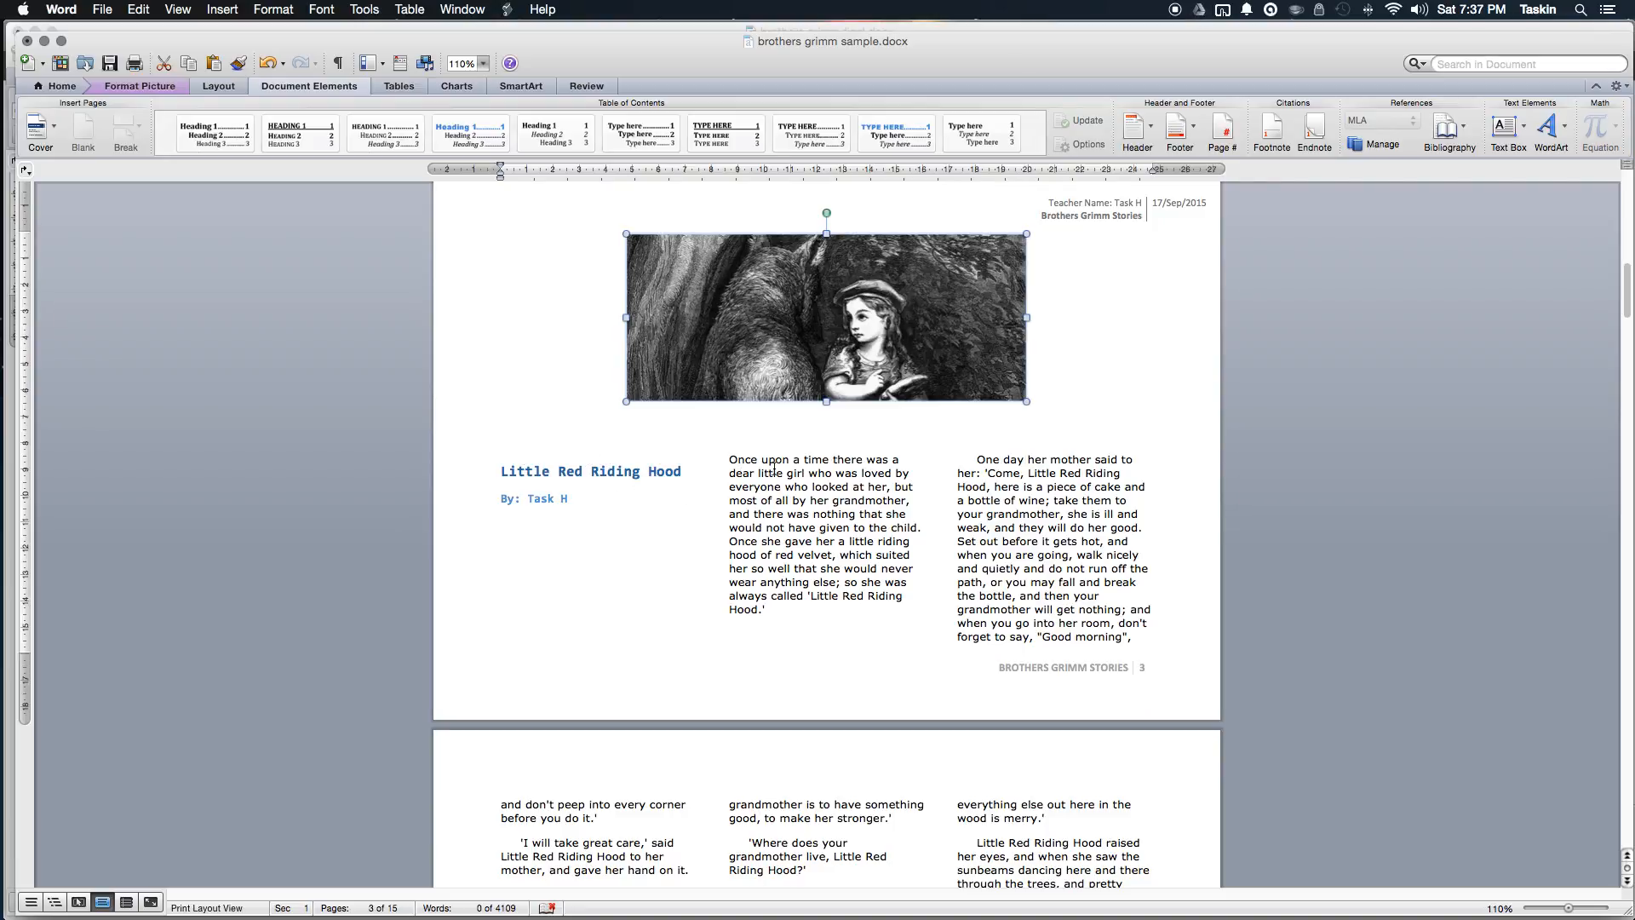
{"action": "scroll", "coordinate": [809, 458], "scroll_direction": "down", "scroll_amount": 10}
{"action": "scroll", "coordinate": [804, 459], "scroll_direction": "up", "scroll_amount": 7}
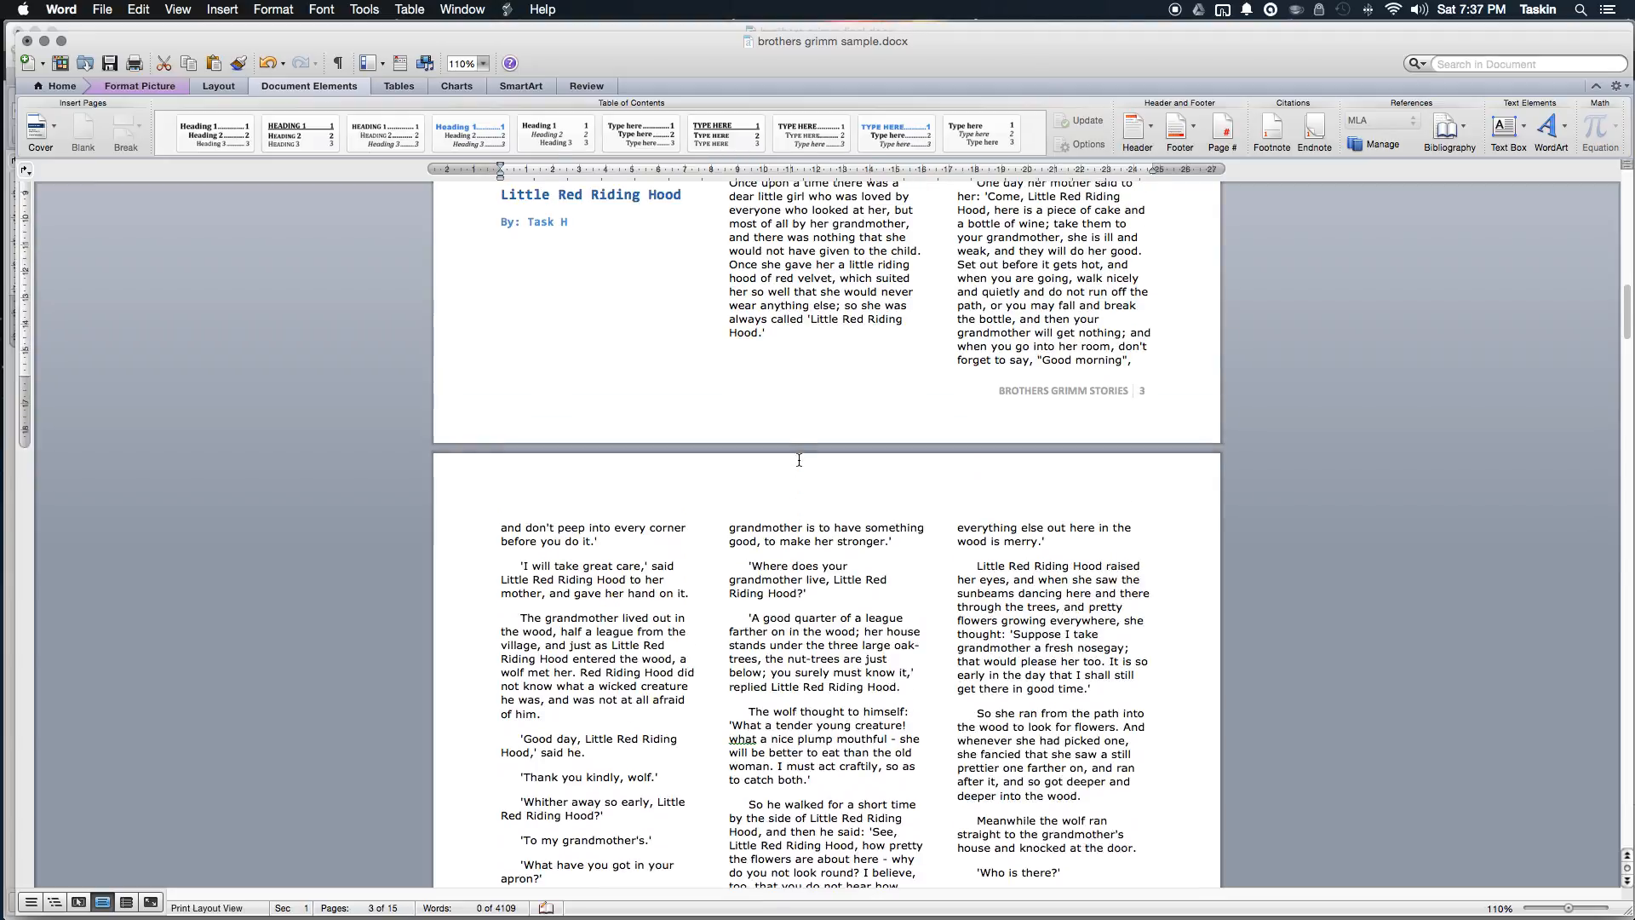
{"action": "scroll", "coordinate": [800, 464], "scroll_direction": "up", "scroll_amount": 5}
{"action": "scroll", "coordinate": [851, 460], "scroll_direction": "down", "scroll_amount": 14}
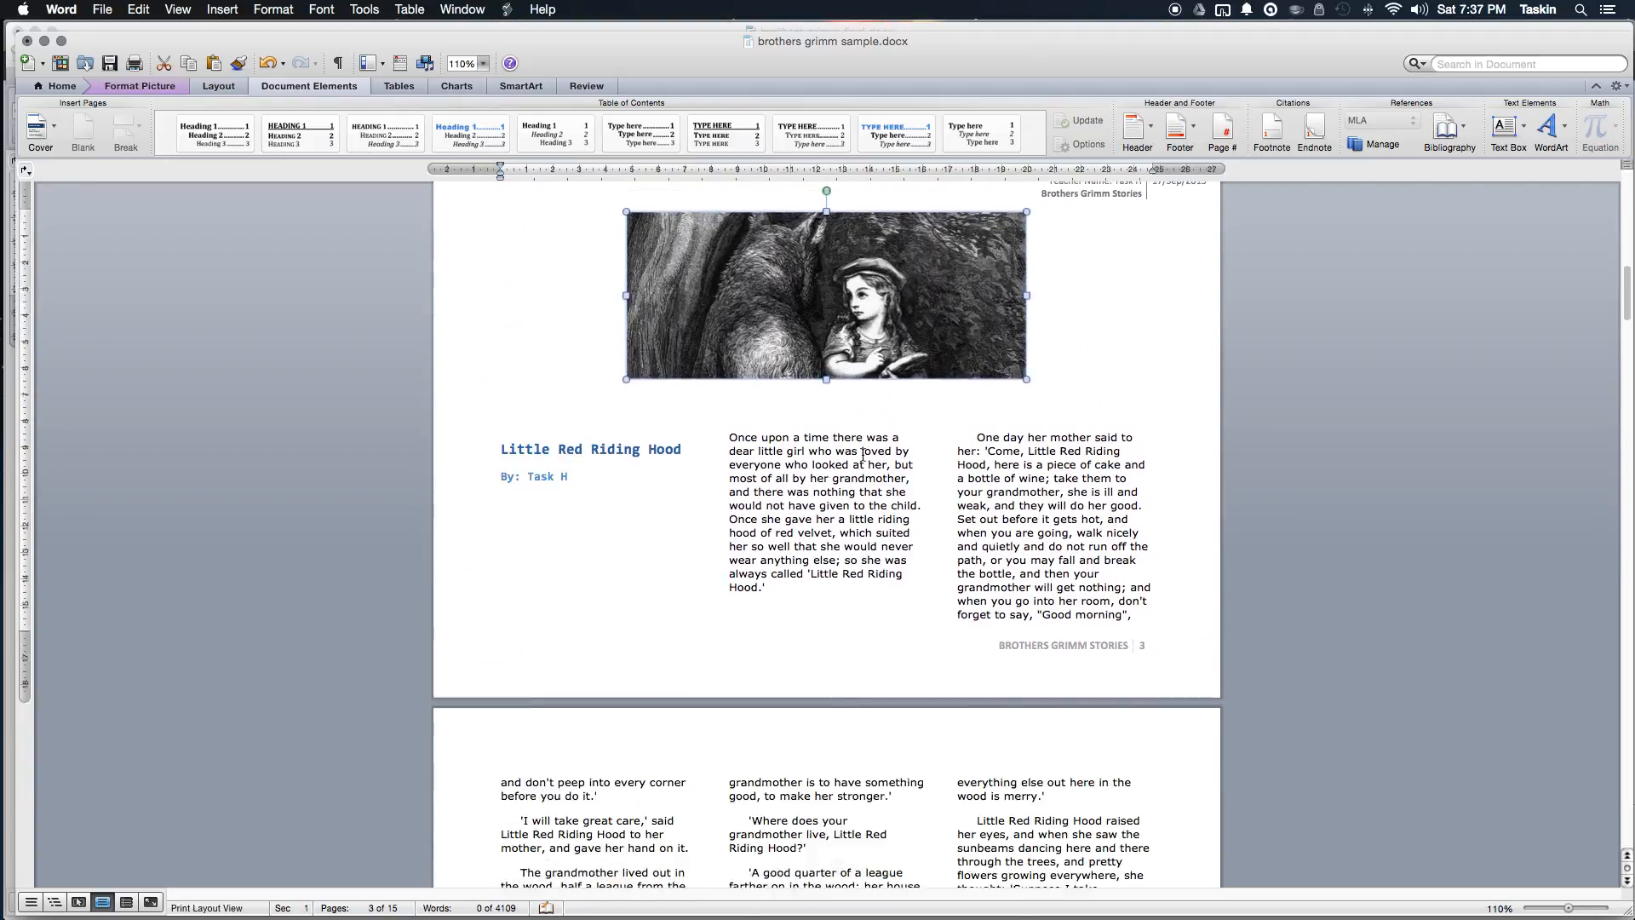
{"action": "scroll", "coordinate": [862, 455], "scroll_direction": "down", "scroll_amount": 20}
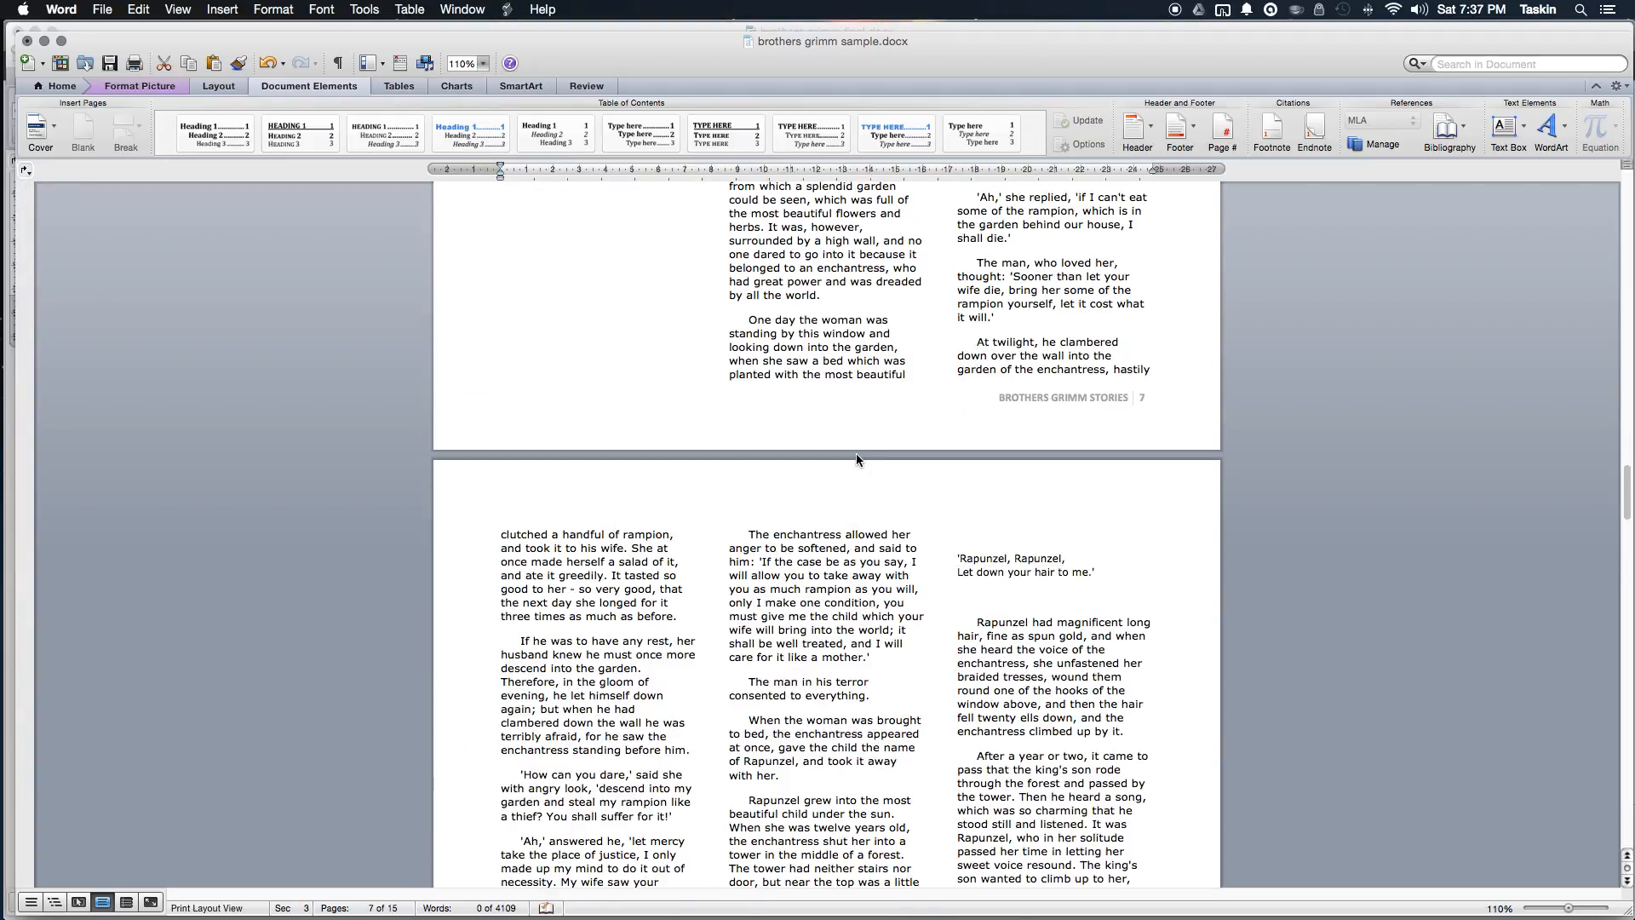
{"action": "scroll", "coordinate": [856, 453], "scroll_direction": "down", "scroll_amount": 20}
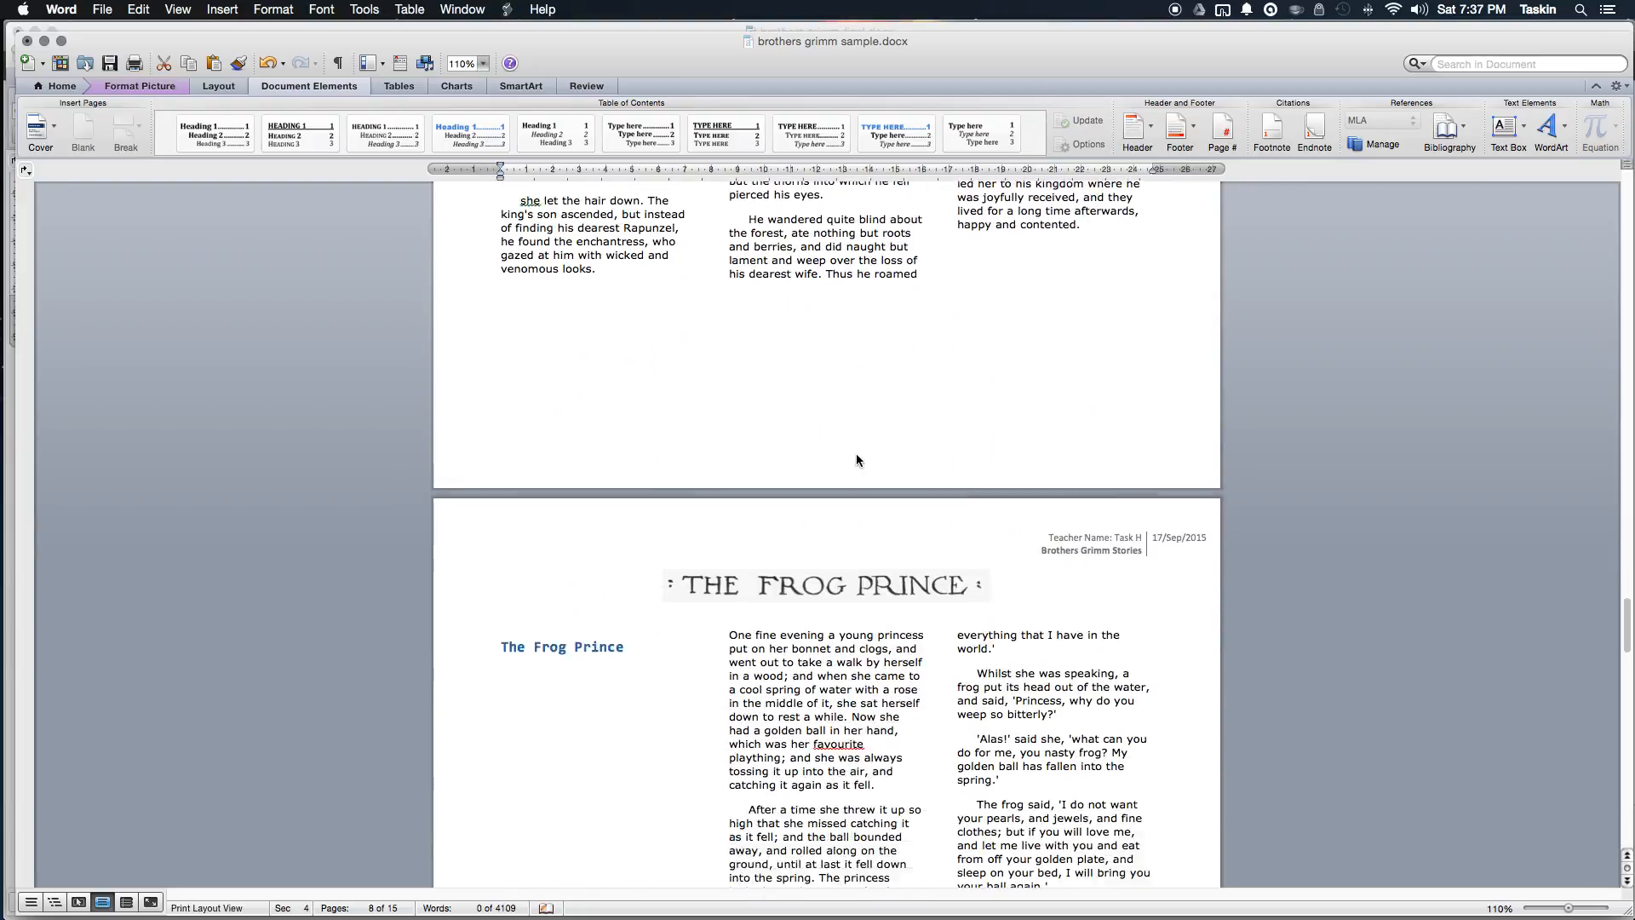
{"action": "scroll", "coordinate": [856, 453], "scroll_direction": "down", "scroll_amount": 20}
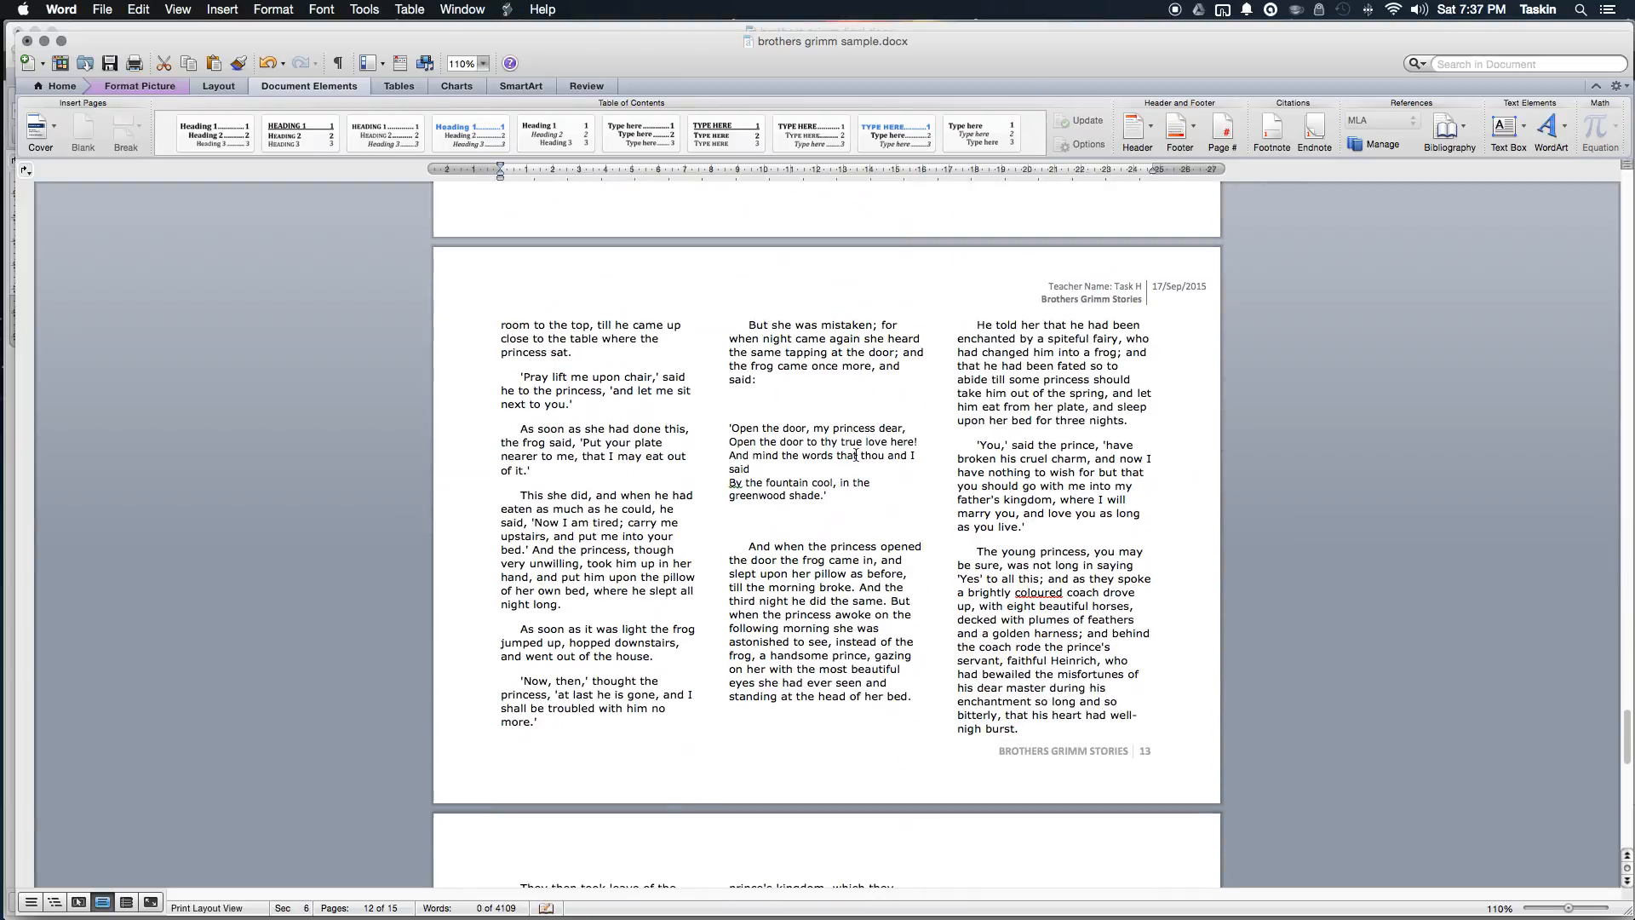
{"action": "scroll", "coordinate": [855, 455], "scroll_direction": "down", "scroll_amount": 20}
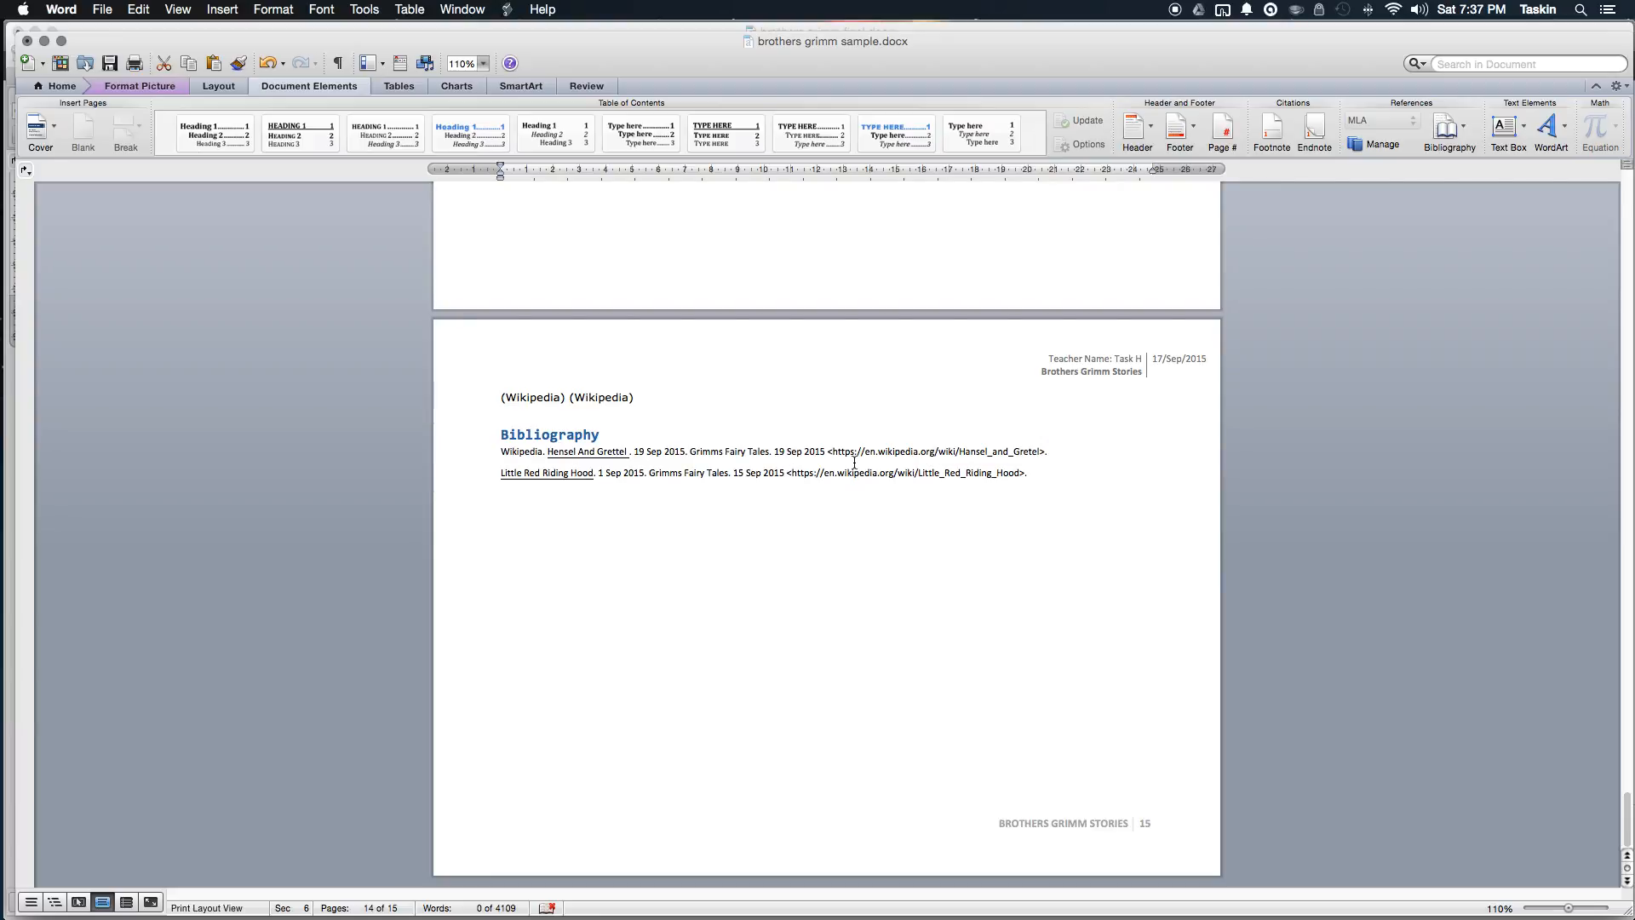
{"action": "scroll", "coordinate": [909, 451], "scroll_direction": "up", "scroll_amount": 1}
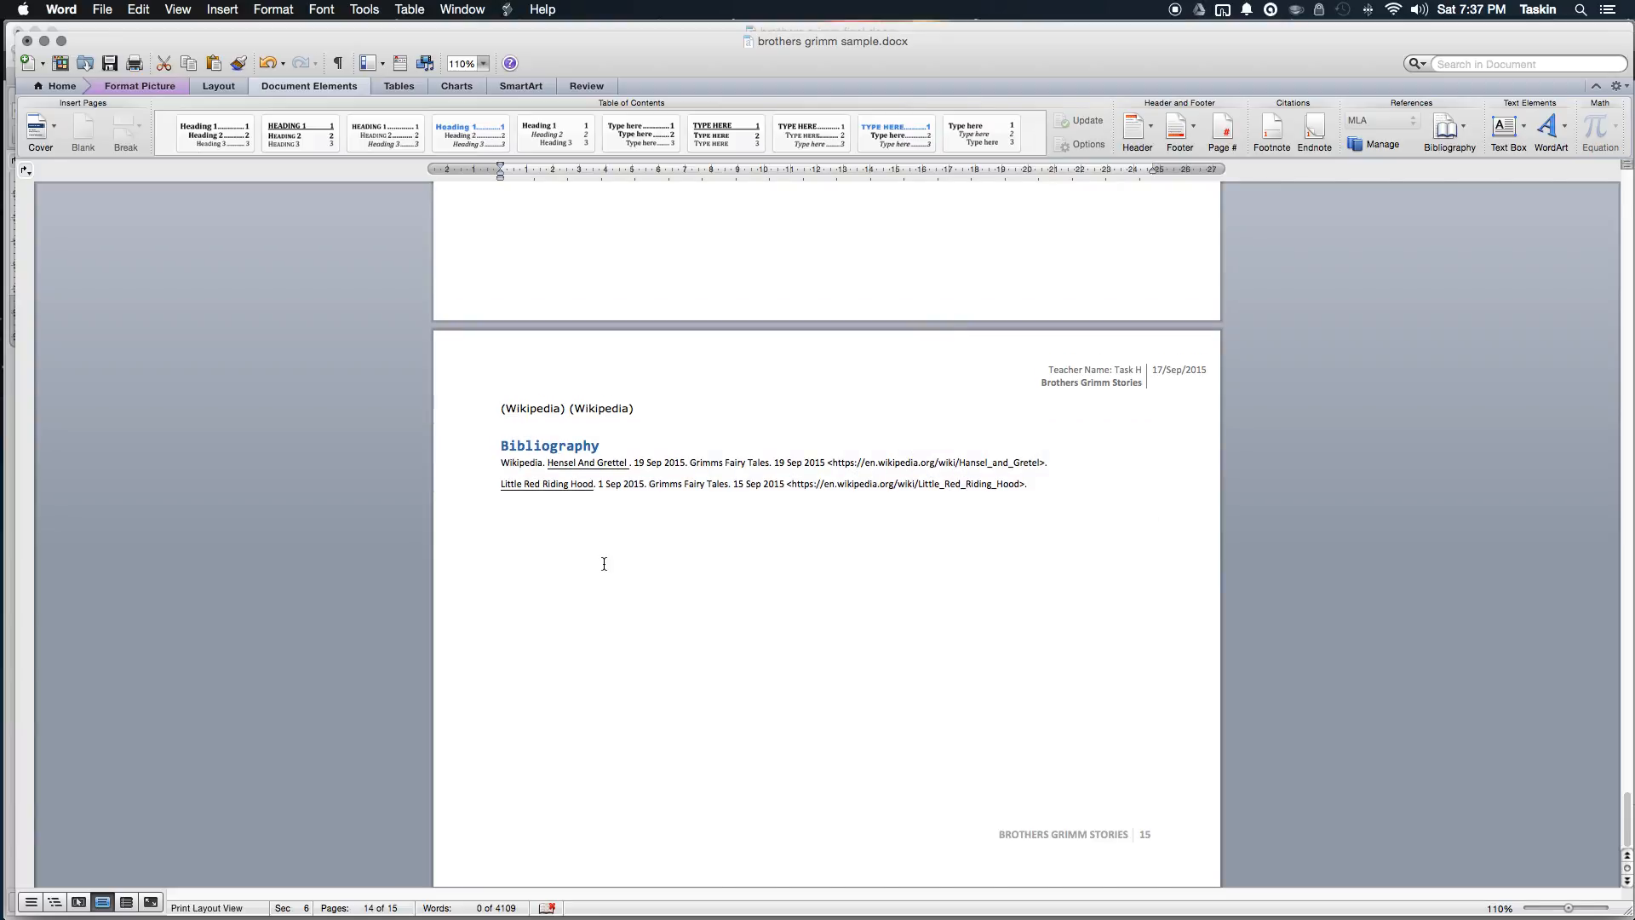
Step: Replace the stray text below the two sources with the author's email address, auto-linked
{"action": "left_click", "coordinate": [554, 502]}
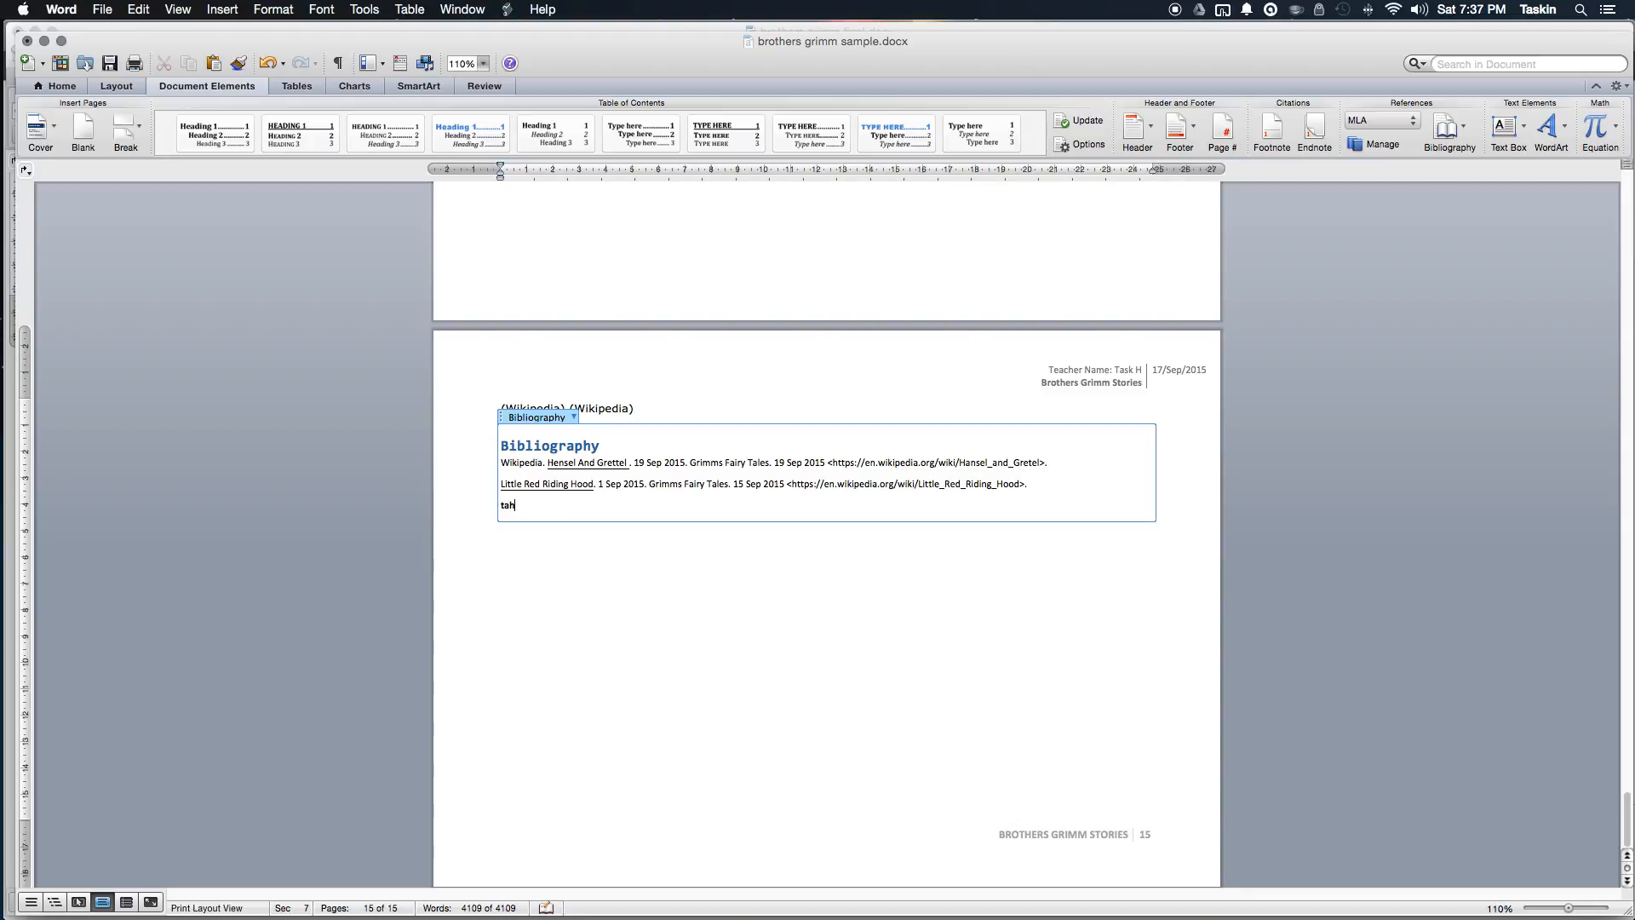
{"action": "key", "text": "BackSpace"}
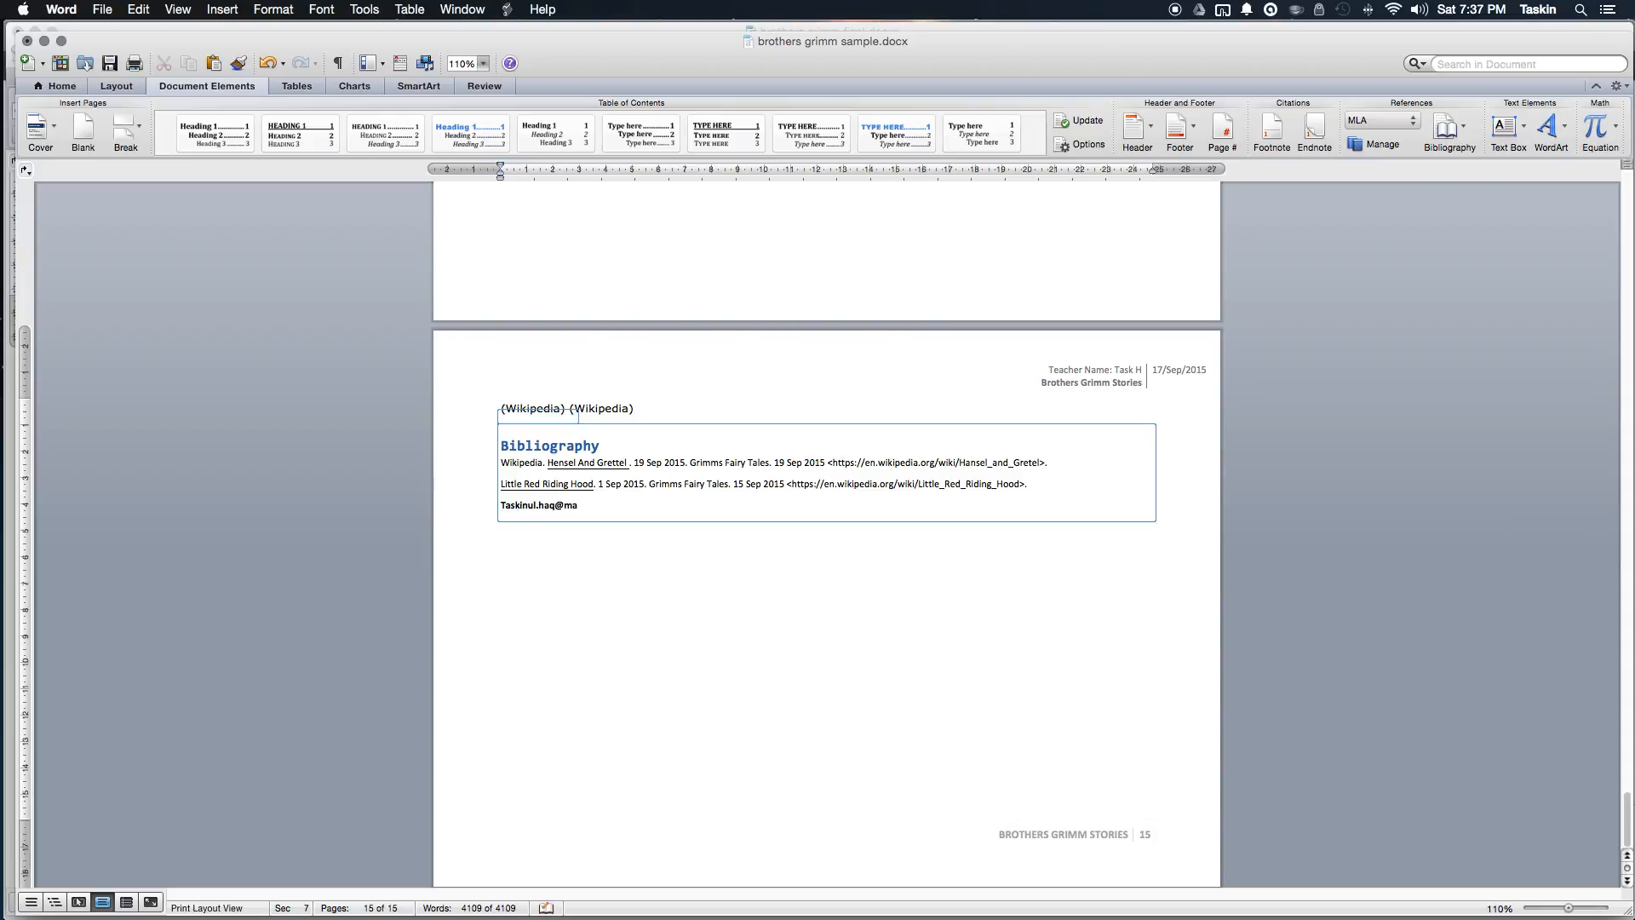
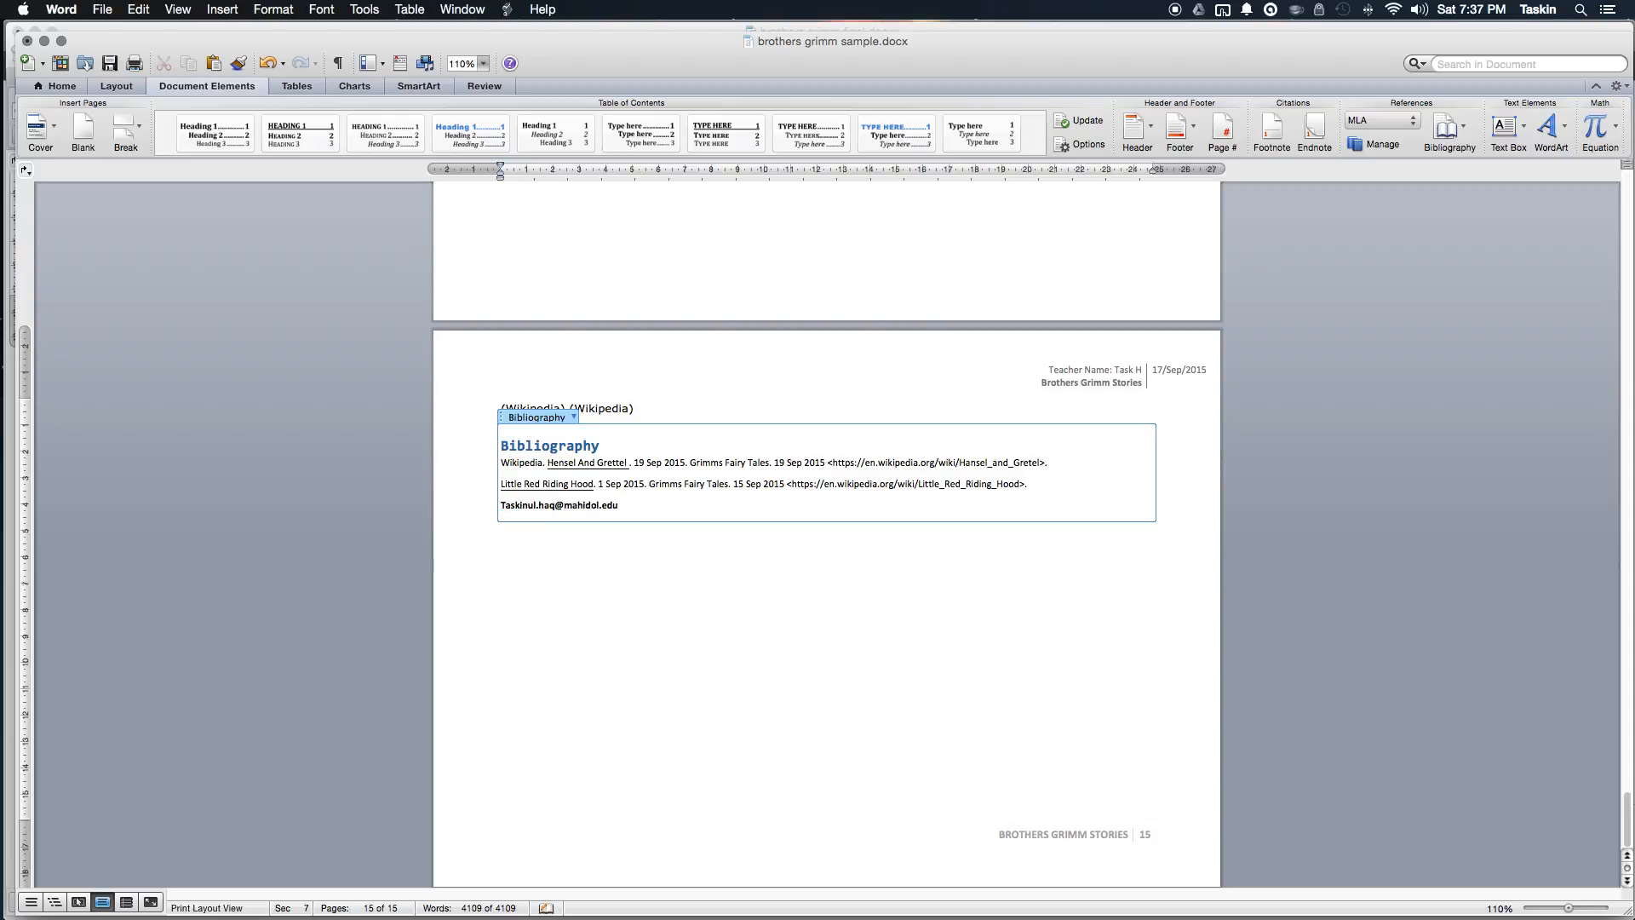
{"action": "left_click", "coordinate": [626, 570]}
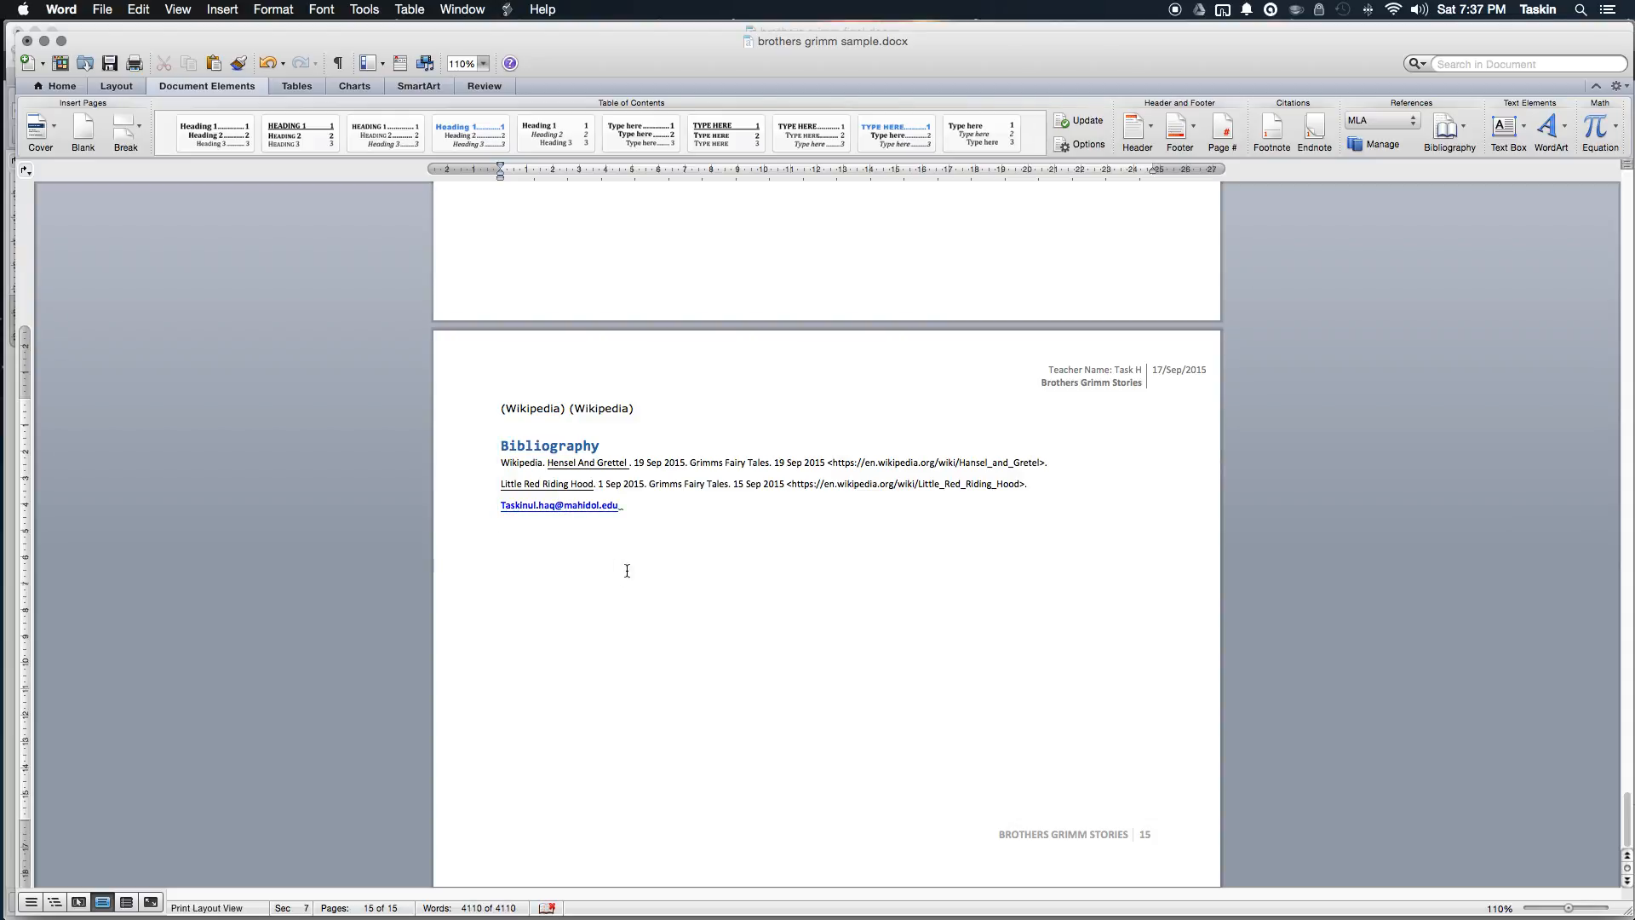
{"action": "scroll", "coordinate": [699, 556], "scroll_direction": "up", "scroll_amount": 15}
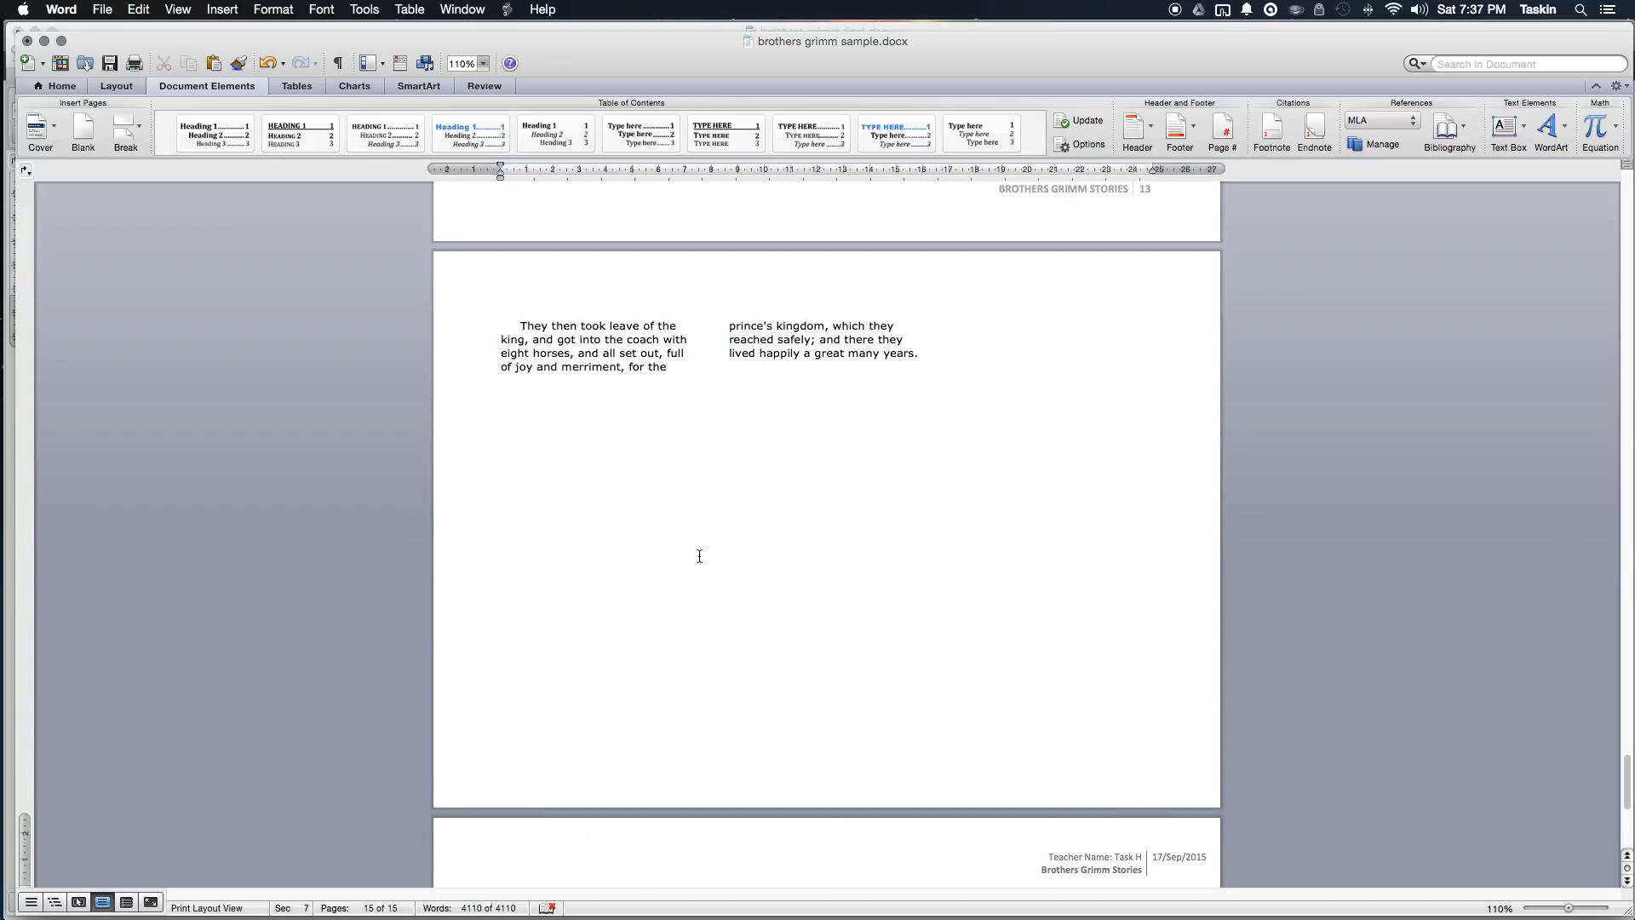
{"action": "scroll", "coordinate": [699, 556], "scroll_direction": "up", "scroll_amount": 15}
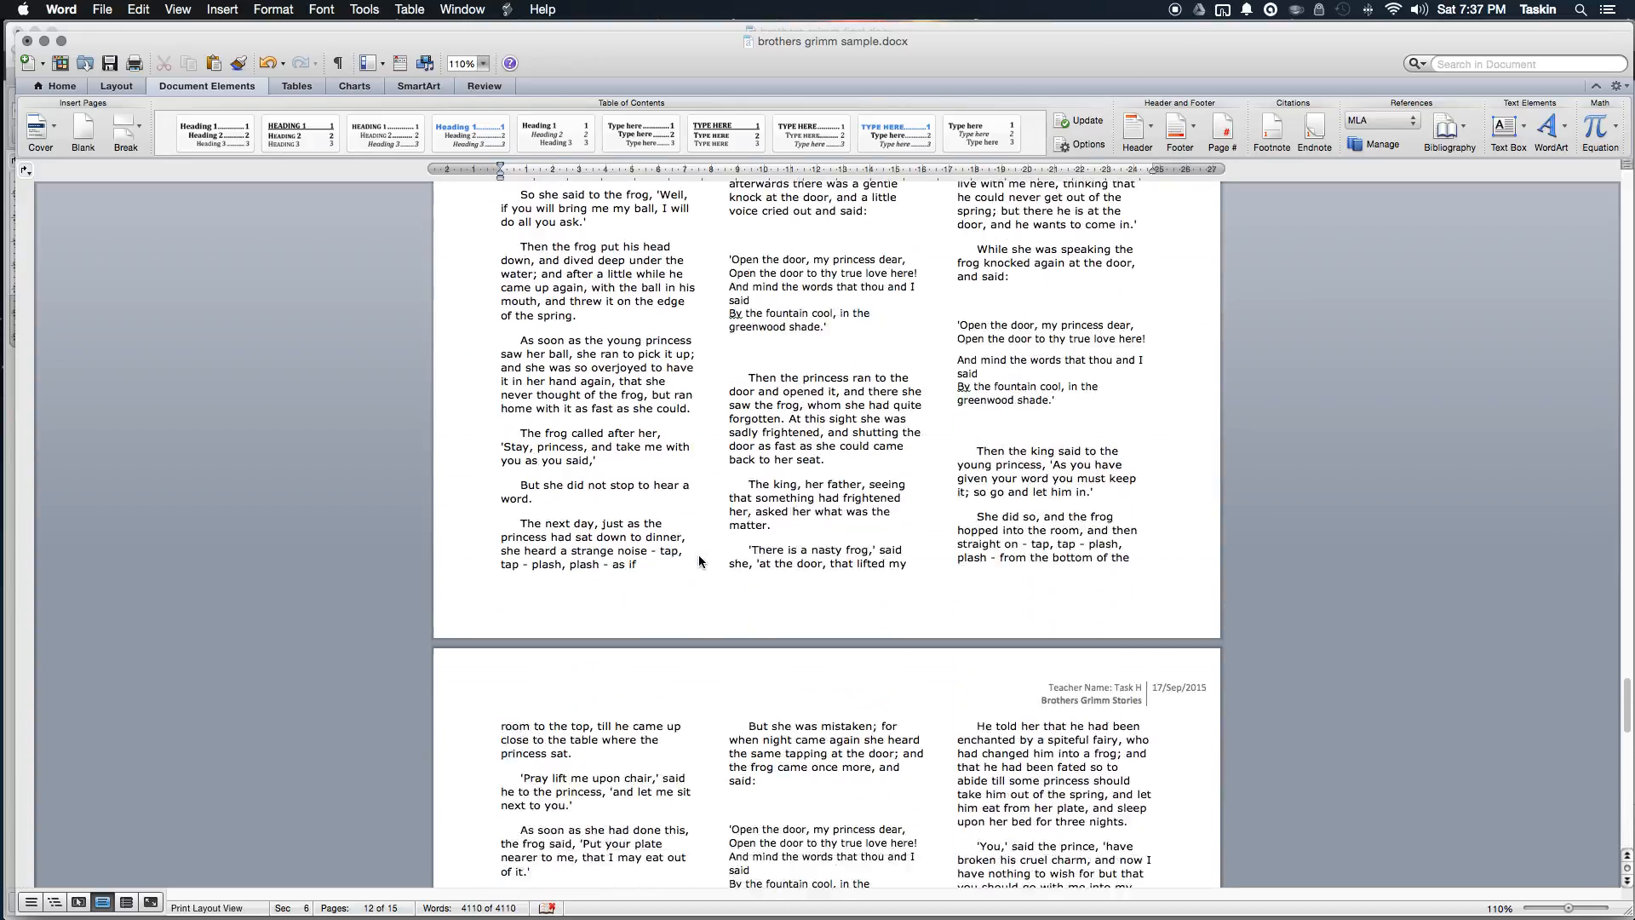
{"action": "scroll", "coordinate": [699, 556], "scroll_direction": "up", "scroll_amount": 15}
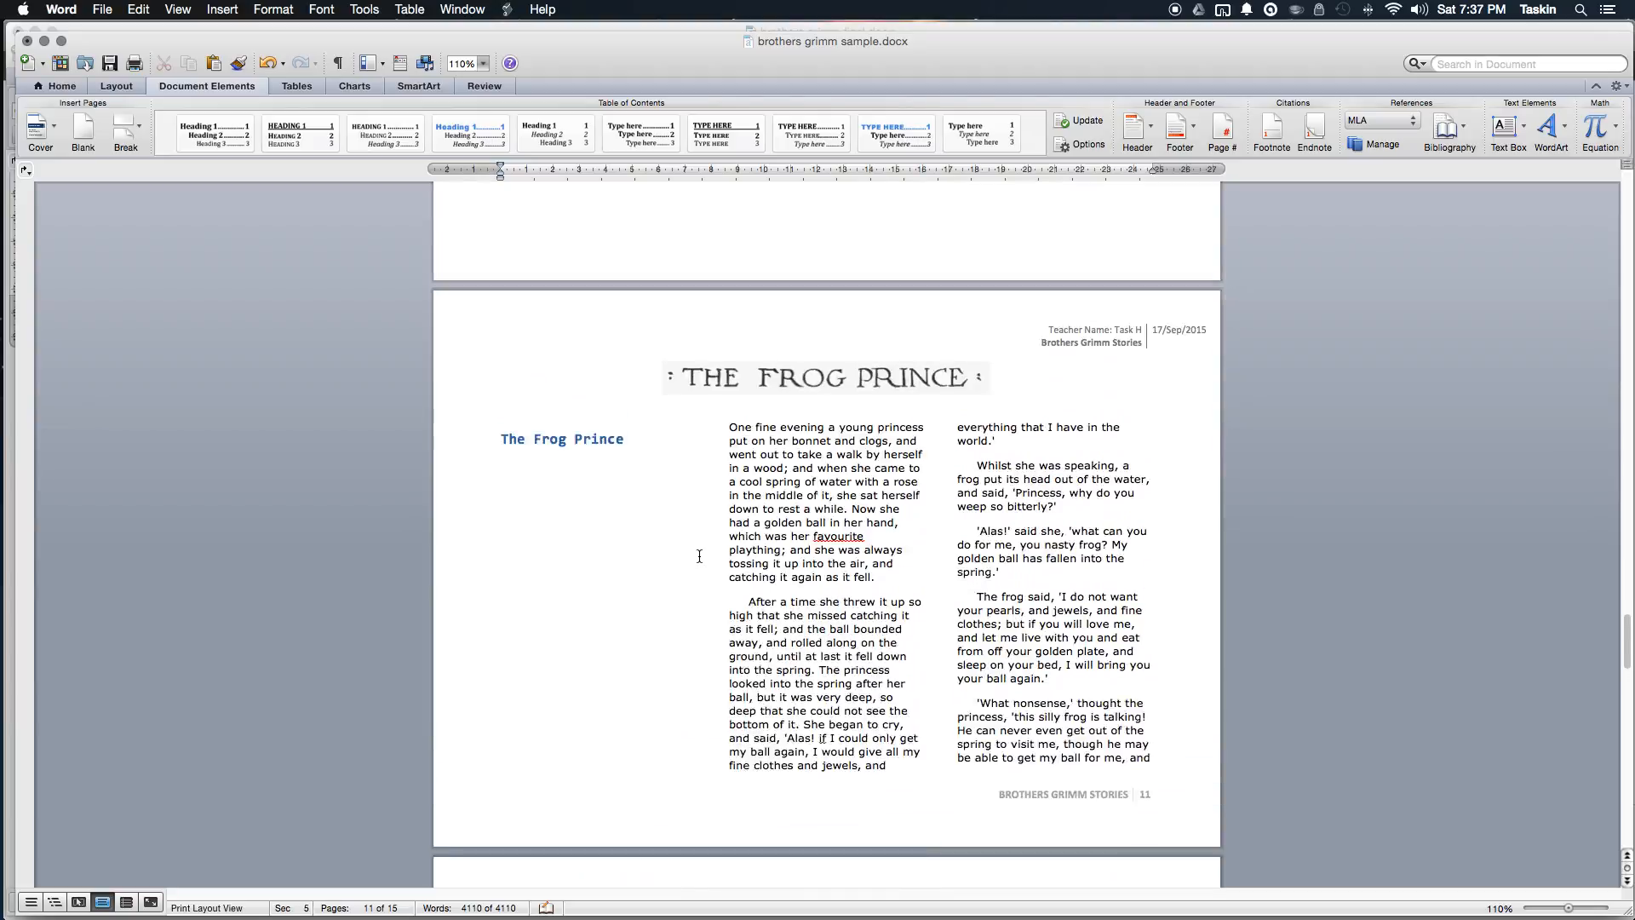
{"action": "scroll", "coordinate": [699, 556], "scroll_direction": "up", "scroll_amount": 3}
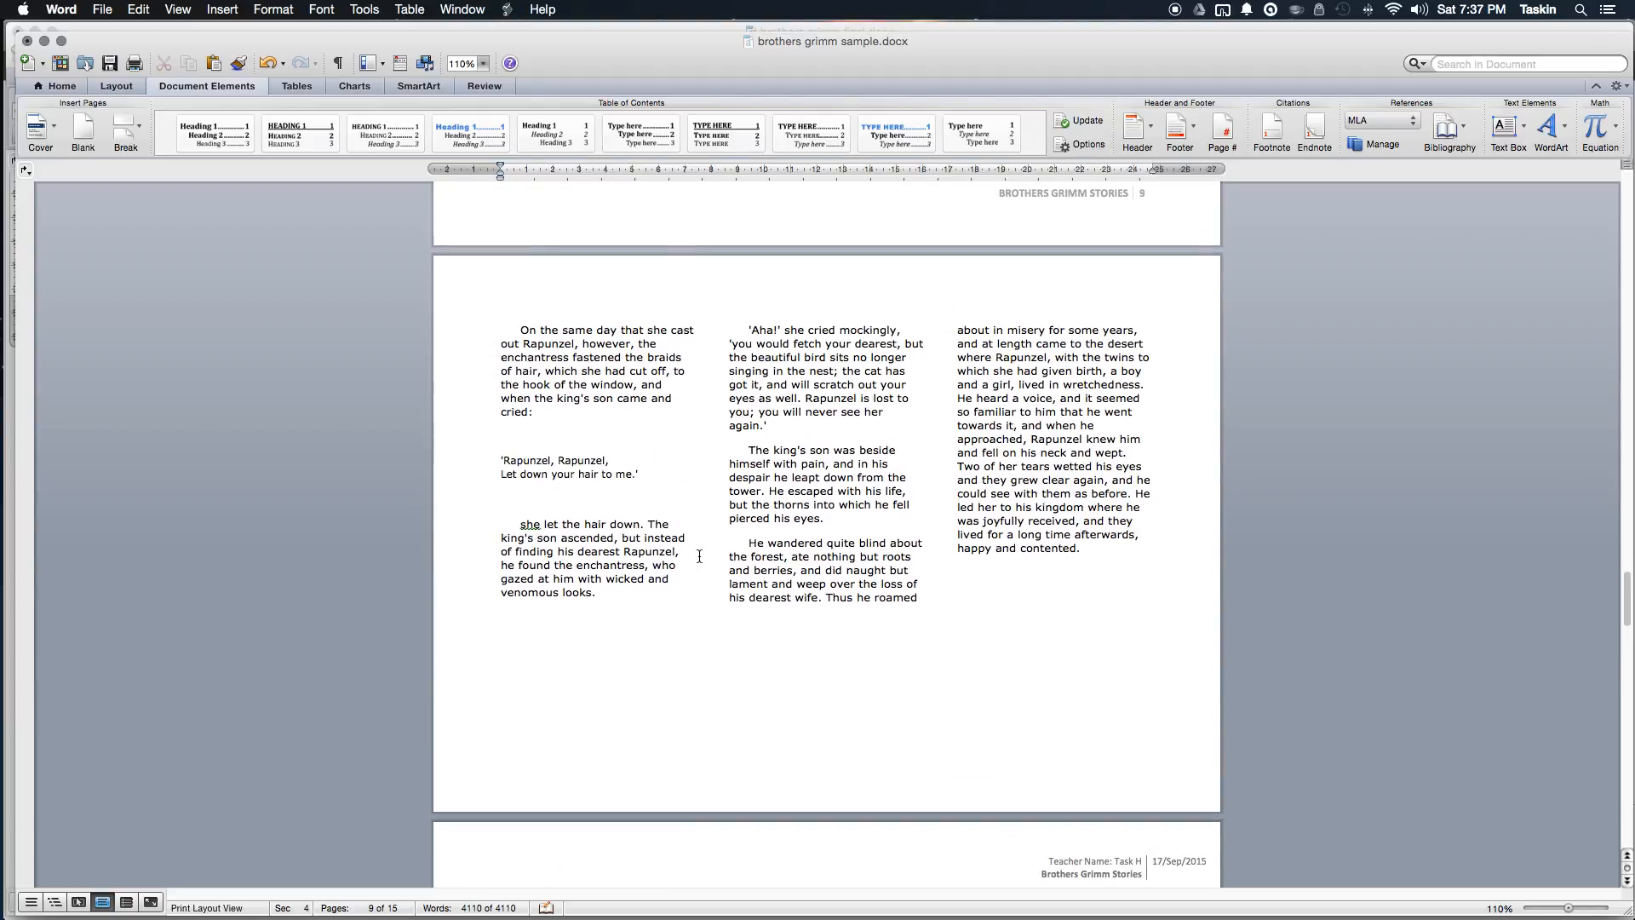
{"action": "scroll", "coordinate": [699, 556], "scroll_direction": "up", "scroll_amount": 20}
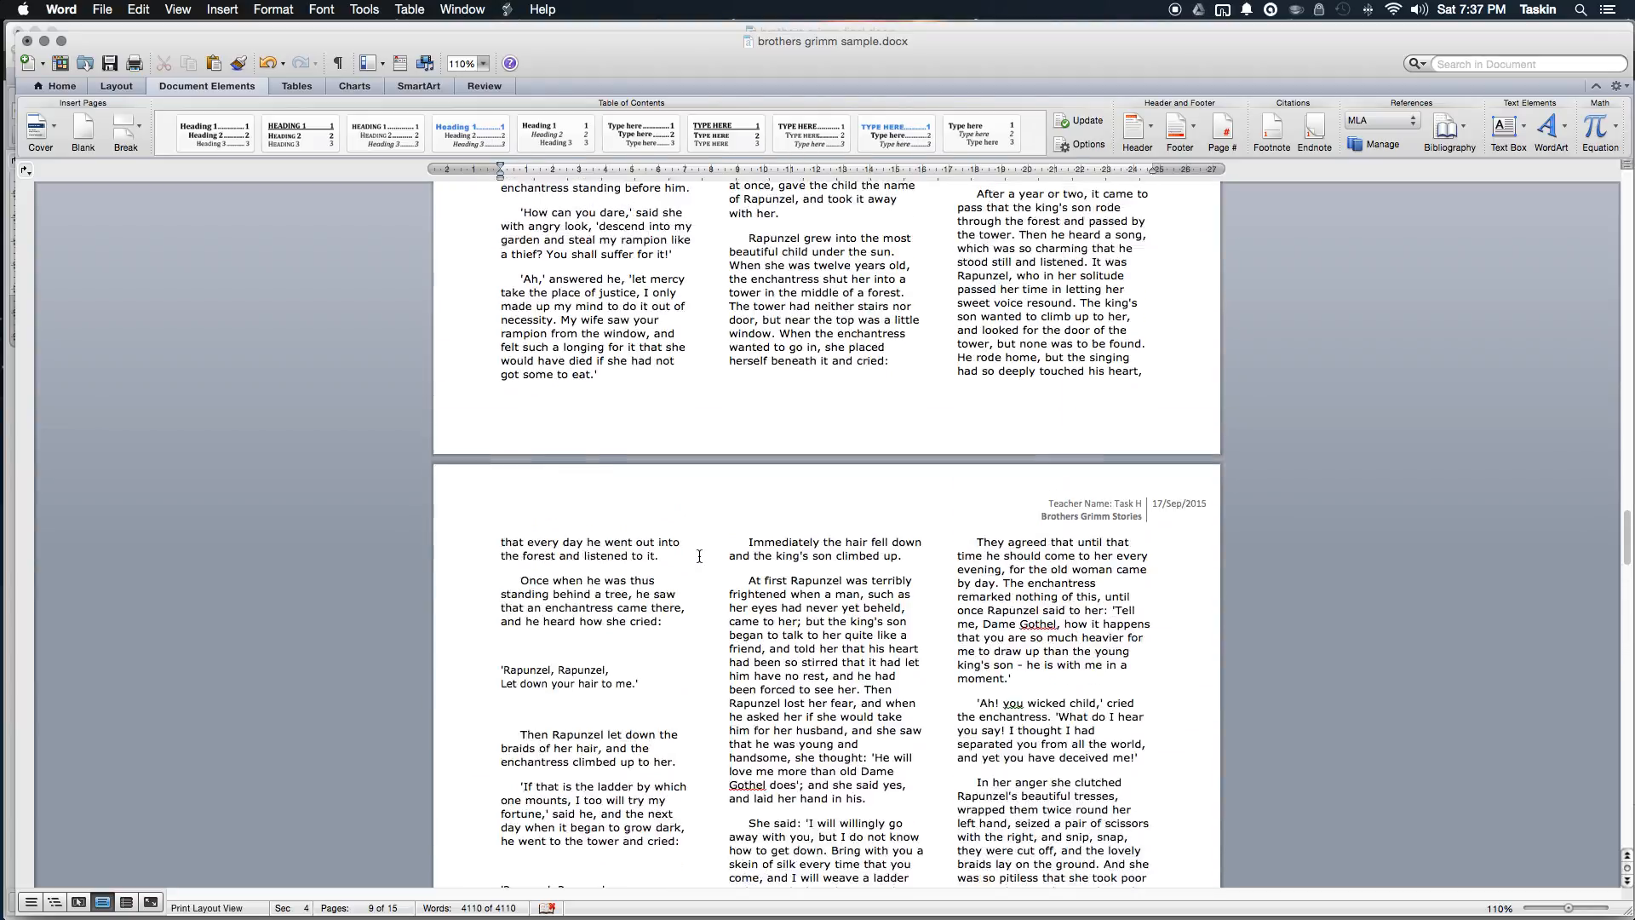
{"action": "scroll", "coordinate": [699, 556], "scroll_direction": "up", "scroll_amount": 20}
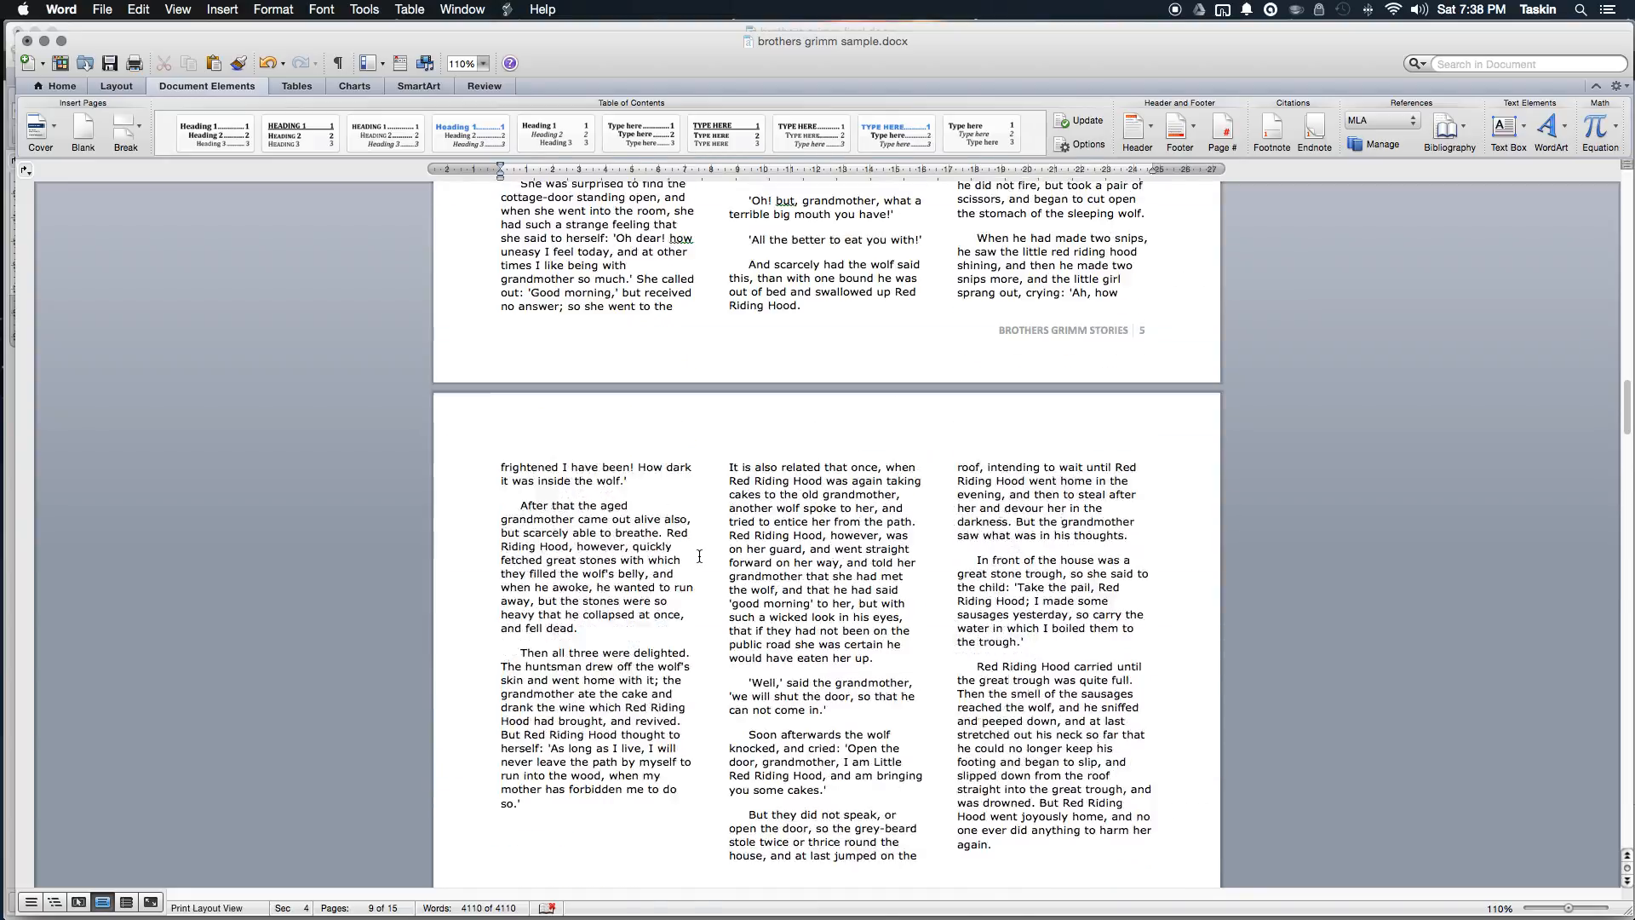
{"action": "scroll", "coordinate": [699, 556], "scroll_direction": "up", "scroll_amount": 20}
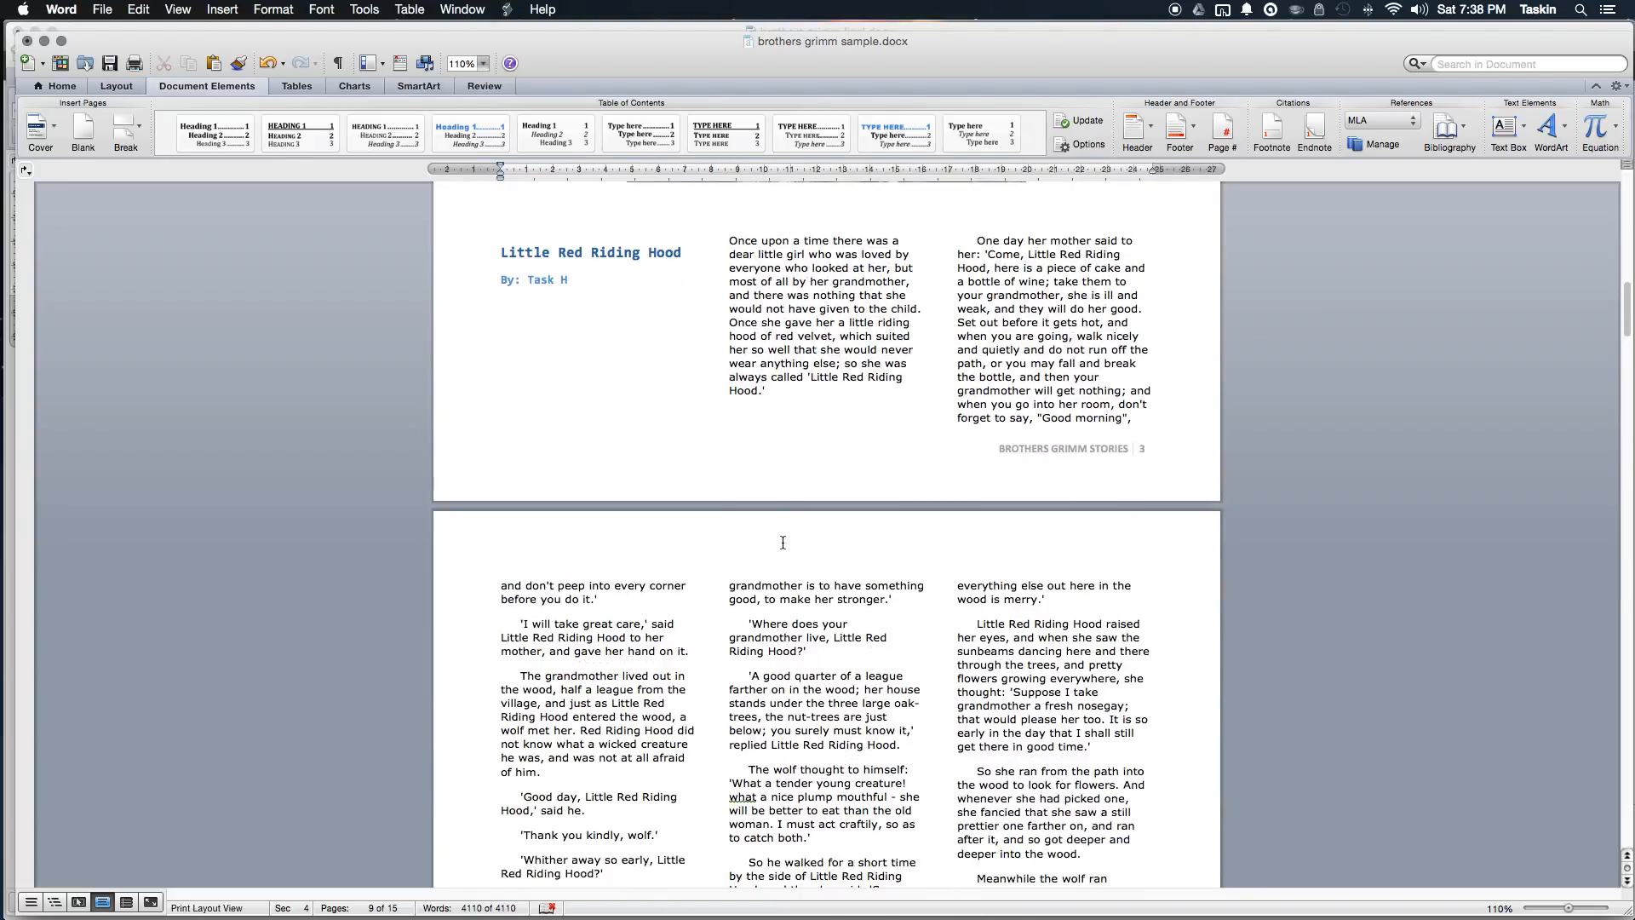
{"action": "scroll", "coordinate": [782, 543], "scroll_direction": "up", "scroll_amount": 15}
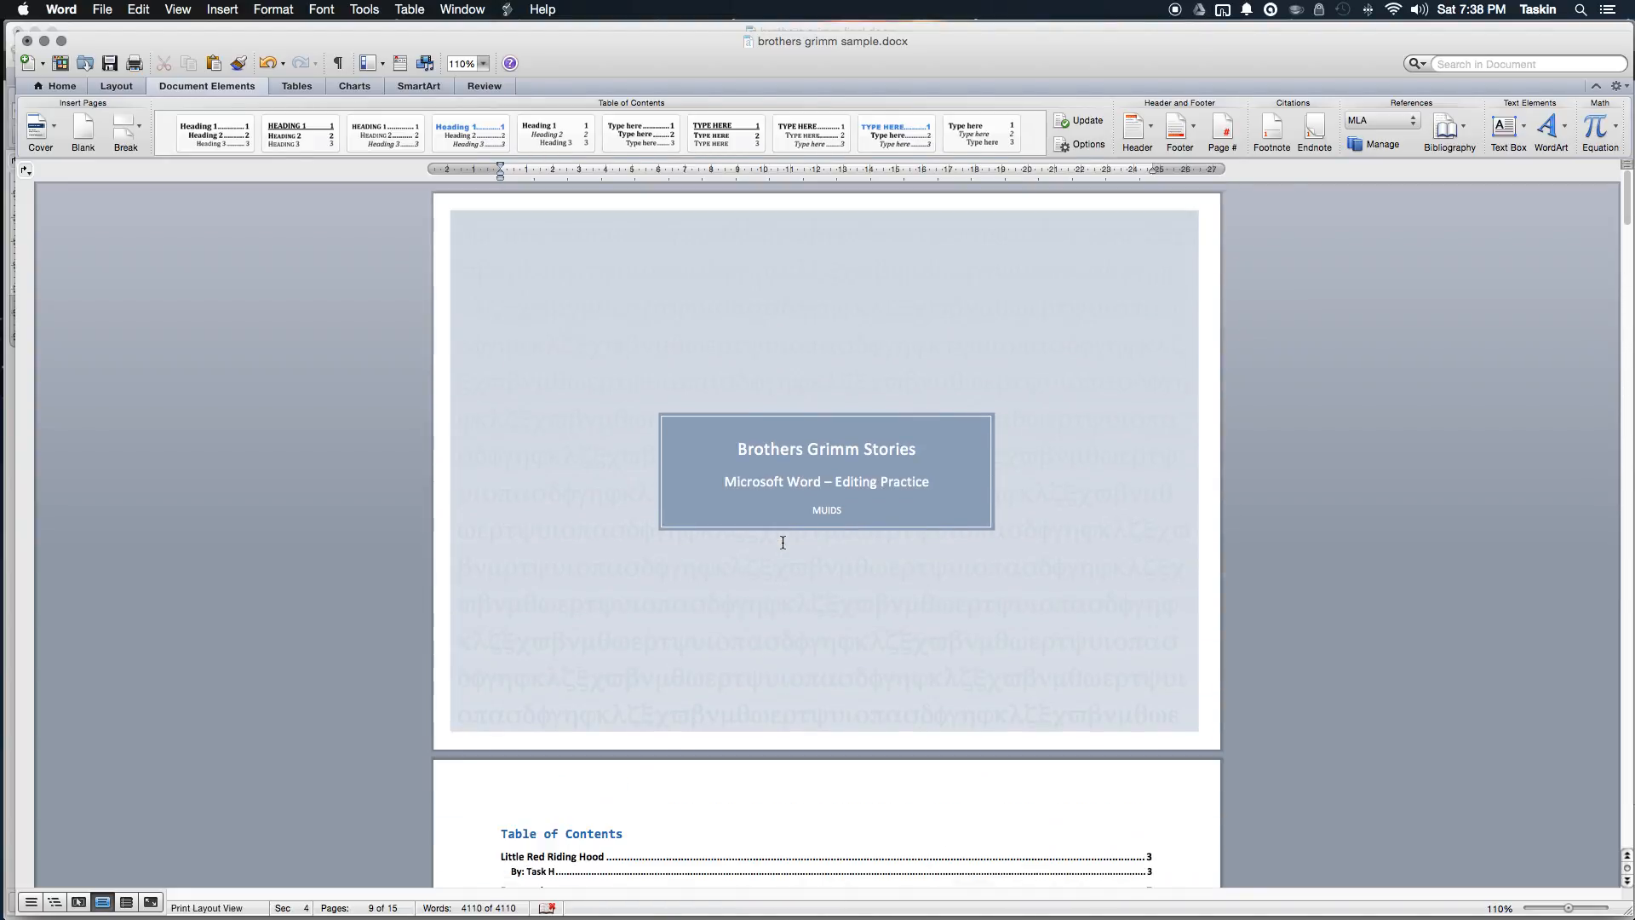